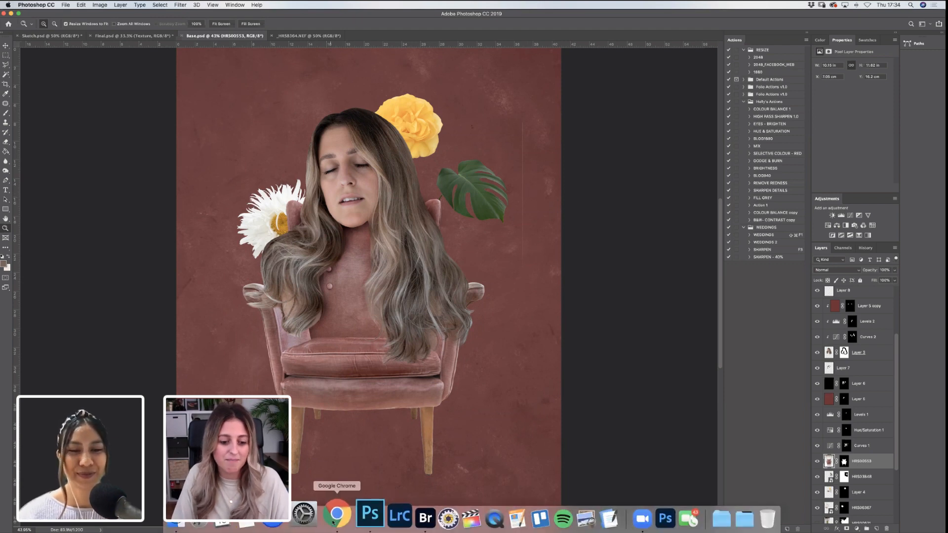
Switch to Chrome and look through the artwork posts on the artist's Instagram profile, returning to its beginning
click(335, 525)
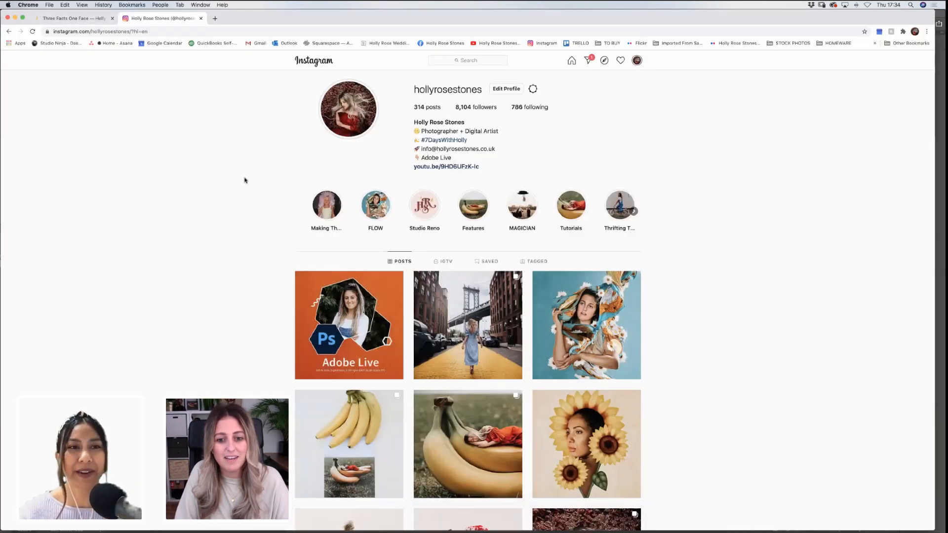
scroll(245, 179, down, 3)
scroll(245, 179, down, 2)
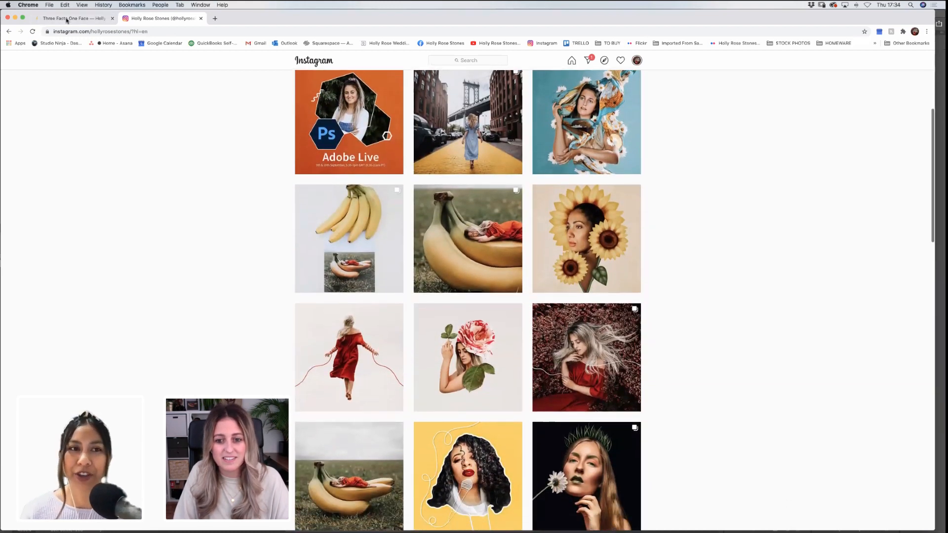
scroll(197, 166, down, 2)
scroll(197, 167, down, 4)
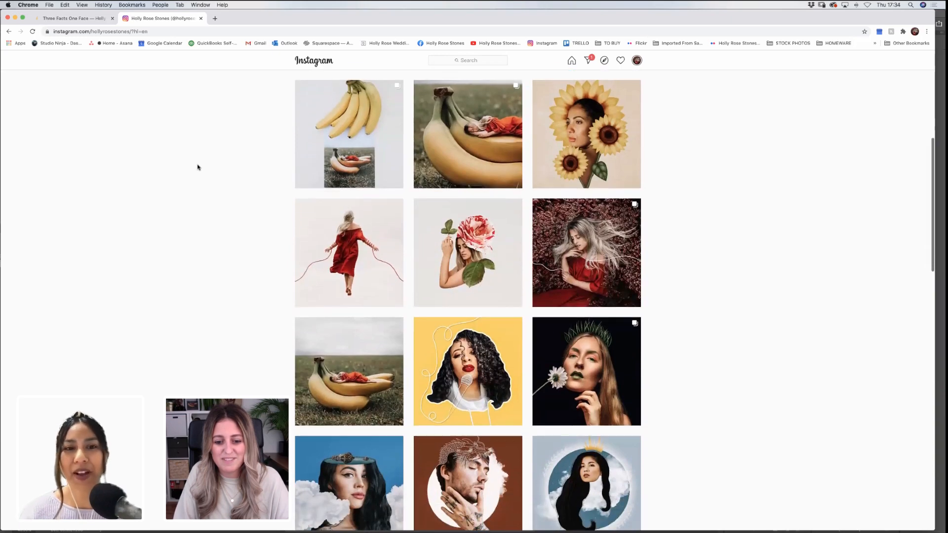
scroll(197, 168, down, 3)
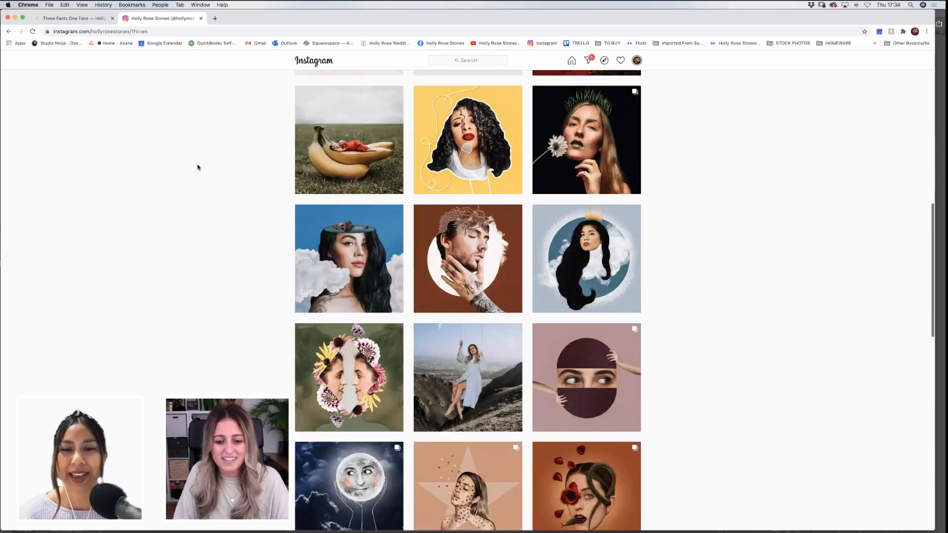
scroll(197, 167, down, 8)
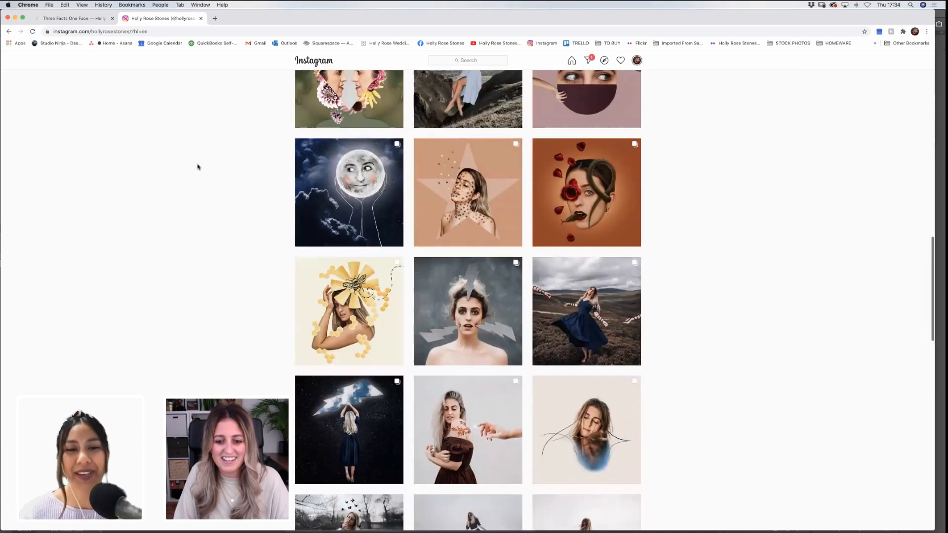
scroll(198, 167, down, 6)
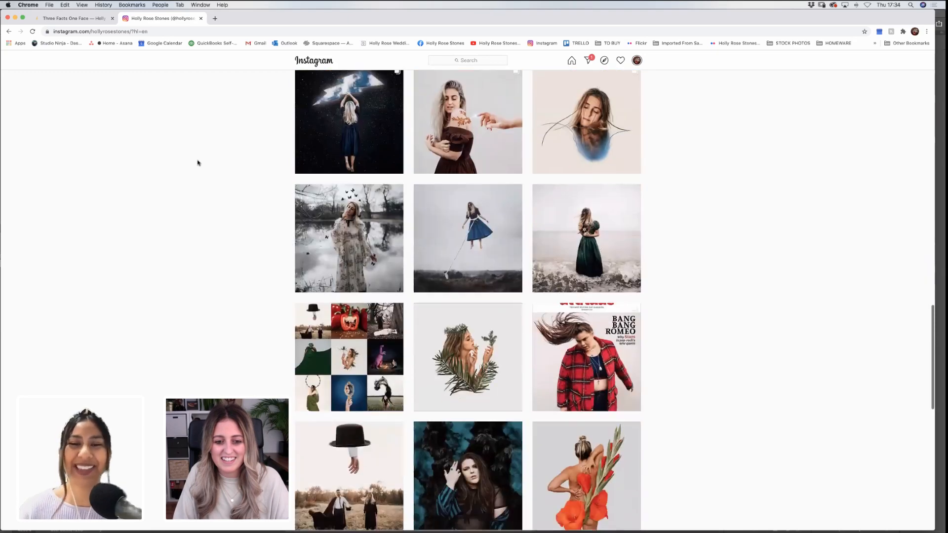
scroll(197, 163, down, 8)
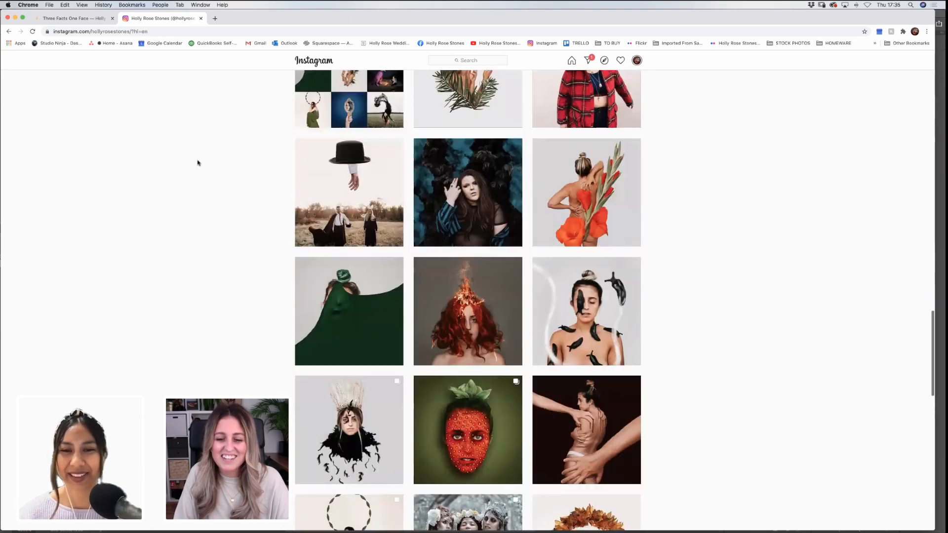
scroll(198, 163, down, 1)
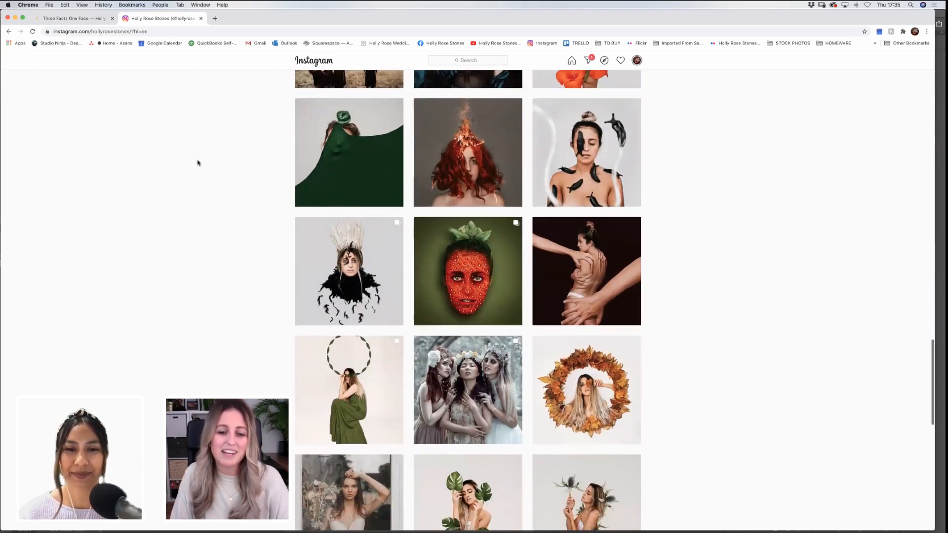
scroll(197, 163, down, 1)
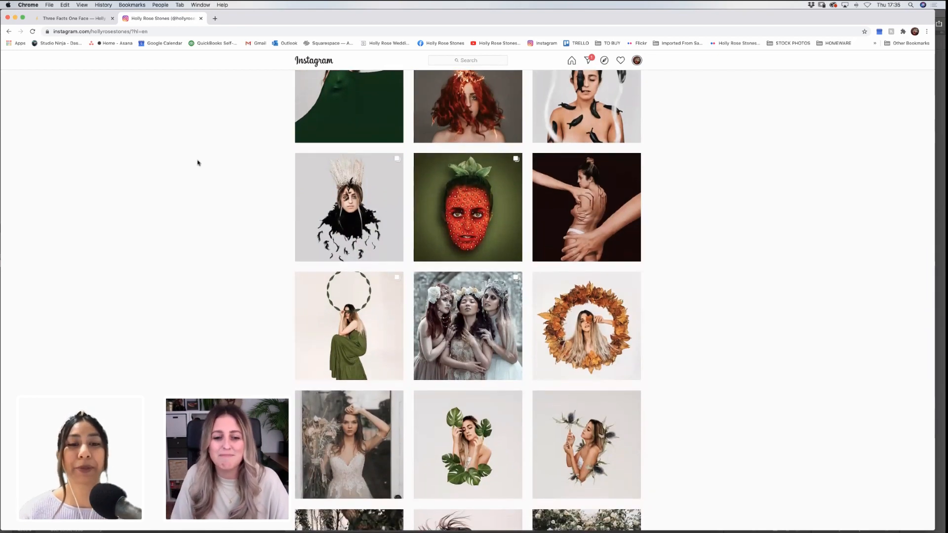
scroll(222, 174, down, 4)
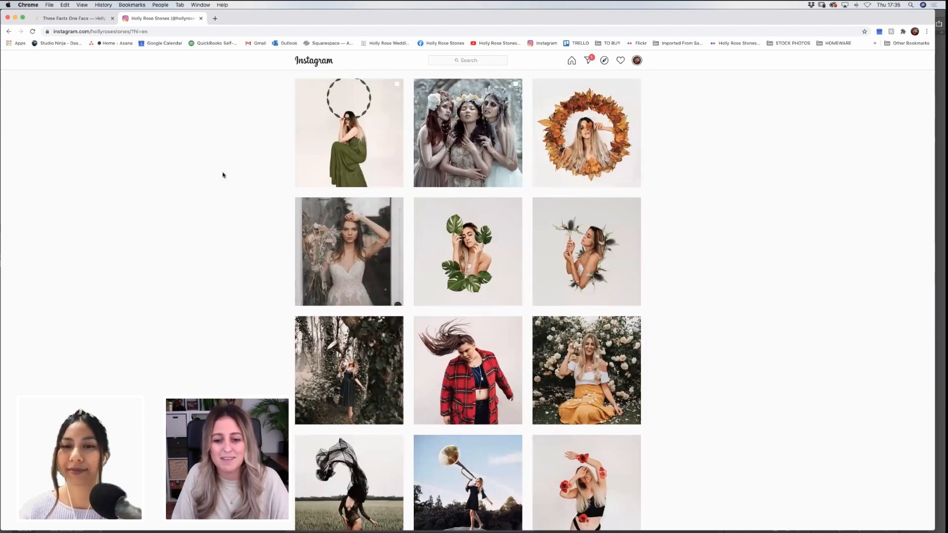
scroll(222, 175, down, 2)
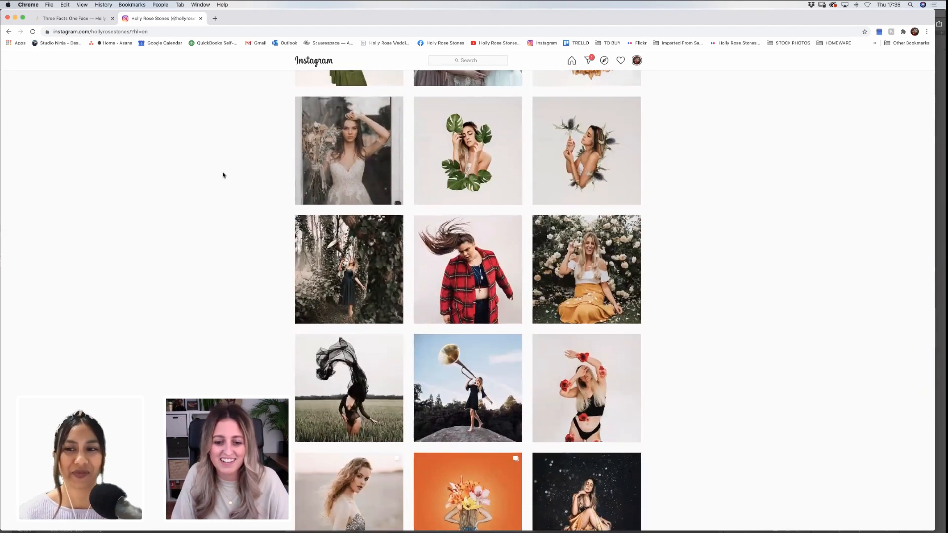
scroll(223, 175, down, 4)
scroll(223, 175, down, 2)
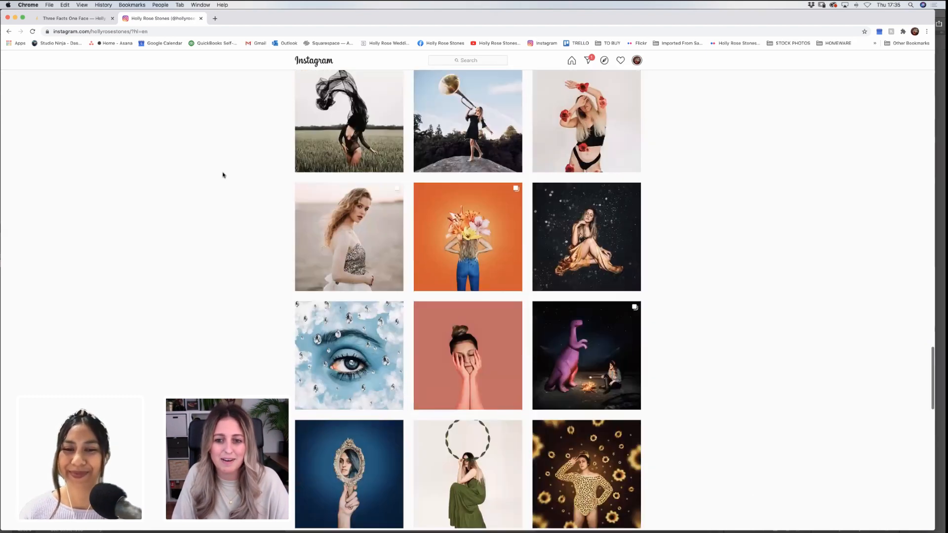
scroll(223, 175, down, 3)
scroll(222, 175, down, 4)
scroll(223, 175, up, 15)
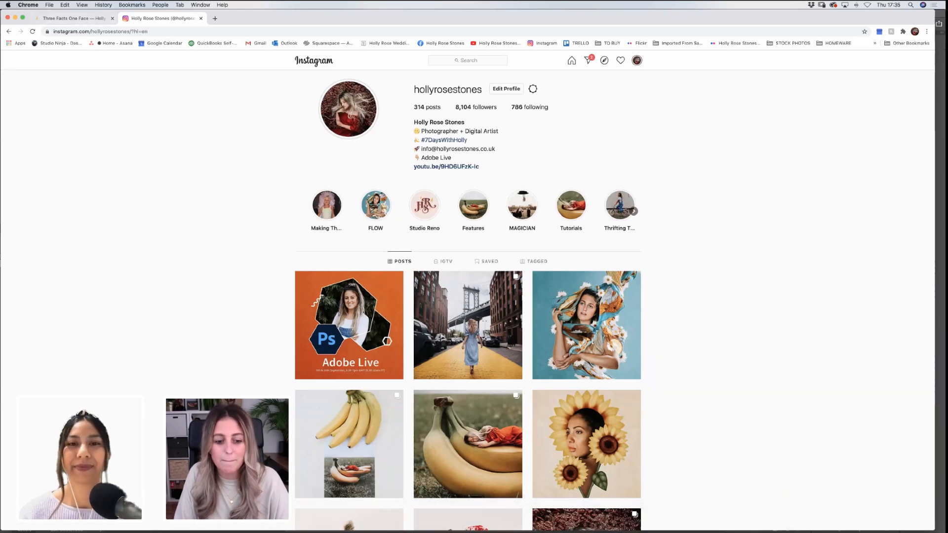
View the portraits and their accompanying facts on the Three Facts One Face project page
click(74, 18)
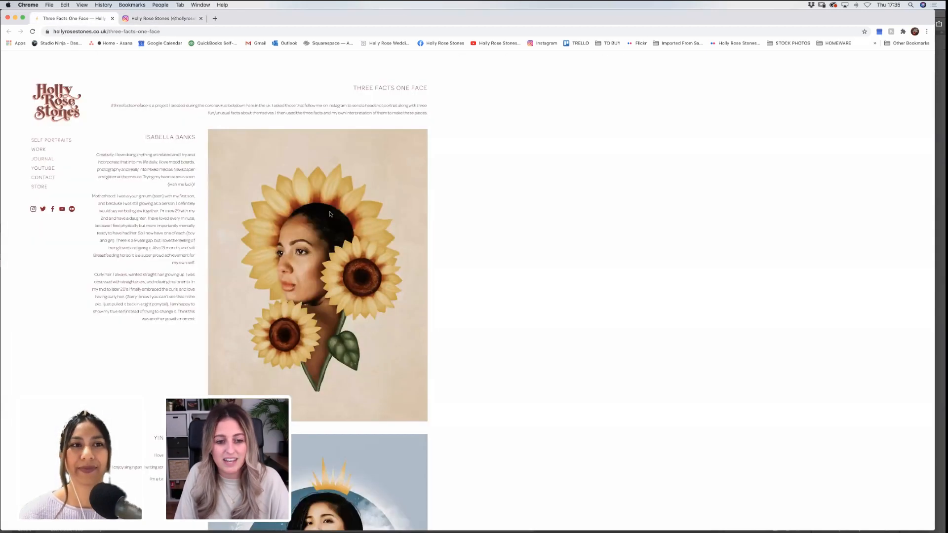
scroll(499, 262, down, 4)
scroll(500, 264, up, 4)
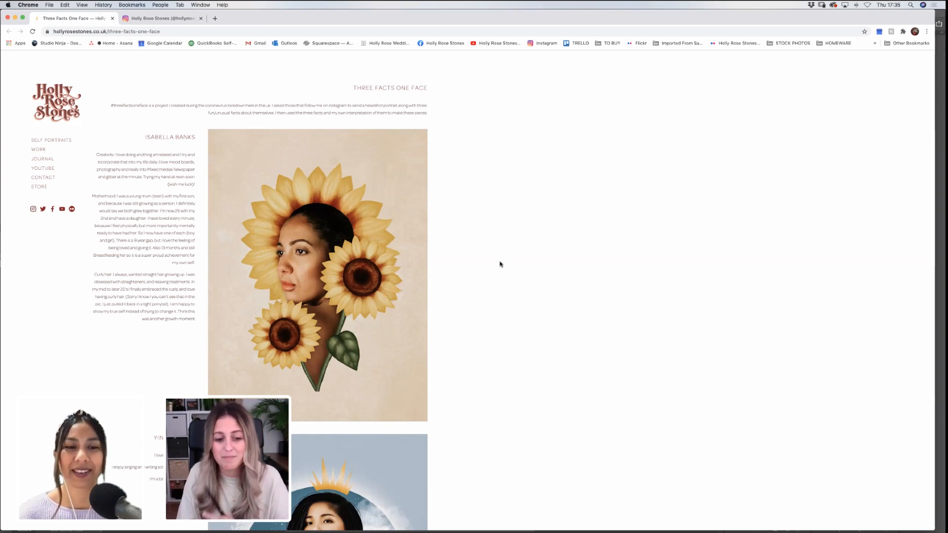
scroll(501, 264, down, 8)
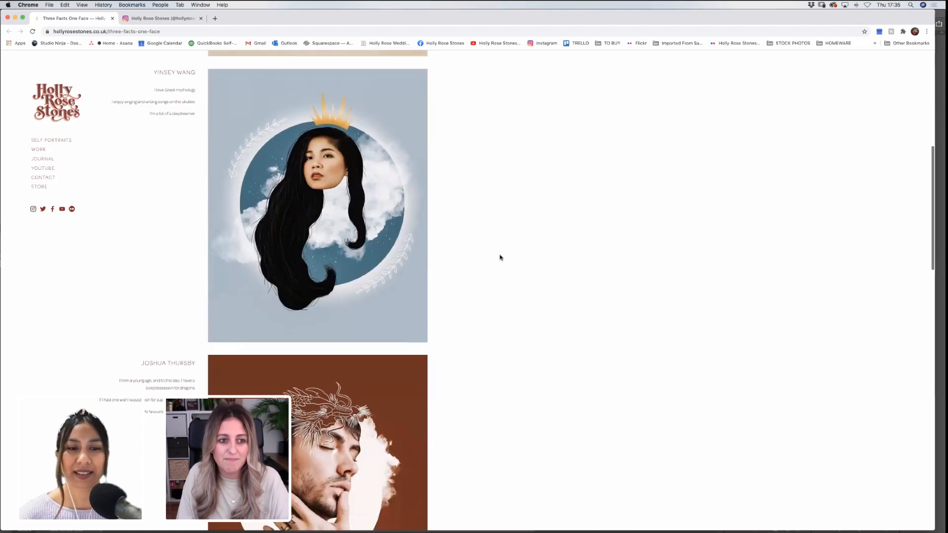
scroll(500, 257, down, 8)
scroll(500, 257, down, 7)
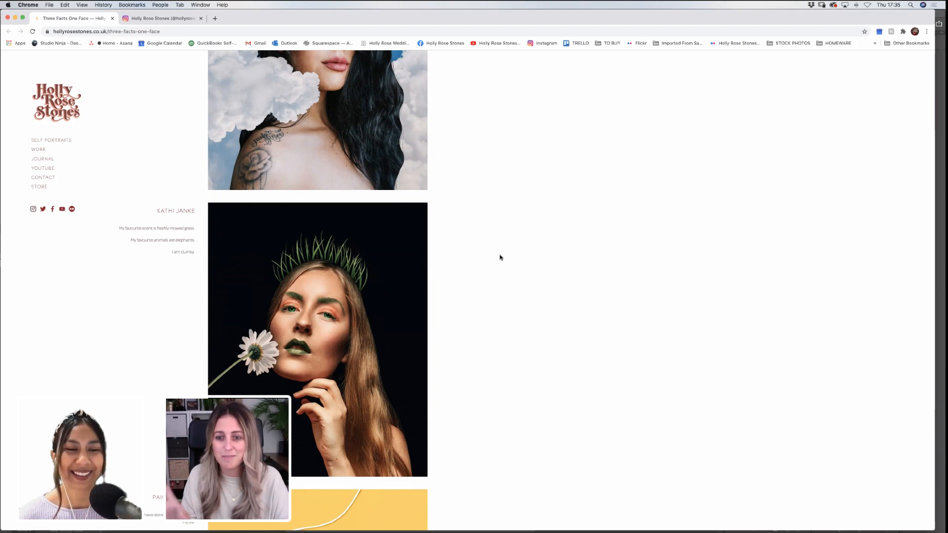
scroll(500, 257, down, 5)
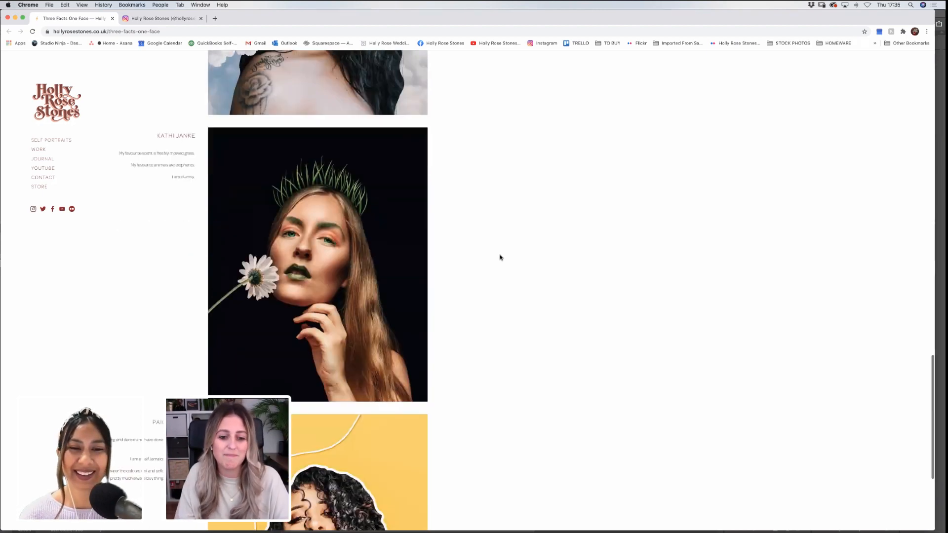
scroll(500, 257, up, 20)
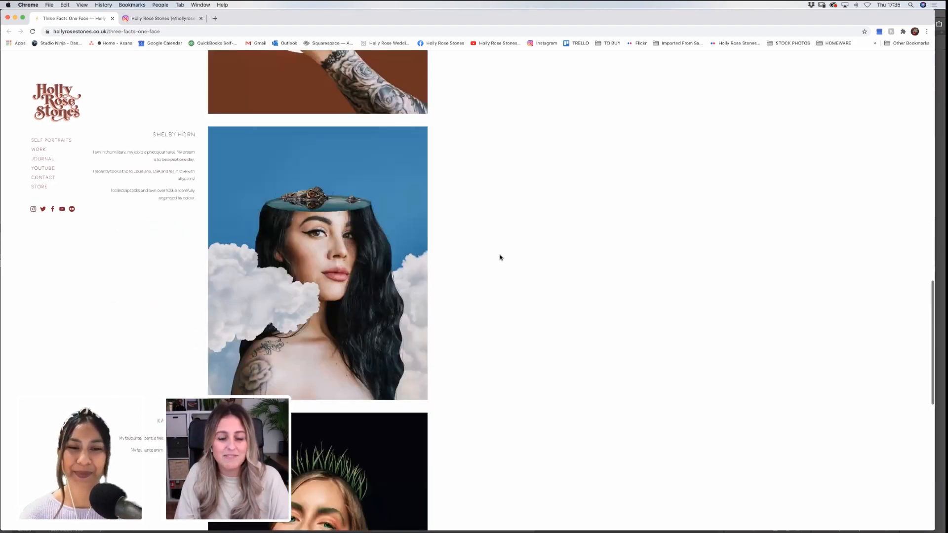
scroll(500, 257, up, 5)
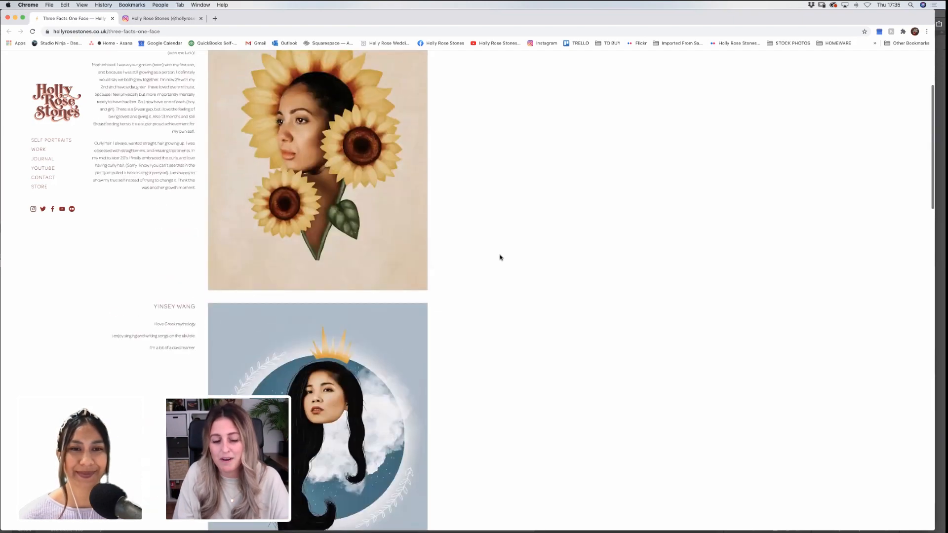
scroll(500, 257, down, 2)
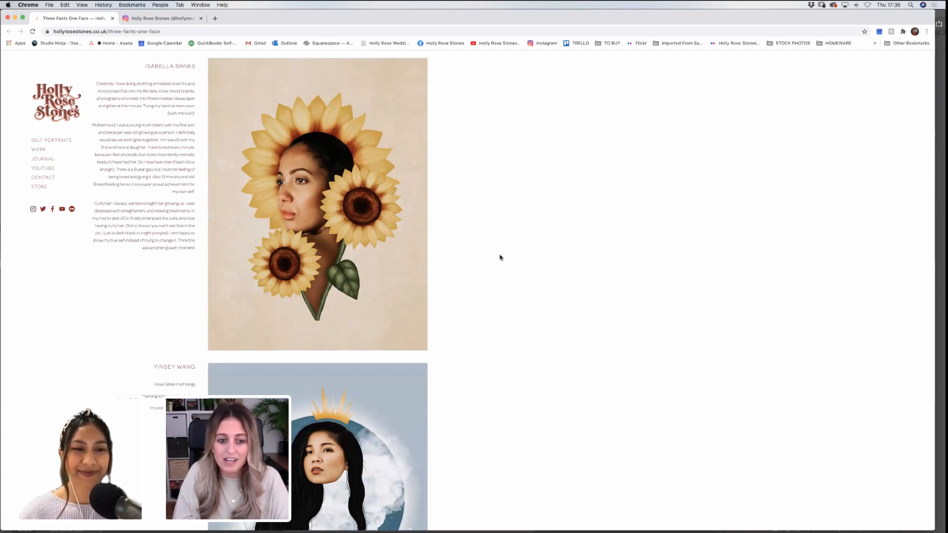
scroll(500, 257, down, 20)
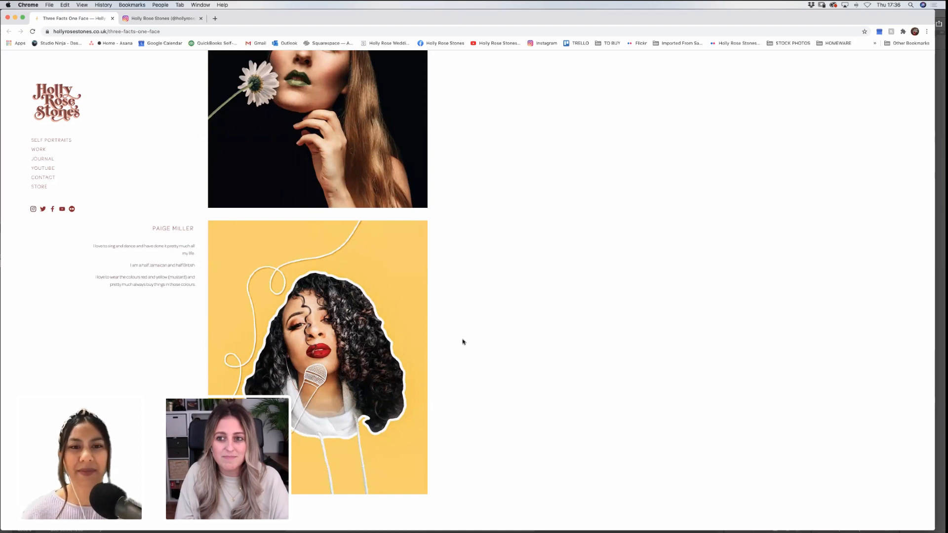
scroll(433, 342, up, 2)
scroll(432, 342, up, 9)
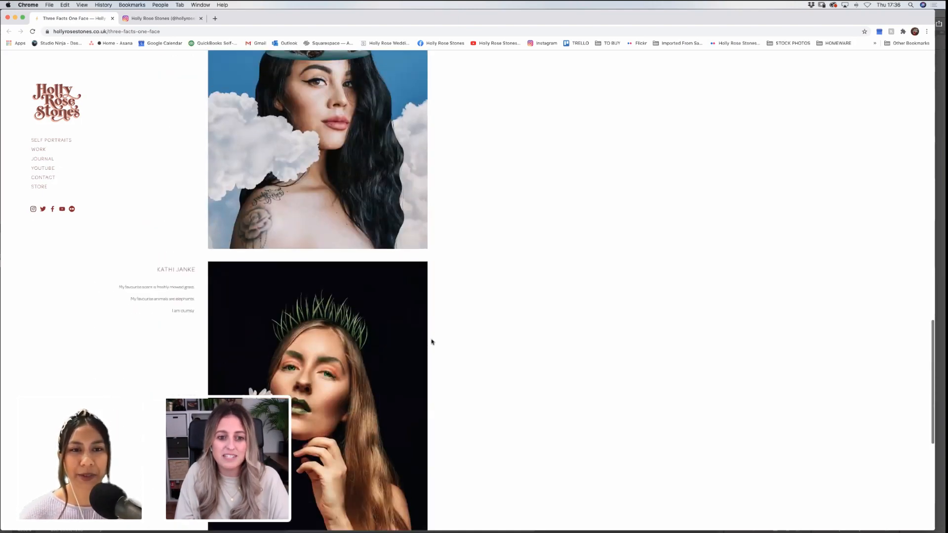
scroll(432, 342, up, 10)
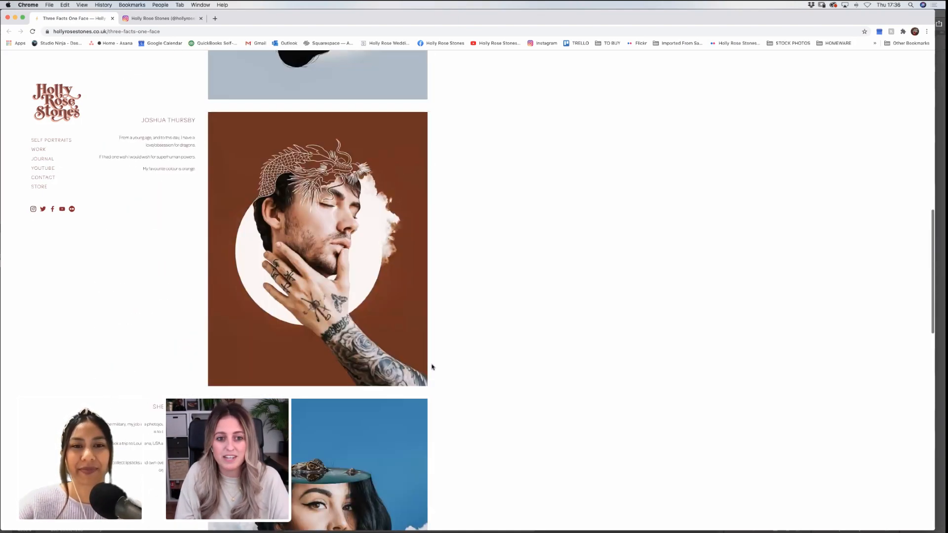
scroll(432, 367, up, 1)
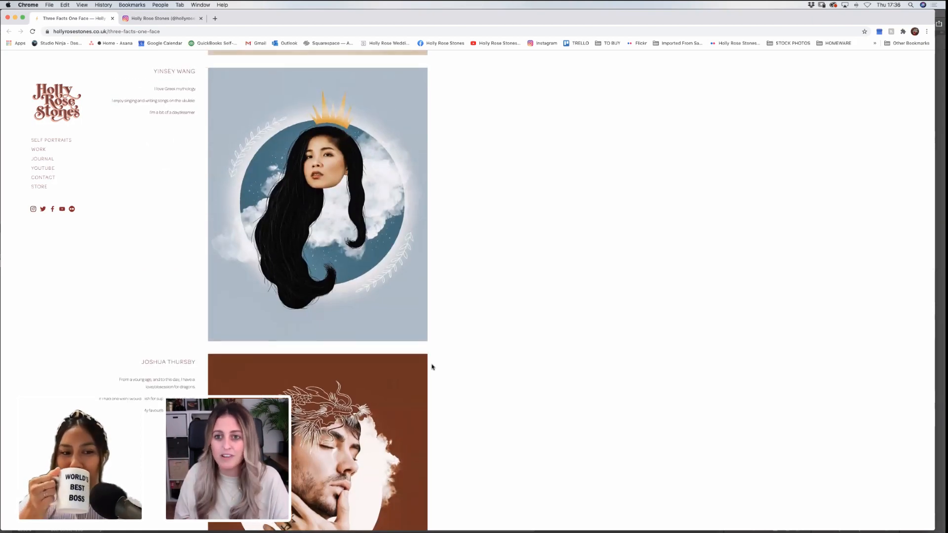
scroll(432, 367, up, 8)
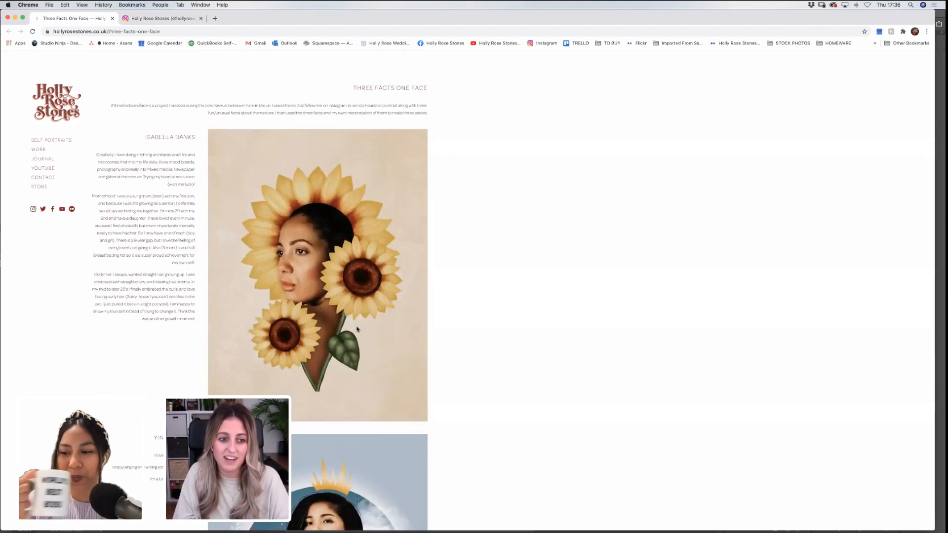
scroll(438, 392, down, 8)
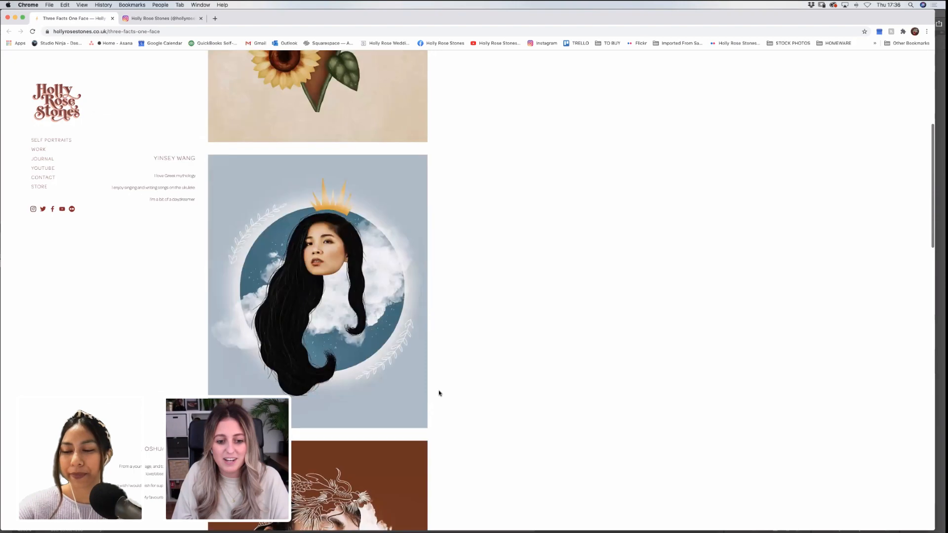
scroll(439, 393, down, 5)
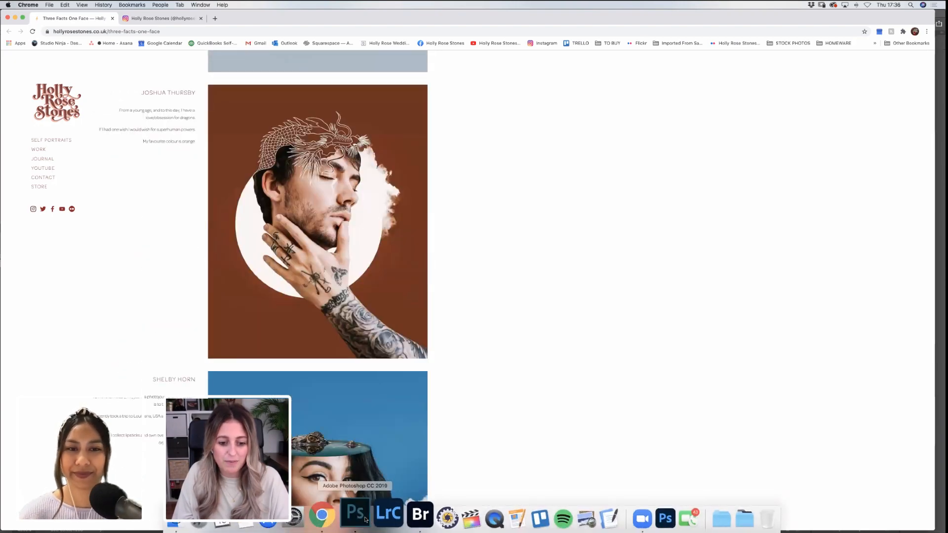
Switch back to Photoshop and try to display the Sketch.psd document
click(365, 516)
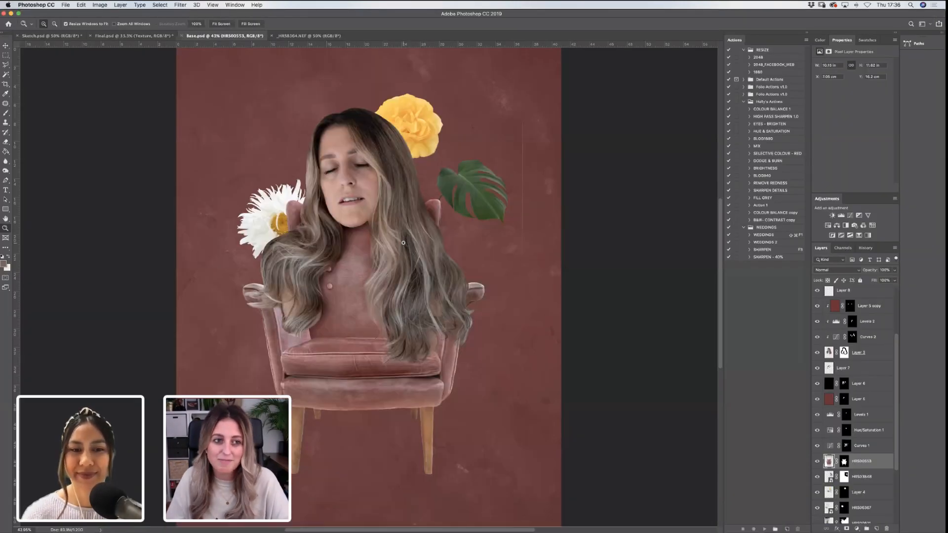
click(50, 36)
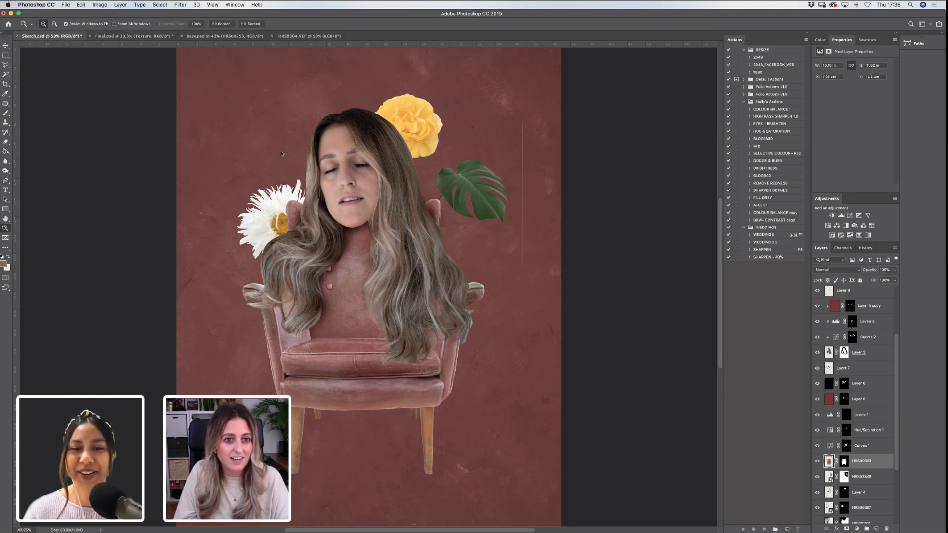
scroll(276, 253, down, 3)
scroll(393, 264, up, 3)
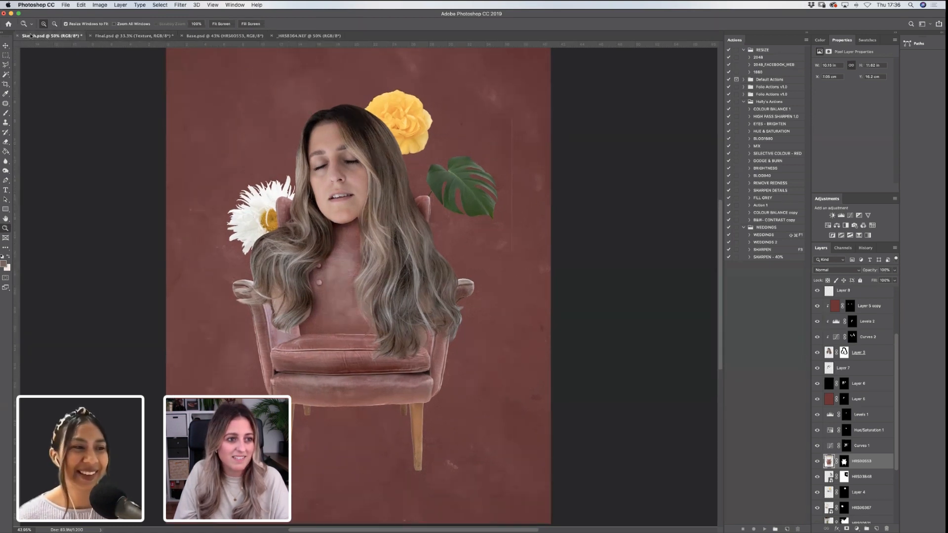
Move the Sketch.psd document behind the other open documents and make it the active one
drag(90, 37, 347, 38)
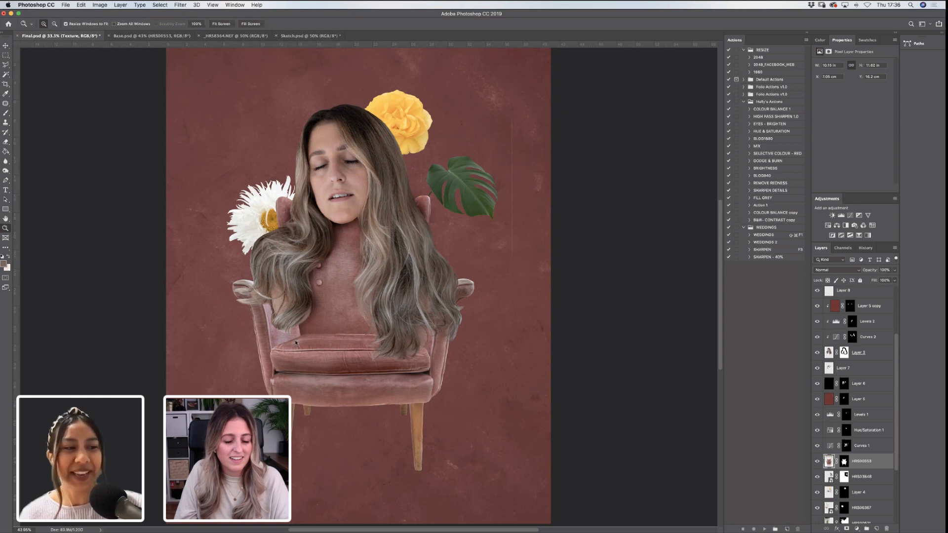
mouse_move(334, 525)
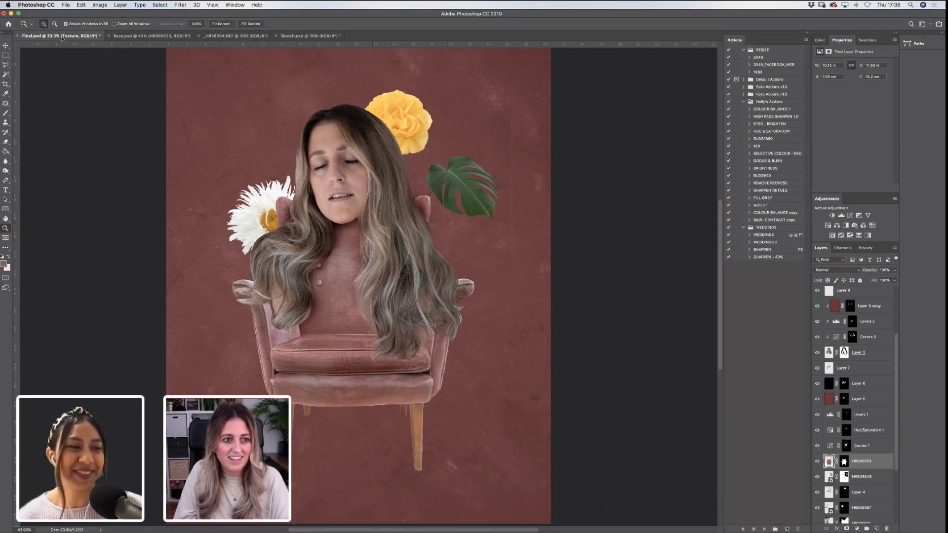
click(70, 5)
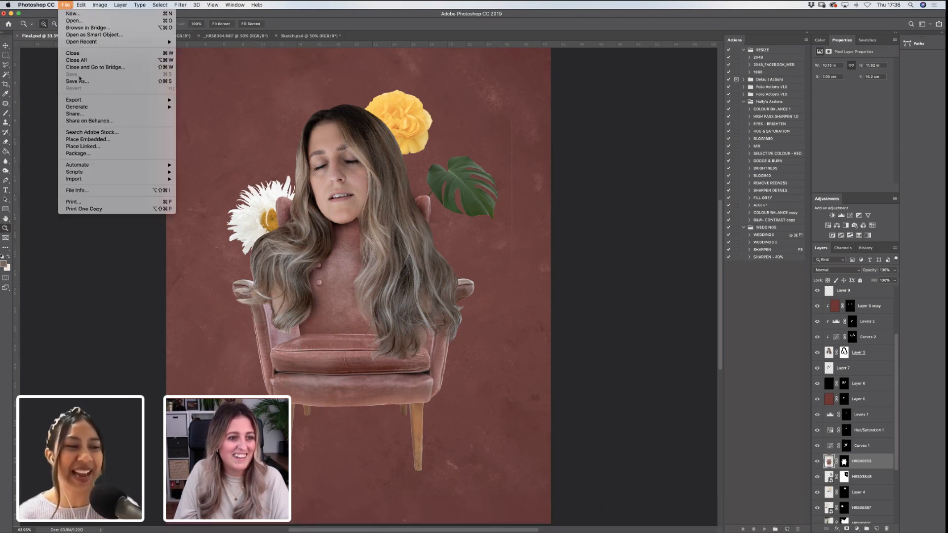
click(190, 22)
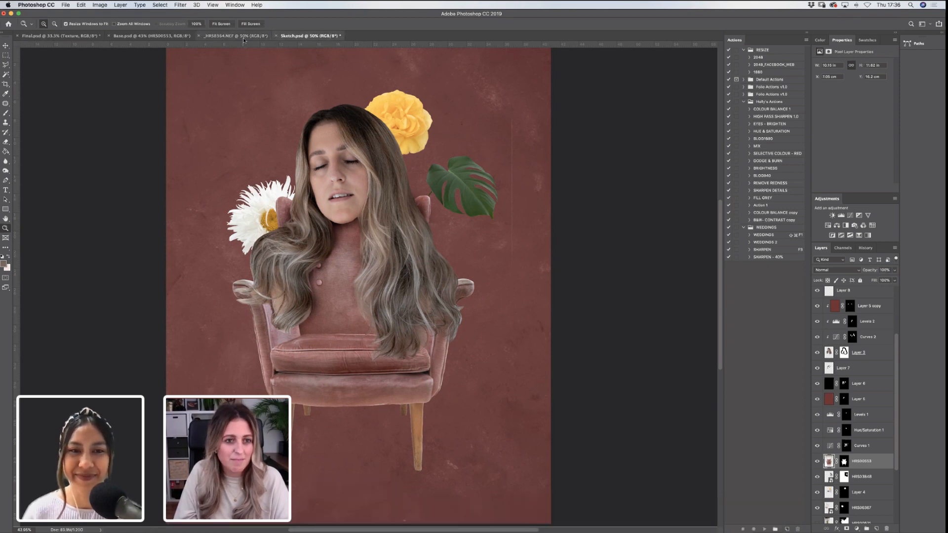
Start quitting Photoshop and save the changes to _HRS8364.NEF as _HRS8364.psd on the 2020 - Sept + drive
click(154, 36)
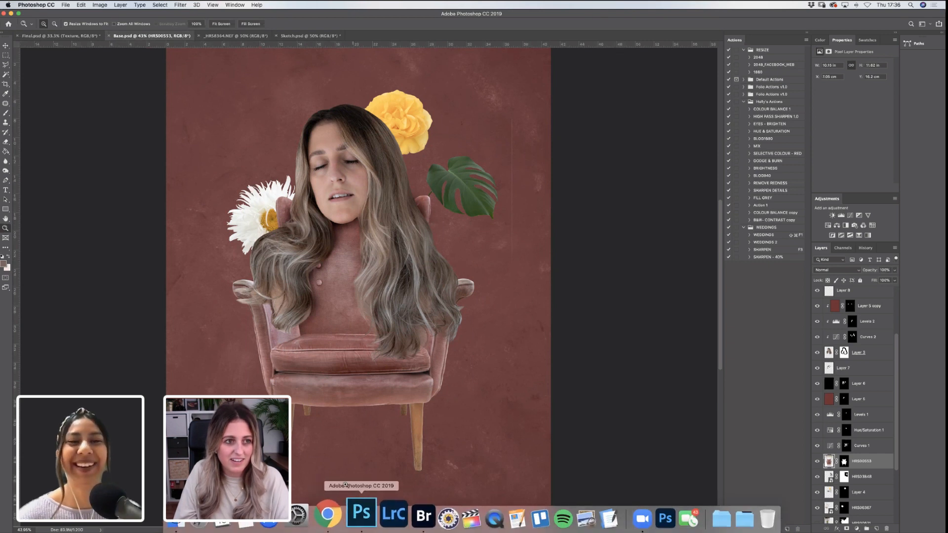
click(36, 5)
click(46, 76)
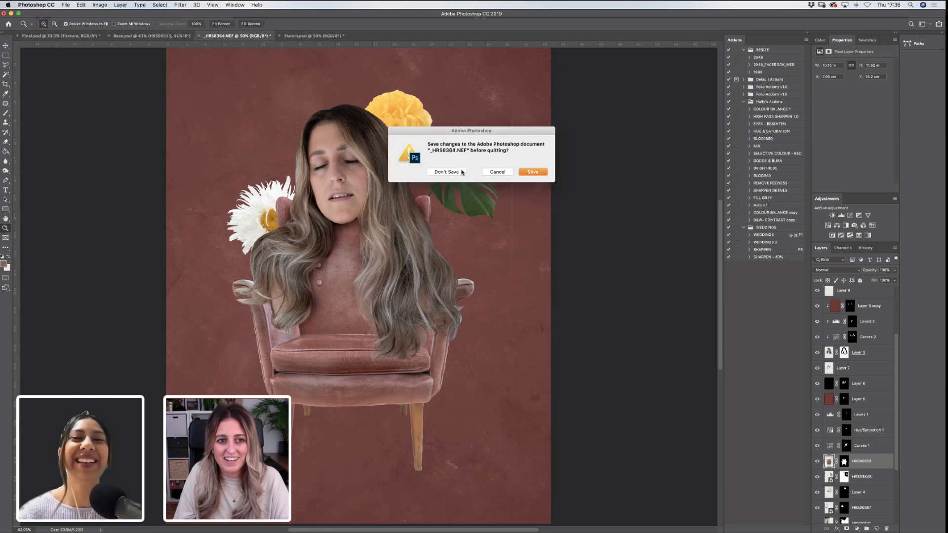
click(528, 173)
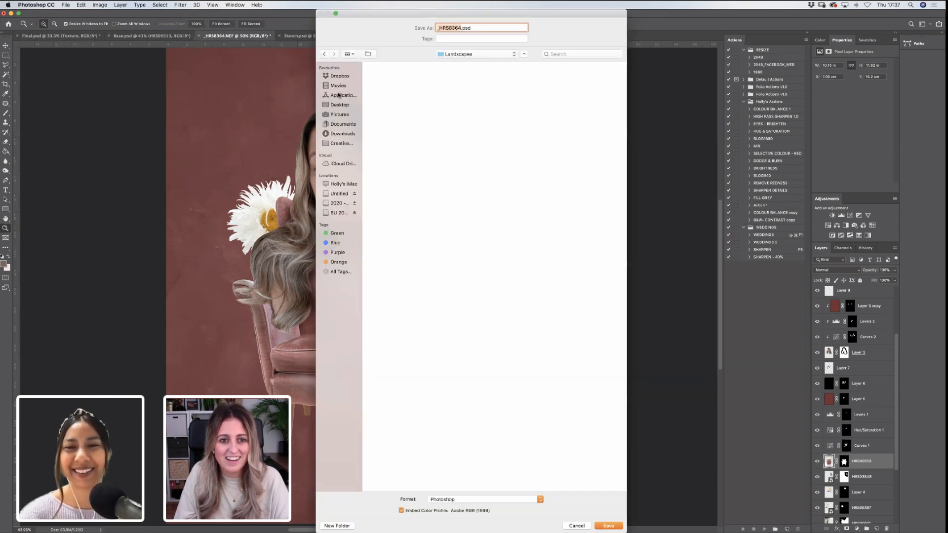
click(341, 205)
key(Return)
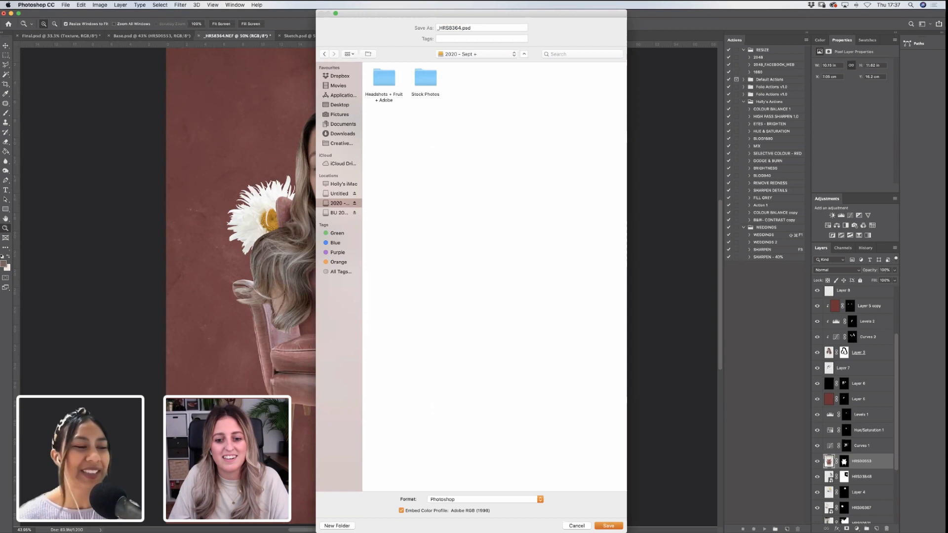
Continue quitting Photoshop, choosing to save the changes to Final.psd and Sketch.psd
key(super+q)
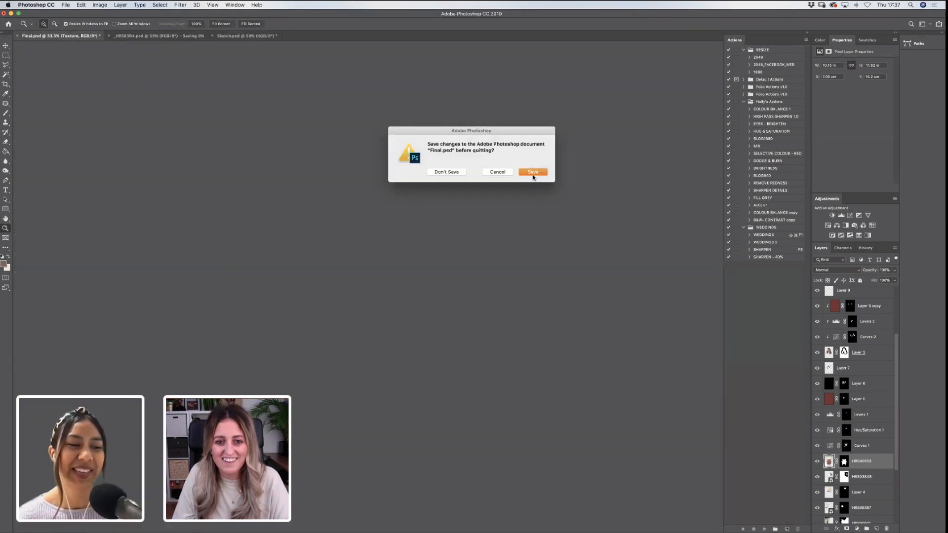
click(533, 171)
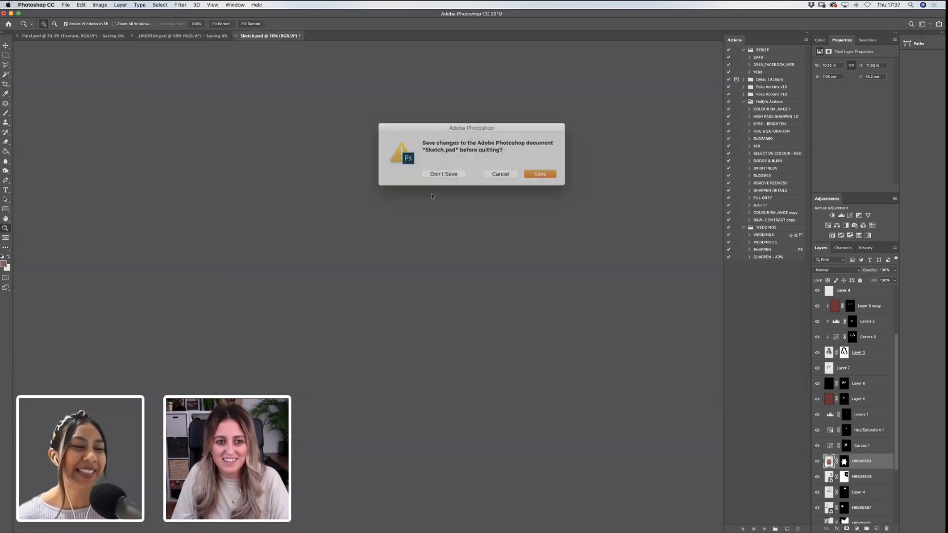
click(545, 171)
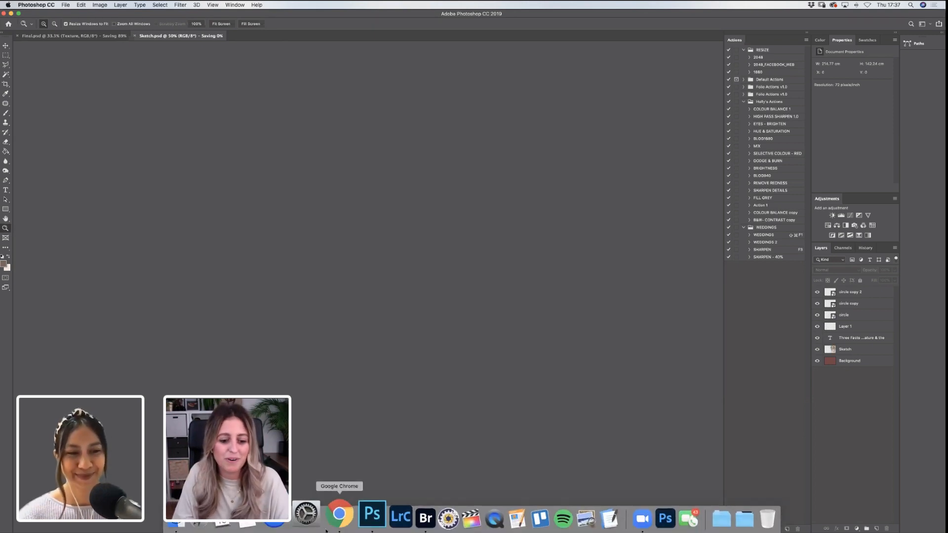
Force quit the frozen Photoshop CC 2019 and launch it again
click(355, 516)
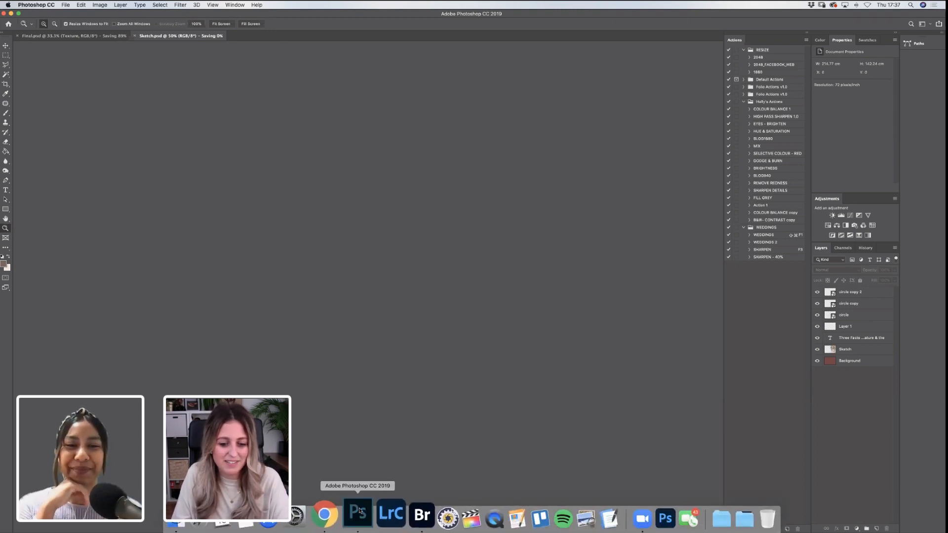
right_click(362, 493)
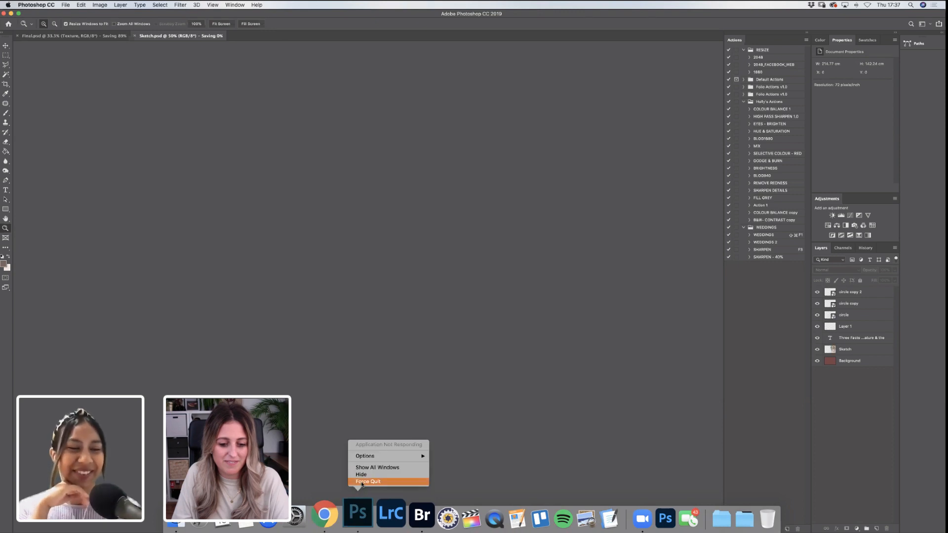
click(362, 482)
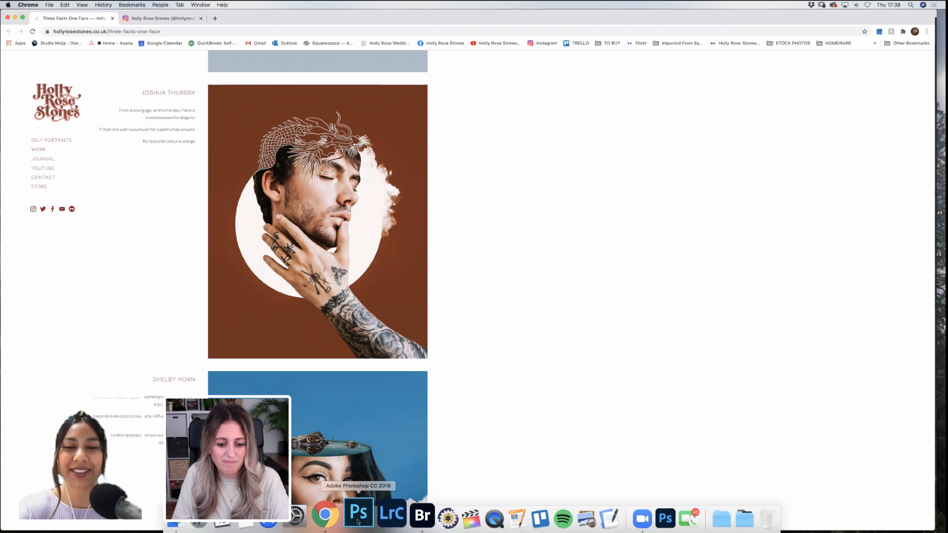
click(359, 519)
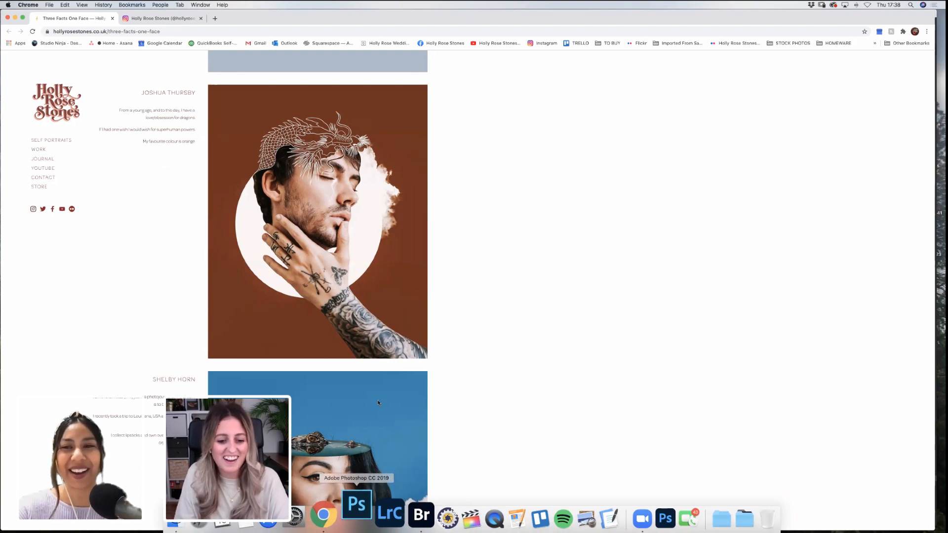
Look through the lower portraits and their facts on the Three Facts One Face page while Photoshop restarts
scroll(443, 338, down, 8)
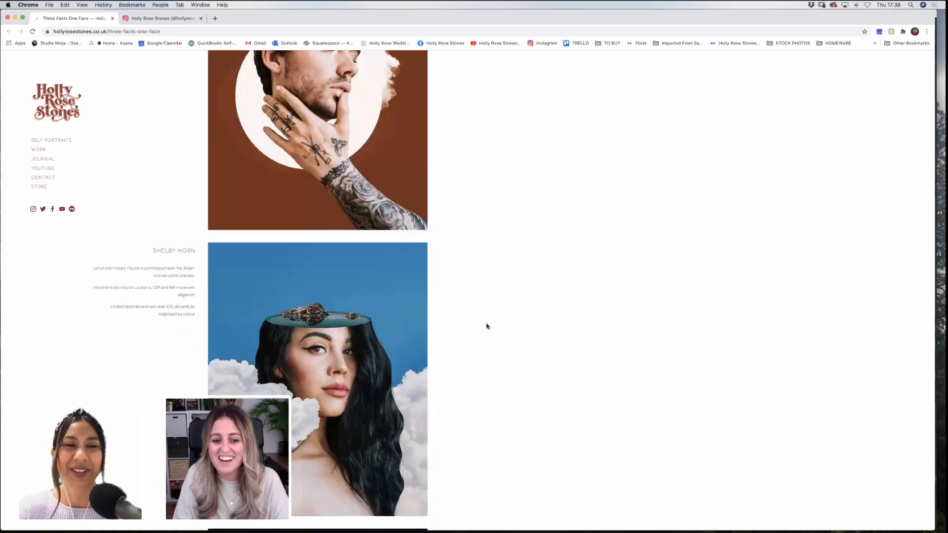
mouse_move(360, 525)
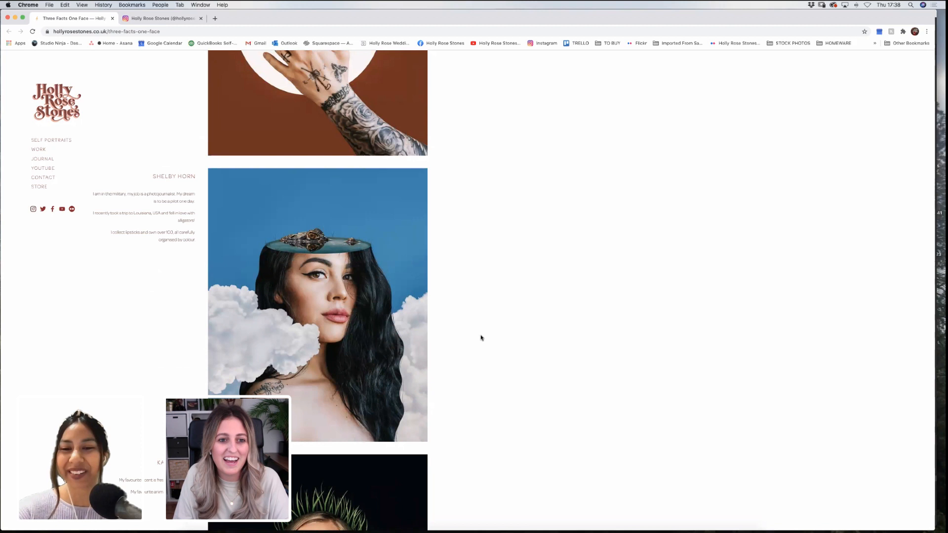
scroll(481, 338, down, 5)
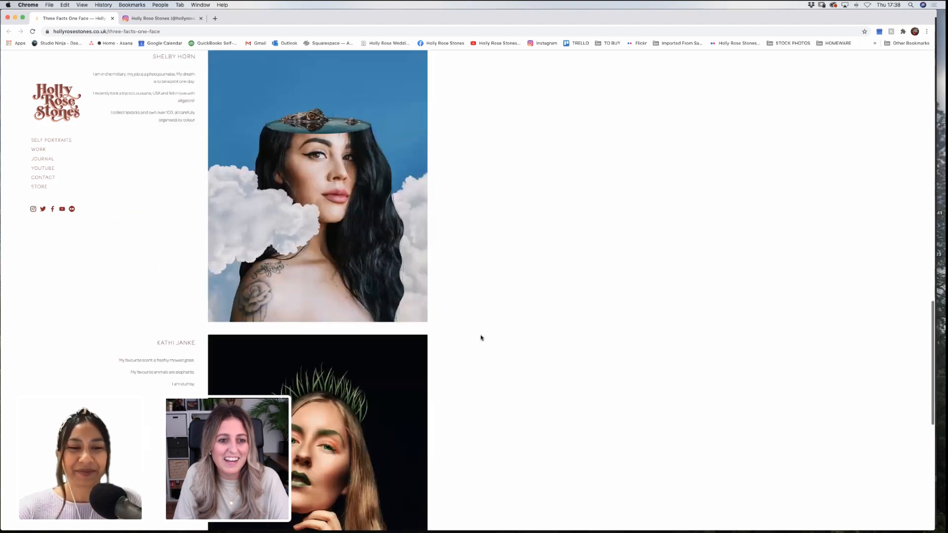
scroll(481, 338, up, 1)
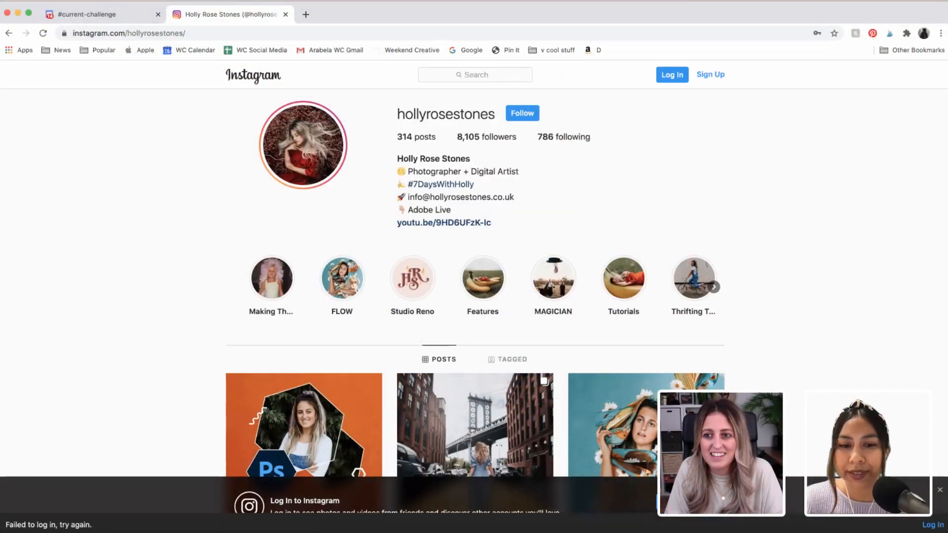
Dismiss the login banner on the artist's Instagram profile and look through the artwork posts down to the related accounts
click(940, 491)
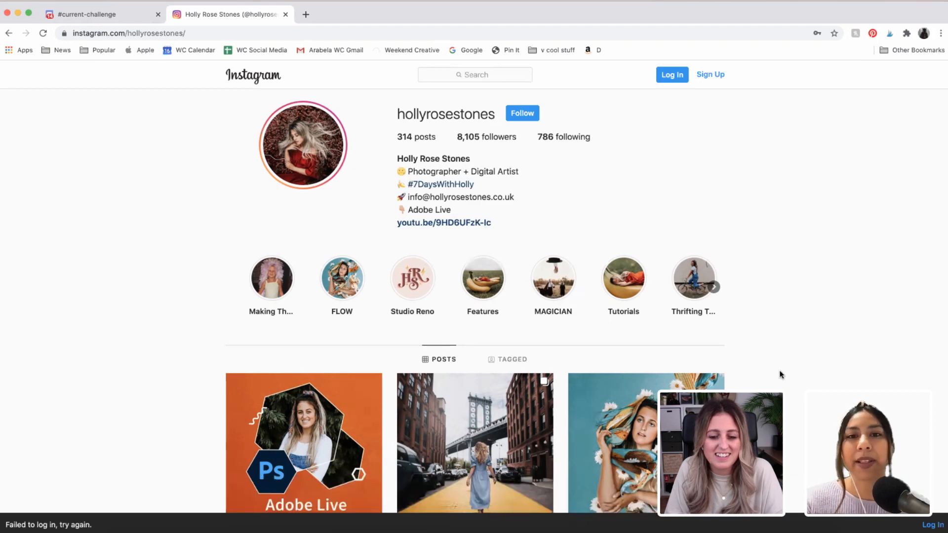
scroll(781, 374, down, 5)
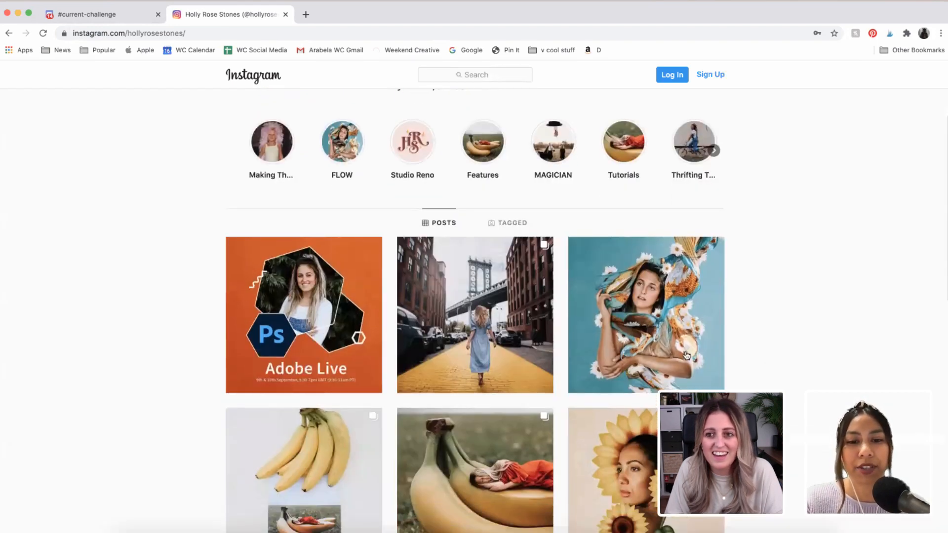
scroll(687, 355, down, 2)
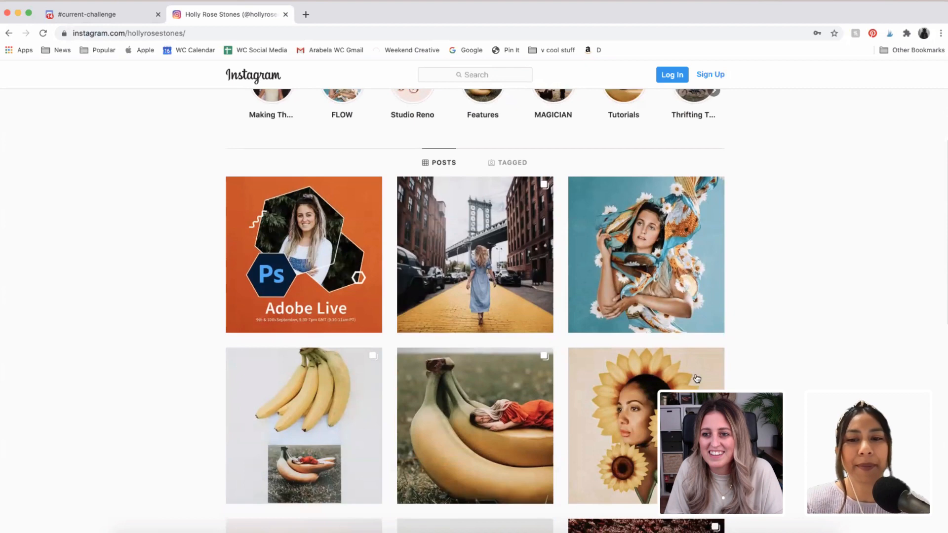
scroll(647, 375, down, 3)
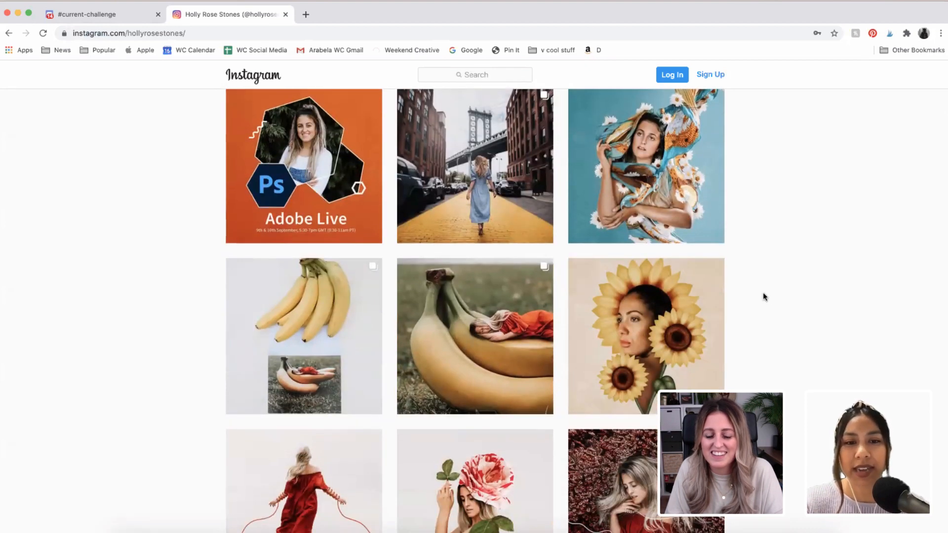
scroll(681, 316, up, 2)
scroll(647, 316, down, 4)
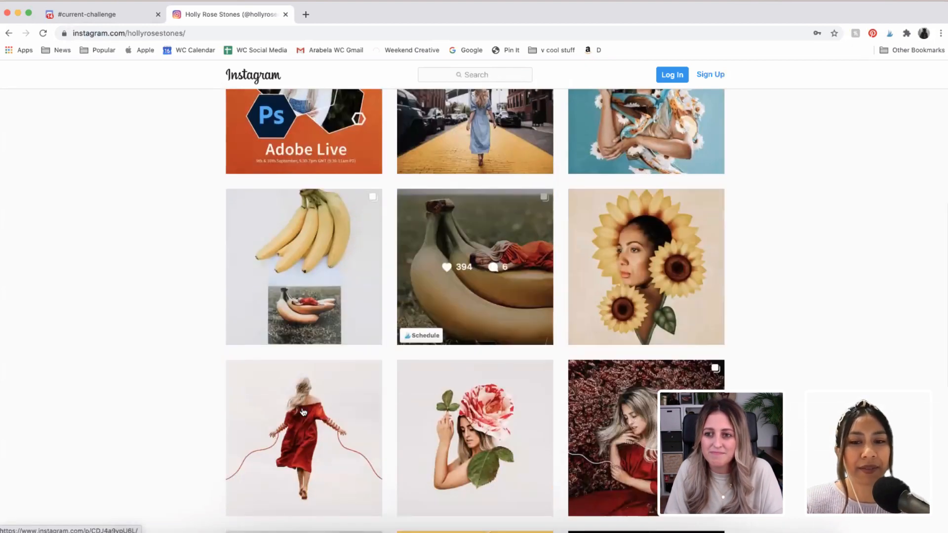
scroll(304, 395, down, 2)
scroll(499, 376, down, 2)
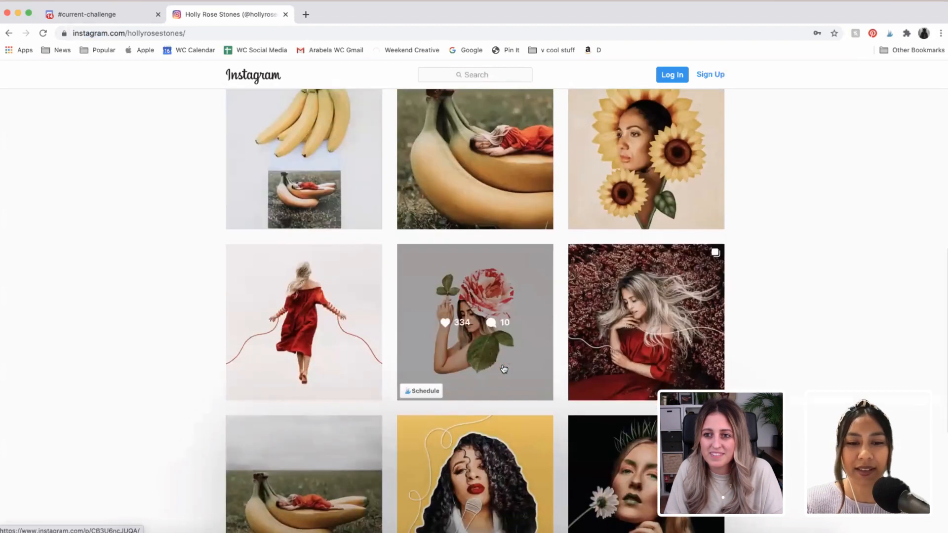
scroll(503, 369, down, 2)
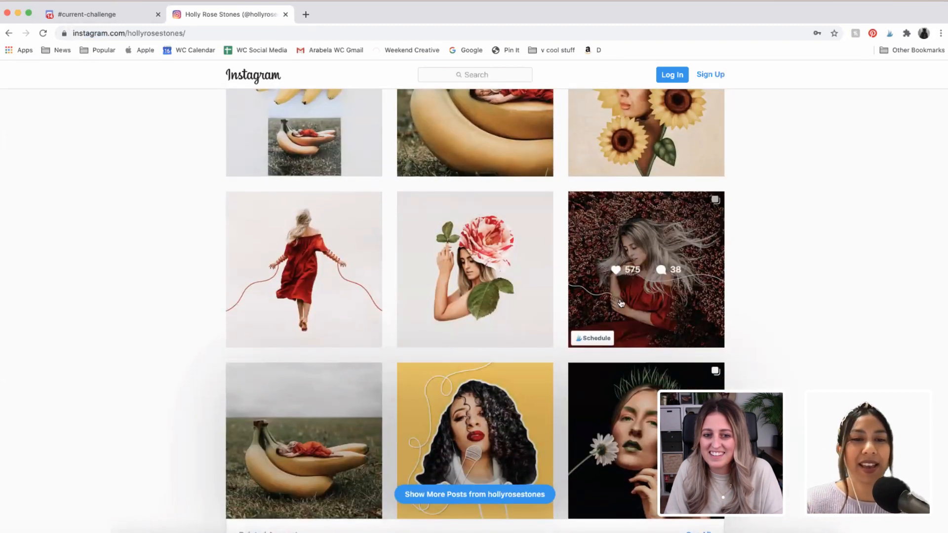
scroll(242, 327, down, 2)
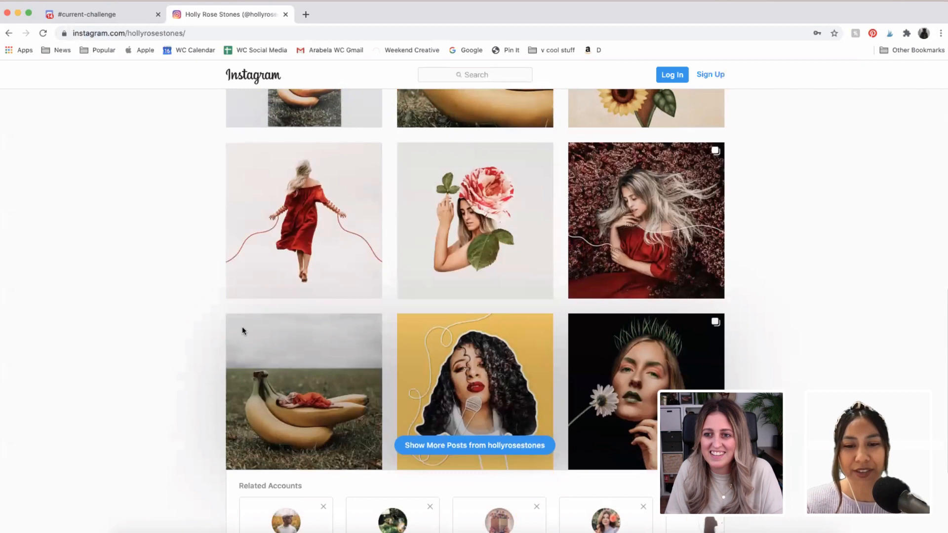
scroll(242, 327, down, 2)
scroll(642, 291, down, 2)
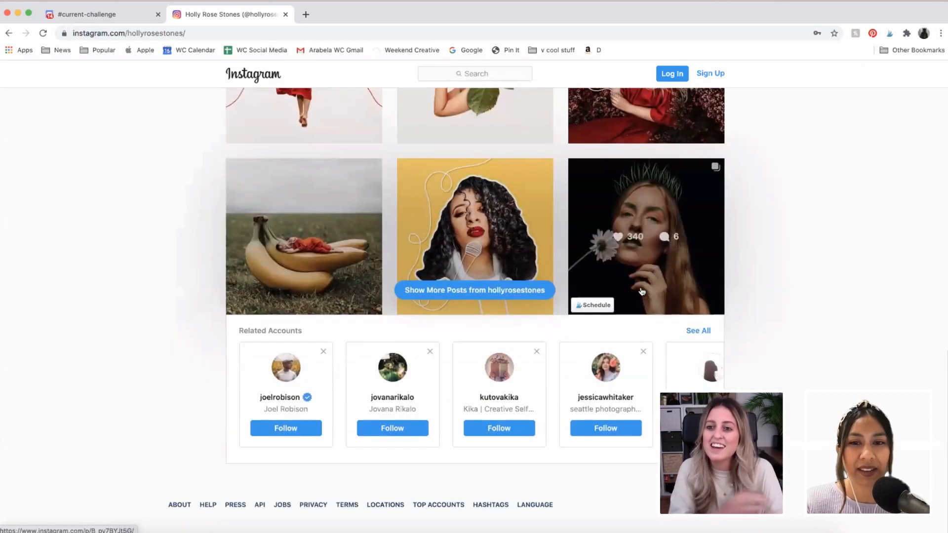
scroll(642, 291, up, 6)
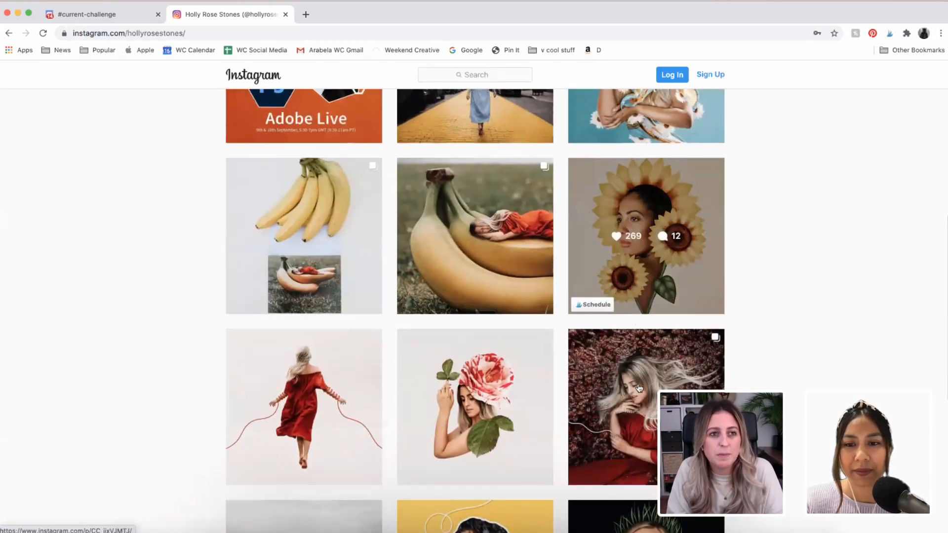
click(649, 375)
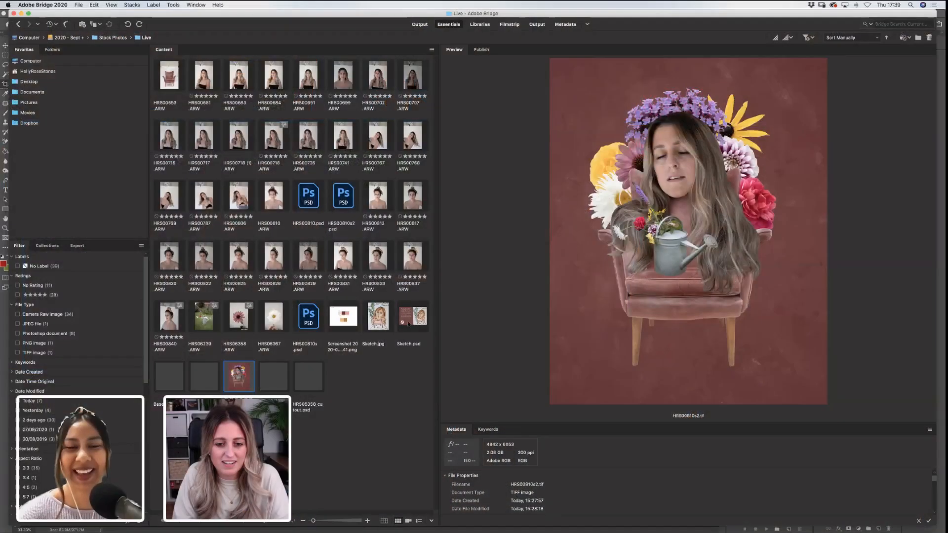
Preview Sketch.psd and Final.psd from the Live folder in Bridge, finishing on Sketch.psd
click(408, 323)
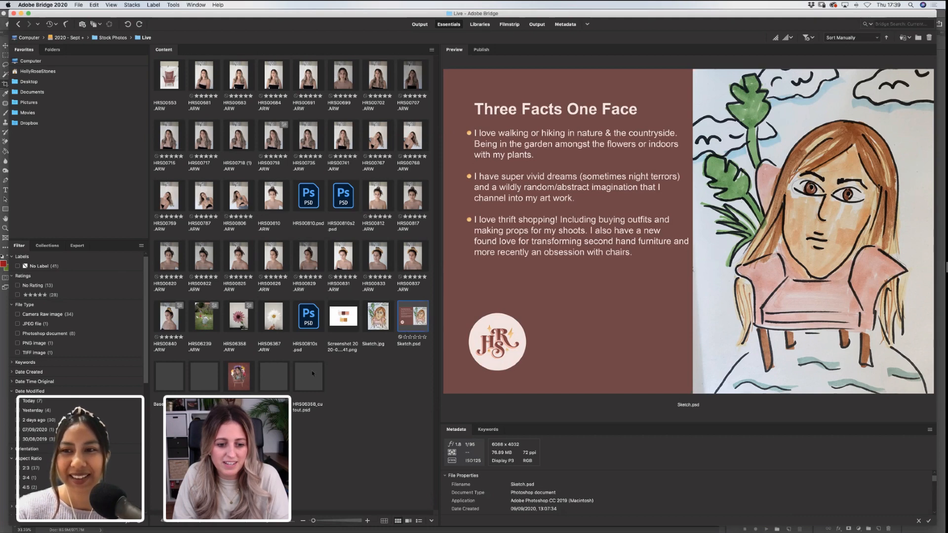
click(207, 378)
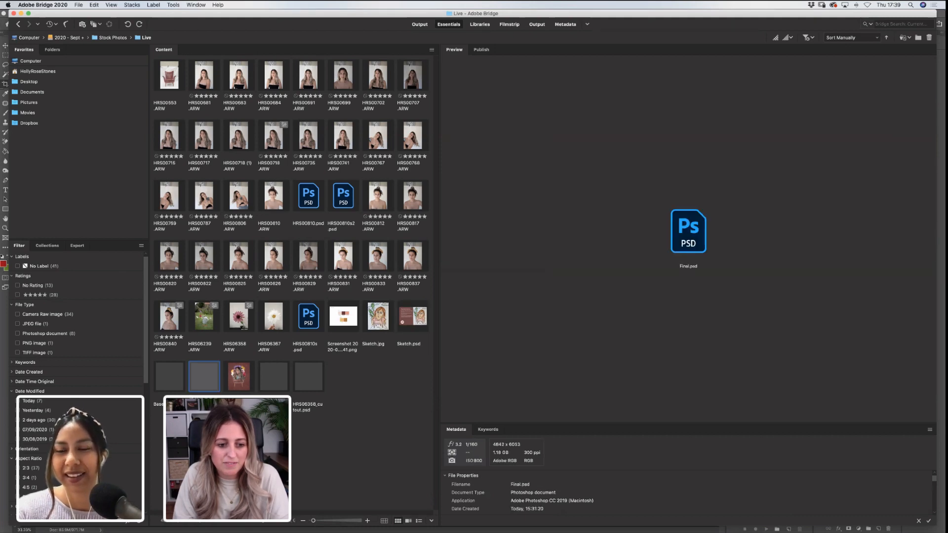
mouse_move(358, 532)
click(359, 512)
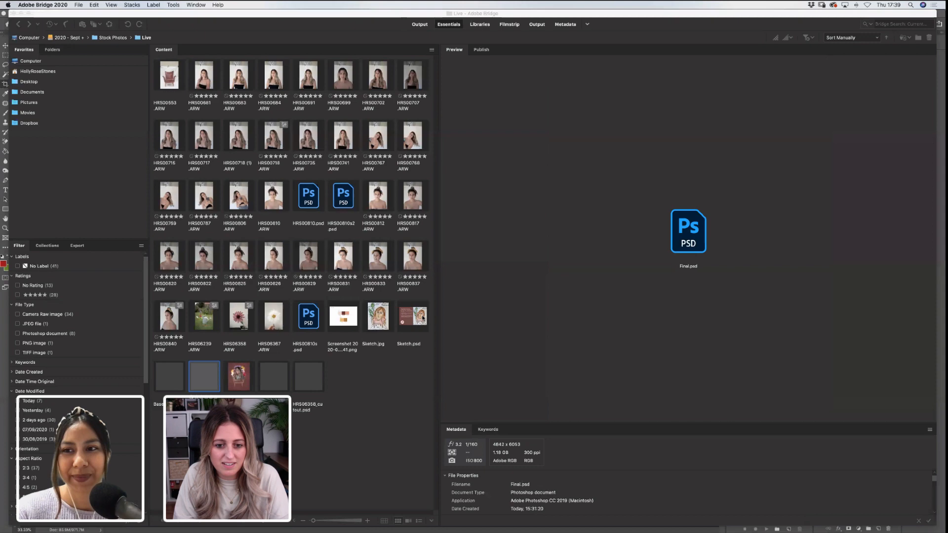
click(424, 319)
Force quit Adobe Photoshop 2020
mouse_move(642, 531)
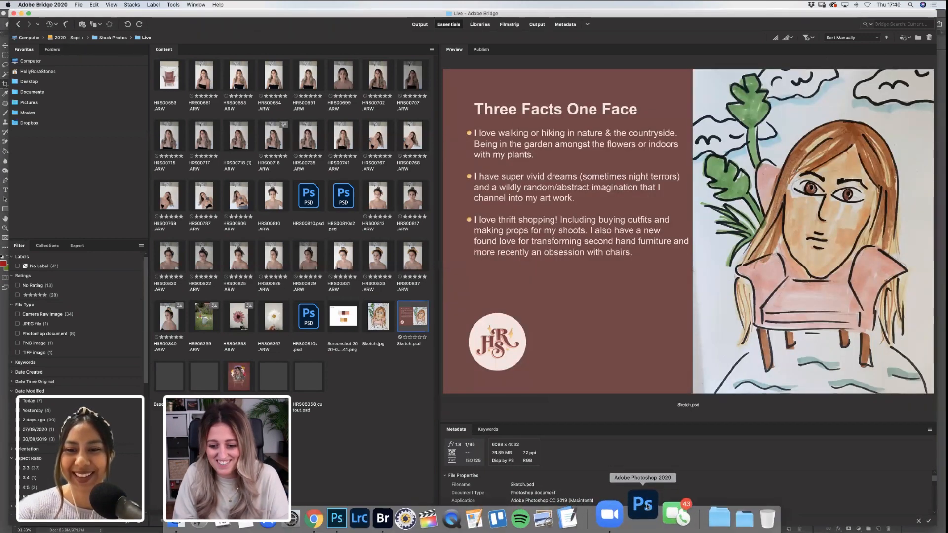
click(647, 507)
right_click(647, 510)
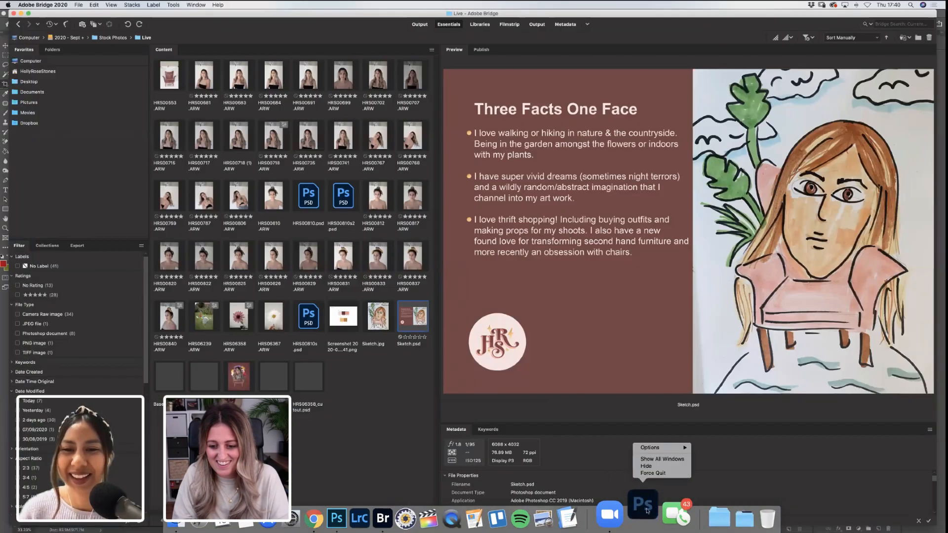
click(648, 474)
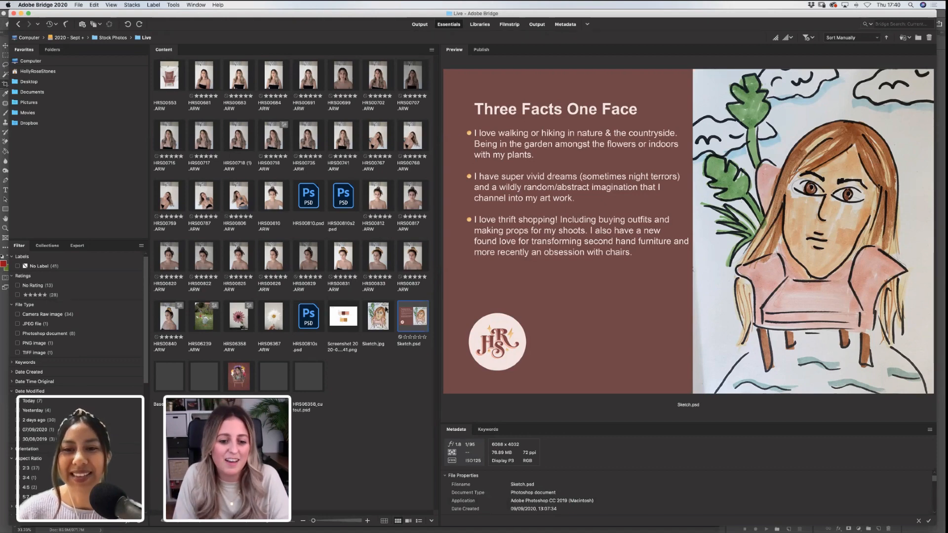
Select Final.psd in Bridge, check the recovered HRS00810 document in Photoshop CC 2019, and return to Bridge
click(215, 380)
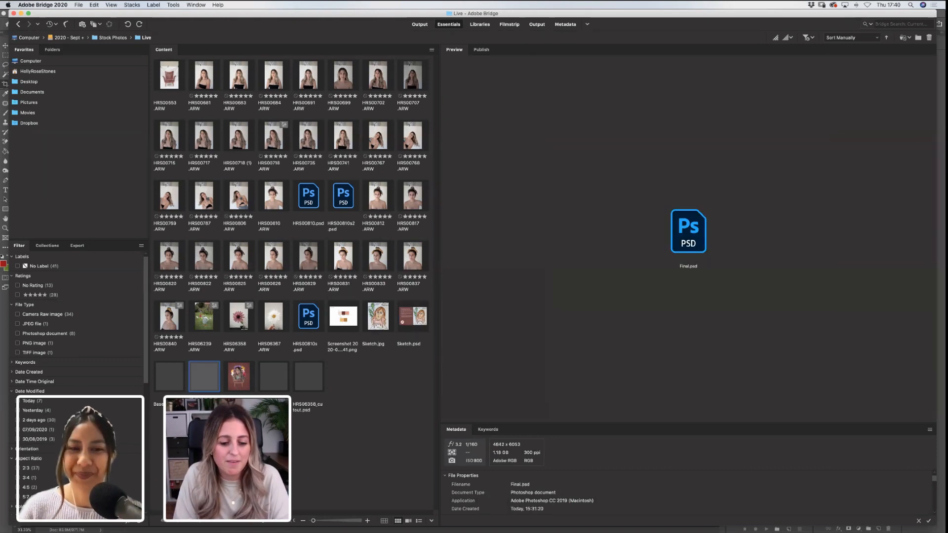
click(355, 516)
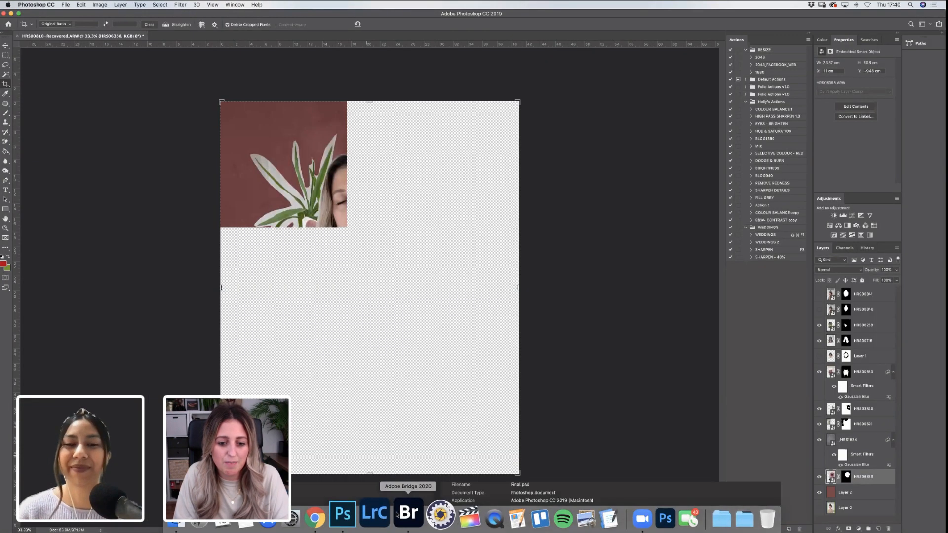
click(420, 516)
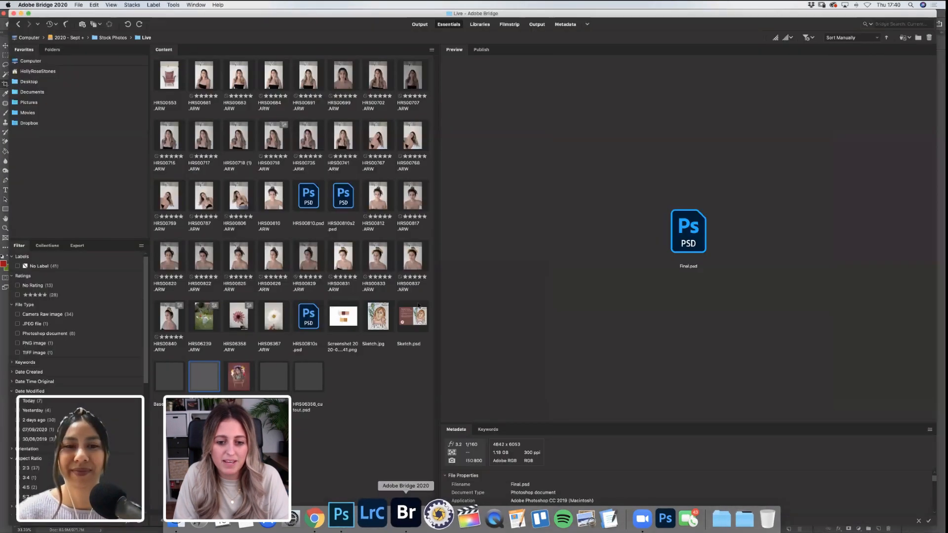
Preview Sketch.psd in Bridge, and switch to Photoshop CC 2019 to check the open Final.psd and recovered documents
click(425, 347)
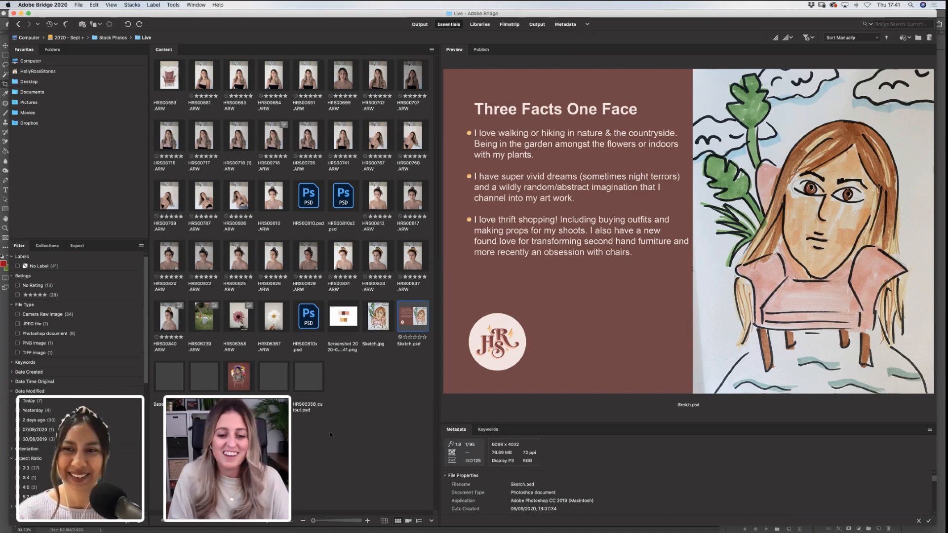
click(358, 501)
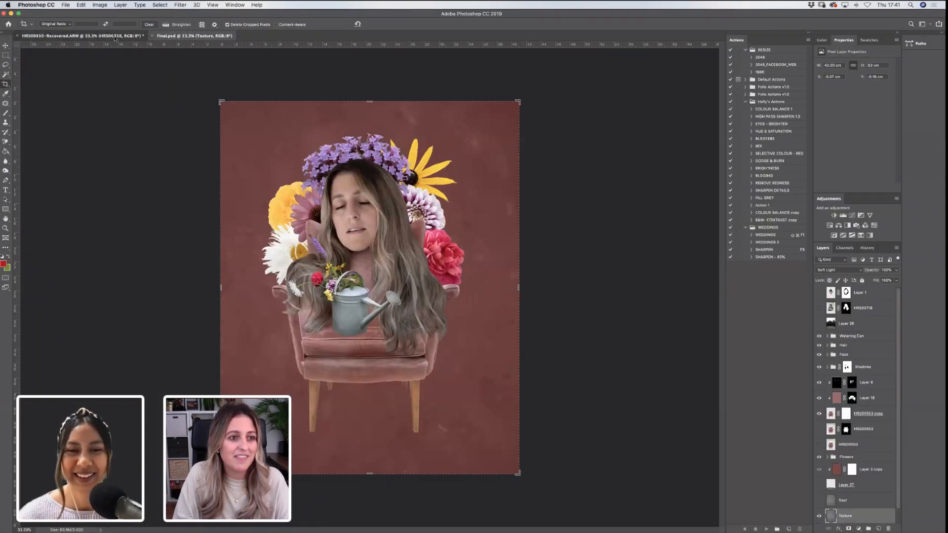
click(115, 36)
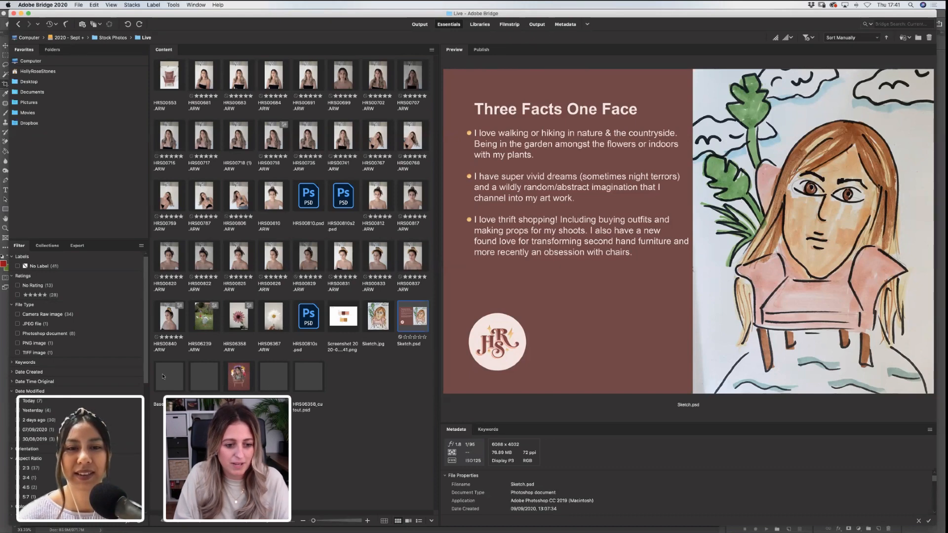
Open Base.psd from the Live folder in Photoshop CC 2019 and fit the composite to the screen
click(163, 376)
click(359, 513)
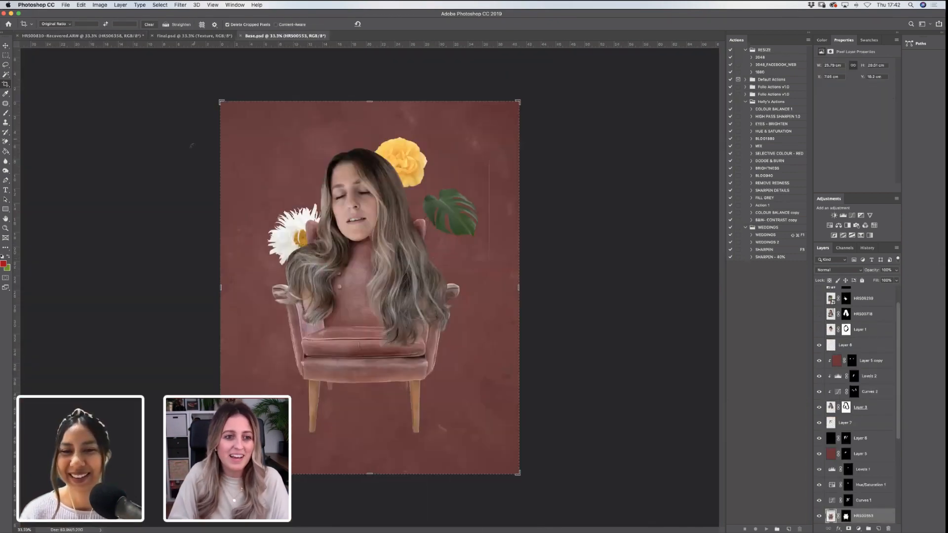
key(m)
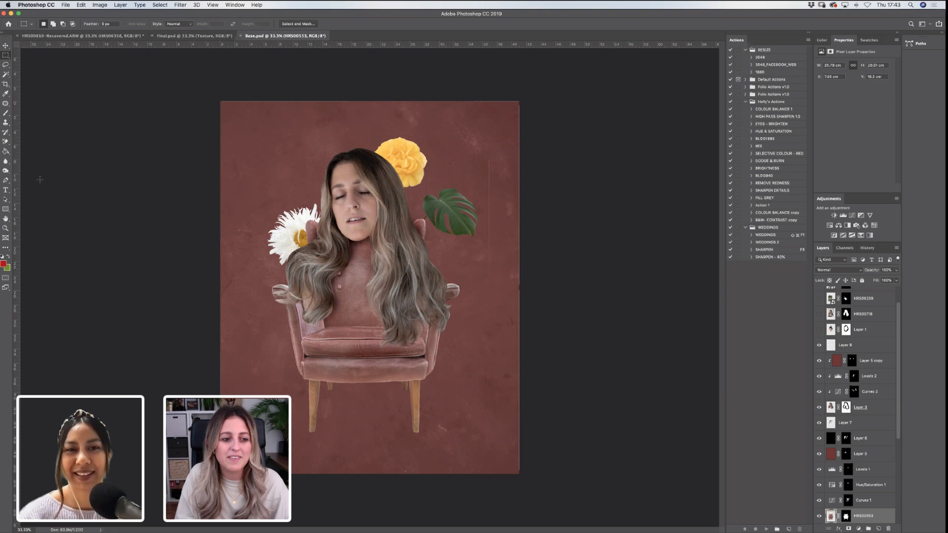
click(6, 228)
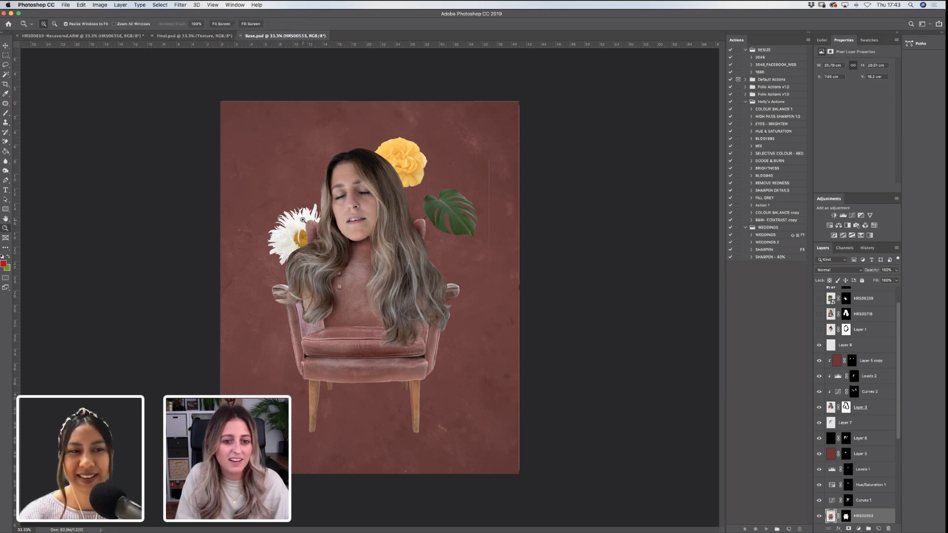
click(410, 221)
click(227, 26)
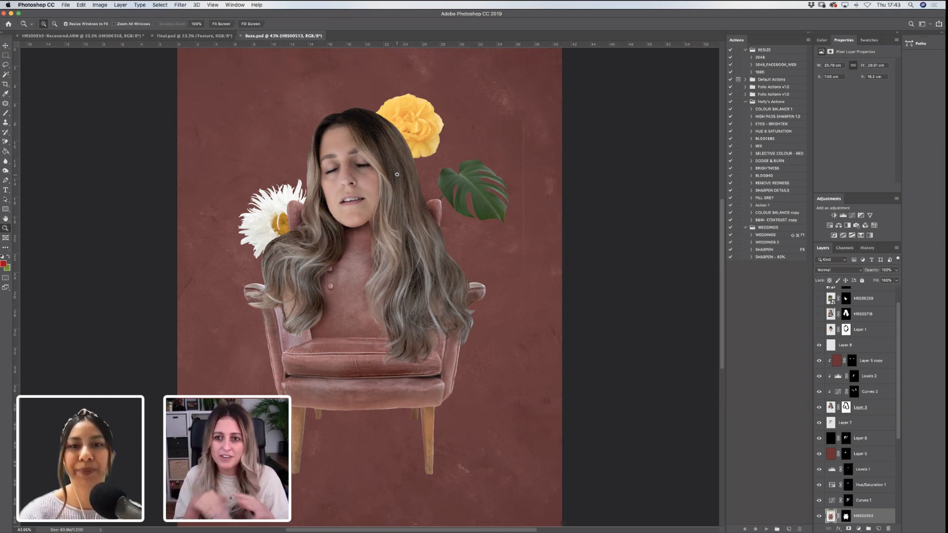
Compare Final.psd with Base.psd at a similar magnification, finishing on Final.psd
click(194, 35)
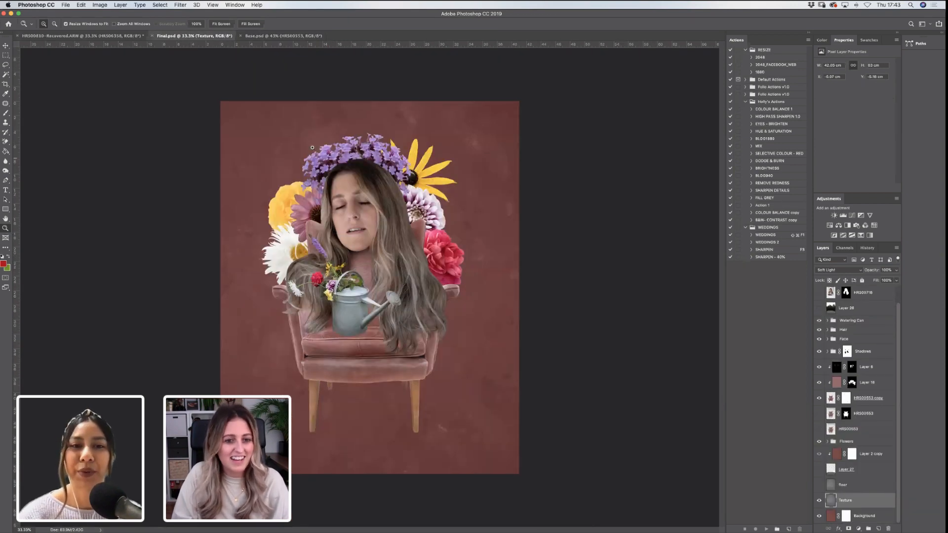
drag(212, 90, 383, 375)
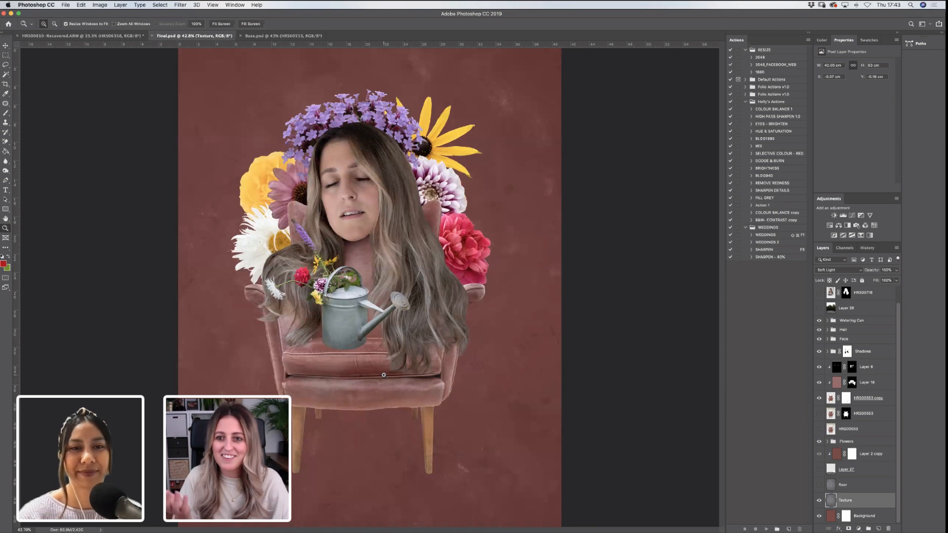
click(300, 36)
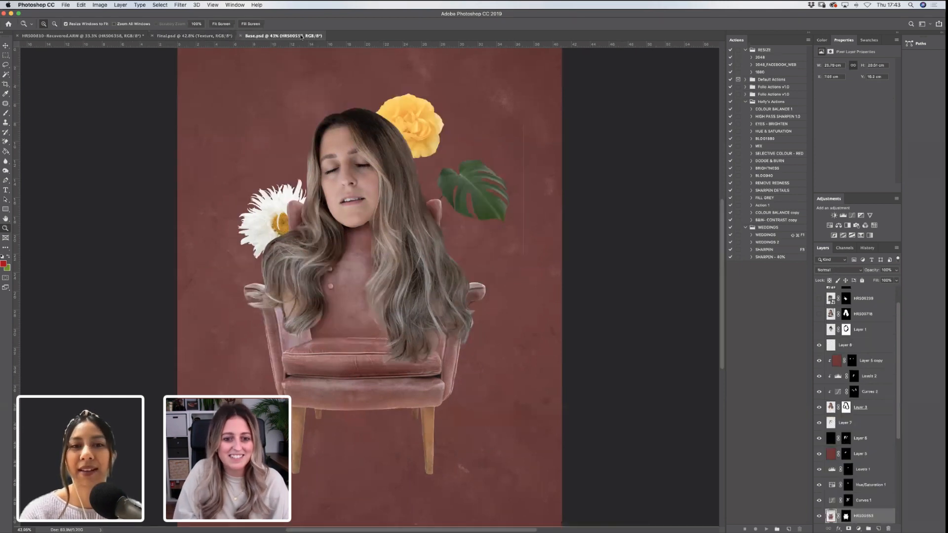
click(218, 36)
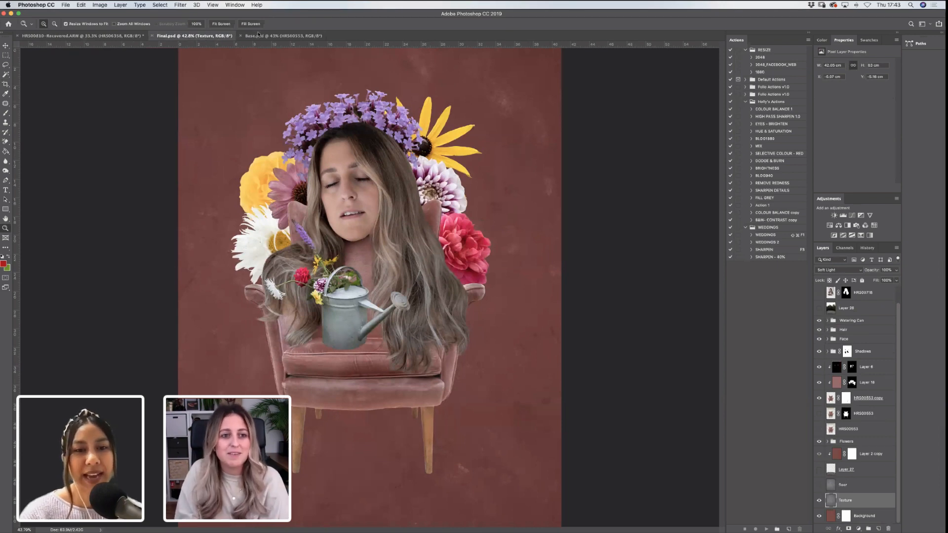
click(257, 36)
click(216, 37)
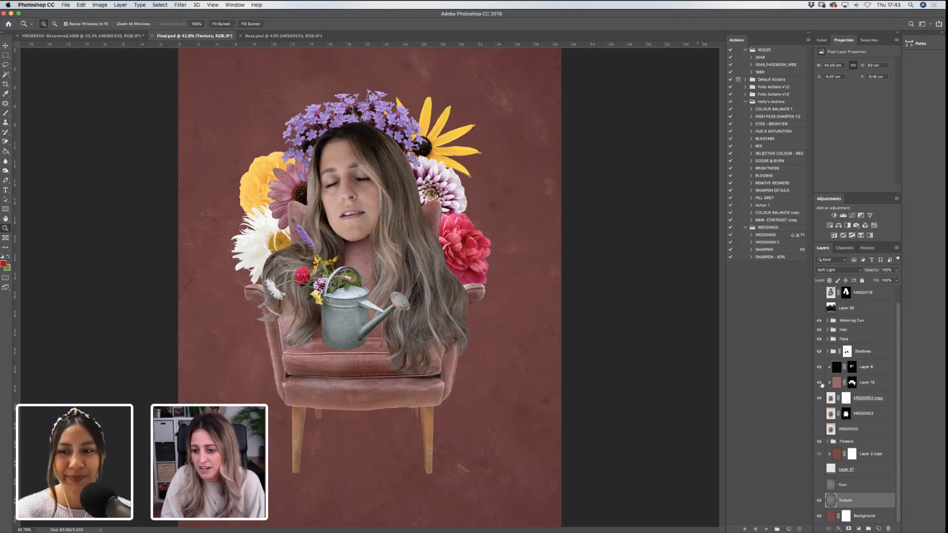
Hide the Watering Can group in Final.psd, and toggle the Face and Shadows groups off and back on
click(818, 322)
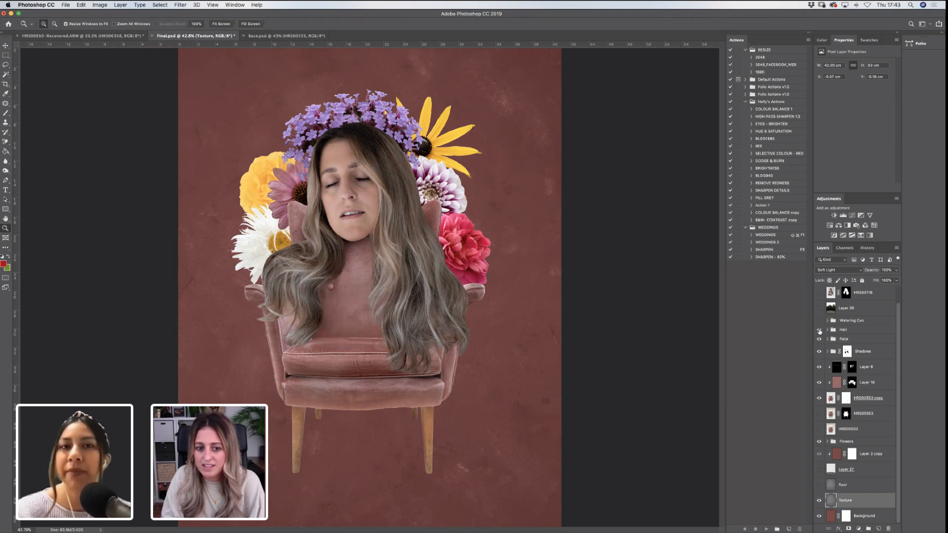
click(820, 339)
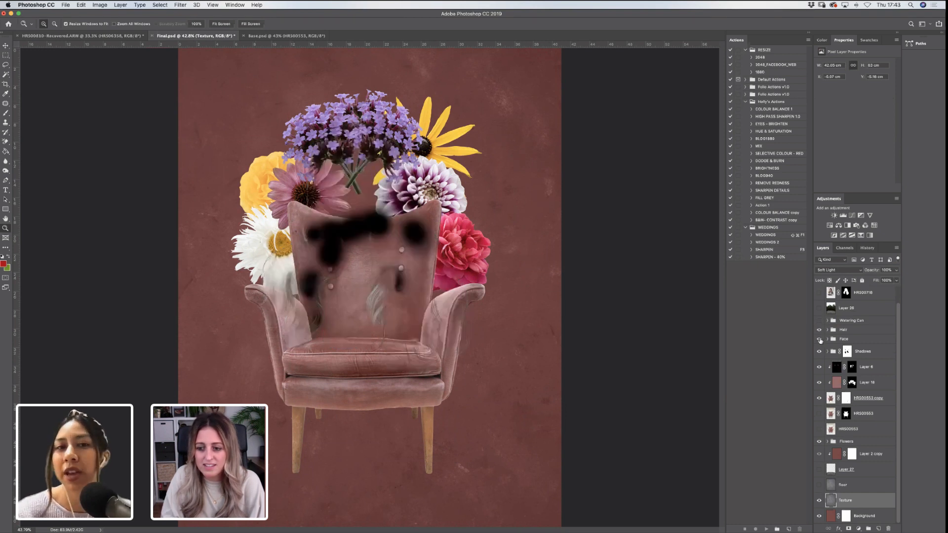
click(819, 339)
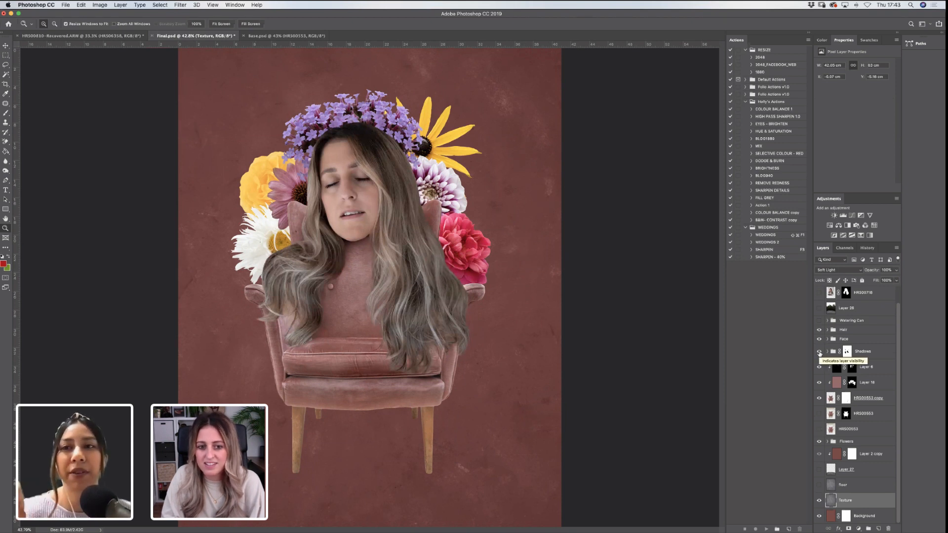
click(820, 352)
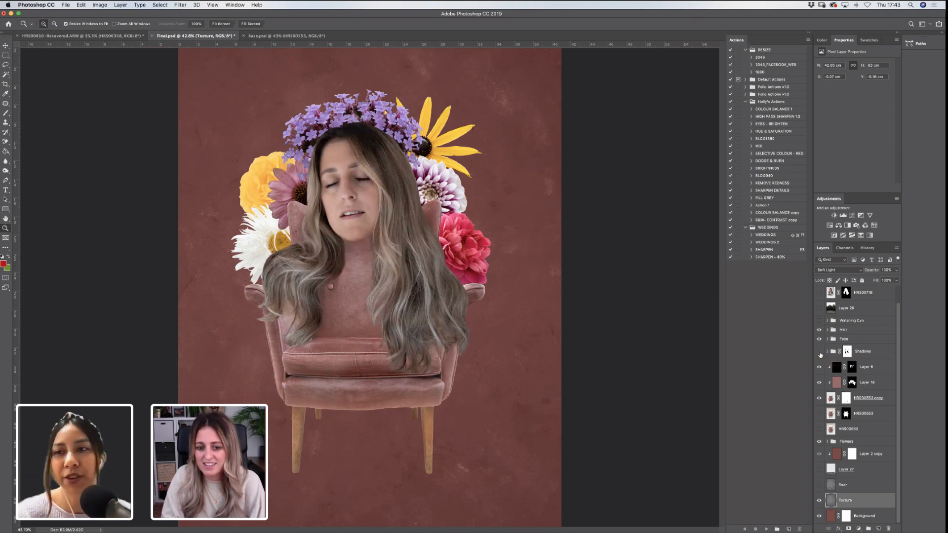
click(820, 351)
Hide the armchair layer HRS00553 copy and the Shadows, Face and Hair groups, leaving the flowers on the textured background
scroll(846, 345, up, 1)
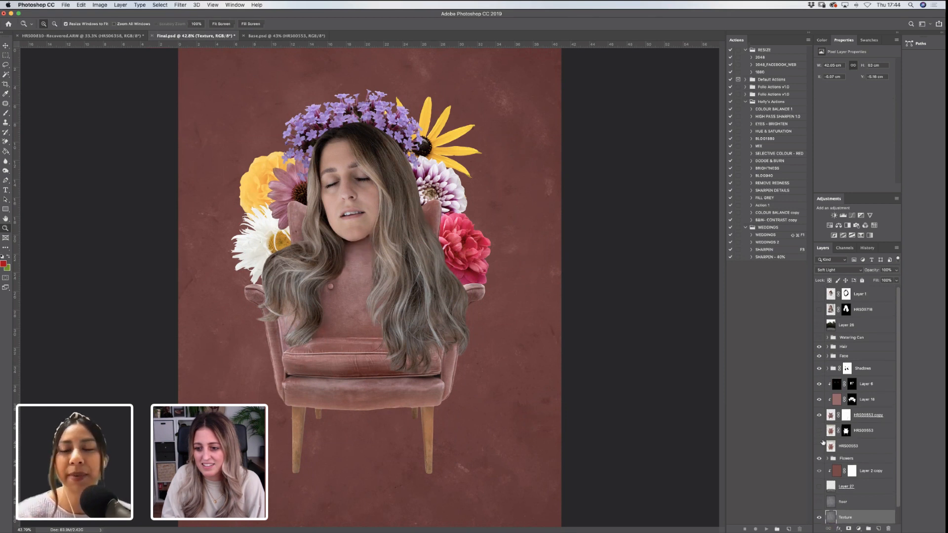
scroll(831, 475, down, 1)
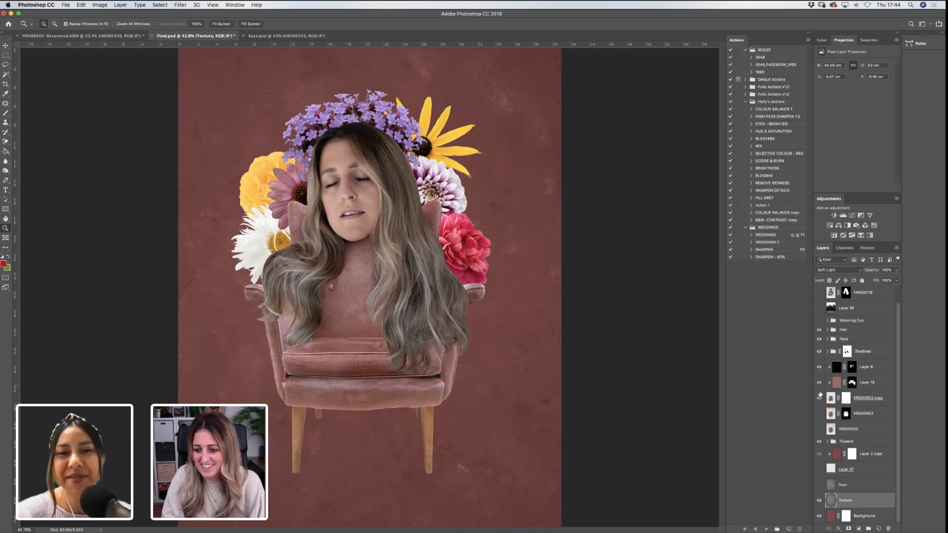
drag(819, 398, 820, 375)
click(819, 351)
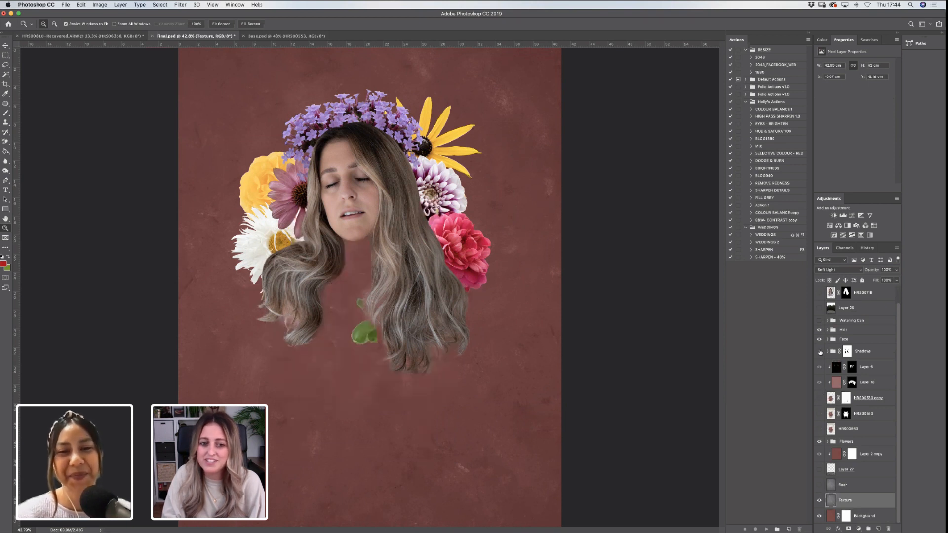
click(819, 340)
click(819, 330)
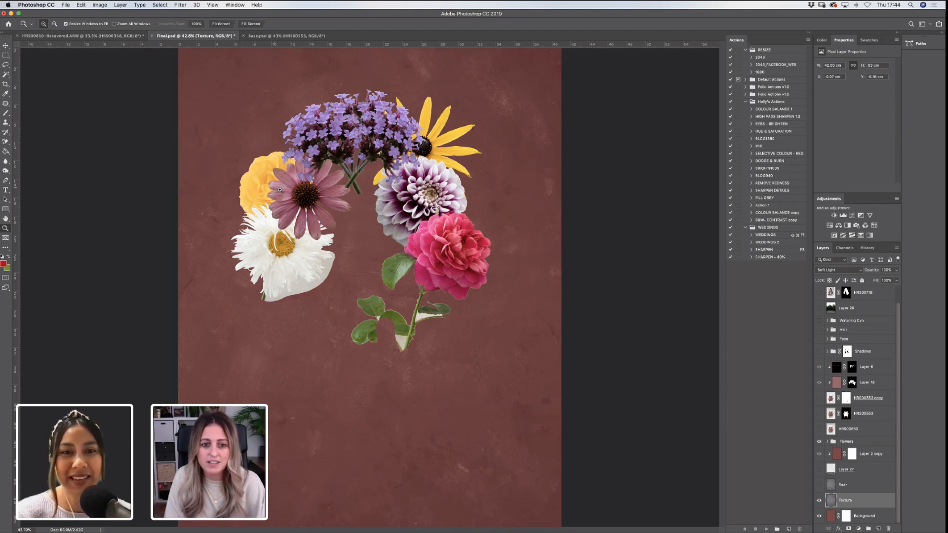
Inspect the flowers up close, expand the Flowers group and hide its upper six layers, down to the white daisy
drag(217, 111, 583, 272)
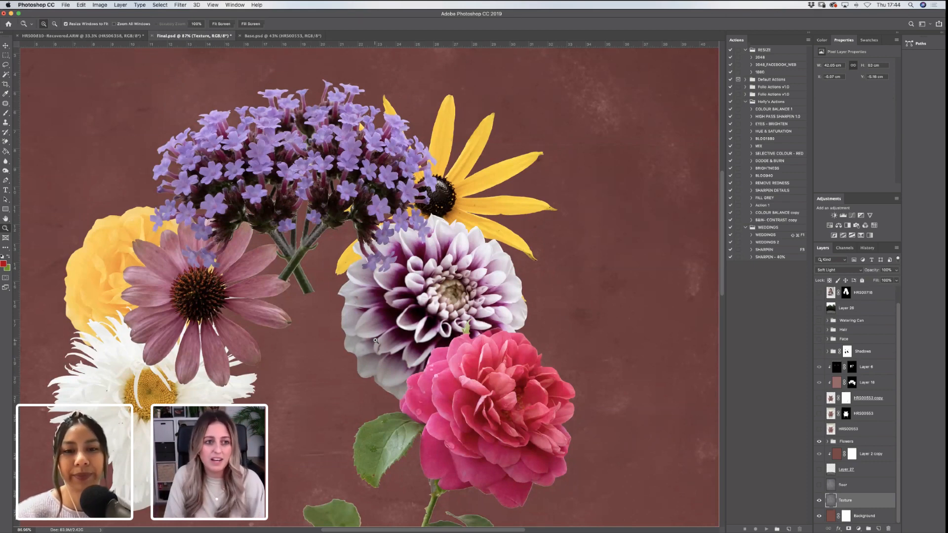
click(222, 24)
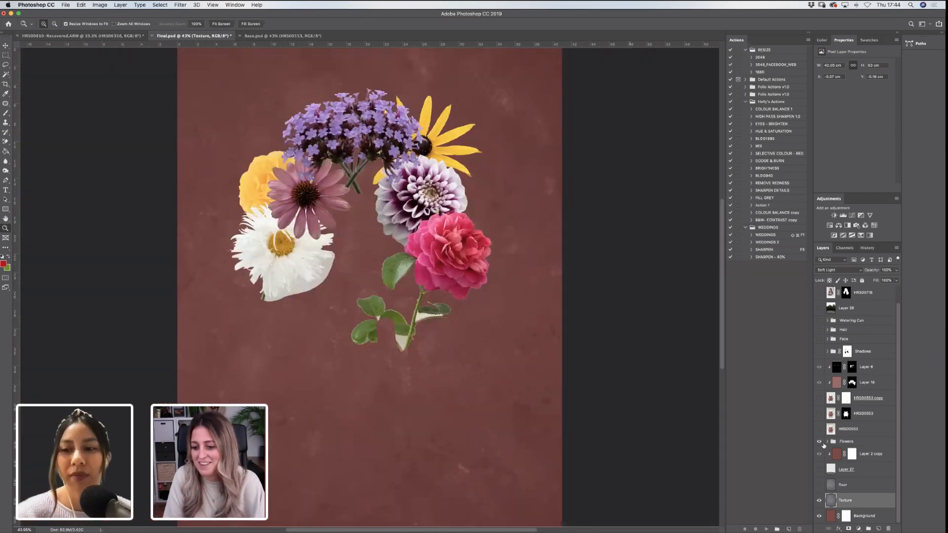
click(827, 443)
scroll(826, 369, down, 4)
click(819, 338)
click(820, 353)
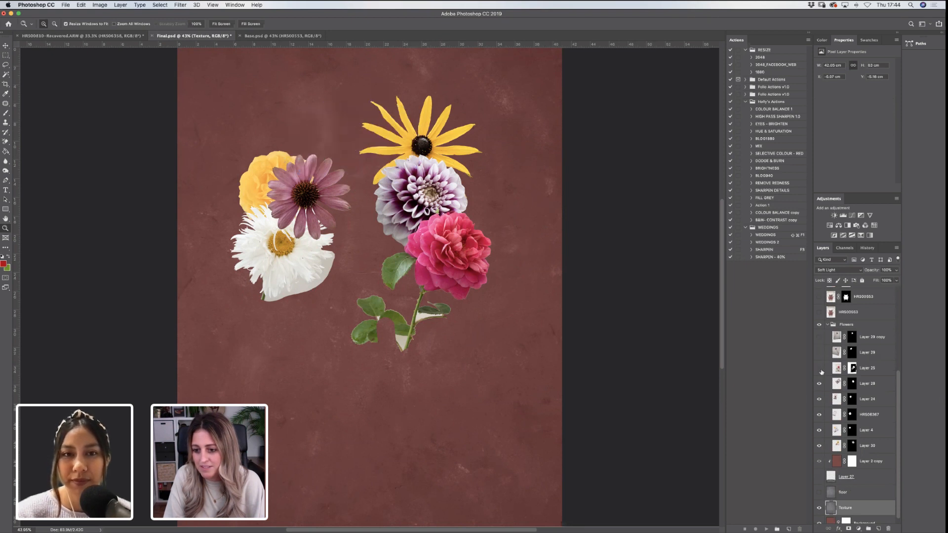
click(820, 369)
click(819, 384)
click(819, 399)
click(819, 415)
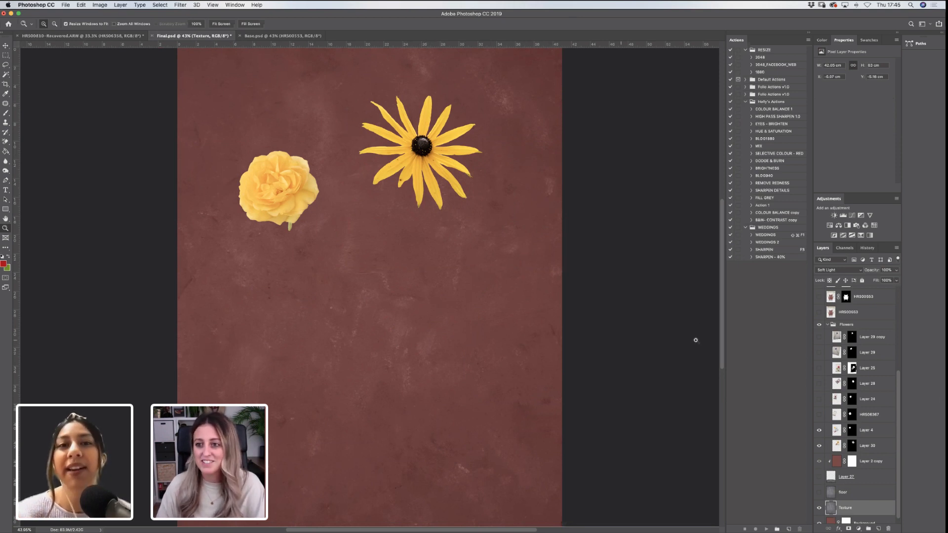
Show the flower layers again one by one, from the white daisy up to the purple blossom cluster
click(819, 415)
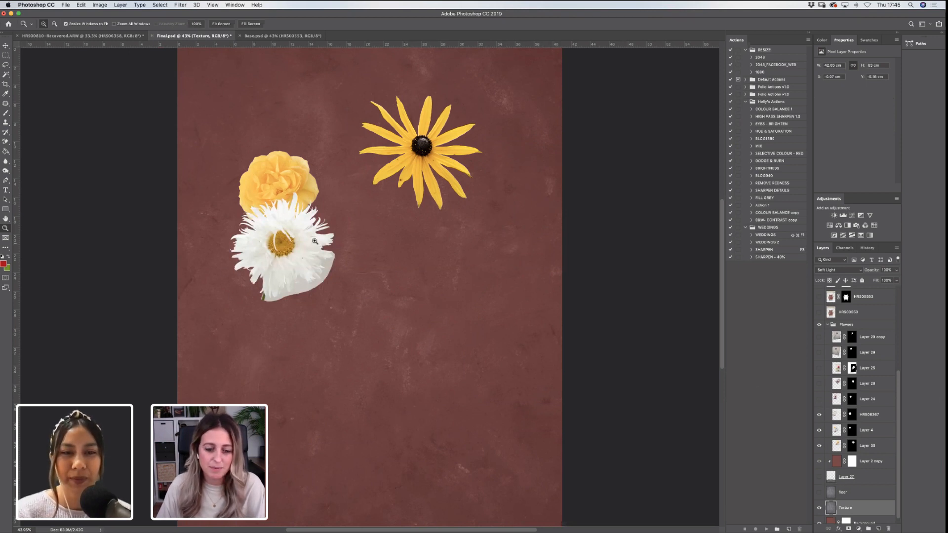
click(820, 399)
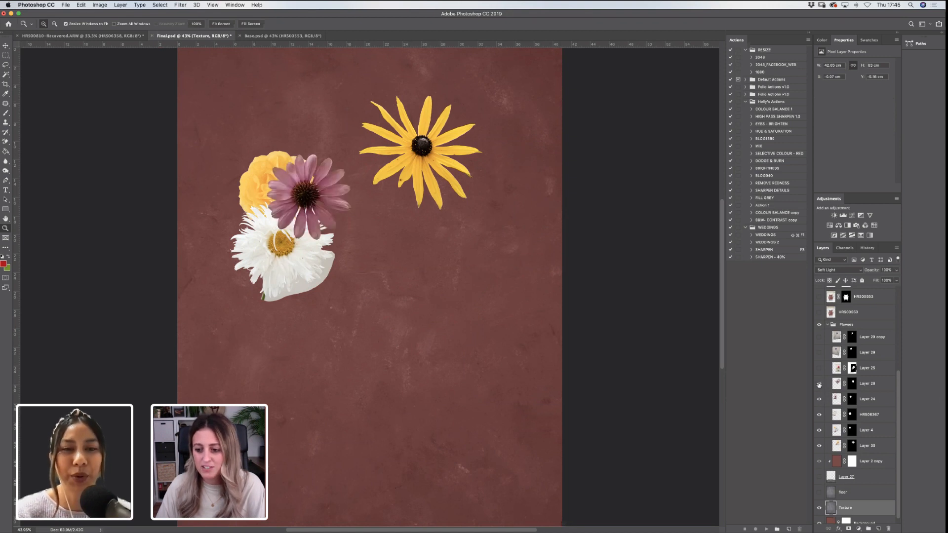
click(819, 383)
click(819, 368)
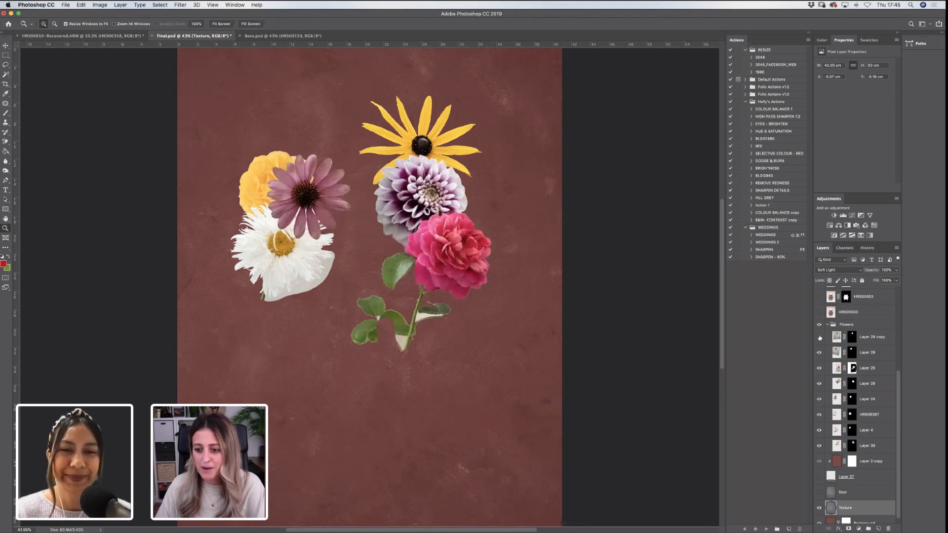
click(819, 352)
click(819, 337)
scroll(899, 385, up, 3)
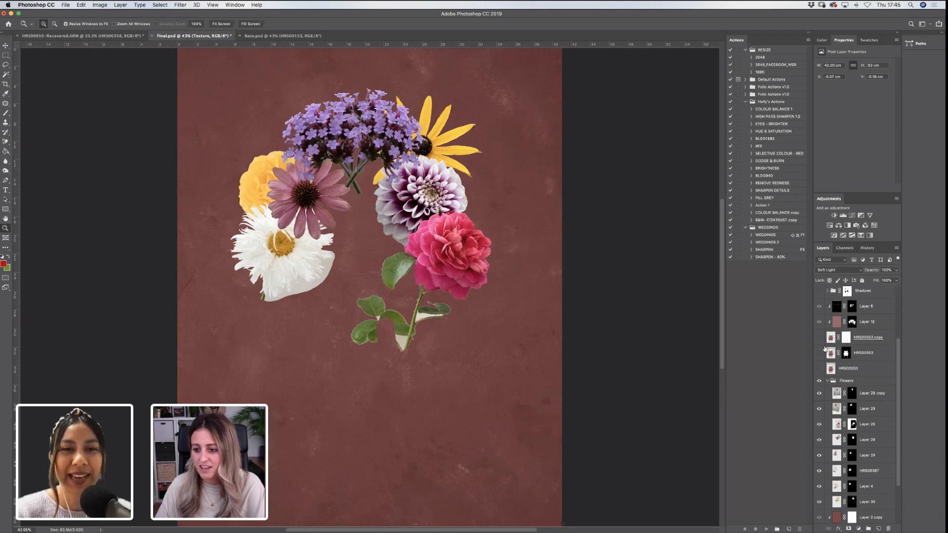
Show the armchair layer HRS00553 copy and the Shadows group again
click(820, 338)
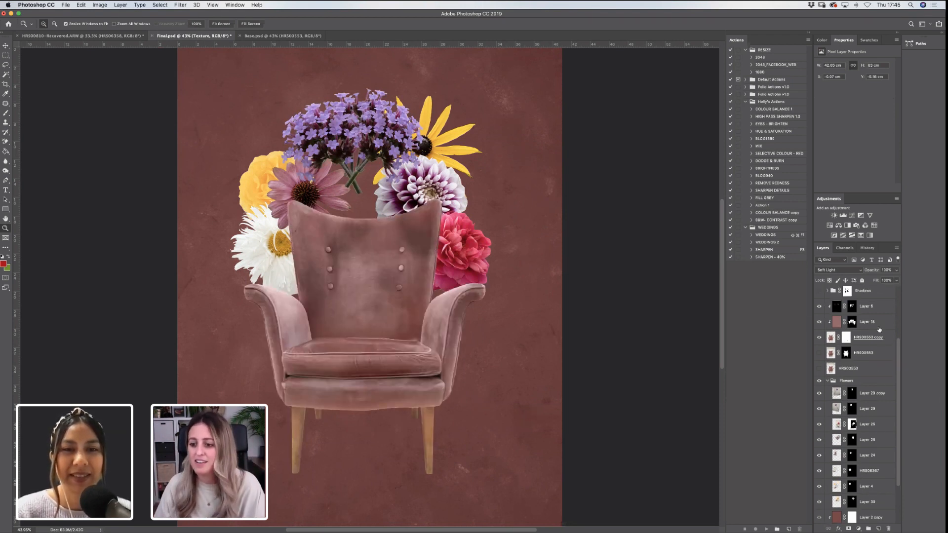
scroll(896, 345, up, 2)
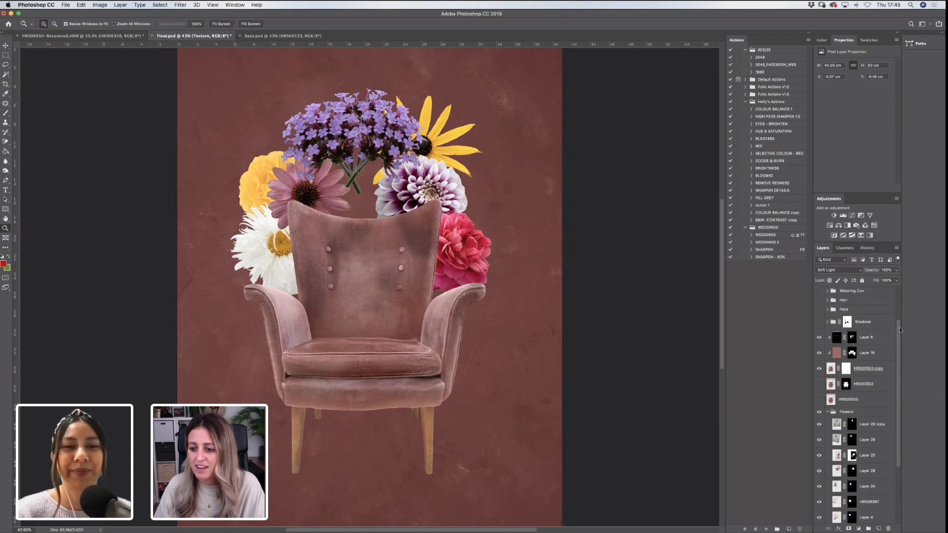
click(820, 337)
scroll(900, 329, up, 1)
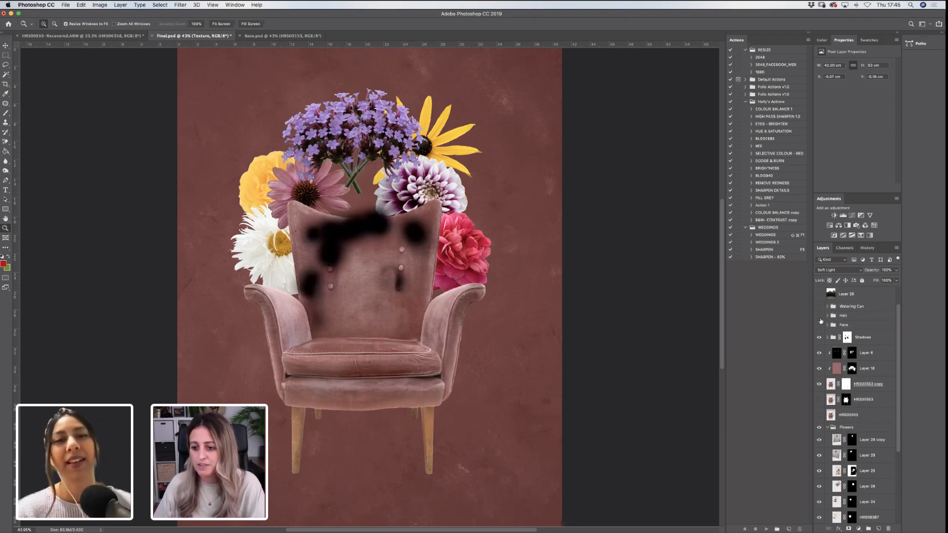
Show the Face group, and toggle its visibility off and back on to compare the armchair with and without the portrait
click(820, 325)
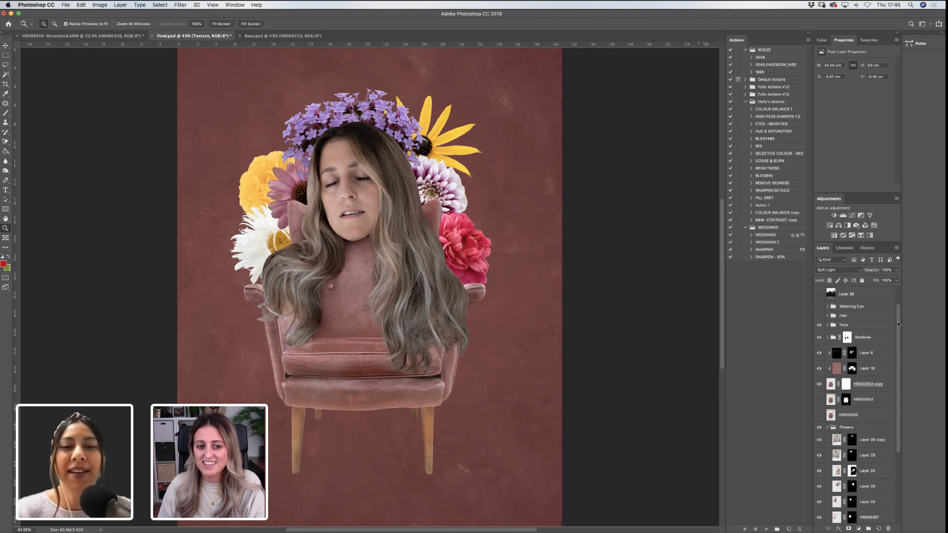
drag(900, 324, 900, 303)
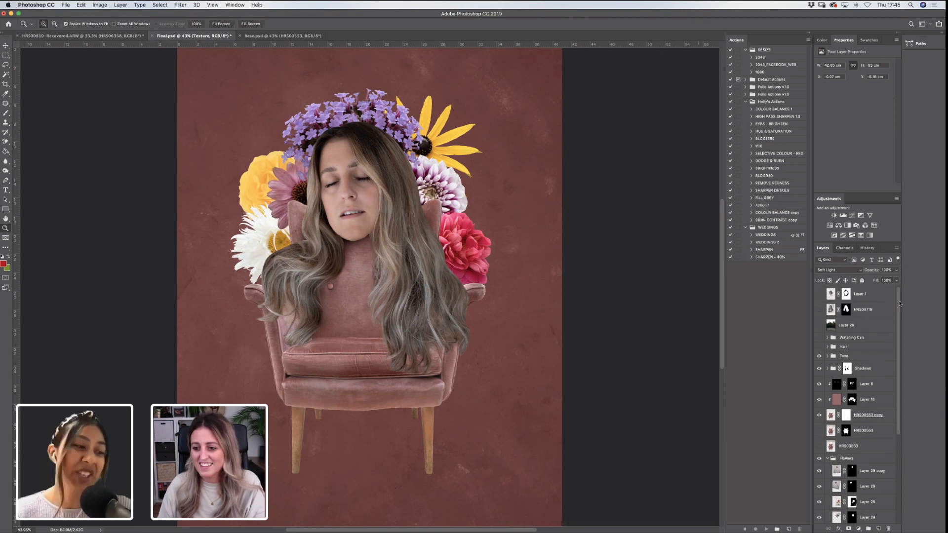
click(819, 356)
click(818, 357)
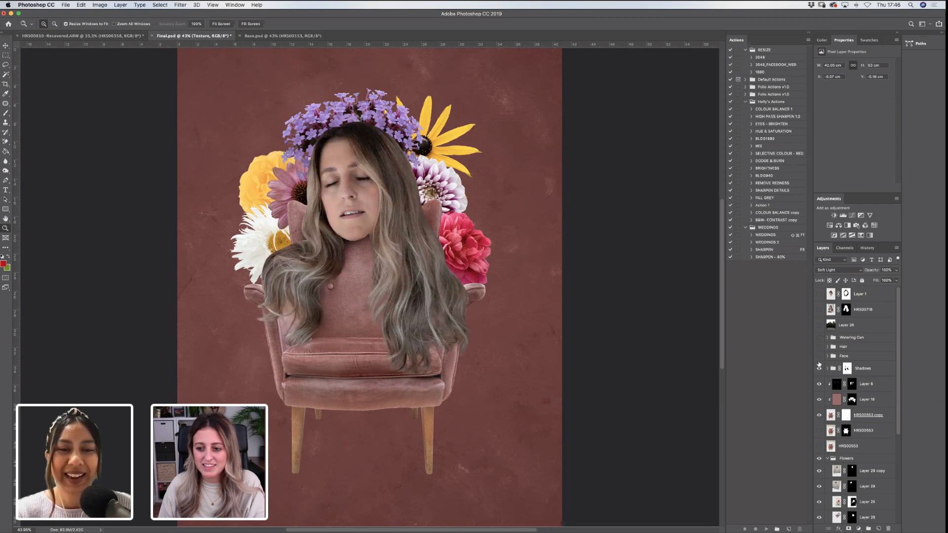
click(819, 357)
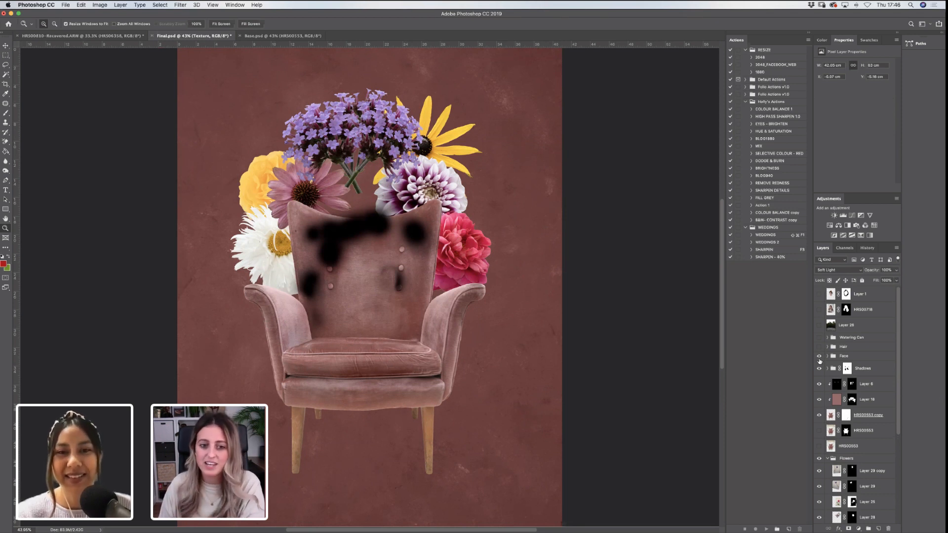
Show the Face group again and inspect the hair ends lying over the armchair seat up close
click(819, 357)
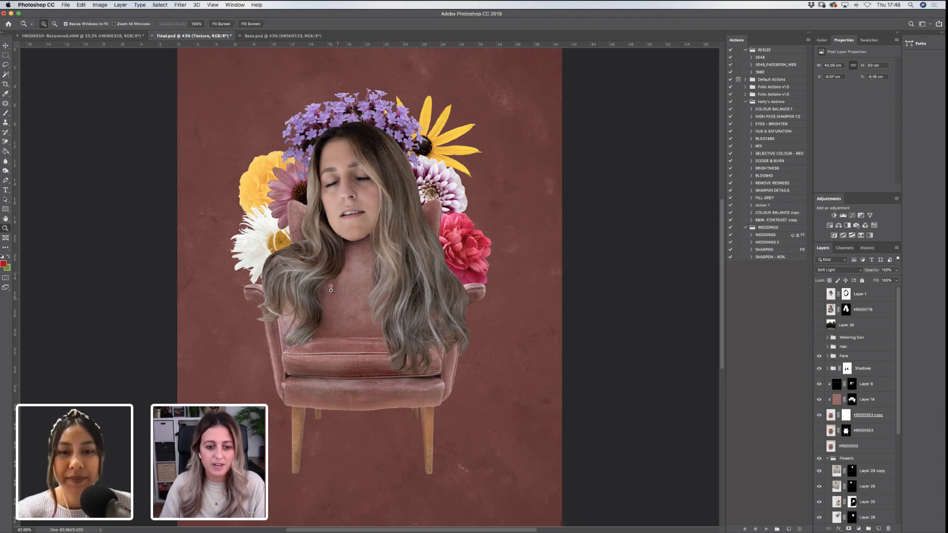
drag(236, 208, 580, 411)
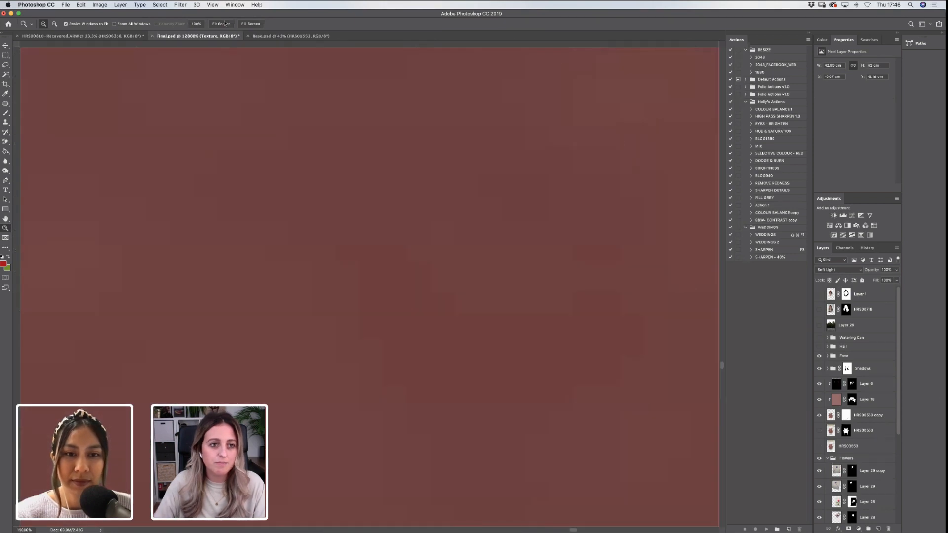
key(super+0)
drag(252, 202, 504, 396)
drag(292, 251, 606, 460)
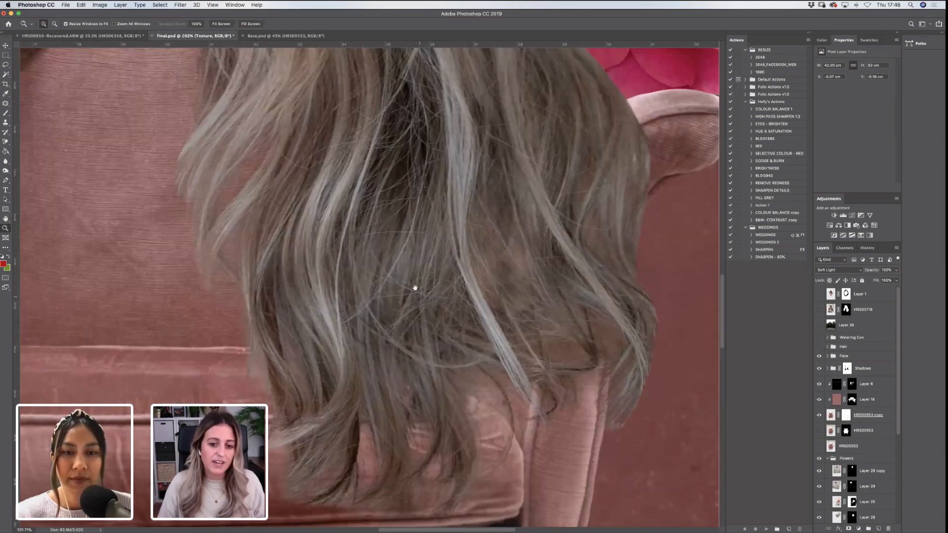
scroll(406, 239, down, 3)
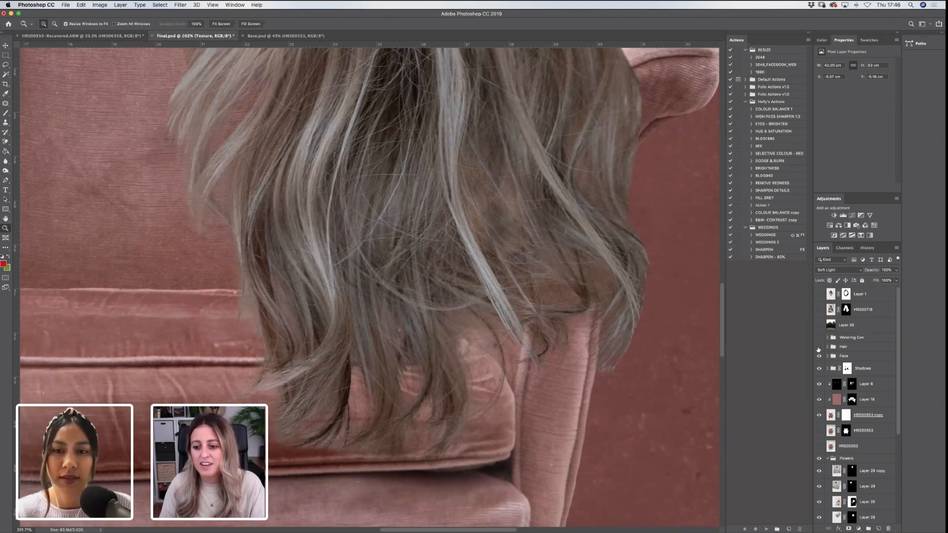
Show the Hair group, toggling its visibility to compare the hair ends with and without the added strands
click(817, 347)
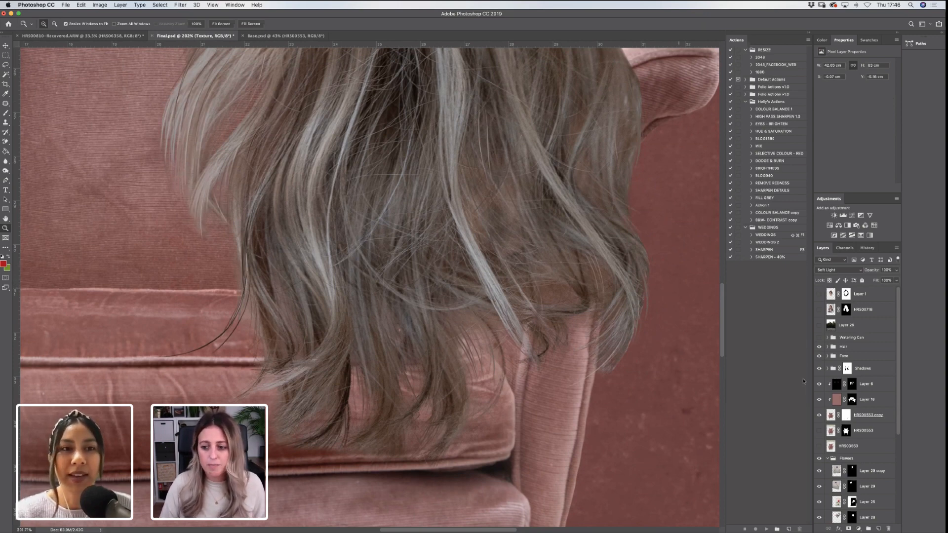
click(819, 347)
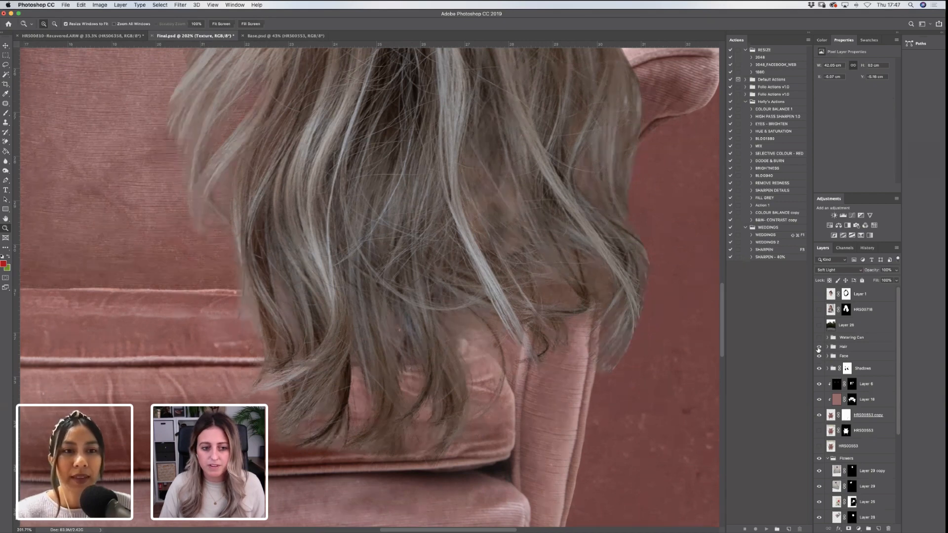
click(819, 348)
click(819, 347)
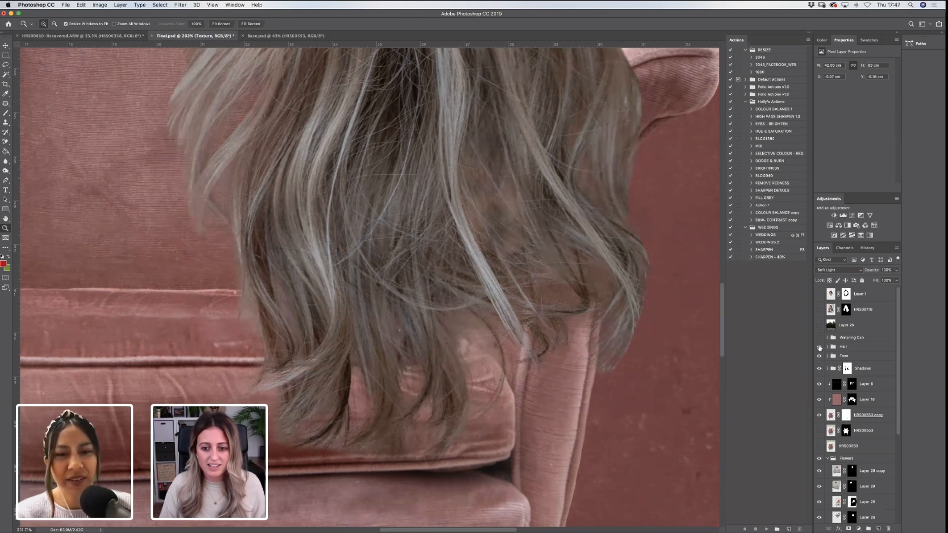
click(819, 348)
click(819, 348)
click(819, 347)
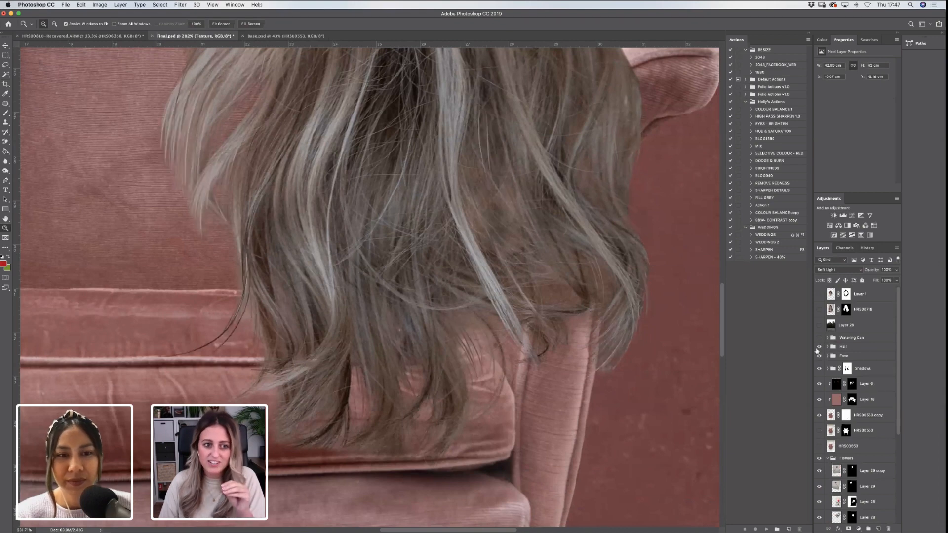
Compare the hair around the armchair's backrest button with the Hair group off and on, leaving the group visible
drag(494, 236, 265, 211)
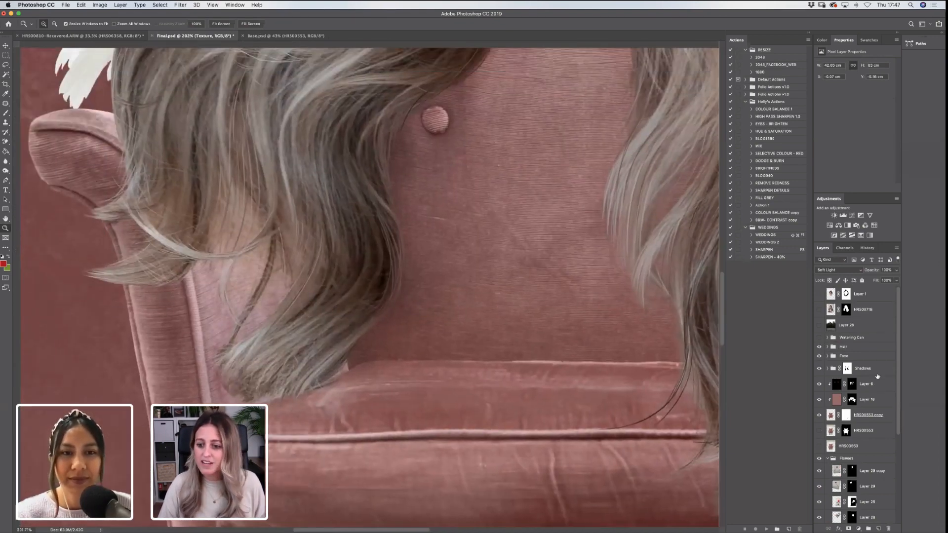
key(super+r)
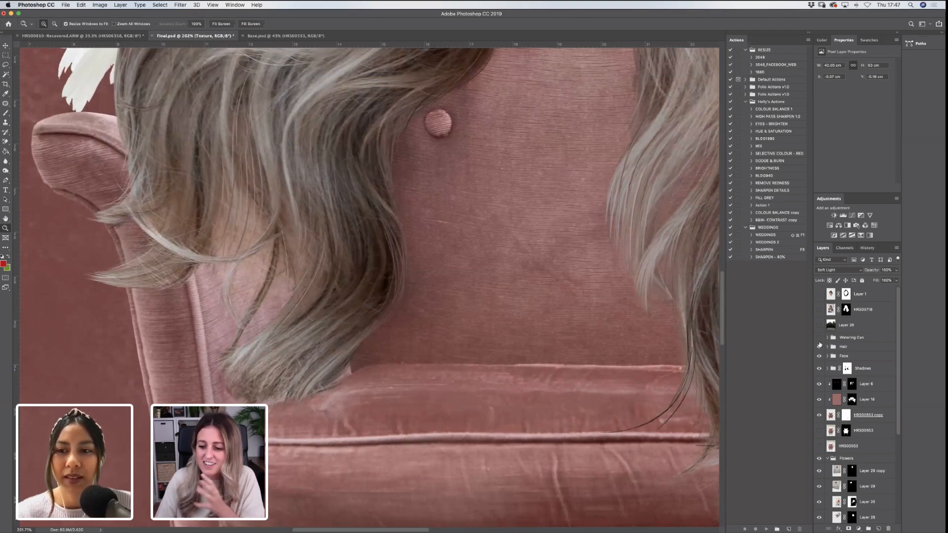
click(819, 349)
click(818, 349)
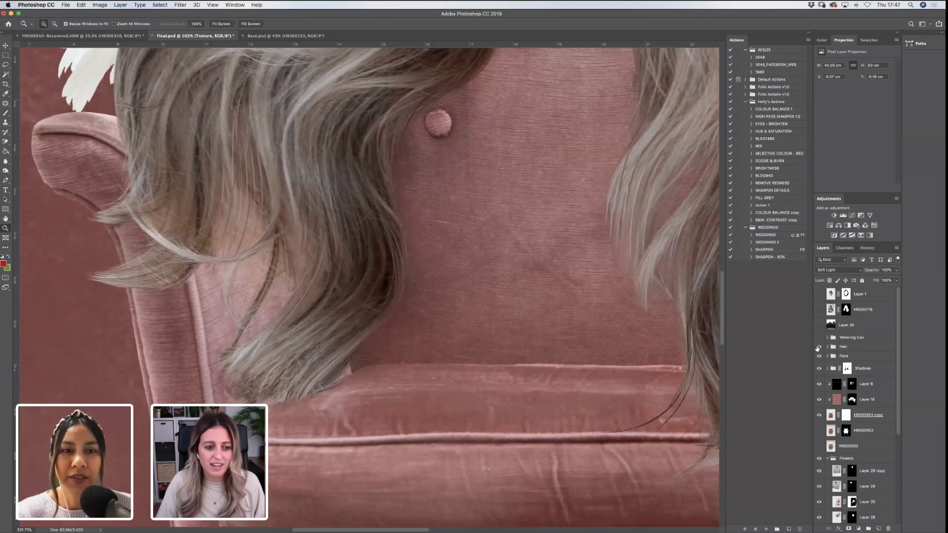
click(818, 348)
click(818, 348)
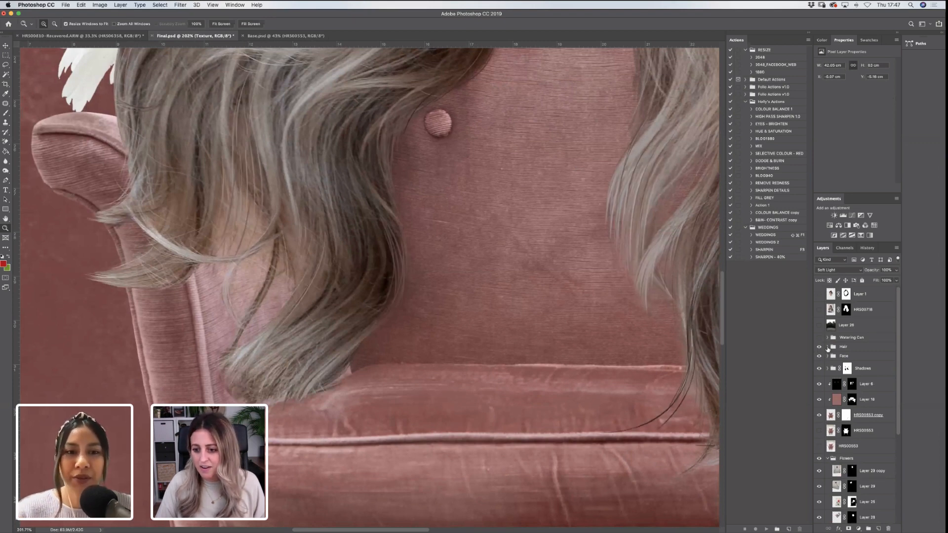
Expand the Hair group and examine the strands up close, from the lower lengths past the face to the crown
click(828, 348)
scroll(321, 311, up, 5)
scroll(321, 311, right, 5)
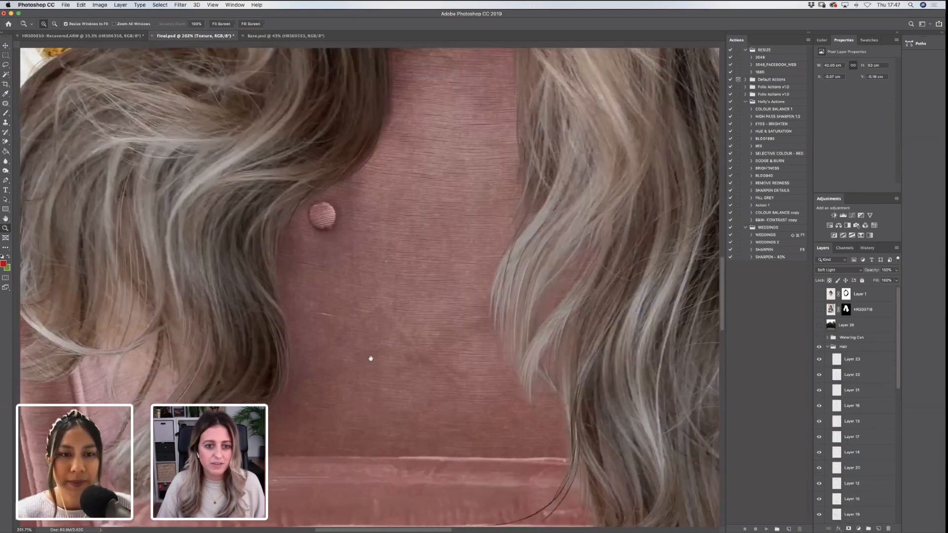
scroll(371, 358, up, 5)
scroll(373, 357, left, 4)
drag(424, 384, 222, 266)
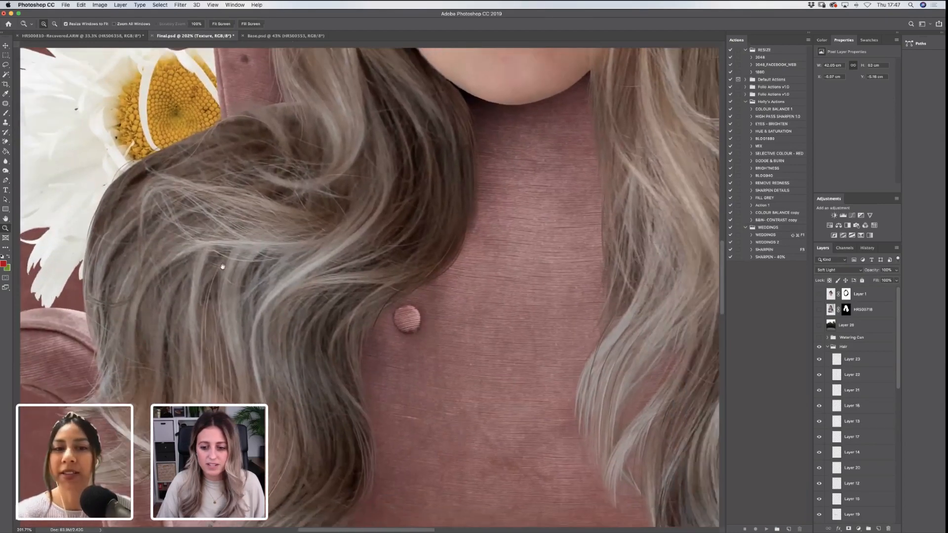
scroll(345, 277, down, 3)
scroll(344, 277, right, 5)
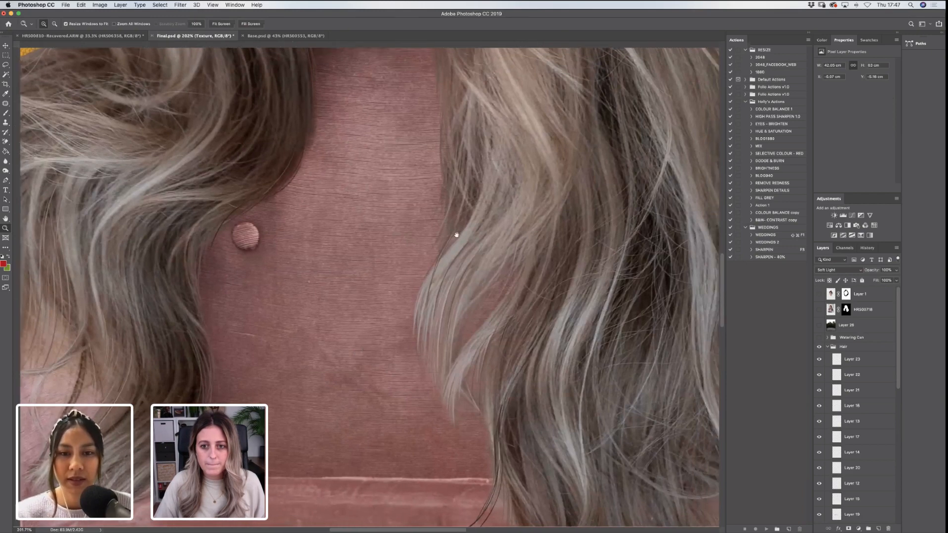
scroll(457, 235, up, 10)
scroll(456, 236, right, 5)
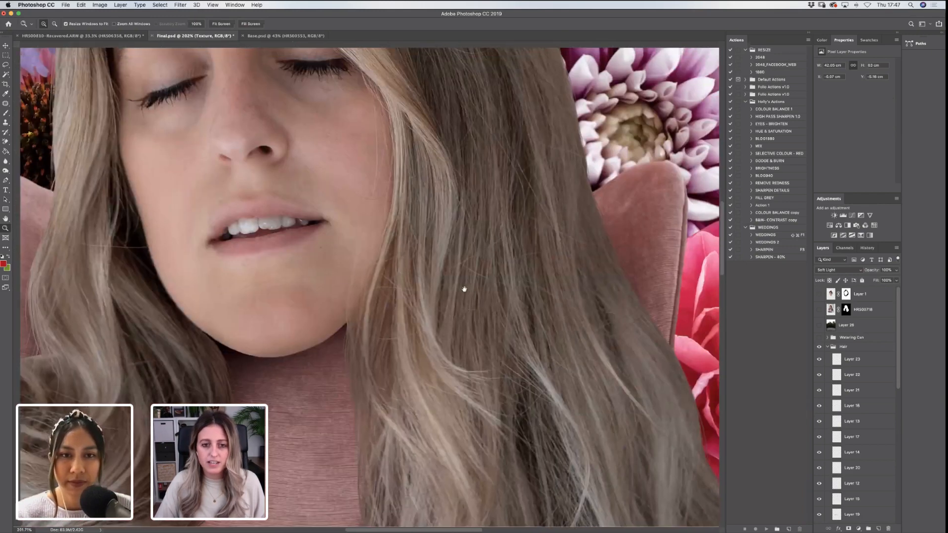
scroll(464, 289, up, 5)
scroll(464, 289, left, 2)
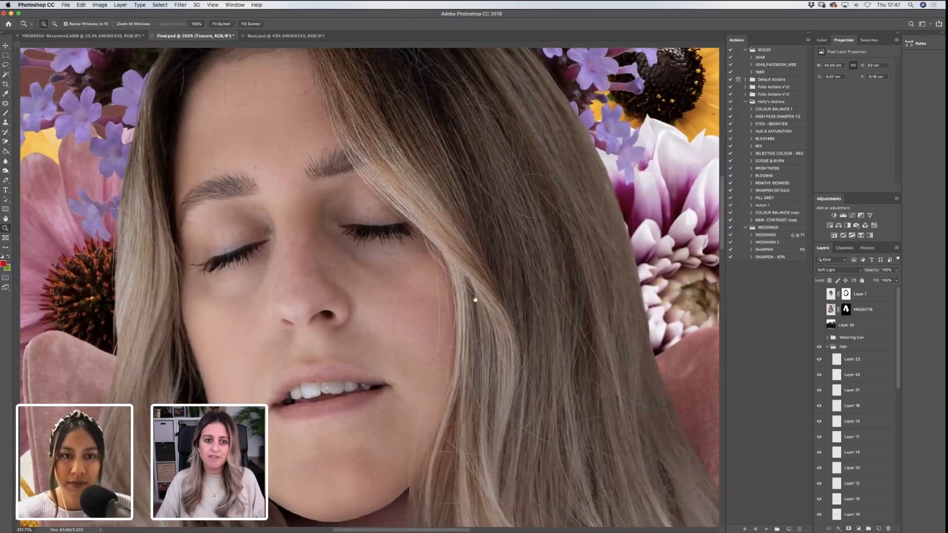
scroll(461, 220, up, 5)
scroll(462, 220, left, 2)
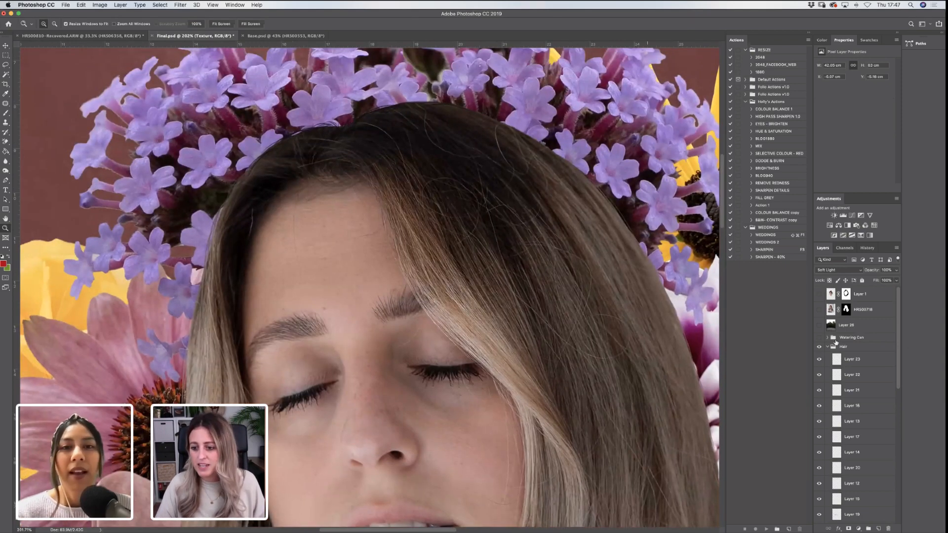
Hide the Flowers group so that the crown of the head stands against the plain backdrop
scroll(895, 339, down, 10)
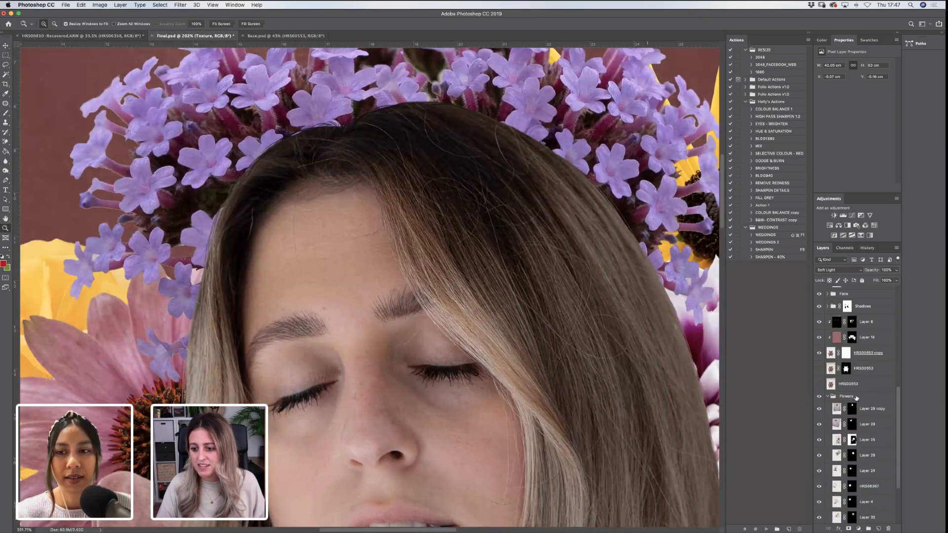
click(819, 396)
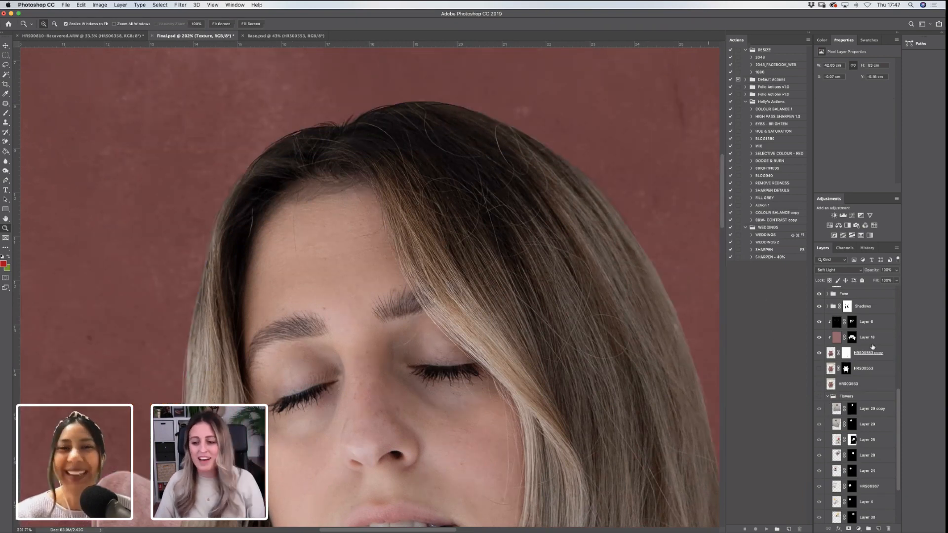
Toggle Layer 22 in the Hair group off and on repeatedly to compare the crown with and without flyaway strands
drag(899, 400, 901, 334)
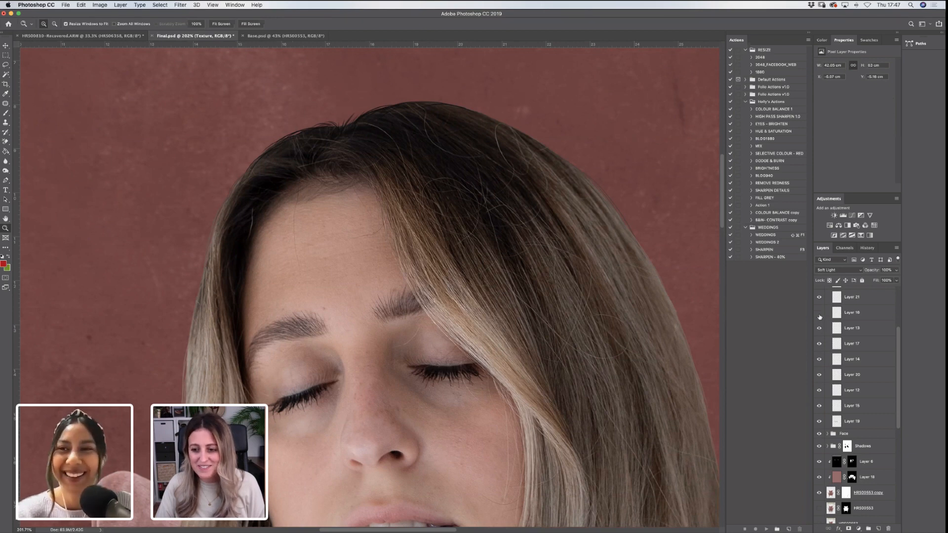
drag(900, 338, 898, 322)
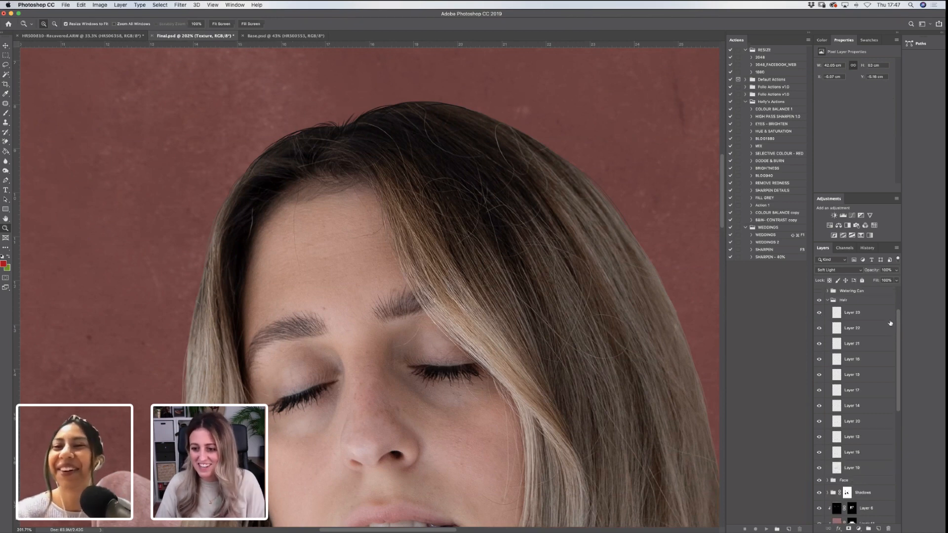
click(819, 315)
click(819, 330)
click(819, 330)
click(819, 330)
click(819, 329)
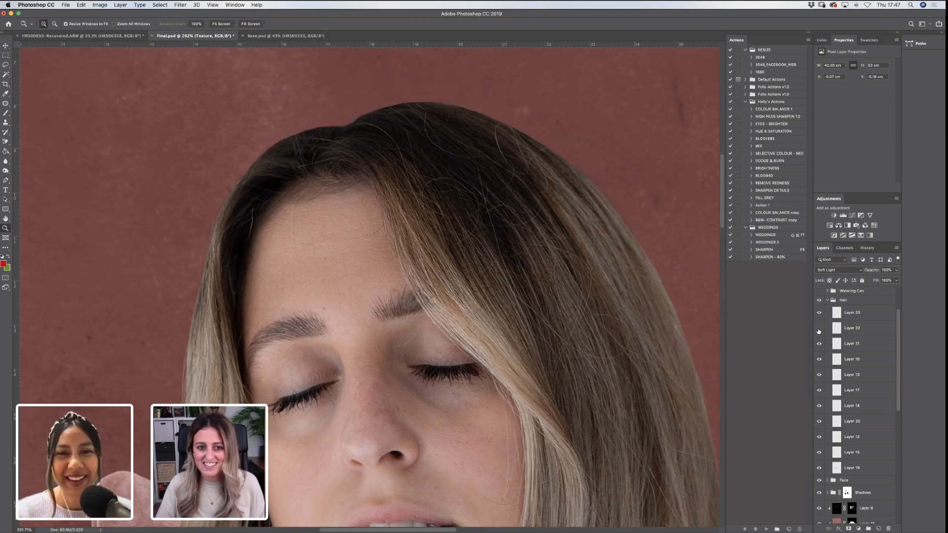
click(819, 329)
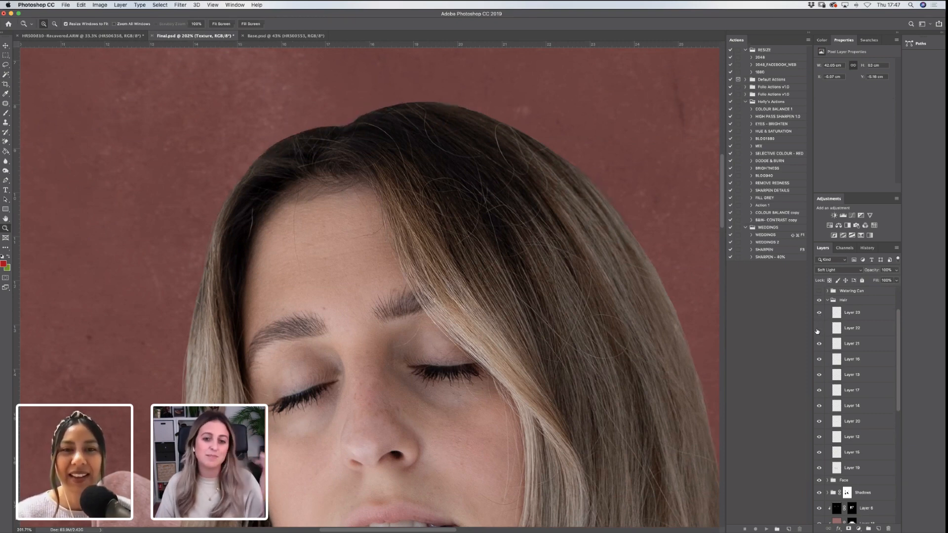
click(819, 330)
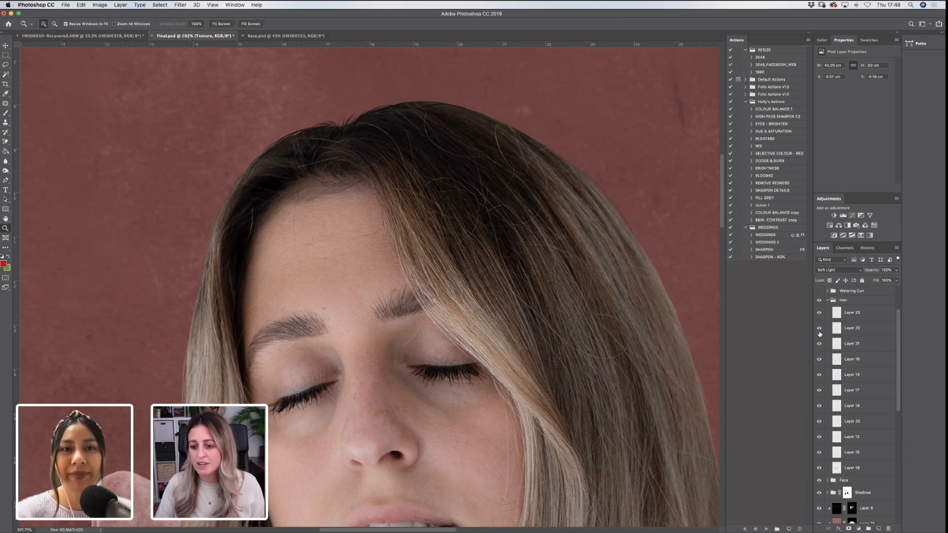
click(820, 329)
click(819, 330)
click(819, 330)
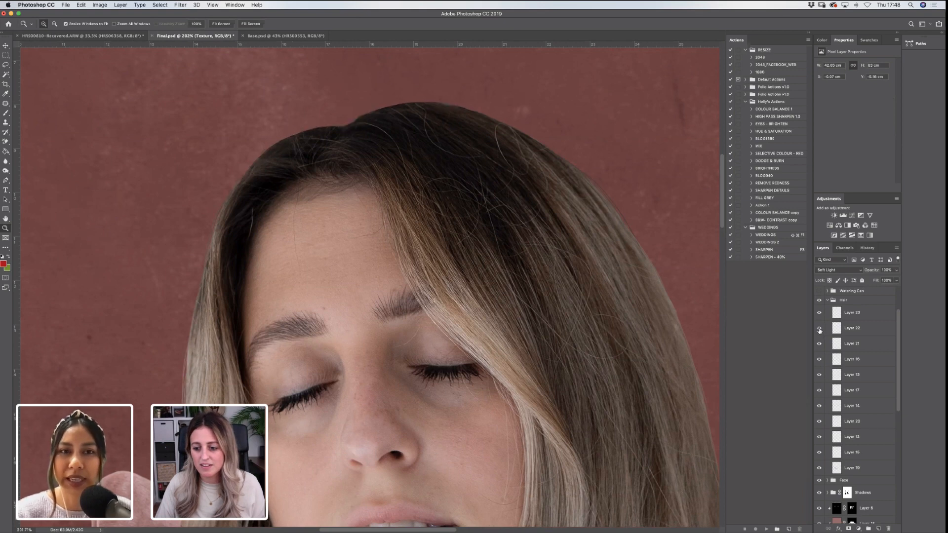
Add a layer mask to Layer 22 and paint out the flyaway strands along the crown with the Brush tool
click(842, 329)
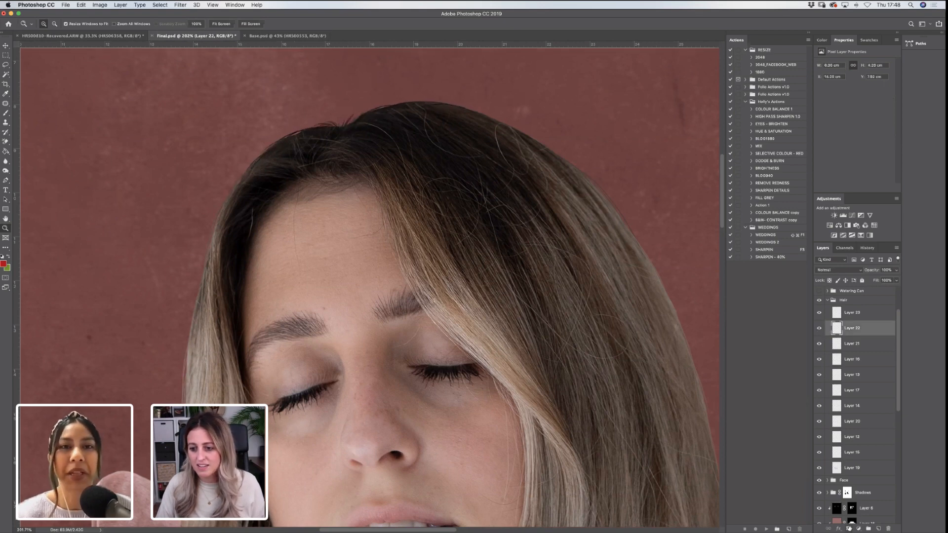
click(849, 527)
key(b)
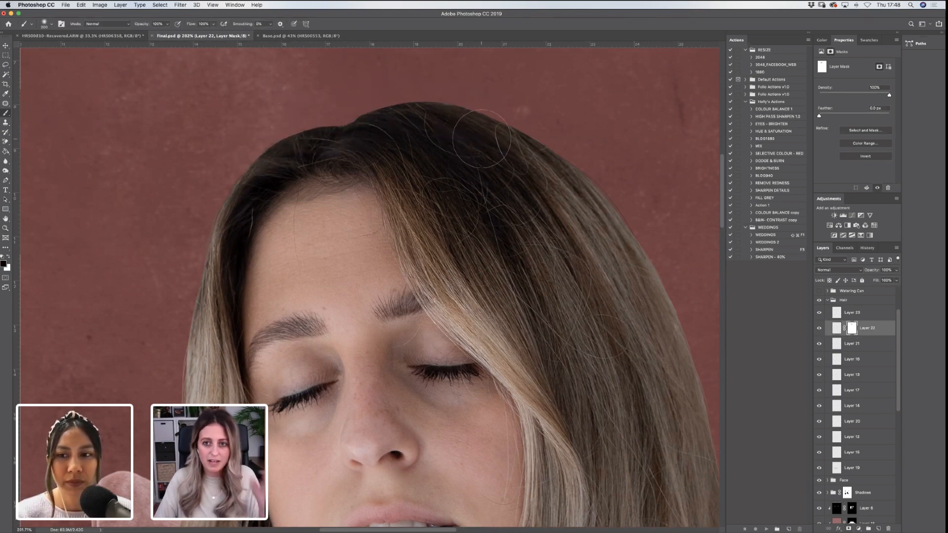
Create a new layer above Layer 22 and try the Hard Round Pressure Size brush with a dab beside the crown
click(879, 528)
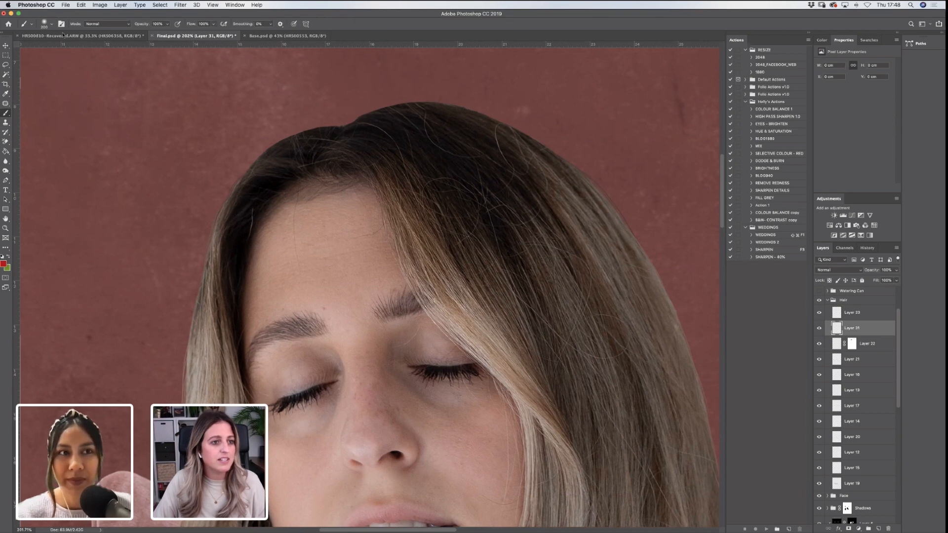
click(49, 24)
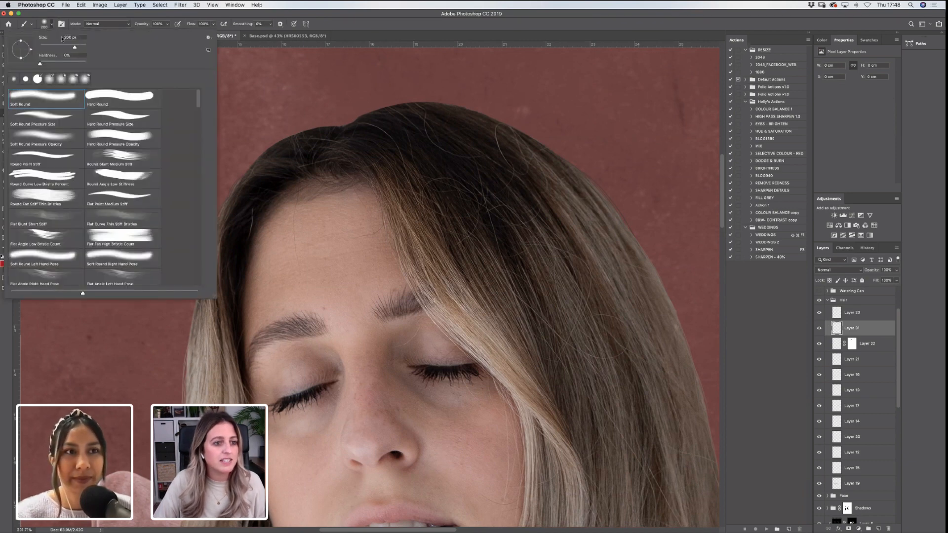
click(124, 121)
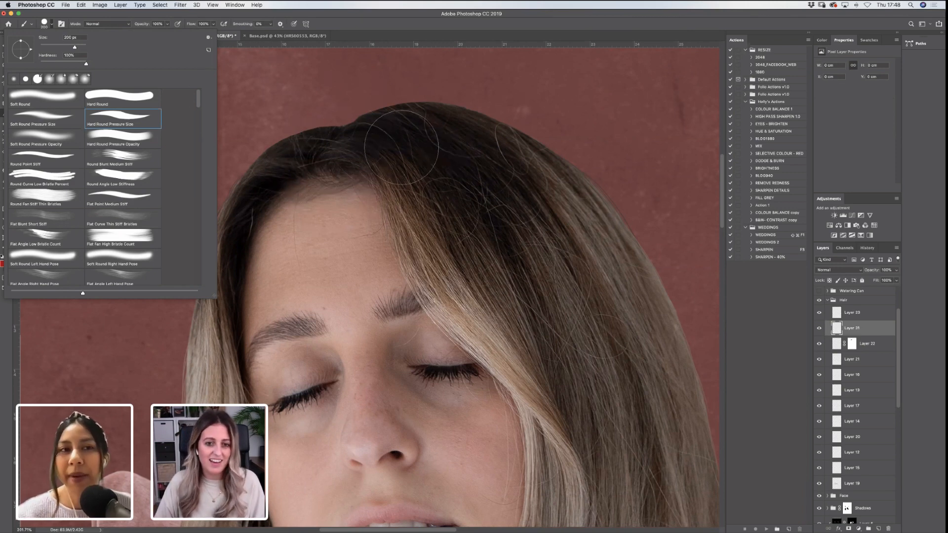
click(292, 119)
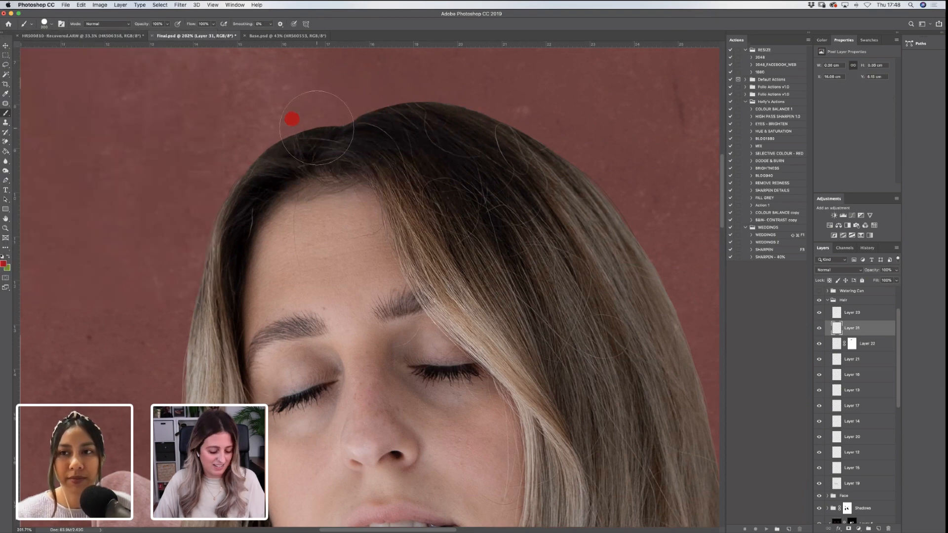
key(super+z)
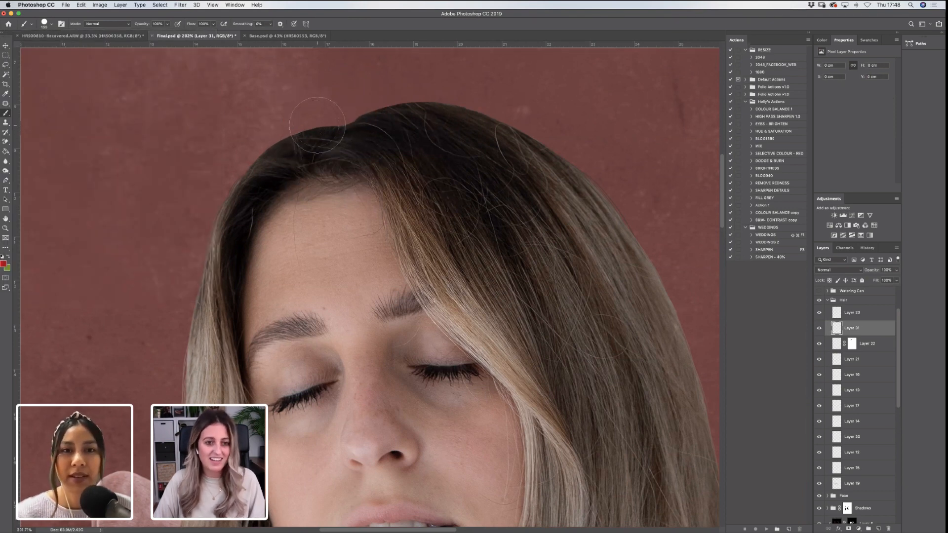
Shrink the brush to a very fine tip and reset the foreground and background colours to black and white
key(bracketleft)
key(bracketleft)
key(bracketleft)
key(bracketleft)
key(bracketleft)
key(bracketleft)
key(bracketleft)
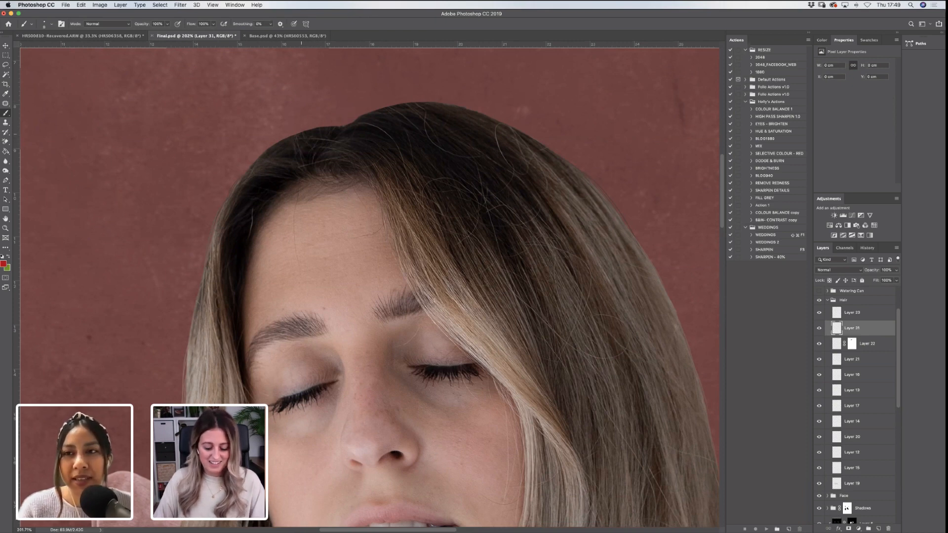
key(d)
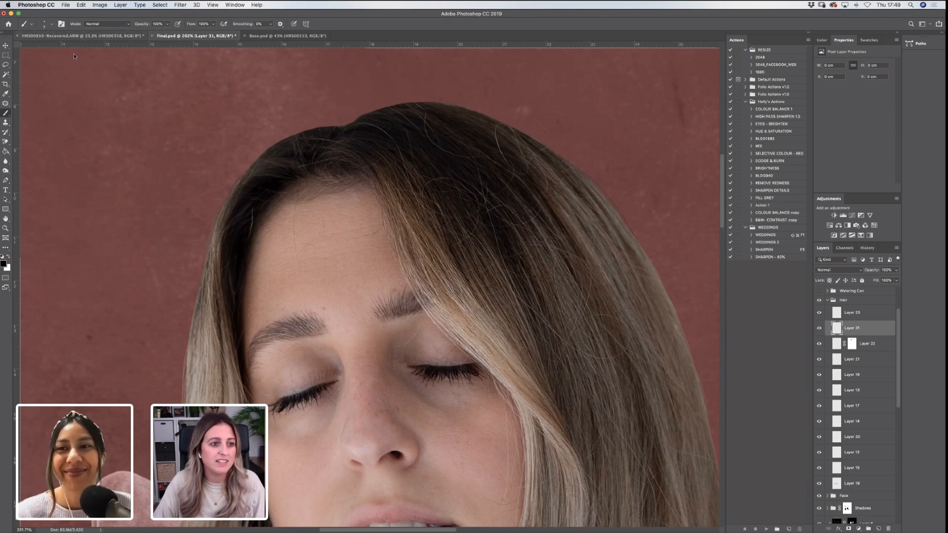
Choose the Hard Round Pressure Size brush from the brush presets
click(50, 23)
click(104, 122)
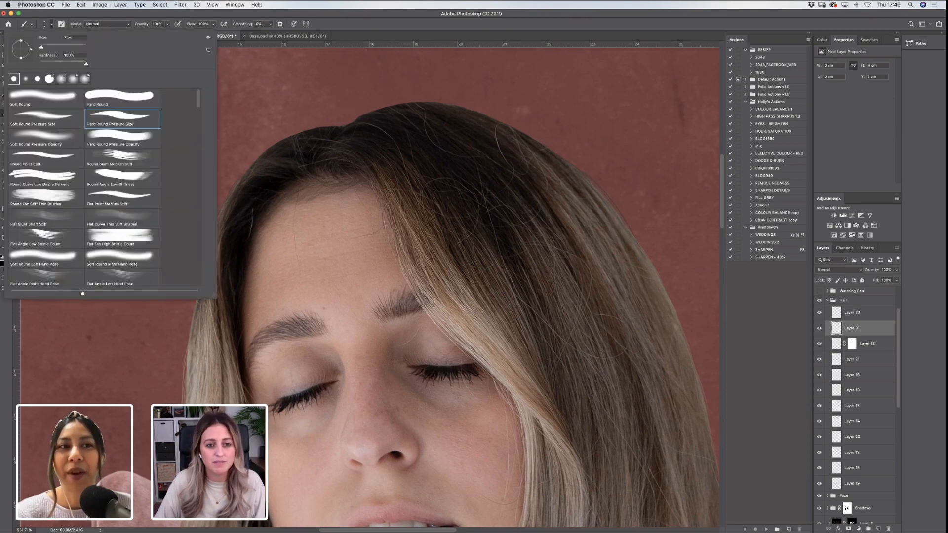
click(364, 24)
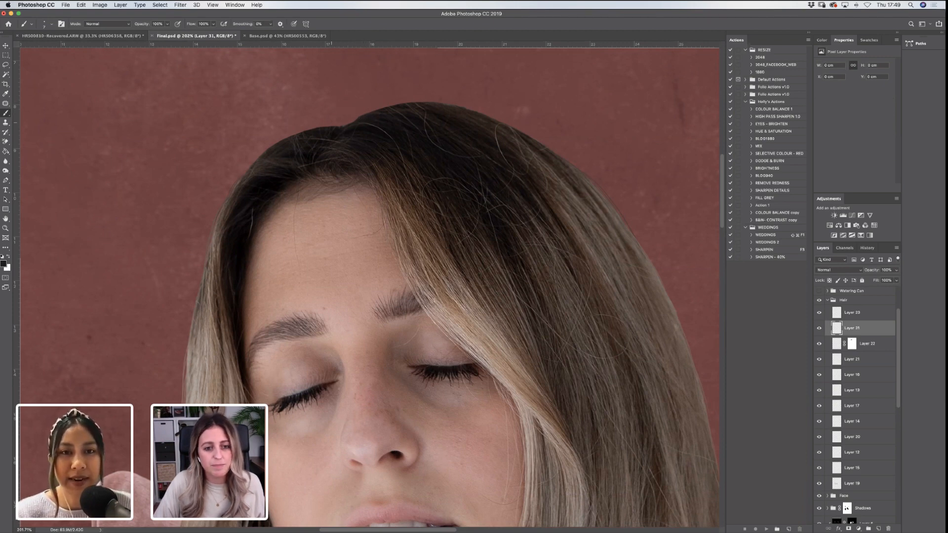
Expand the Face group and select the layer mask of Layer 3 copy 2
scroll(902, 380, down, 6)
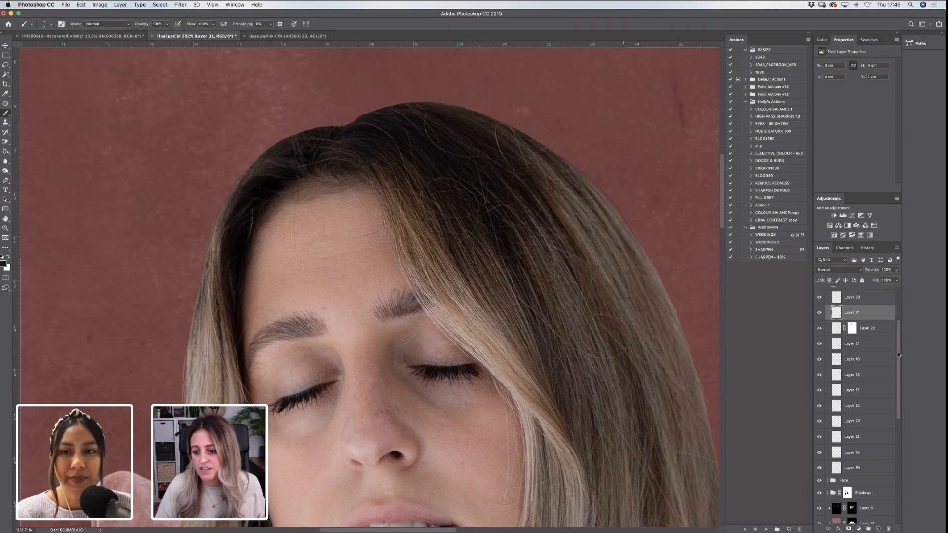
scroll(900, 374, down, 5)
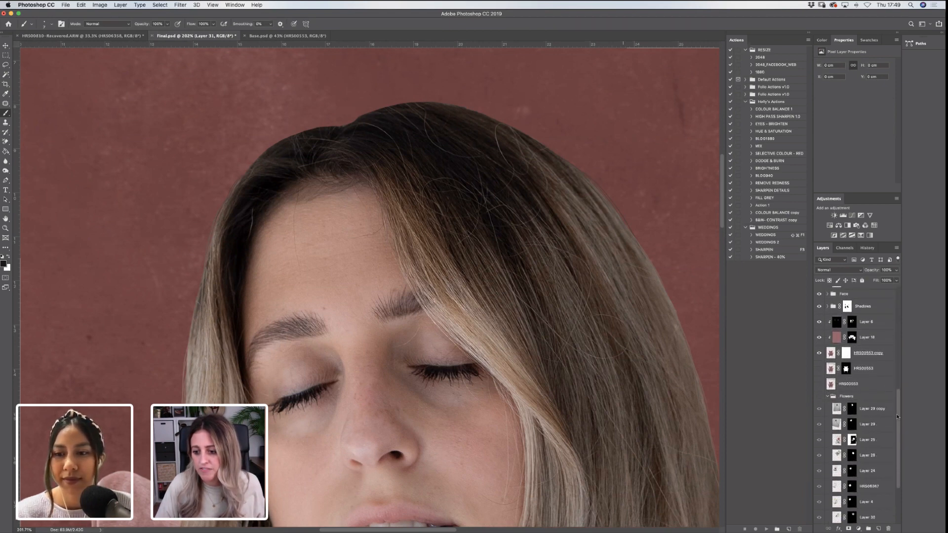
click(827, 325)
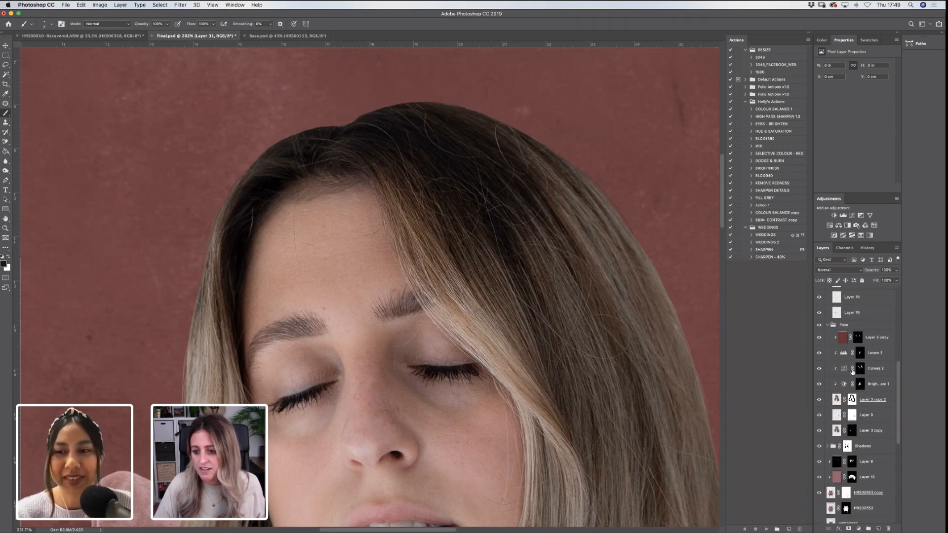
click(852, 400)
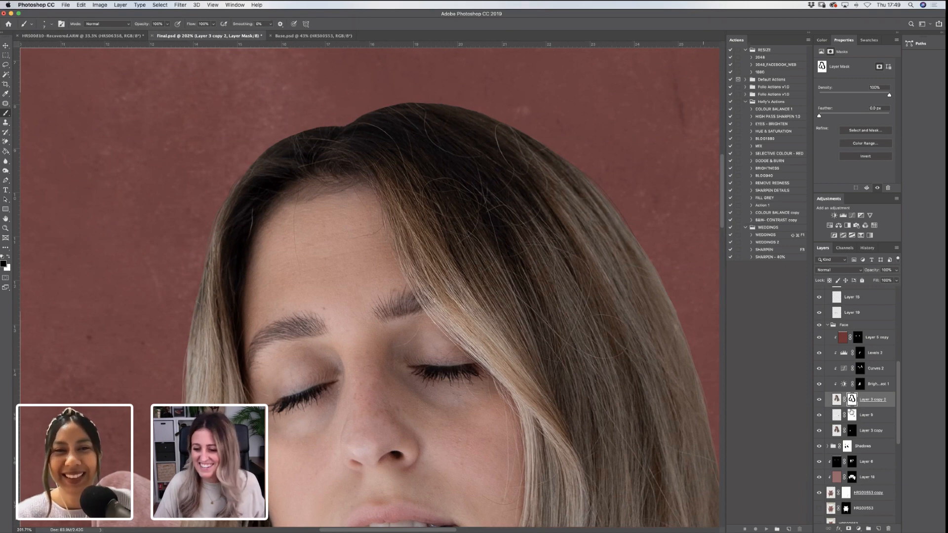
Select Layer 31 in the Hair group and paint short dark flyaway strands at the parting on the crown
scroll(899, 362, up, 3)
scroll(899, 362, up, 1)
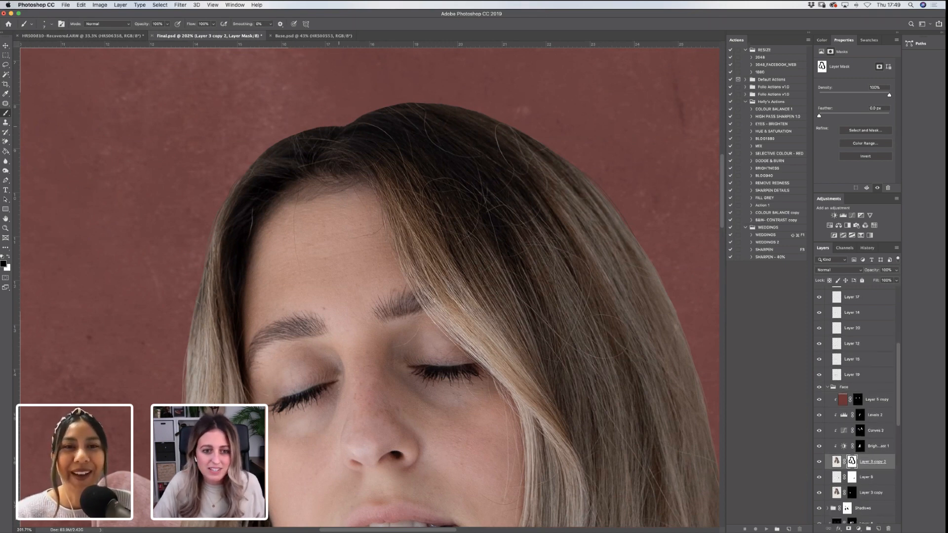
scroll(901, 326, up, 5)
scroll(898, 321, up, 3)
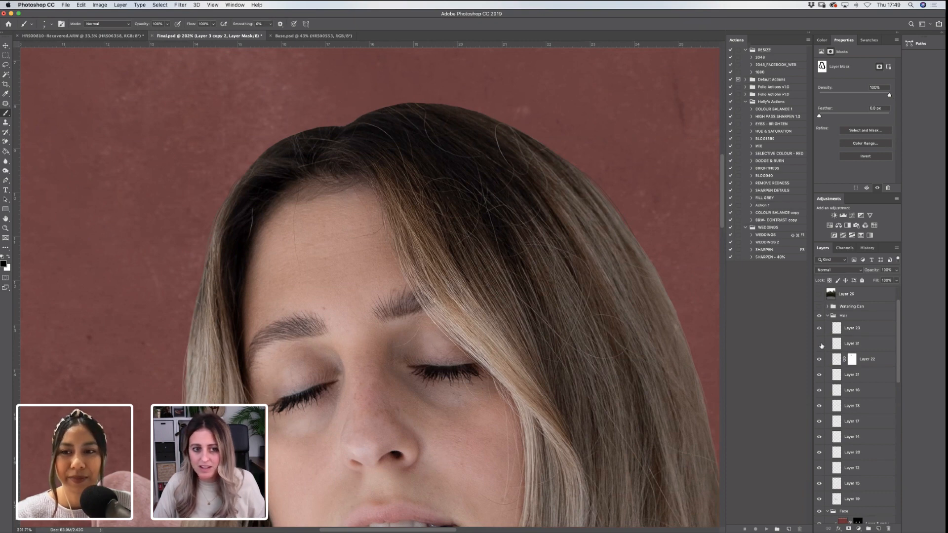
click(852, 349)
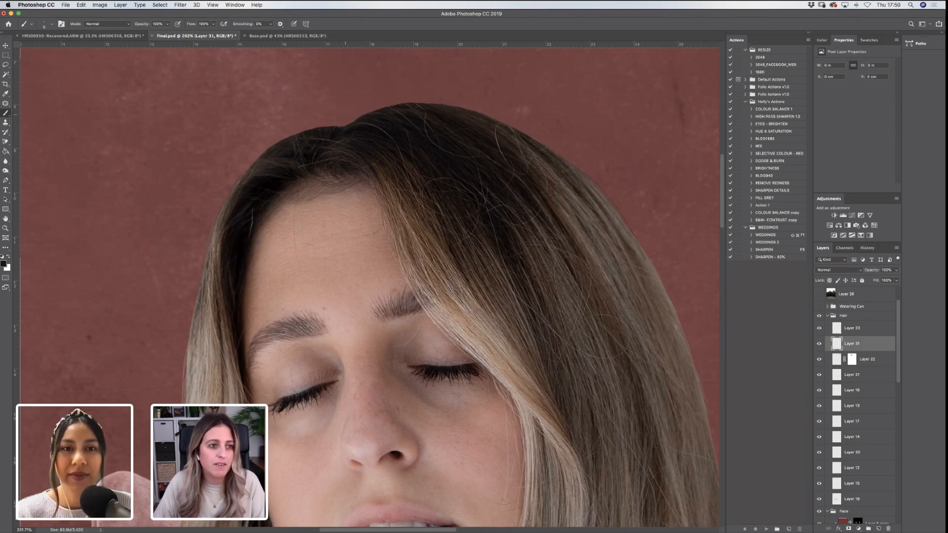
drag(348, 126, 352, 120)
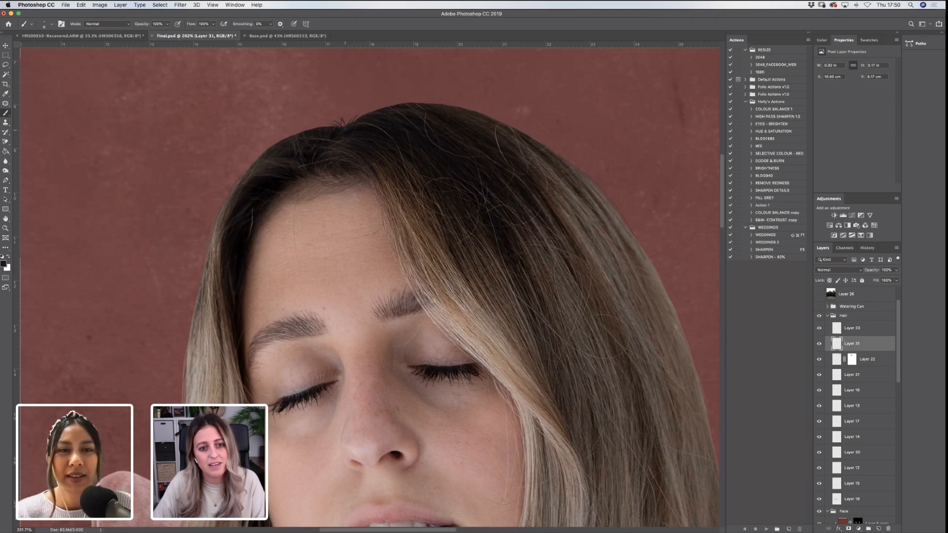
Paint more fine flyaway strands on Layer 31 along the crown and down the hairline, and undo the last stroke
key(z)
click(234, 24)
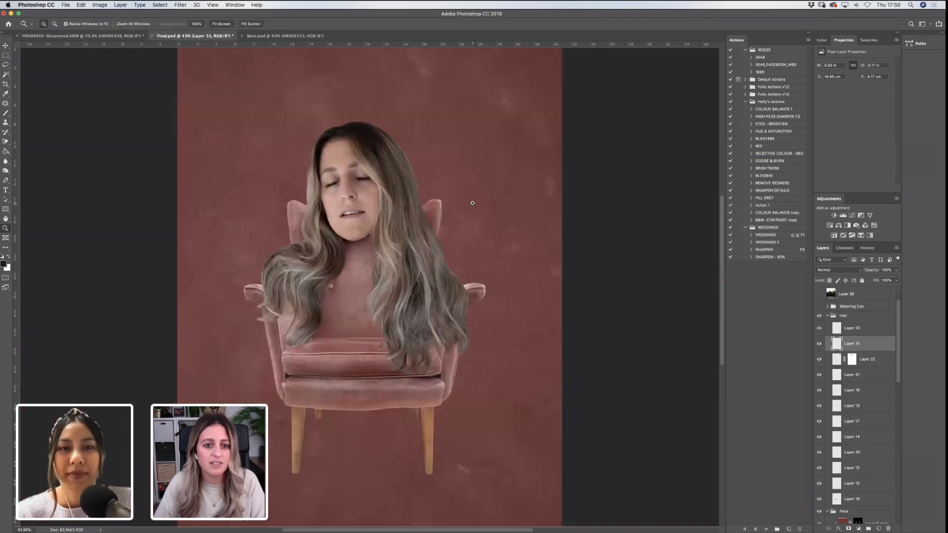
drag(305, 110, 429, 175)
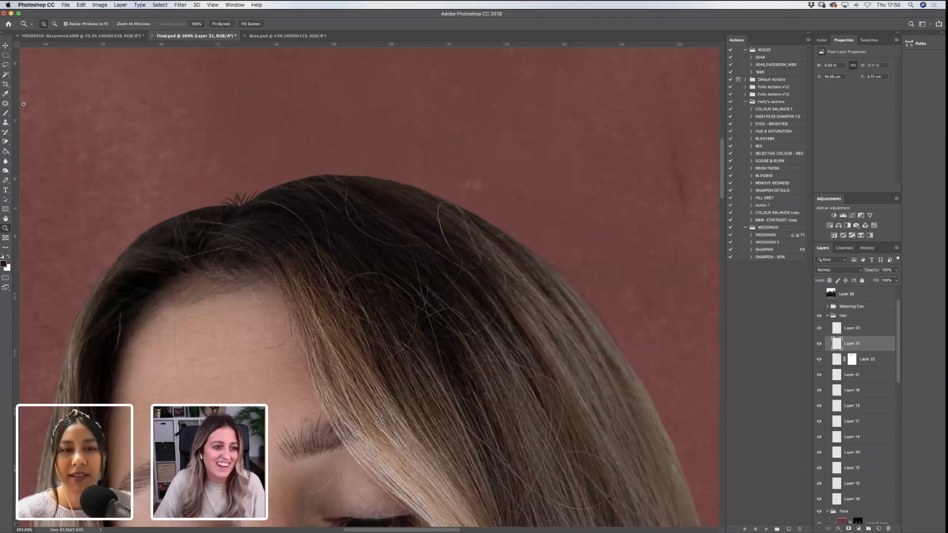
click(6, 113)
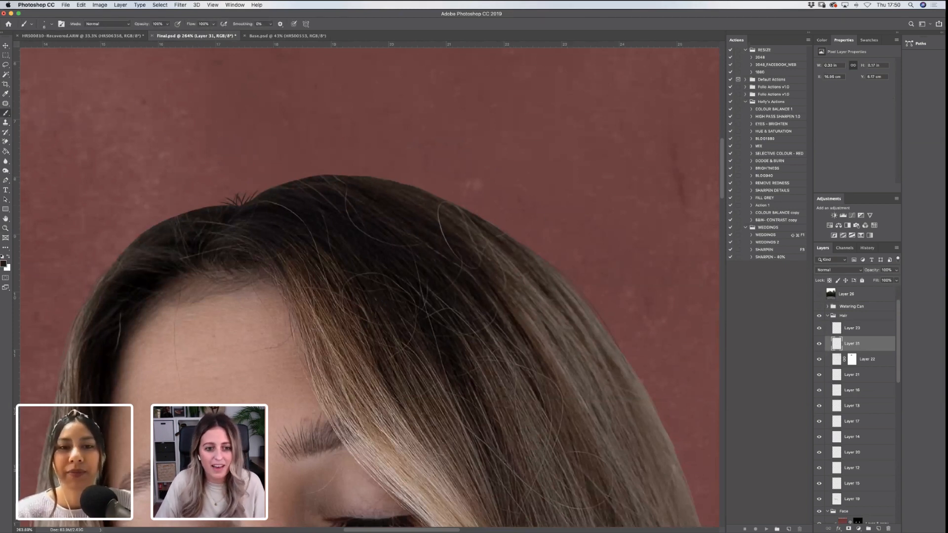
drag(254, 197, 278, 186)
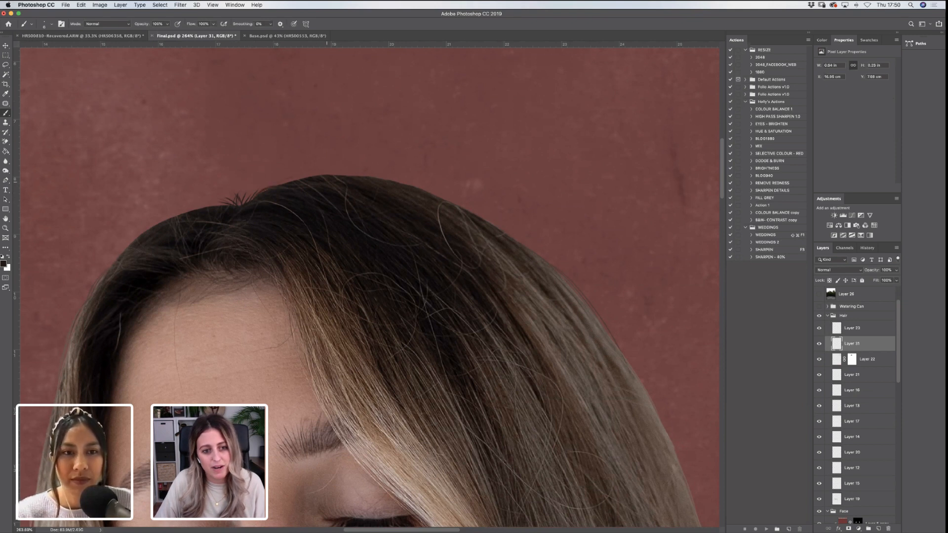
drag(320, 176, 397, 182)
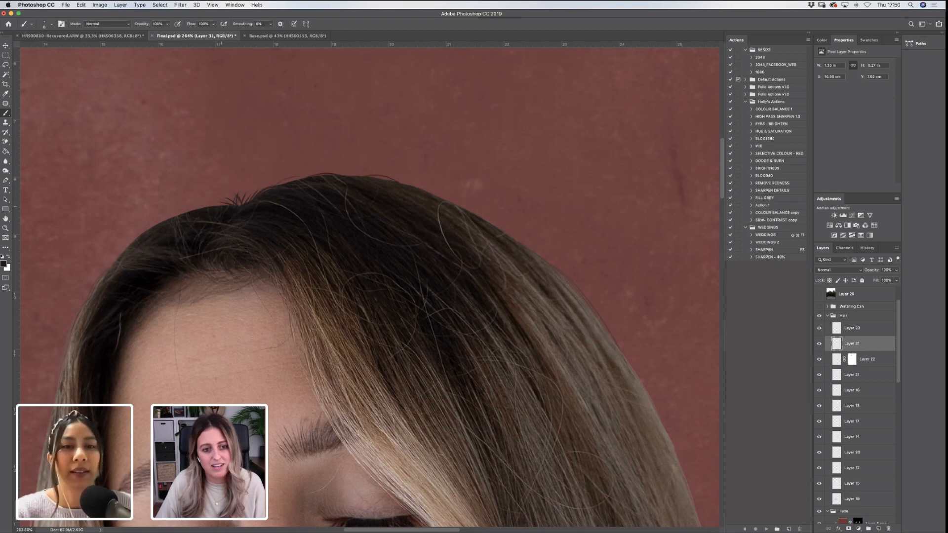
mouse_move(203, 210)
mouse_down()
mouse_move(231, 213)
mouse_move(216, 208)
mouse_up()
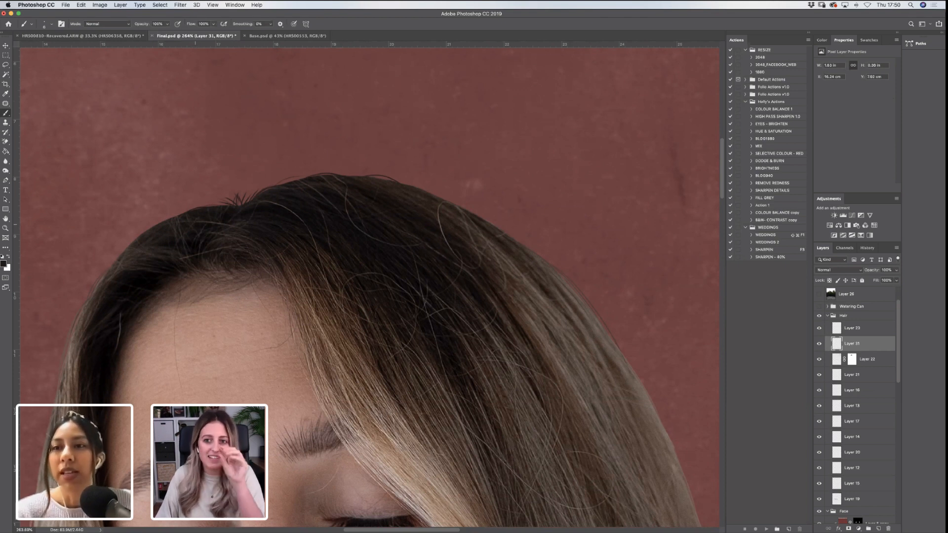
mouse_move(178, 230)
mouse_down()
mouse_move(166, 218)
mouse_move(133, 236)
mouse_move(119, 257)
mouse_up()
key(super+z)
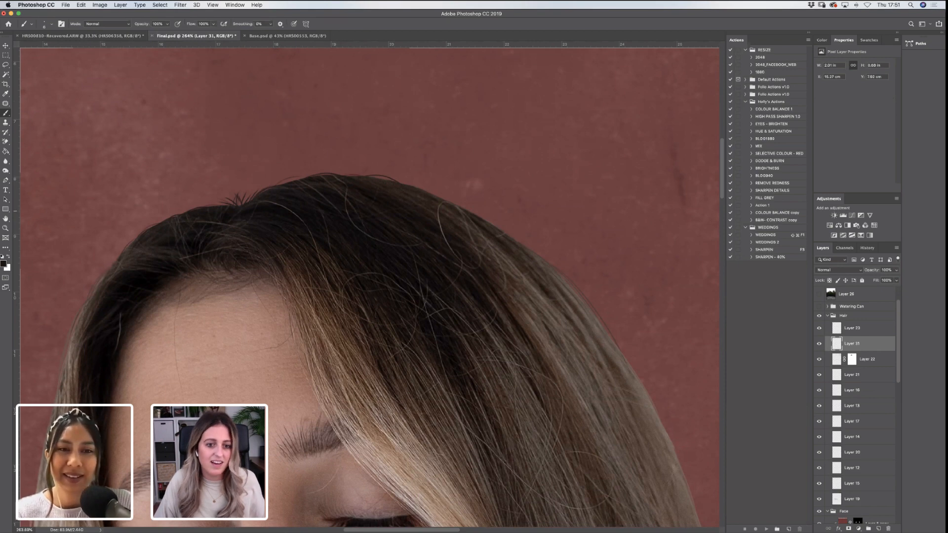
Examine the painted flyaway strands close up on the crown and within the whole composite
key(z)
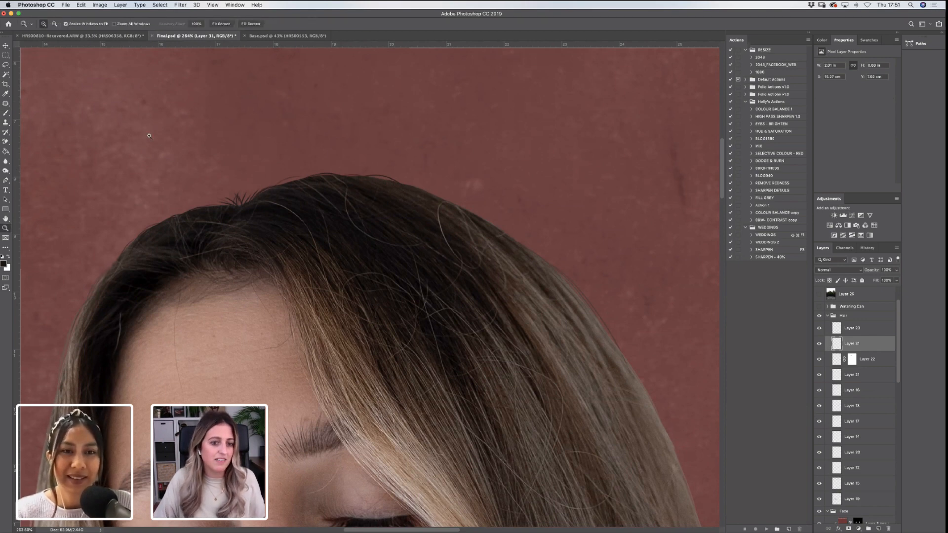
click(221, 25)
alt+click(388, 196)
drag(325, 124, 386, 166)
click(6, 113)
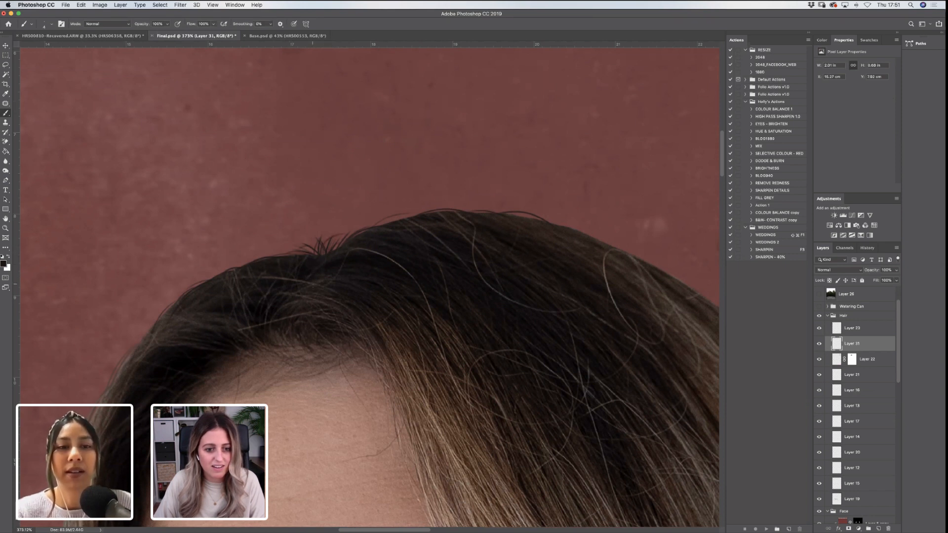
click(5, 228)
click(220, 23)
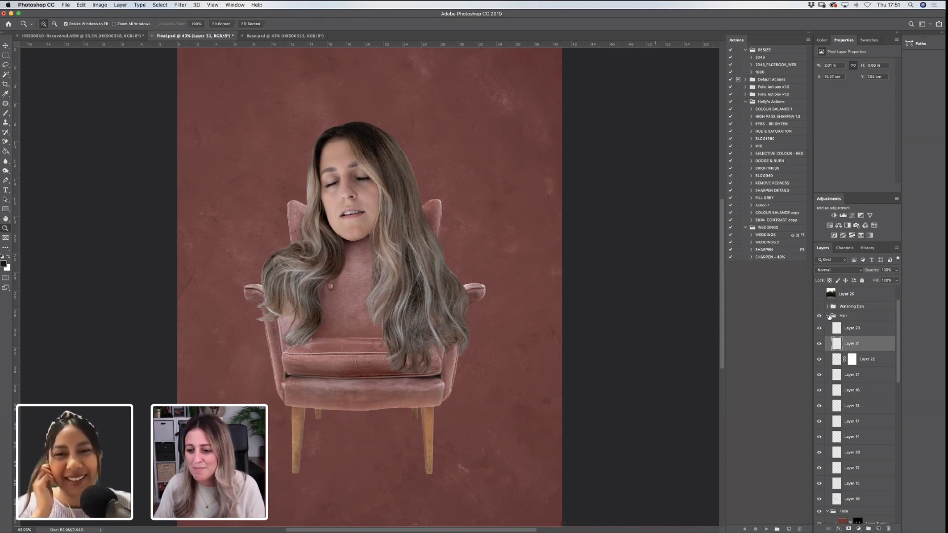
Collapse the Hair group, then make the Flowers group visible and collapse it
click(828, 315)
scroll(896, 326, down, 2)
scroll(897, 325, up, 2)
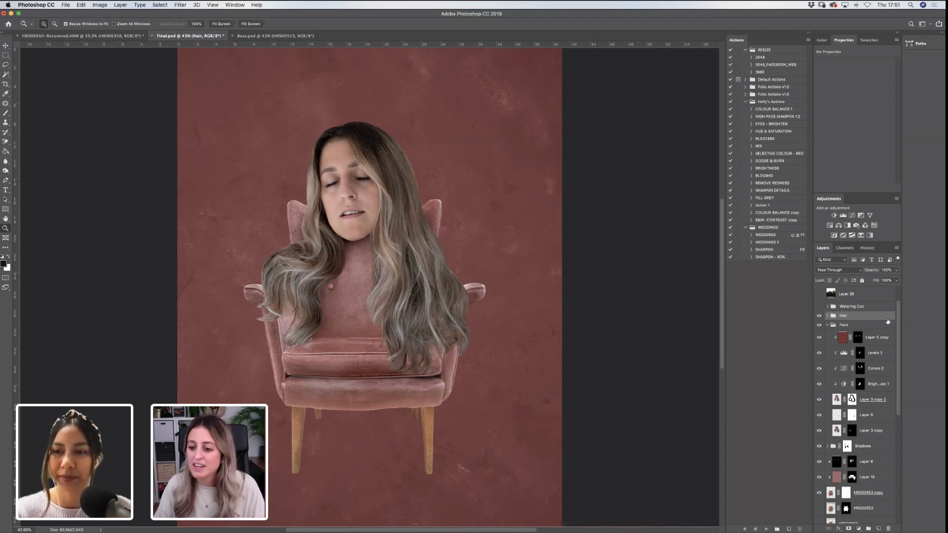
scroll(878, 375, down, 10)
click(820, 382)
click(828, 381)
Make the Watering Can group visible and inspect the purple flower above the can up close
drag(901, 395, 897, 335)
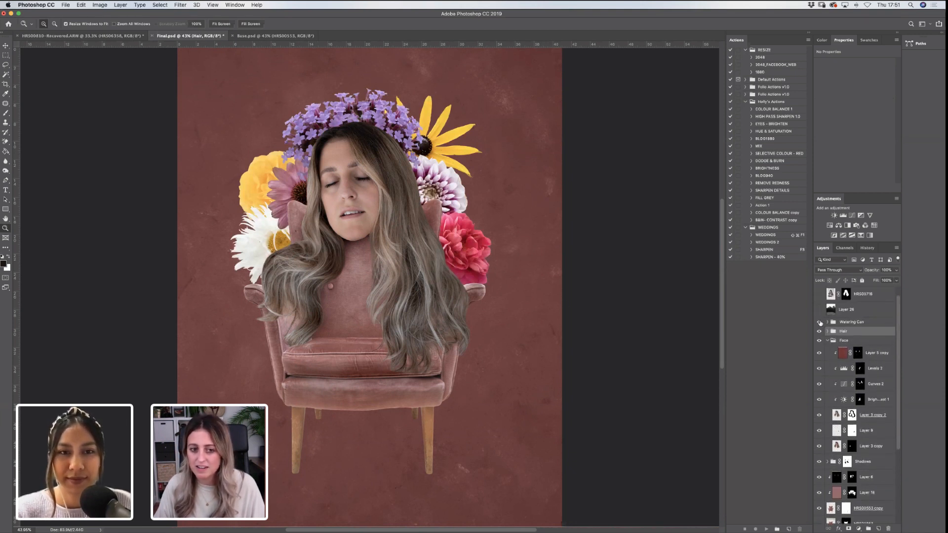
click(820, 322)
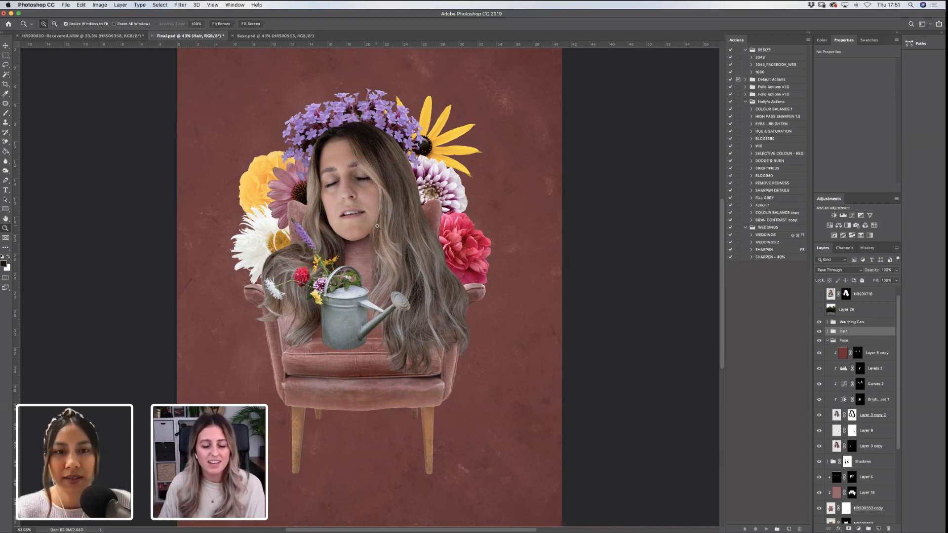
drag(234, 205, 447, 376)
drag(188, 51, 399, 264)
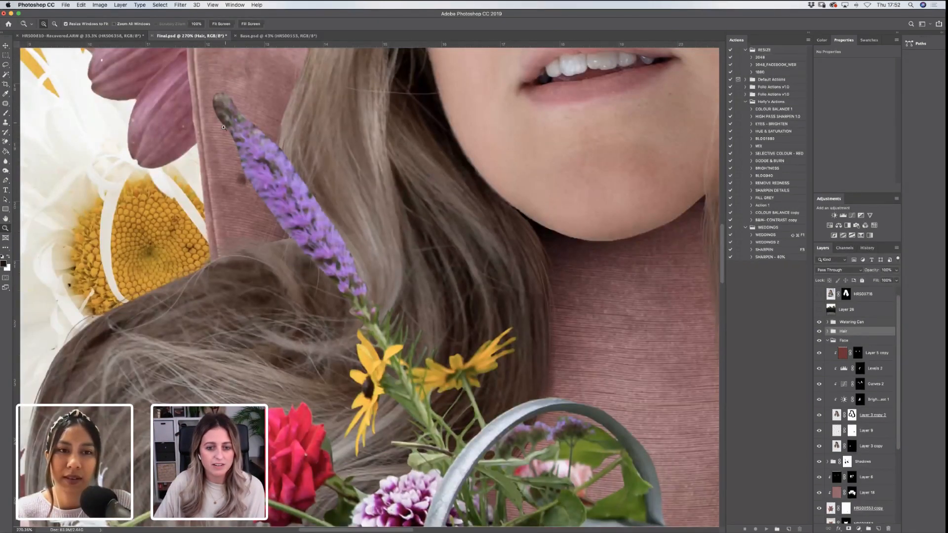
Expand the Watering Can group, add a layer mask to the group and switch to the Brush tool
click(827, 322)
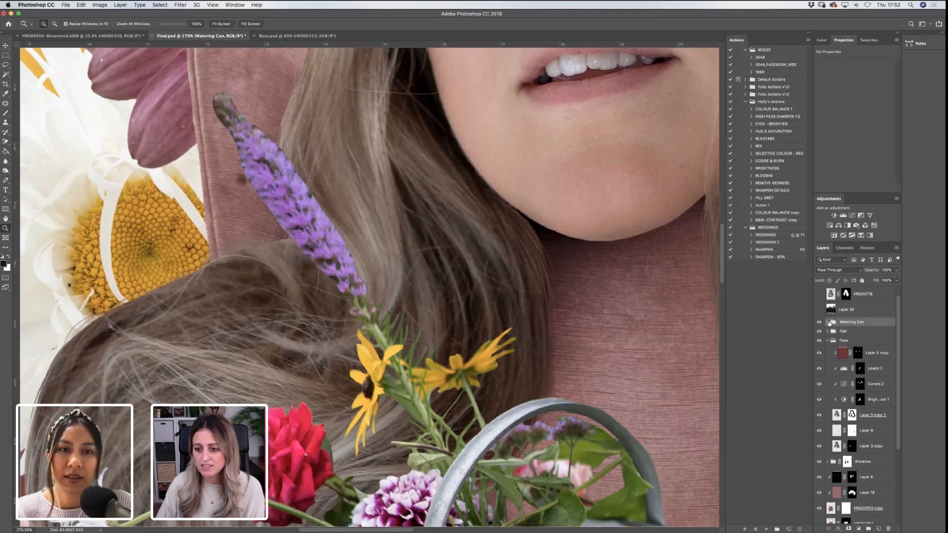
click(826, 322)
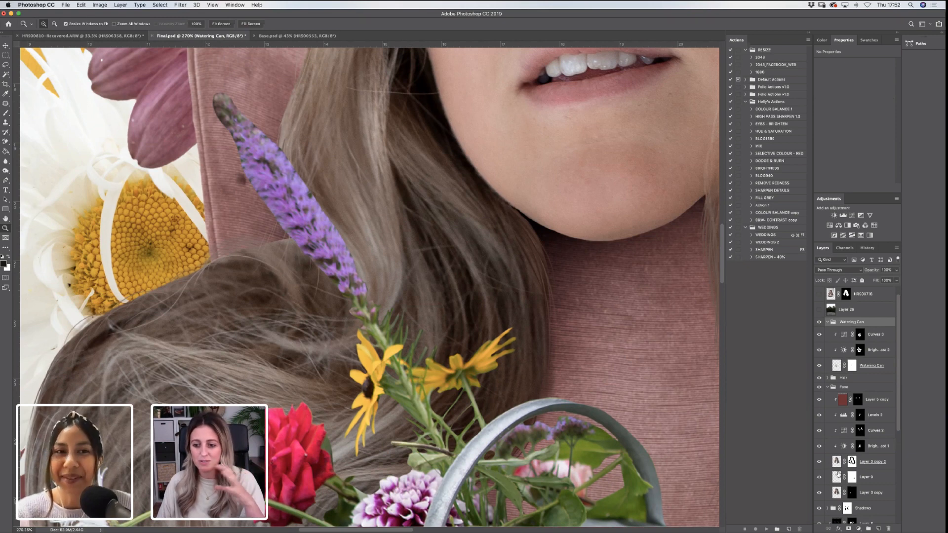
click(849, 529)
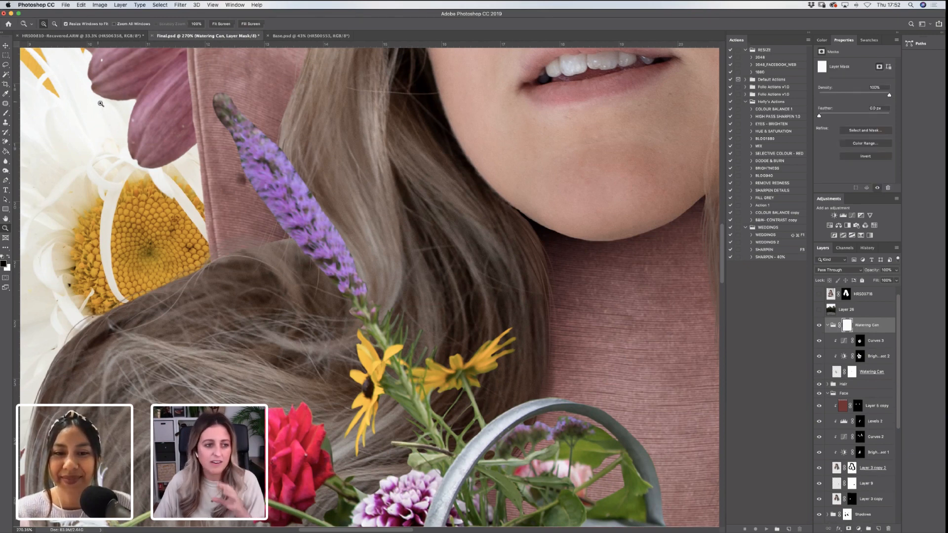
key(b)
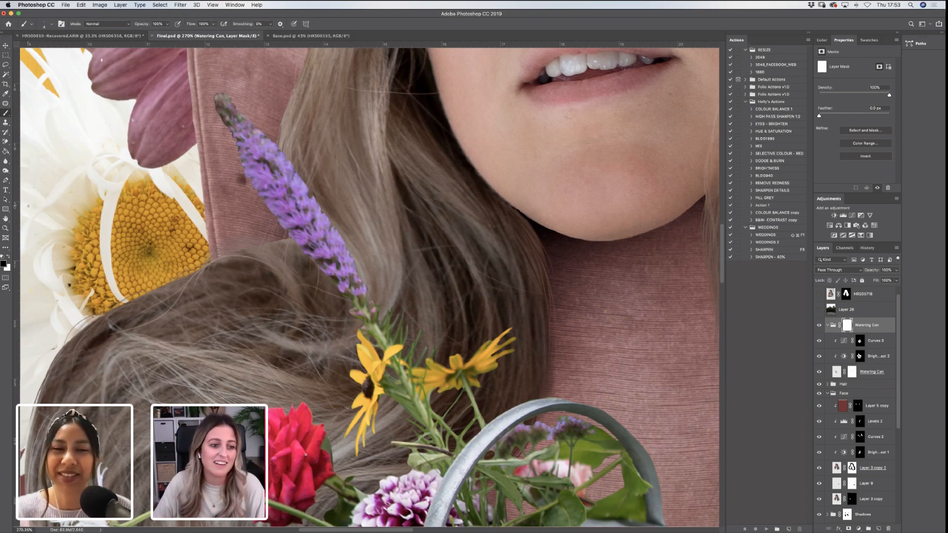
Review the whole composite, look through the layer stack down to the background and toggle the floor layer's visibility
click(5, 229)
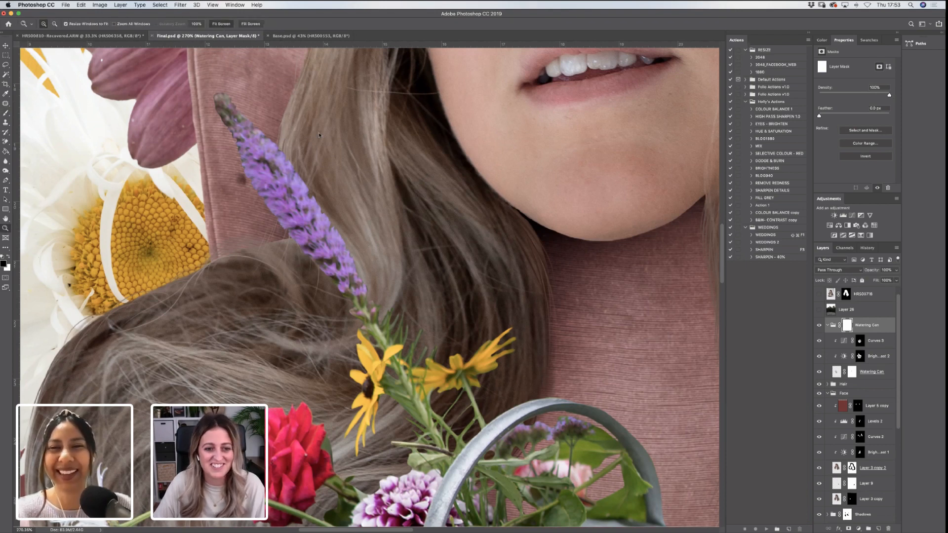
key(super+0)
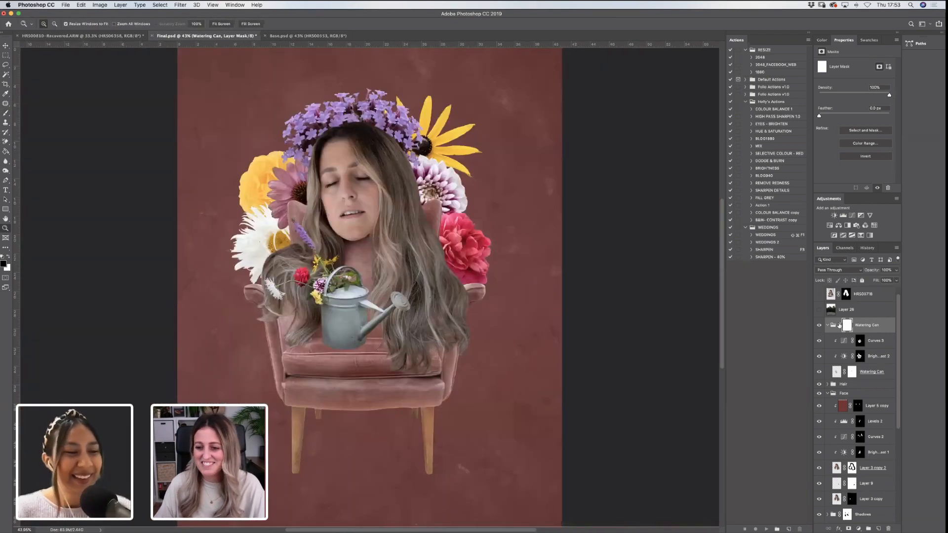
scroll(900, 310, up, 1)
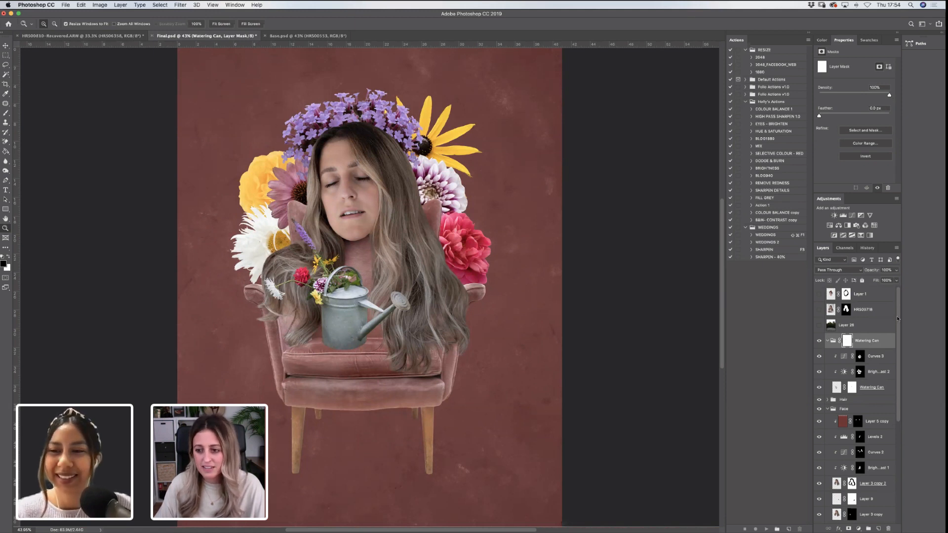
drag(898, 314, 899, 403)
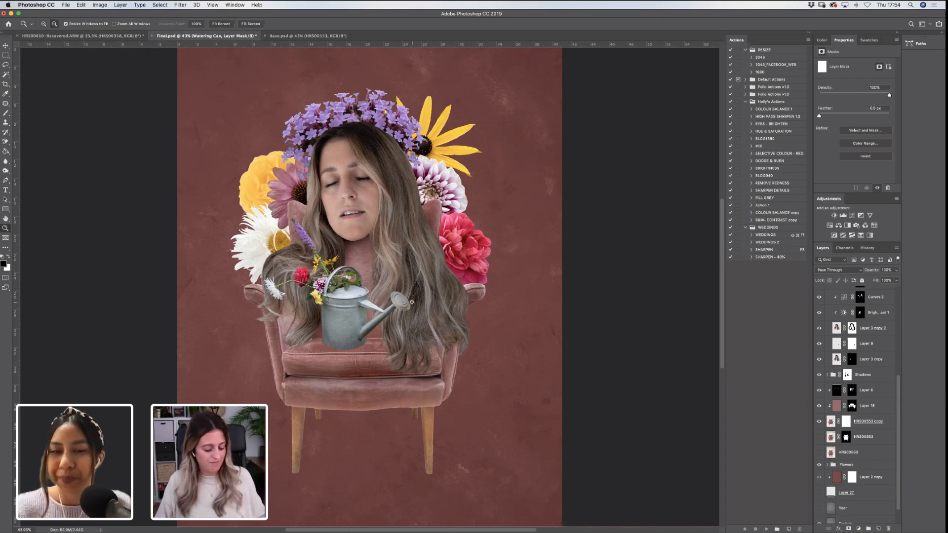
alt+click(411, 301)
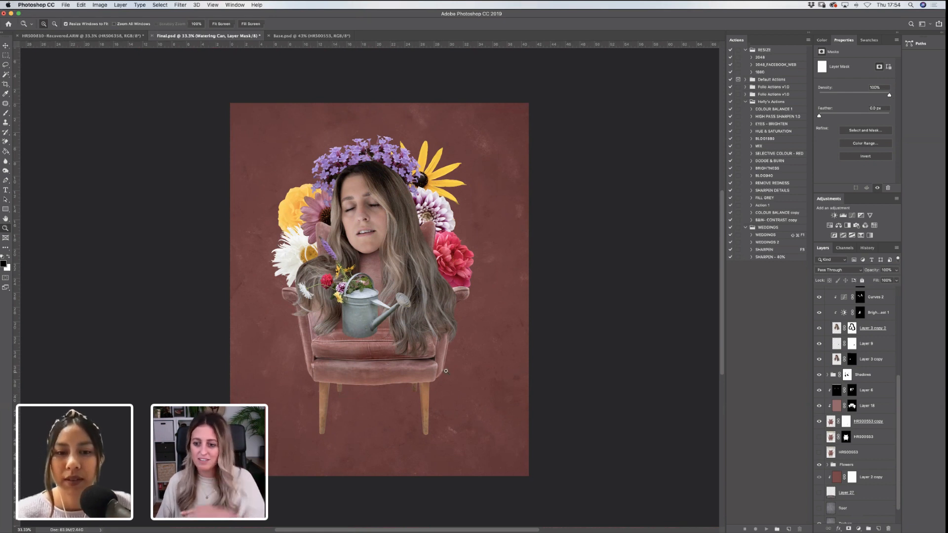
drag(900, 436, 889, 457)
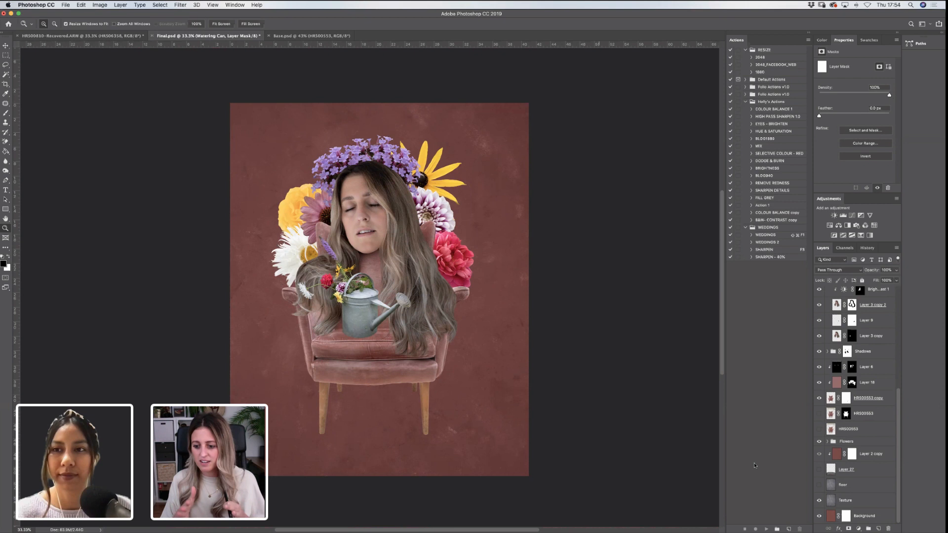
click(820, 486)
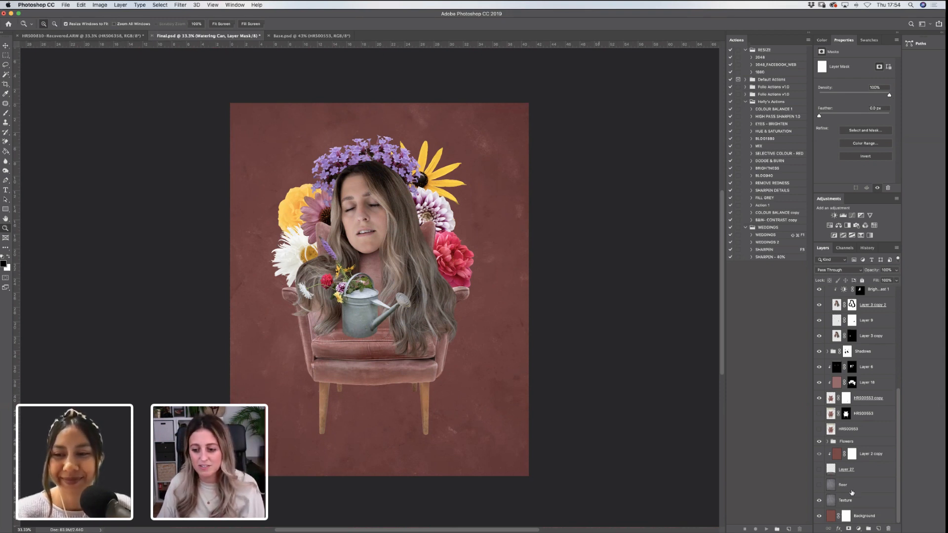
Duplicate the Texture layer, then hide the original Texture and Background layers to show the copy alone behind the subject
drag(857, 502, 880, 530)
scroll(896, 474, down, 2)
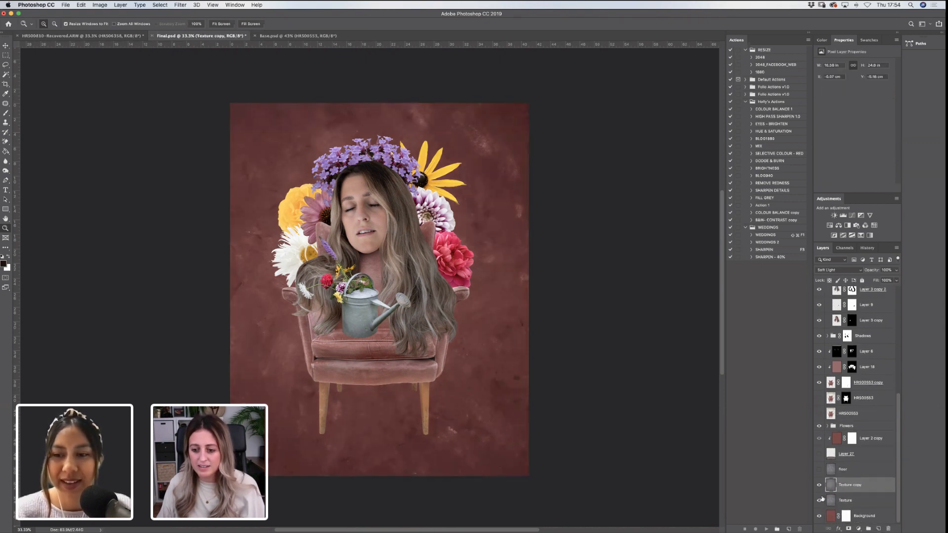
click(819, 501)
click(820, 516)
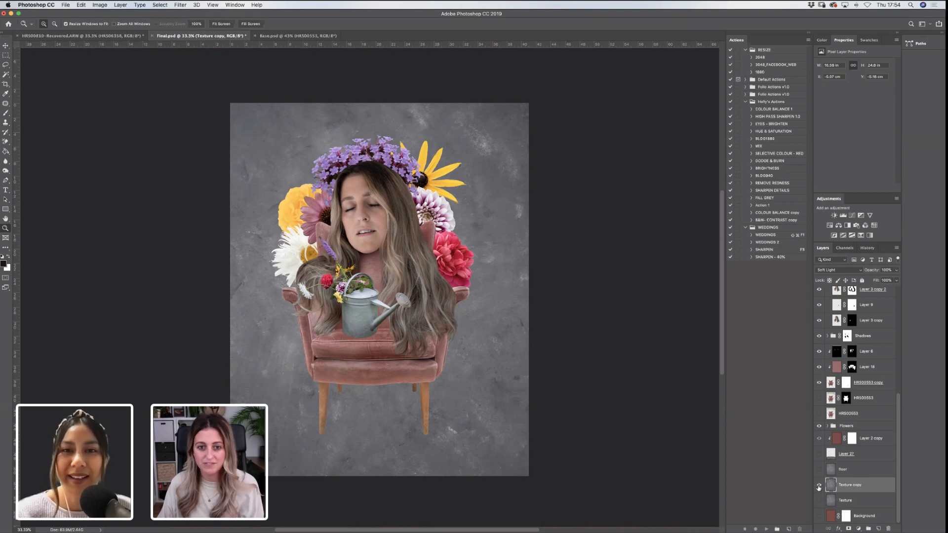
Hide the Texture copy layer, select the original Texture layer and make it and the Background visible again
click(819, 486)
click(820, 501)
click(820, 501)
click(845, 500)
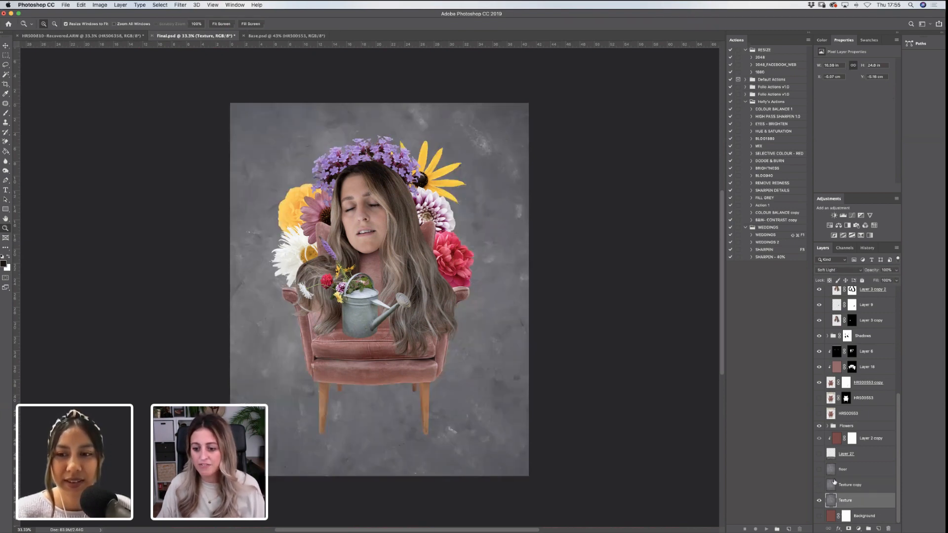
click(819, 516)
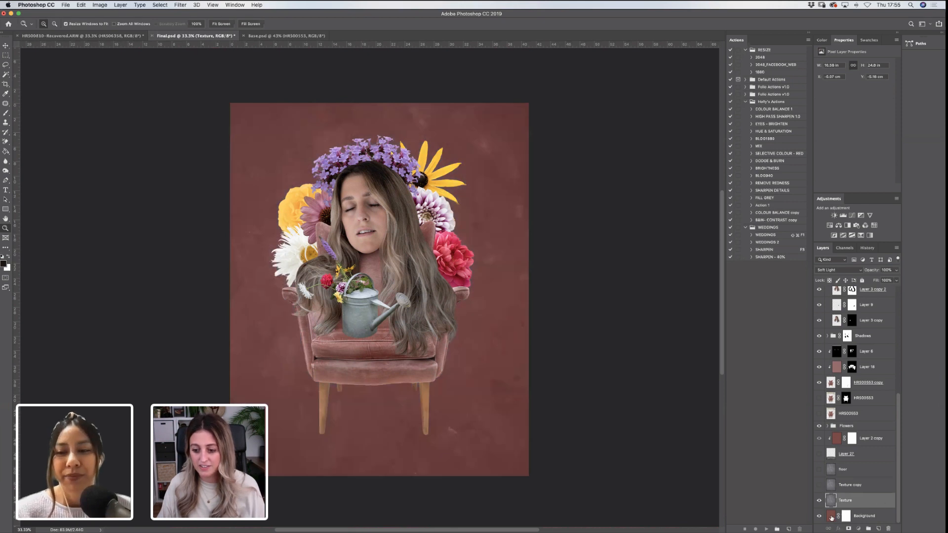
Compare the Background colour with and without the Texture layer and keep the texture's blend mode at Soft Light
click(859, 517)
click(820, 501)
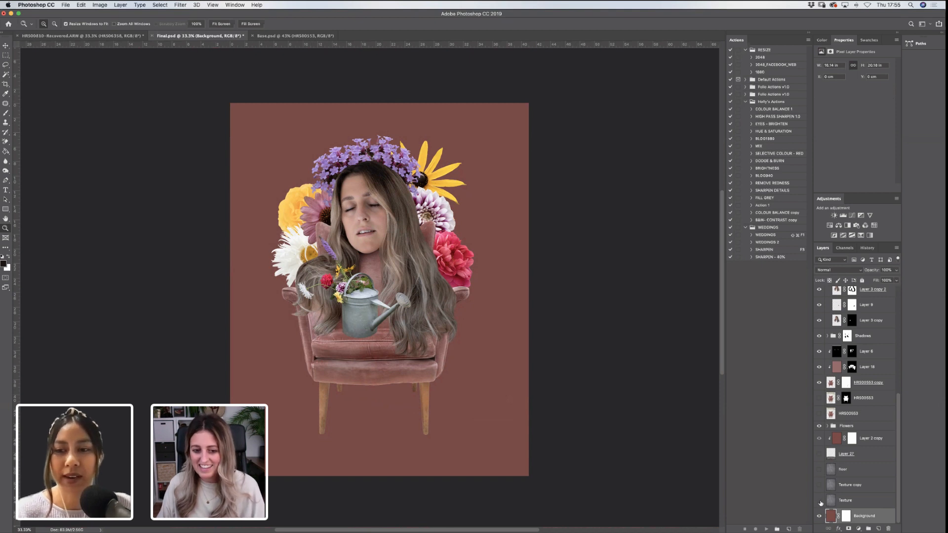
click(819, 502)
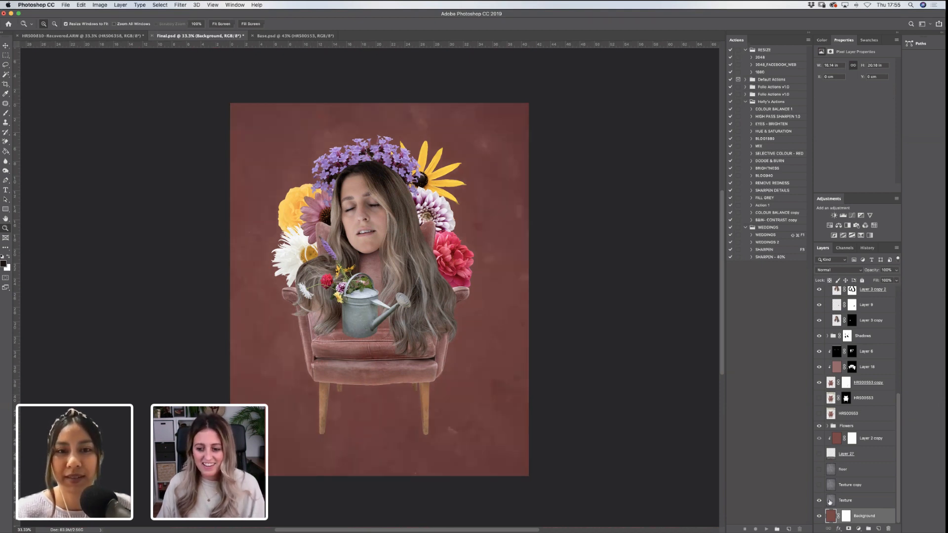
click(856, 501)
click(839, 270)
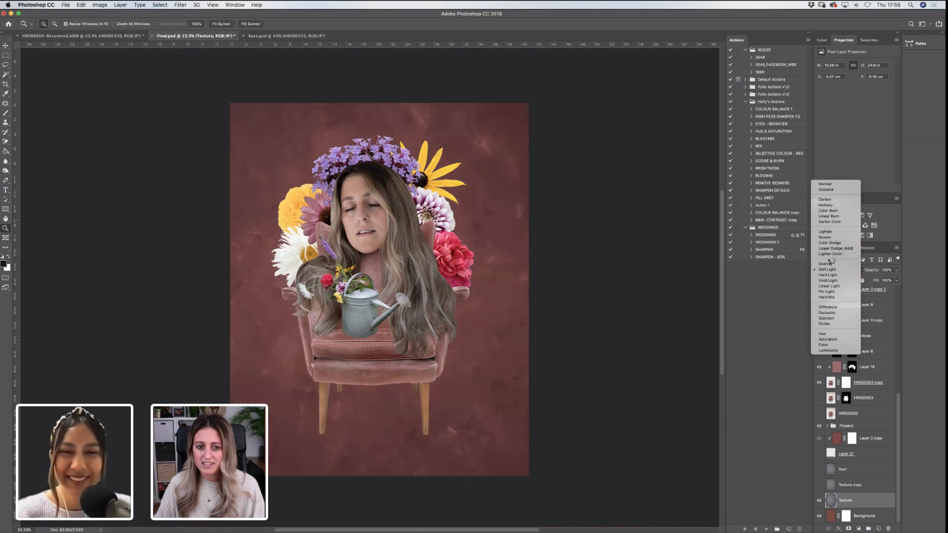
click(831, 270)
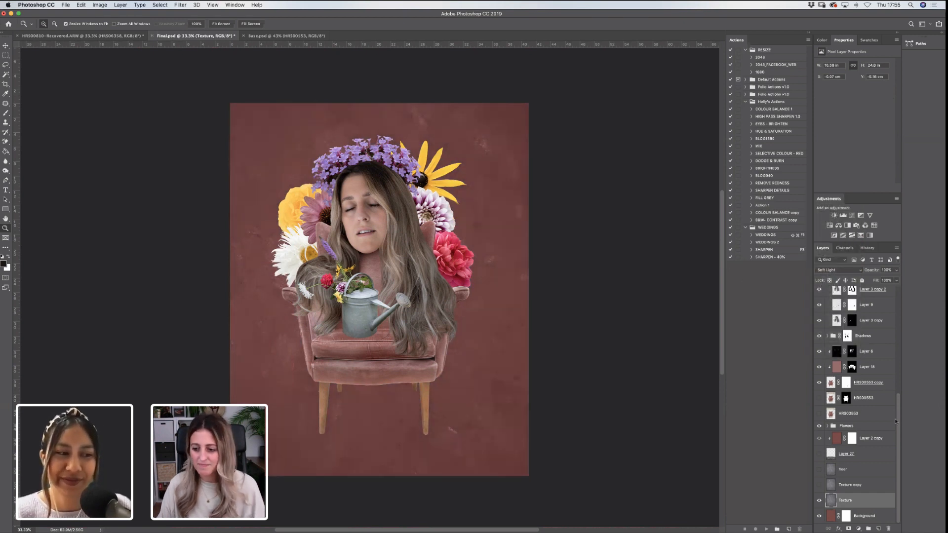
Show the Texture copy layer, hide Texture and Background, and select the copy with the Move tool
click(820, 485)
click(819, 501)
click(819, 516)
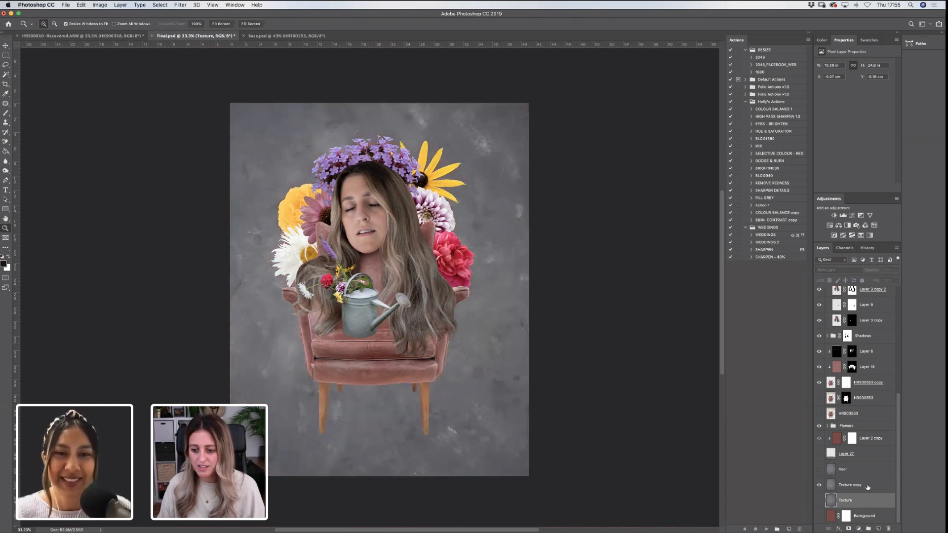
click(867, 487)
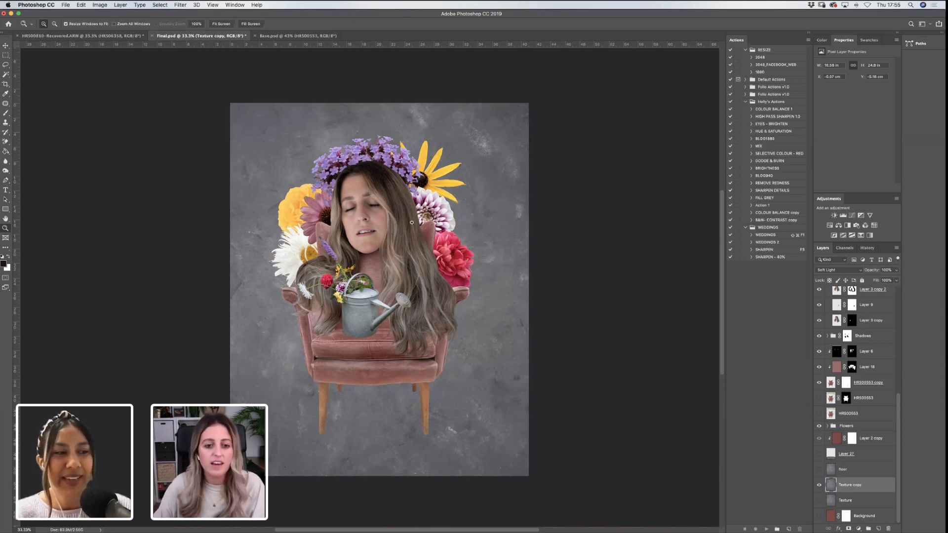
click(5, 46)
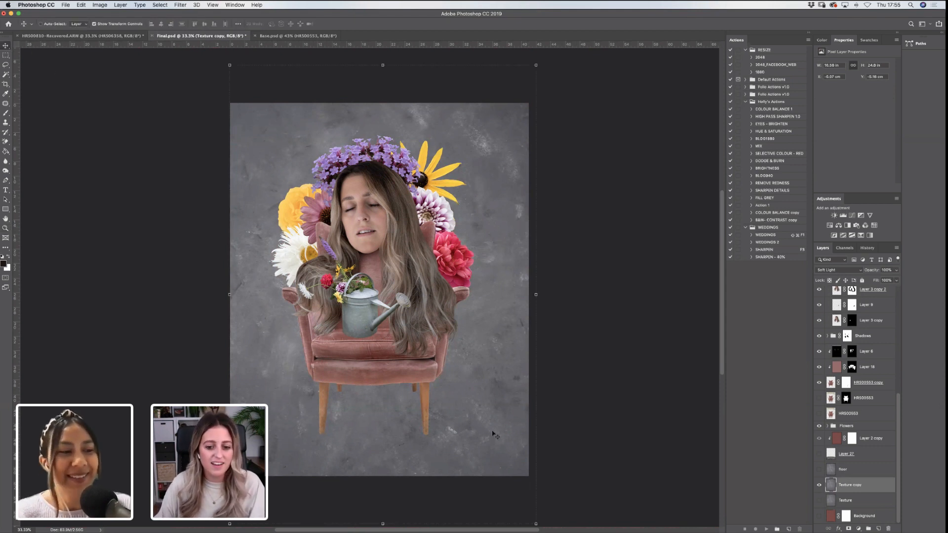
Distort the Texture copy into a wide floor perspective by pulling its lower corners up and far outward, then apply the transform
click(536, 523)
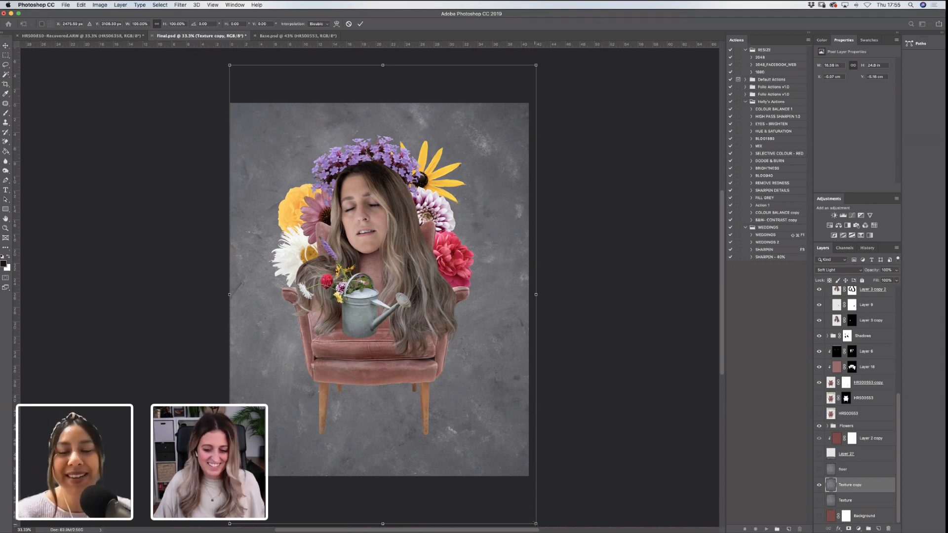
drag(536, 524, 538, 521)
drag(229, 524, 220, 516)
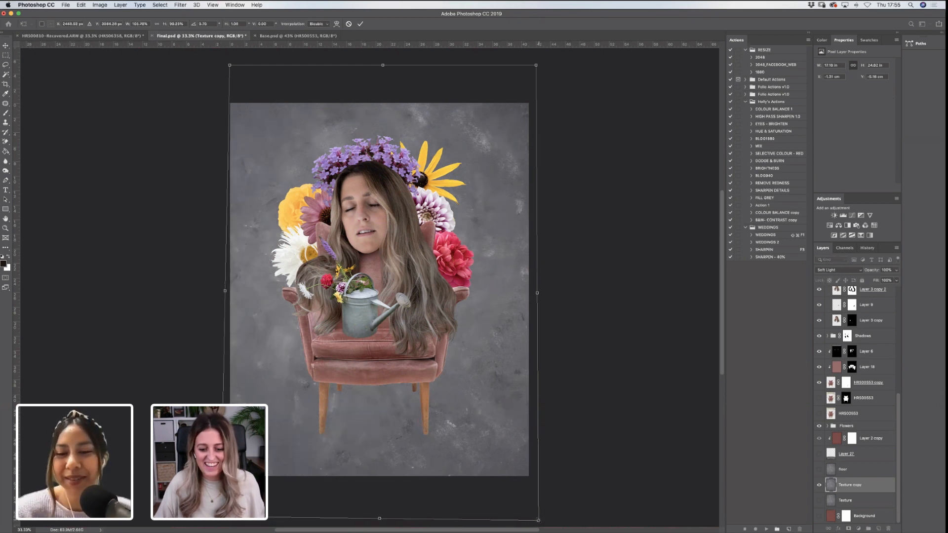
drag(540, 523, 600, 435)
mouse_move(560, 504)
mouse_down()
mouse_move(568, 493)
mouse_move(556, 505)
mouse_up()
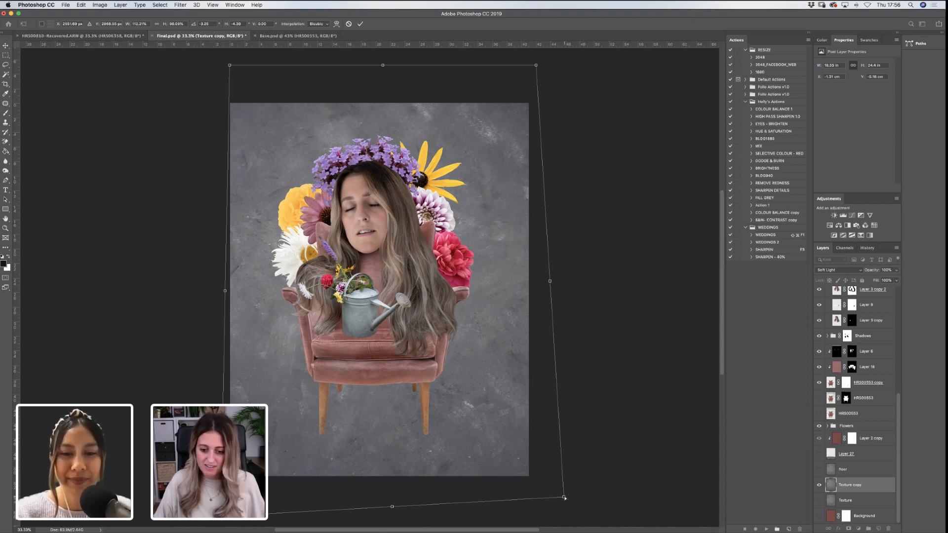
drag(565, 499, 680, 241)
drag(220, 515, 90, 210)
drag(687, 228, 637, 198)
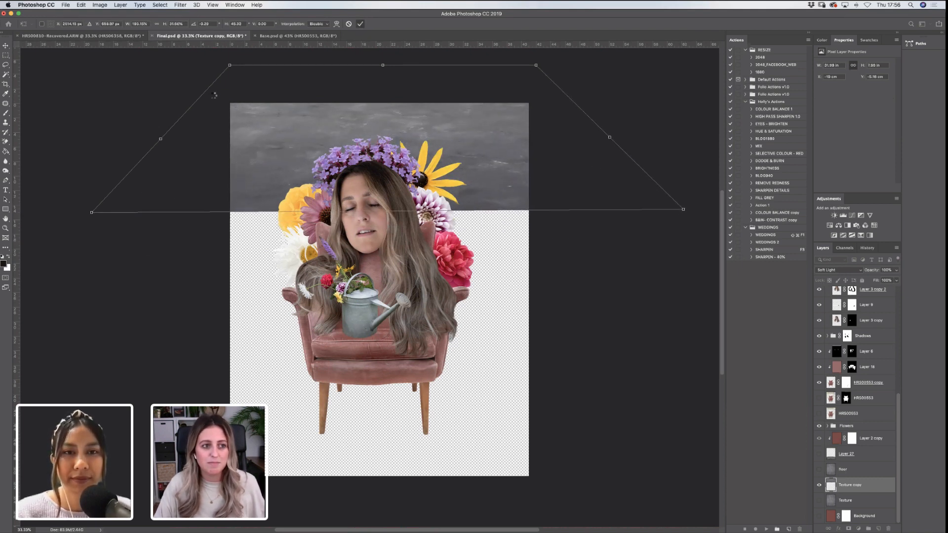
key(Return)
Move the distorted Texture copy down the canvas, raise its lower corners slightly and apply the transform
drag(486, 225, 503, 317)
drag(692, 352, 694, 330)
drag(97, 350, 89, 337)
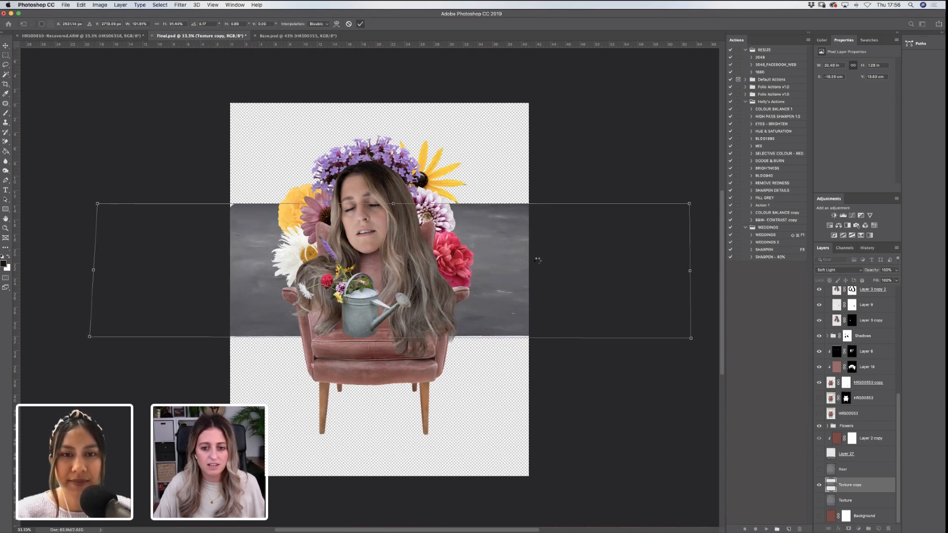
key(Return)
Position the Texture copy as a floor beneath the armchair and make the Background layer visible again
drag(533, 344, 498, 409)
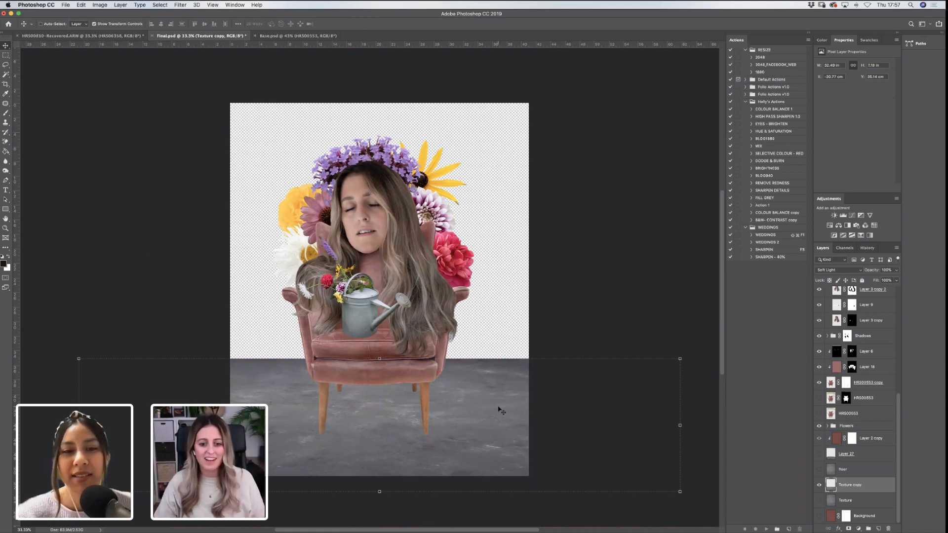
mouse_move(457, 393)
mouse_down()
mouse_move(456, 413)
mouse_move(464, 391)
mouse_up()
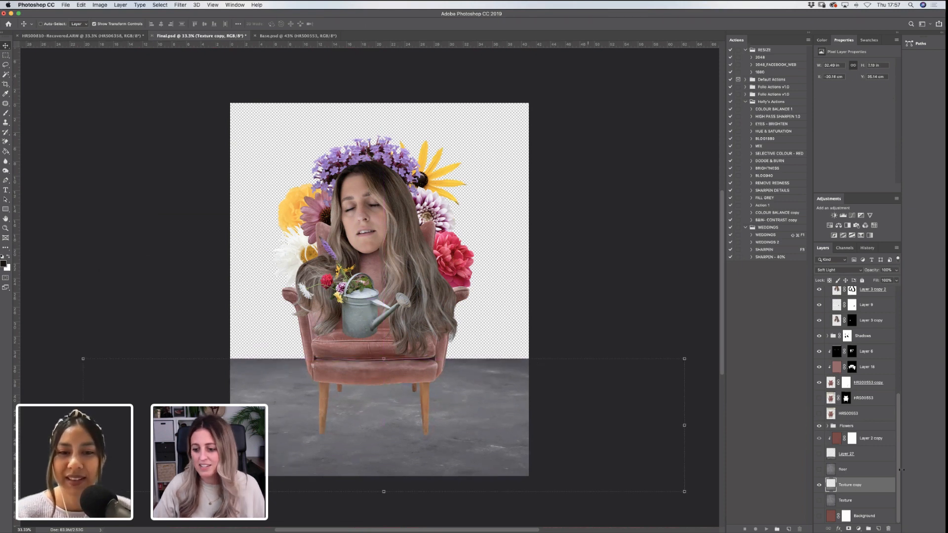
click(818, 516)
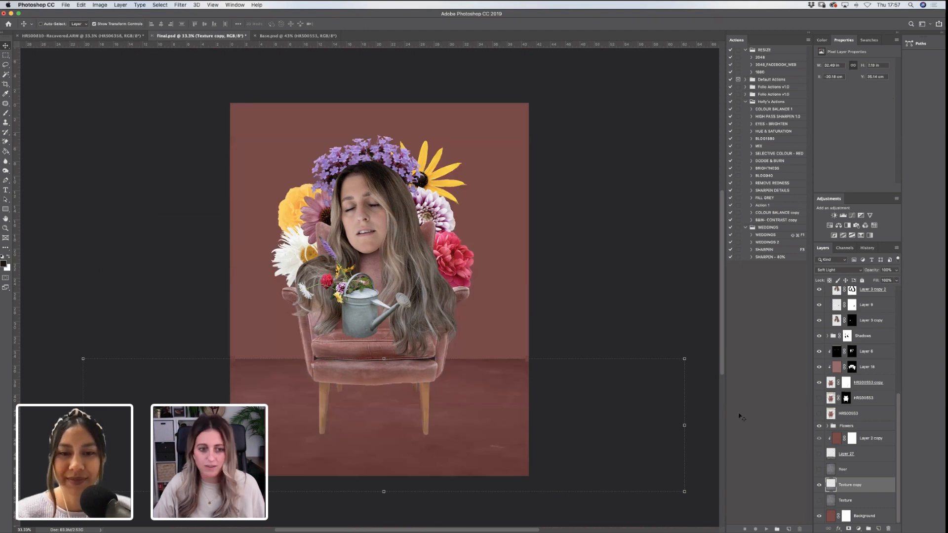
Check the Texture copy layer's blend mode and keep it at Soft Light
click(6, 55)
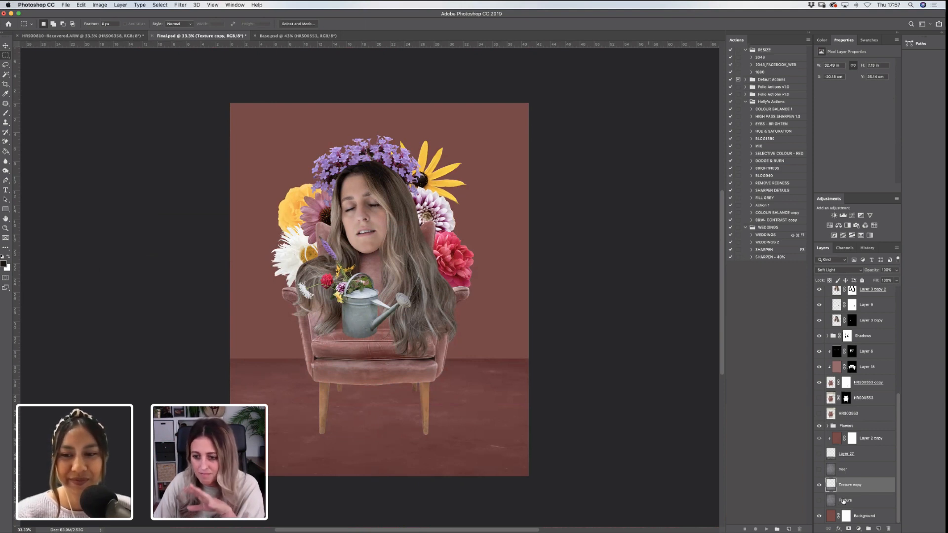
click(831, 271)
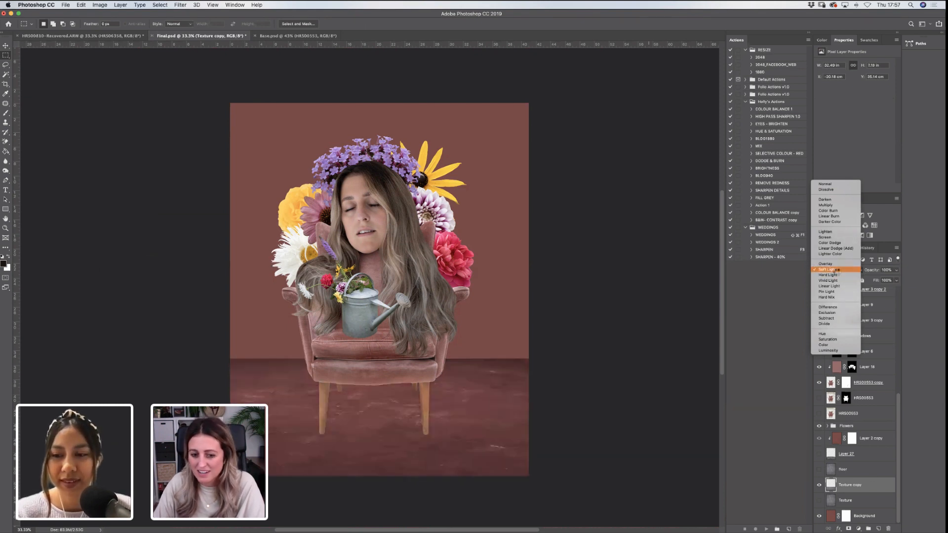
click(837, 270)
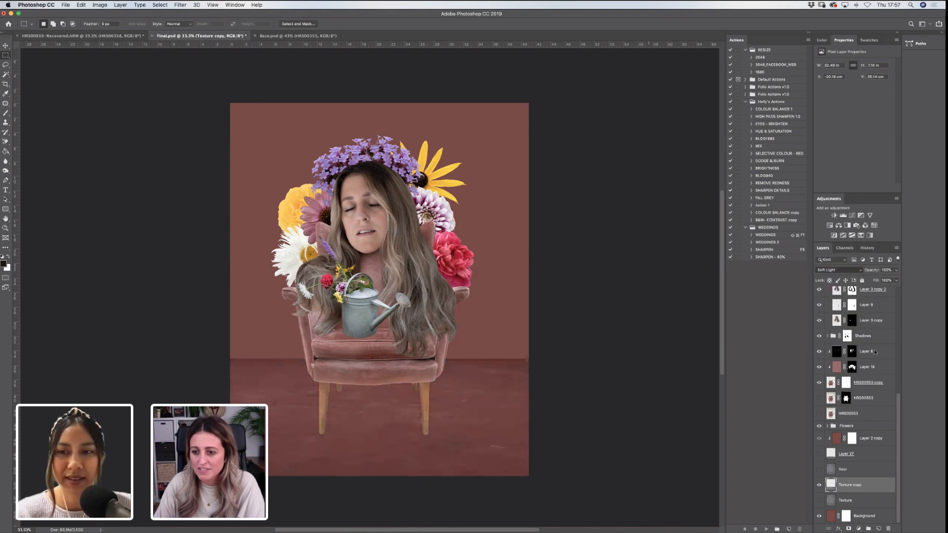
Make the original Texture layer visible and move it up so its lower edge meets the floor's back edge
click(819, 501)
click(852, 500)
key(v)
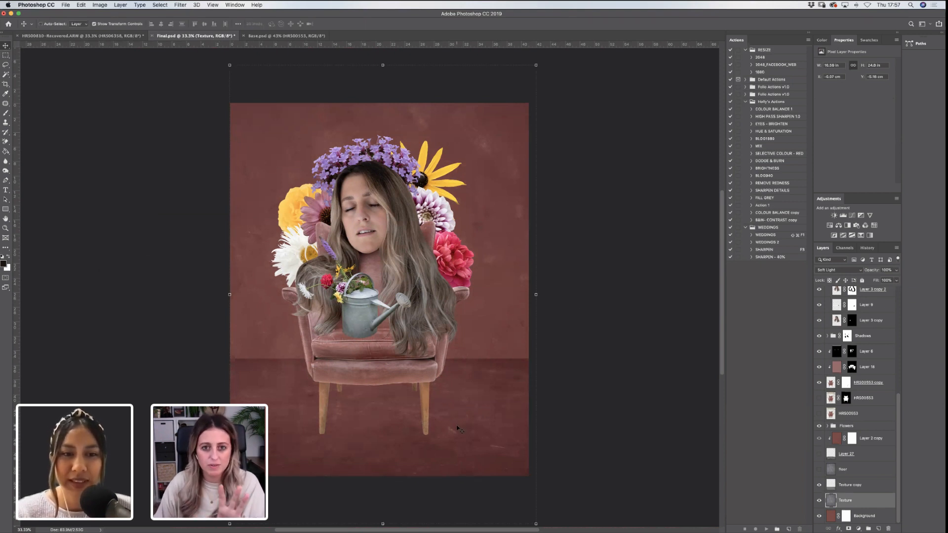
drag(486, 426, 505, 279)
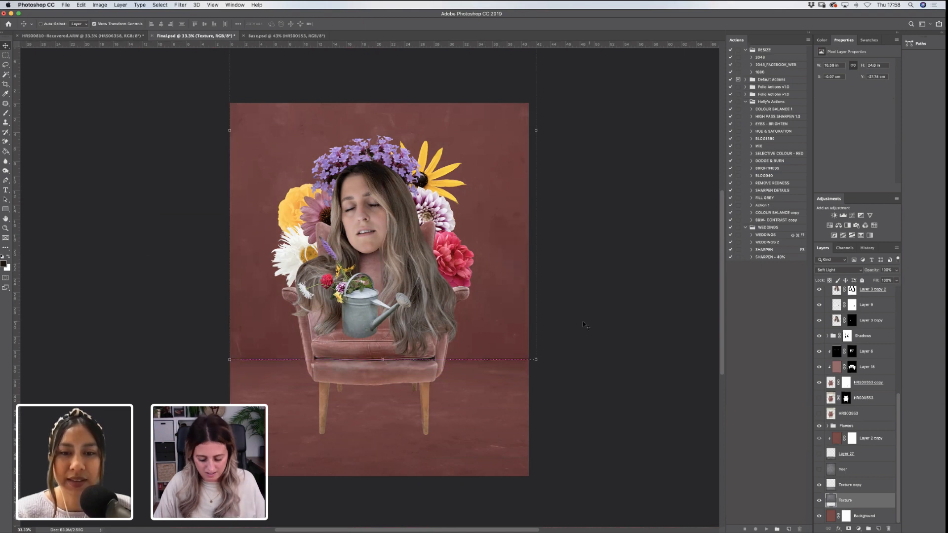
key(m)
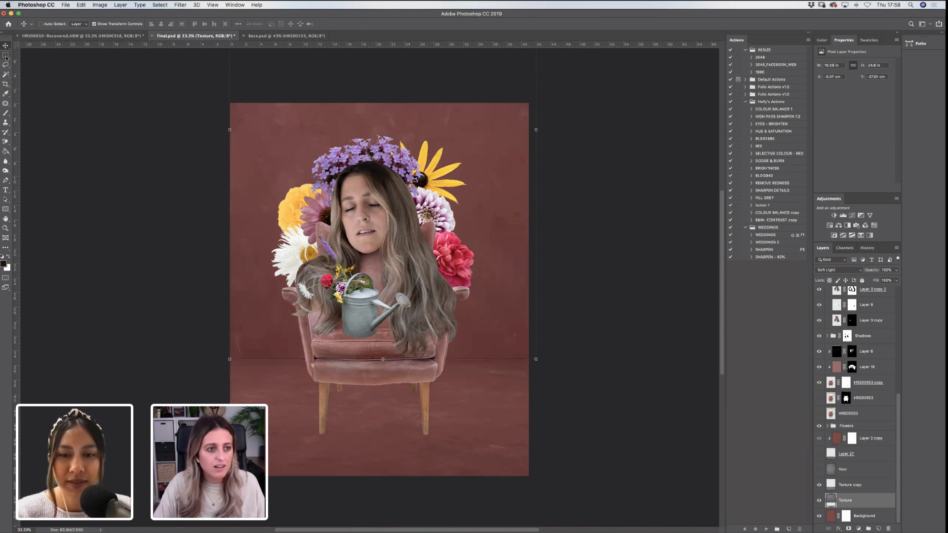
click(6, 47)
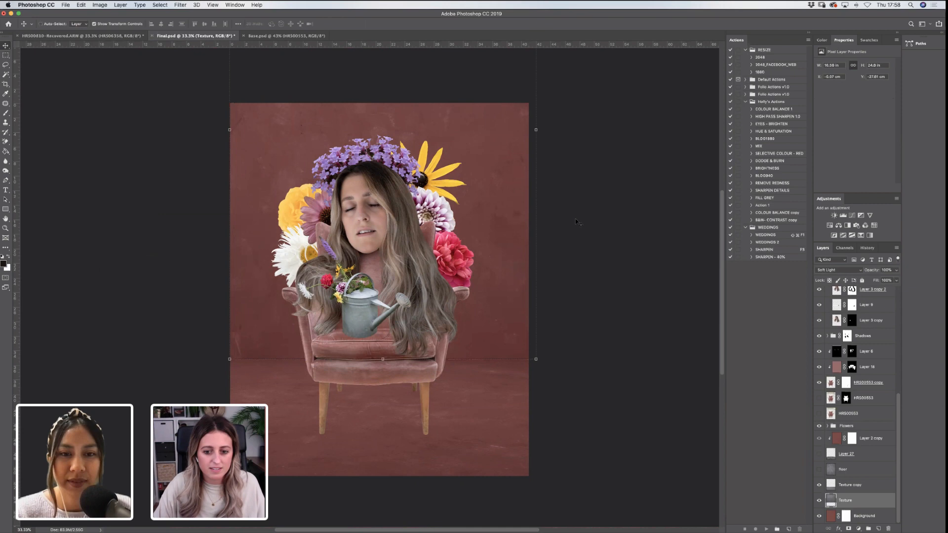
Inspect the seam between wall and floor beside the armchair up close, then return to viewing the whole composite
key(z)
drag(186, 303, 619, 432)
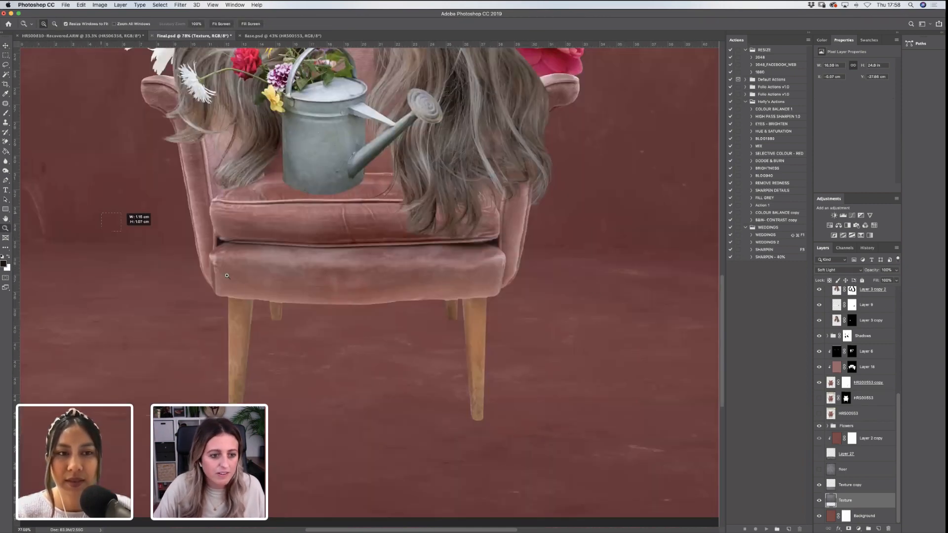
drag(142, 242, 249, 278)
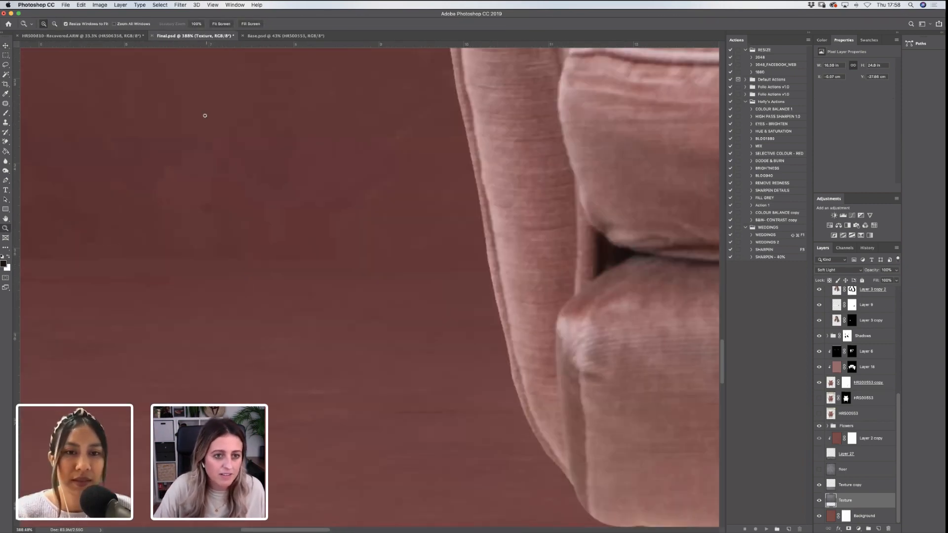
click(221, 24)
alt+click(455, 328)
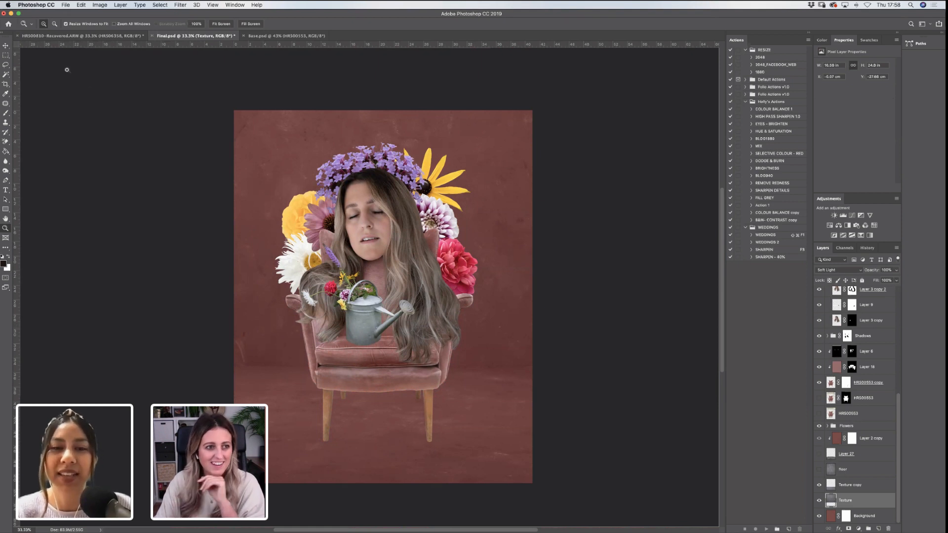
key(v)
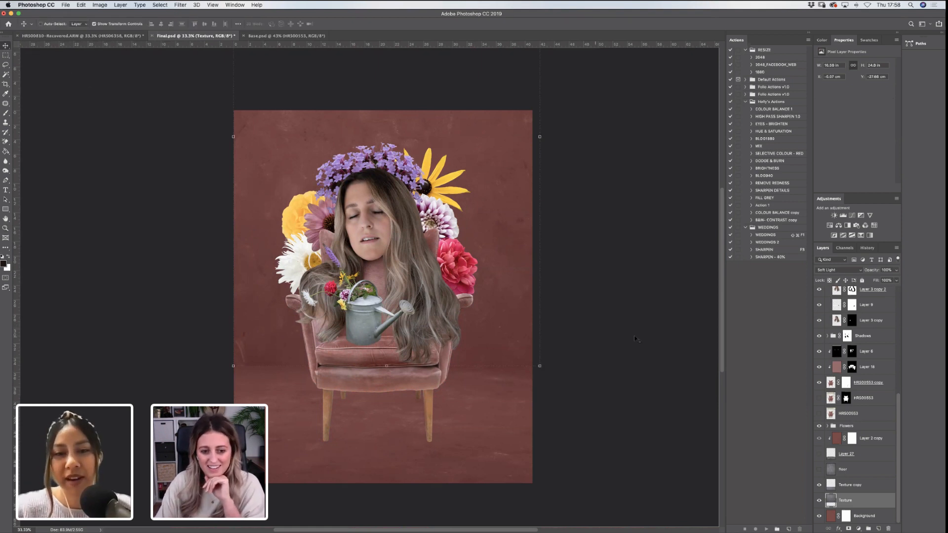
key(m)
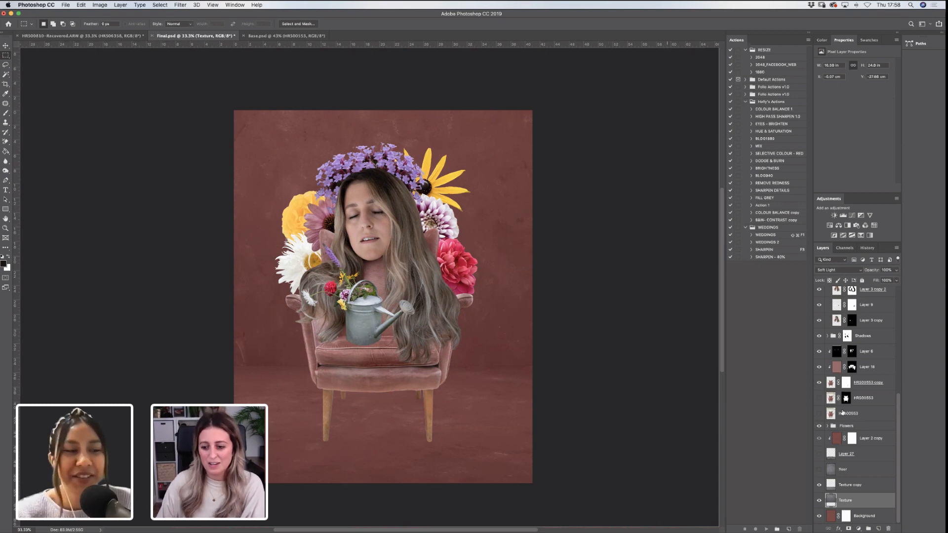
Select the Layer 2 copy layer, undo any accidental change to it and switch to the Zoom tool
drag(852, 438, 874, 442)
key(super+z)
key(super+z)
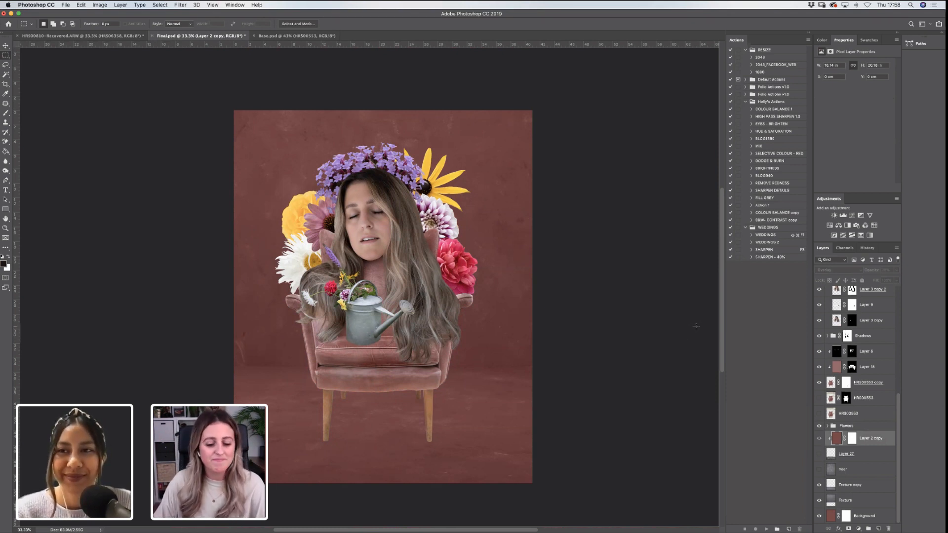
click(6, 228)
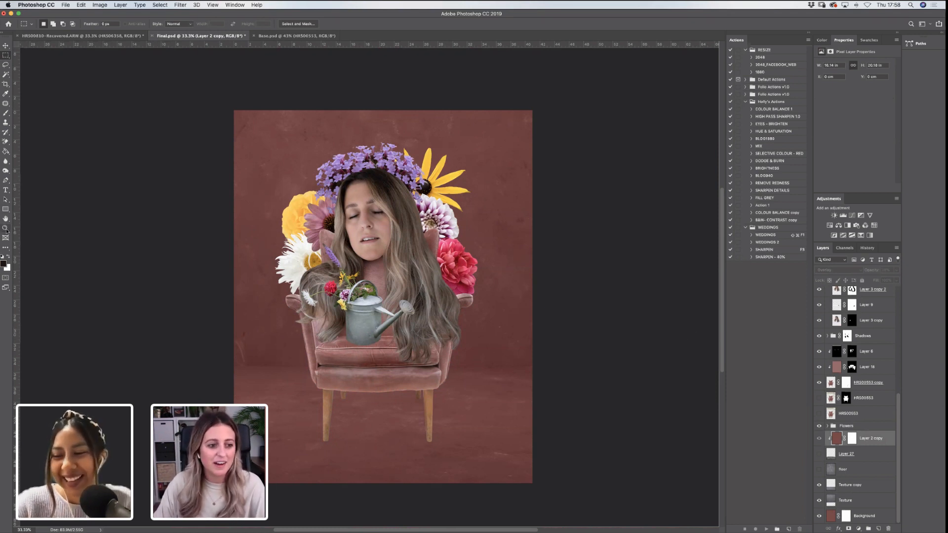
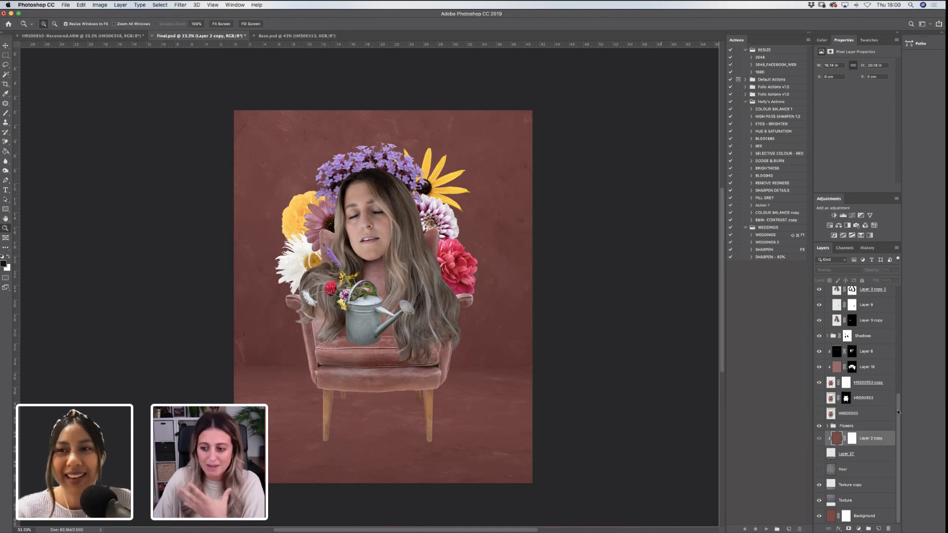
drag(897, 409, 898, 413)
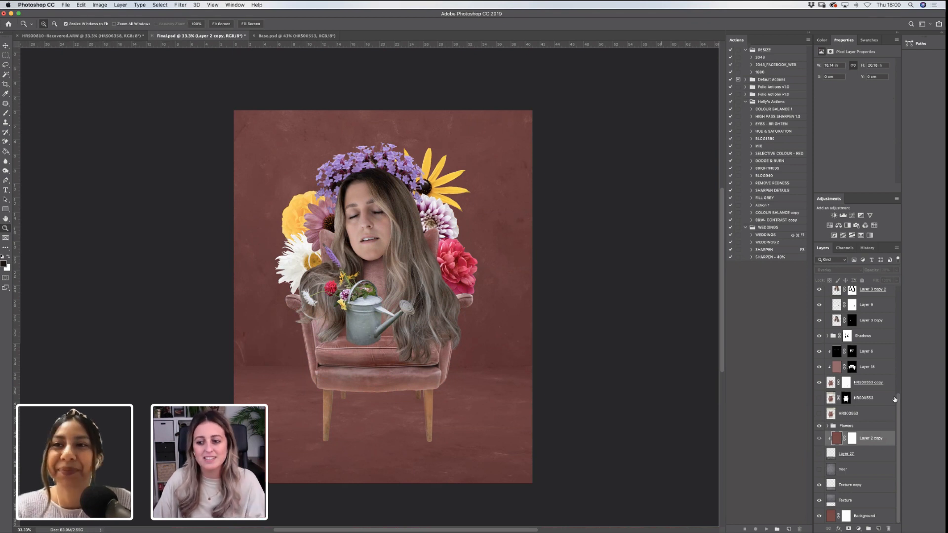
Look through the layer stack from top to bottom and collapse the Face group
drag(898, 402, 903, 295)
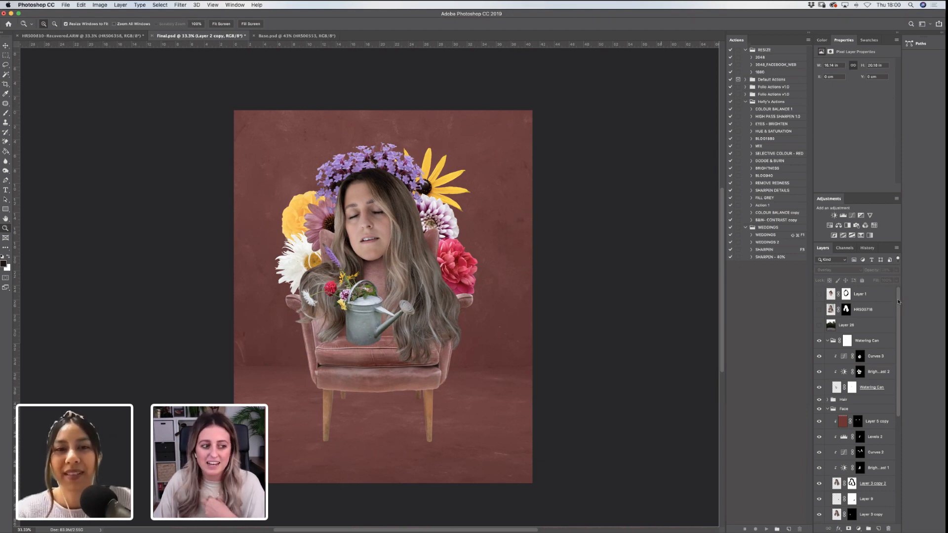
drag(899, 298, 895, 368)
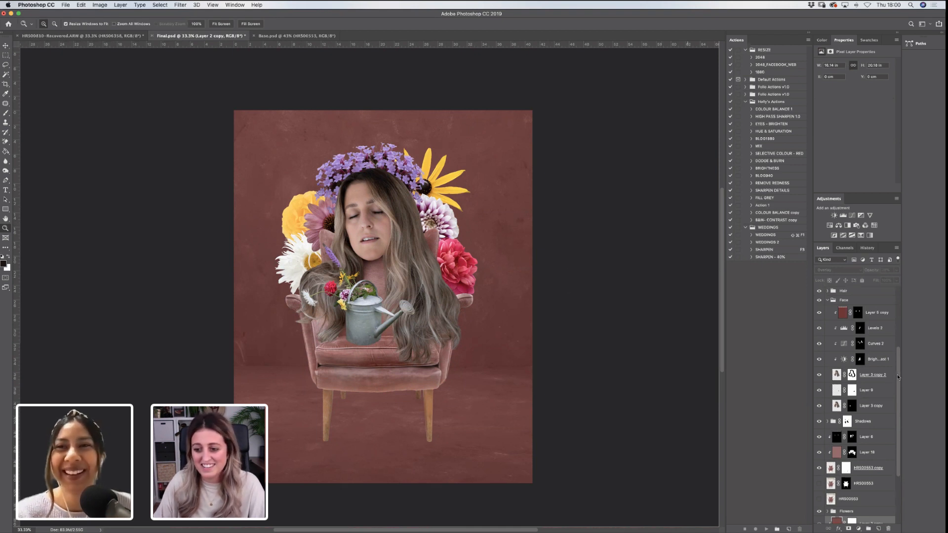
drag(899, 358, 900, 294)
mouse_move(898, 329)
mouse_down()
mouse_move(900, 372)
mouse_move(900, 346)
mouse_up()
click(828, 378)
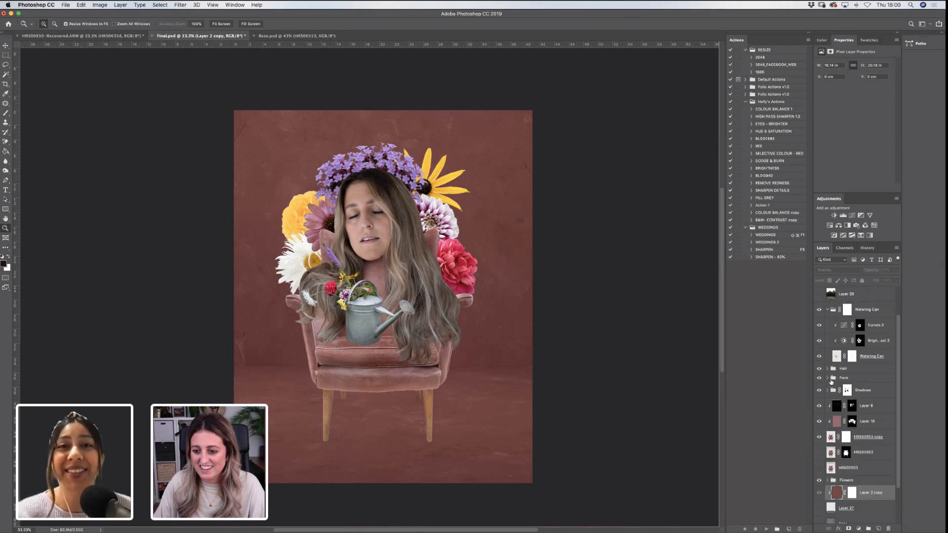
drag(899, 366, 896, 394)
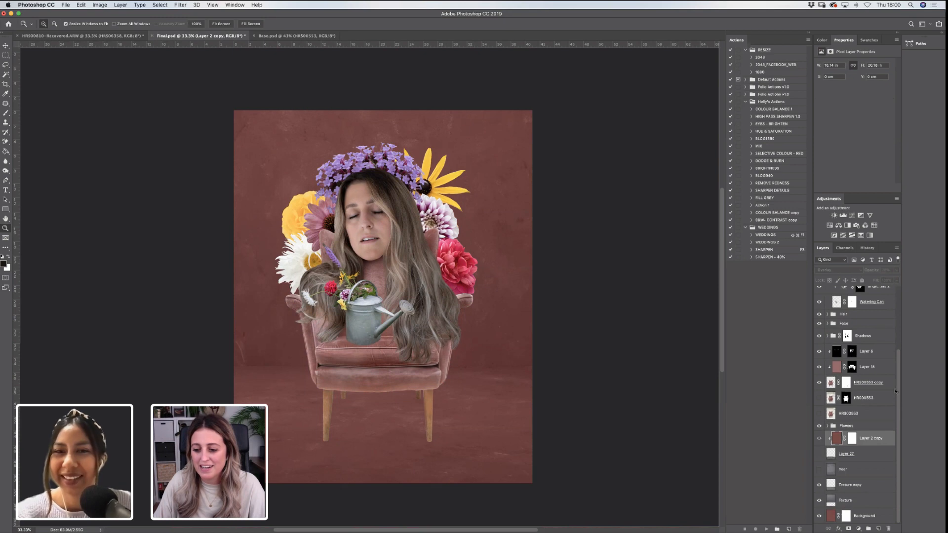
Examine the face, hair and flowers up close and review the layers that build the armchair
drag(240, 125, 555, 353)
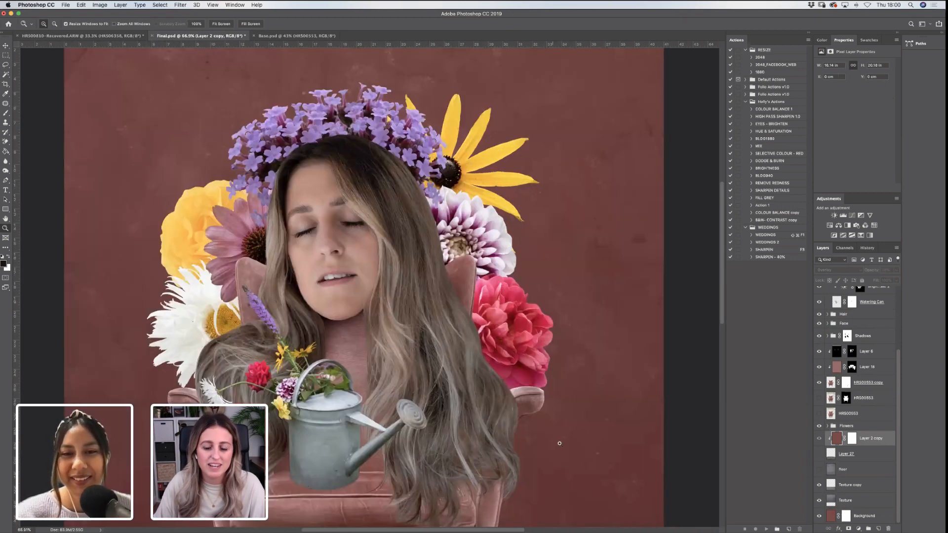
drag(545, 464, 123, 46)
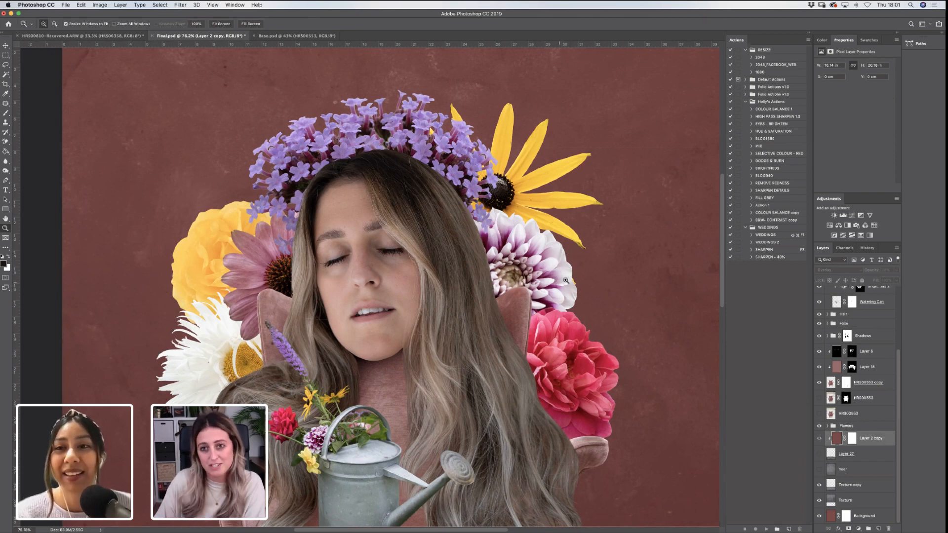
scroll(902, 360, up, 2)
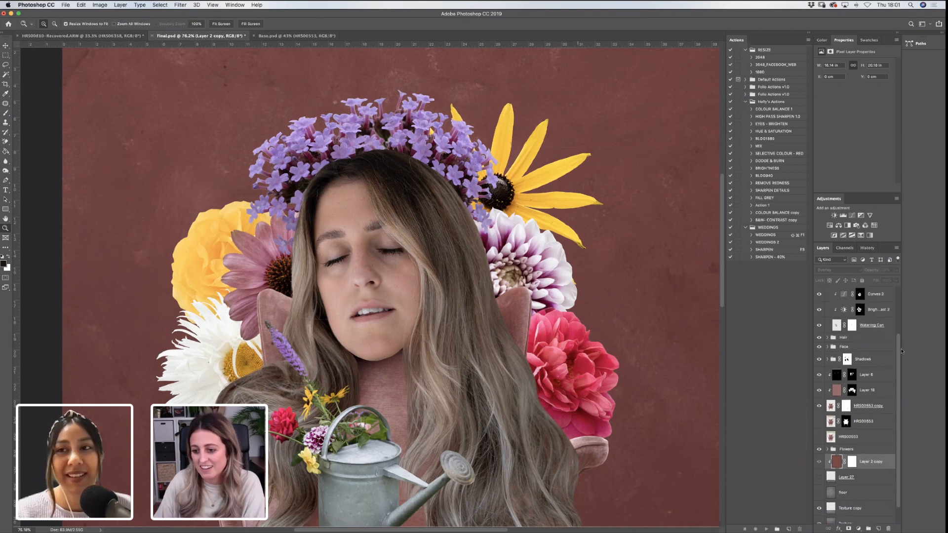
click(819, 407)
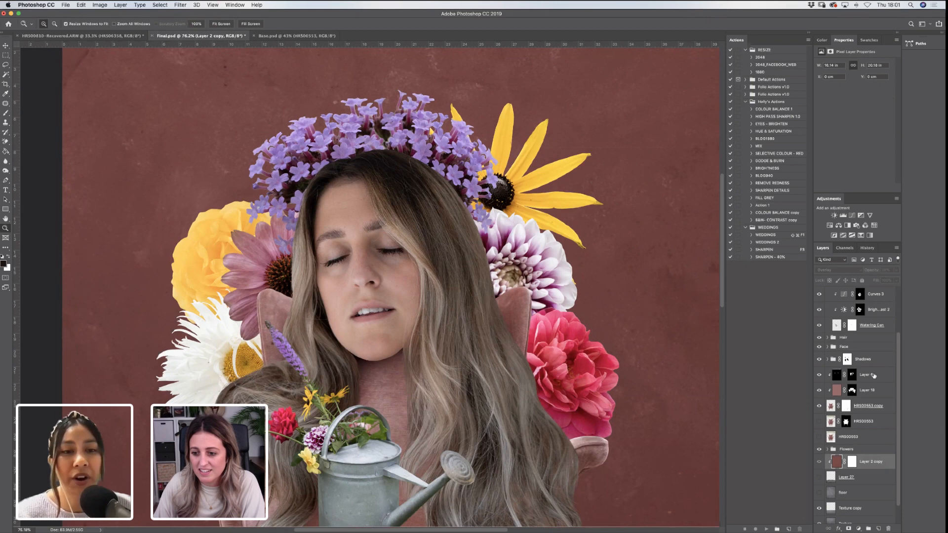
scroll(869, 378, up, 3)
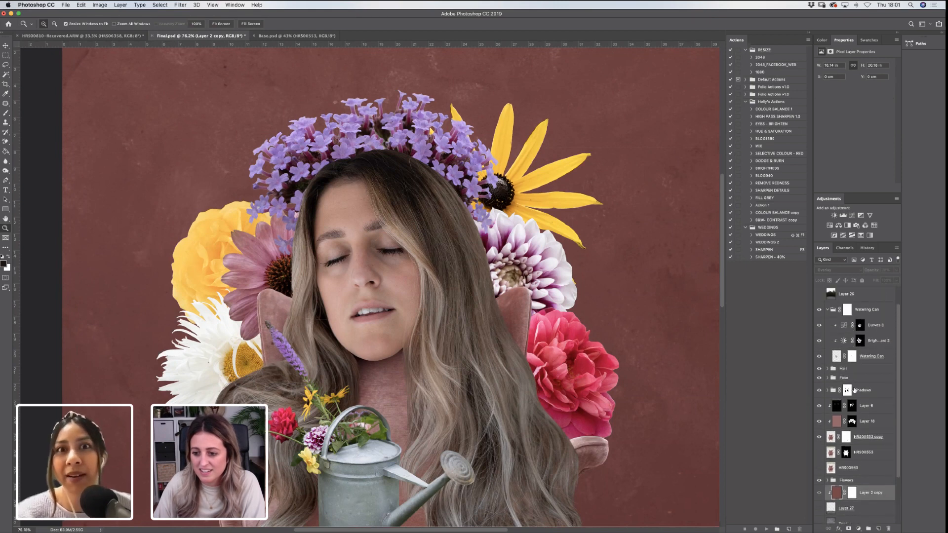
scroll(889, 380, down, 5)
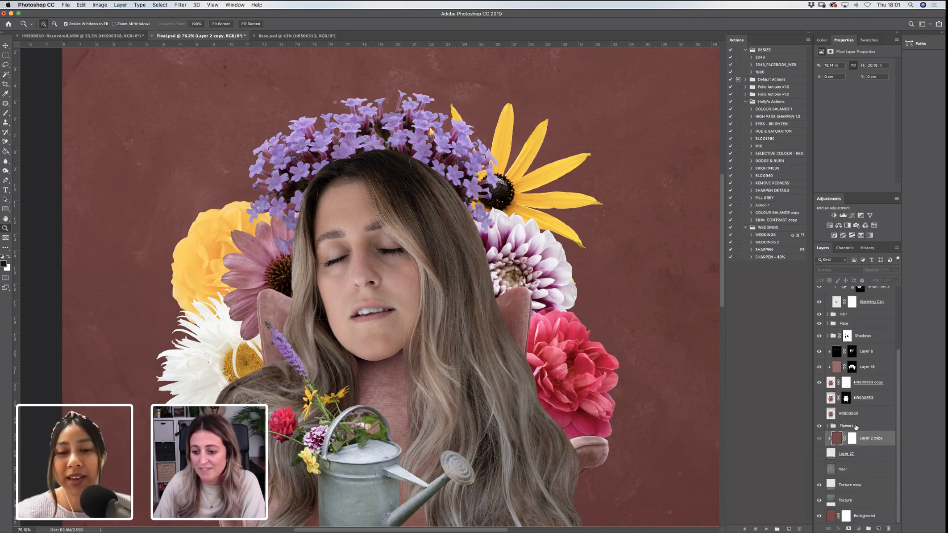
Review the individual flower layers inside the Flowers group against the whole composite and collapse the group again
click(833, 426)
click(828, 426)
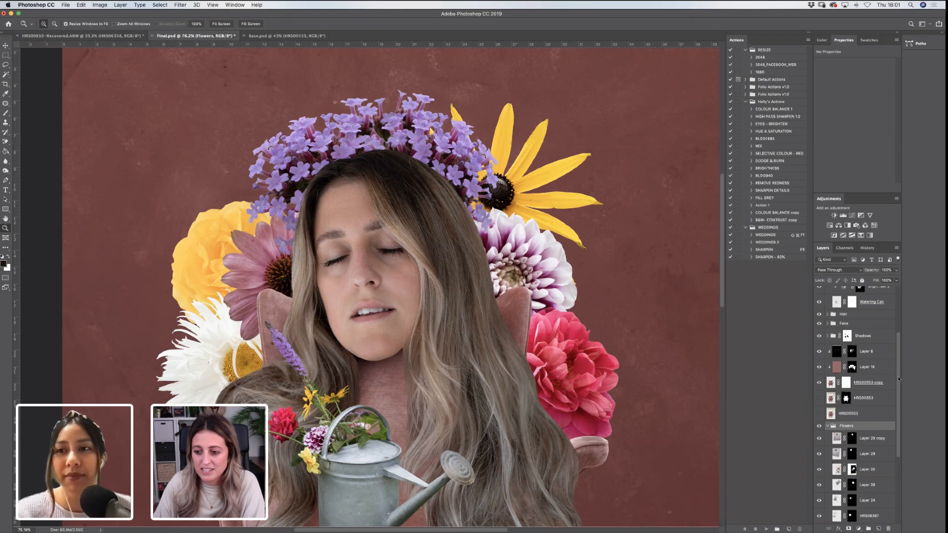
scroll(898, 416, down, 6)
scroll(897, 416, down, 1)
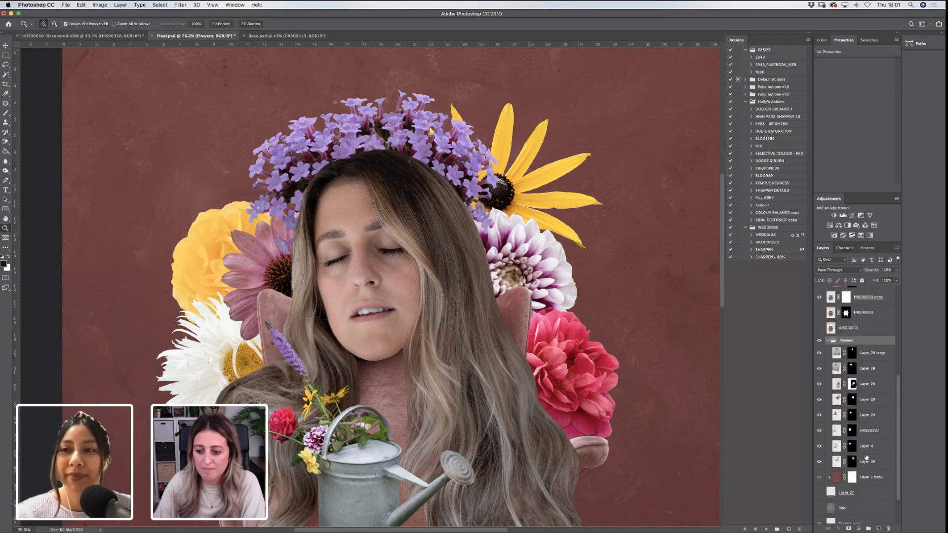
click(865, 461)
click(221, 24)
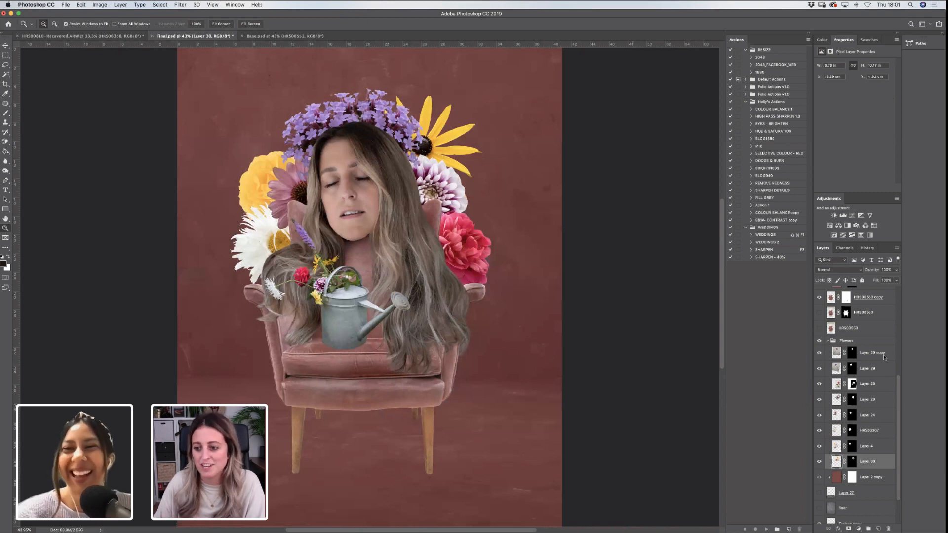
scroll(897, 381, up, 8)
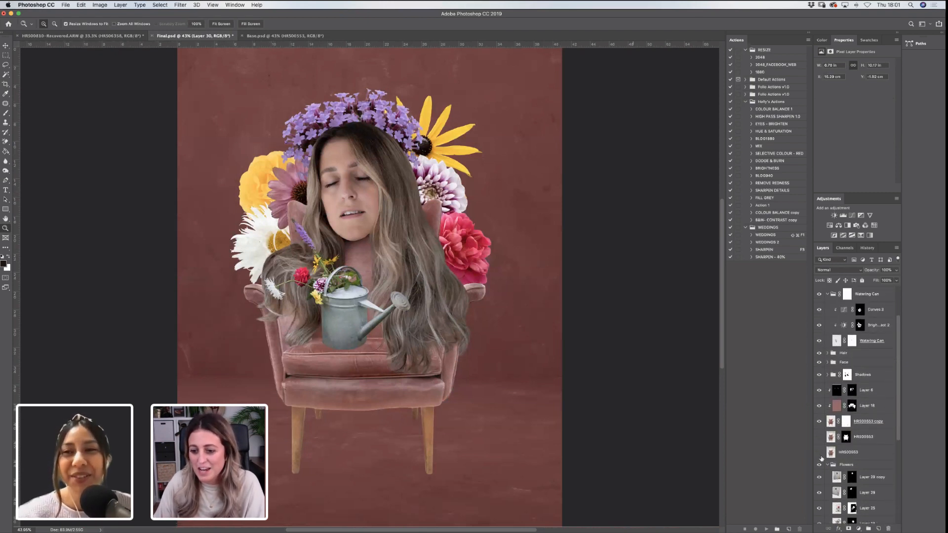
click(829, 465)
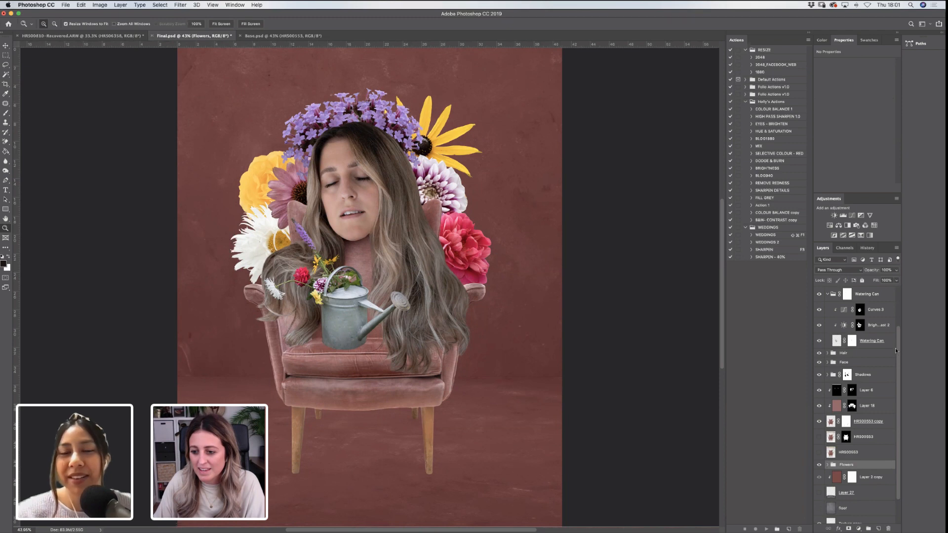
Add a new empty layer above Curves 3 inside the Watering Can group
scroll(890, 353, up, 2)
click(848, 326)
drag(234, 200, 492, 390)
drag(680, 394, 679, 394)
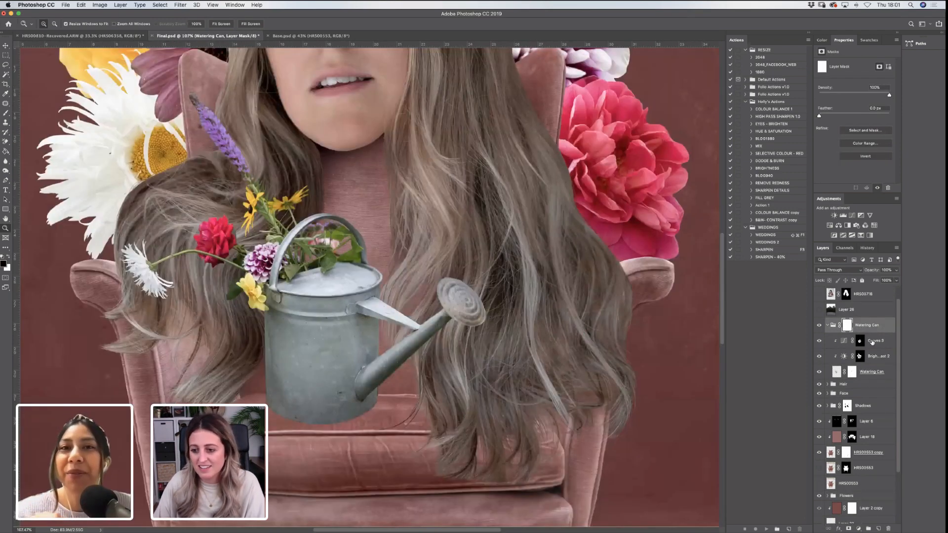
click(882, 341)
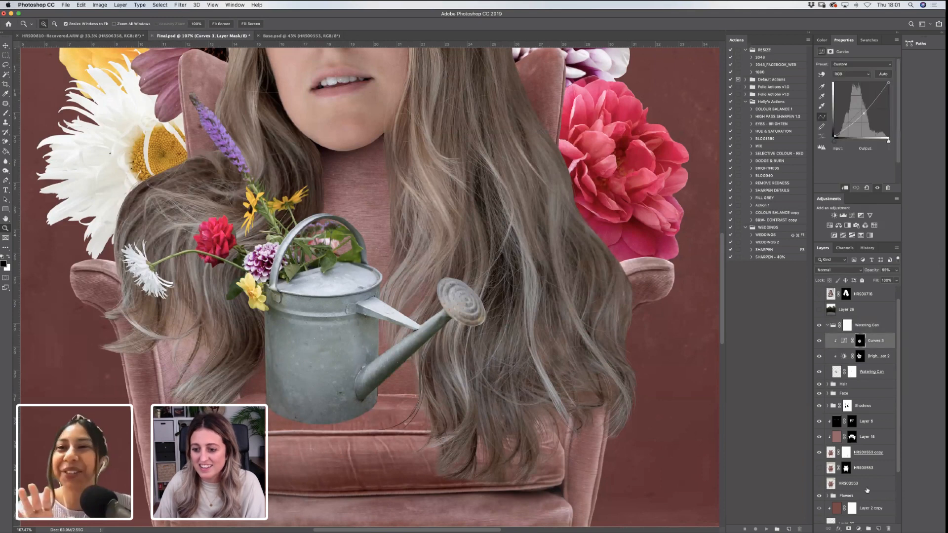
click(879, 529)
Switch to the Brush tool and enlarge the brush to 175 px for painting at the base of the watering can
click(7, 112)
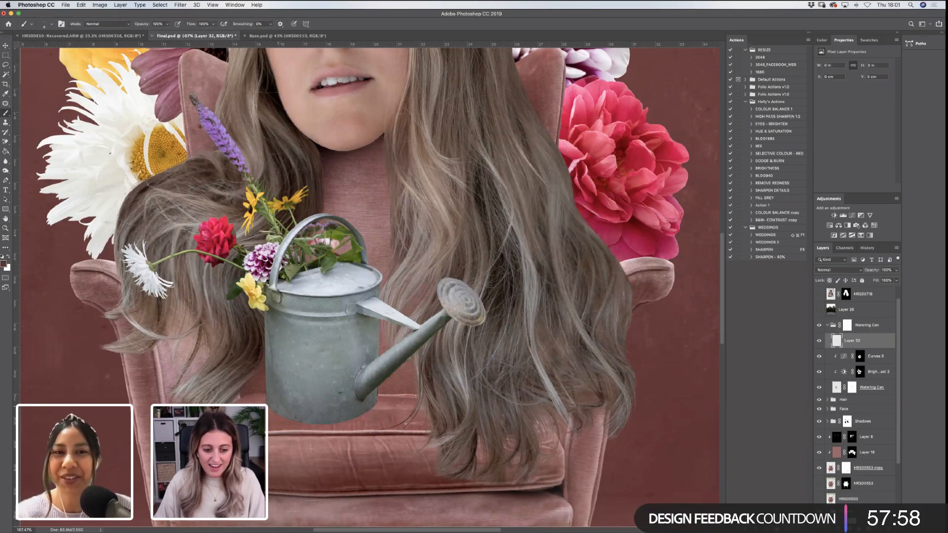
key(bracketright)
key(bracketright)
key(bracketright)
key(bracketright)
key(bracketright)
key(bracketright)
key(bracketleft)
key(bracketright)
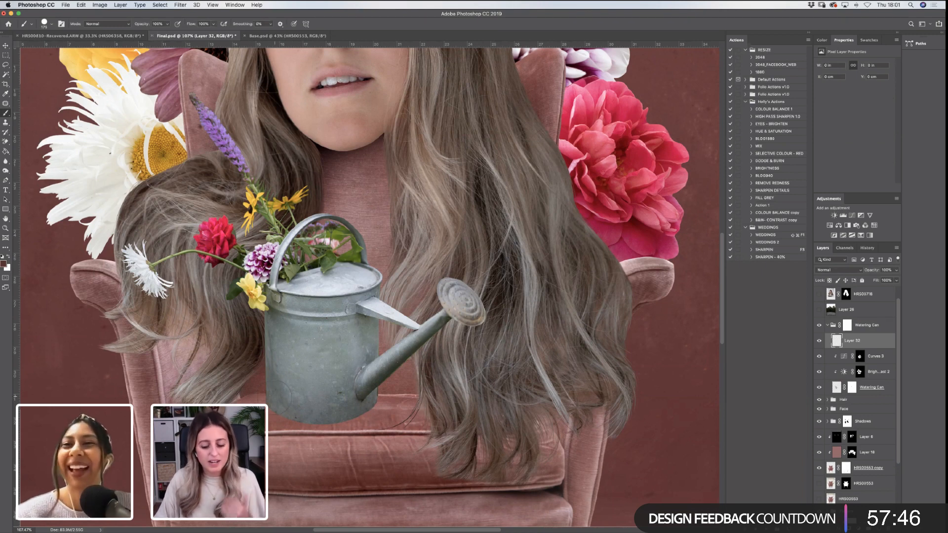
Soften the brush's edge and undo the hard-edged test dab at the base of the watering can
click(276, 398)
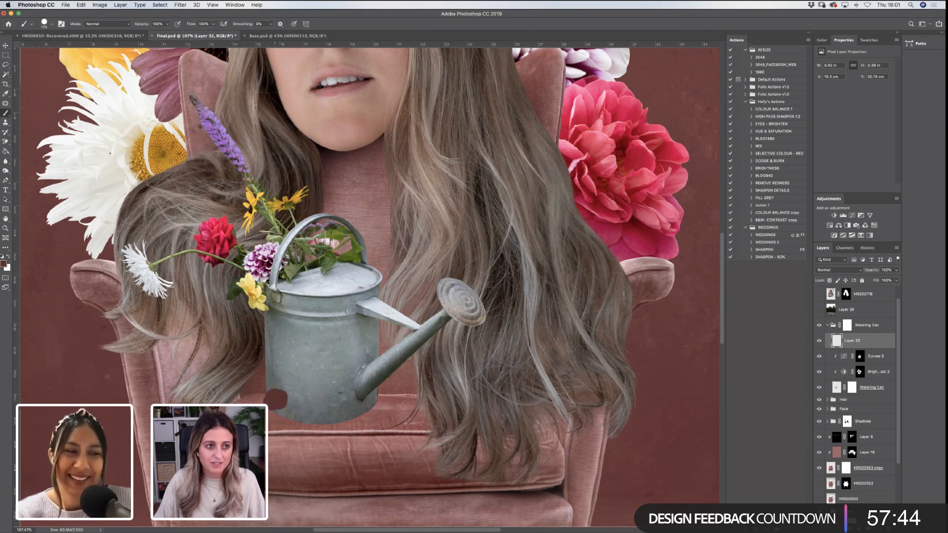
click(51, 24)
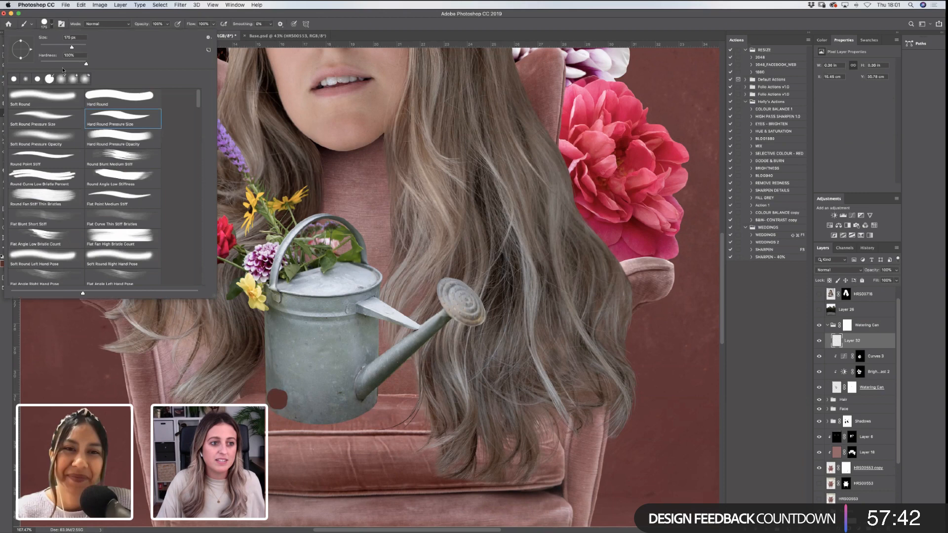
click(302, 394)
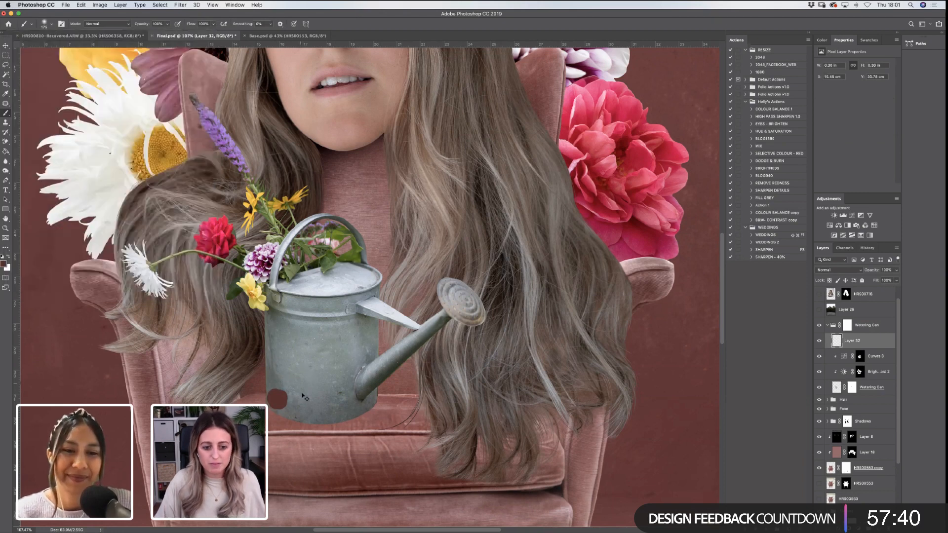
key(super+z)
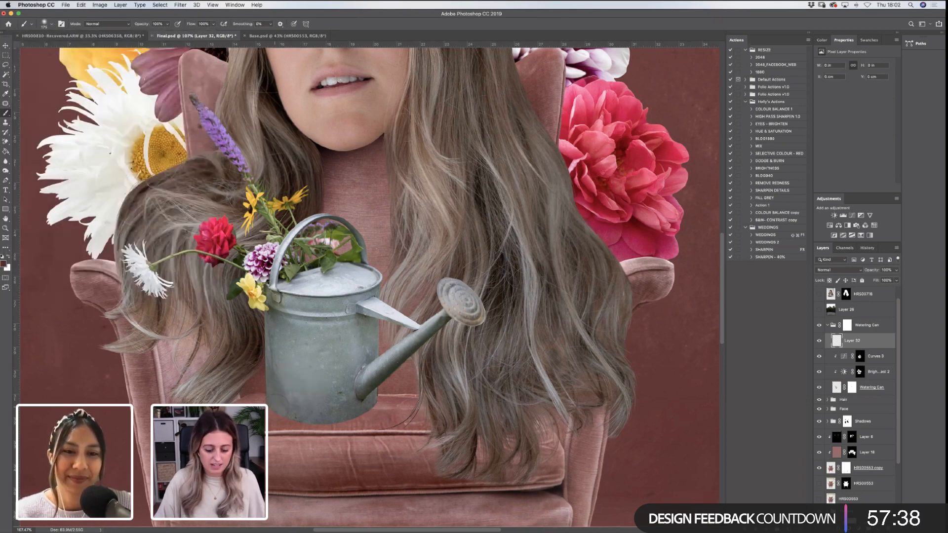
Paint a soft dark red shadow across the watering can's base on the new layer, using a slightly smaller brush
key(bracketleft)
key(bracketleft)
mouse_move(272, 401)
mouse_down()
mouse_move(339, 422)
mouse_move(371, 412)
mouse_up()
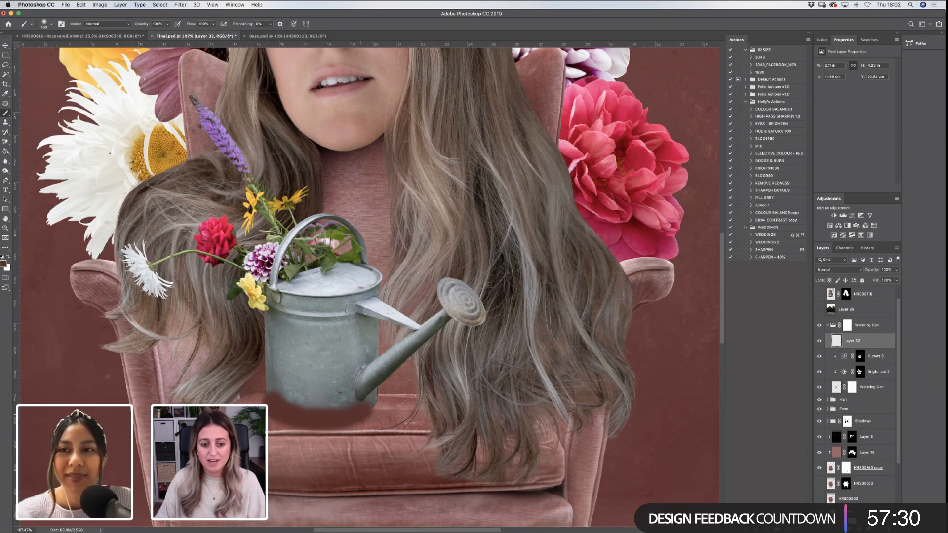
drag(361, 412, 370, 405)
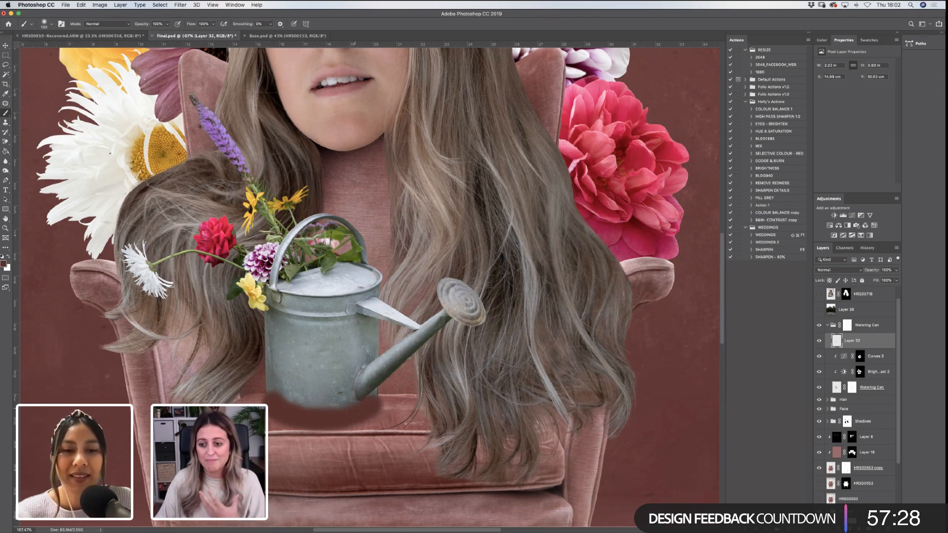
Move the painted shadow layer directly below the Watering Can layer, keeping it inside the group
click(819, 326)
click(820, 326)
drag(859, 342, 864, 394)
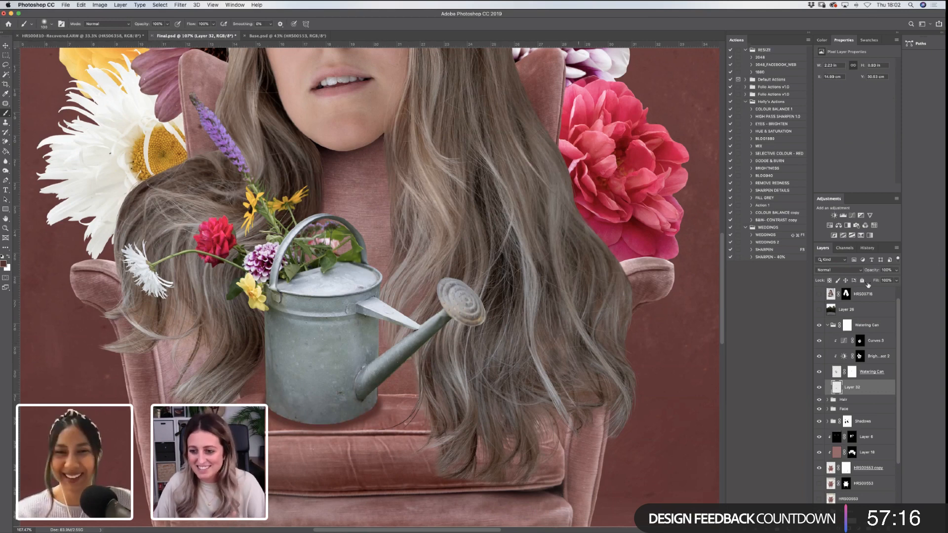
Set the shadow layer's blend mode to Darken and its opacity to 53%
click(838, 271)
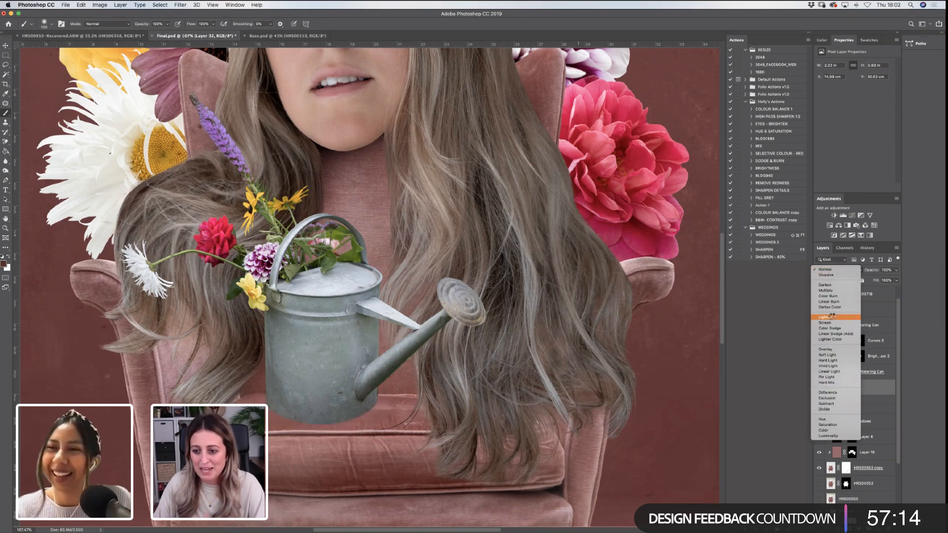
click(832, 286)
click(896, 270)
drag(896, 279, 879, 283)
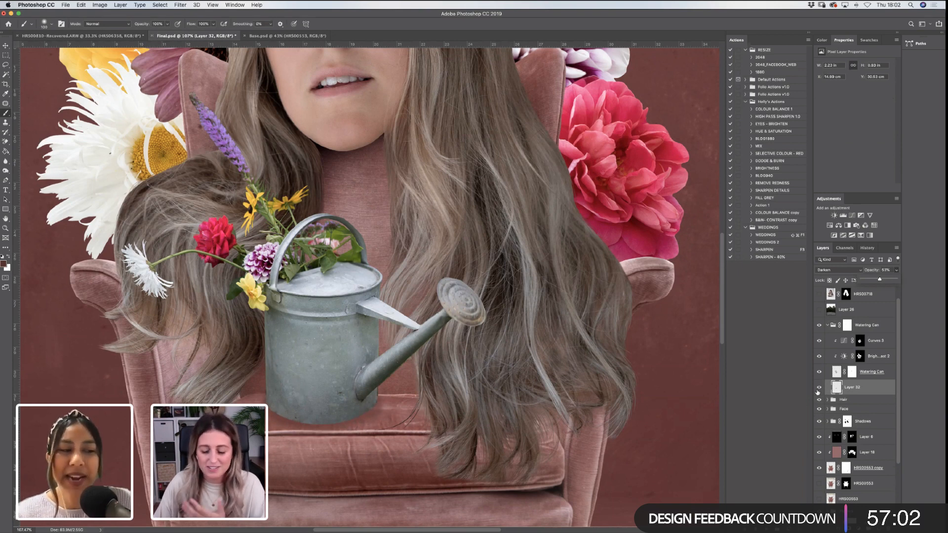
Compare the can with and without its shadow, check the Watering Can group's contents and reselect Layer 32
click(821, 388)
click(820, 388)
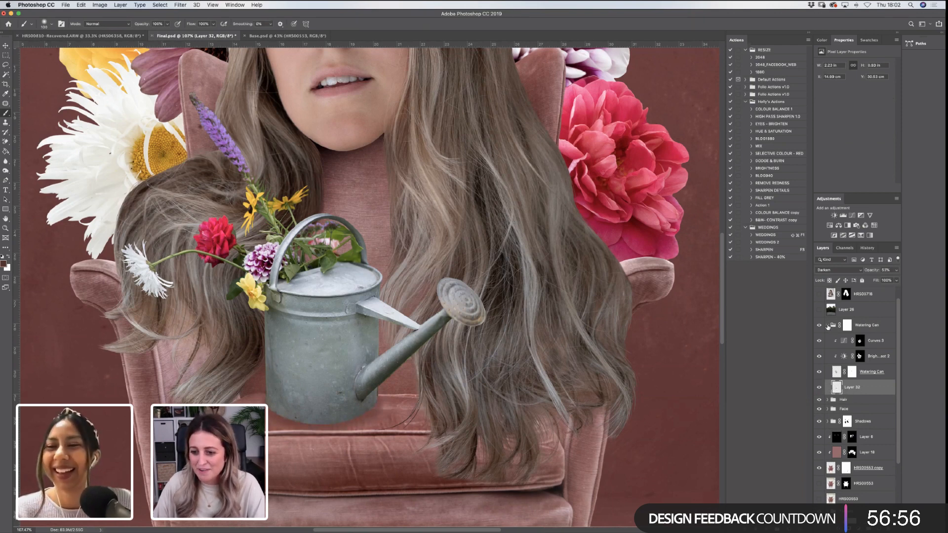
click(827, 325)
click(827, 326)
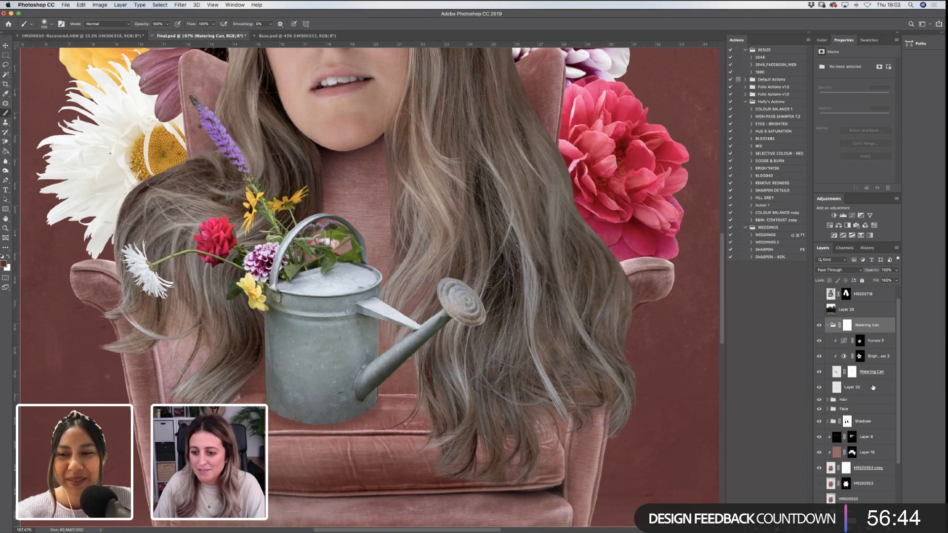
click(840, 388)
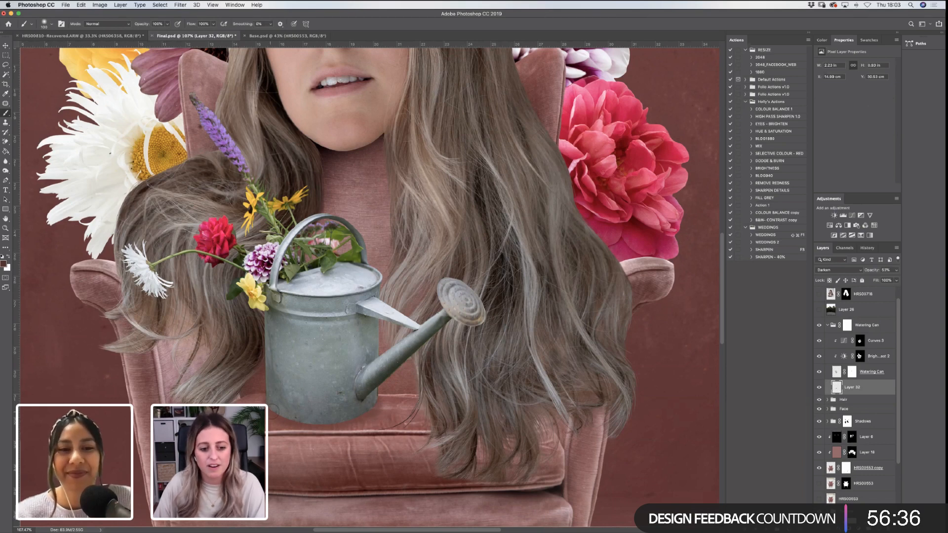
Inspect the watering can's base up close, comparing the seat repeatedly with the shadow layer hidden and shown
click(6, 229)
key(super+0)
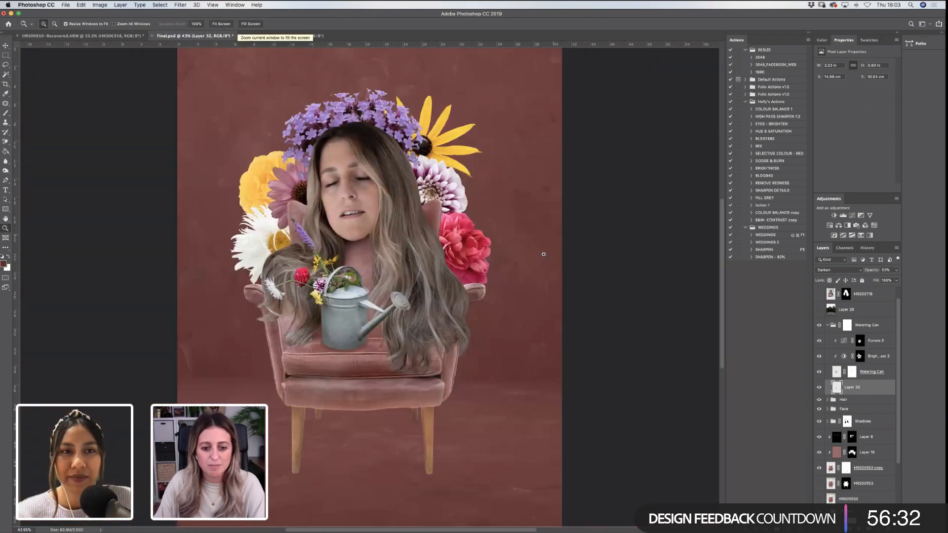
drag(301, 302, 457, 382)
click(819, 388)
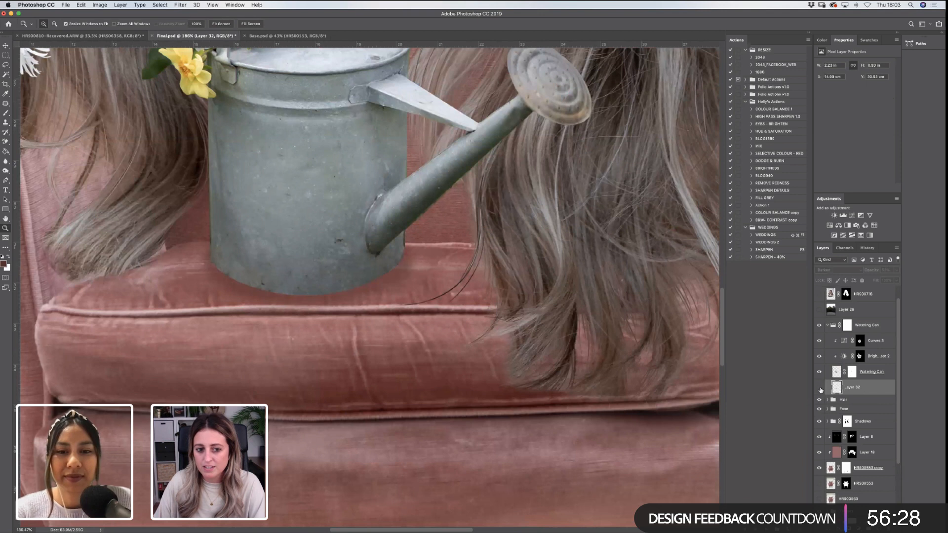
click(819, 389)
click(819, 389)
click(819, 389)
click(819, 389)
click(818, 389)
click(819, 389)
click(819, 389)
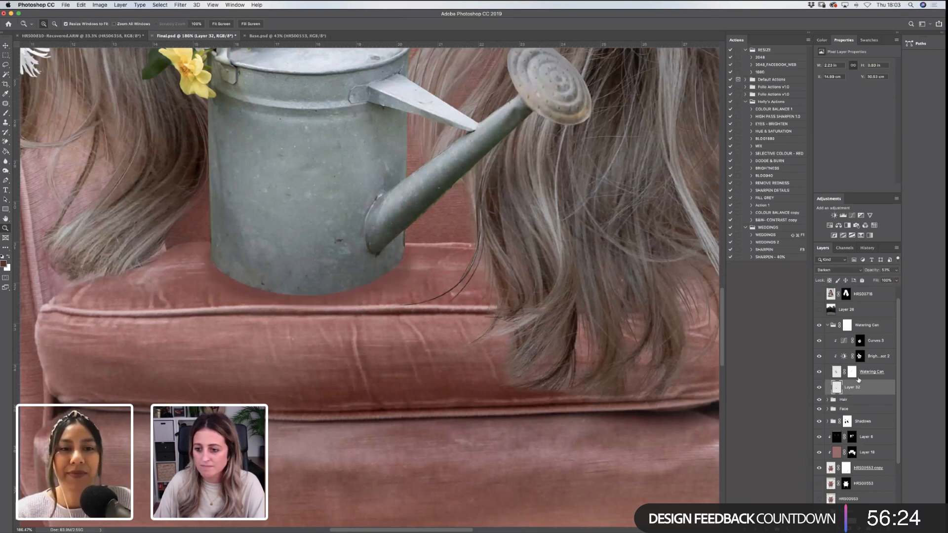
Add a Curves adjustment above Layer 32 that strongly darkens the midtones, and invert its mask to black
click(853, 215)
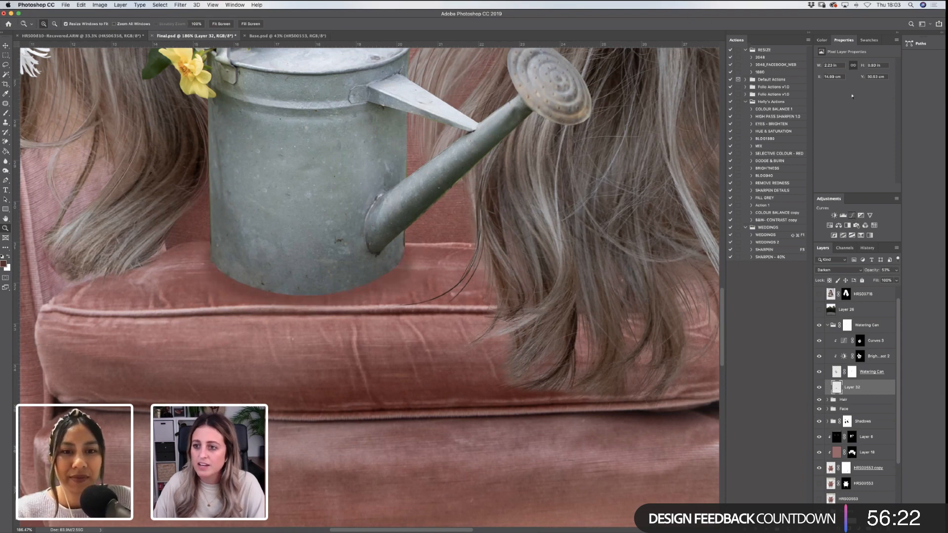
click(859, 111)
drag(858, 111, 868, 122)
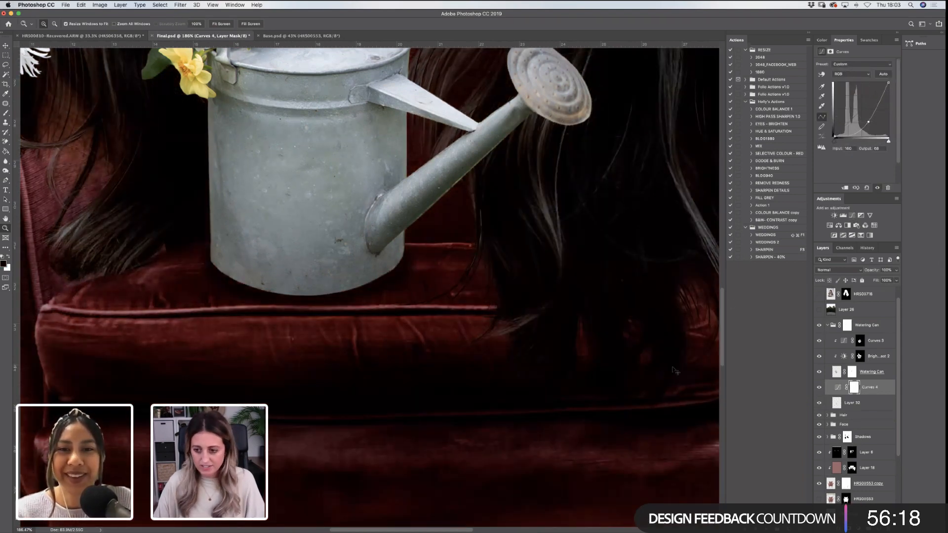
key(ctrl+i)
Paint white on the Curves mask with a soft brush along the watering can's base to reveal the dark contact shadow
key(b)
key(])
key(])
key([)
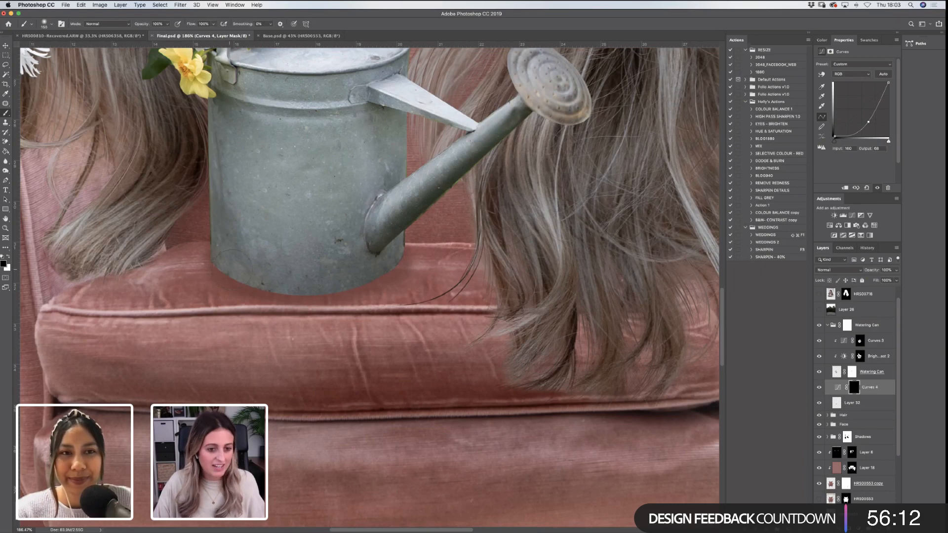
key(x)
drag(260, 269, 327, 276)
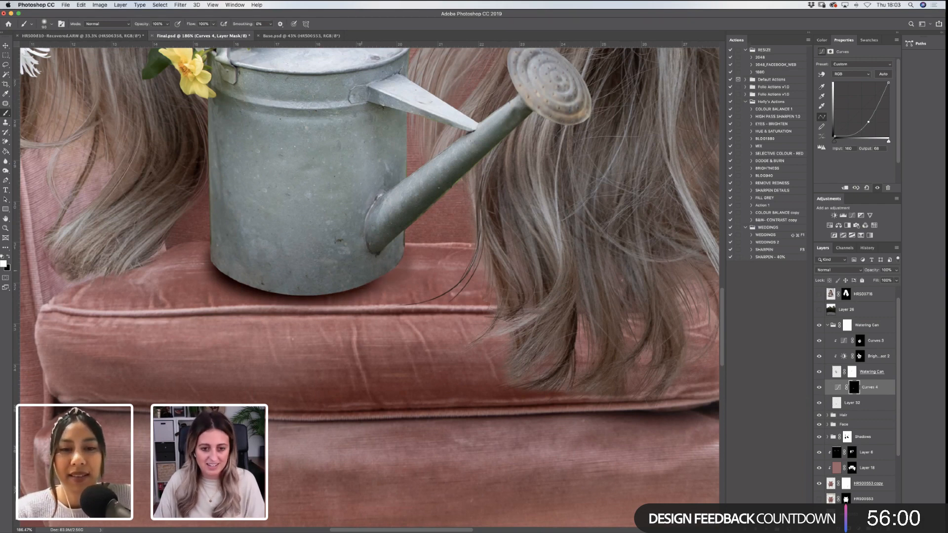
key(bracketright)
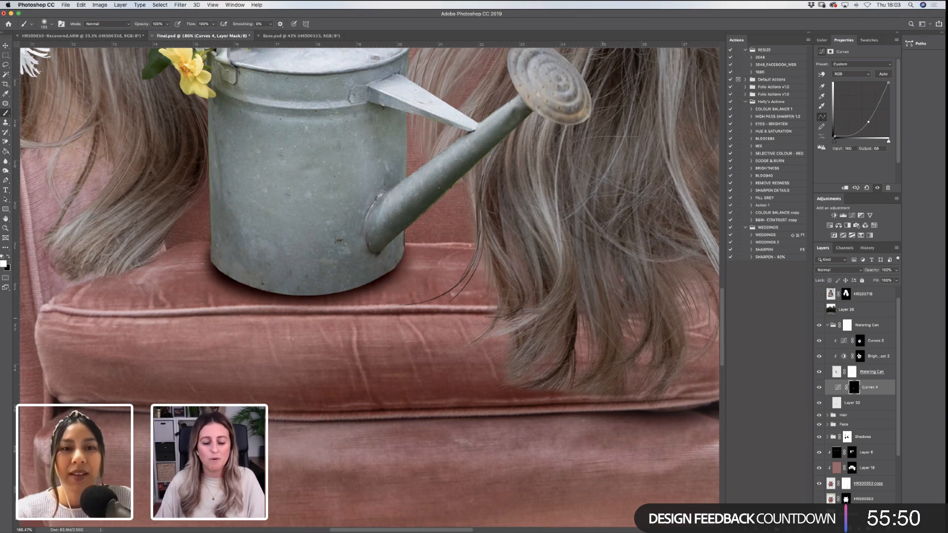
Lower the Curves shadow adjustment's opacity to about 59% while viewing the whole composite
key(z)
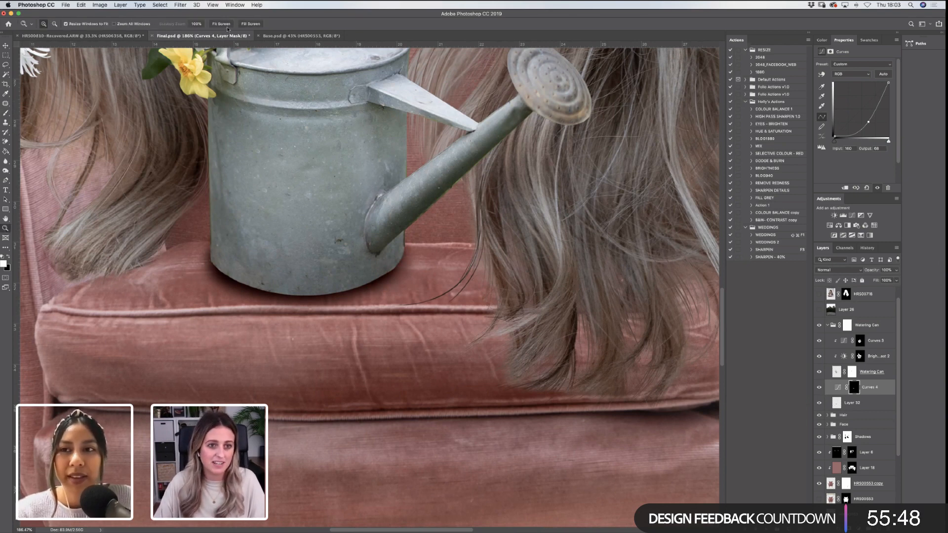
key(super+0)
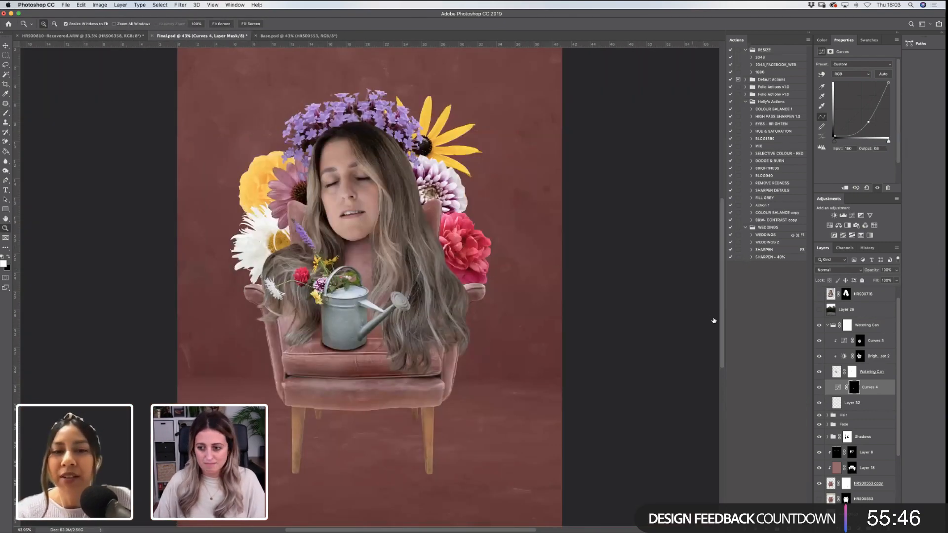
click(896, 271)
click(882, 280)
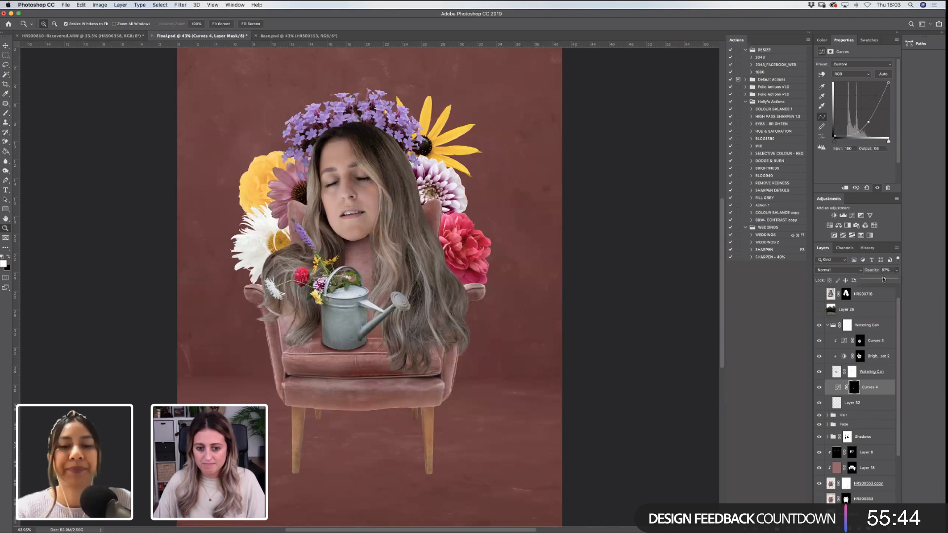
Select Layer 32 and compare the can with this layer hidden and shown, both in full view and up close
click(820, 403)
click(819, 403)
click(858, 402)
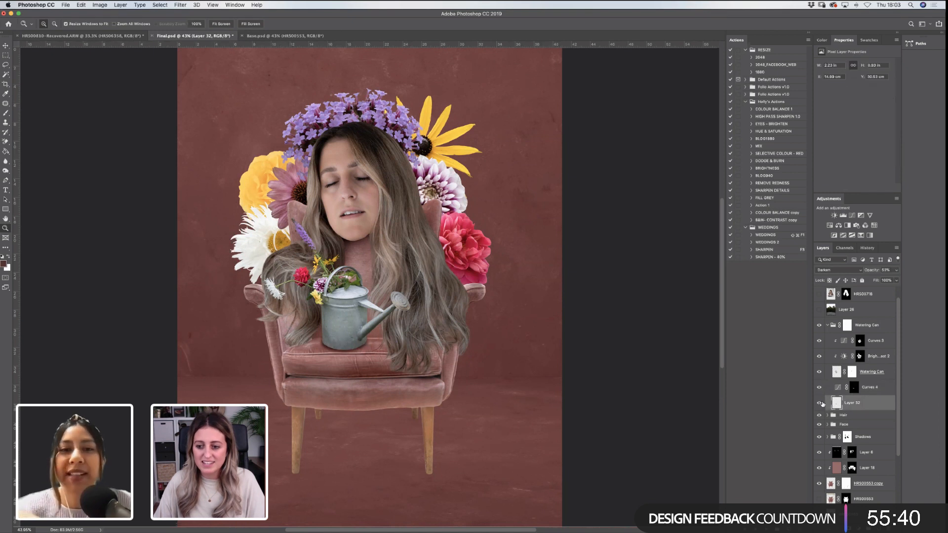
click(819, 403)
click(820, 404)
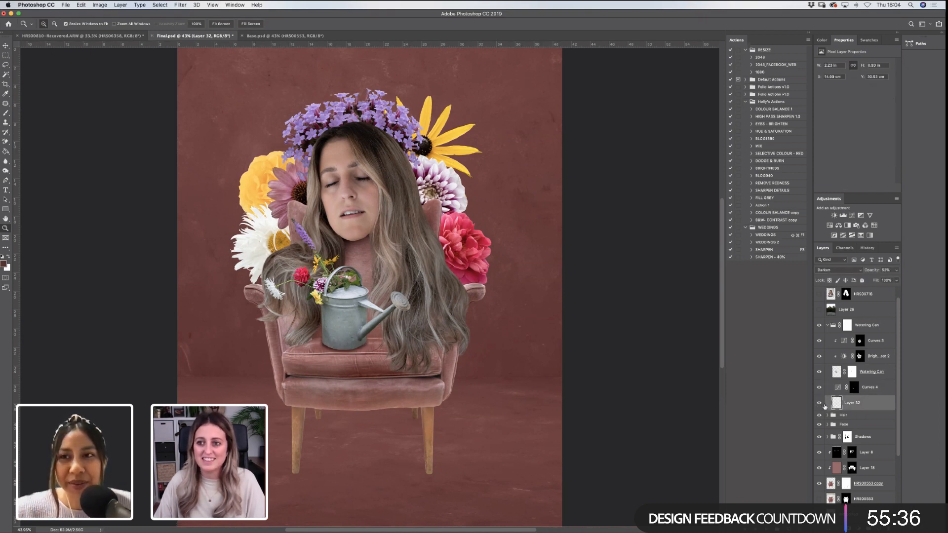
drag(369, 328, 435, 381)
click(820, 404)
click(820, 404)
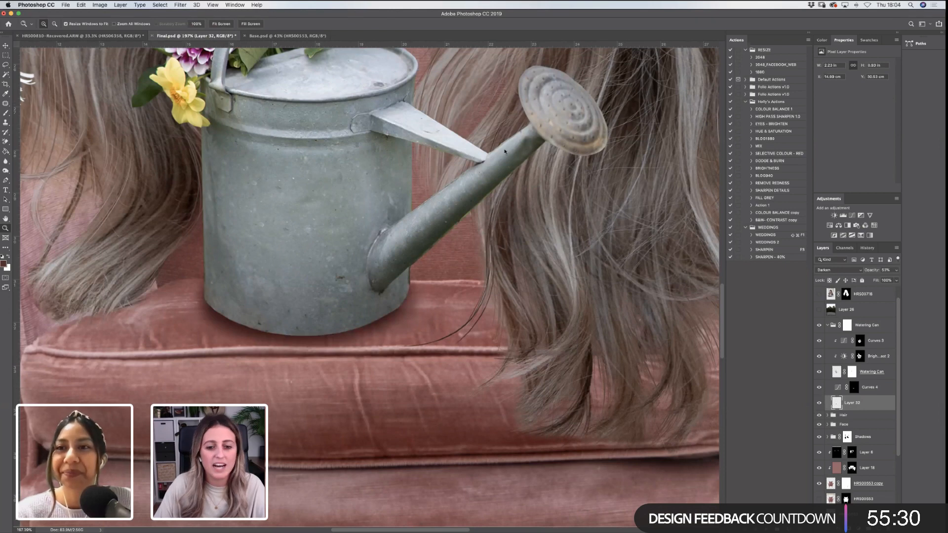
key(super+0)
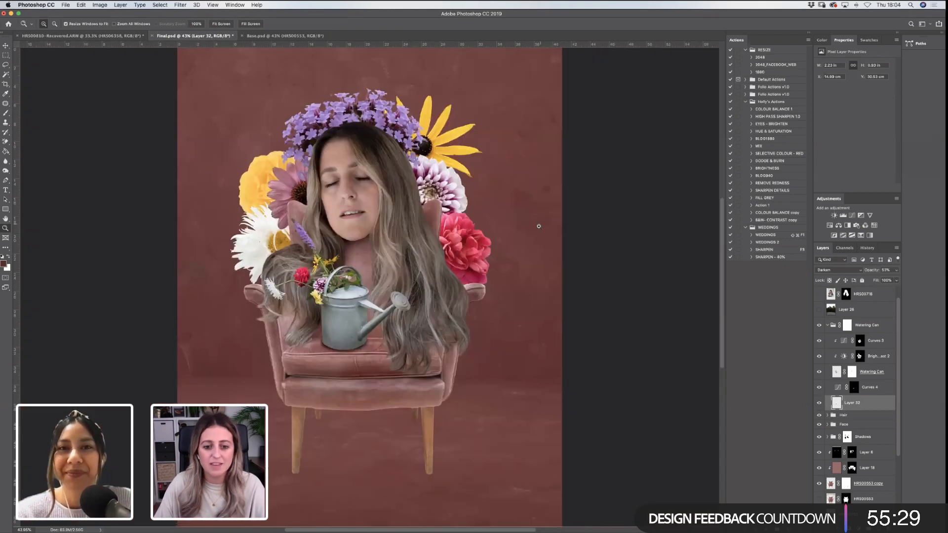
alt+click(391, 226)
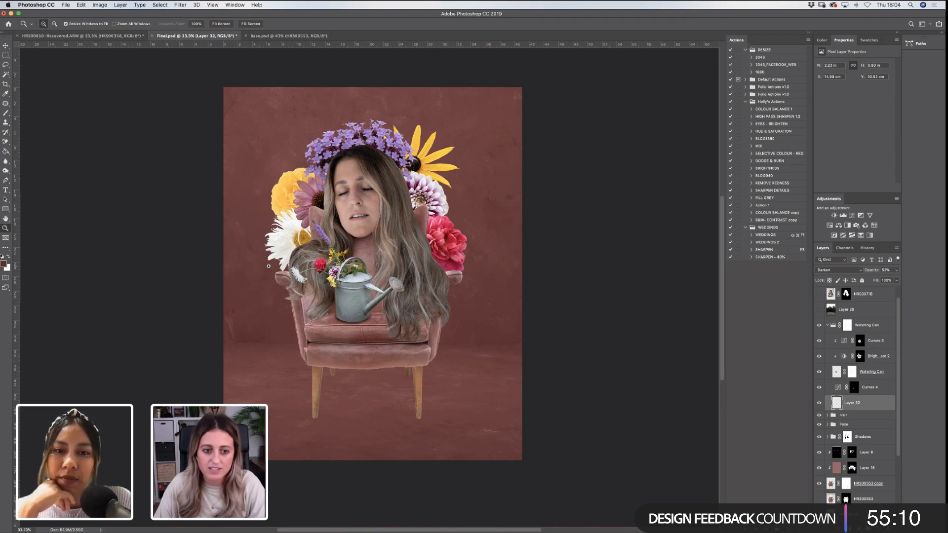
drag(260, 258, 312, 298)
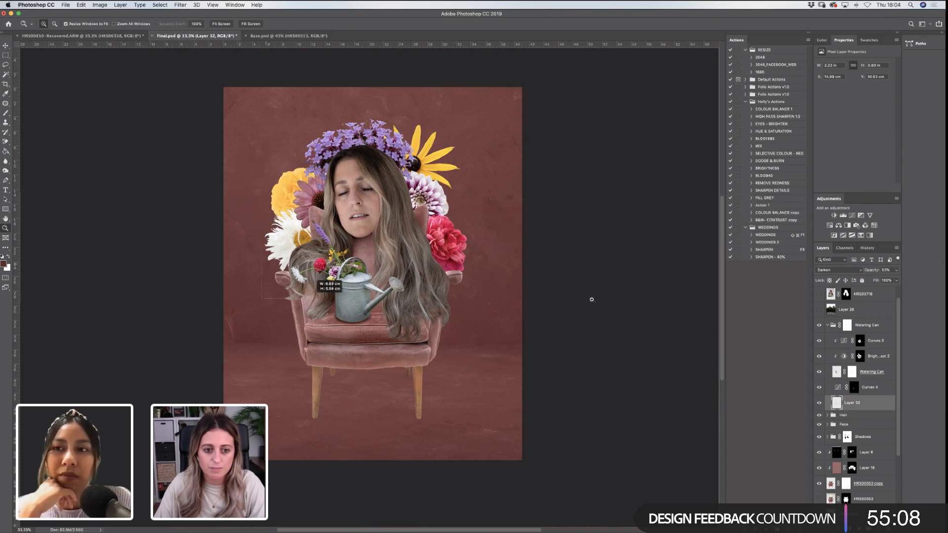
click(221, 24)
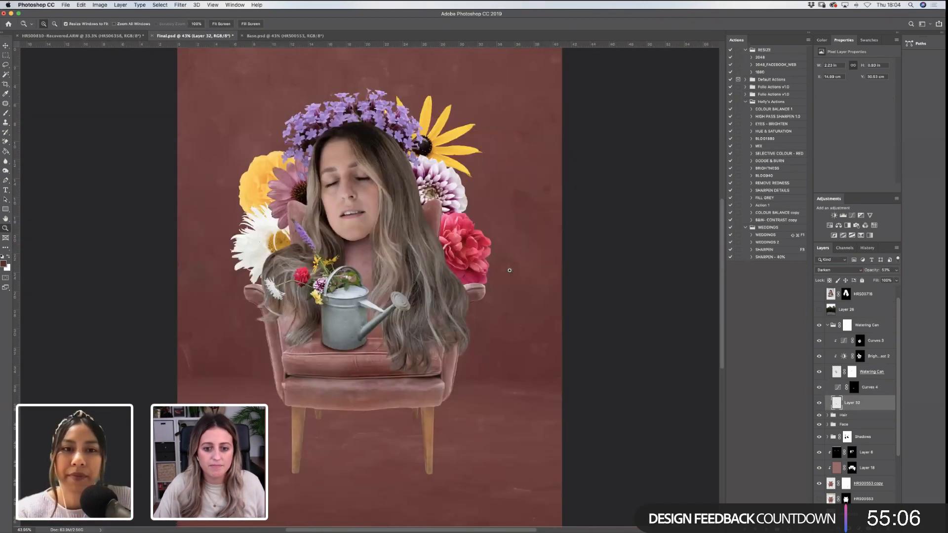
drag(493, 314, 457, 267)
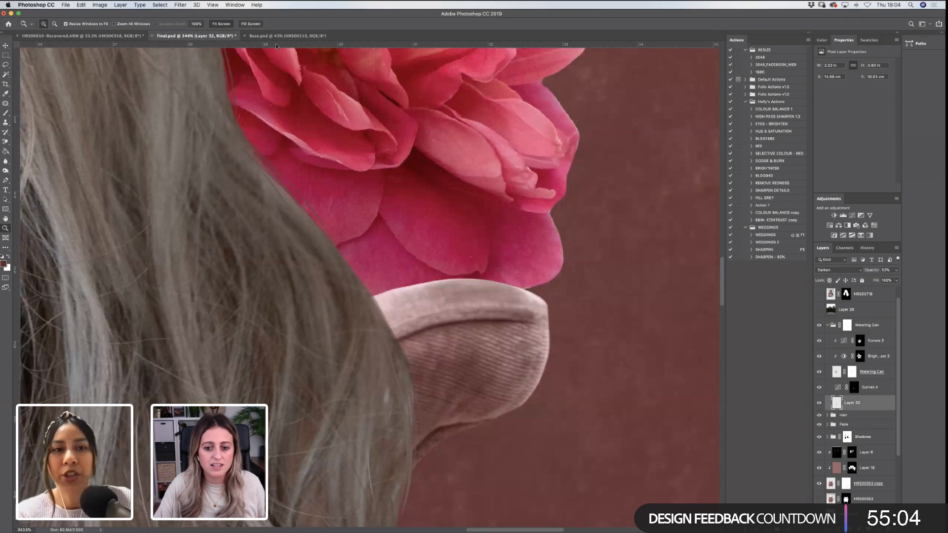
click(221, 23)
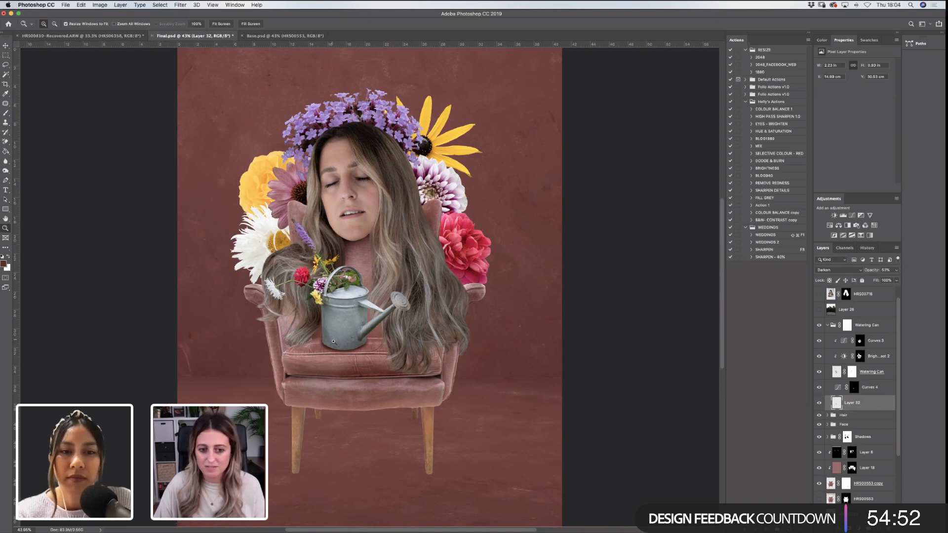
Hide Layer 32 and compare the can's base with the Curves 4 shadow hidden and shown
drag(269, 278, 449, 368)
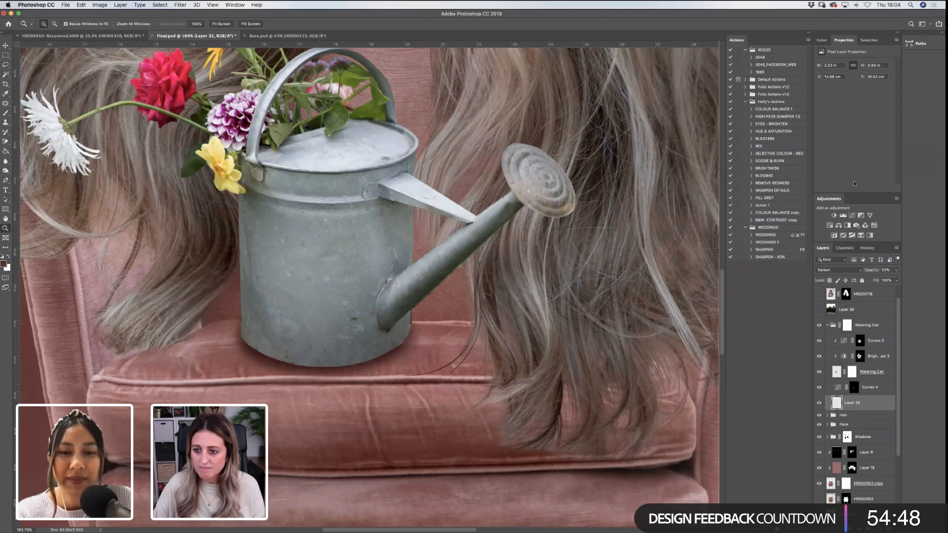
click(820, 388)
click(819, 403)
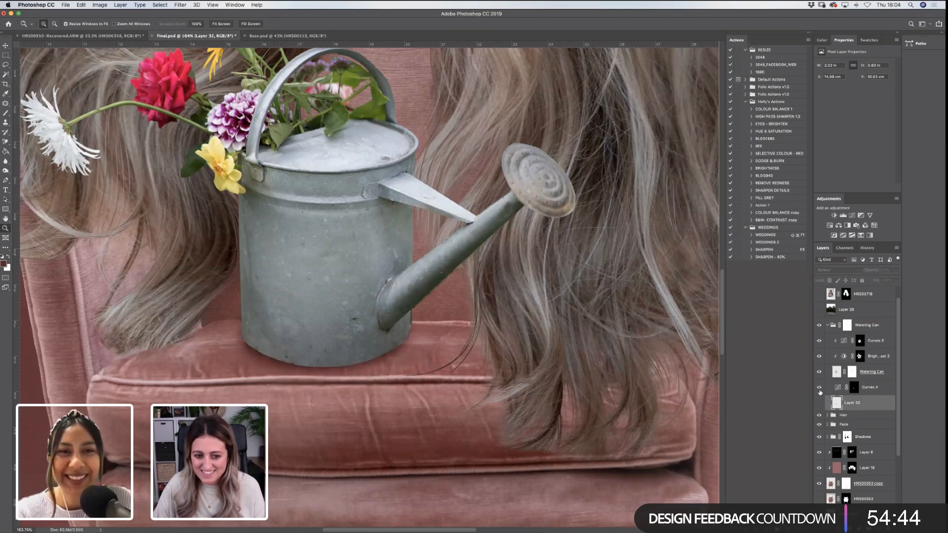
click(820, 389)
click(819, 389)
Add a new layer above Curves 4 and paint a black shadow along the bottom edge of the watering can
click(854, 387)
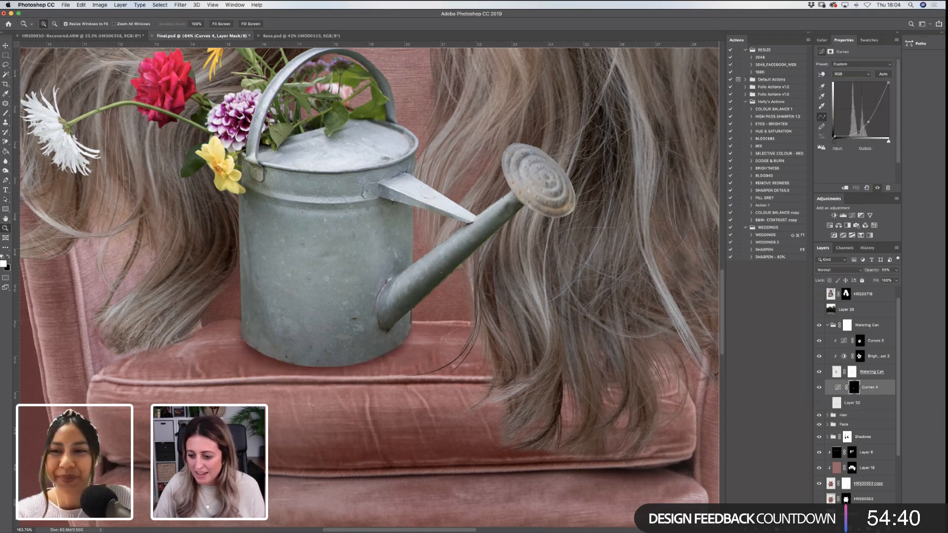
key(super+shift+alt+n)
key(b)
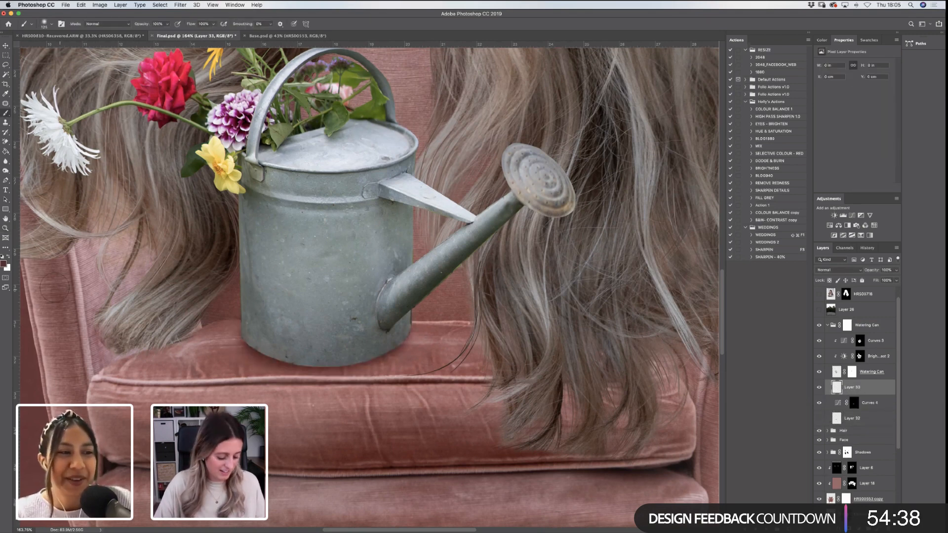
key(d)
key(bracketleft)
key(bracketleft)
click(253, 341)
key(bracketright)
key(bracketright)
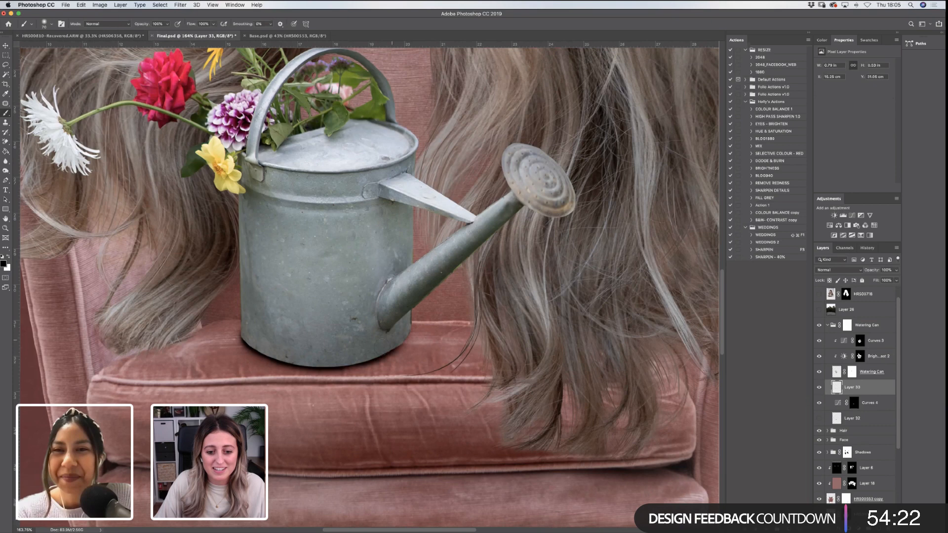
drag(399, 330, 401, 334)
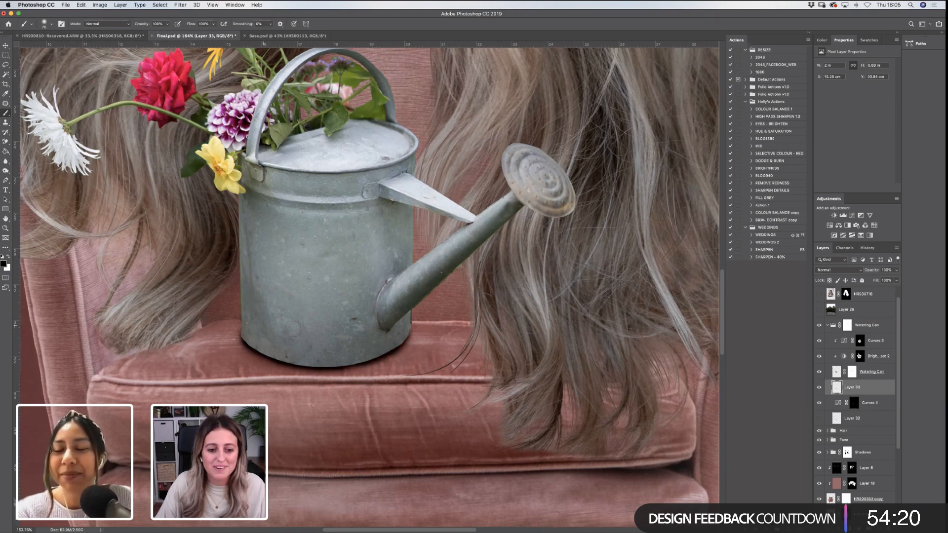
Set the new black shadow layer's opacity to 70% and its blend mode to Overlay
click(897, 270)
drag(893, 281, 885, 281)
click(839, 270)
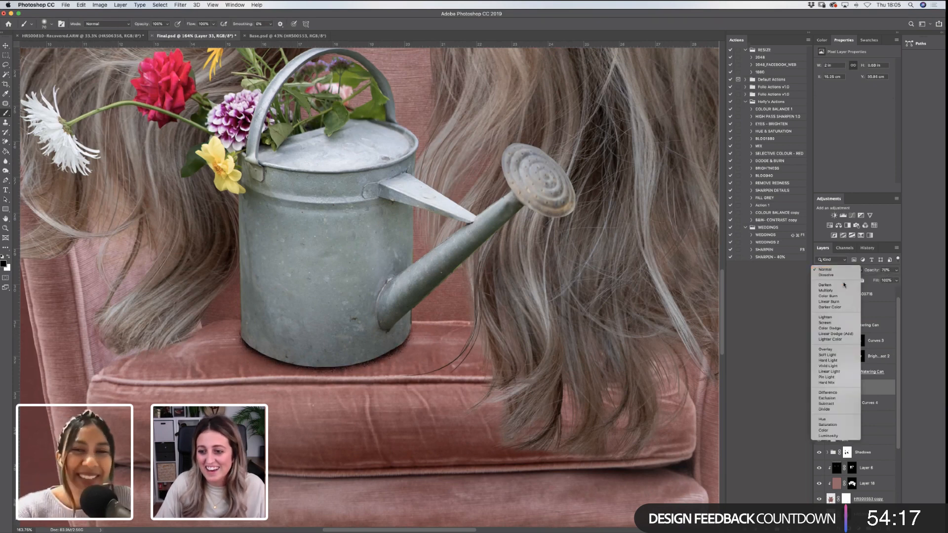
click(834, 349)
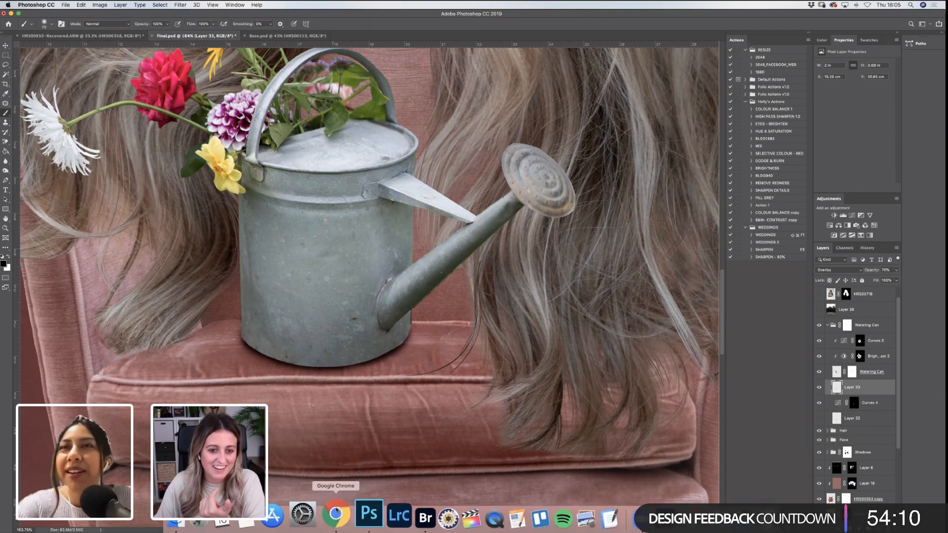
Switch to Chrome, bring up the artist's Instagram profile, and view the post of the figure lying on bananas before closing it
click(331, 514)
click(172, 19)
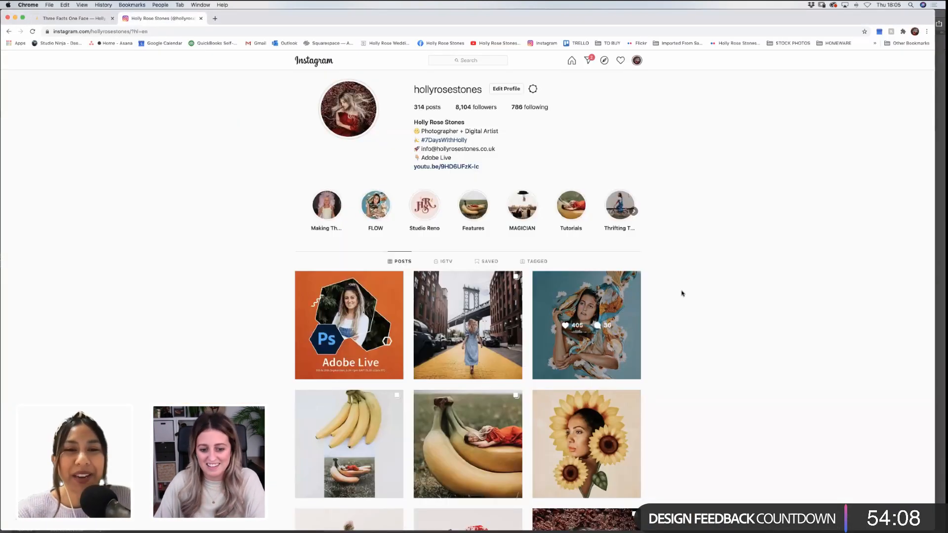
scroll(408, 314, down, 1)
scroll(408, 314, down, 6)
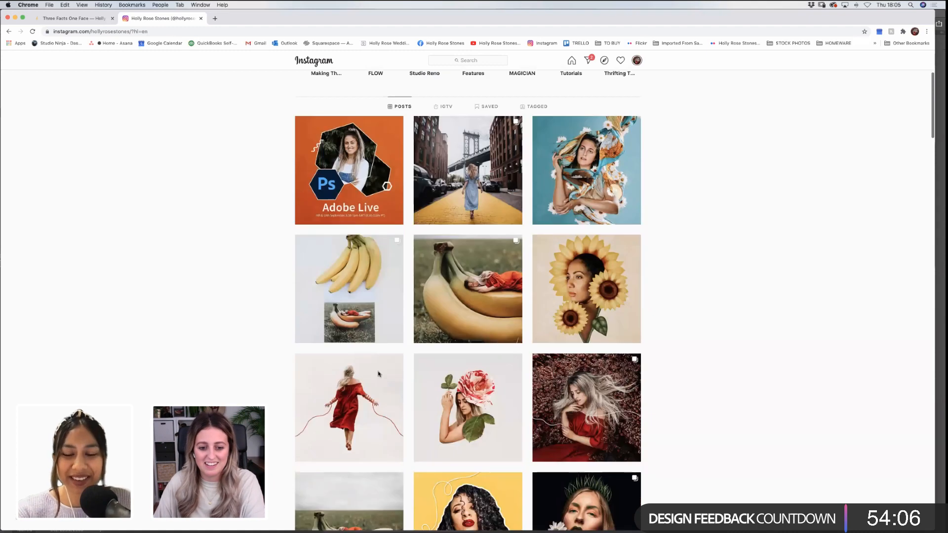
click(398, 344)
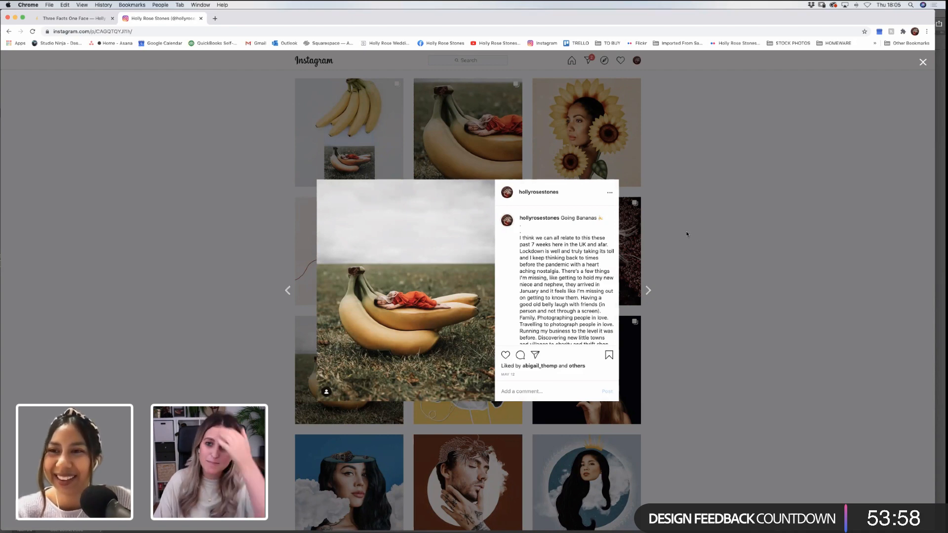
click(690, 235)
Browse the older Instagram posts, open the red pepper composite, and return to Photoshop
scroll(642, 268, down, 14)
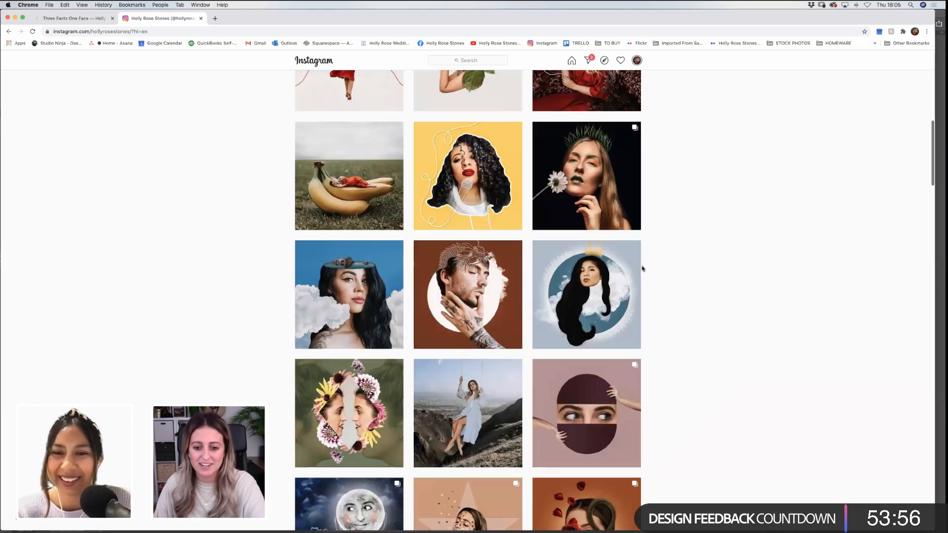
scroll(642, 268, down, 13)
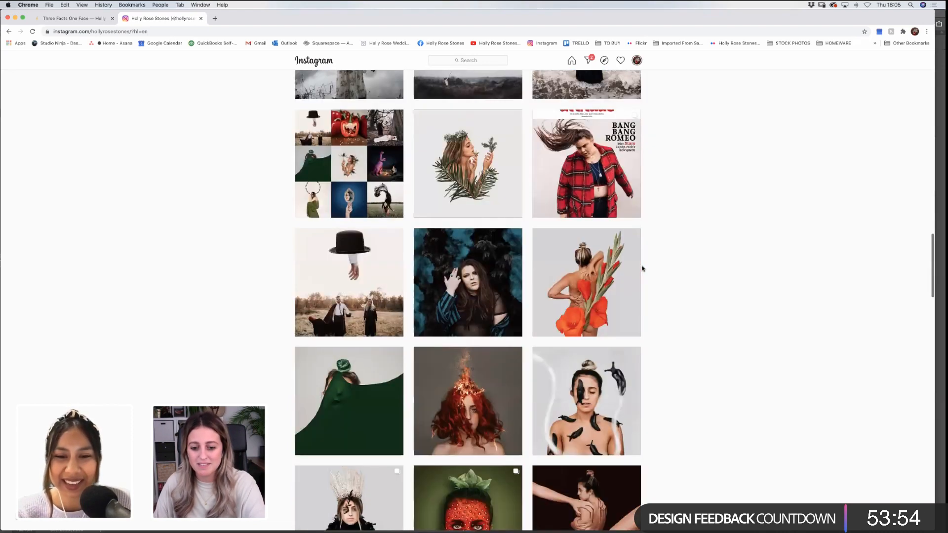
scroll(642, 268, down, 15)
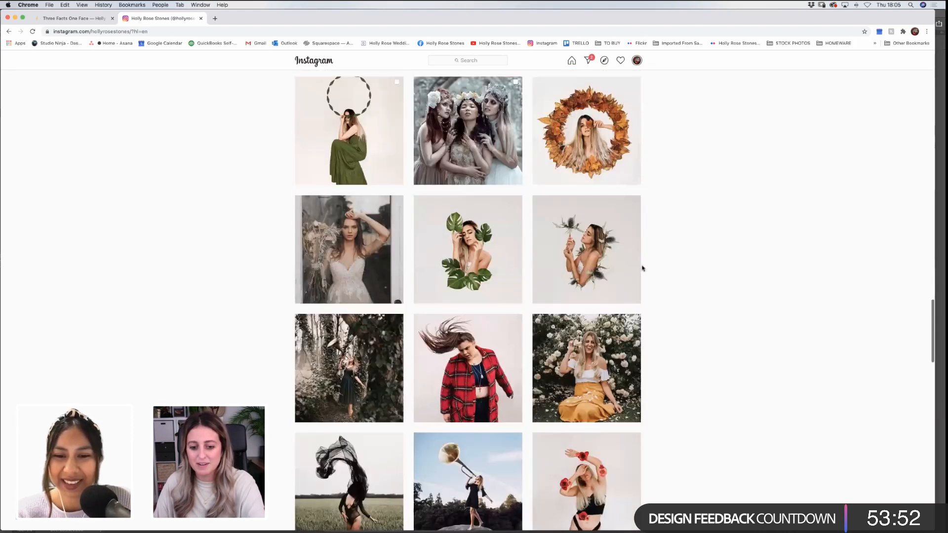
scroll(473, 340, down, 4)
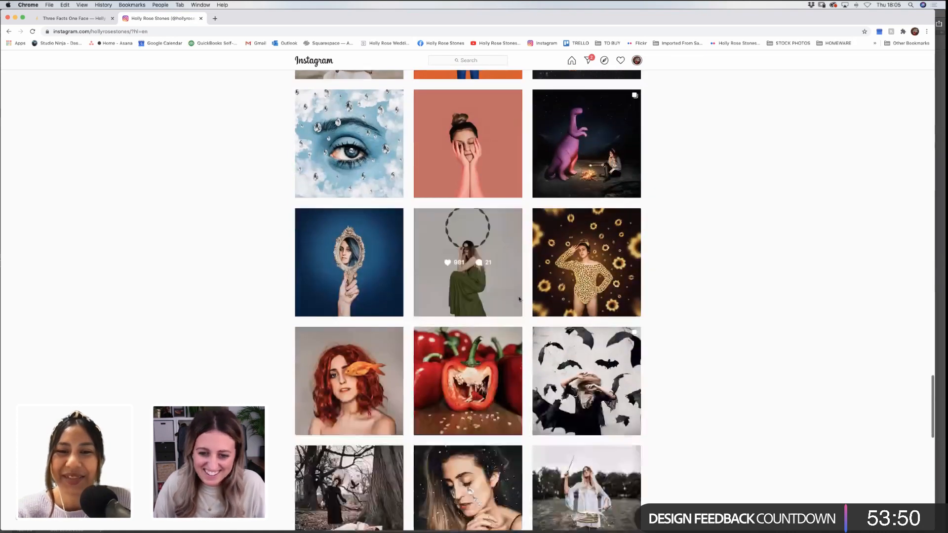
click(520, 303)
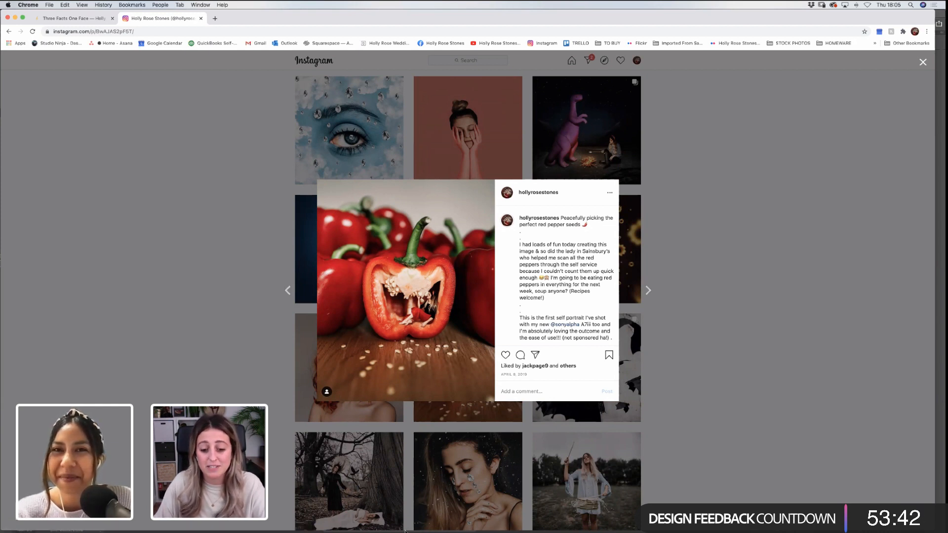
mouse_move(383, 532)
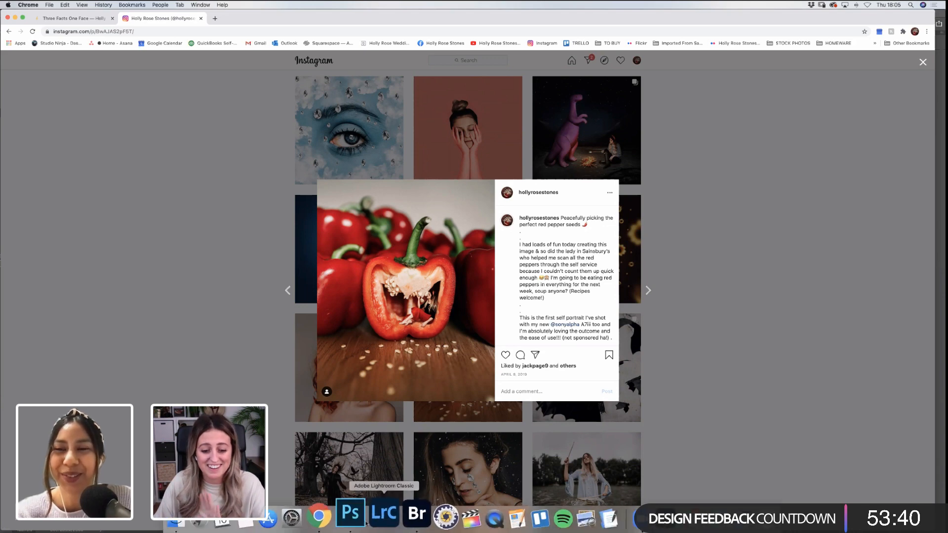
click(357, 518)
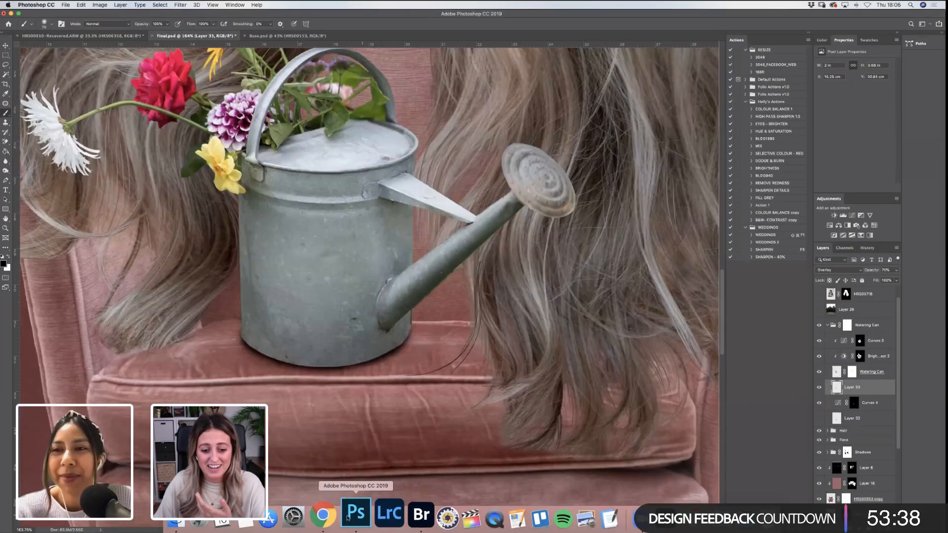
Return to the red pepper composite post in Chrome, read through its caption, and switch back to Photoshop
click(350, 516)
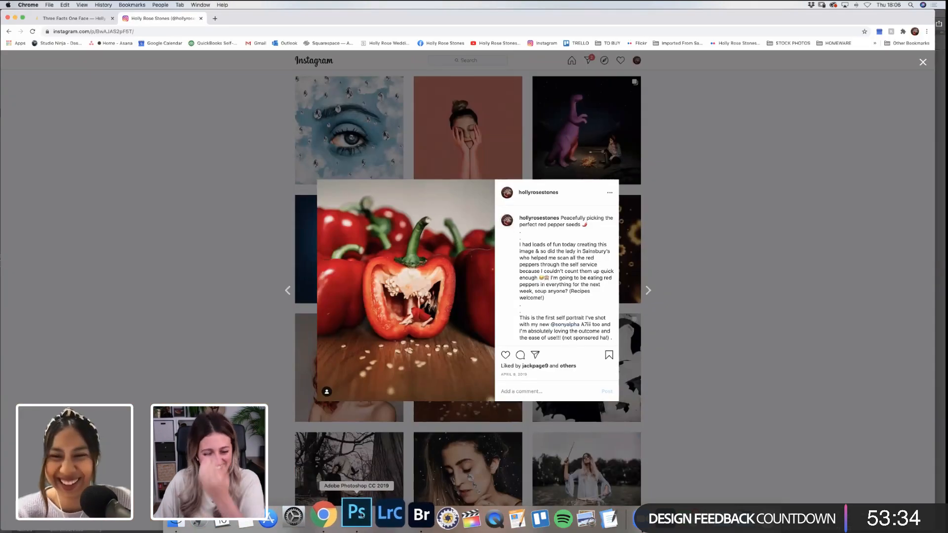
click(361, 515)
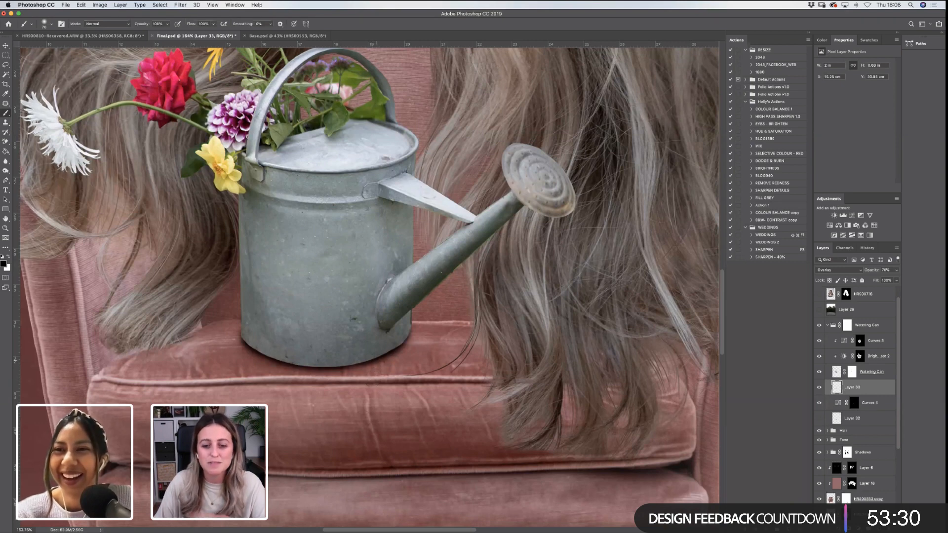
click(334, 513)
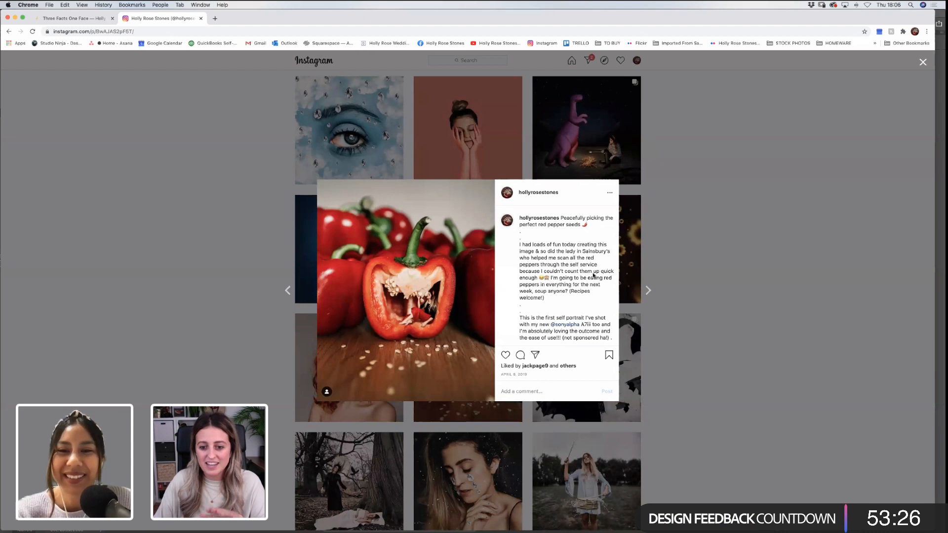
scroll(583, 278, down, 4)
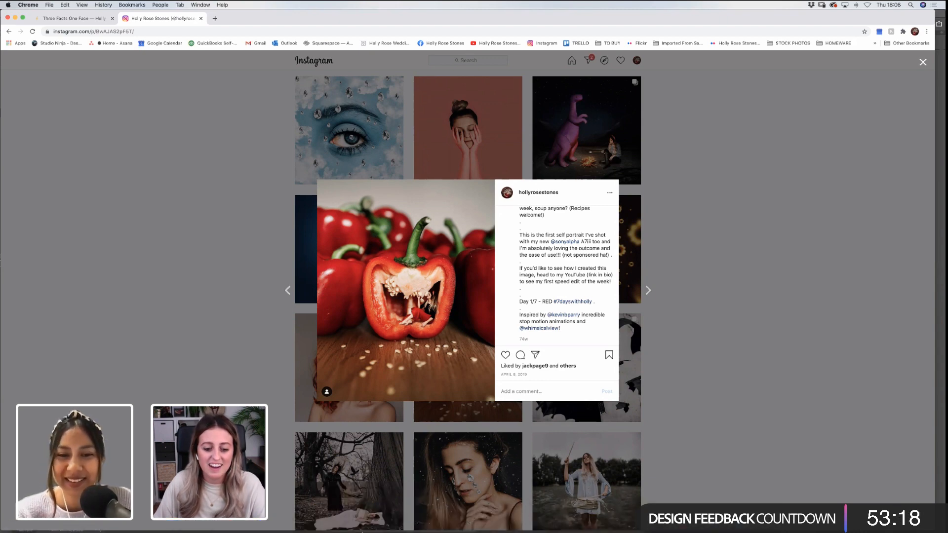
click(355, 514)
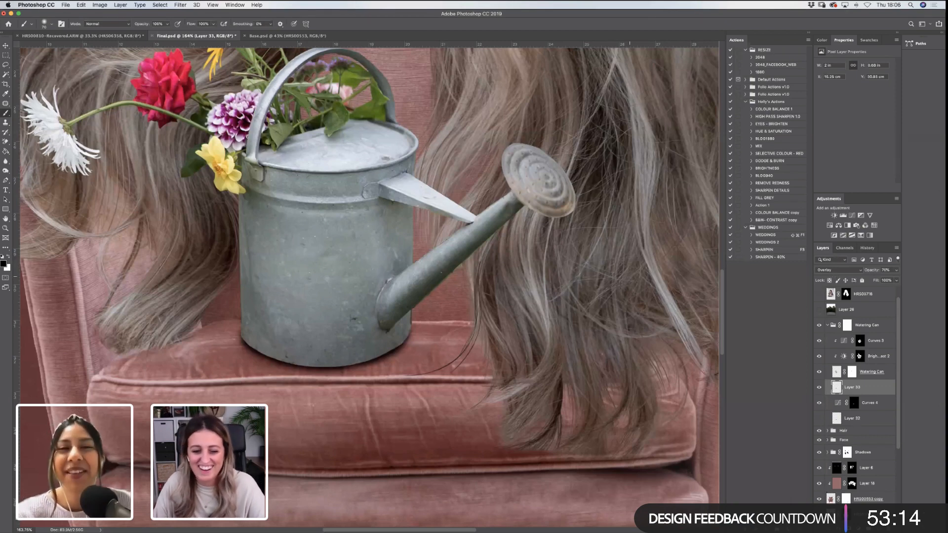
Lower the opacity of the Overlay shadow on Layer 33 to 28%, judging it against the whole image and close up
click(6, 229)
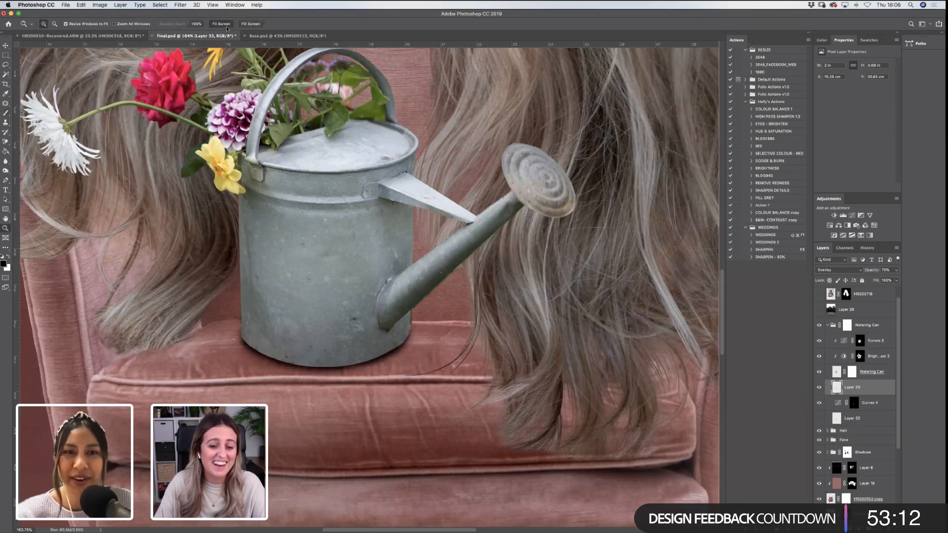
click(221, 24)
drag(894, 276, 869, 280)
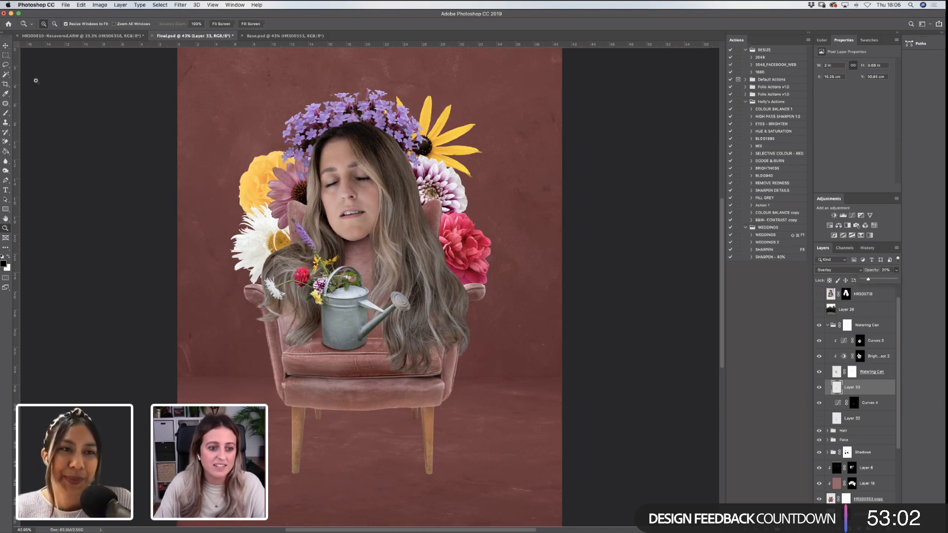
drag(248, 228, 447, 373)
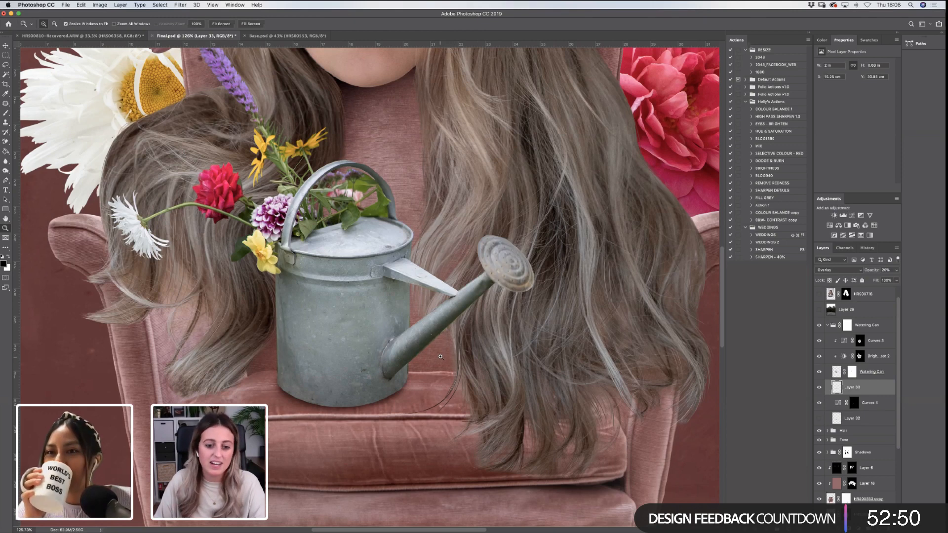
drag(868, 280, 873, 280)
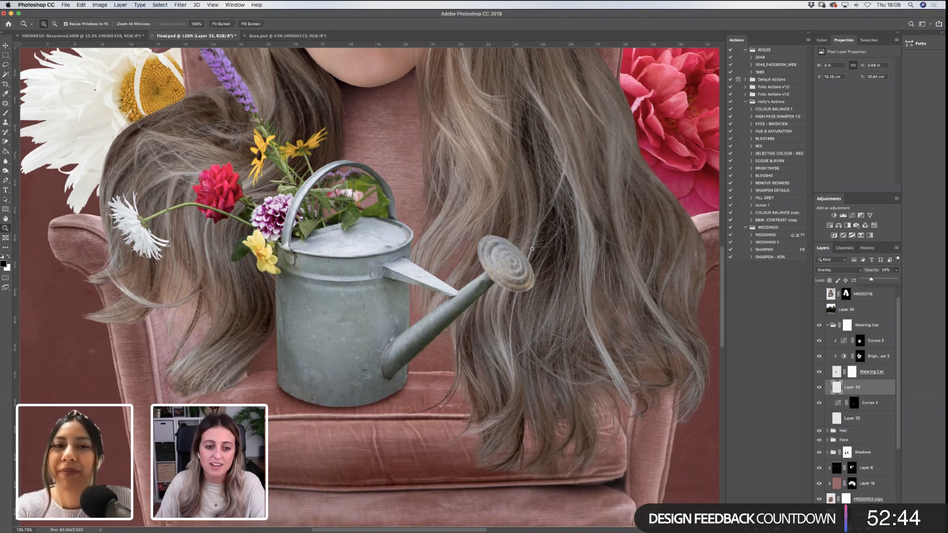
click(222, 24)
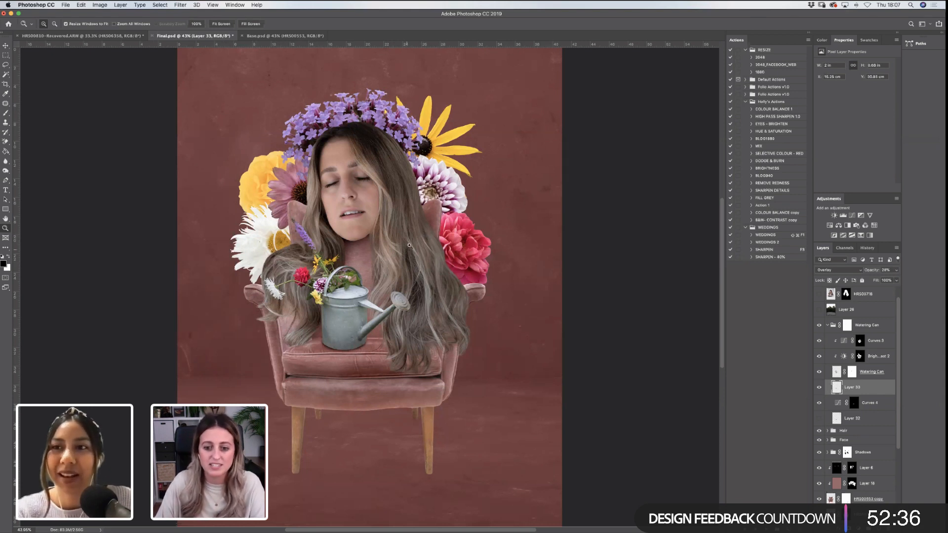
Compare the full image with and without Layer 33 and Layer 32, leaving both shadow layers visible
click(819, 388)
click(819, 388)
click(820, 419)
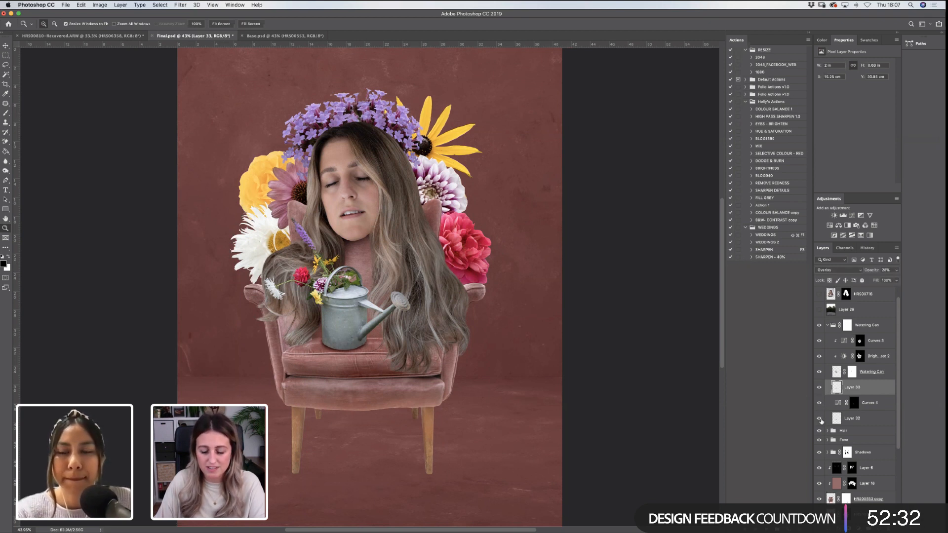
click(819, 420)
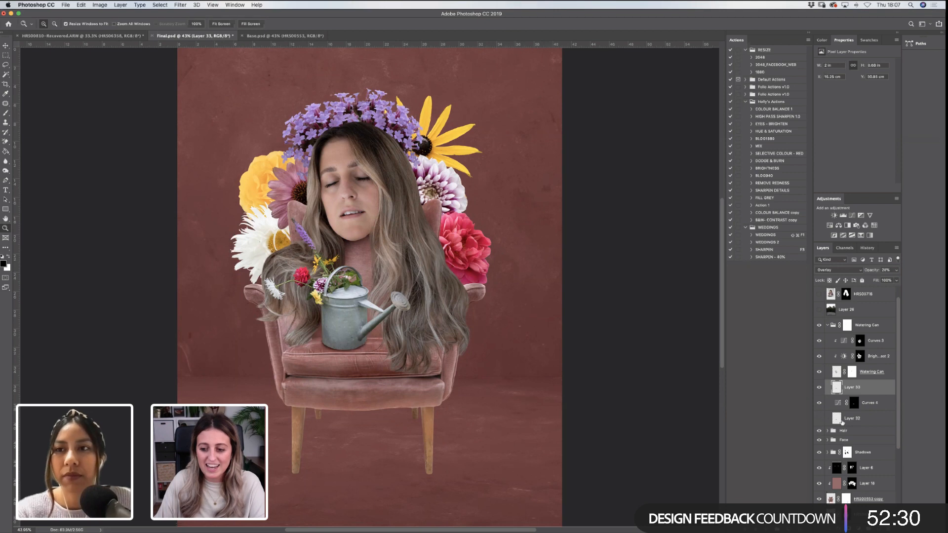
click(819, 419)
click(820, 389)
click(820, 388)
Set the opacity of Layer 33 to 30% while viewing the watering can's base close up
drag(287, 275, 450, 394)
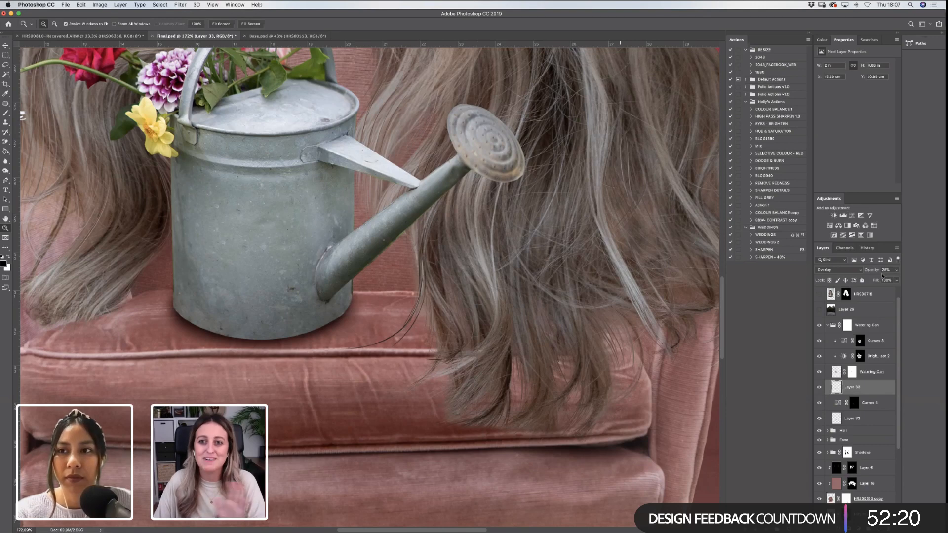
click(896, 271)
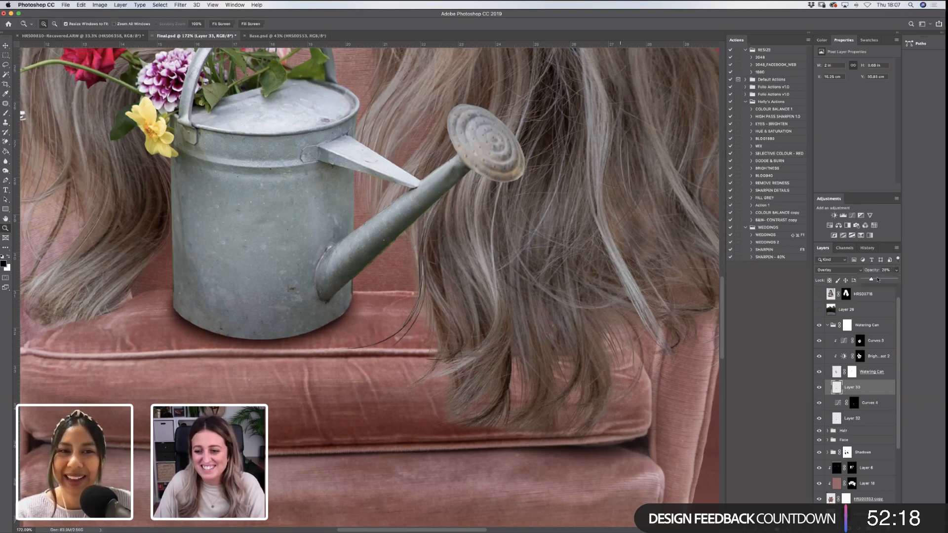
drag(873, 281, 872, 280)
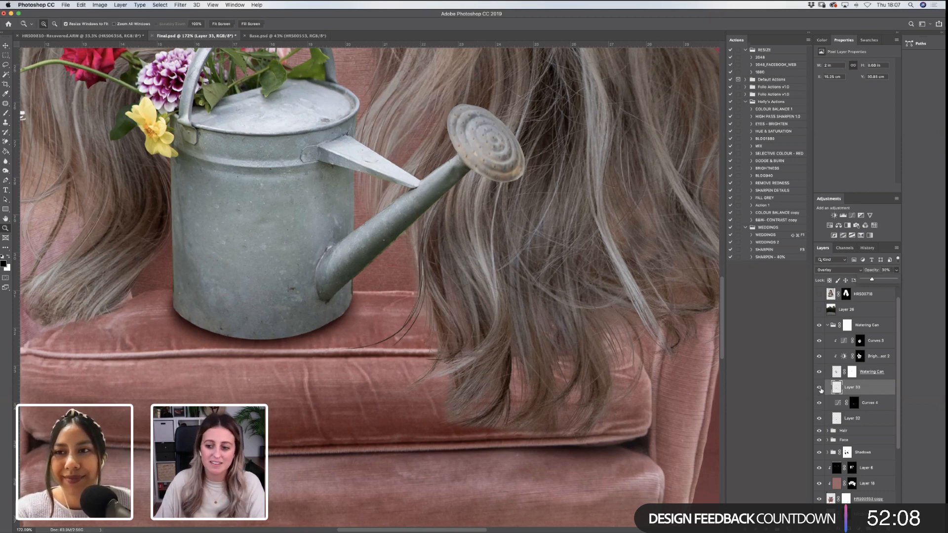
Toggle the visibility of Layer 33 and Layer 32 to examine each shadow's effect beneath the watering can
scroll(899, 393, down, 3)
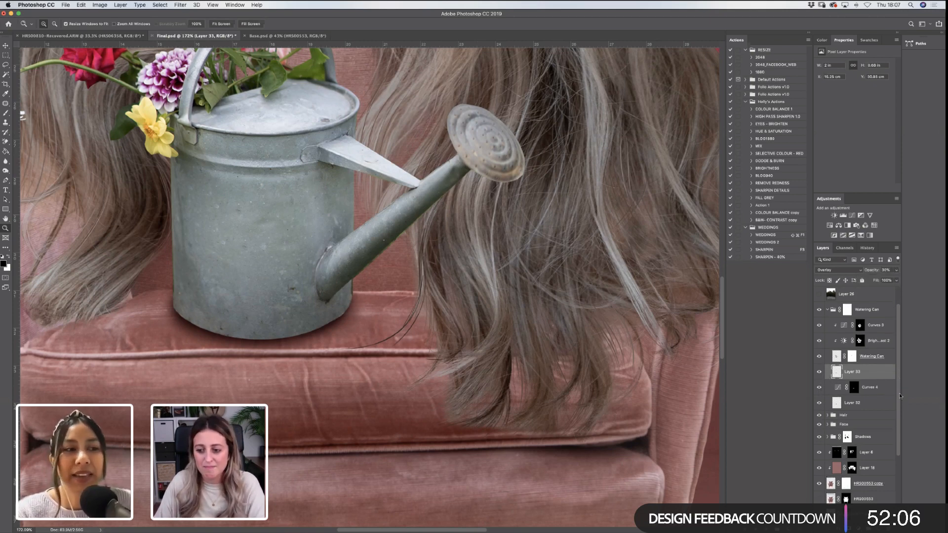
scroll(895, 395, up, 1)
click(820, 358)
click(820, 359)
click(819, 387)
click(820, 388)
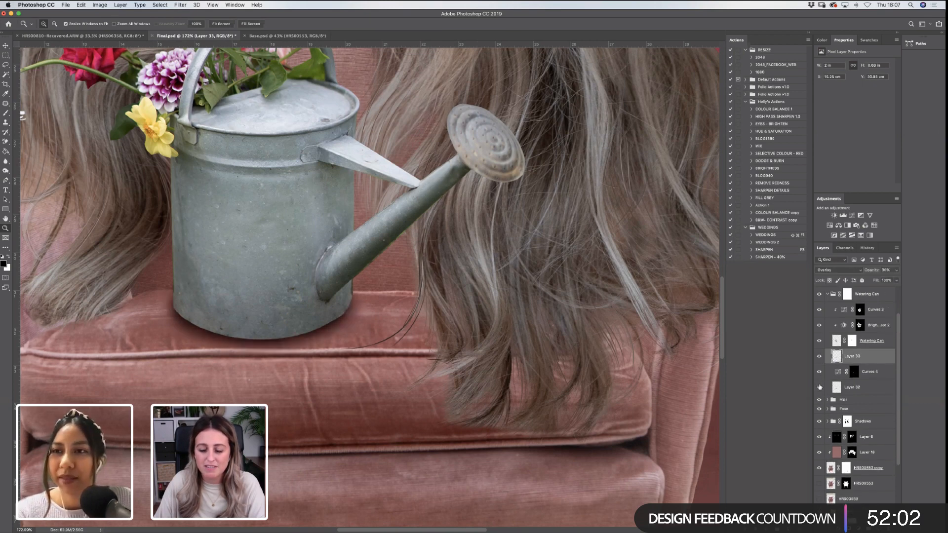
click(820, 388)
click(820, 388)
click(820, 388)
click(820, 388)
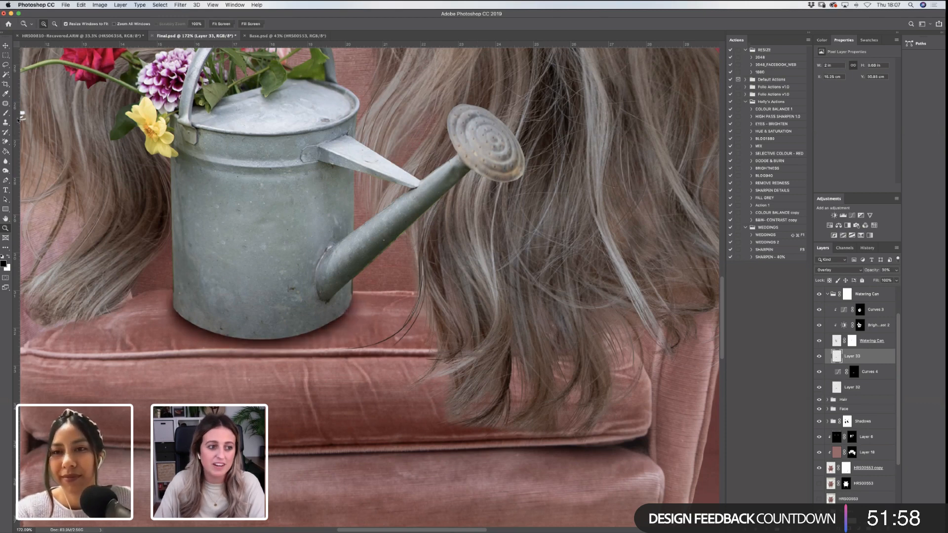
Add a Curves adjustment layer above Curves 3, pull its midpoint down to darken, and invert its mask to black
click(11, 114)
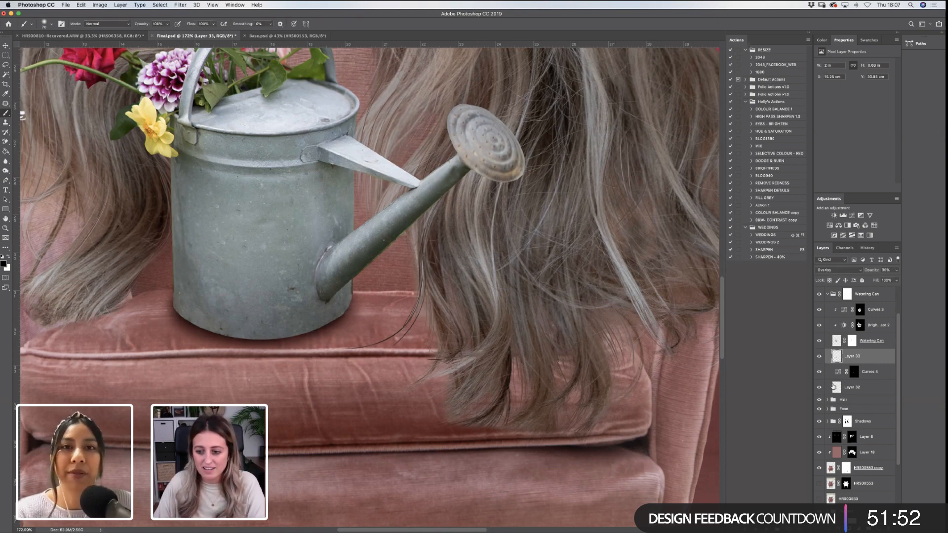
click(872, 311)
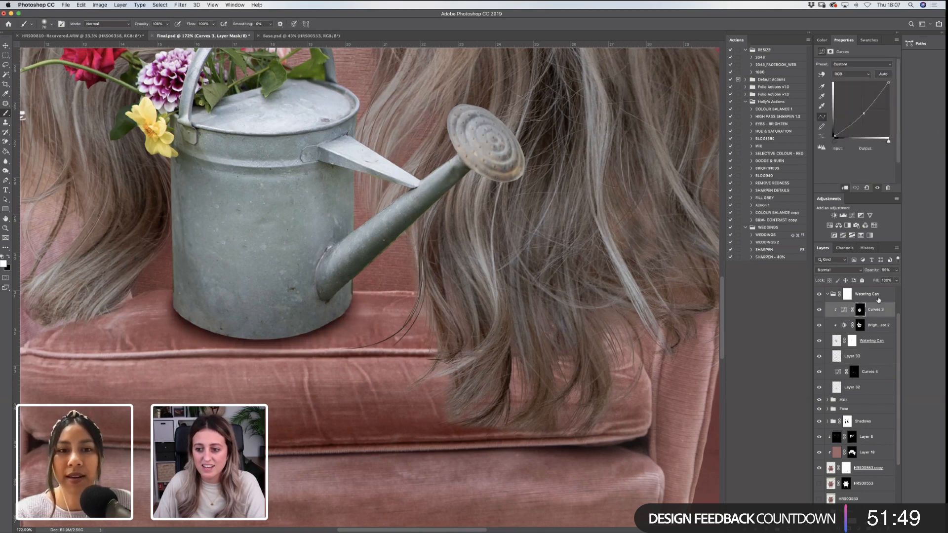
click(853, 216)
drag(863, 109, 867, 118)
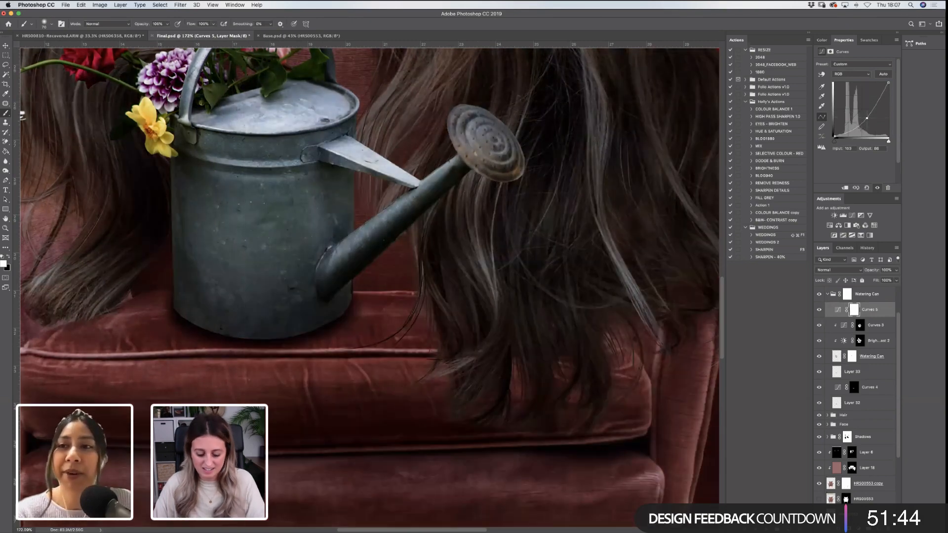
key(super+i)
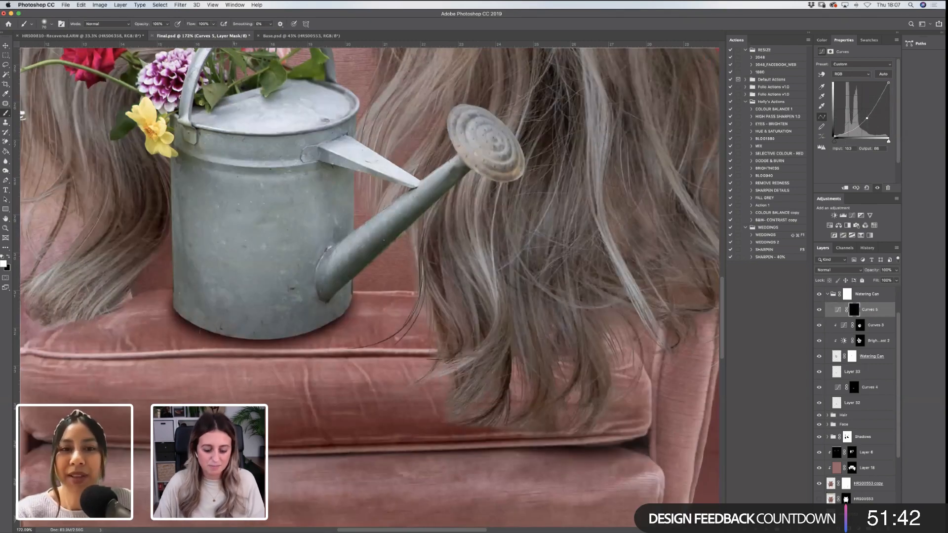
Clip the new Curves layer directly above the Watering Can layer and paint its mask white along the can's base with a larger brush
key(bracketright)
key(bracketright)
key(bracketright)
click(171, 325)
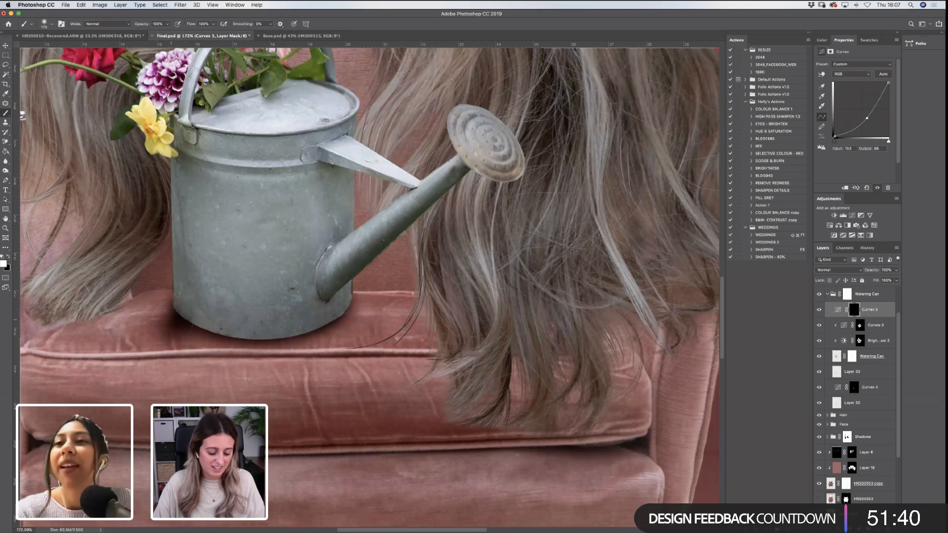
key(super+z)
drag(850, 309, 844, 345)
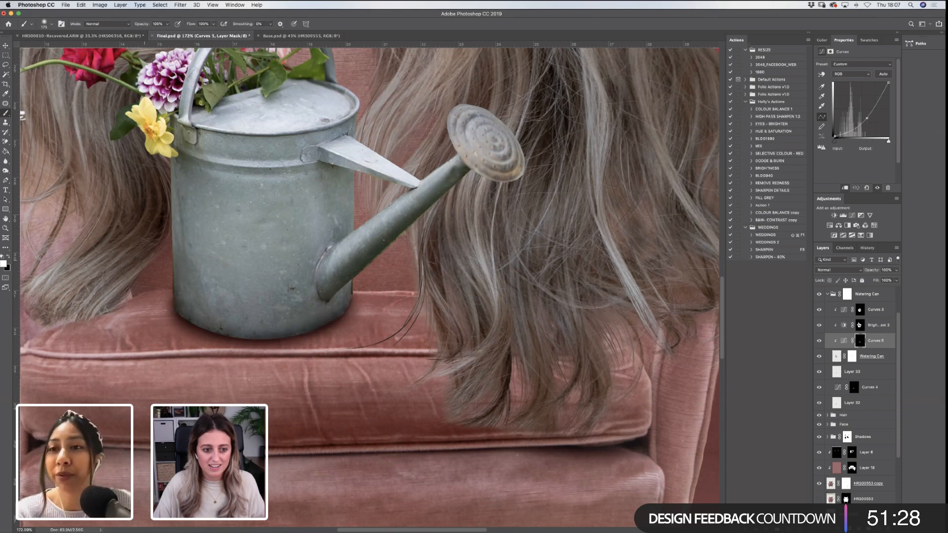
Fit the whole image in view and compare the watering can with and without the Curves 5 darkening
key(z)
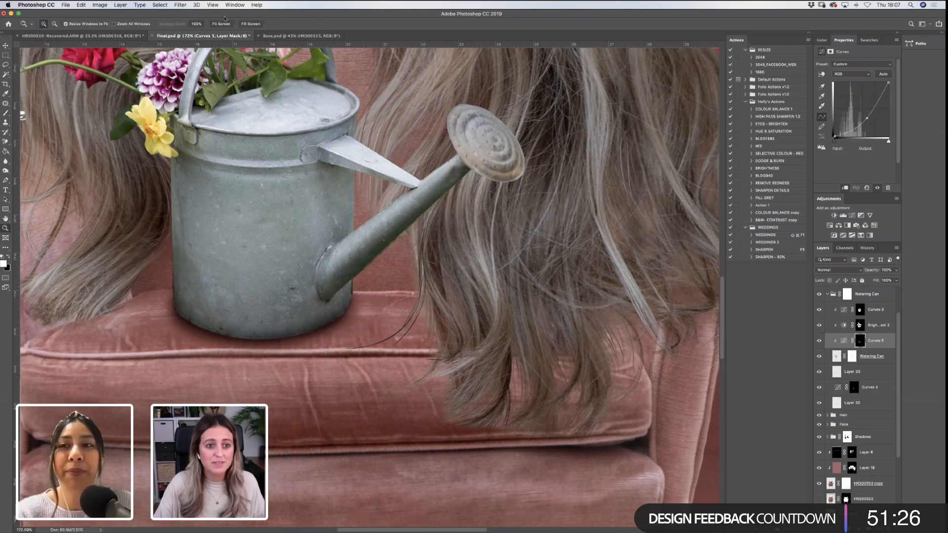
key(super+0)
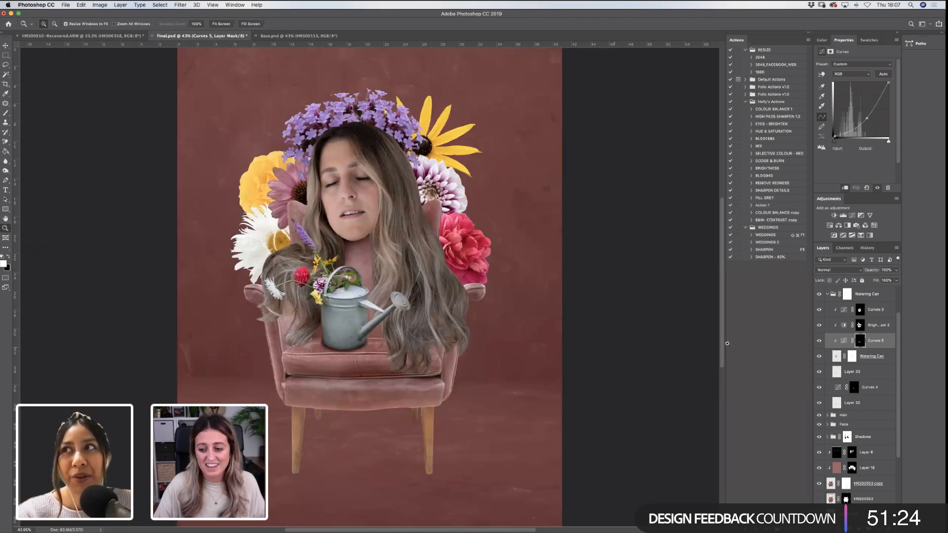
click(821, 343)
click(822, 343)
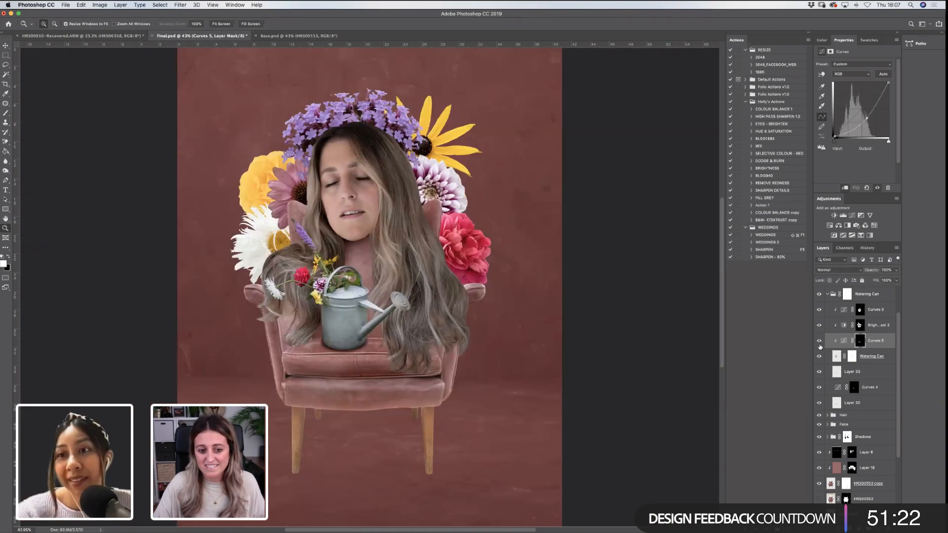
click(821, 342)
click(821, 343)
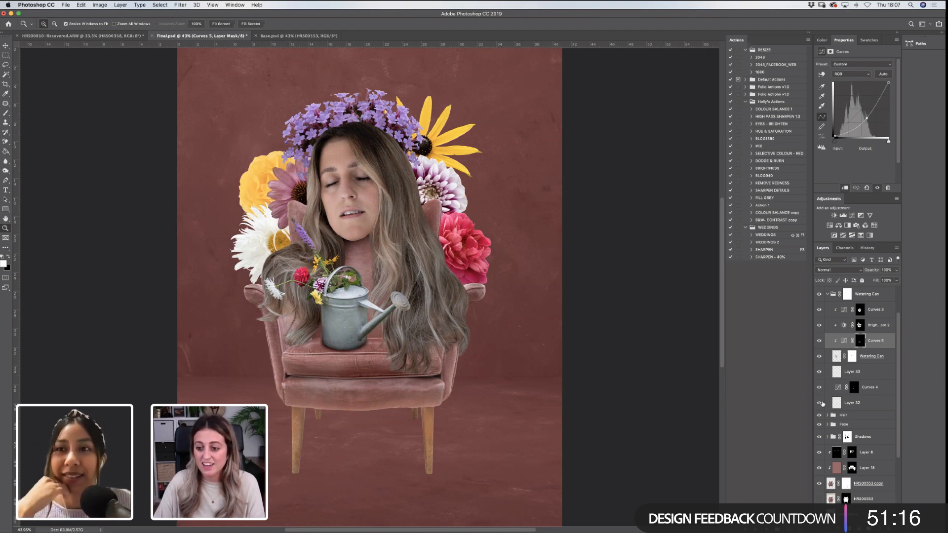
Toggle the visibility of Layer 32 to examine its cast shadow on the armchair in the full composite
click(819, 403)
click(819, 402)
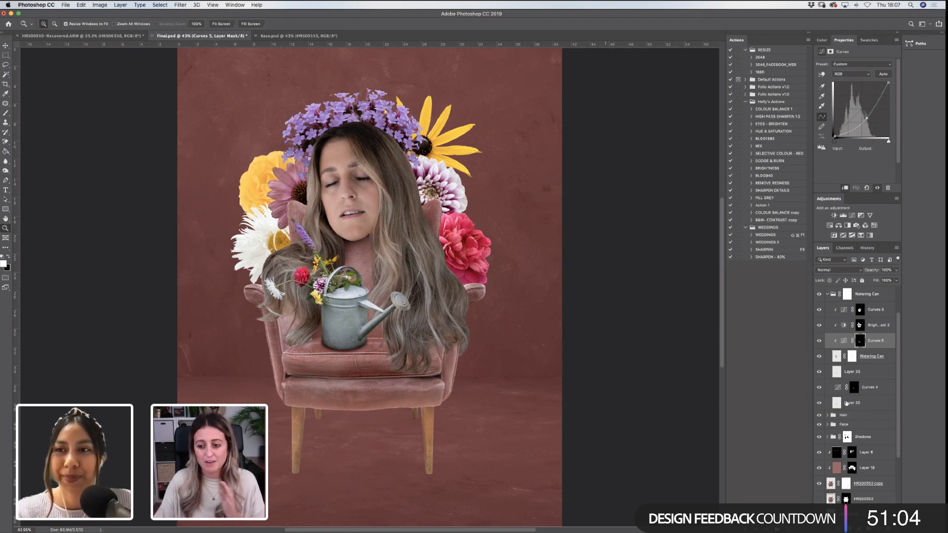
click(820, 406)
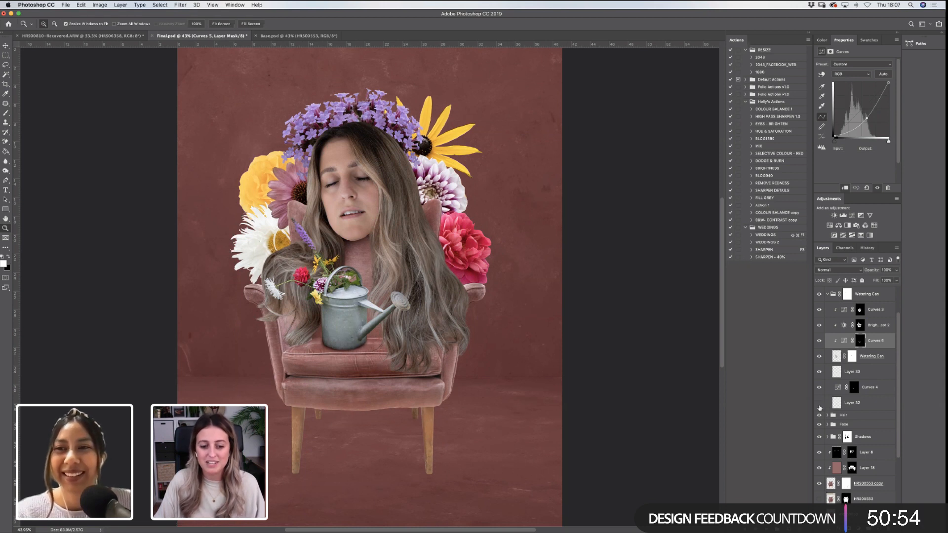
click(819, 403)
click(819, 403)
click(819, 403)
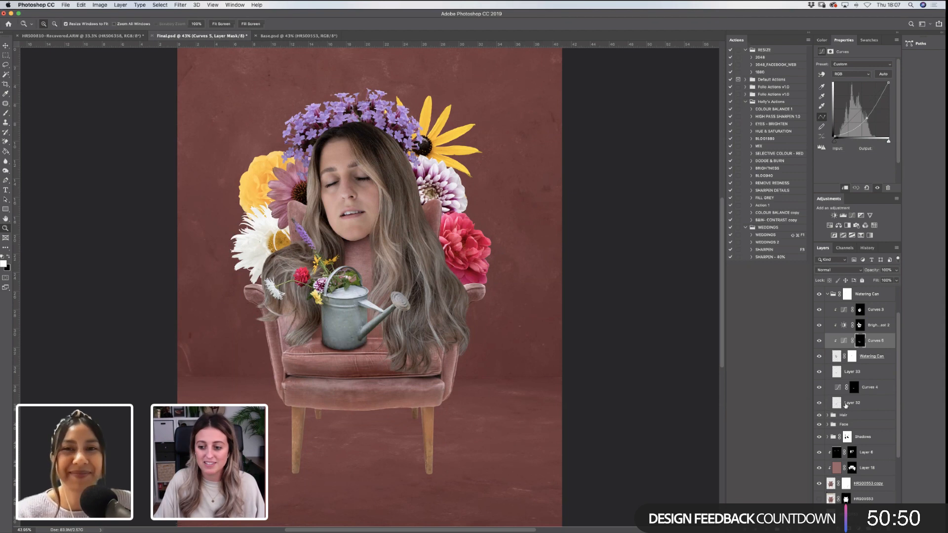
Add a layer mask to Layer 32 and paint black on it to refine the watering can's cast shadow on the seat
drag(268, 299, 468, 396)
key(b)
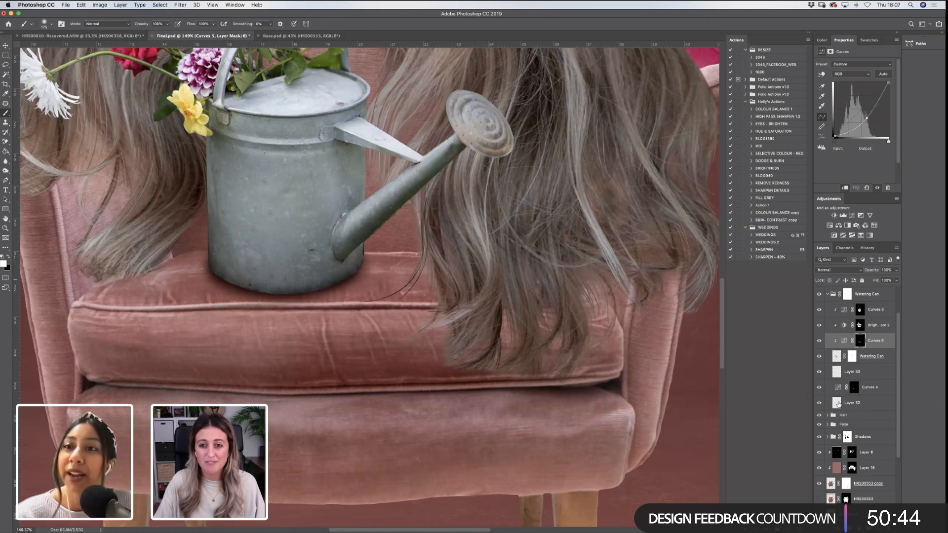
click(837, 404)
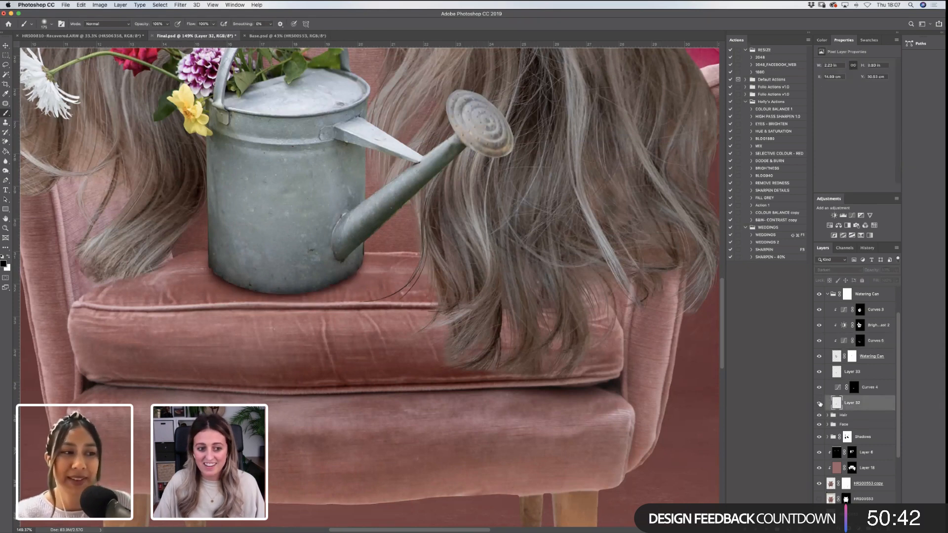
click(849, 529)
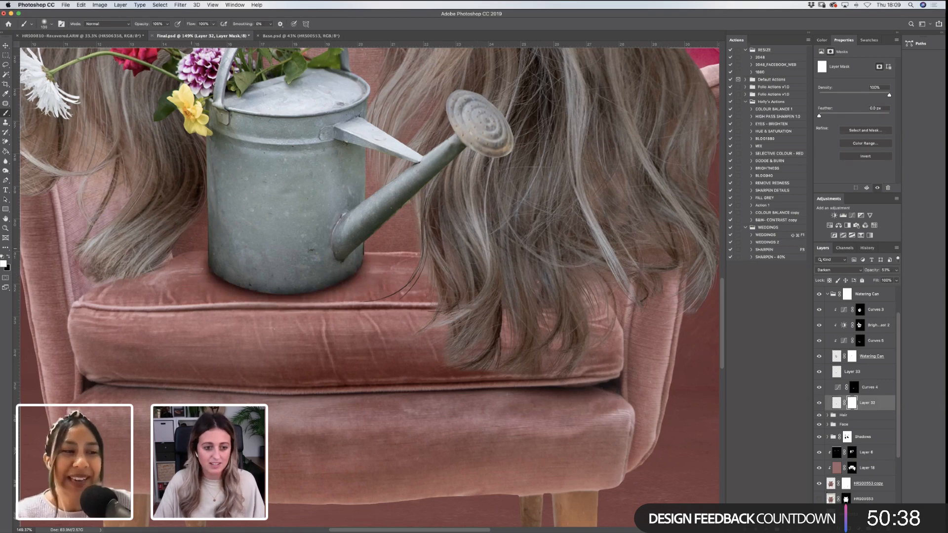
key(x)
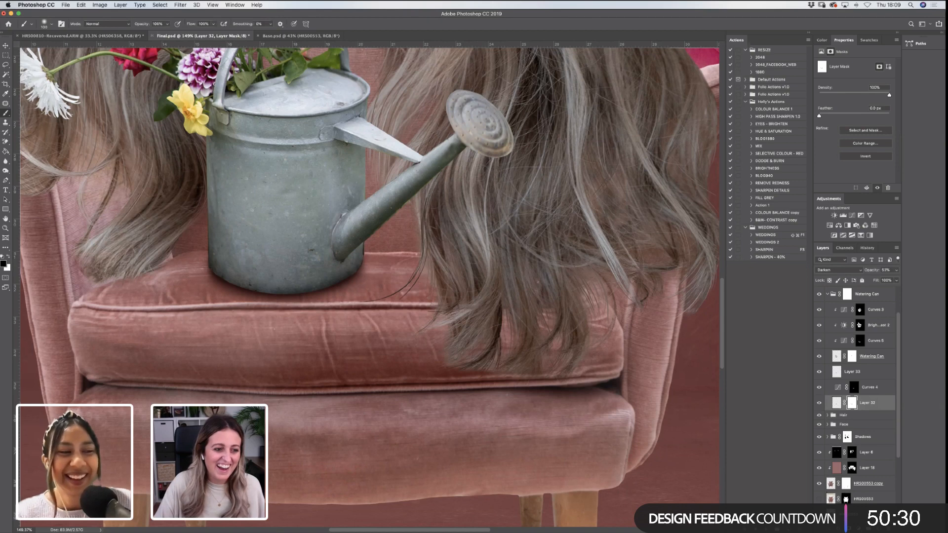
Examine the composite as a whole, the watering can on the armchair, and the portrait's face and hair up close
key(z)
key(super+0)
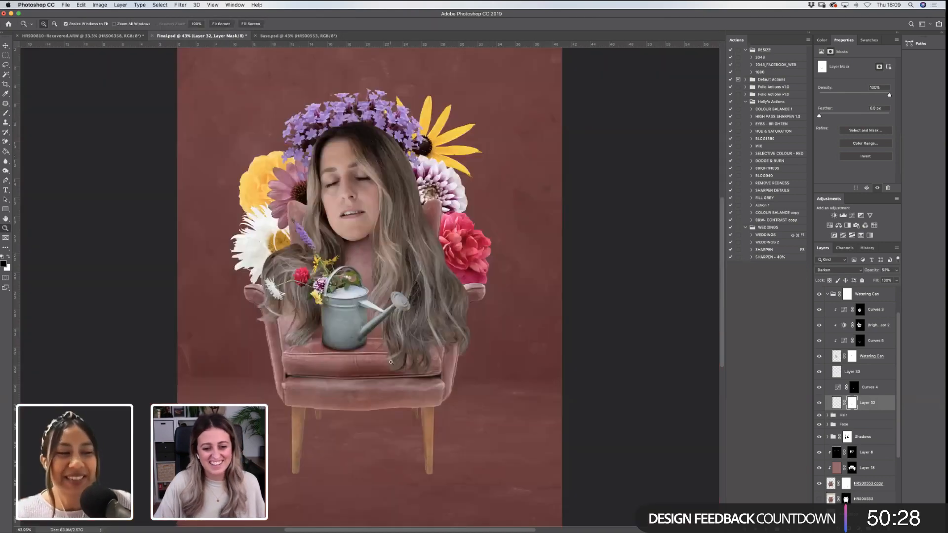
alt+click(390, 362)
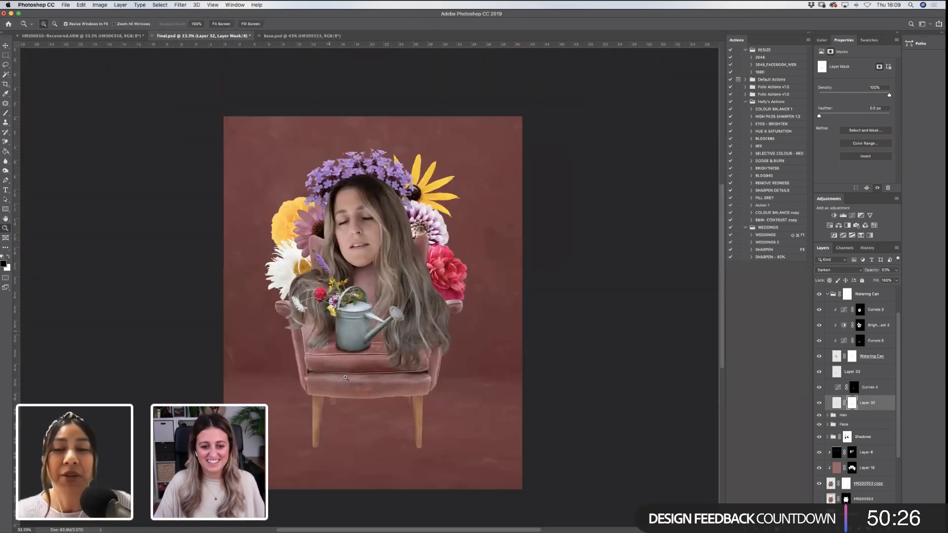
drag(316, 315, 421, 387)
click(221, 24)
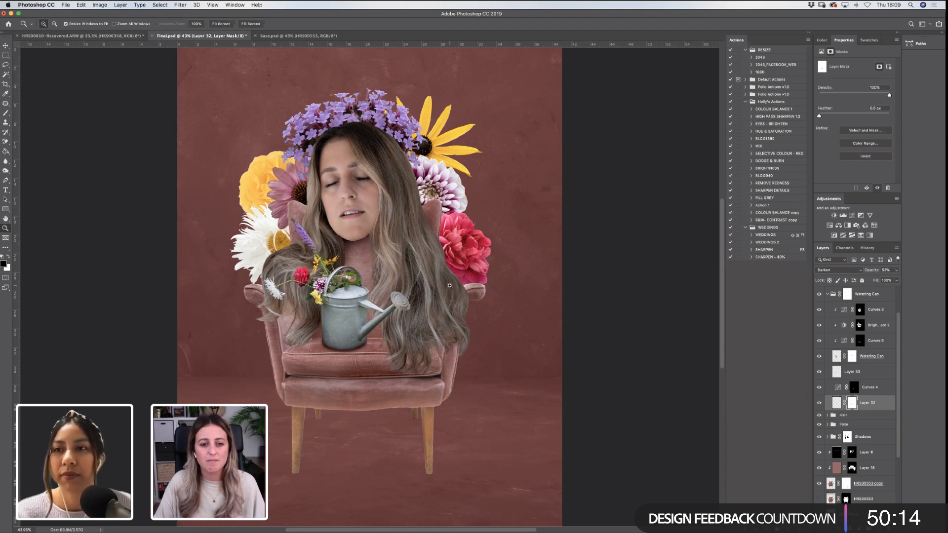
drag(269, 105, 487, 289)
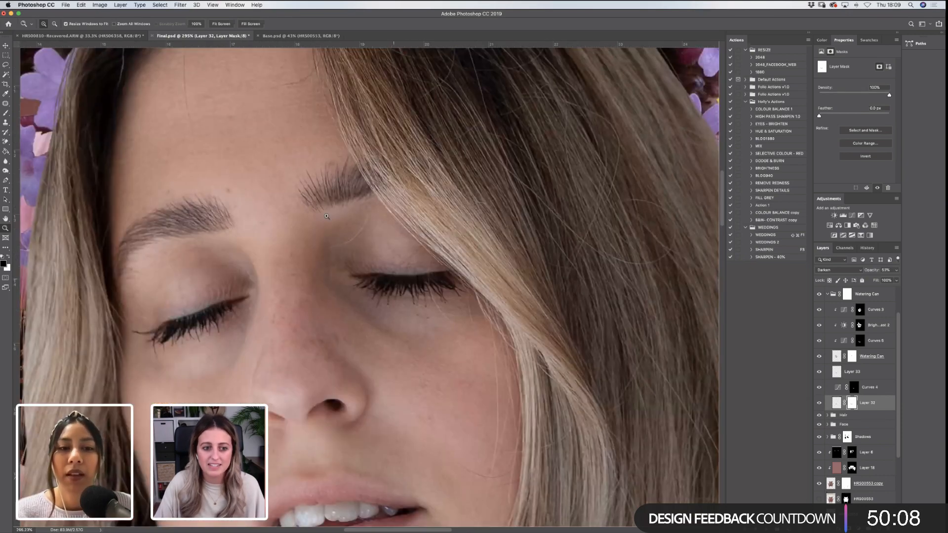
click(221, 24)
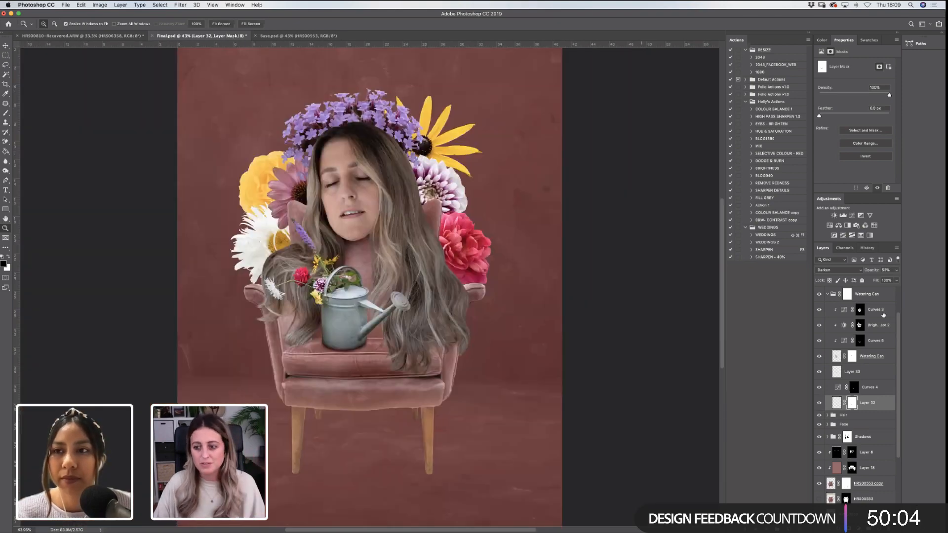
scroll(900, 321, up, 2)
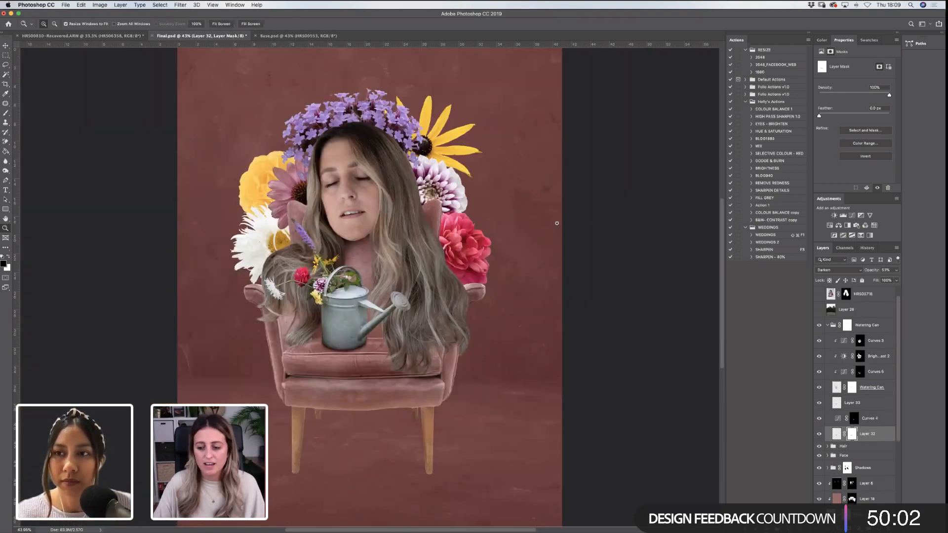
click(877, 326)
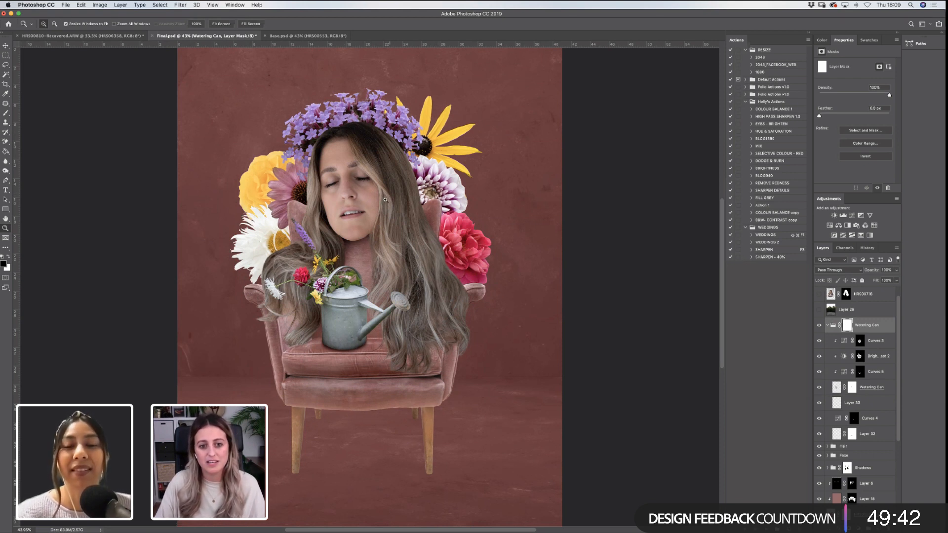
drag(247, 85, 474, 376)
click(879, 529)
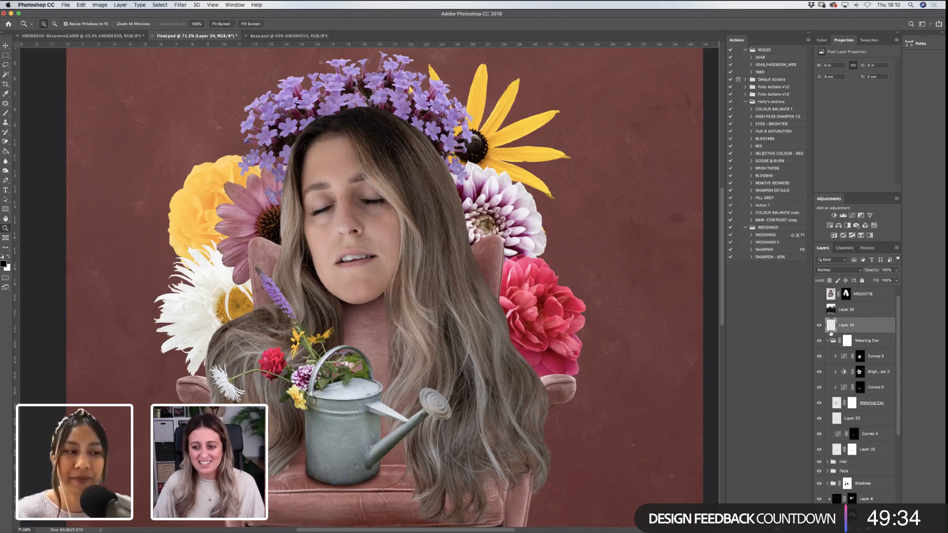
key(Delete)
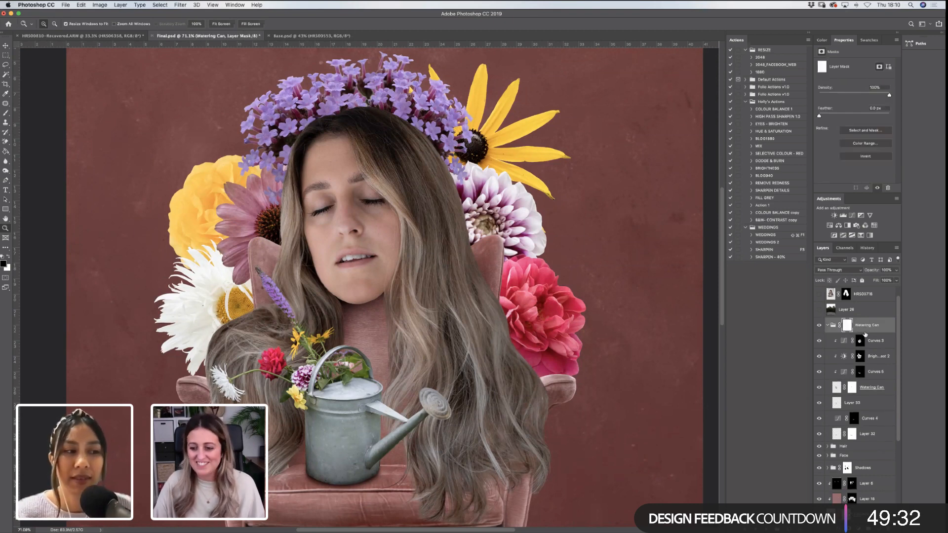
With the Watering Can layer's mask targeted, outline the area along the underside of the spout with the Polygonal Lasso
scroll(867, 346, down, 2)
click(870, 373)
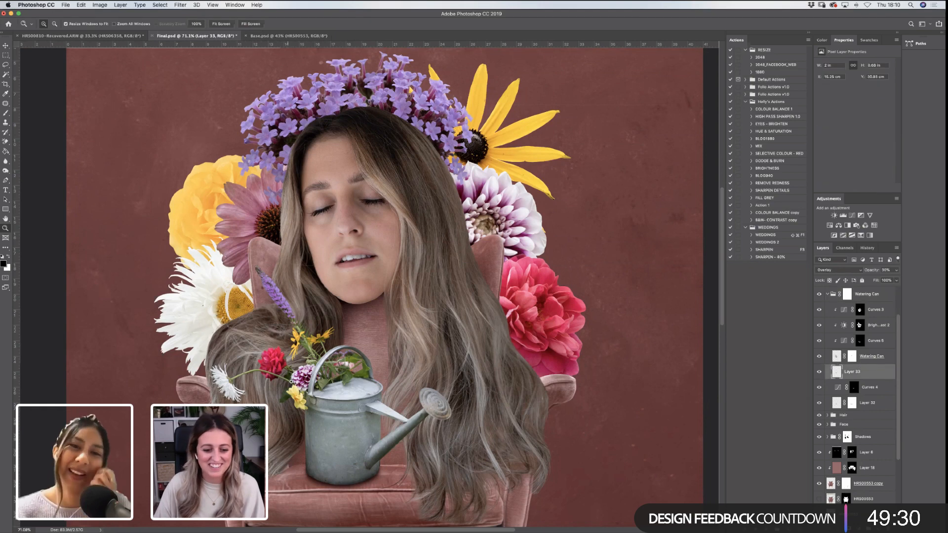
drag(213, 324, 492, 503)
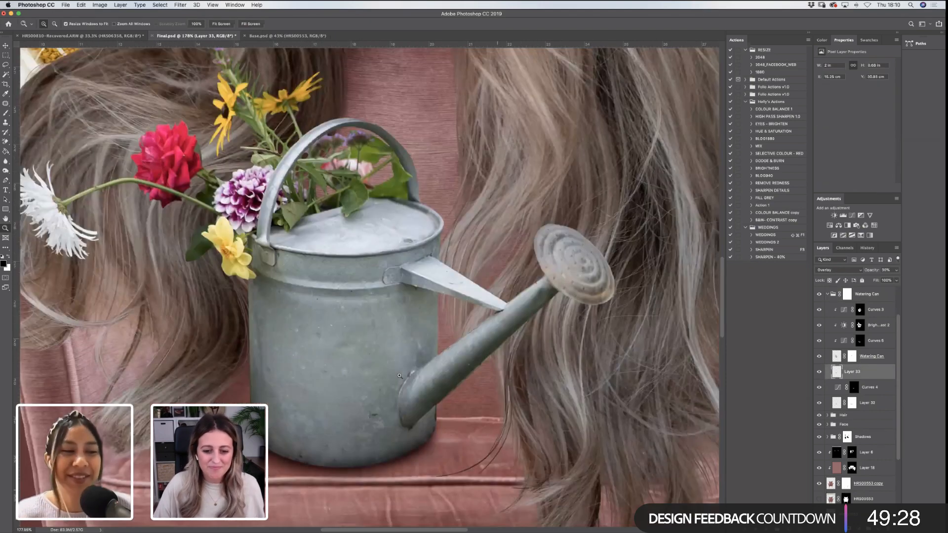
scroll(439, 294, down, 3)
scroll(440, 294, right, 2)
drag(253, 101, 602, 381)
scroll(879, 397, down, 2)
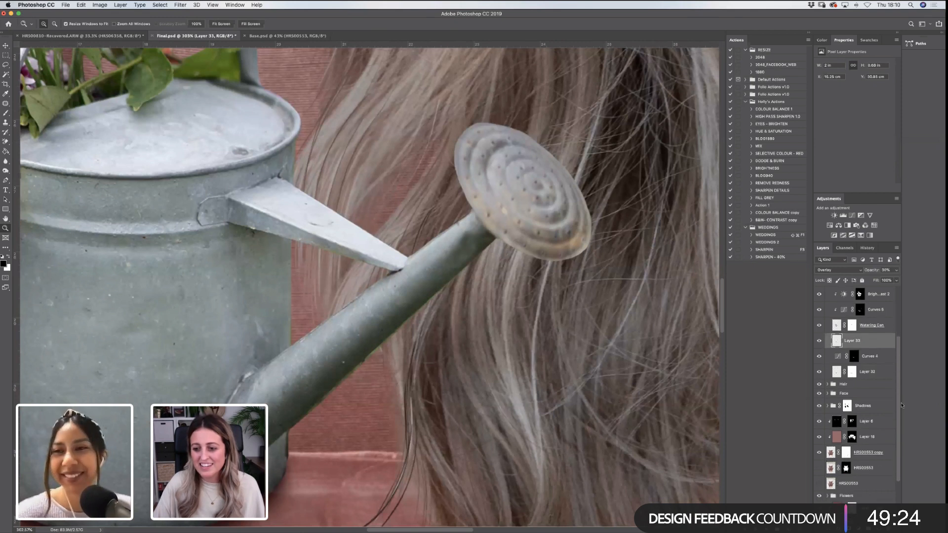
scroll(902, 405, down, 1)
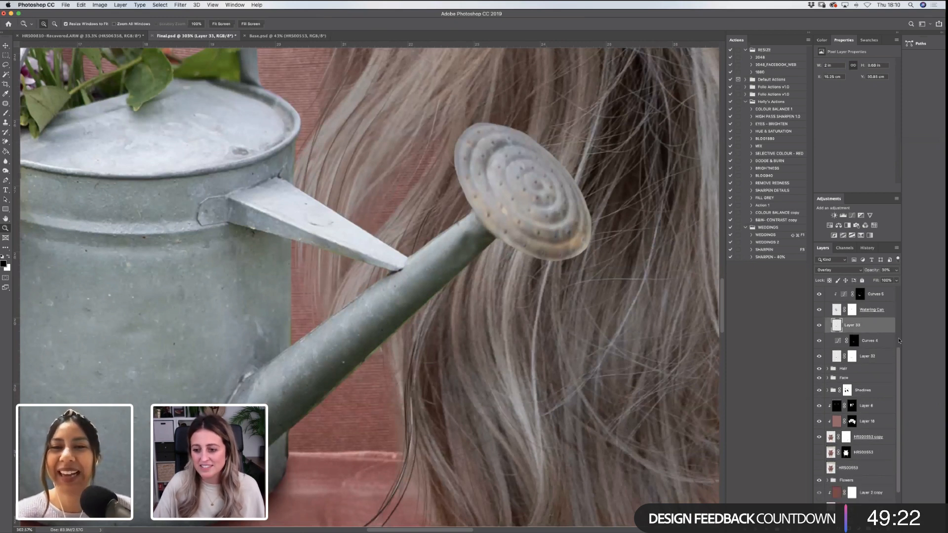
scroll(889, 341, up, 1)
click(852, 325)
key(b)
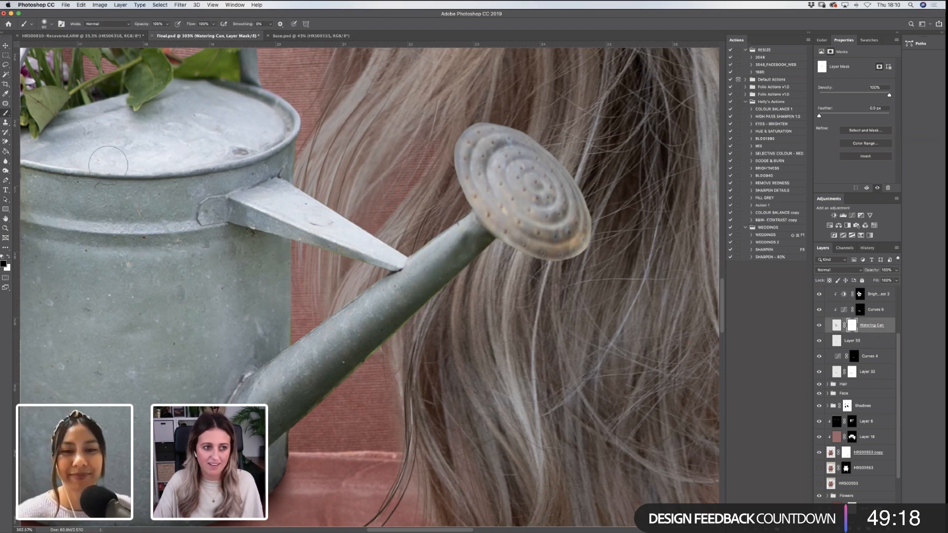
click(6, 64)
right_click(5, 65)
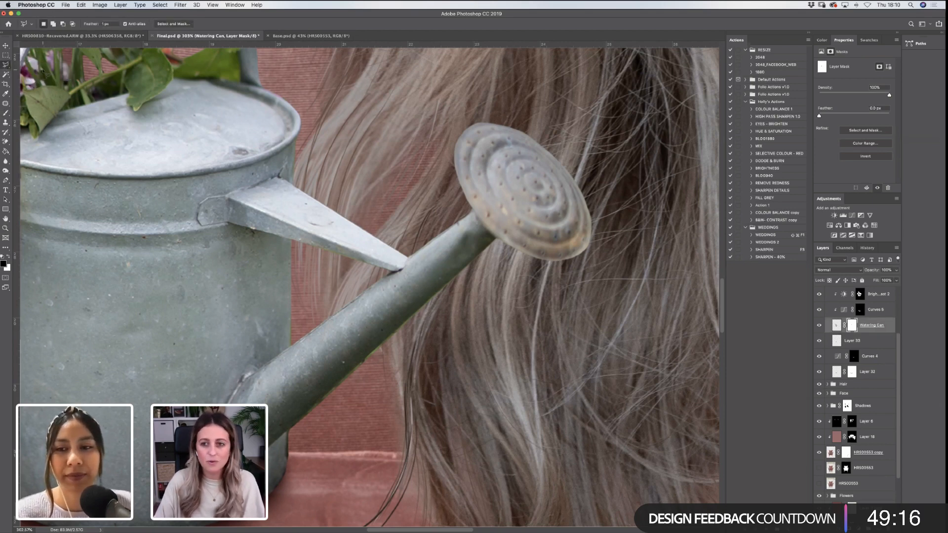
click(42, 73)
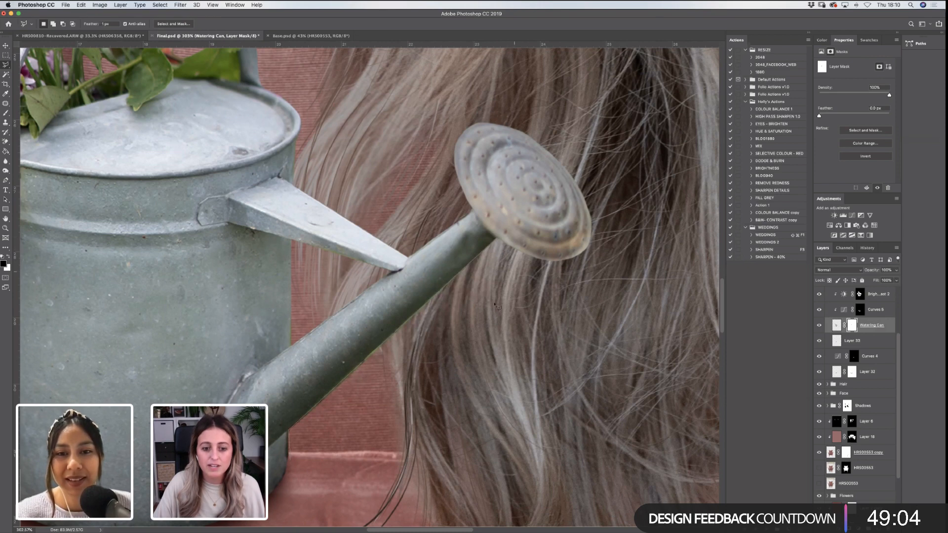
click(295, 463)
Brush black on the Watering Can mask inside the selection to clean the spout's lower edge, and deselect
key(b)
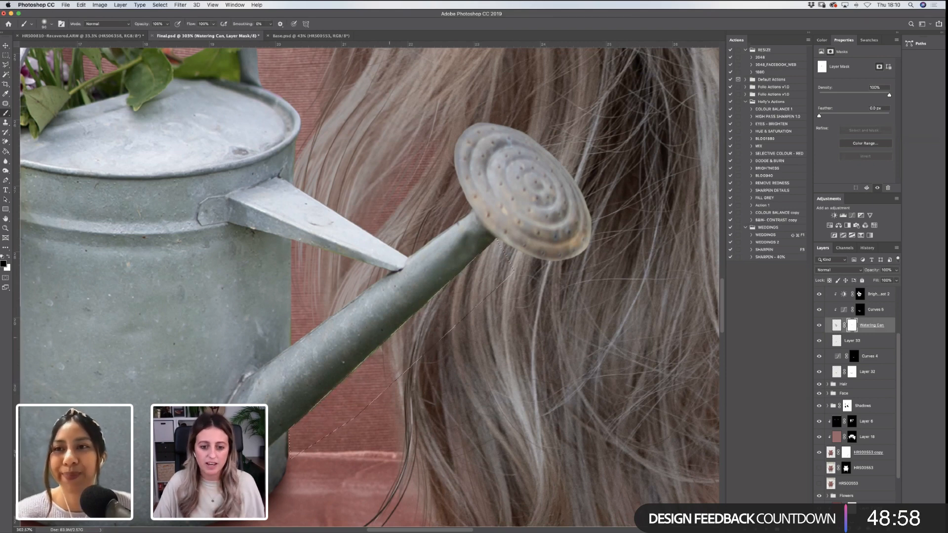
key(m)
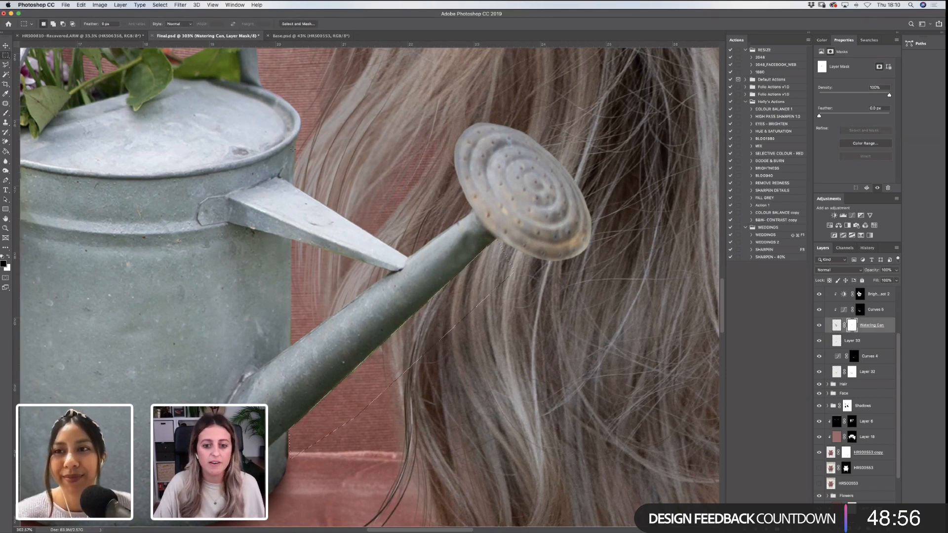
click(6, 229)
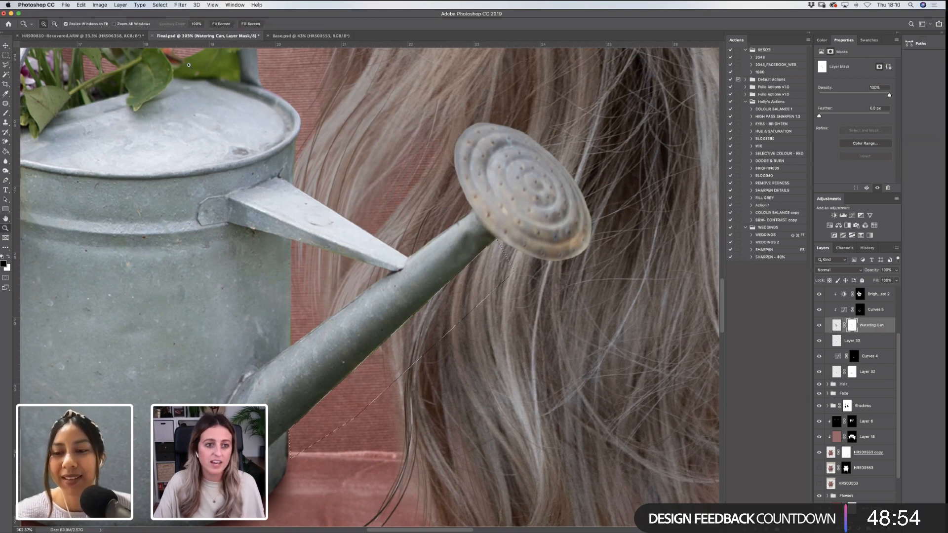
click(6, 56)
click(168, 142)
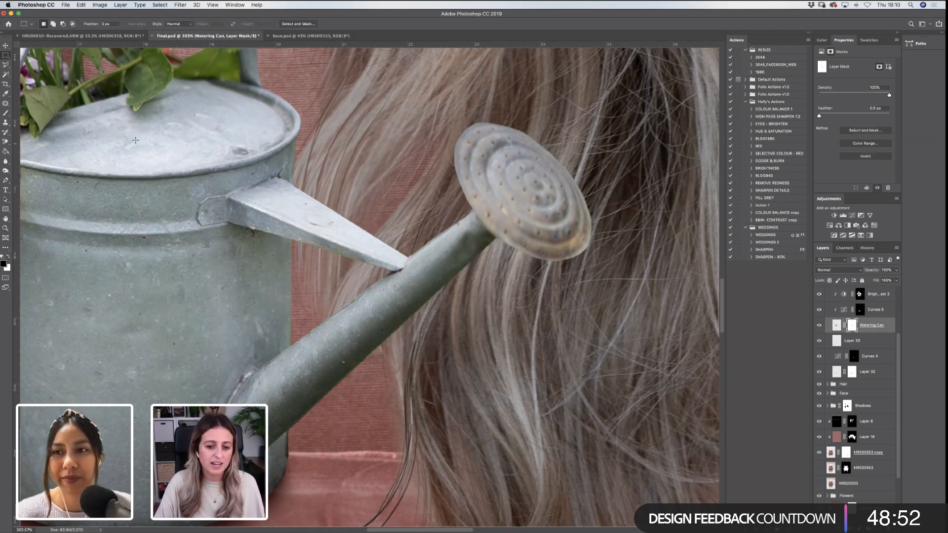
Add a Hue/Saturation adjustment clipped to the Watering Can layer and lower the saturation of the Yellows sampled from the spout to -100
click(6, 229)
click(221, 24)
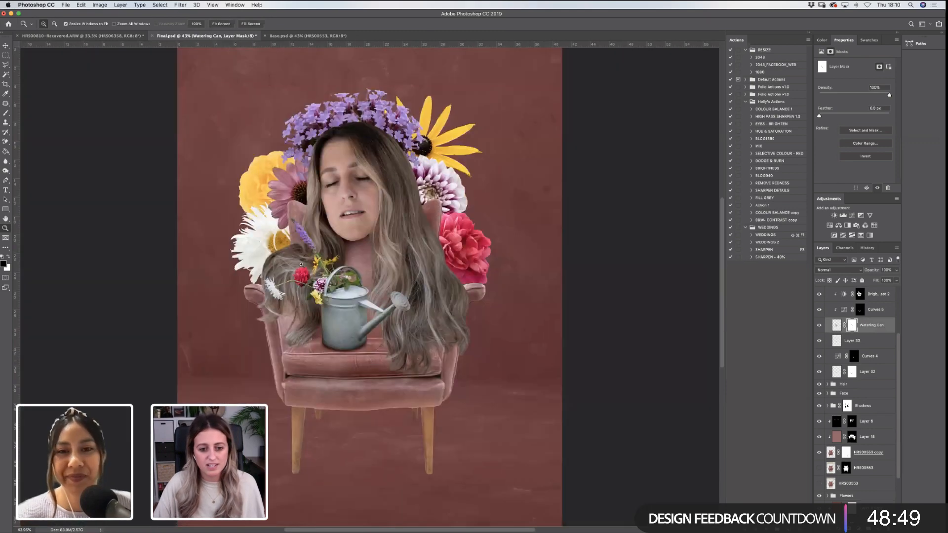
drag(301, 264, 468, 390)
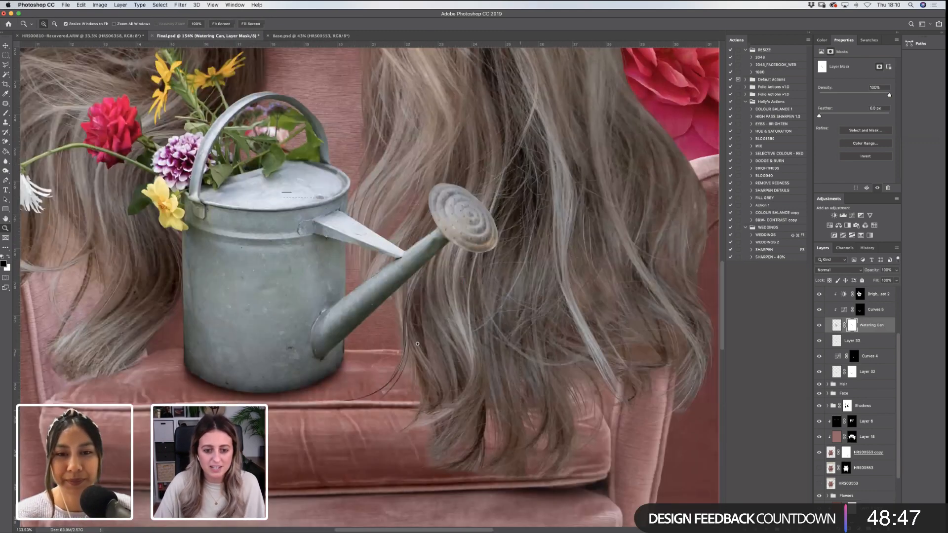
drag(521, 412, 213, 163)
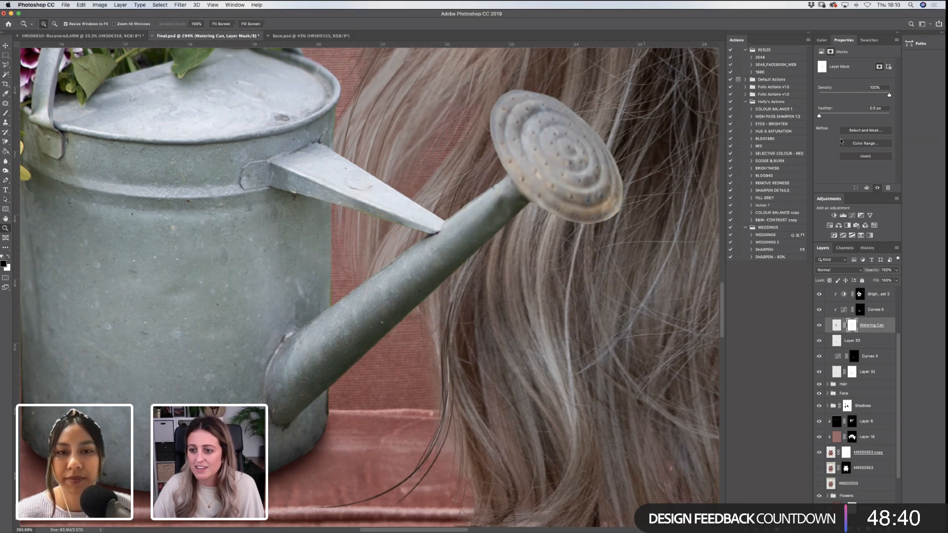
click(830, 225)
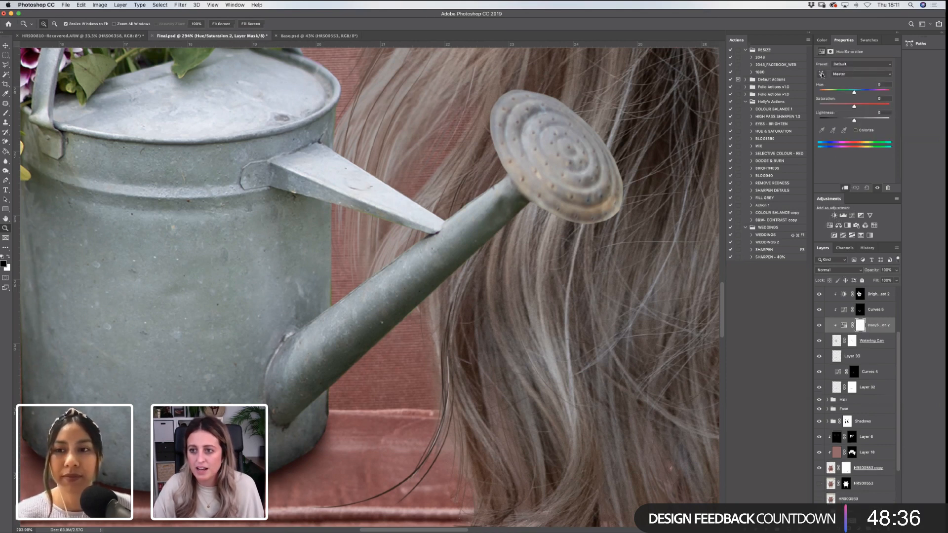
click(822, 74)
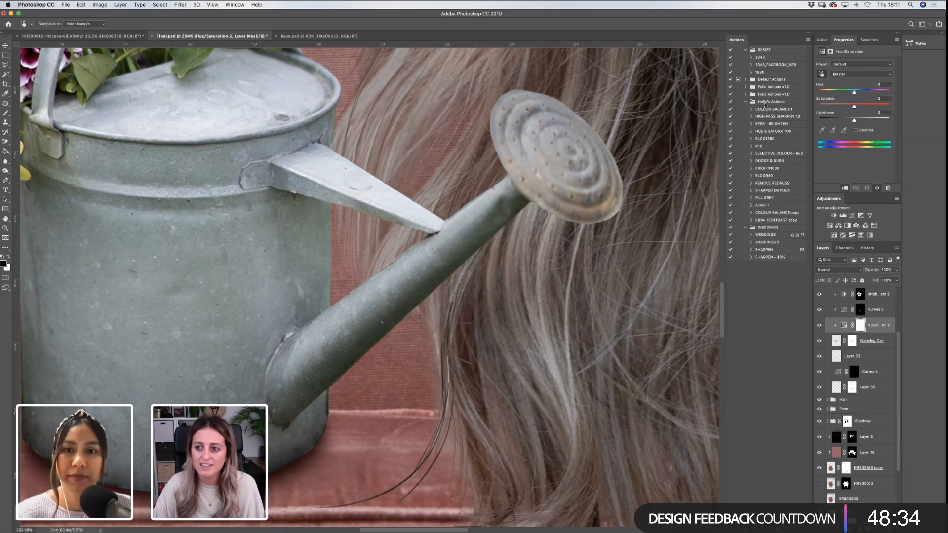
click(400, 316)
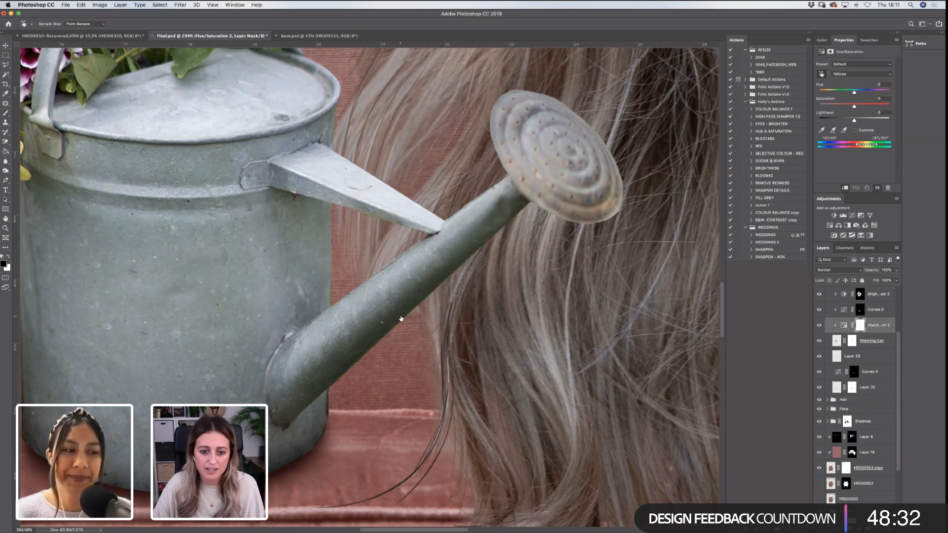
drag(402, 319, 224, 324)
Compare the watering can and its flowers with and without the Hue/Saturation 2 adjustment, in the full composite and up close
click(5, 228)
click(221, 24)
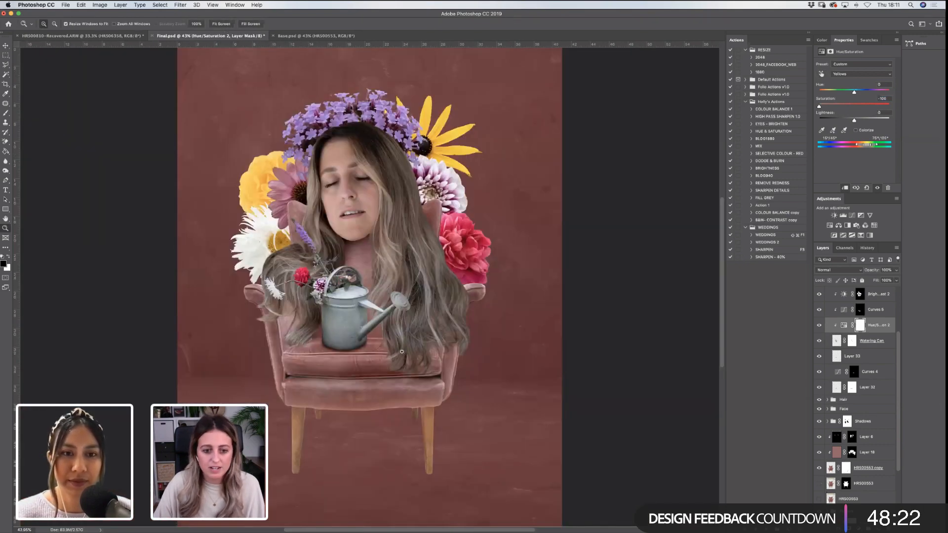
drag(225, 189, 477, 414)
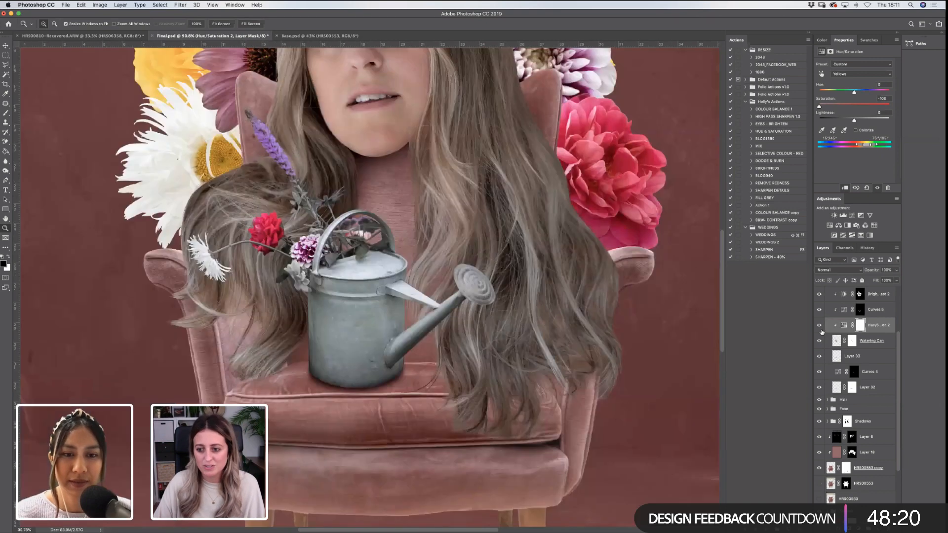
click(818, 327)
click(818, 328)
click(818, 327)
click(818, 327)
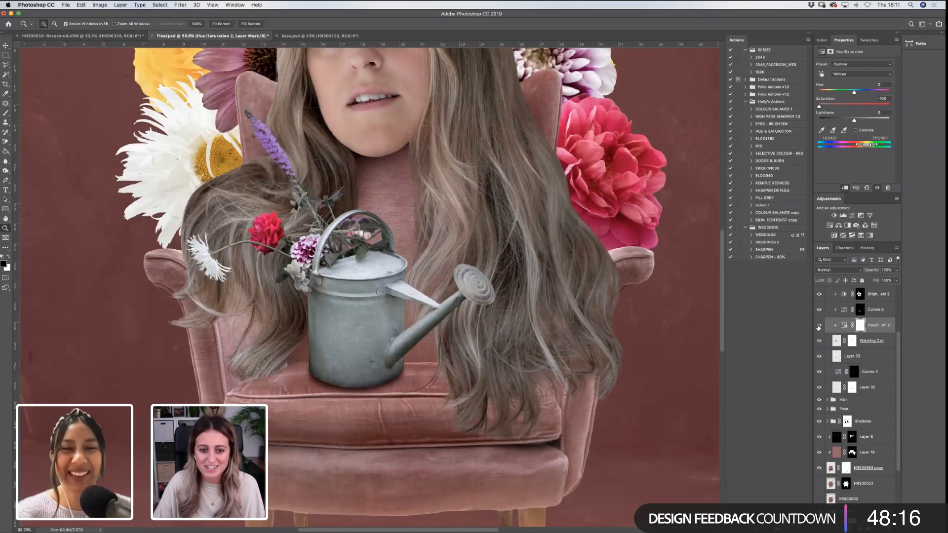
click(818, 327)
click(819, 327)
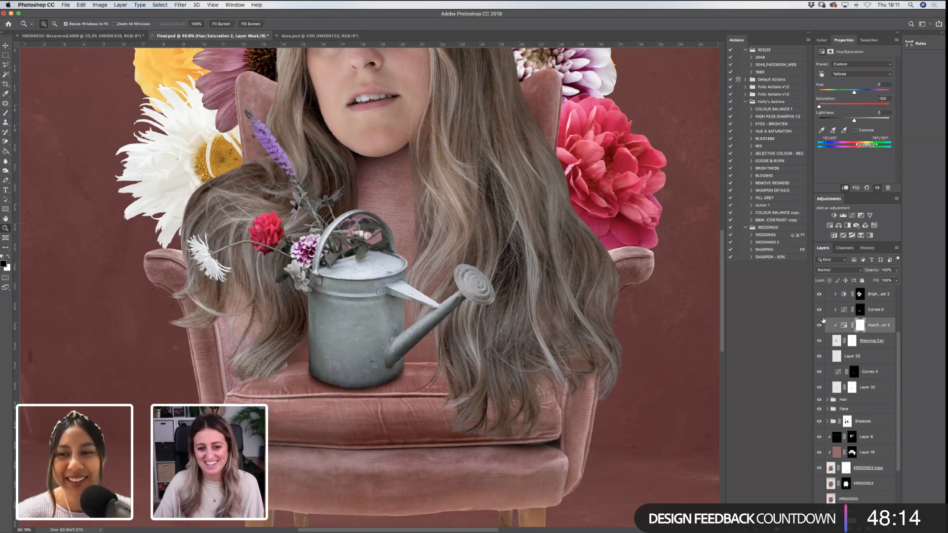
click(852, 342)
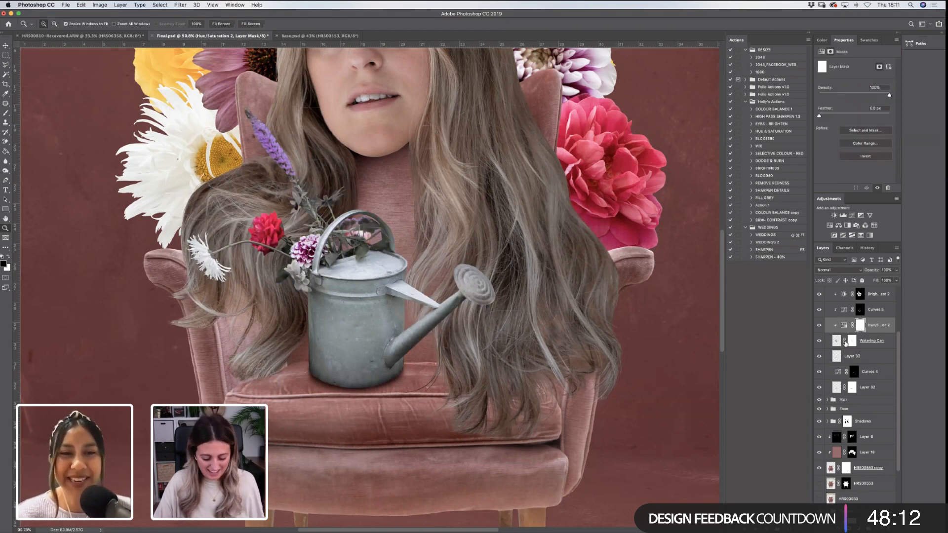
Invert the Hue/Saturation 2 mask to black and brush white over the watering can's spout so only that area is desaturated
key(super+i)
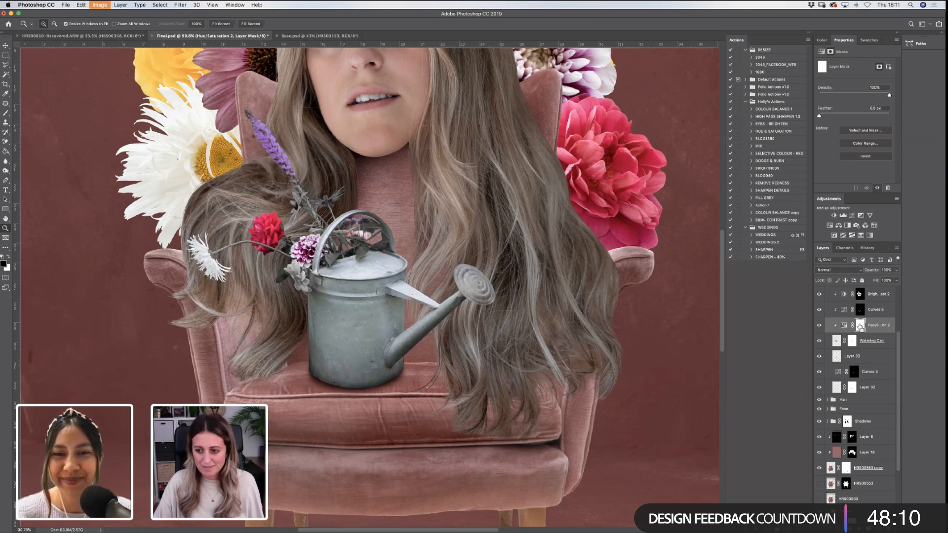
click(6, 114)
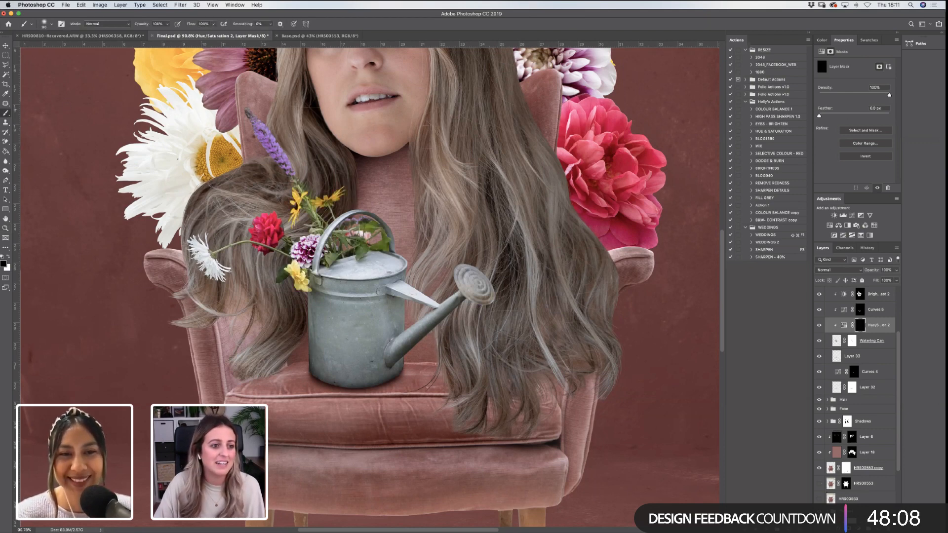
key(bracketright)
key(bracketright)
key(bracketright)
key(bracketleft)
key(x)
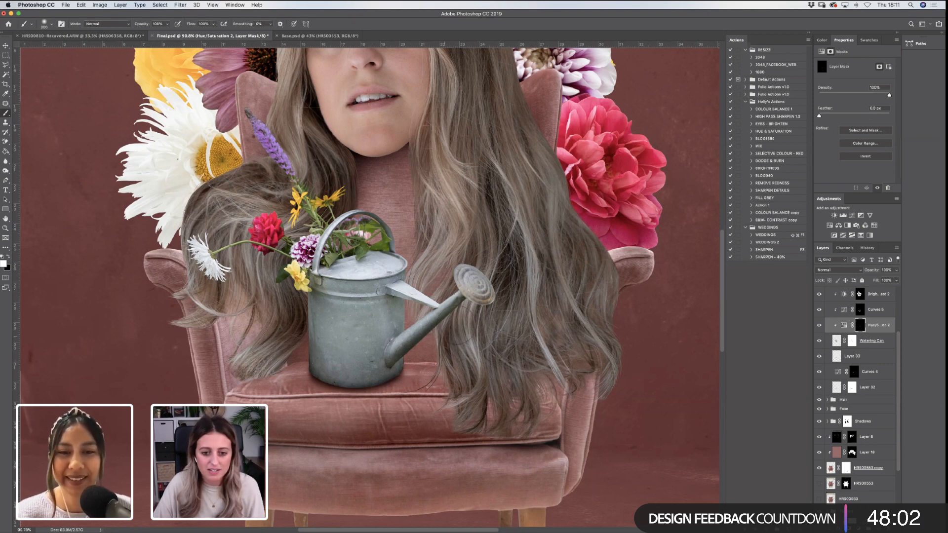
drag(429, 305, 402, 308)
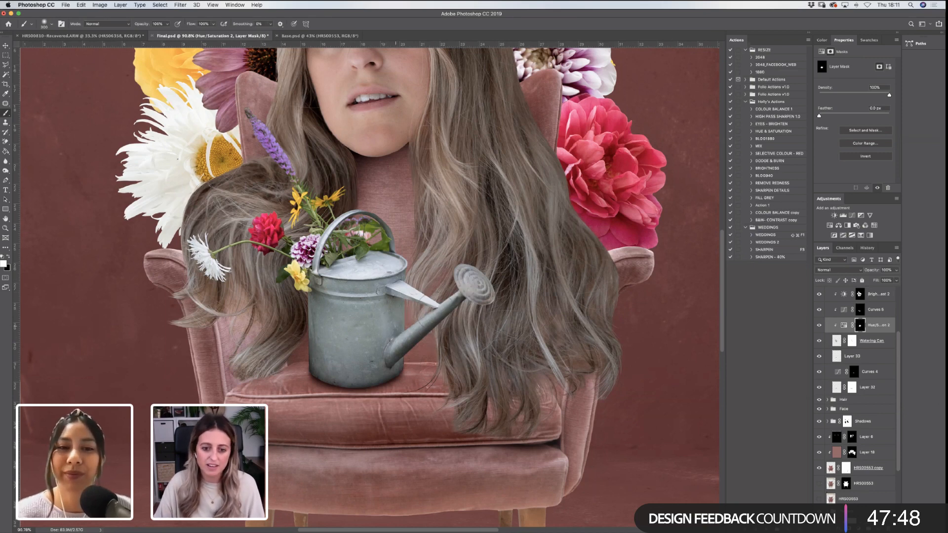
Compare the spout with and without the masked Hue/Saturation 2 adjustment, in the wider view and up close
click(819, 326)
click(820, 327)
click(820, 327)
click(820, 326)
click(821, 327)
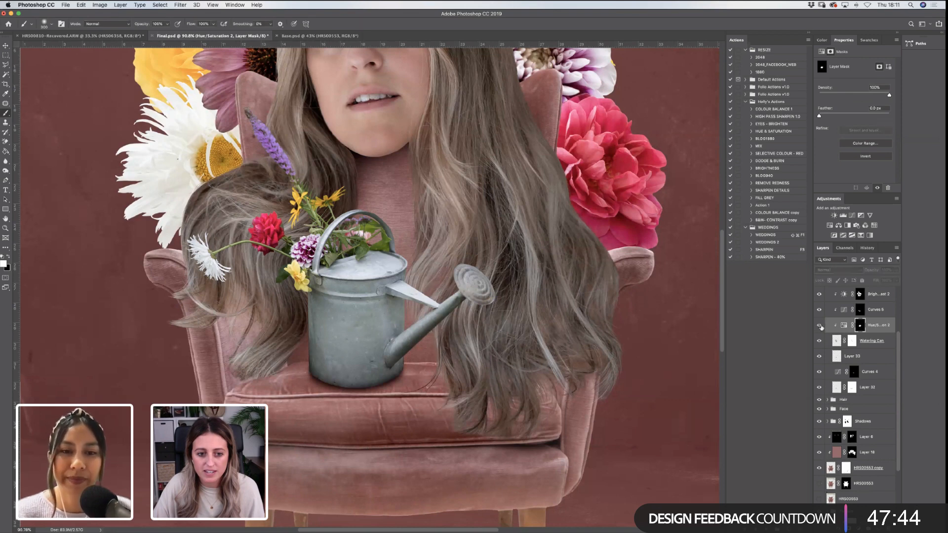
click(820, 326)
click(6, 228)
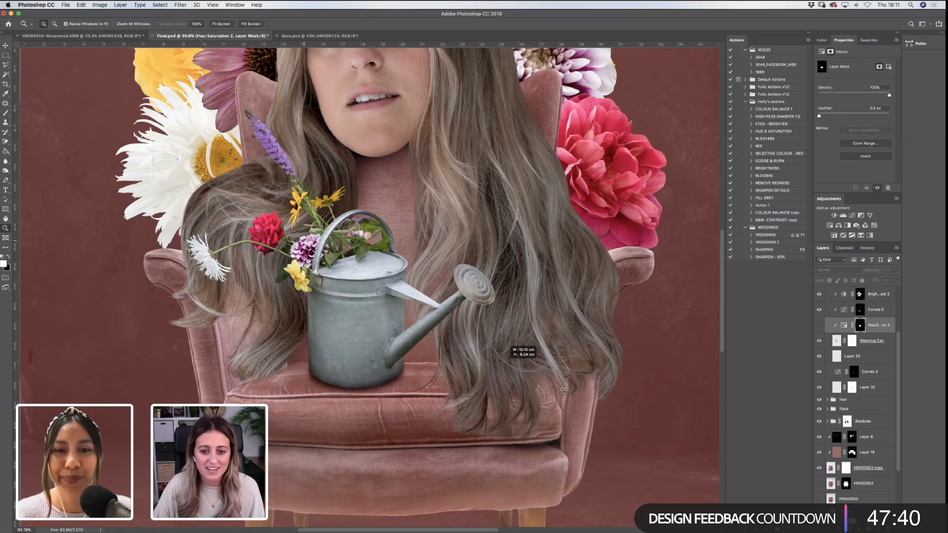
click(470, 332)
click(819, 327)
click(819, 327)
click(819, 328)
click(819, 328)
click(819, 328)
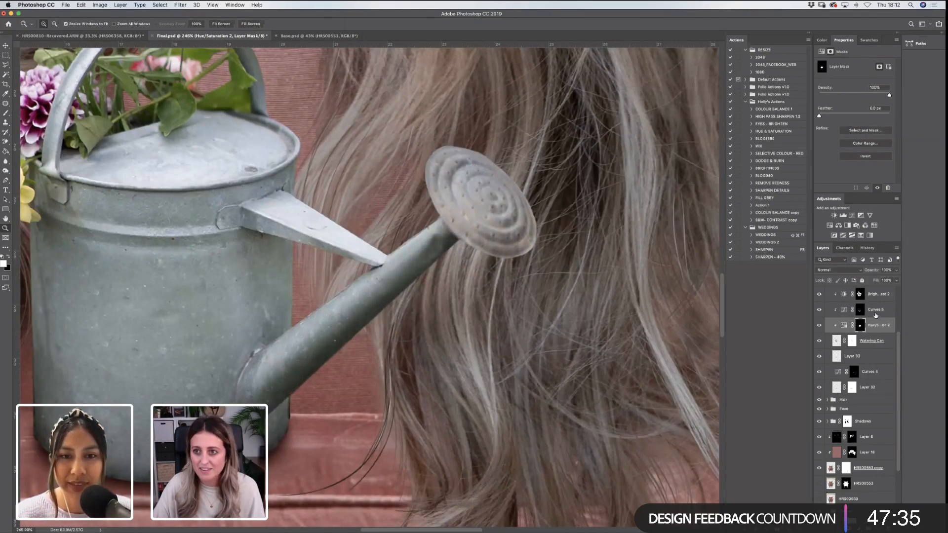
Select Layer 33 beneath the Watering Can layer and inspect the can in the full composite and close up
click(220, 25)
drag(253, 202, 449, 374)
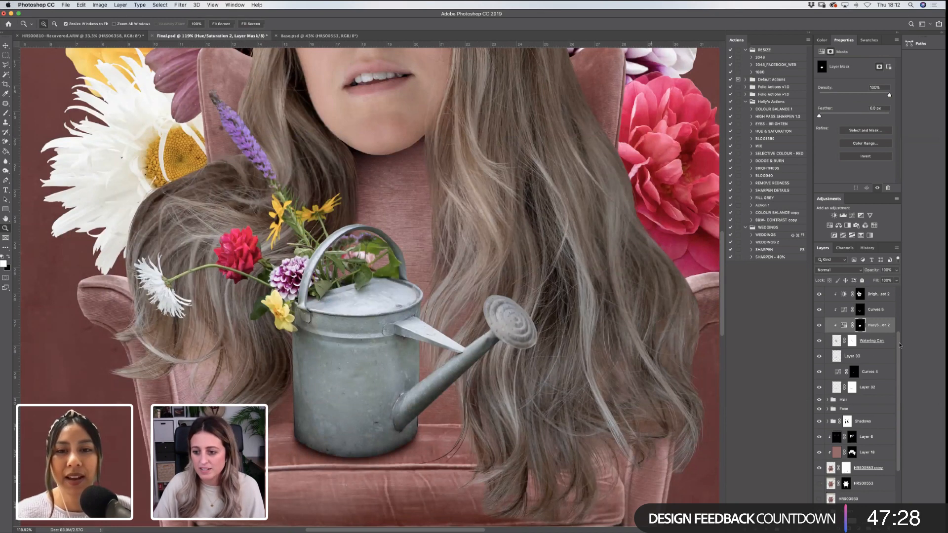
scroll(861, 342, down, 1)
click(849, 342)
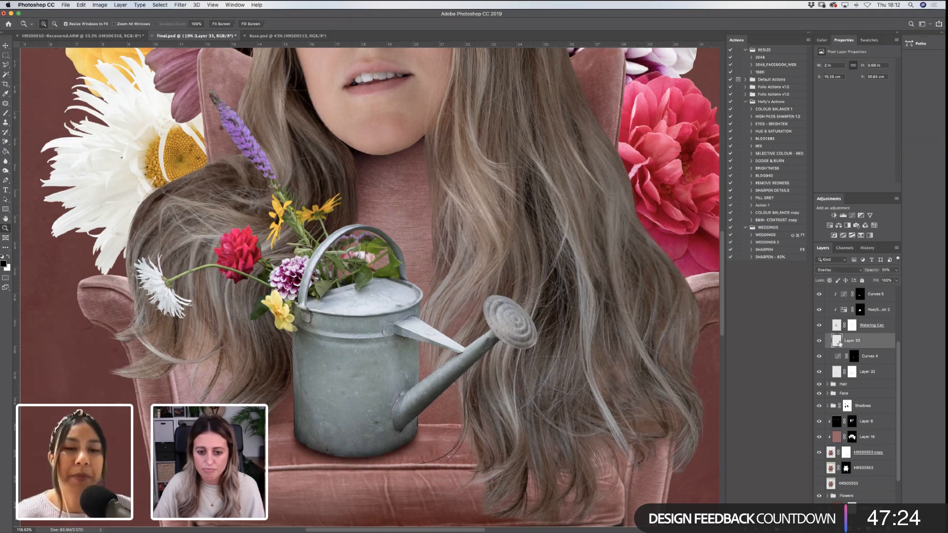
click(229, 25)
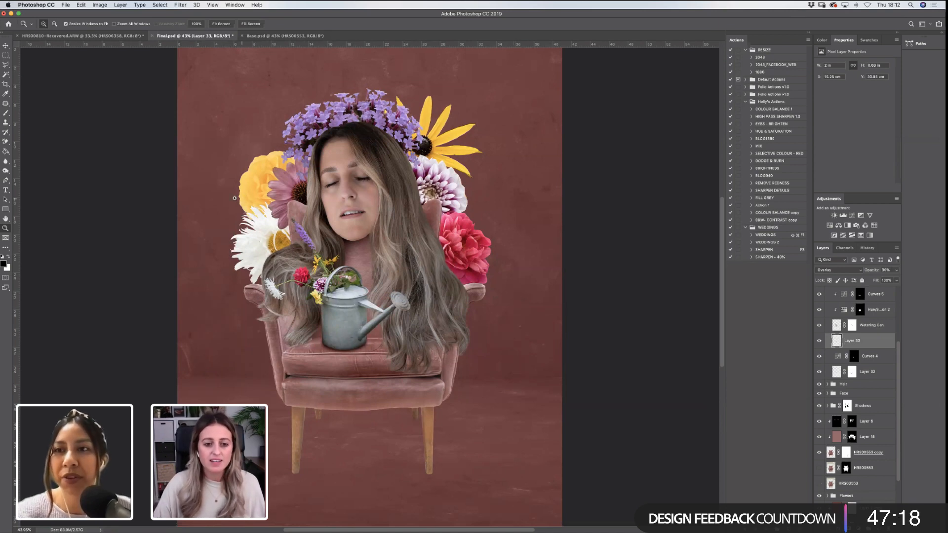
drag(231, 200, 459, 385)
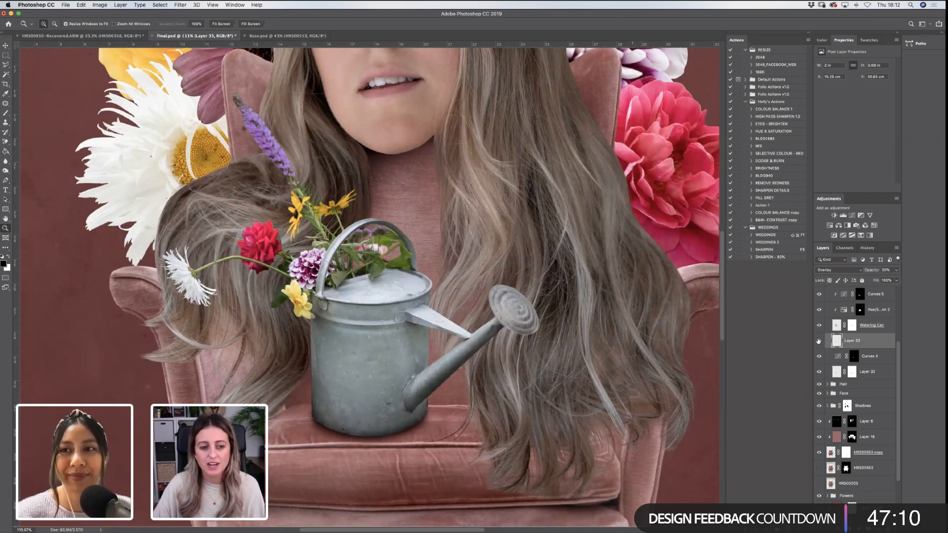
Review the Watering Can group's layer stack while examining the can against the chair and hair at full and close views
drag(900, 348, 903, 332)
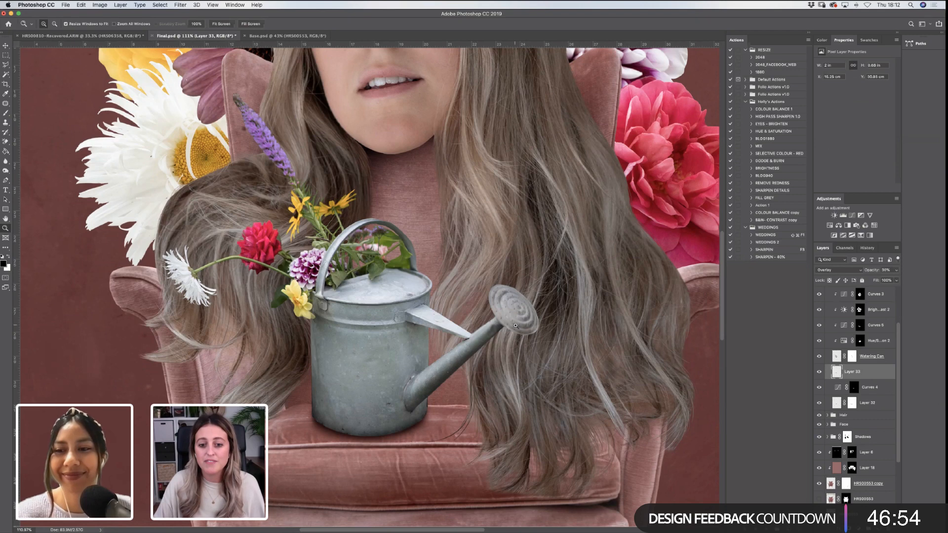
click(222, 24)
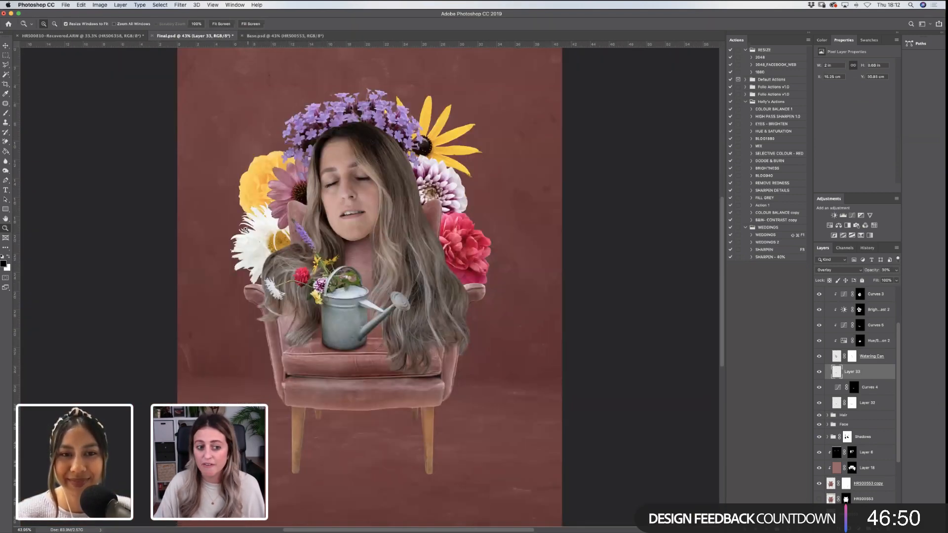
drag(233, 200, 280, 236)
drag(410, 342, 473, 397)
drag(538, 454, 221, 103)
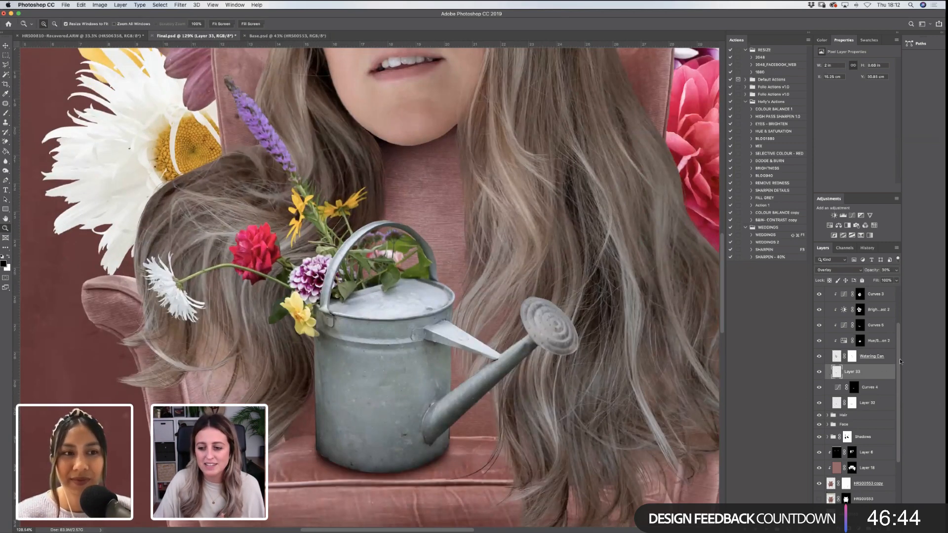
scroll(859, 345, up, 2)
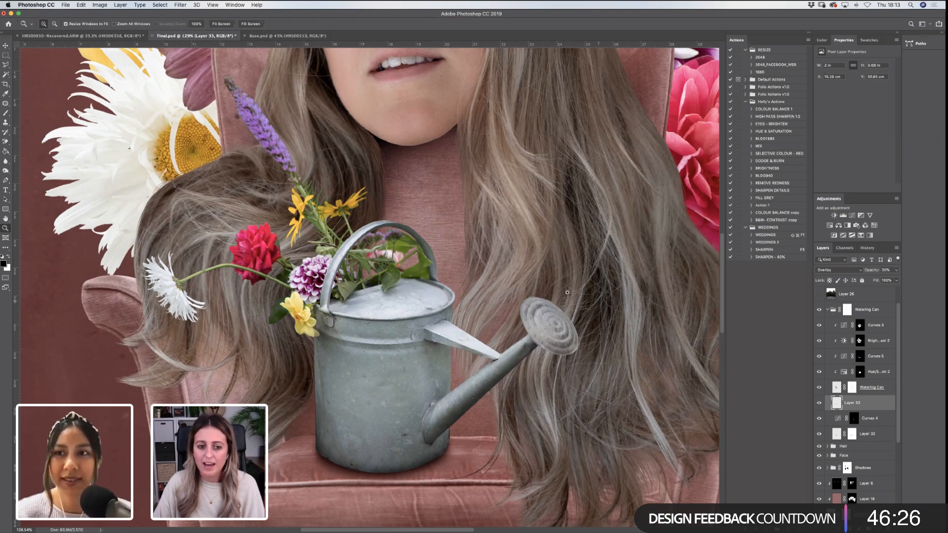
click(221, 23)
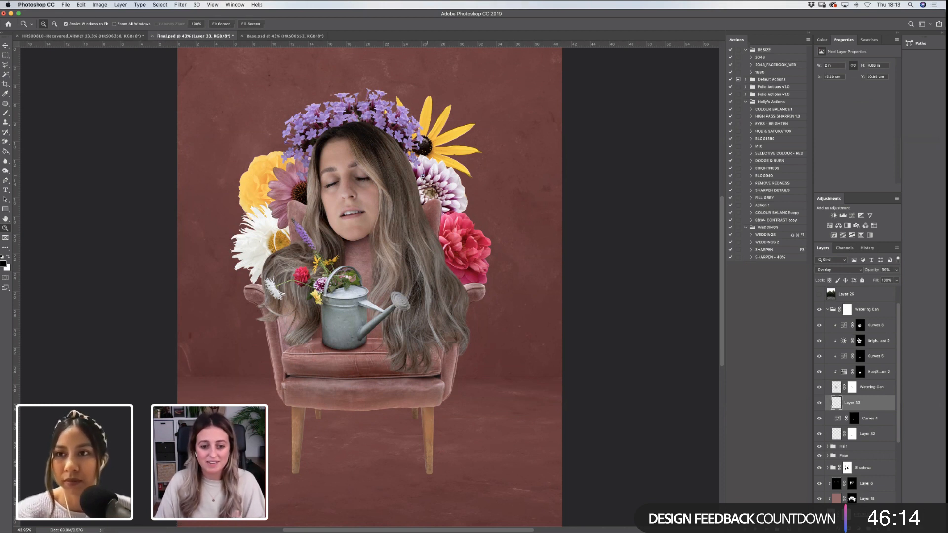
drag(245, 203, 457, 374)
scroll(899, 375, up, 2)
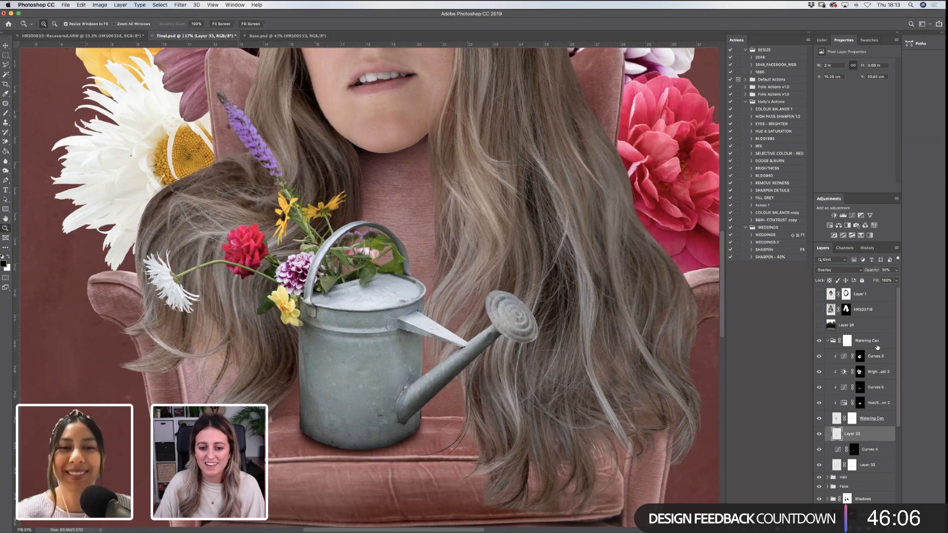
Try adding a new empty layer above Curves 4 in the Watering Can group
click(879, 451)
click(876, 528)
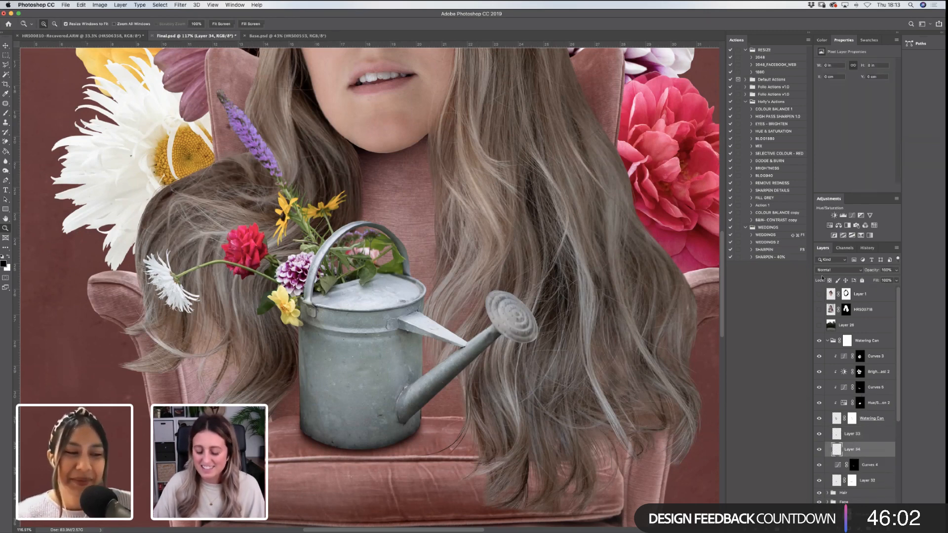
key(super+z)
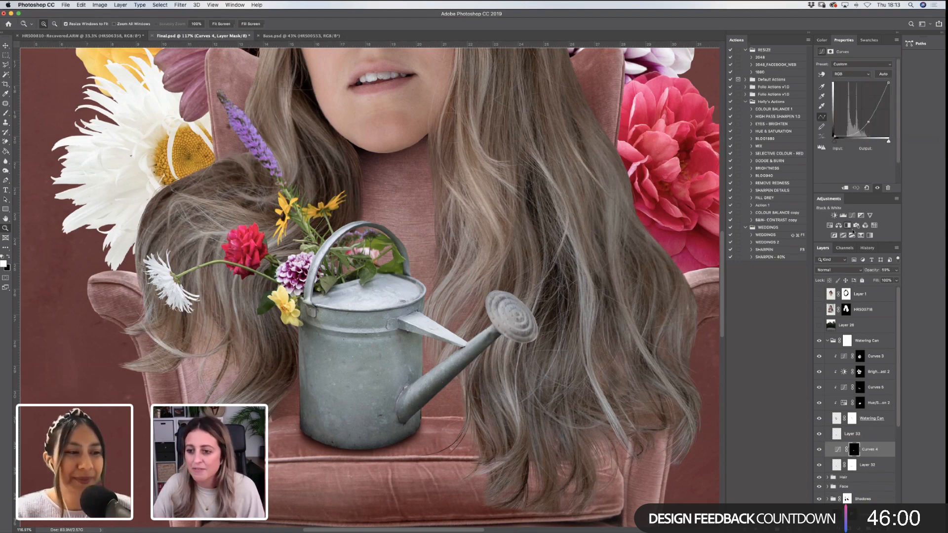
Add a Black & White adjustment layer above Curves 4 and set its blend mode to Overlay
click(853, 227)
key(super+z)
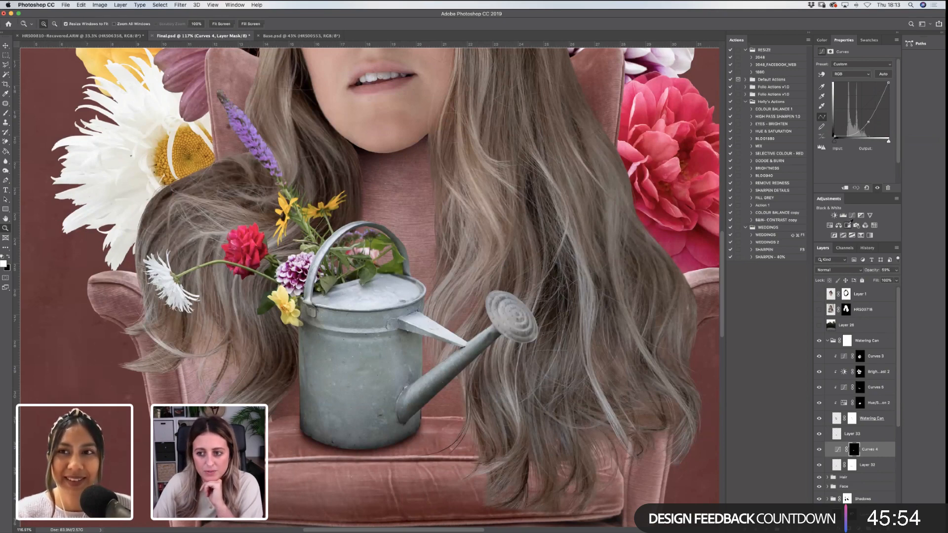
click(848, 226)
click(839, 270)
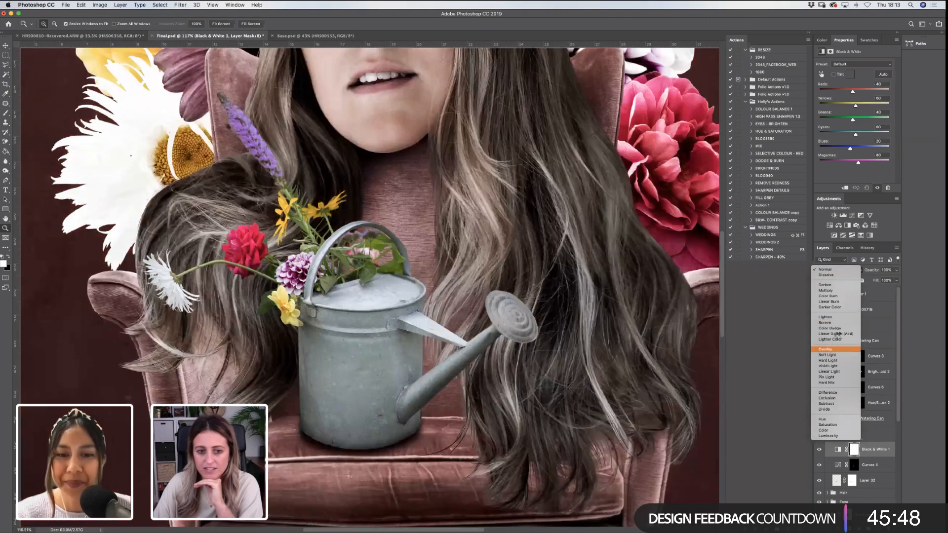
click(832, 349)
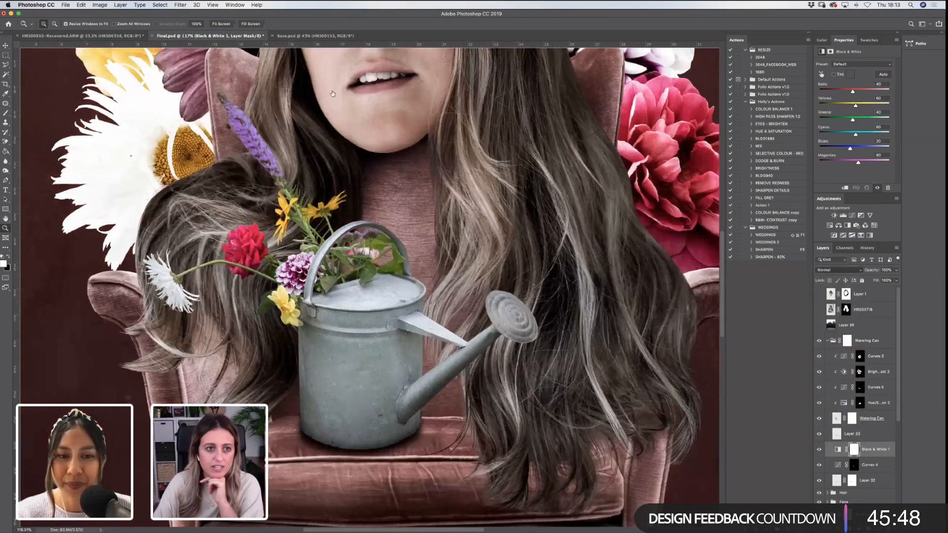
click(221, 24)
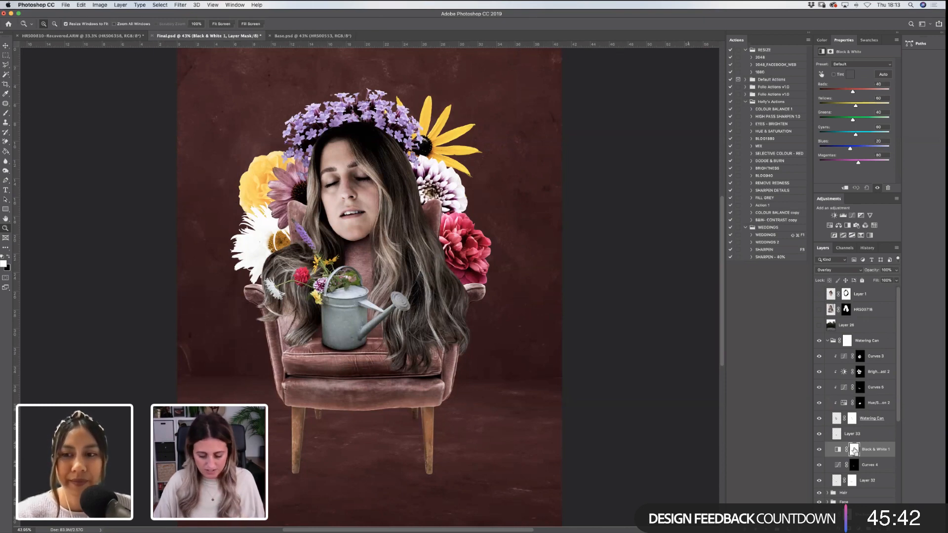
Invert the Black & White adjustment's mask and paint the effect onto the hair beside the watering can in white at 28% brush opacity
key(super+i)
drag(241, 284, 507, 394)
key(b)
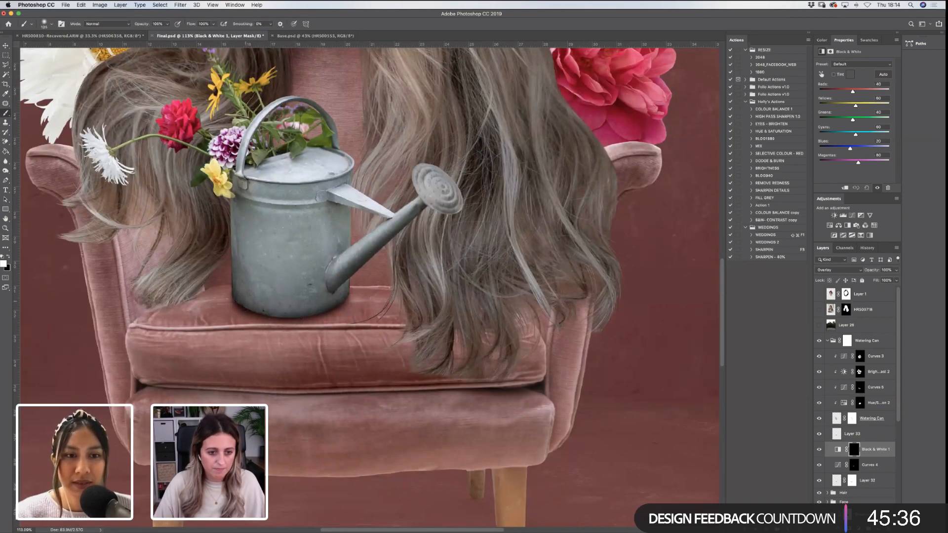
key(2)
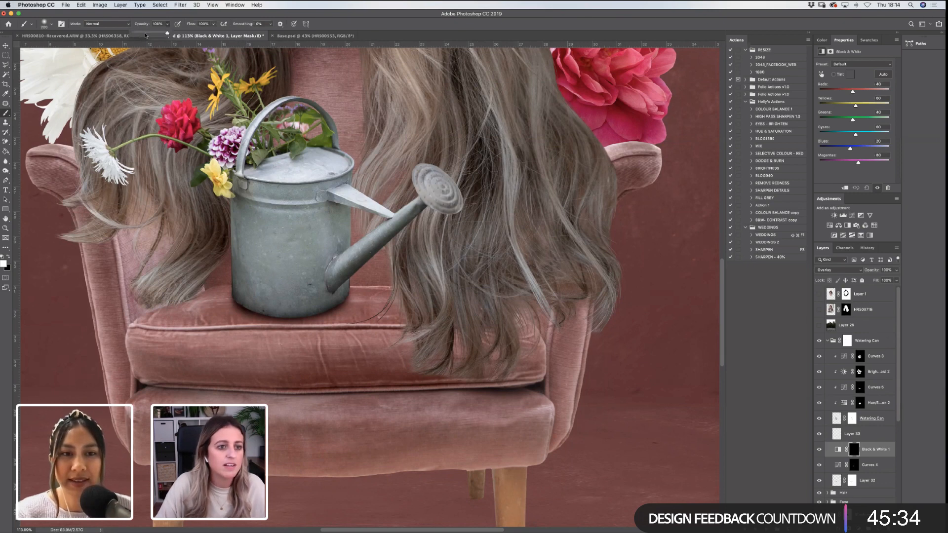
key(bracketright)
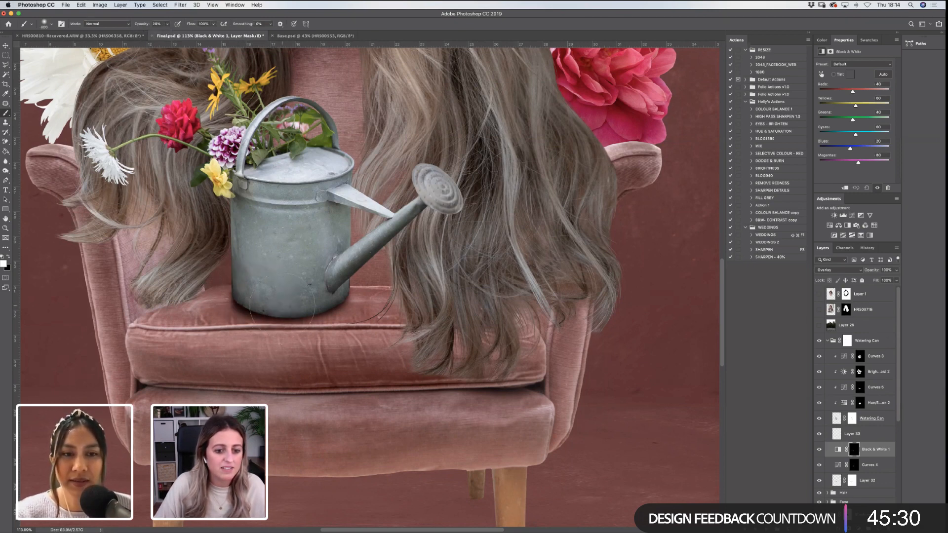
key(bracketleft)
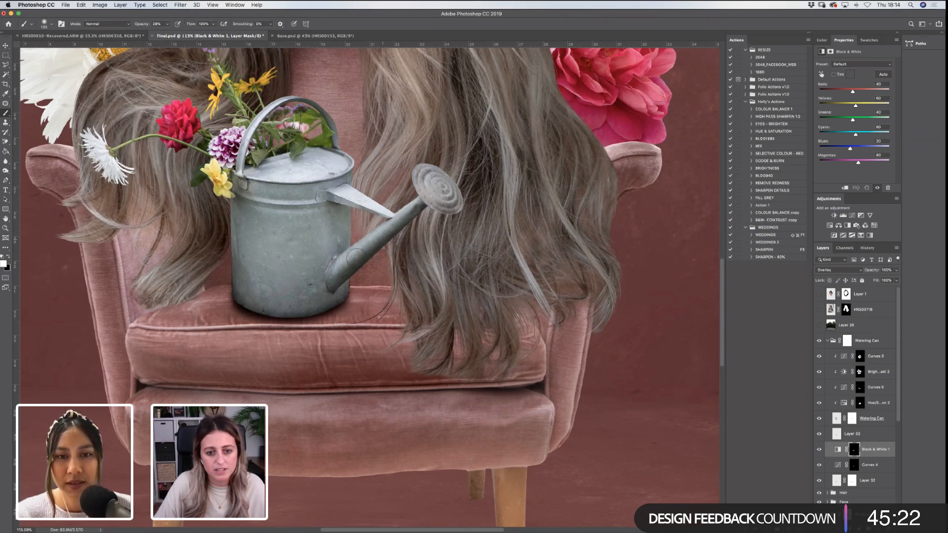
key([)
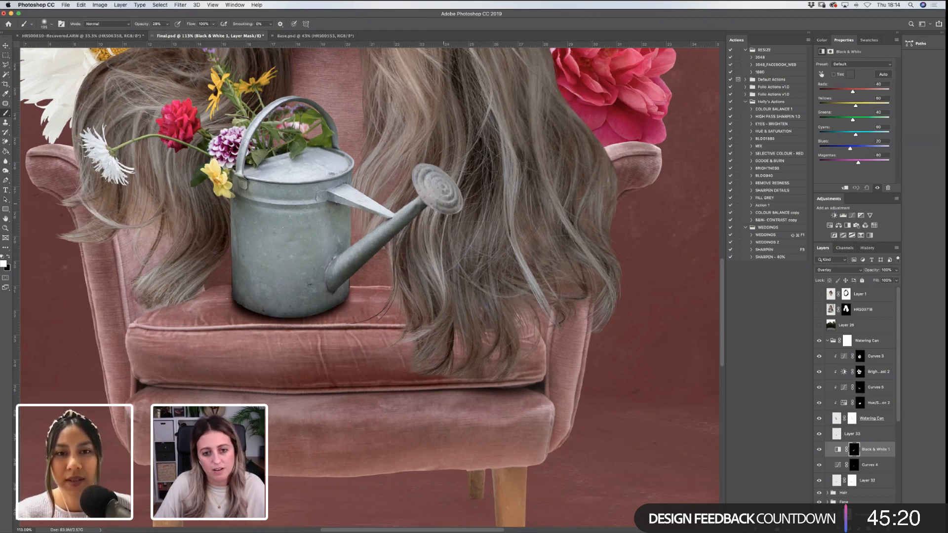
key(bracketright)
key(bracketright)
key(bracketright)
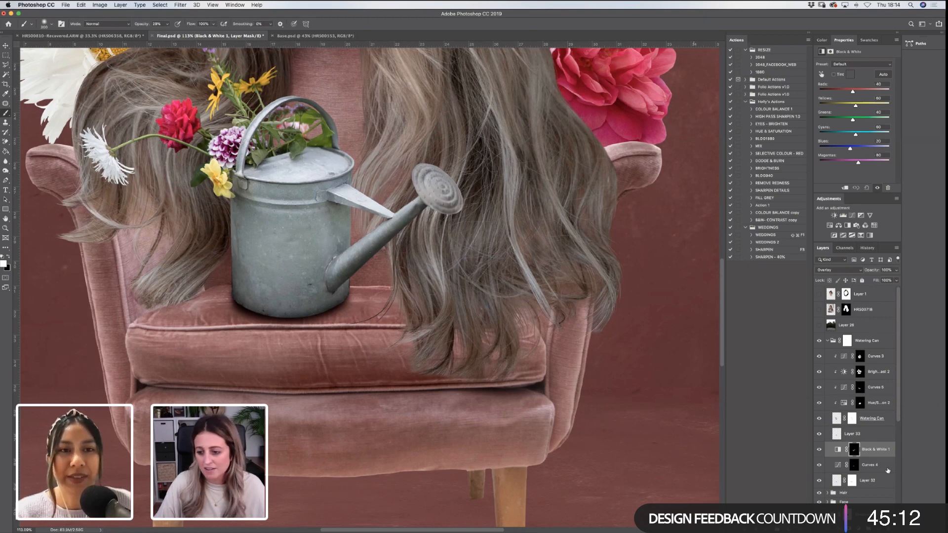
click(878, 529)
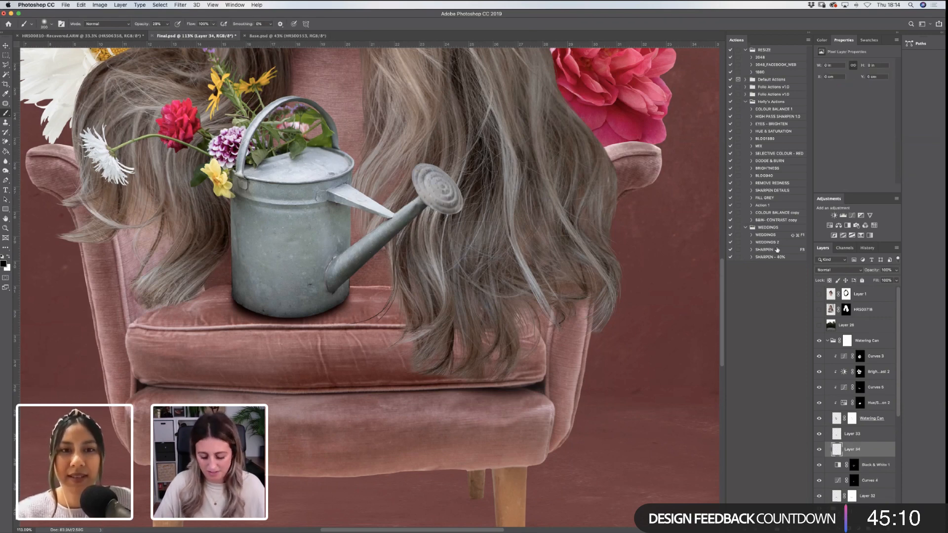
click(843, 215)
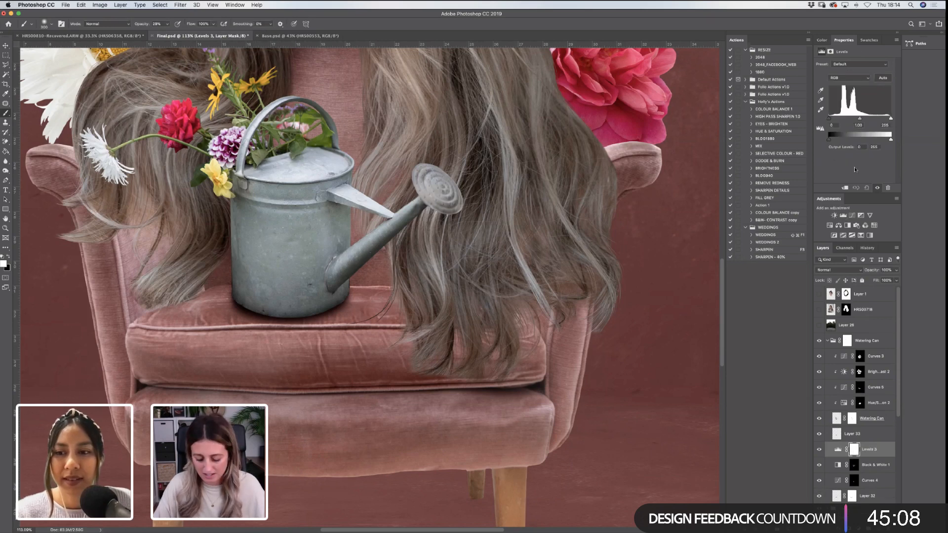
key(super+z)
Add a Brightness/Contrast adjustment with brightness about -38, invert its mask and paint the darkening onto the hair near the watering can
click(834, 215)
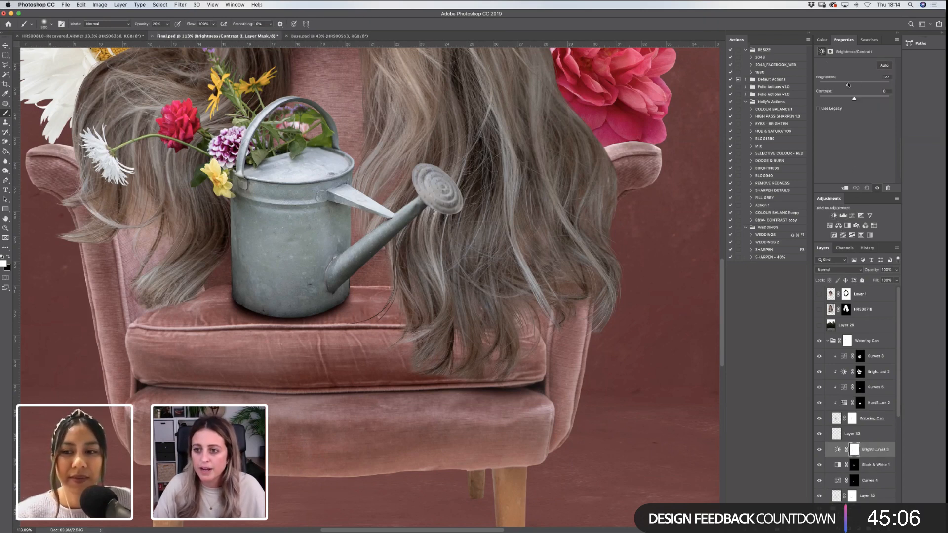
drag(849, 85, 845, 85)
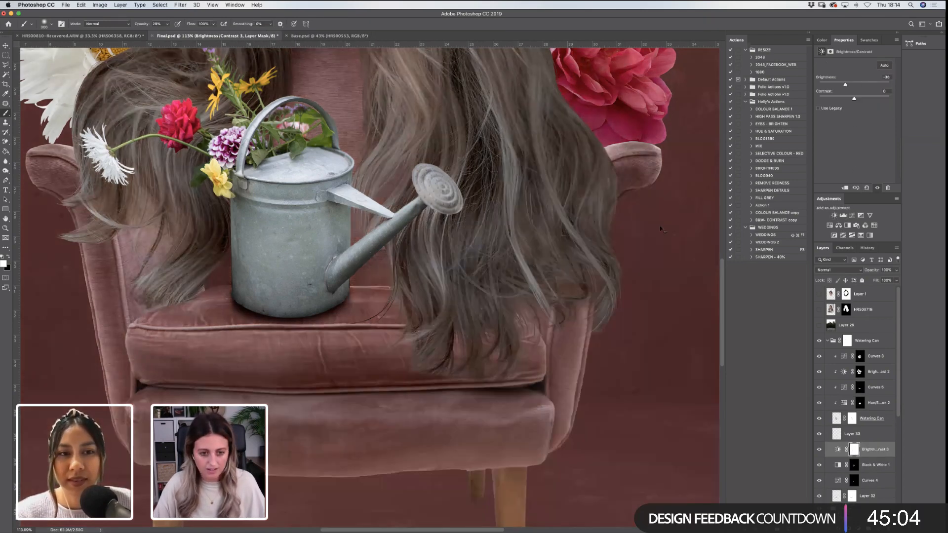
key(super+i)
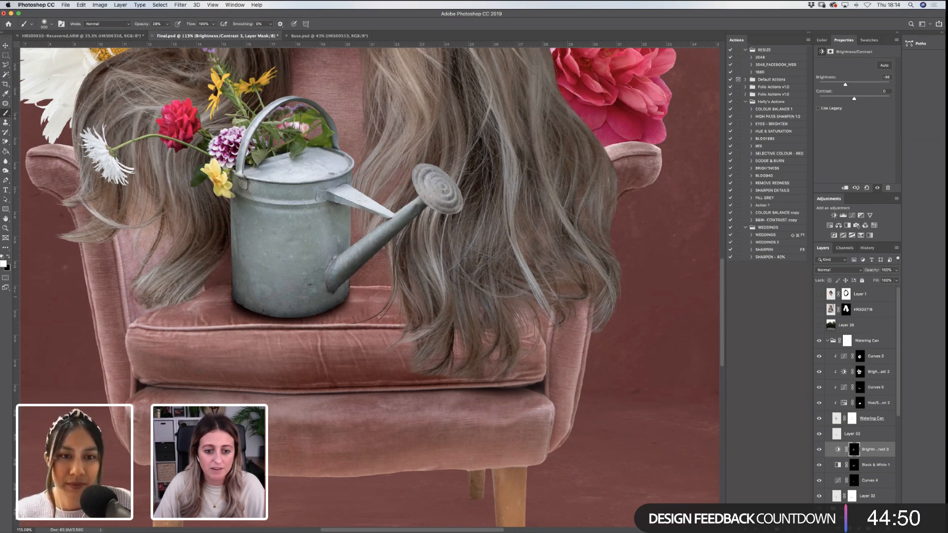
Compare the whole composition with and without the Curves 4 adjustment layer
key(z)
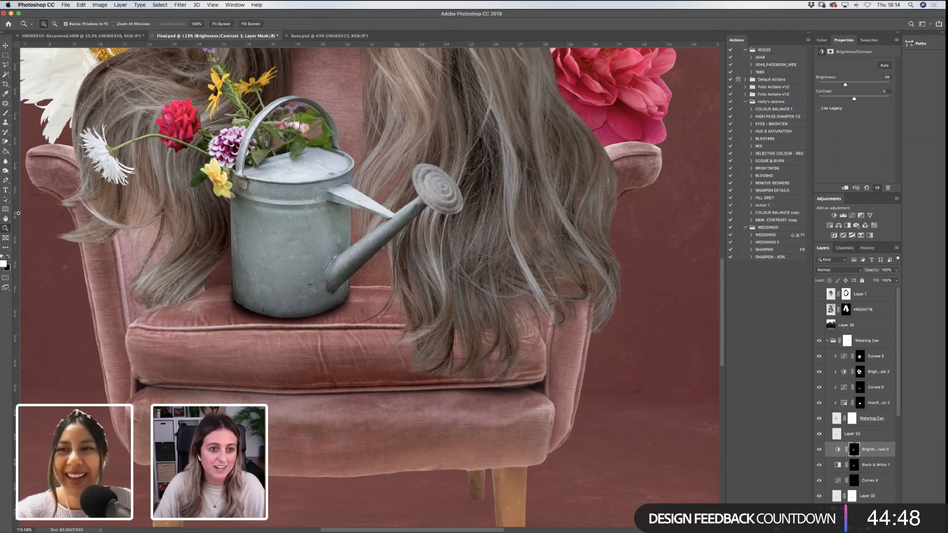
click(221, 24)
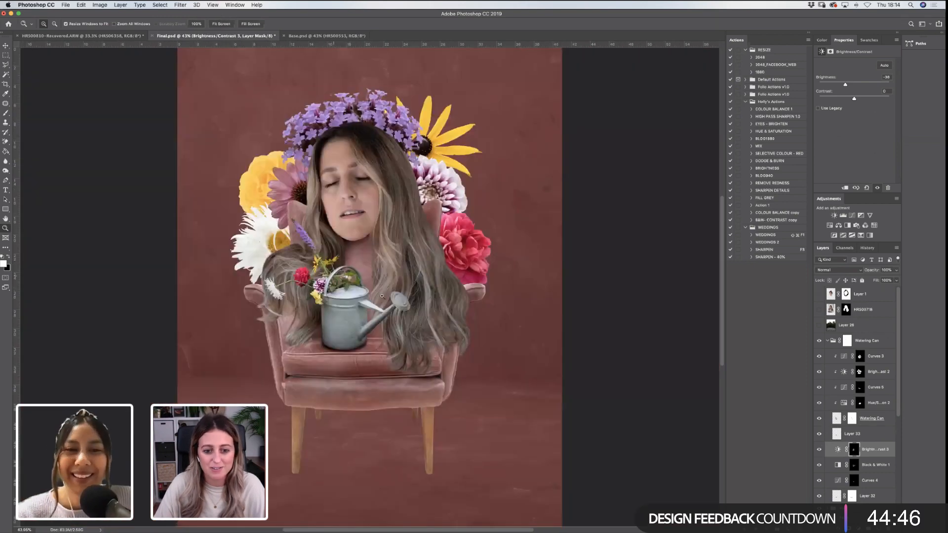
scroll(898, 399, down, 2)
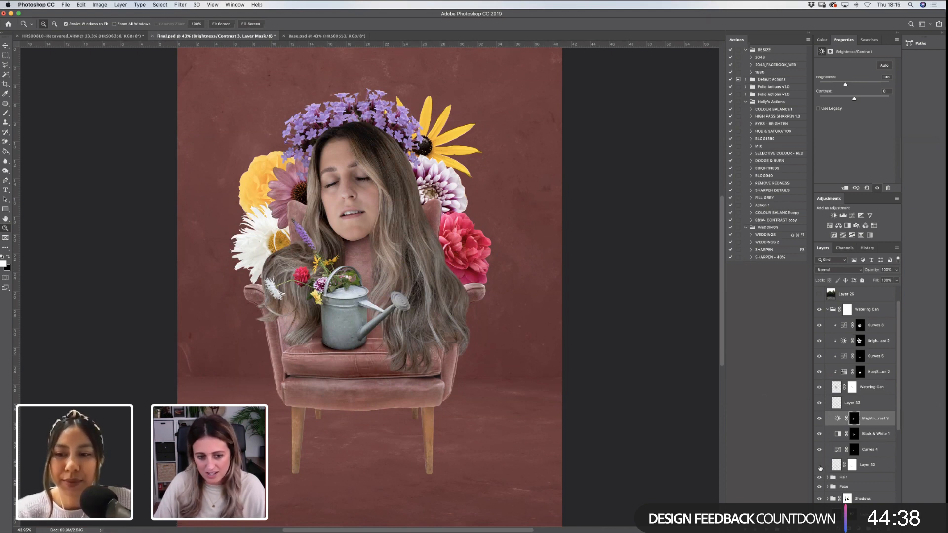
click(819, 450)
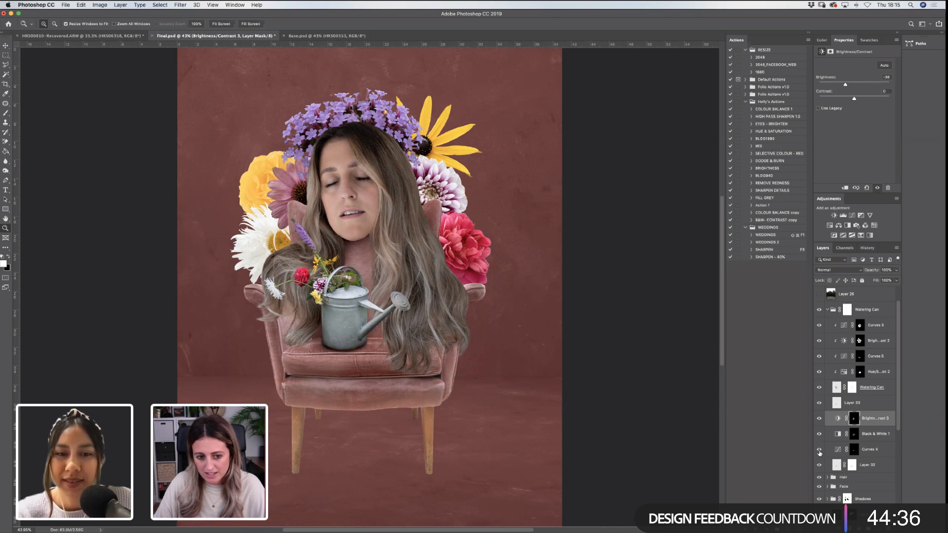
click(819, 450)
click(819, 450)
click(819, 450)
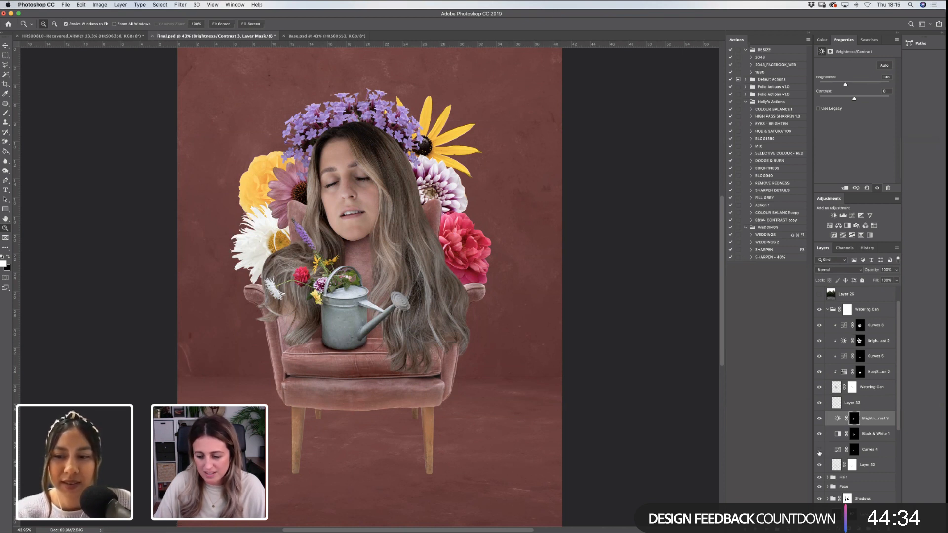
click(819, 450)
click(819, 450)
Start a Gaussian Blur on the Curves 4 layer mask and set its radius to 23.3 pixels
click(855, 450)
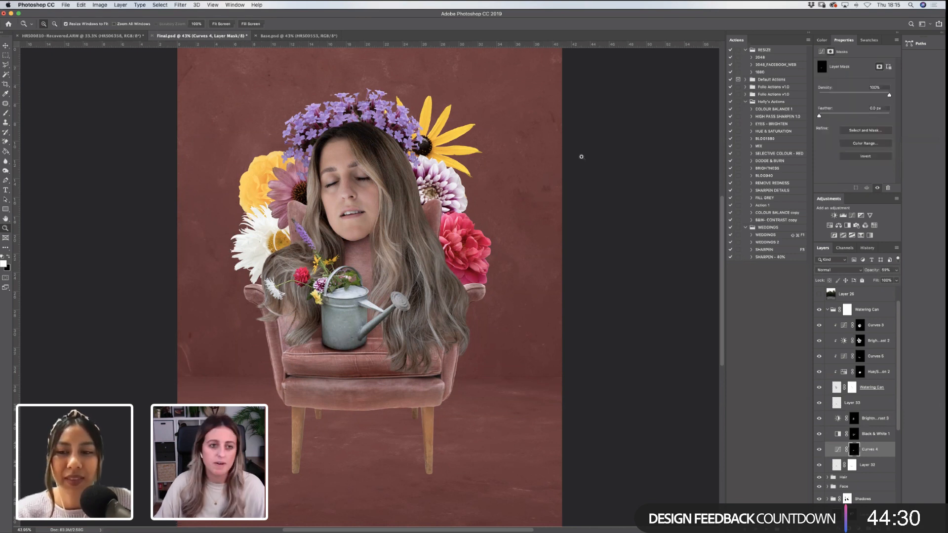
click(181, 5)
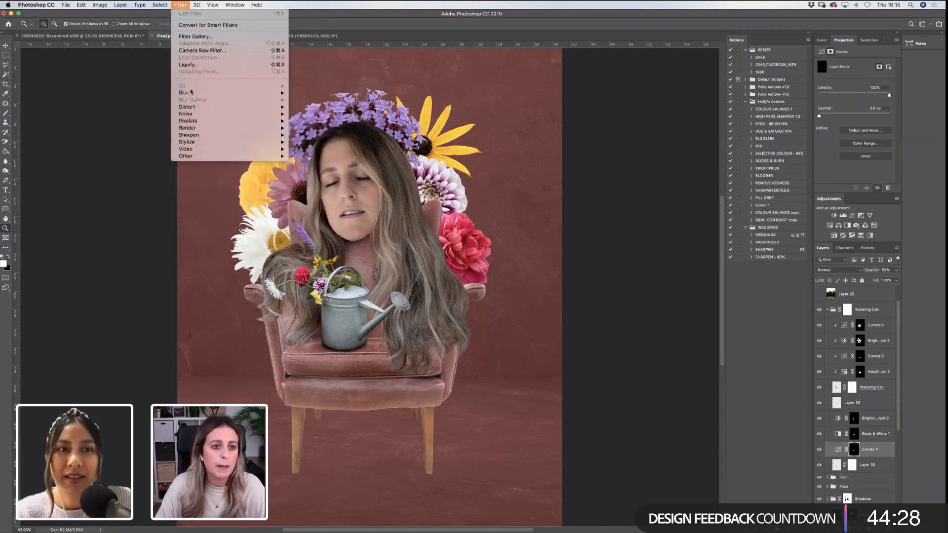
mouse_move(257, 93)
click(325, 129)
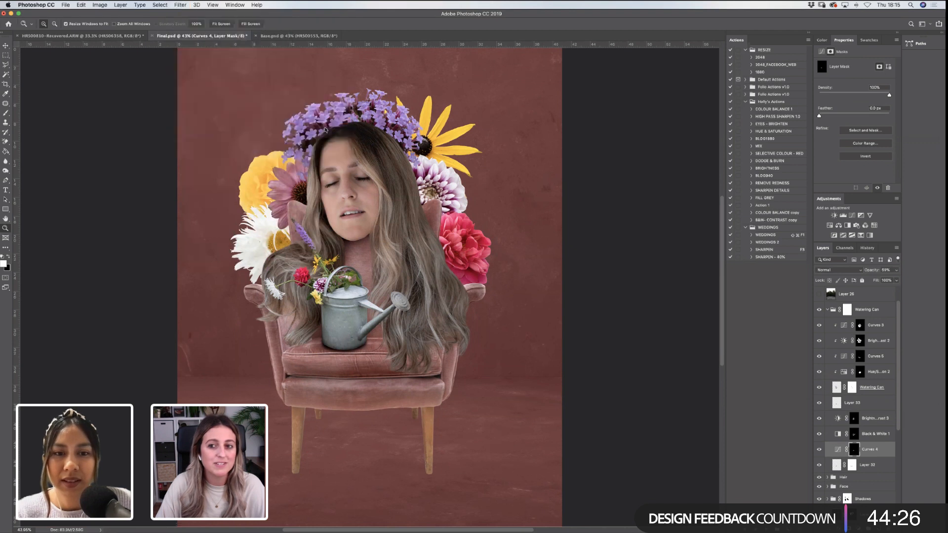
drag(720, 174, 739, 170)
key(Up)
key(Up)
key(Up)
key(Up)
key(Up)
key(Up)
key(Up)
key(Up)
key(Up)
key(Up)
key(Up)
click(732, 174)
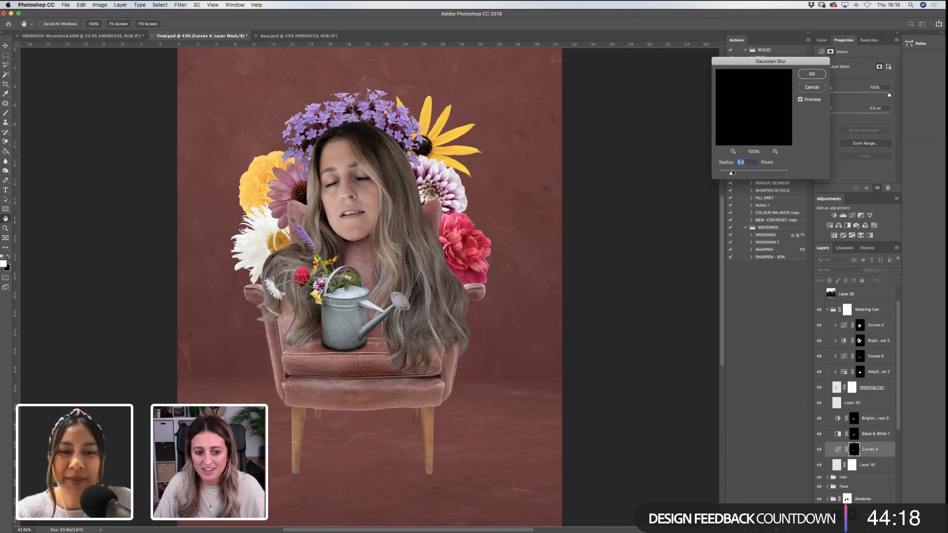
click(742, 173)
drag(741, 173, 751, 173)
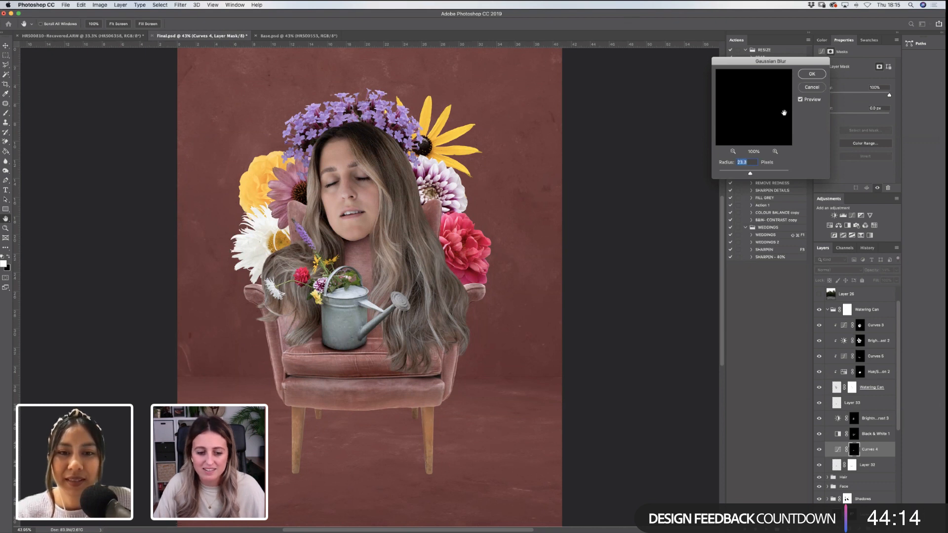
Compare the image with the blur preview on and off, raise the radius to about 45.8 pixels and apply the blur
click(801, 100)
click(801, 99)
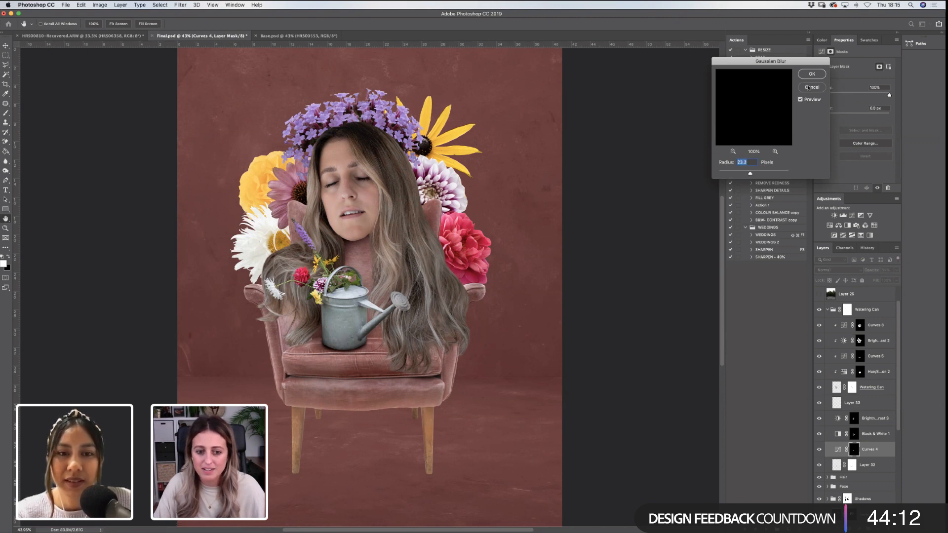
click(801, 101)
click(801, 100)
click(801, 100)
drag(750, 174, 756, 174)
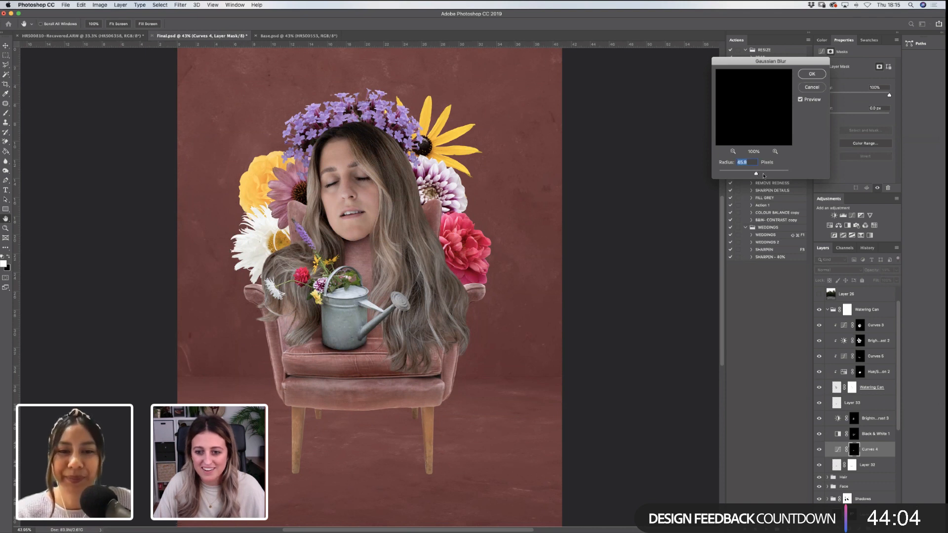
click(811, 74)
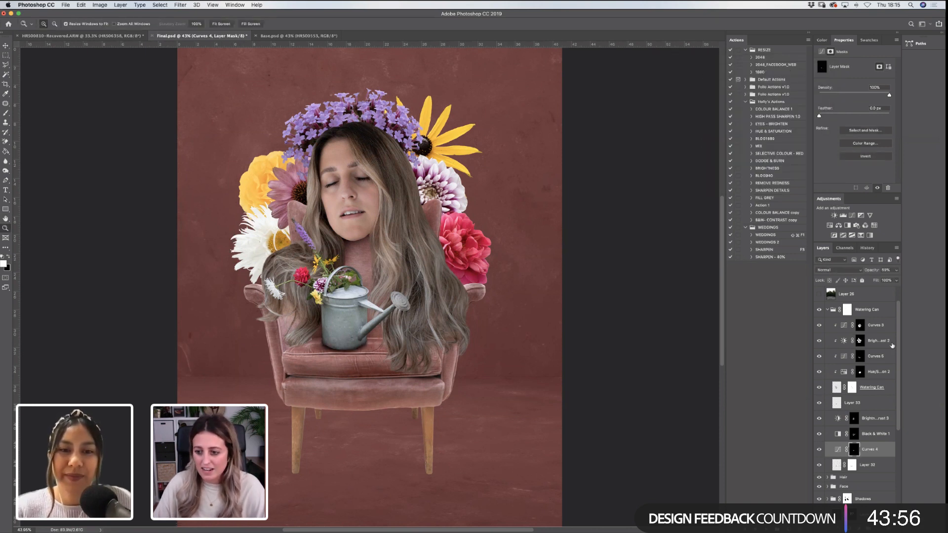
Lower the Curves 4 layer's opacity to 34%
click(895, 271)
drag(877, 281, 872, 283)
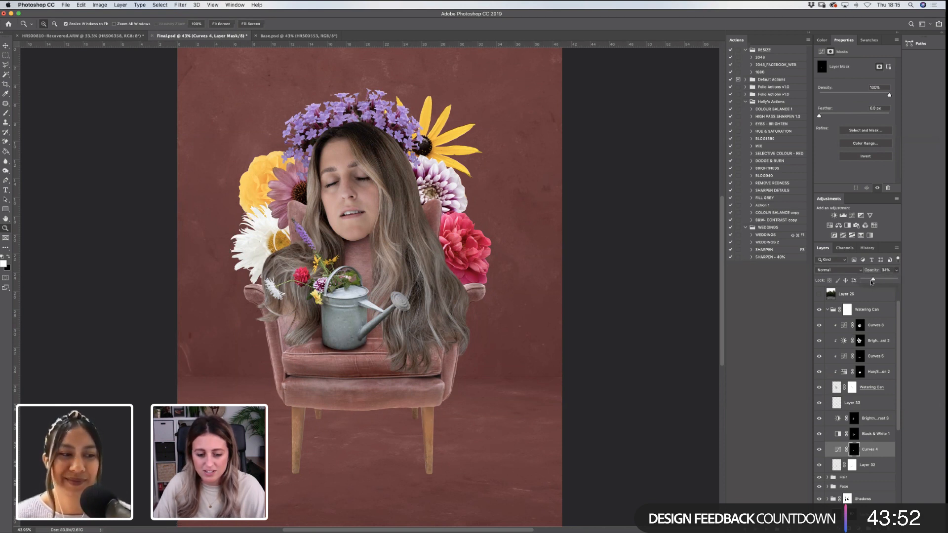
drag(873, 280, 873, 280)
Compare the composition with and without the Black & White 1 adjustment layer
click(819, 434)
click(819, 434)
click(819, 435)
click(819, 436)
click(819, 433)
click(819, 433)
click(820, 434)
click(819, 434)
click(819, 435)
click(820, 434)
click(819, 434)
click(819, 434)
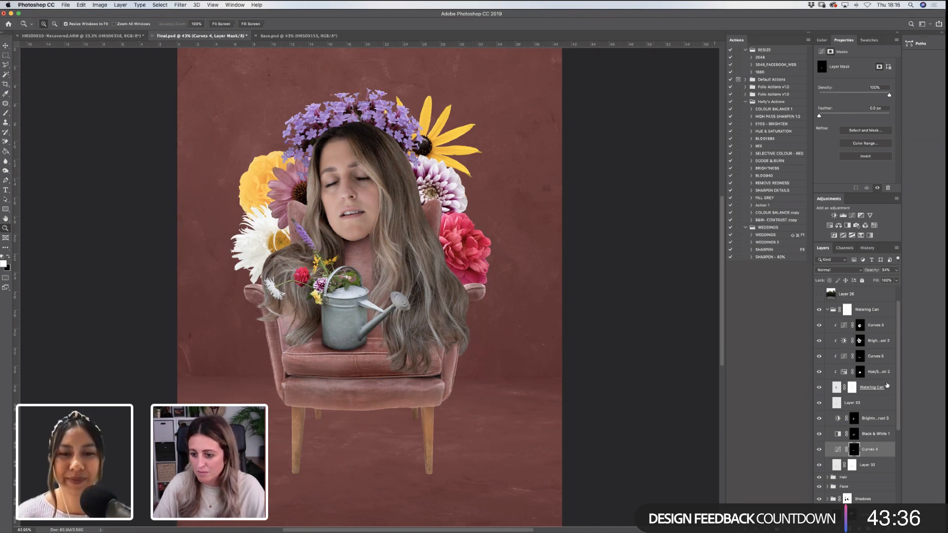
Set up the Brush tool with black as the foreground colour at 100% opacity for editing the Curves 4 mask
scroll(888, 402, down, 1)
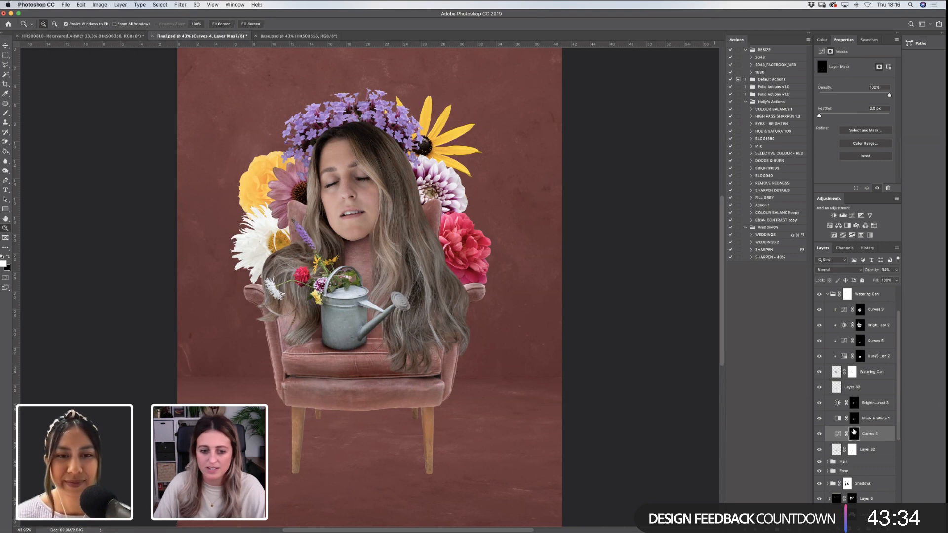
key(b)
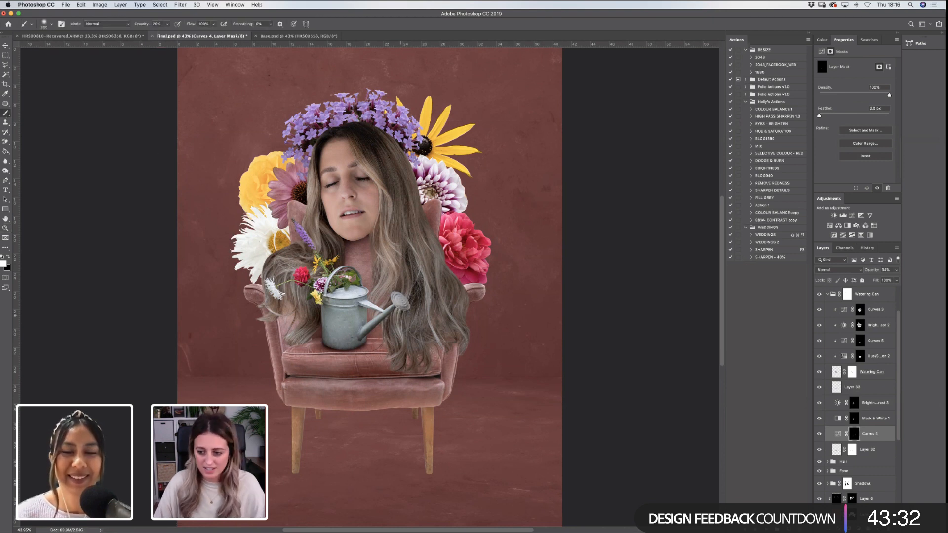
key(x)
key(x)
key(x)
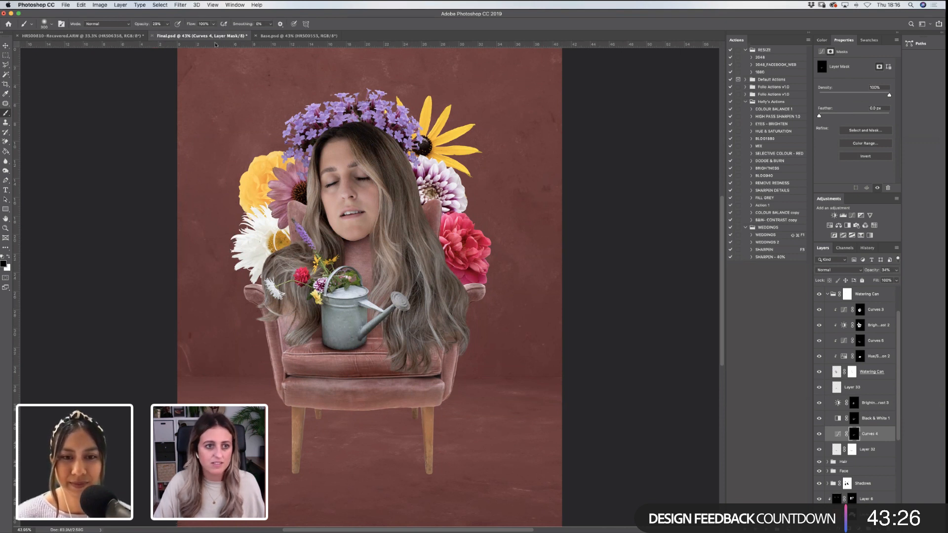
key(0)
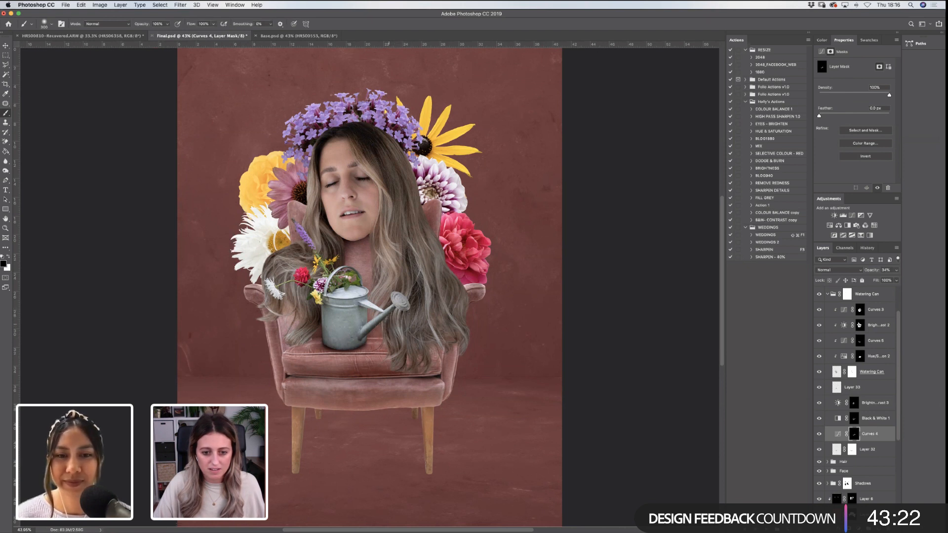
scroll(849, 322, up, 1)
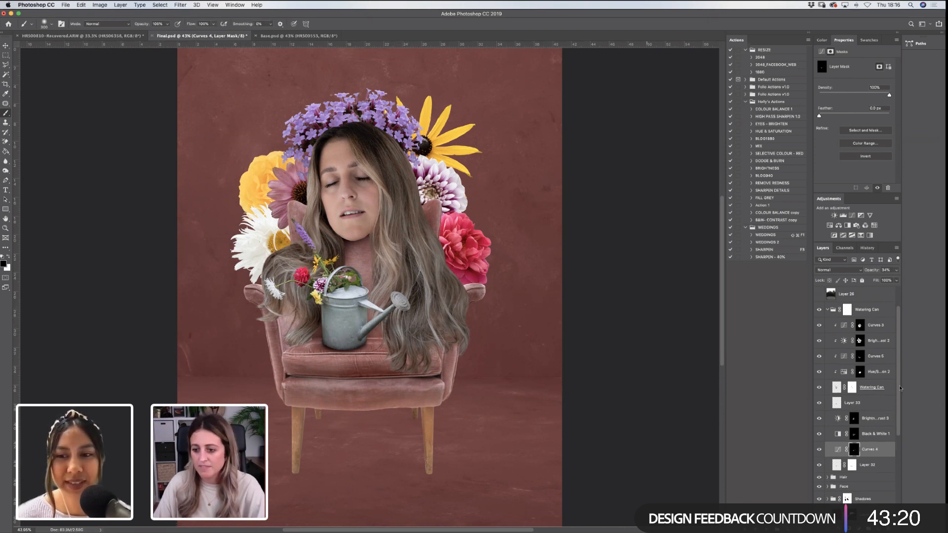
Compare the composition with and without the Watering Can group
click(828, 310)
click(820, 310)
click(819, 310)
click(829, 310)
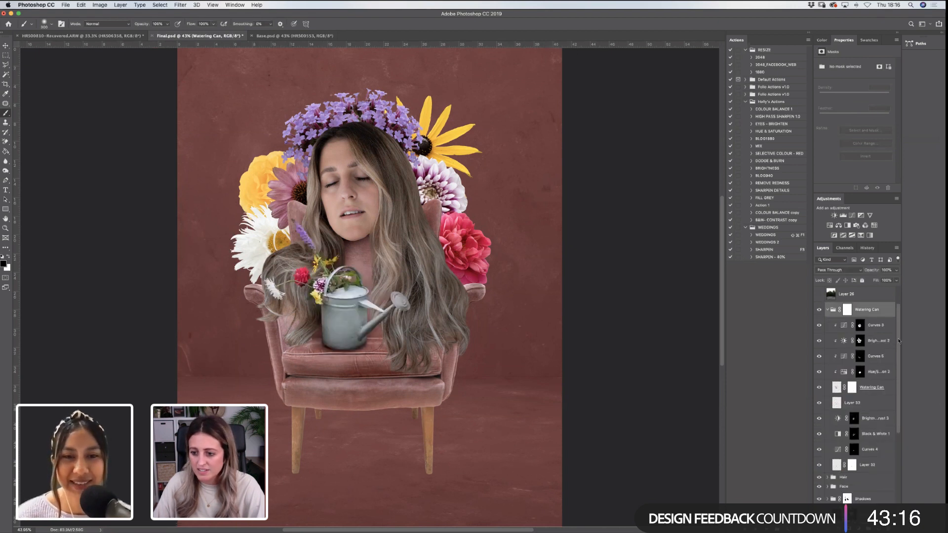
Group the layers from Layer 33 down to Layer 32 and name the group WC Shadows
scroll(898, 362, down, 1)
click(873, 388)
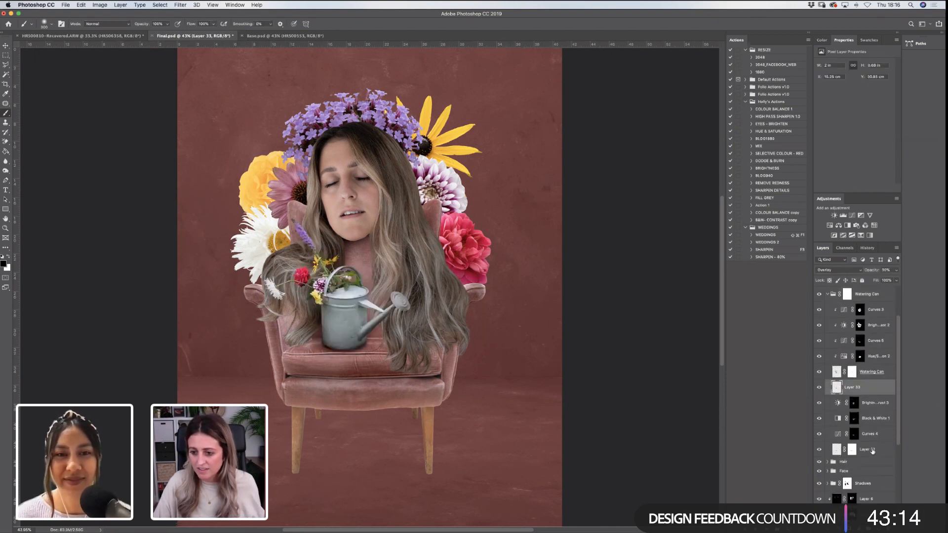
shift+click(872, 451)
key(super+g)
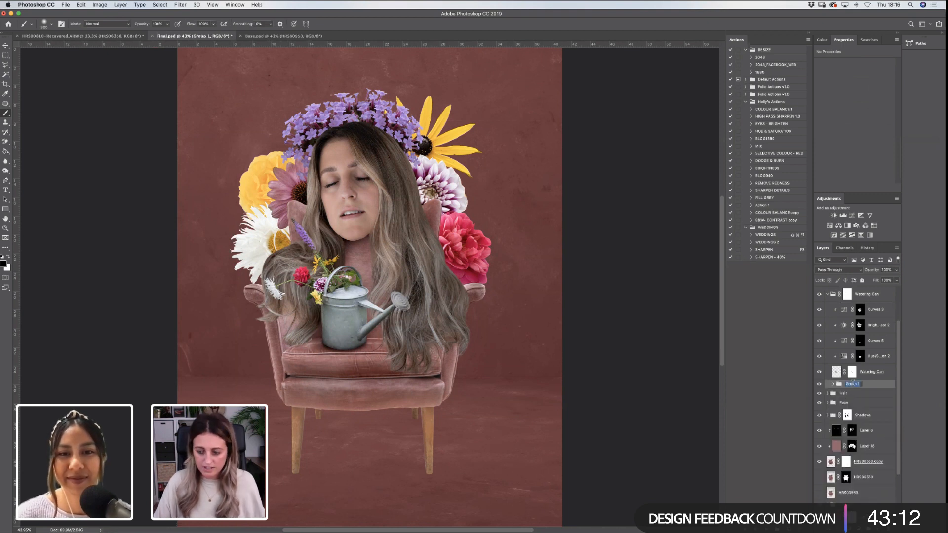
text(WC)
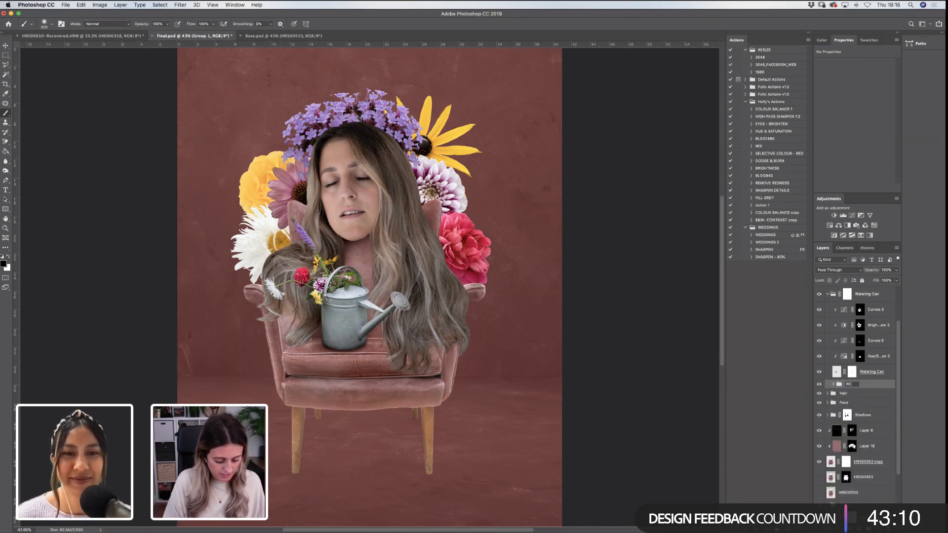
text( Shadow)
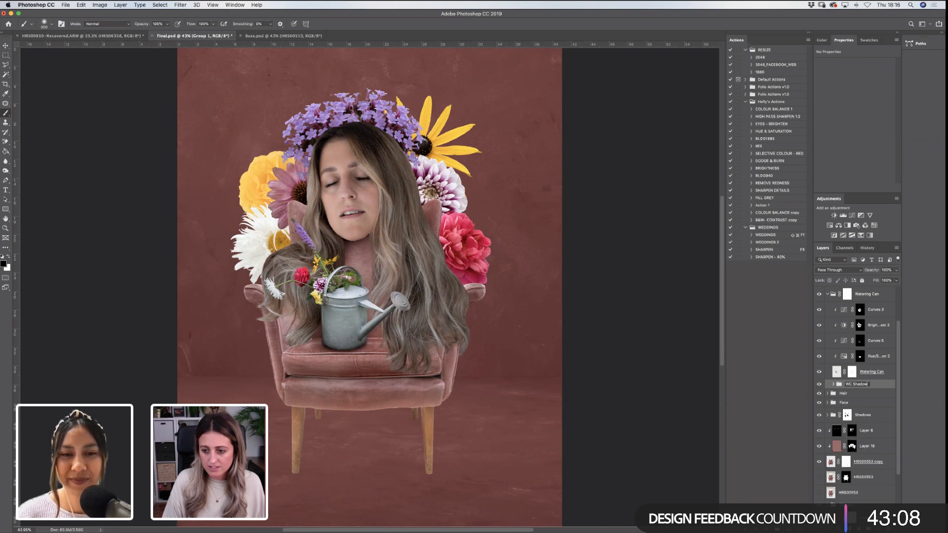
text(s)
key(Return)
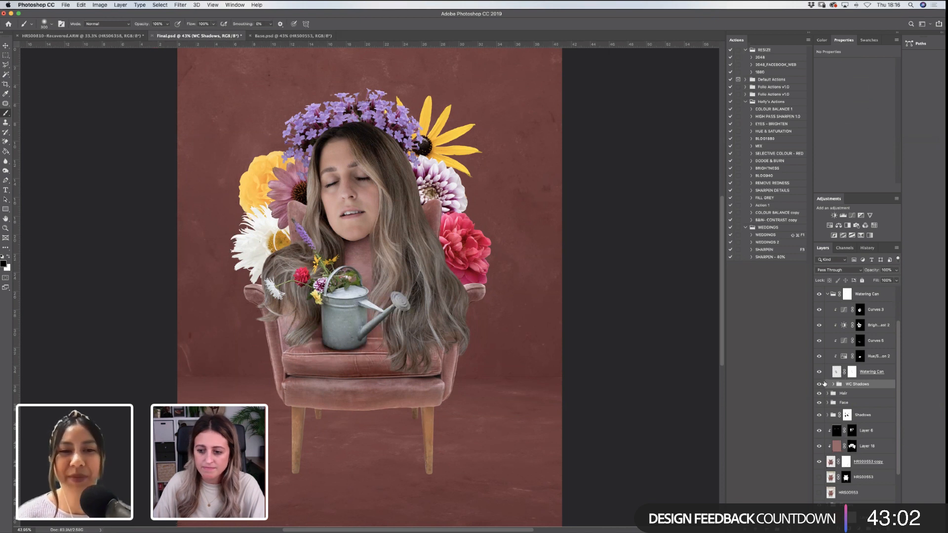
Compare the image with and without the WC Shadows group and with and without Layer 32 inside it
click(819, 385)
click(819, 385)
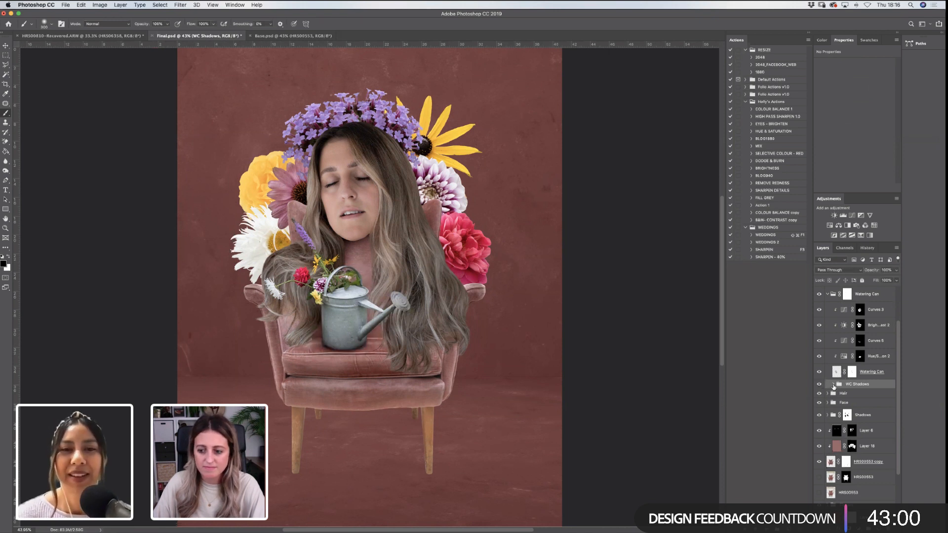
click(834, 386)
click(818, 460)
click(818, 460)
Adjust the opacity of Layer 32 in the WC Shadows group
click(843, 458)
click(896, 270)
drag(876, 281, 875, 280)
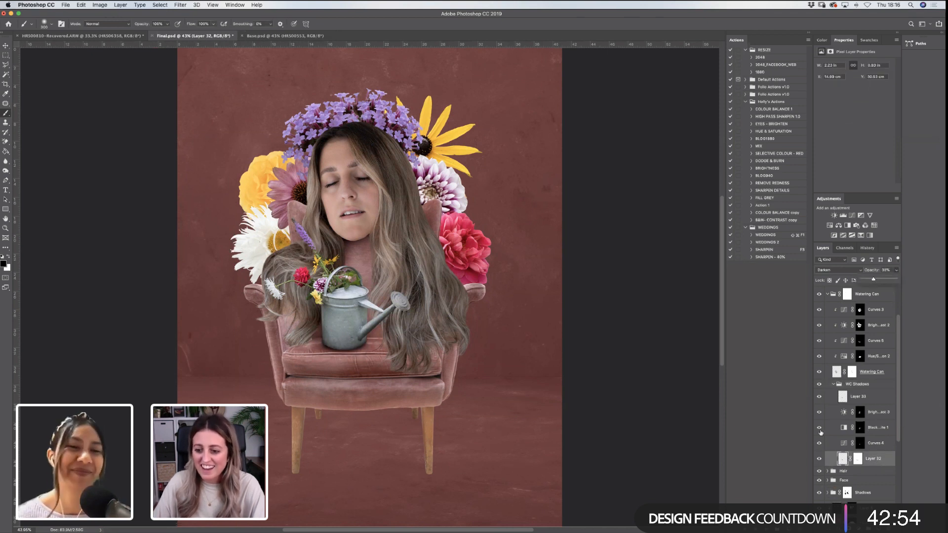
Check the effect of Curves 4, then set the Black & White 1 layer's opacity to 60% and compare the image with and without it
click(820, 446)
click(820, 446)
click(876, 444)
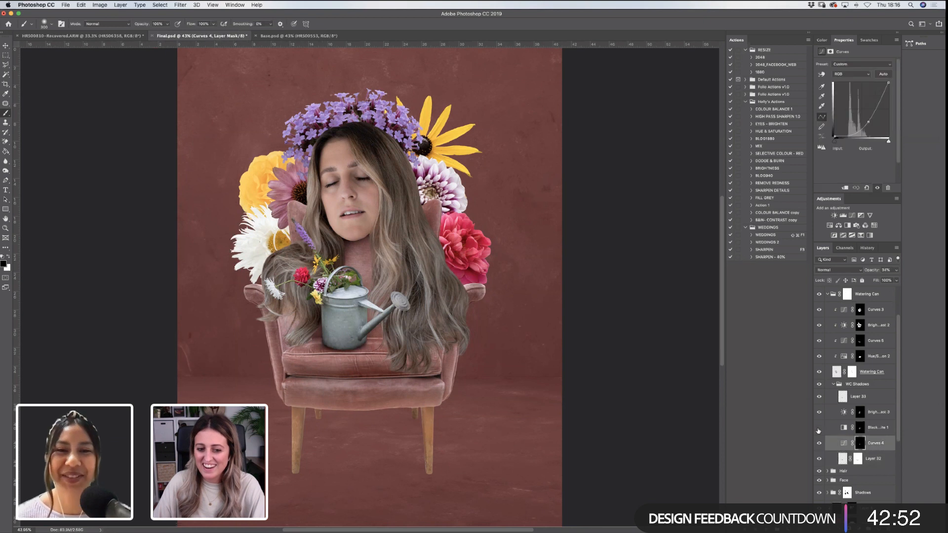
click(876, 428)
drag(898, 274, 882, 280)
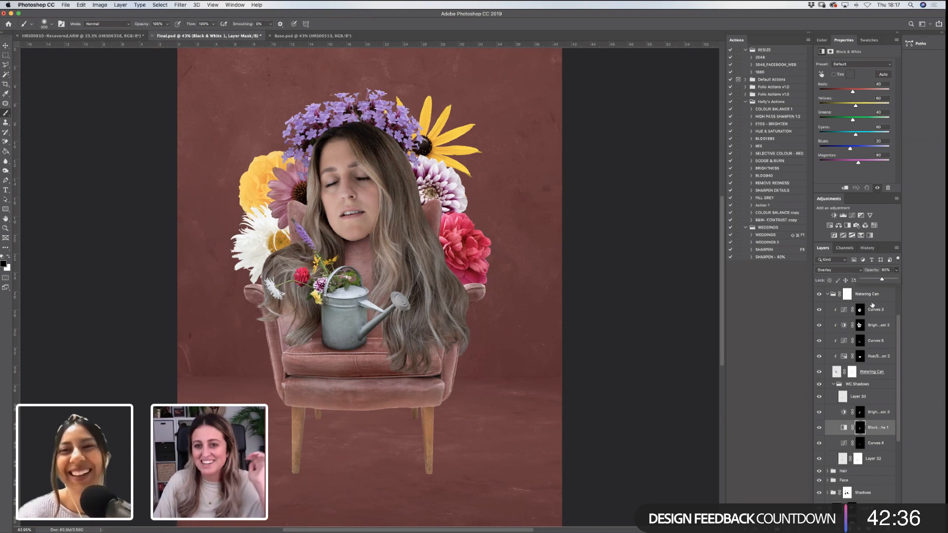
click(820, 429)
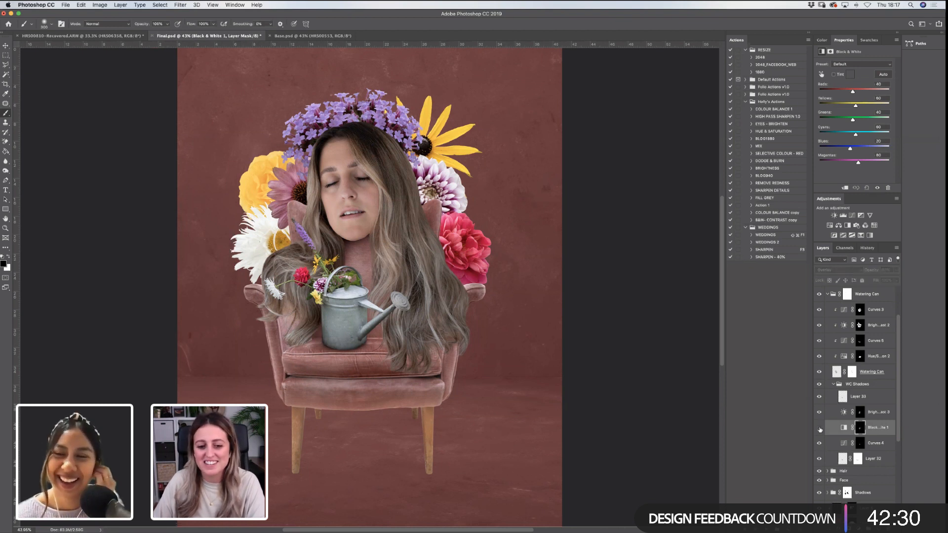
click(819, 429)
Compare the watering can shadow with and without the Brightness/Contrast 3 adjustment layer
click(820, 413)
click(820, 413)
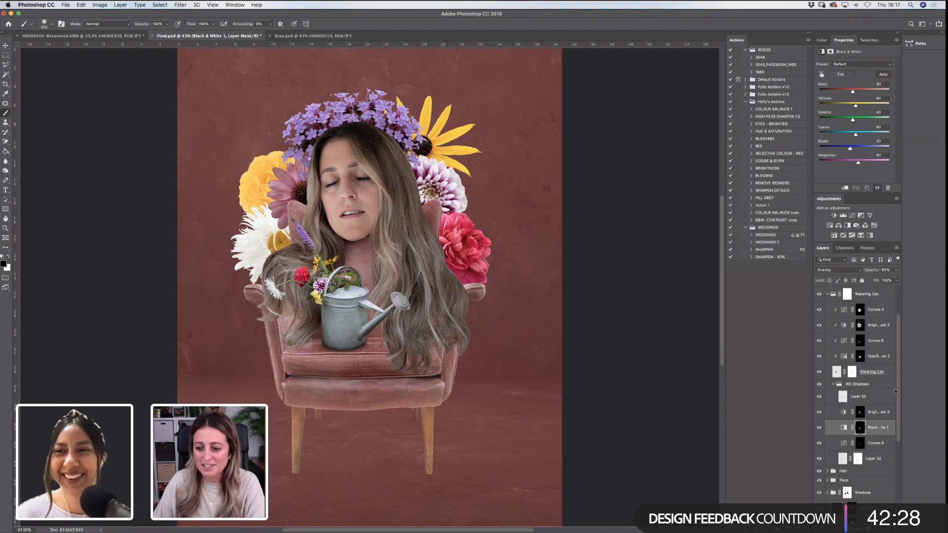
mouse_move(899, 375)
mouse_down()
mouse_move(899, 362)
mouse_move(899, 381)
mouse_up()
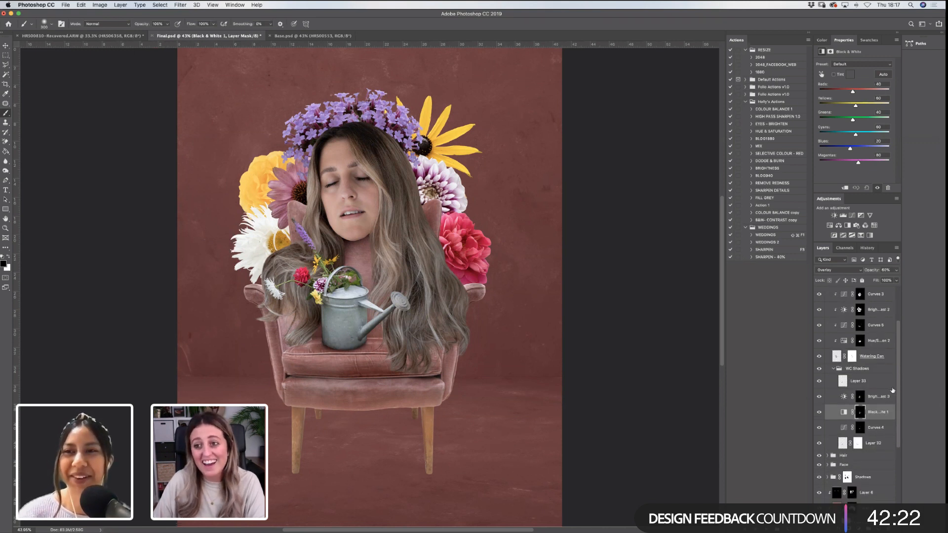
click(819, 397)
click(819, 399)
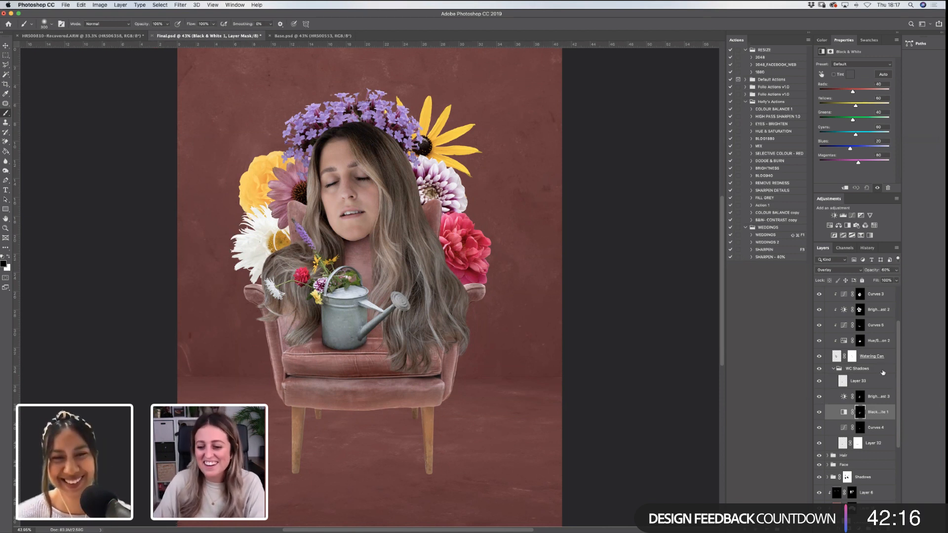
Compare the watering can repeatedly with and without the Curves 3 adjustment layer
scroll(899, 350, up, 1)
scroll(900, 351, up, 3)
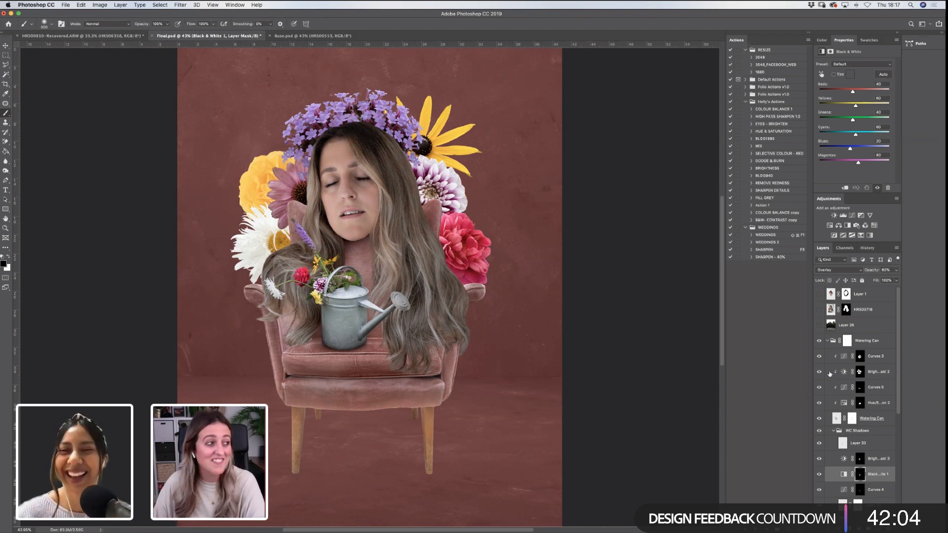
click(819, 357)
click(818, 357)
click(818, 357)
click(819, 357)
click(819, 357)
click(820, 357)
click(819, 357)
click(819, 357)
Lower the Curves 3 layer's opacity to 50% and check the effect with the layer hidden and shown
drag(896, 273, 878, 281)
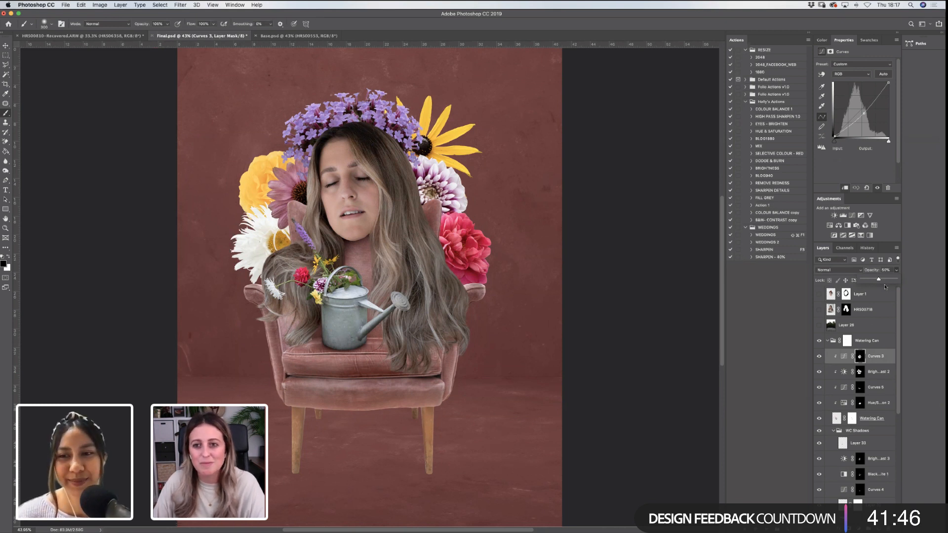
click(819, 357)
click(819, 357)
click(820, 357)
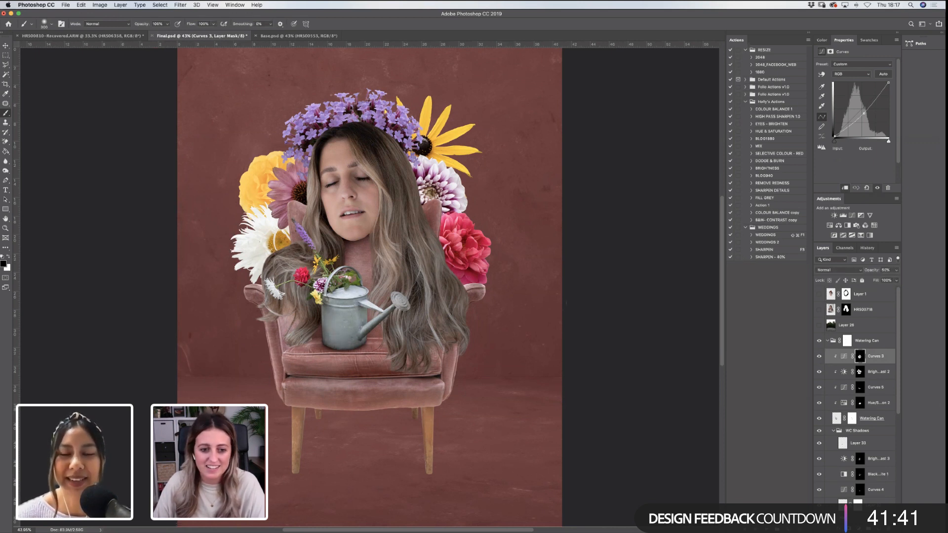
Activate the Zoom tool, collapse the Watering Can group and expand the Flowers group
click(7, 229)
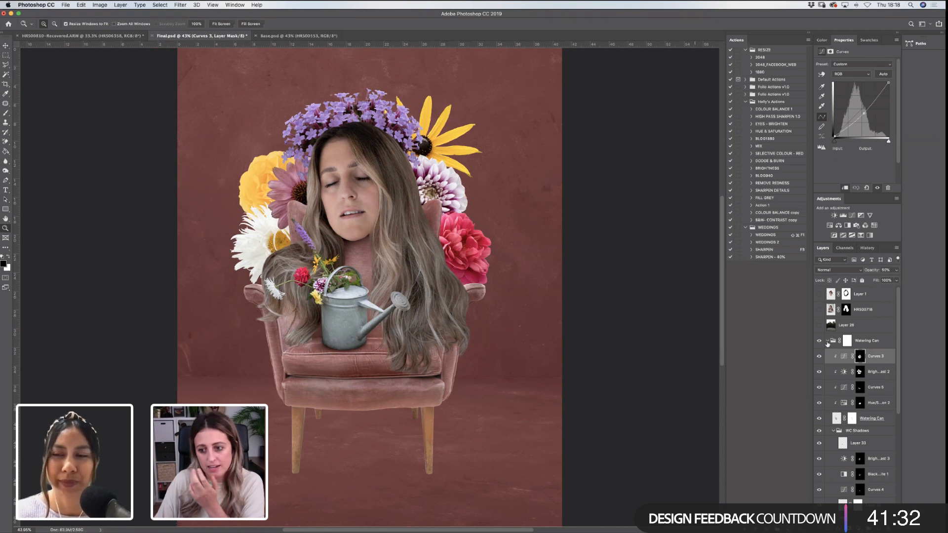
click(828, 342)
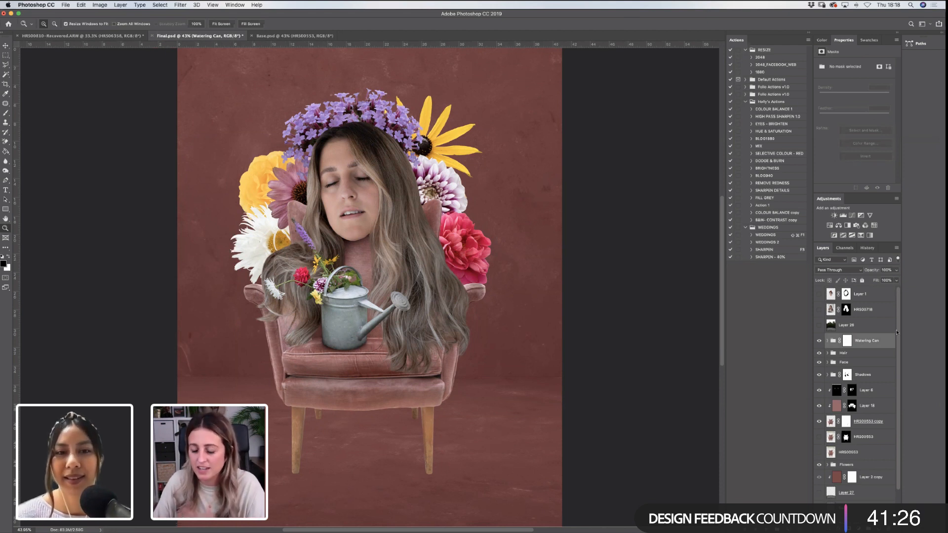
scroll(899, 334, down, 1)
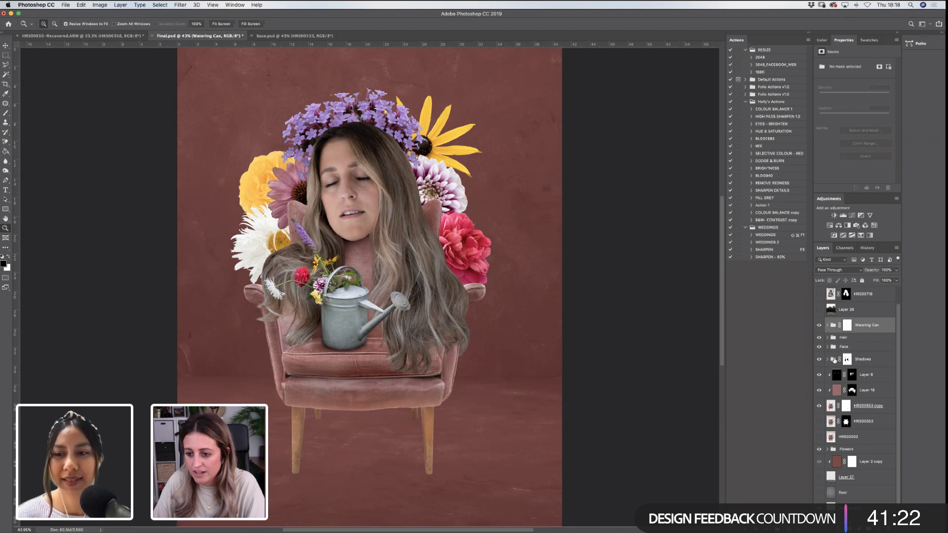
drag(896, 386, 899, 422)
click(828, 426)
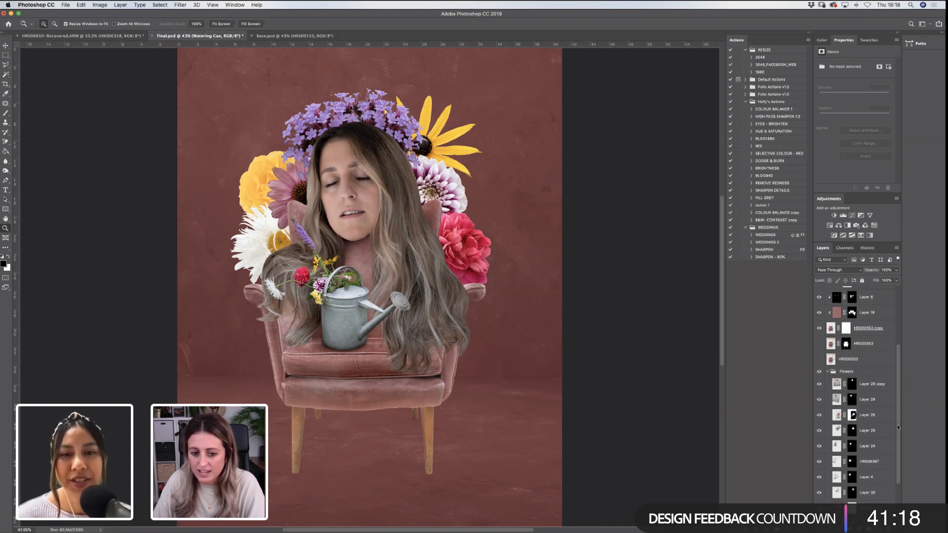
Compare the flower arrangement above the head with and without Layer 29 copy, and select that layer
click(819, 385)
click(820, 385)
click(820, 385)
click(820, 385)
click(820, 385)
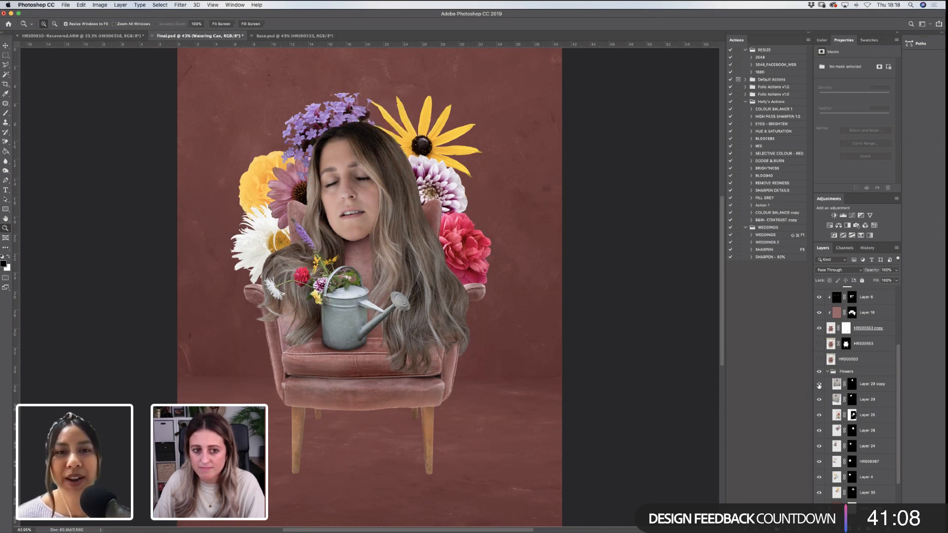
click(819, 386)
click(819, 385)
click(819, 385)
click(892, 390)
Check the lowest layer in the Flowers group and the white daisy layer by hiding and showing each
scroll(900, 393, down, 3)
click(819, 446)
click(819, 445)
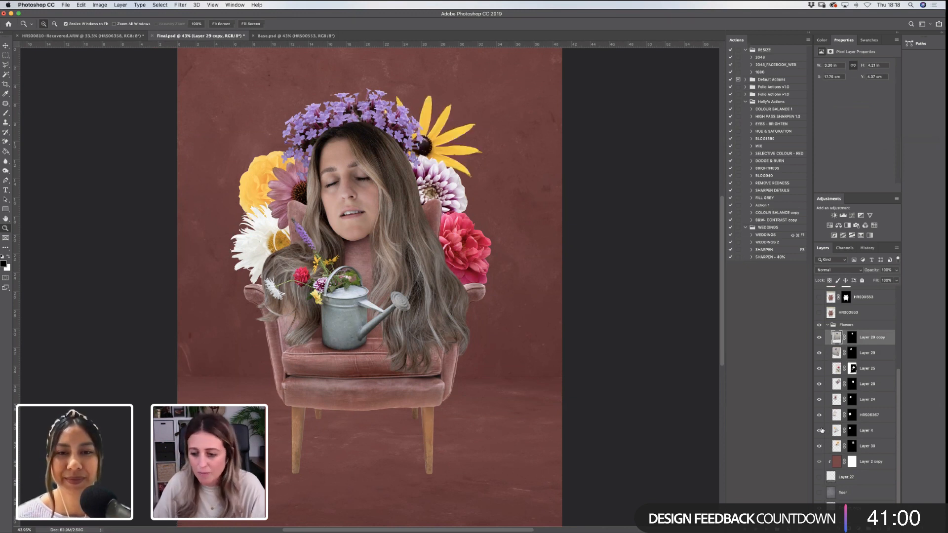
click(819, 416)
click(820, 417)
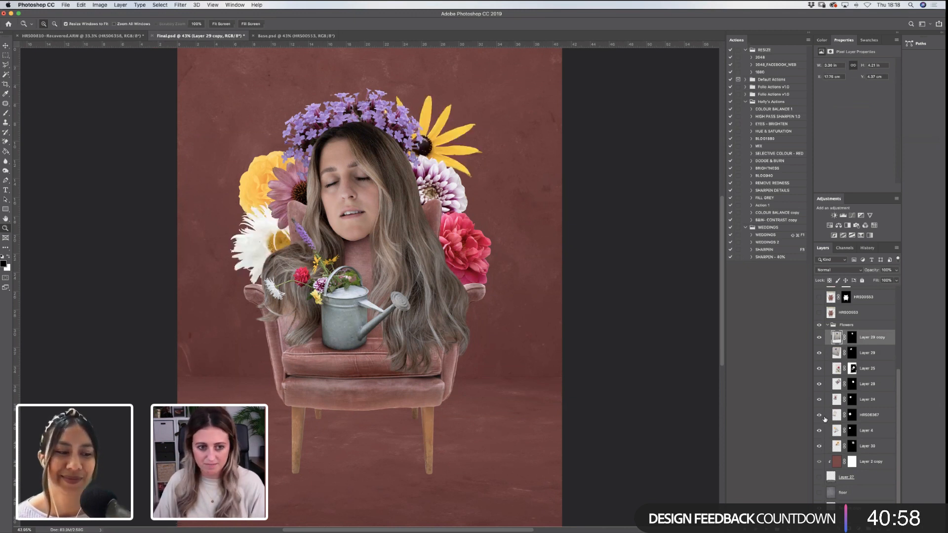
Examine the yellow, pink and white flowers beside the face up close and within the whole composition
drag(171, 124, 409, 374)
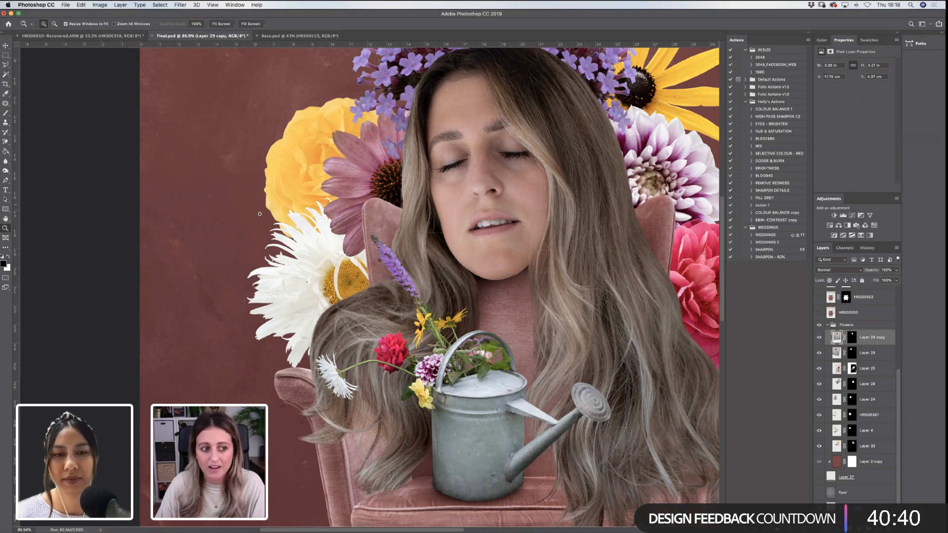
click(222, 24)
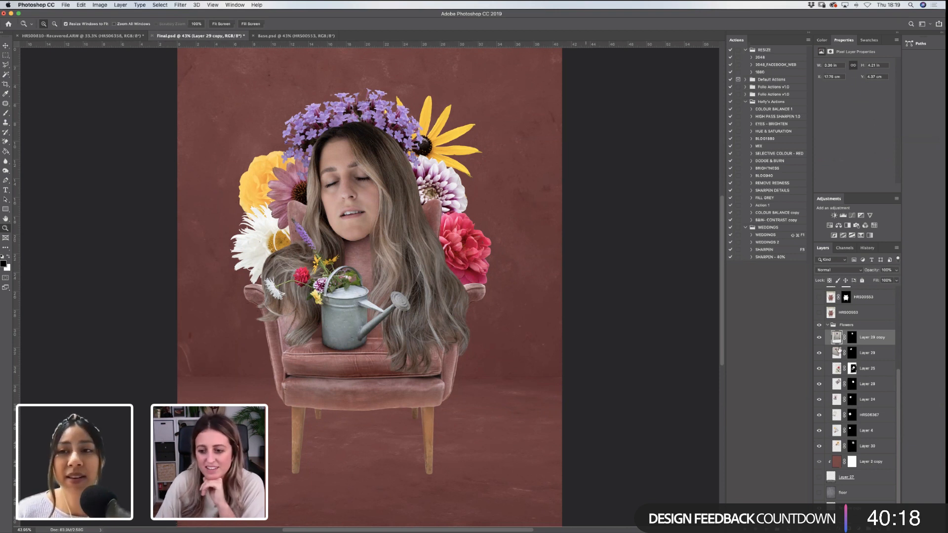
drag(151, 176, 382, 302)
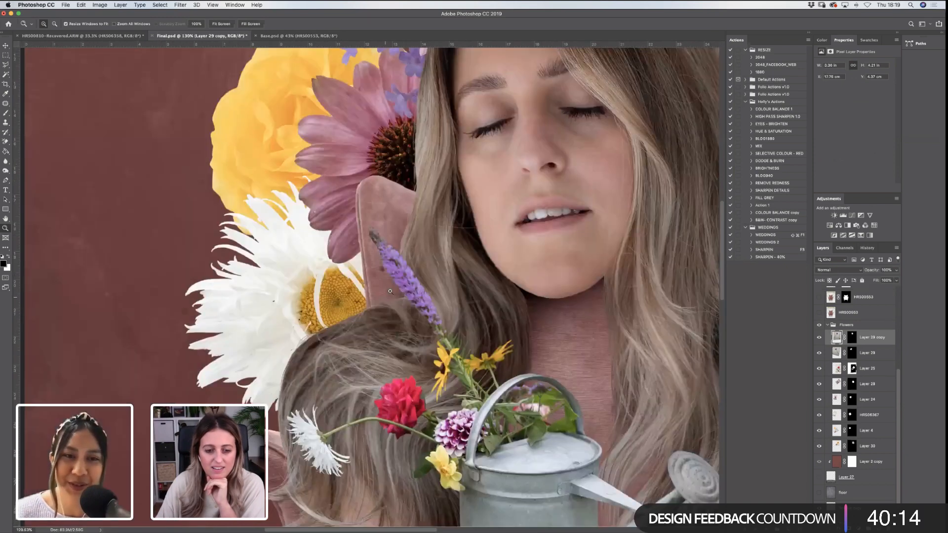
click(221, 23)
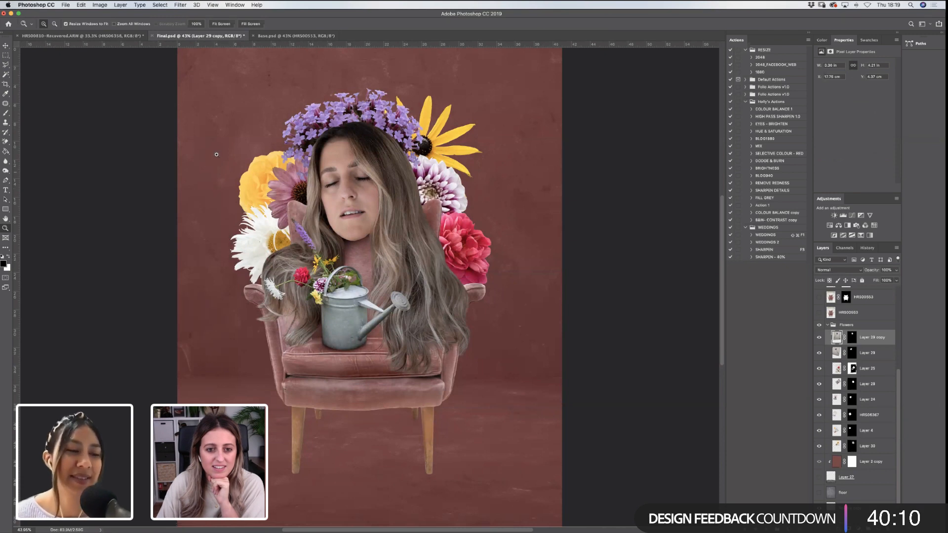
drag(193, 148, 390, 304)
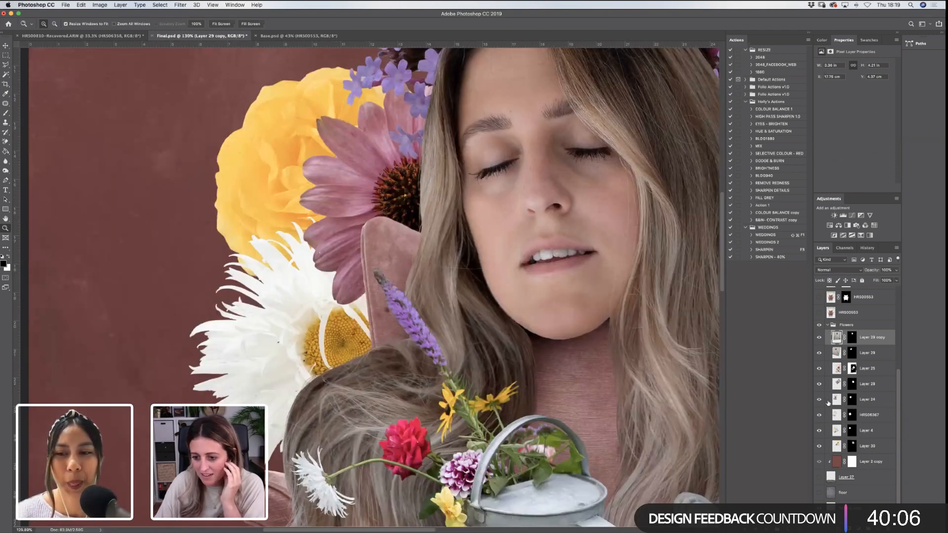
Compare the zoomed-in flowers with and without the large white daisy layer
click(820, 416)
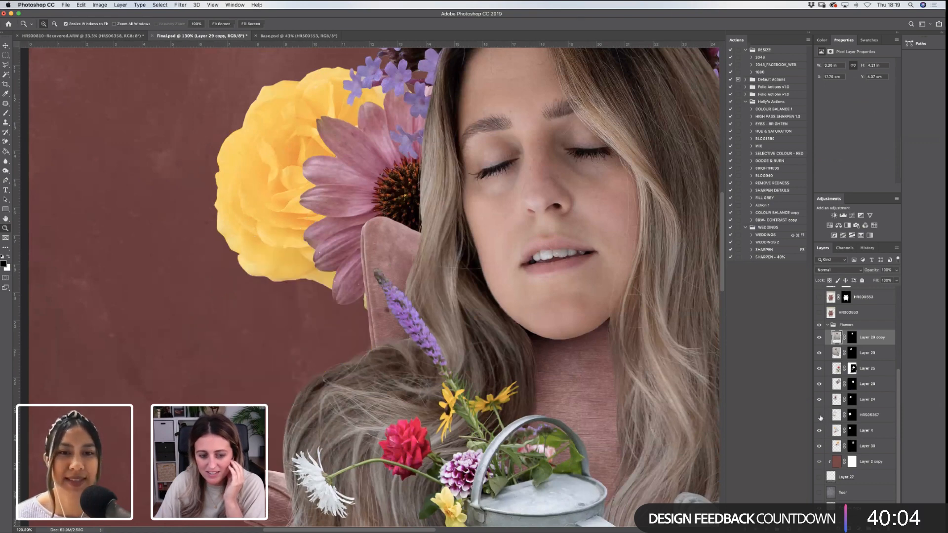
click(821, 415)
click(821, 416)
click(821, 416)
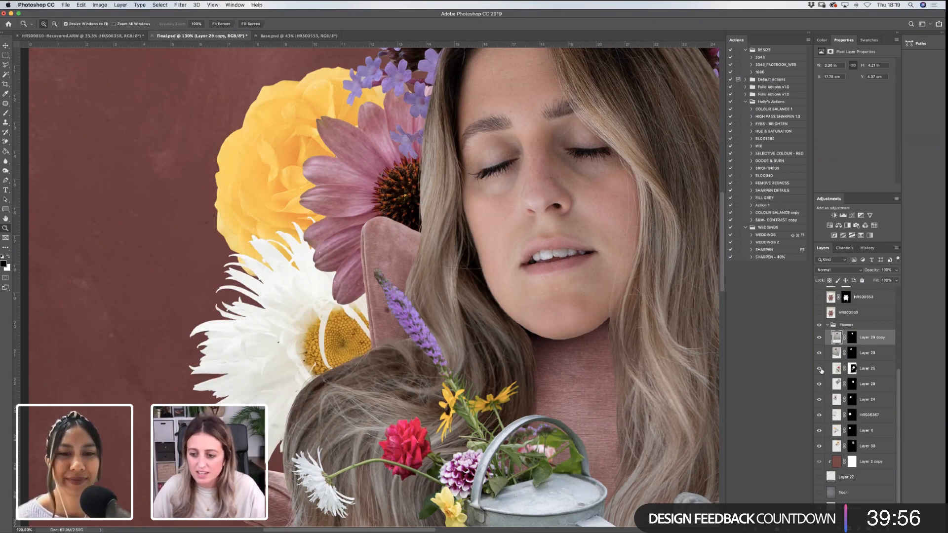
Check Layer 4, the white daisy layer and Layer 24 by toggling their visibility, and select Layer 4
click(820, 430)
click(820, 431)
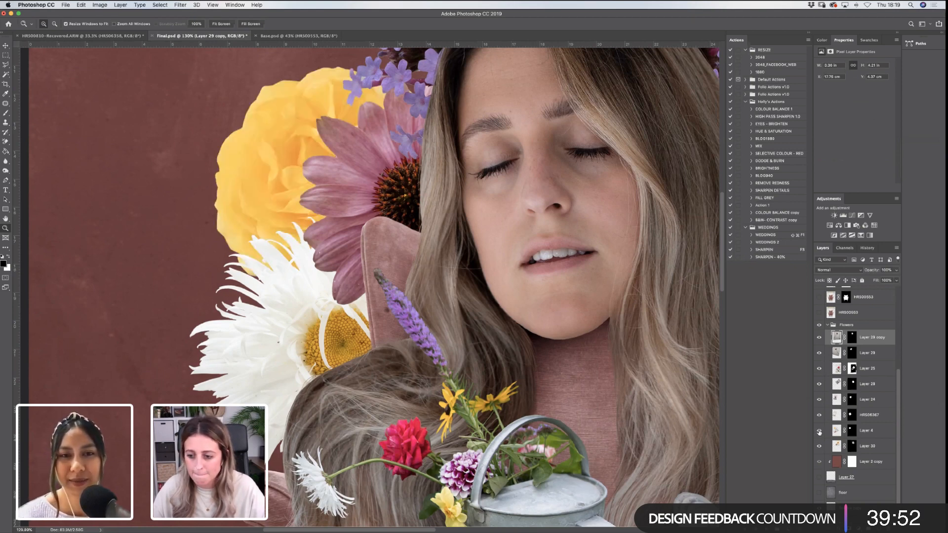
click(821, 416)
click(820, 416)
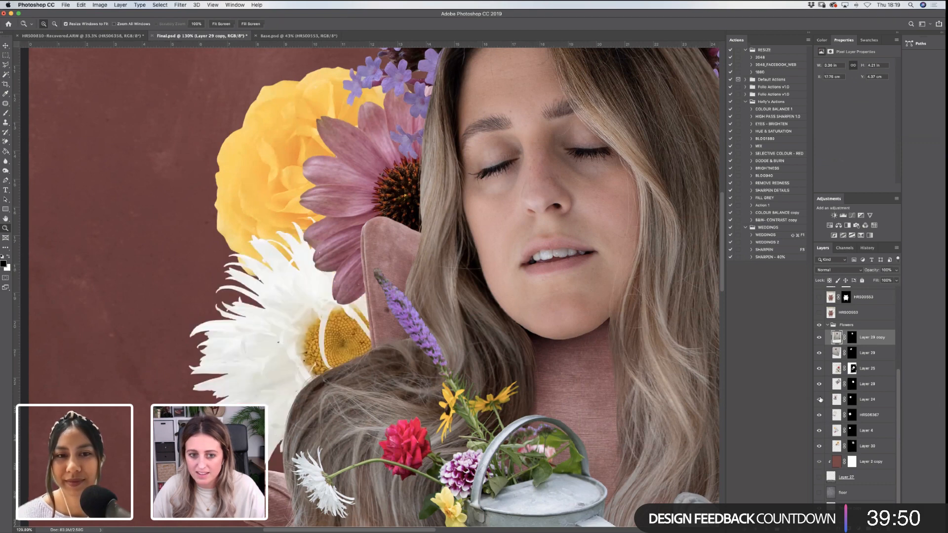
click(819, 400)
click(874, 435)
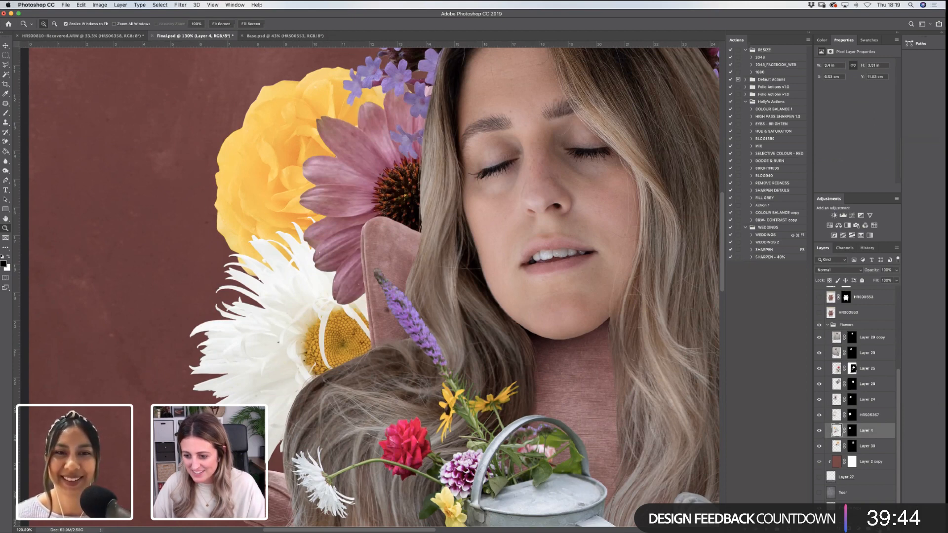
click(820, 431)
click(820, 432)
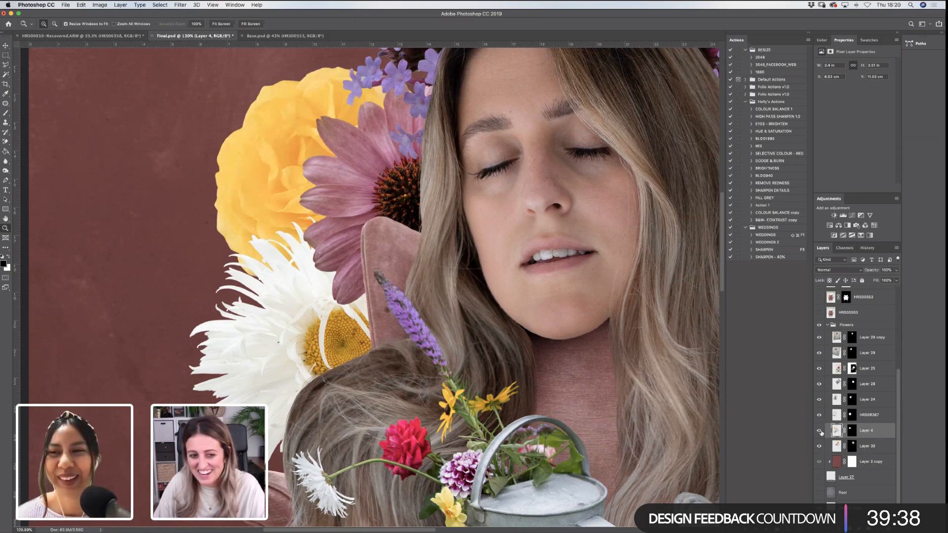
Add a blank layer and a darkening Curves adjustment above Layer 4, mapping input 162 to output 52
click(820, 432)
click(820, 432)
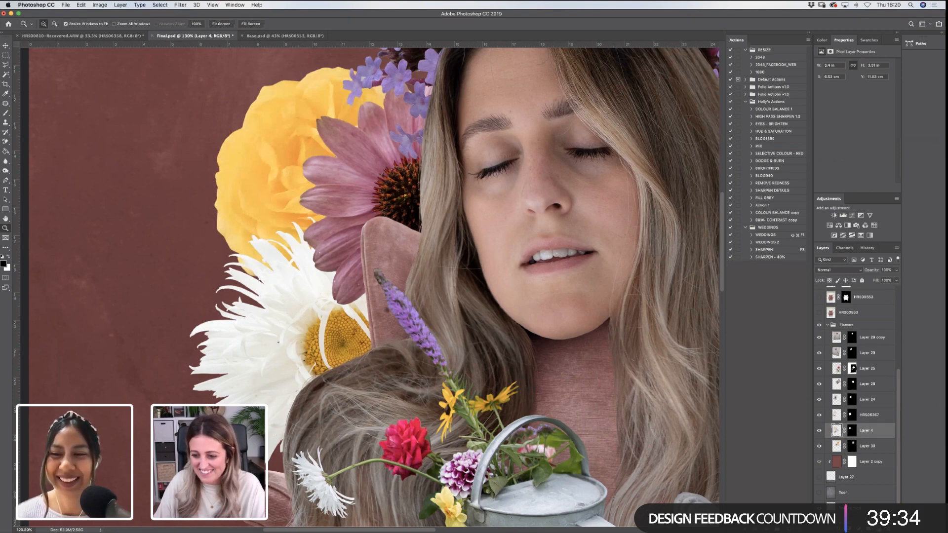
click(876, 529)
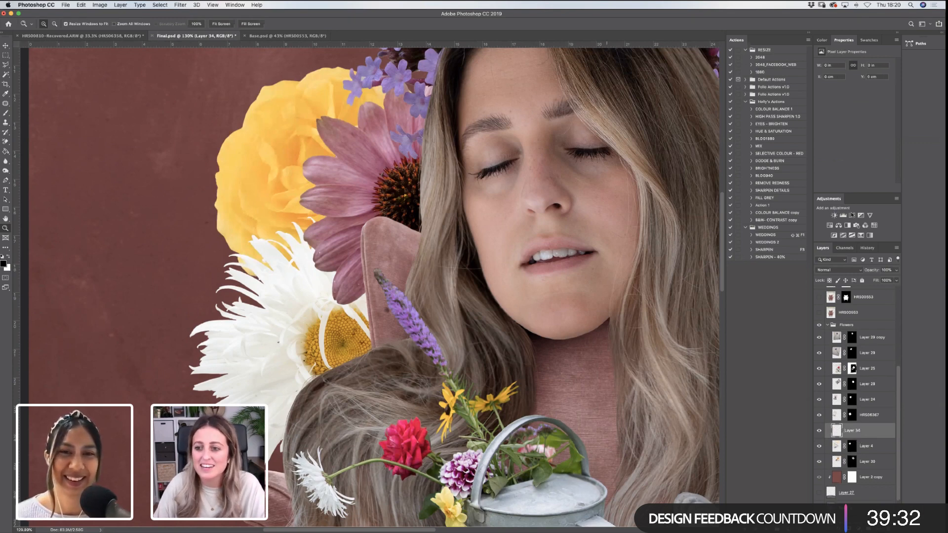
click(859, 225)
drag(865, 106, 869, 125)
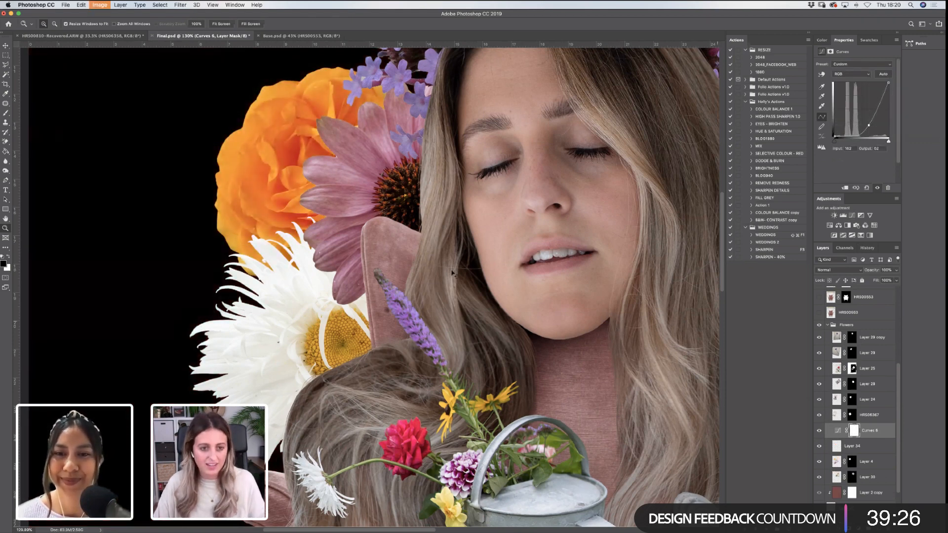
Invert the Curves mask to black and paint shadows in white with a smaller brush around the yellow flower's inner and lower edges
key(super+i)
key(b)
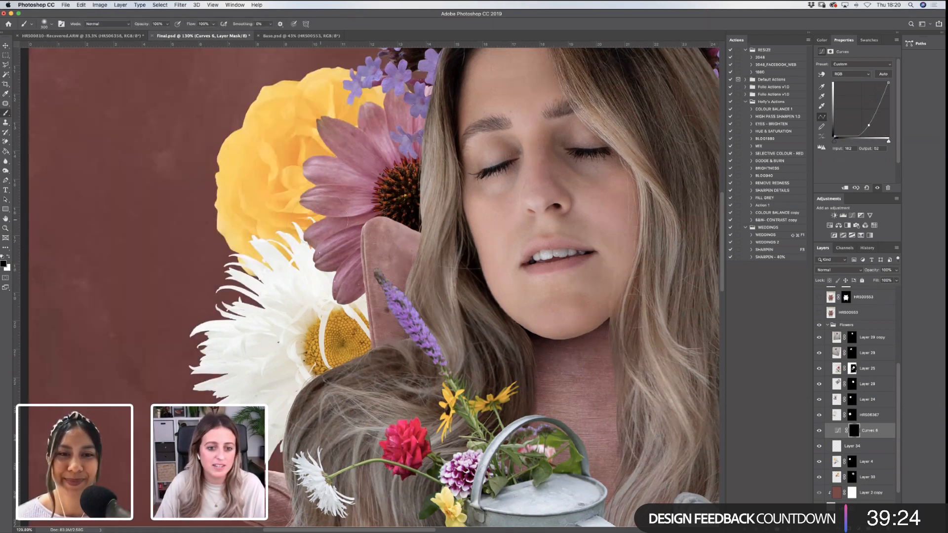
key(x)
mouse_move(317, 173)
mouse_down()
mouse_move(348, 158)
mouse_move(339, 140)
mouse_move(367, 140)
mouse_move(393, 108)
mouse_up()
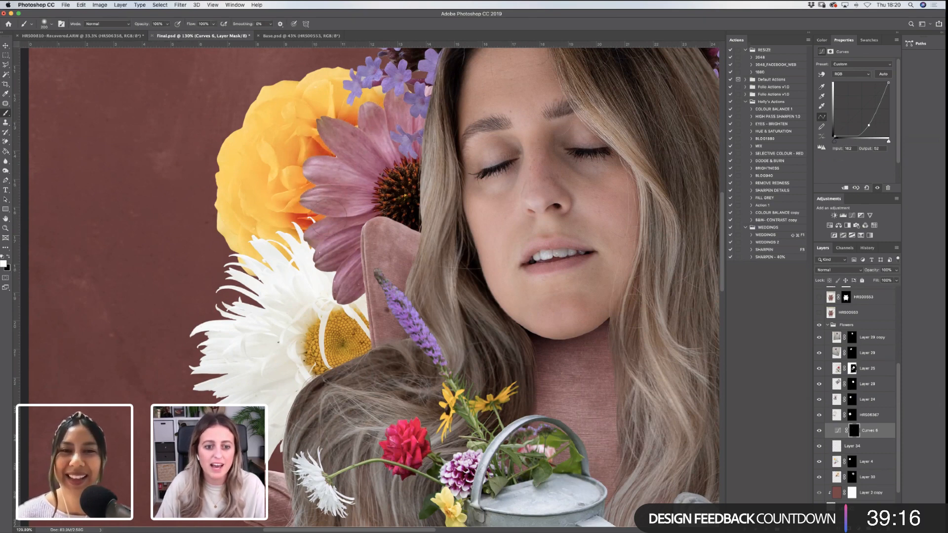
key(bracketleft)
key(bracketleft)
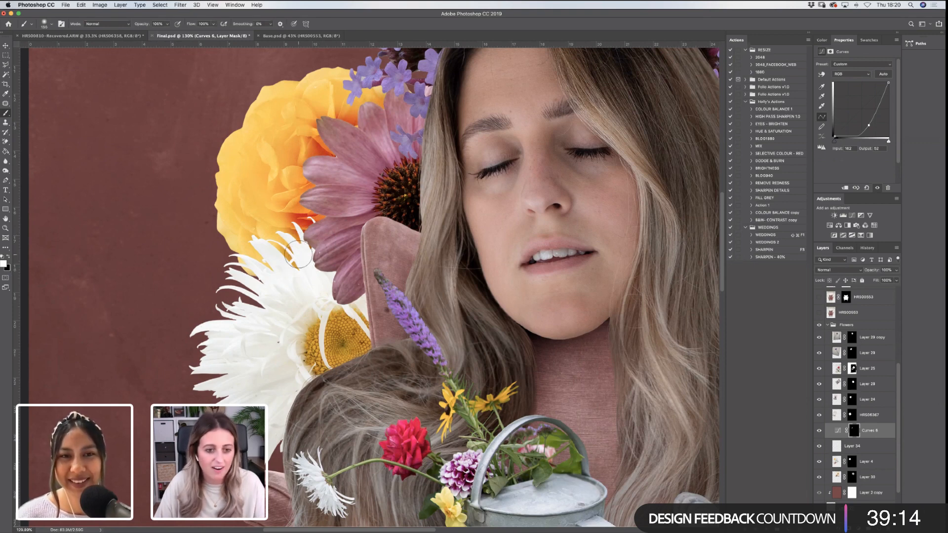
key(bracketleft)
key(bracketleft)
mouse_move(272, 252)
mouse_down()
mouse_move(245, 259)
mouse_move(269, 267)
mouse_move(255, 249)
mouse_move(278, 252)
mouse_move(314, 238)
mouse_move(234, 251)
mouse_move(226, 203)
mouse_up()
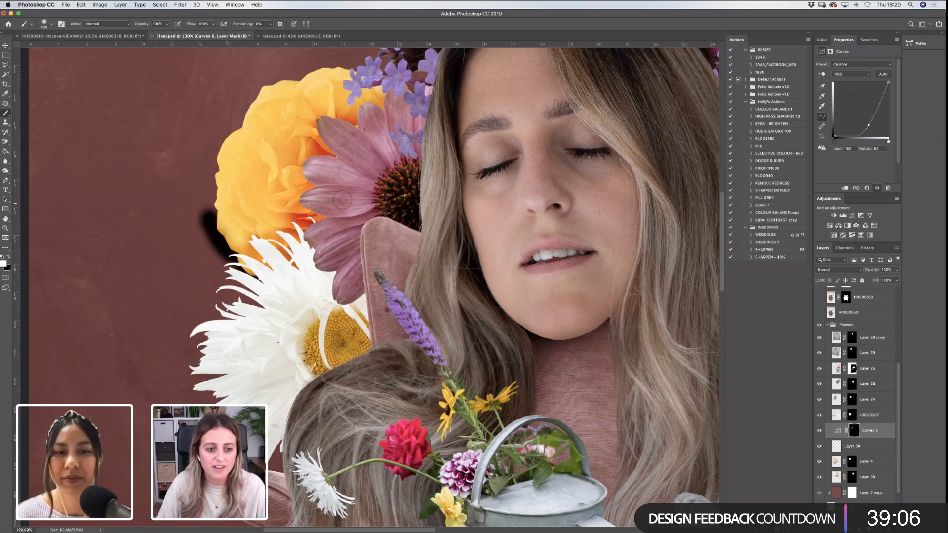
Try clipping the Curves adjustment to the blank layer beneath it, compare the result, and undo the clipping
right_click(885, 432)
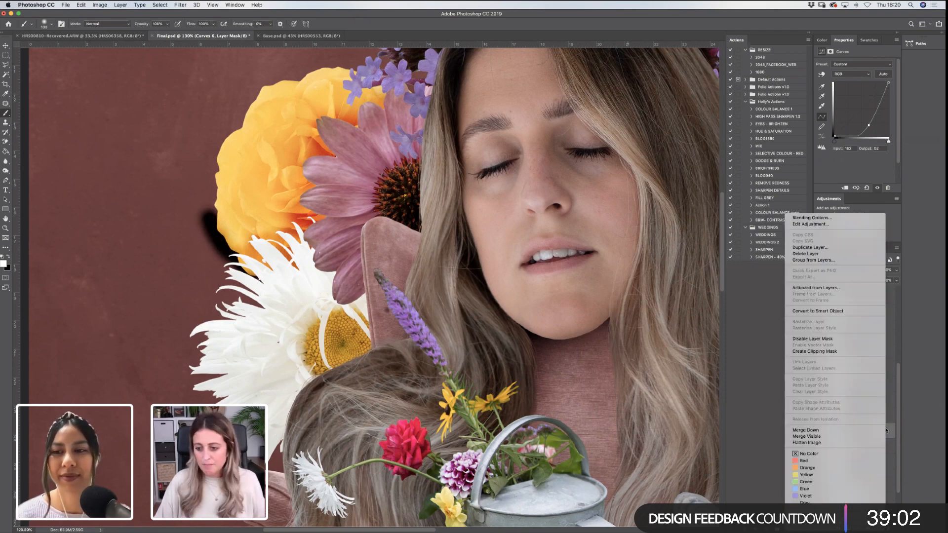
click(830, 358)
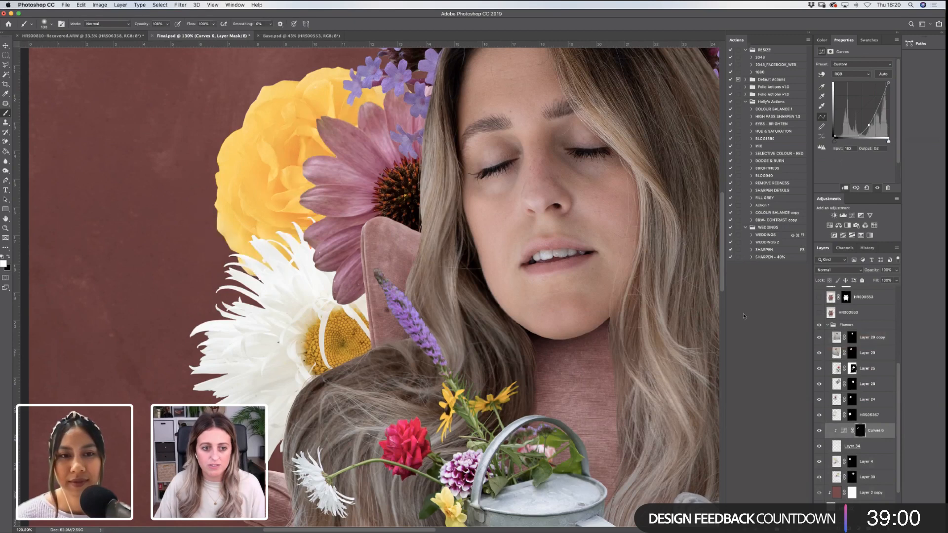
click(820, 447)
click(820, 446)
key(super+z)
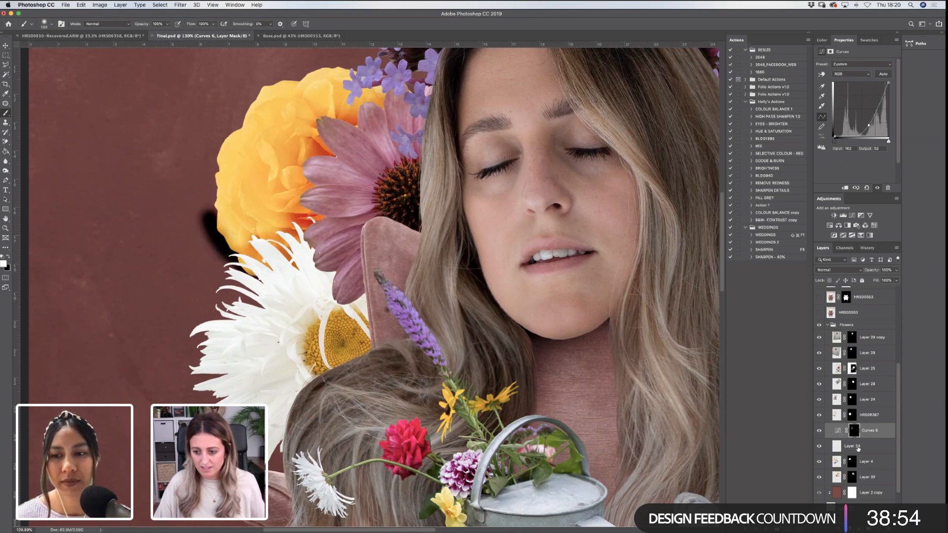
Delete the blank layer beneath the Curves adjustment and clip the adjustment to Layer 4, the yellow flower
click(858, 447)
key(Delete)
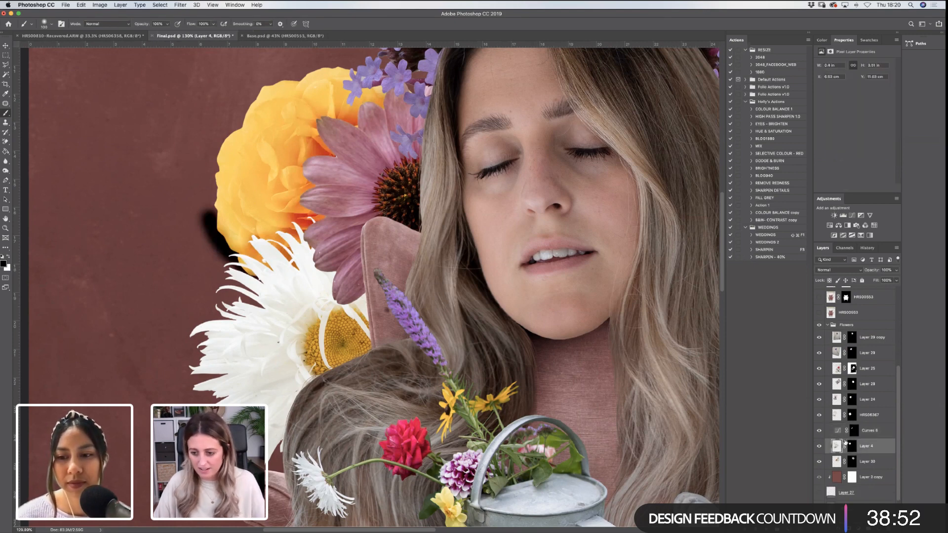
click(880, 432)
right_click(880, 435)
click(829, 355)
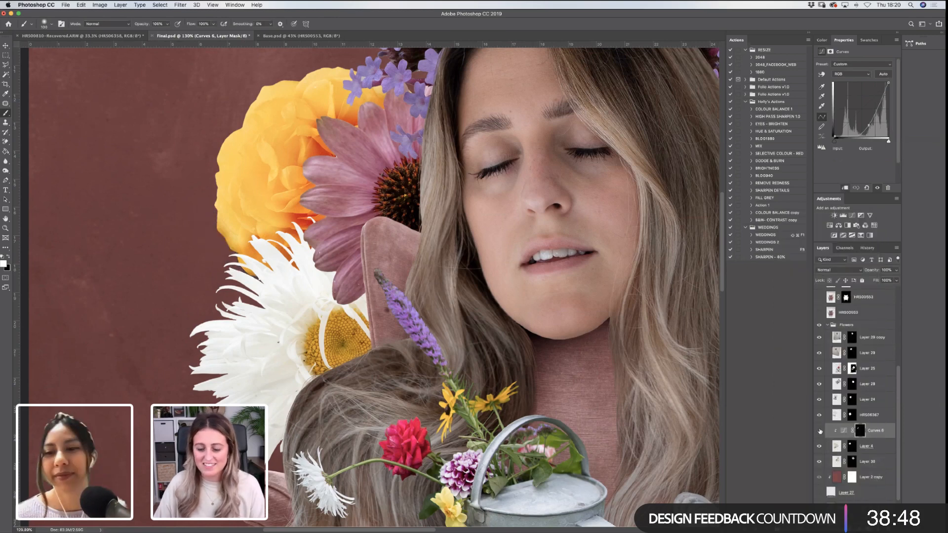
Compare the yellow flower with and without its painted Curves shadow
click(820, 431)
click(819, 431)
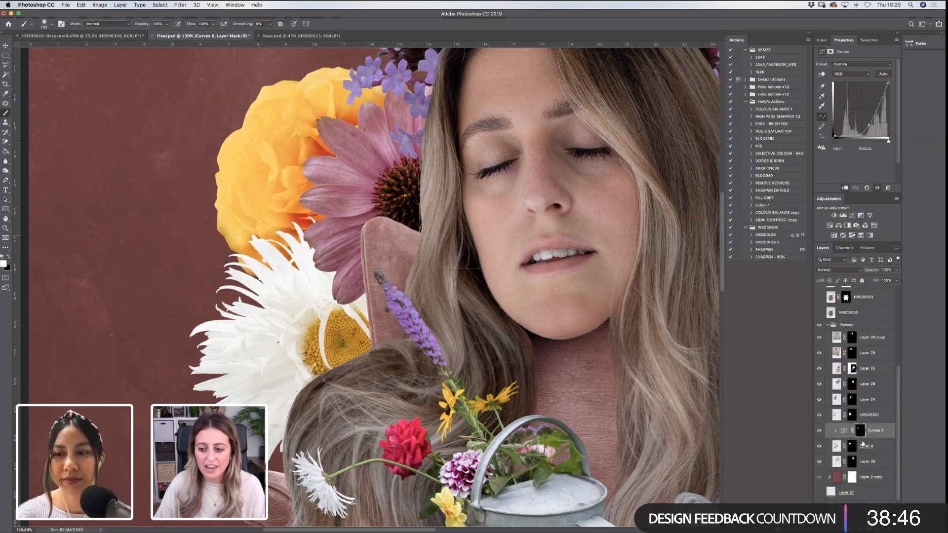
click(819, 431)
click(820, 431)
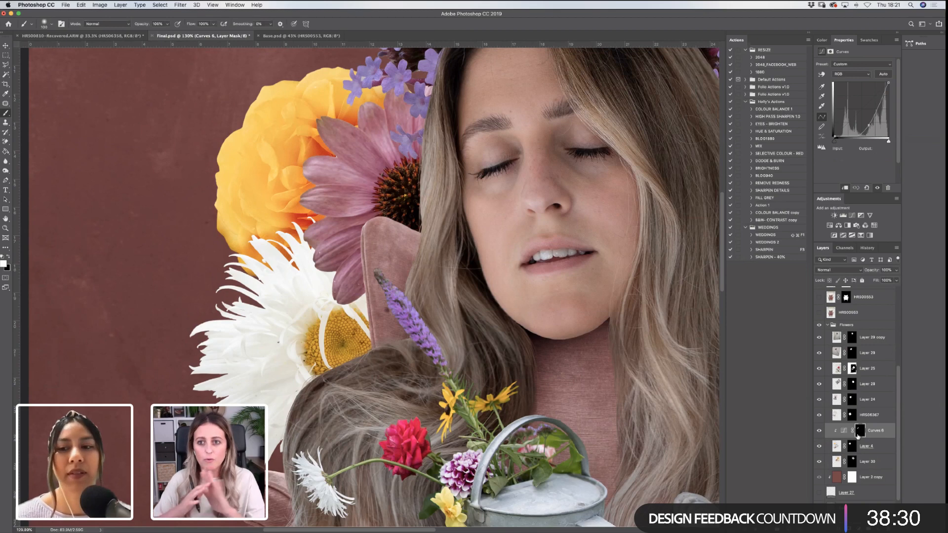
click(819, 431)
click(819, 431)
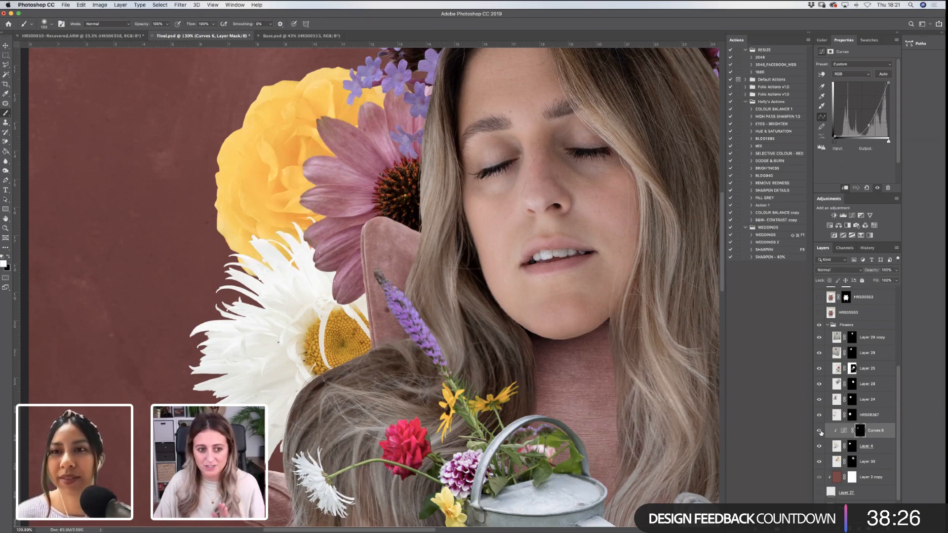
click(820, 431)
click(820, 431)
Lower the opacity of the Curves shadow to about half and check it by hiding and showing the layer
click(896, 271)
drag(896, 280, 881, 280)
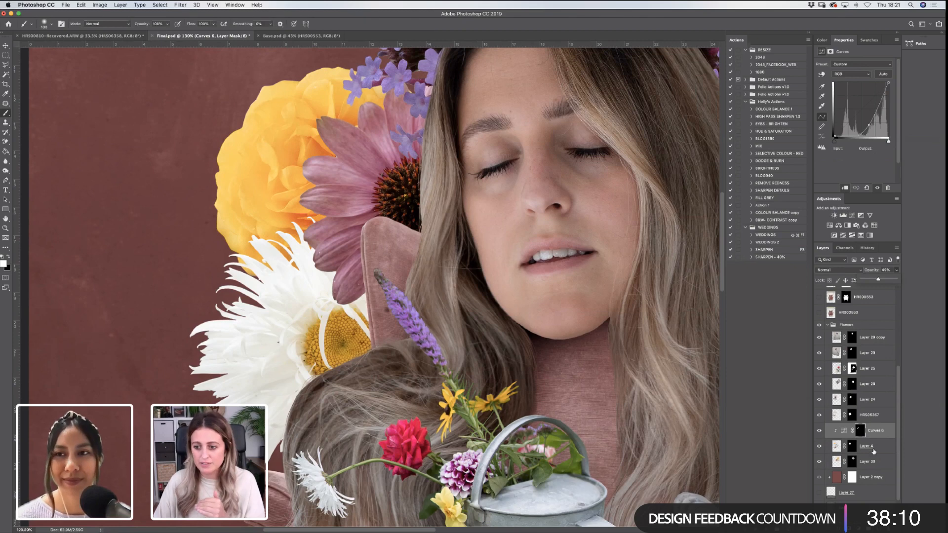
click(820, 431)
click(819, 431)
click(895, 270)
drag(875, 280, 876, 282)
click(821, 431)
click(821, 431)
click(820, 432)
Add a Brightness/Contrast adjustment clipped to Layer 4 beneath the Curves layer, with brightness set to -41
click(877, 446)
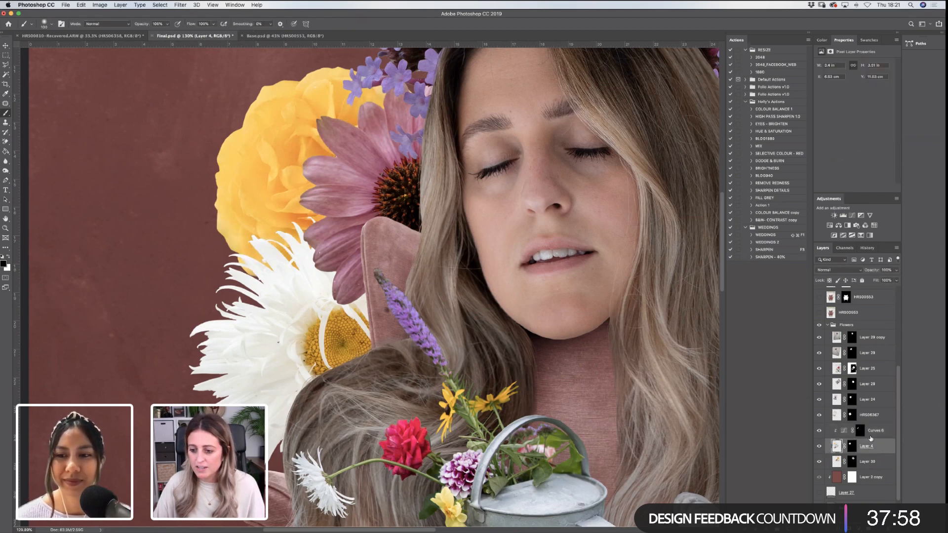
click(834, 216)
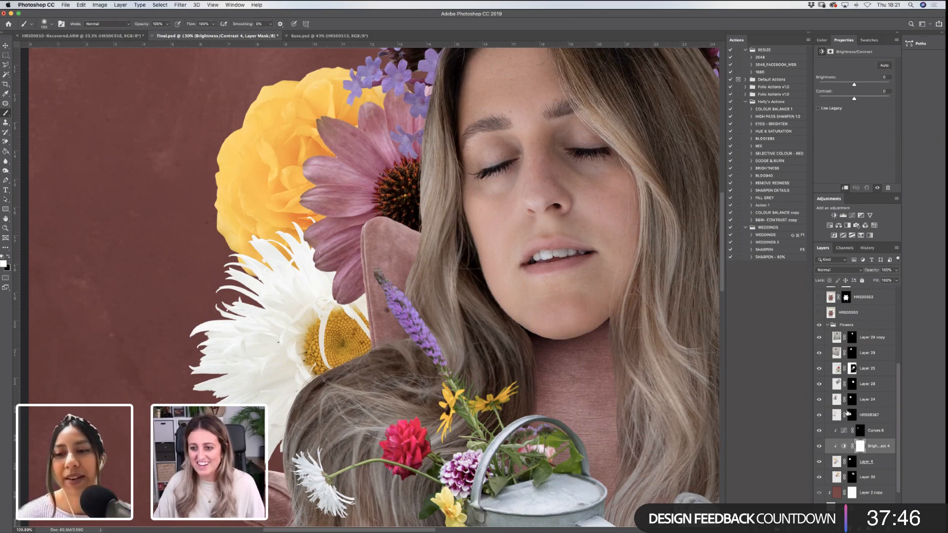
drag(878, 433, 863, 449)
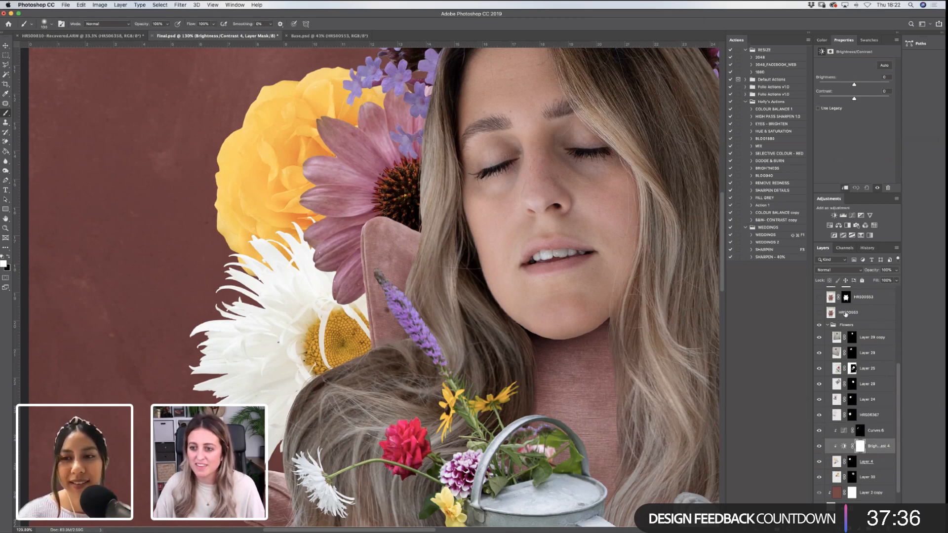
mouse_move(845, 85)
mouse_down()
mouse_move(830, 85)
mouse_move(847, 85)
mouse_up()
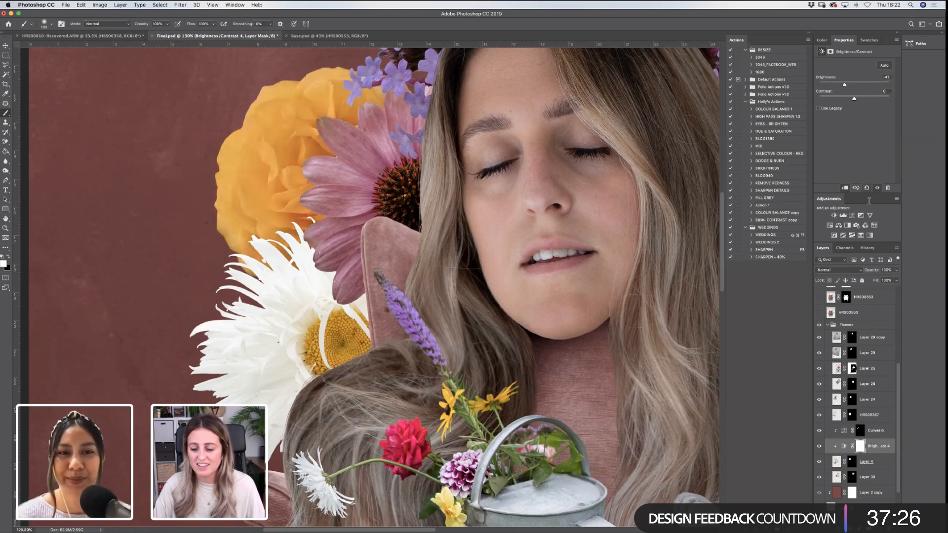
Invert the Brightness/Contrast mask to black and reduce the brush size for painting on the yellow flower
click(860, 449)
key(ctrl+i)
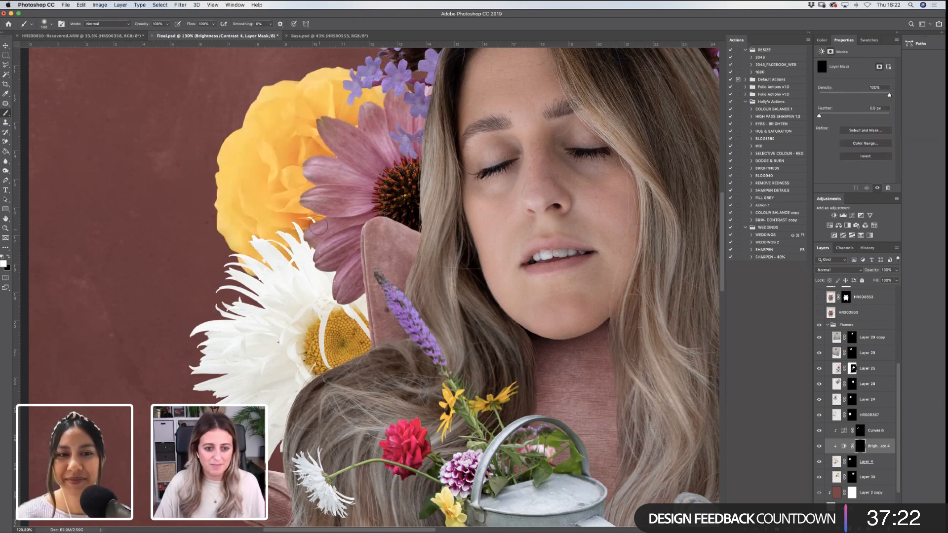
key(bracketleft)
key(bracketleft)
key(bracketleft)
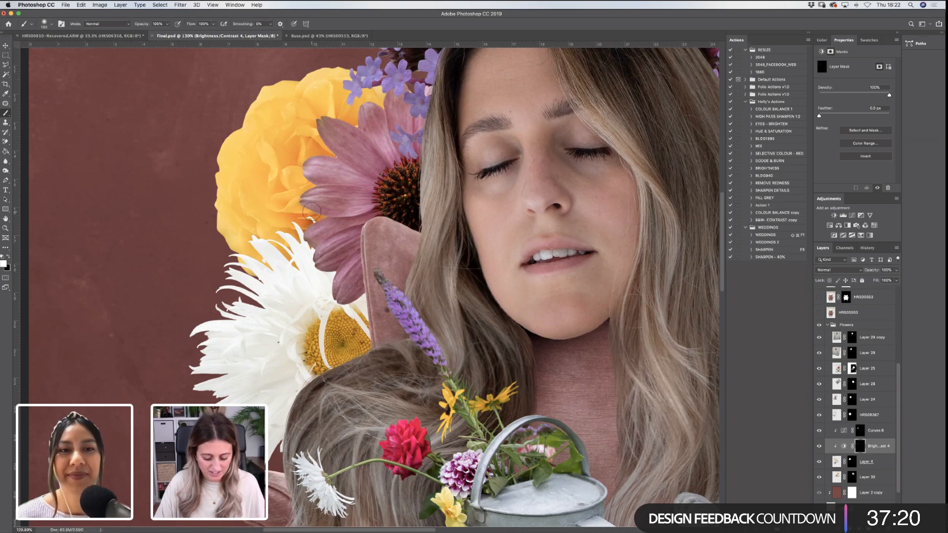
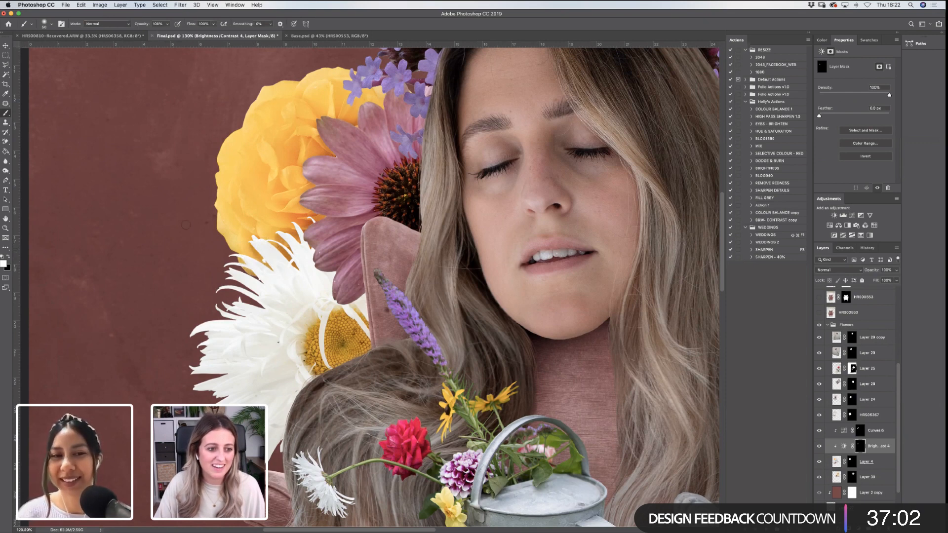
Set the Brightness/Contrast layer's opacity to 64%, judging the yellow flower within the whole composition
click(5, 228)
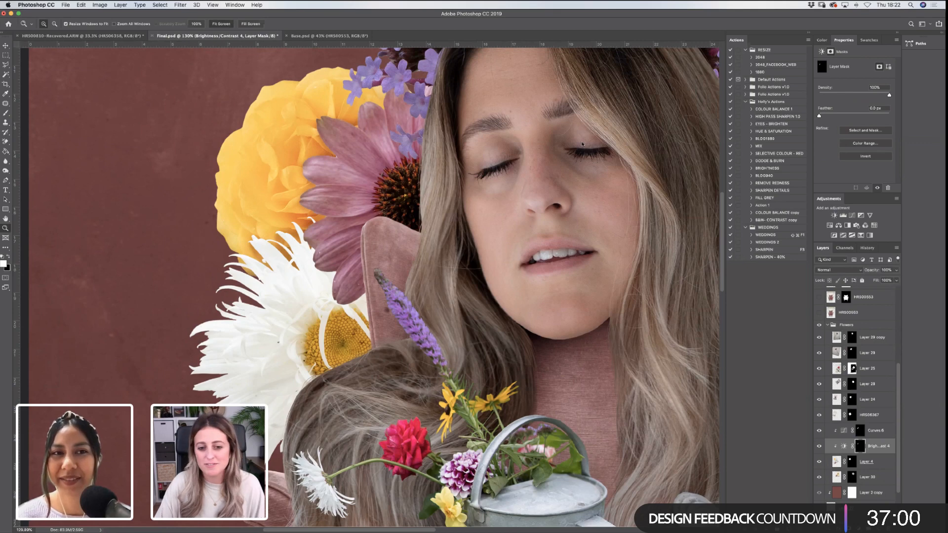
key(super+0)
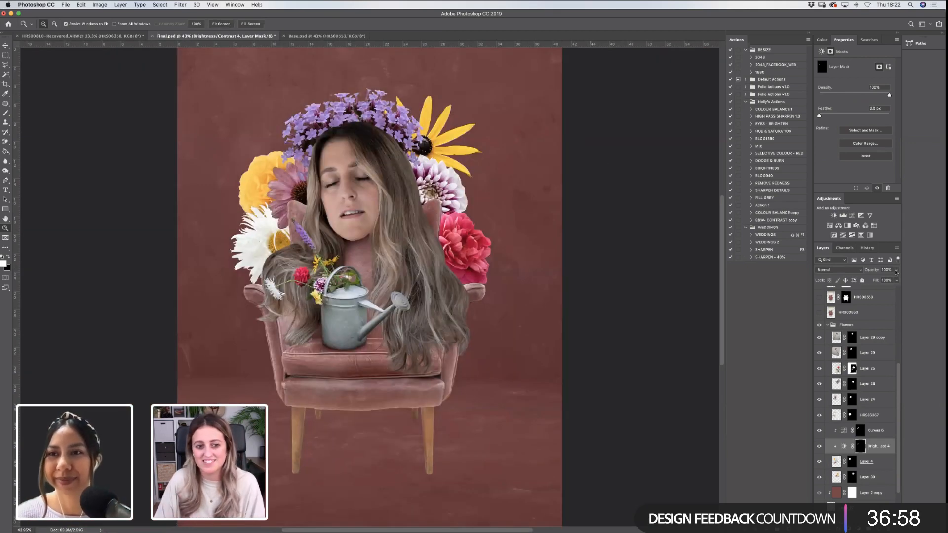
click(896, 280)
drag(885, 279, 883, 279)
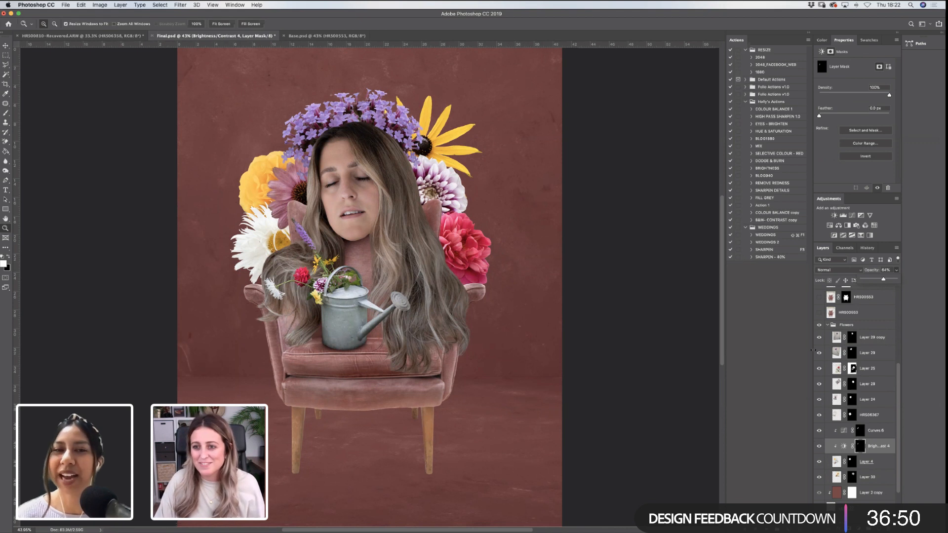
click(828, 446)
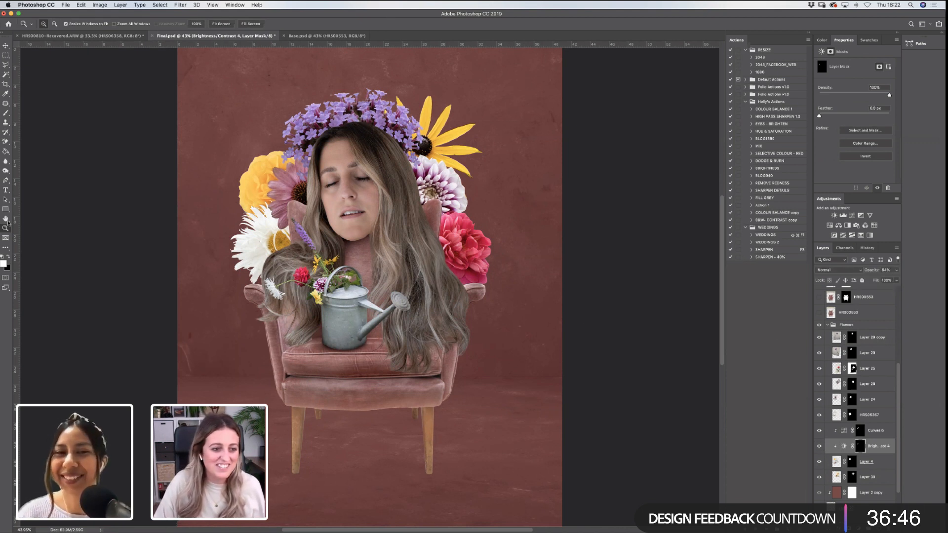
Soften the Brightness/Contrast mask with a Gaussian Blur of about 6.6 pixels and view the whole composition
drag(247, 135, 388, 259)
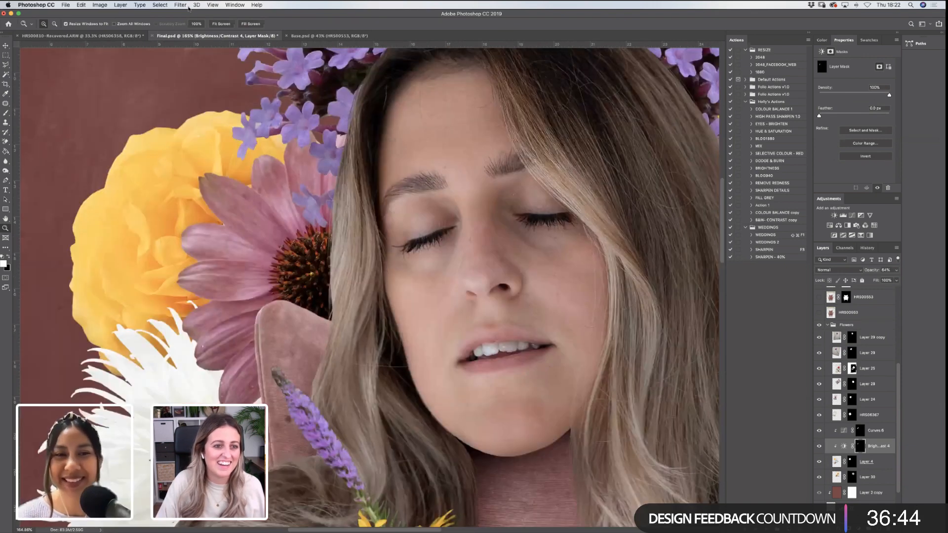
click(188, 8)
mouse_move(222, 93)
click(308, 121)
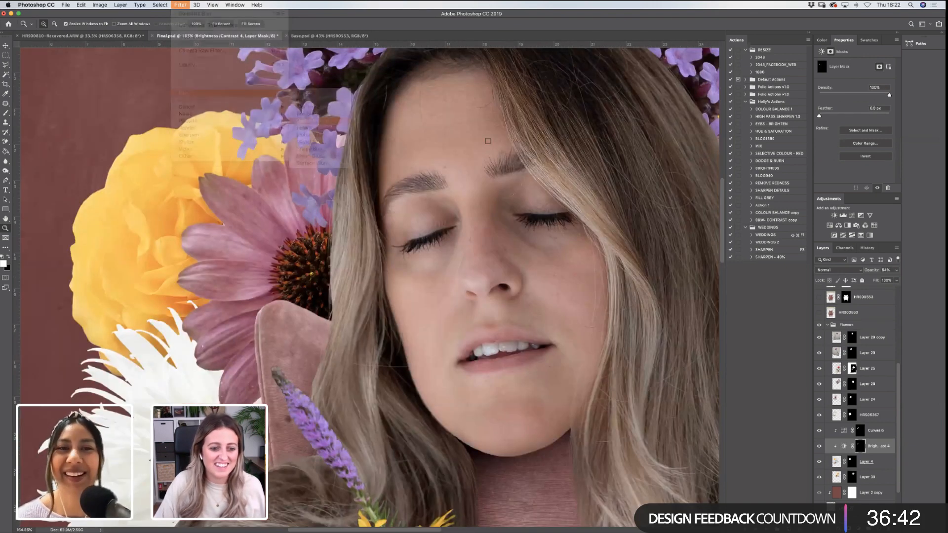
click(741, 174)
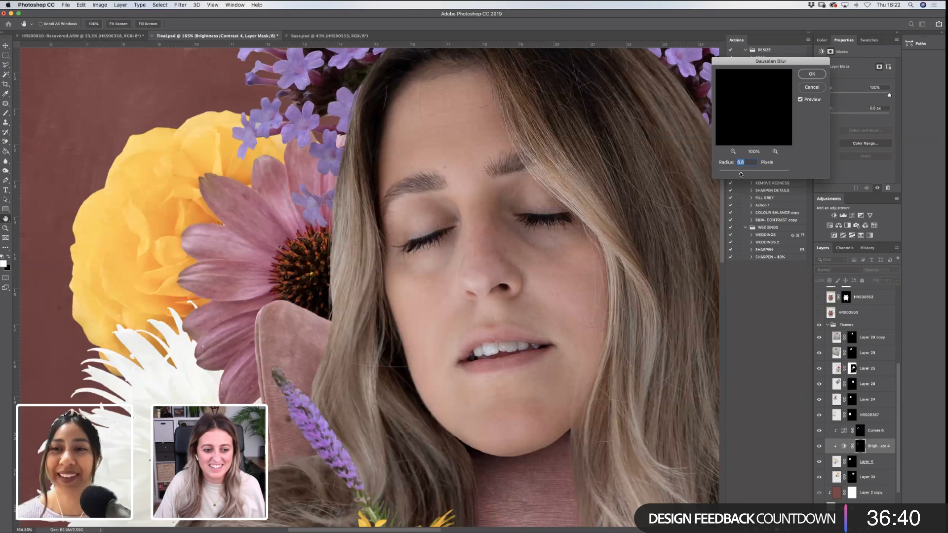
click(748, 173)
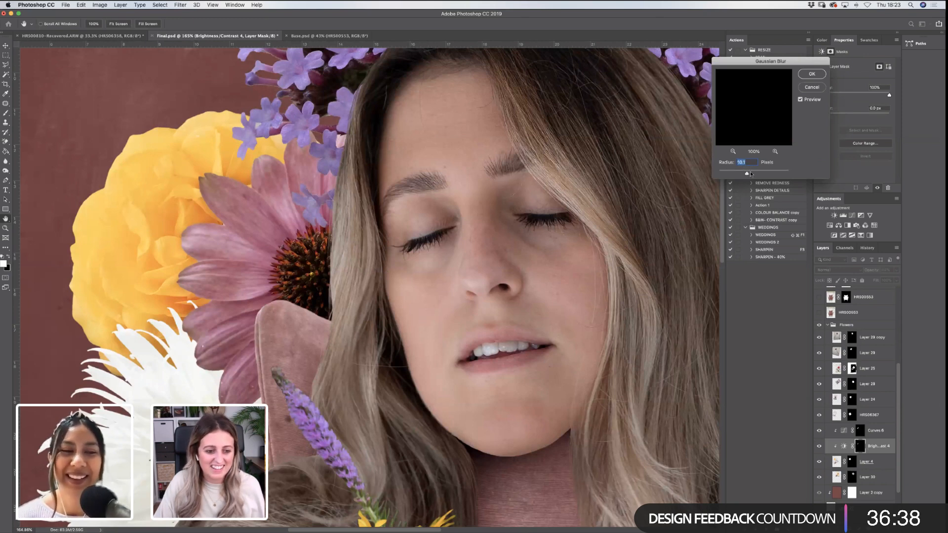
drag(750, 174, 743, 174)
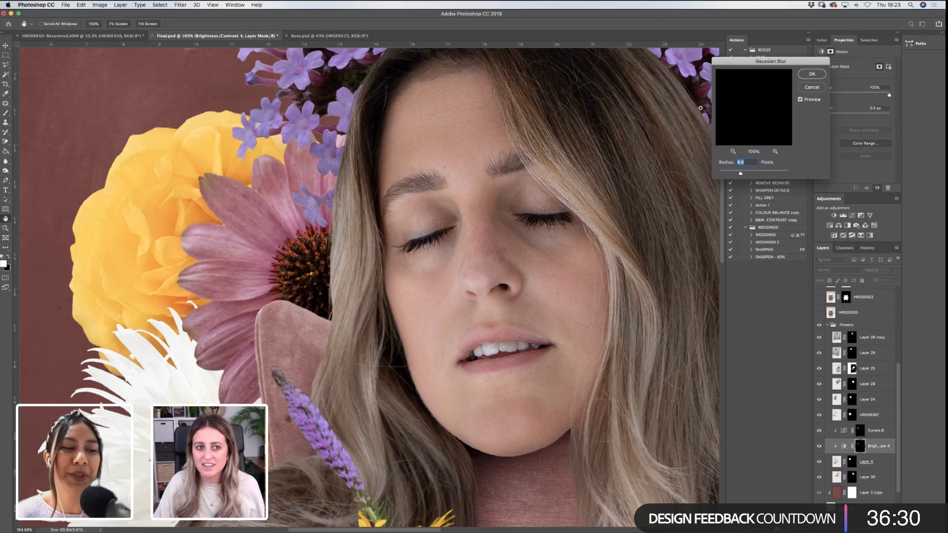
click(812, 74)
key(super+0)
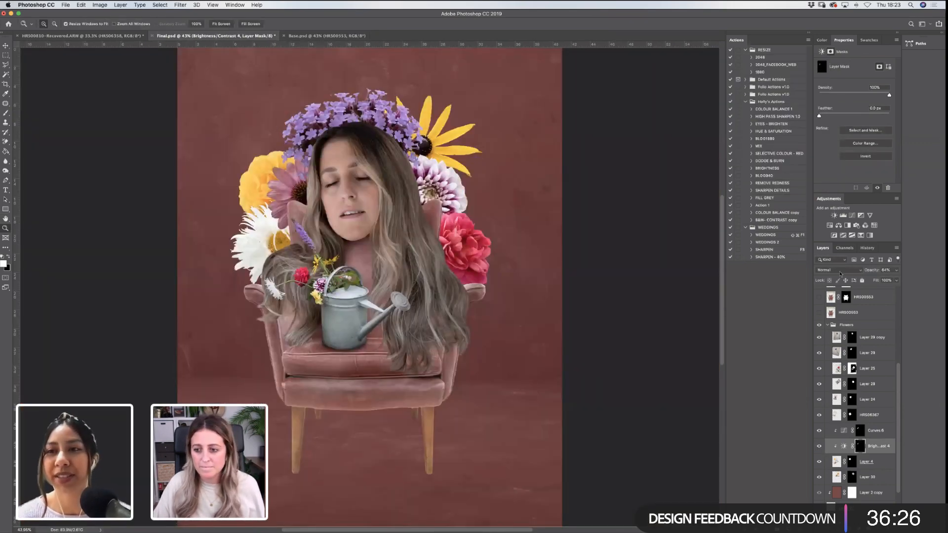
click(840, 271)
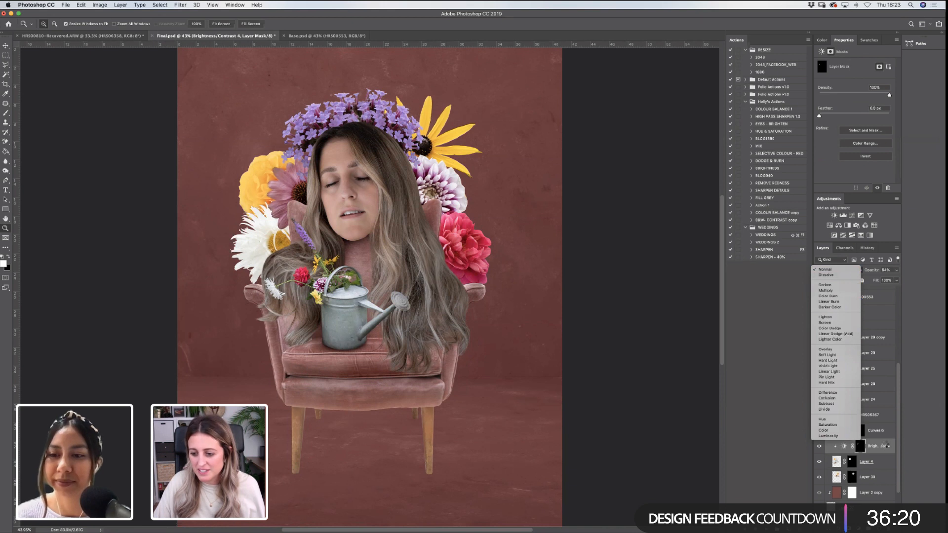
click(886, 446)
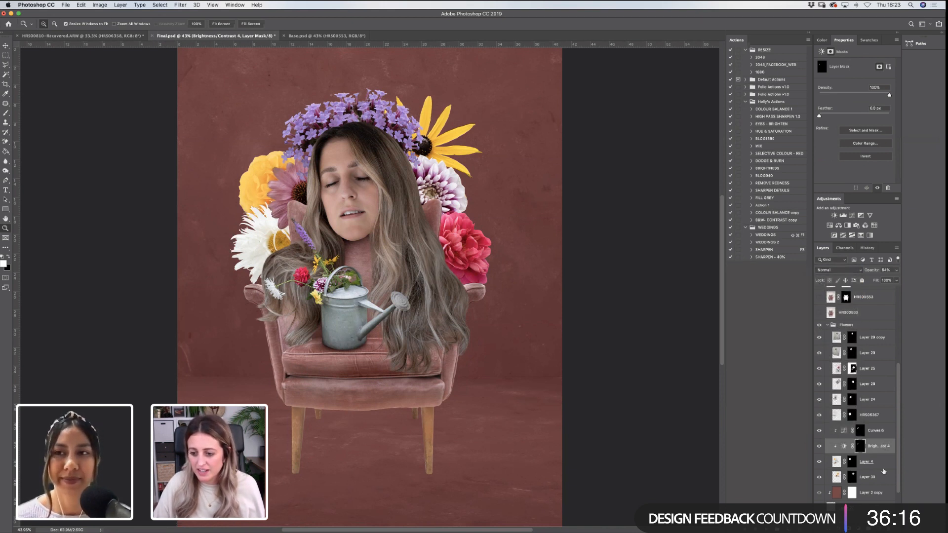
Add a new empty layer clipped to Layer 4, beneath the Brightness/Contrast adjustment, and ready the Brush tool for the yellow flower
click(883, 466)
click(877, 529)
drag(182, 126, 437, 265)
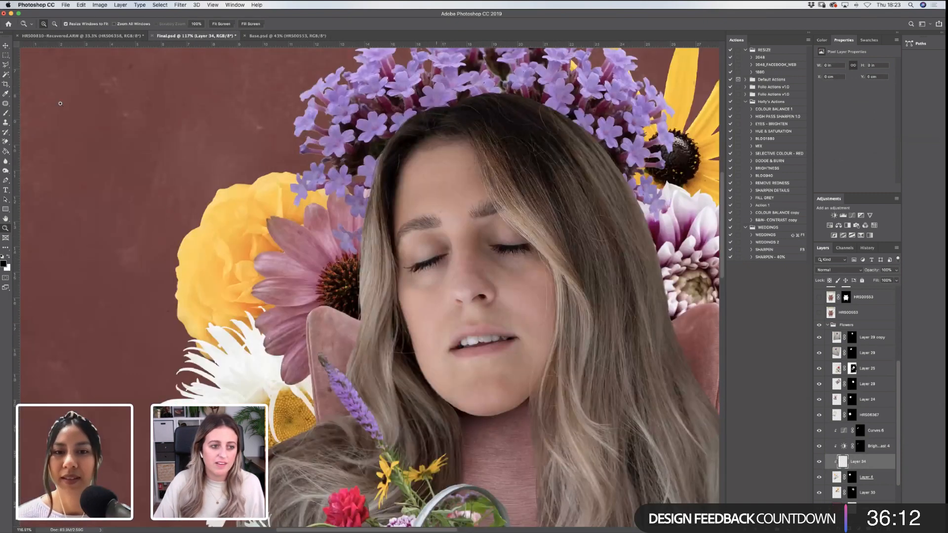
drag(60, 105, 447, 442)
key(b)
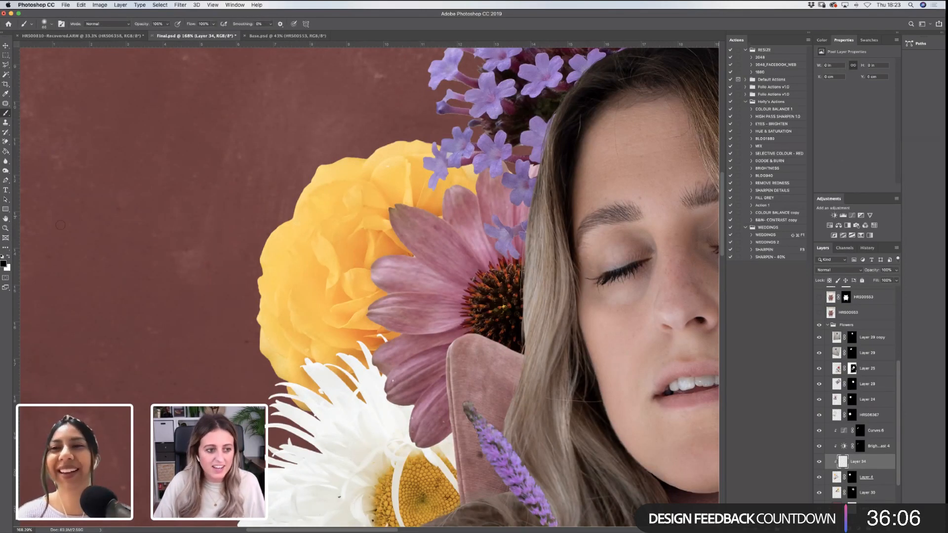
key(z)
mouse_move(231, 179)
mouse_down()
mouse_move(159, 116)
mouse_move(615, 439)
mouse_move(600, 447)
mouse_up()
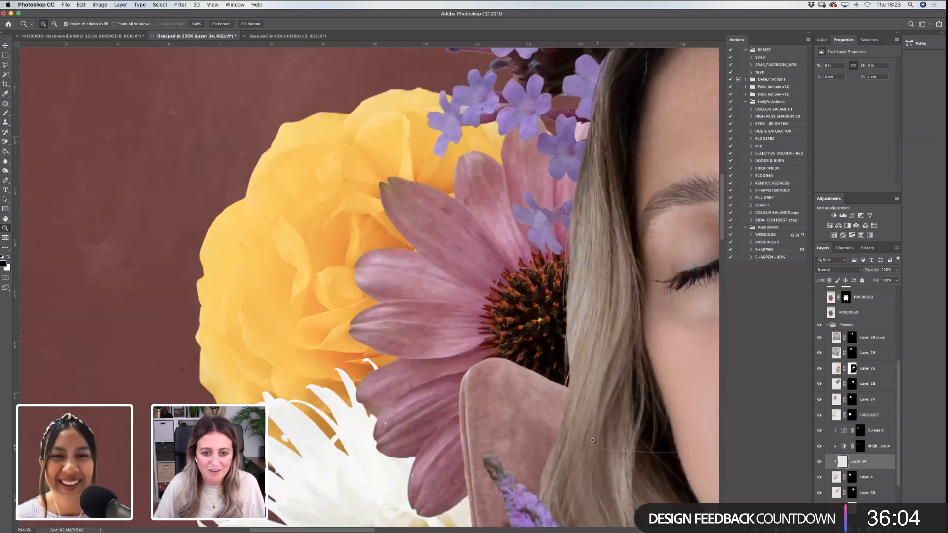
click(7, 113)
mouse_move(386, 197)
mouse_down()
mouse_move(379, 204)
mouse_move(384, 188)
mouse_move(393, 225)
mouse_up()
key(super+z)
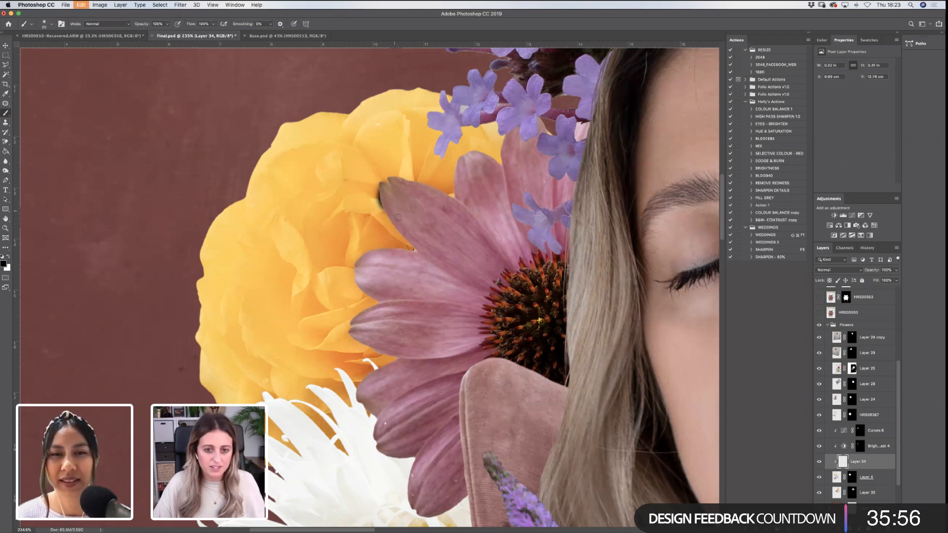
key(super+z)
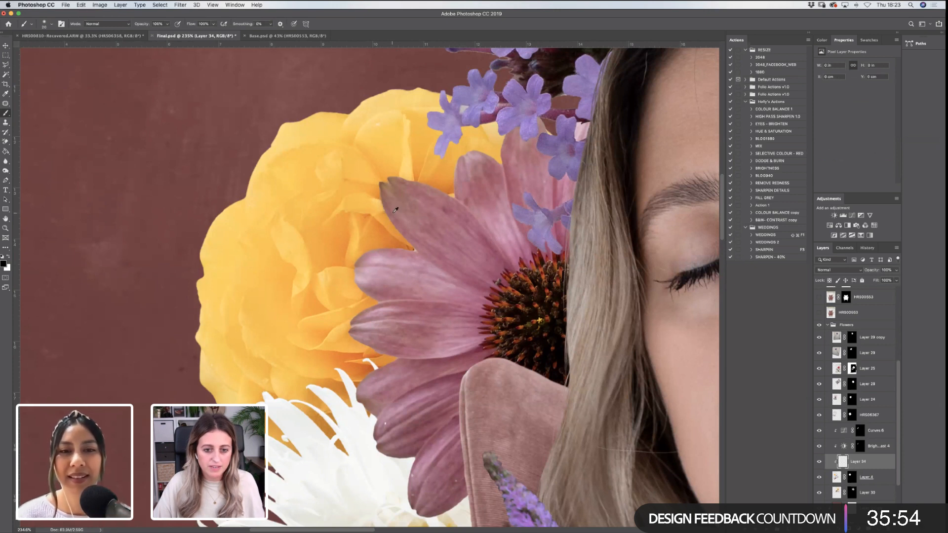
Sample the pink petal's colour as the foreground colour and darken it to the deep red 58282a
alt+click(395, 210)
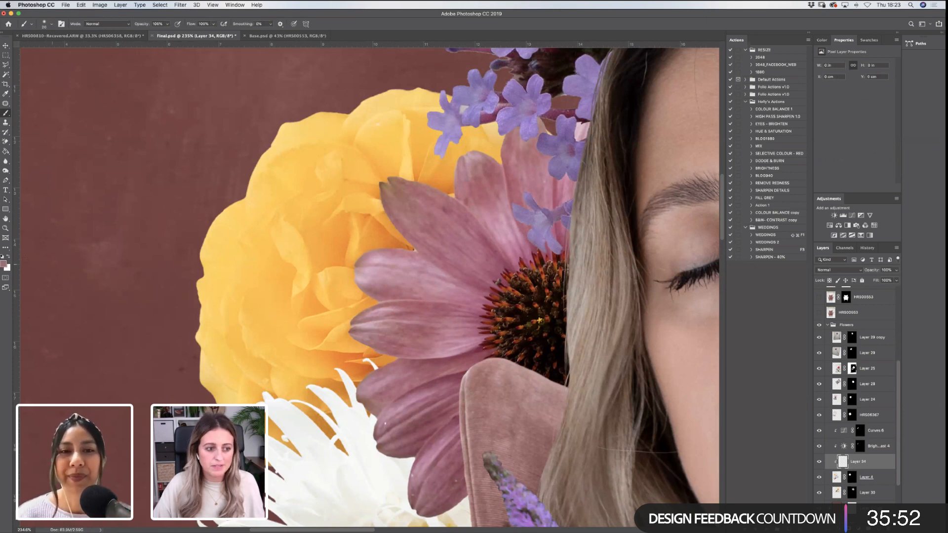
click(3, 264)
click(658, 154)
drag(657, 154, 664, 158)
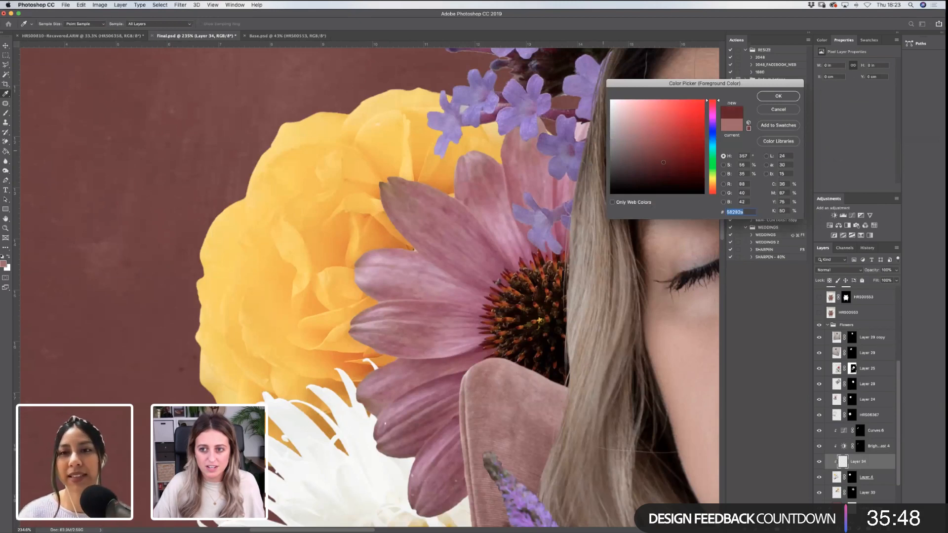
click(779, 96)
Paint dark red shadow strokes on the yellow flower along the outer edges of the pink flower's petals
drag(378, 189, 414, 246)
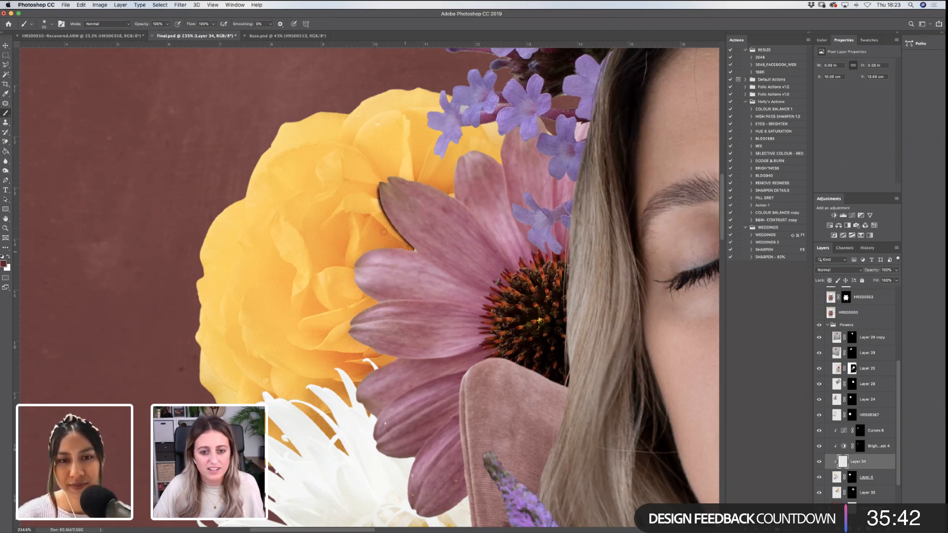
drag(358, 271, 360, 265)
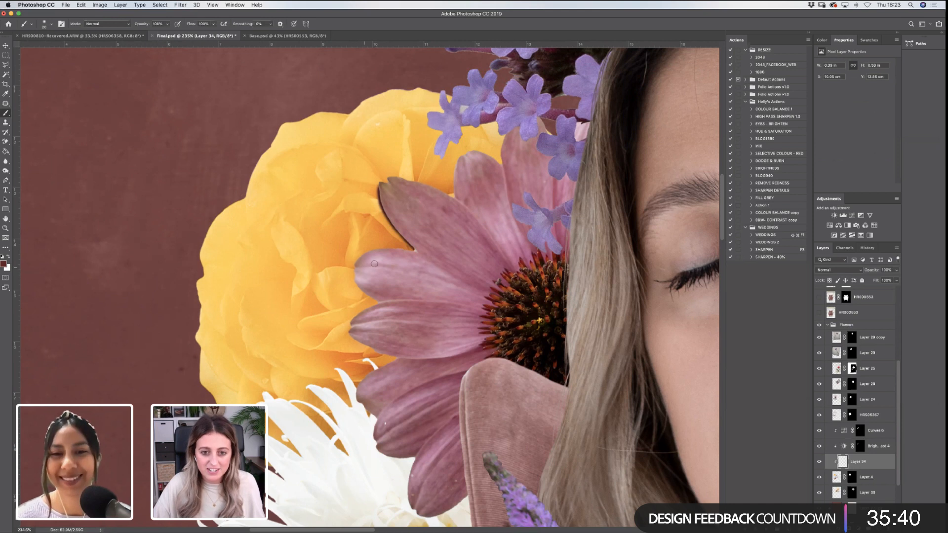
drag(359, 285, 379, 302)
drag(351, 332, 399, 356)
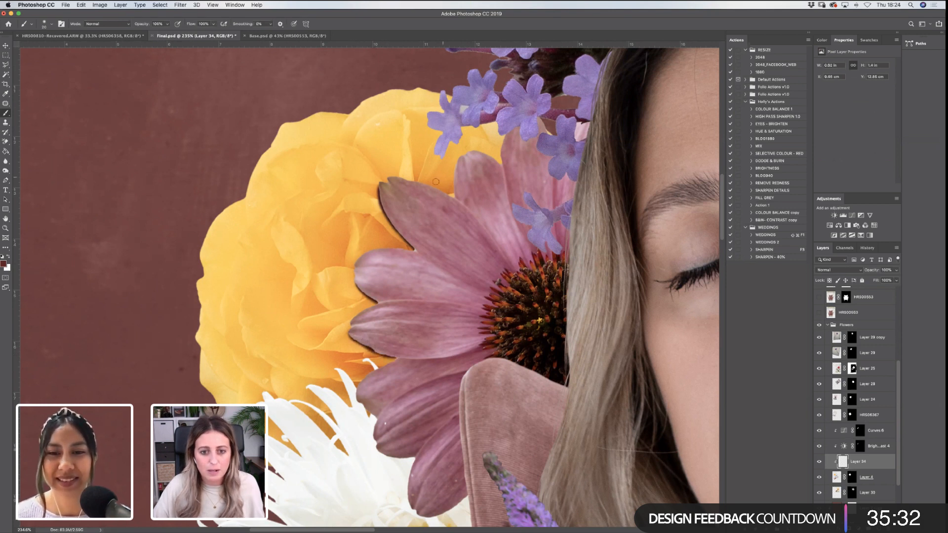
click(464, 159)
drag(464, 158, 459, 196)
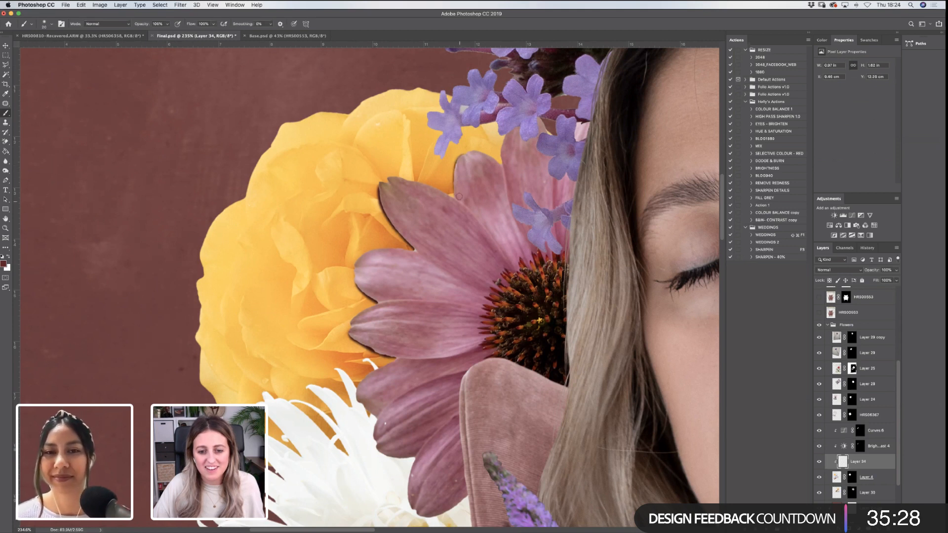
drag(470, 156, 483, 154)
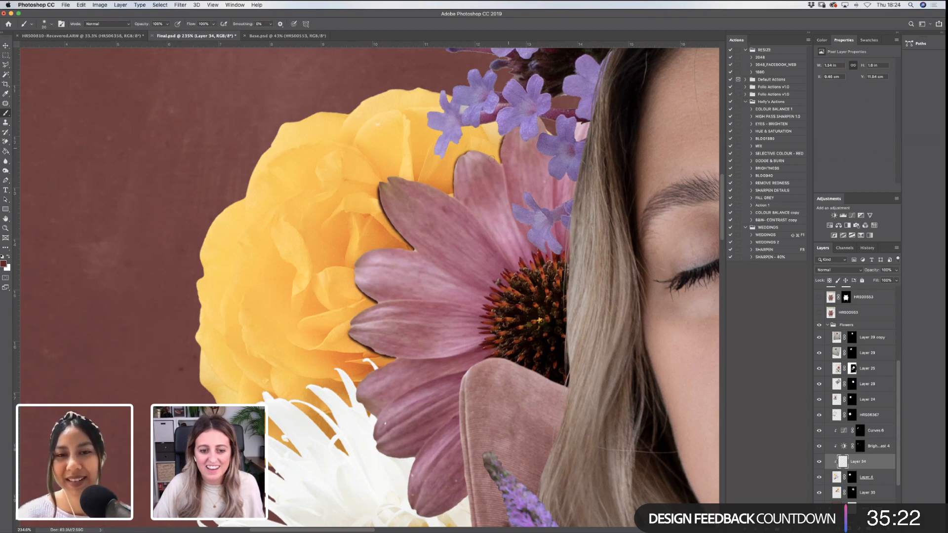
Soften the painted shadow layer with a Gaussian Blur of about 20.6 pixels
key(z)
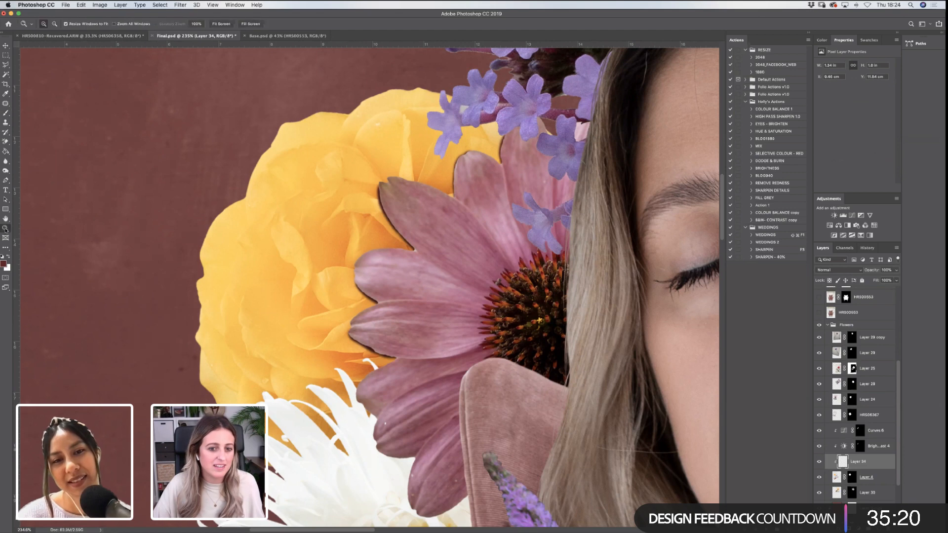
click(221, 24)
drag(302, 196, 394, 239)
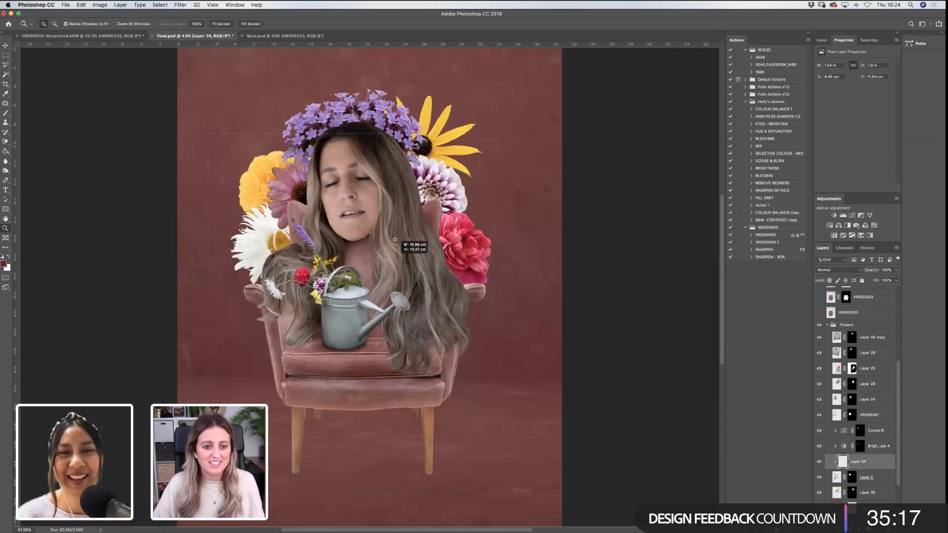
click(194, 5)
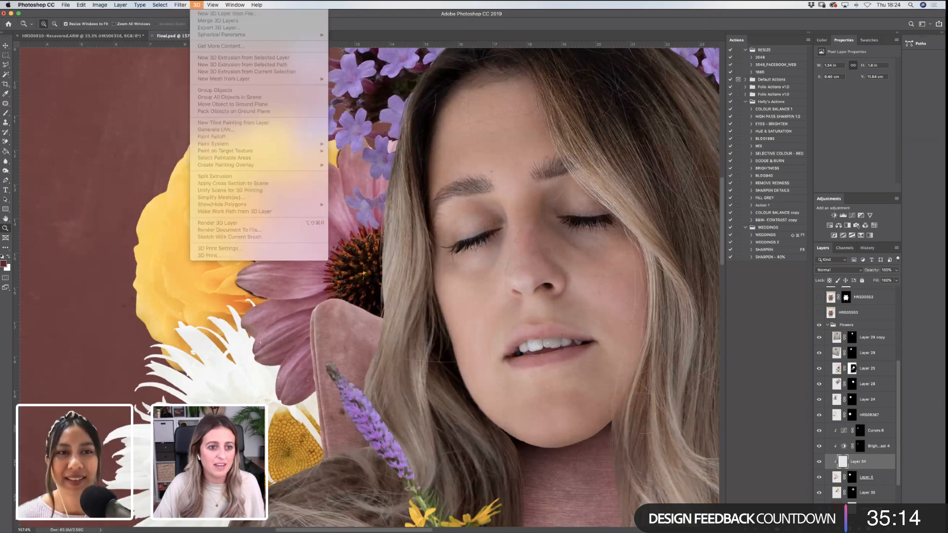
mouse_move(181, 5)
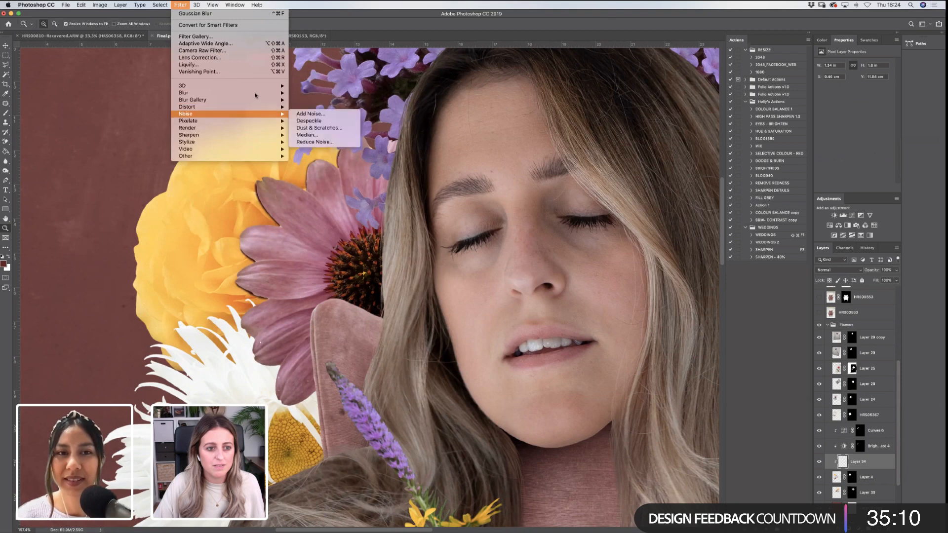
mouse_move(256, 93)
click(311, 121)
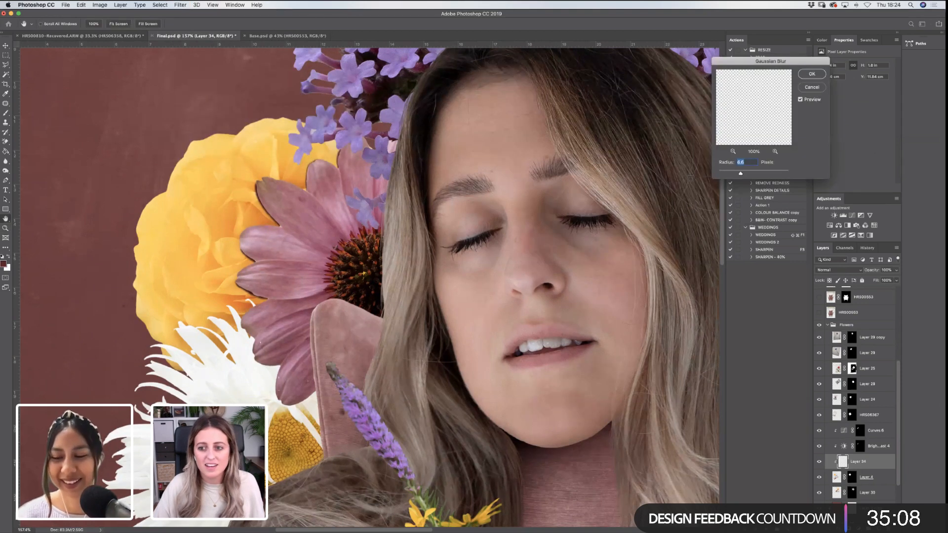
mouse_move(741, 174)
mouse_down()
mouse_move(726, 174)
mouse_move(736, 174)
mouse_up()
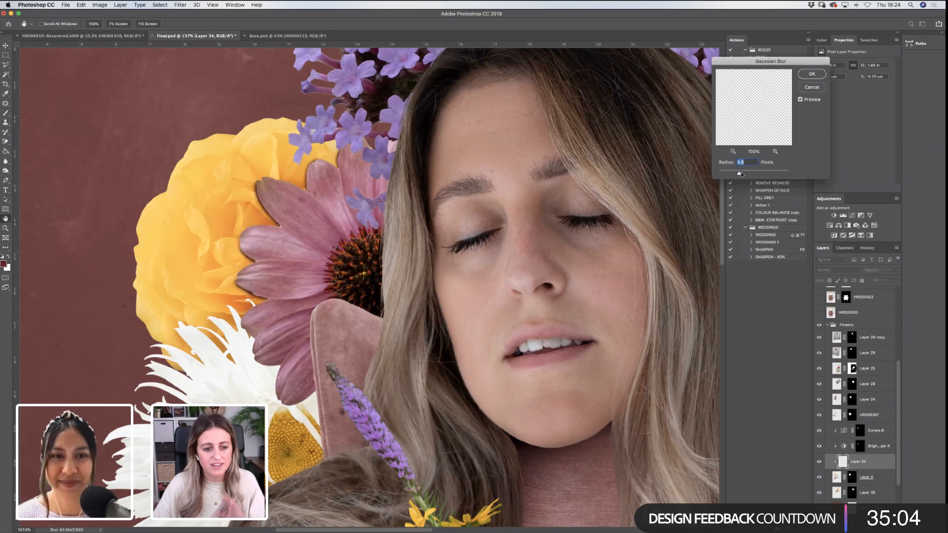
drag(746, 176, 749, 175)
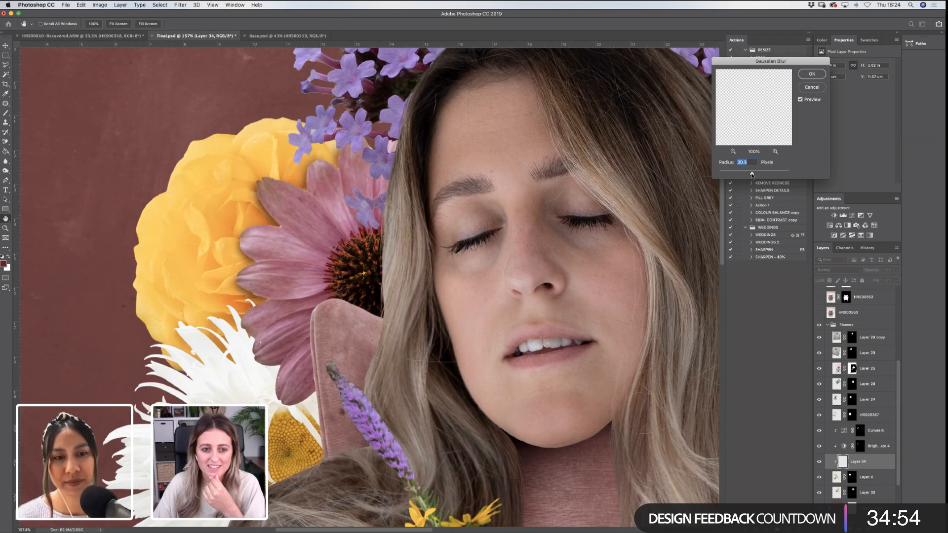
drag(749, 174, 748, 175)
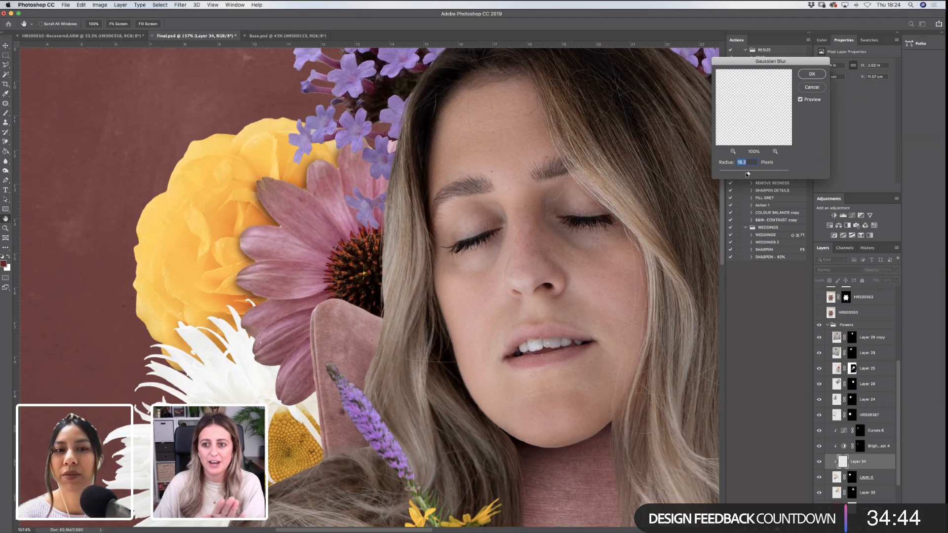
drag(746, 174, 750, 174)
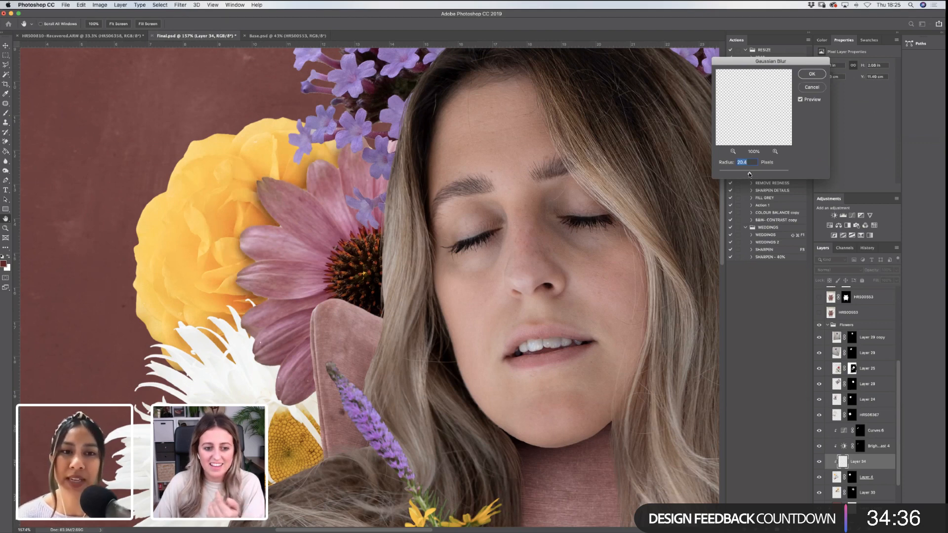
drag(751, 174, 750, 174)
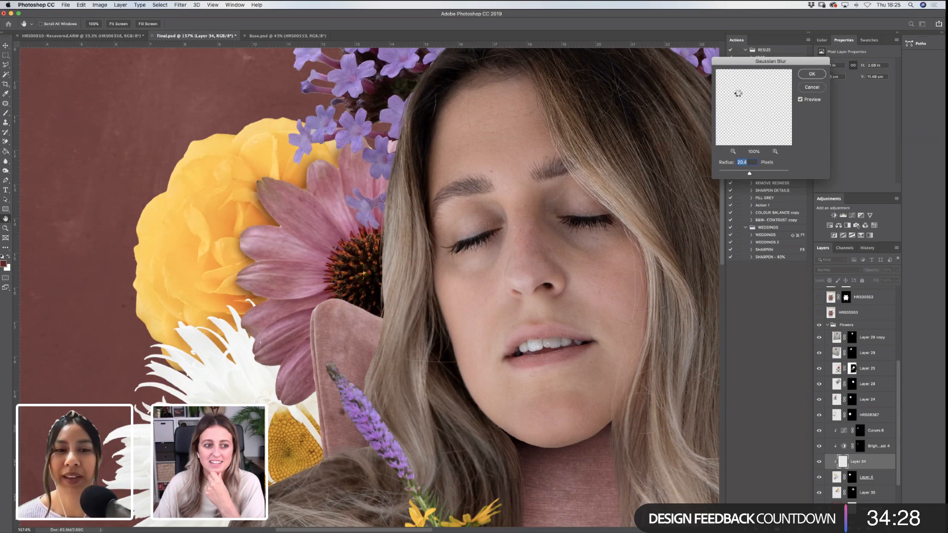
click(801, 77)
Lower the painted shadow layer's opacity to 54%, judging it in the whole composition and close up on the yellow flower
key(super+0)
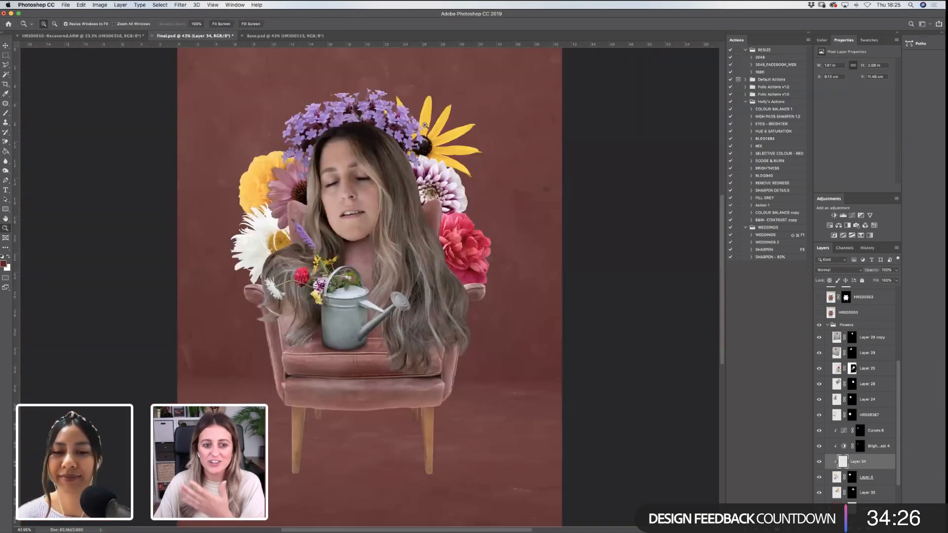
drag(197, 115, 409, 263)
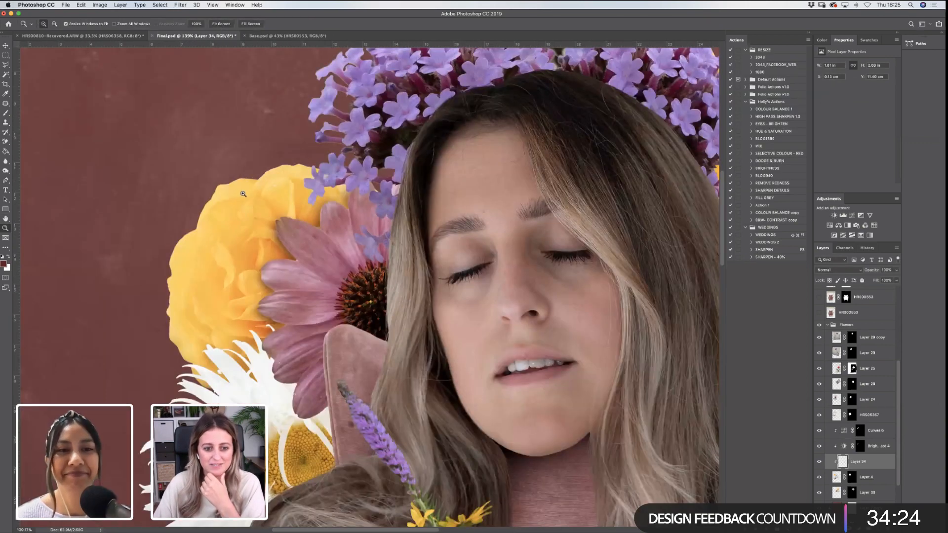
drag(460, 346, 116, 149)
click(215, 23)
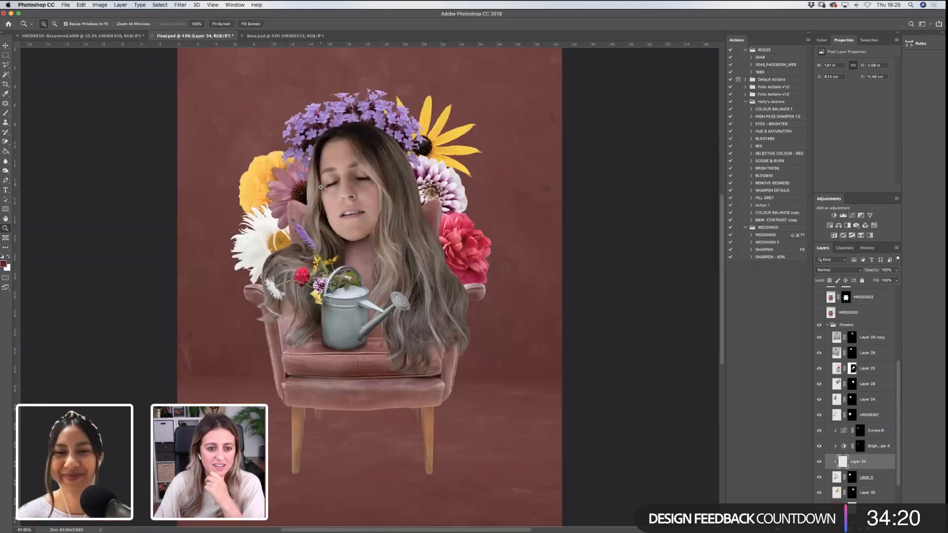
click(896, 270)
click(883, 279)
drag(217, 123, 396, 269)
drag(120, 105, 523, 389)
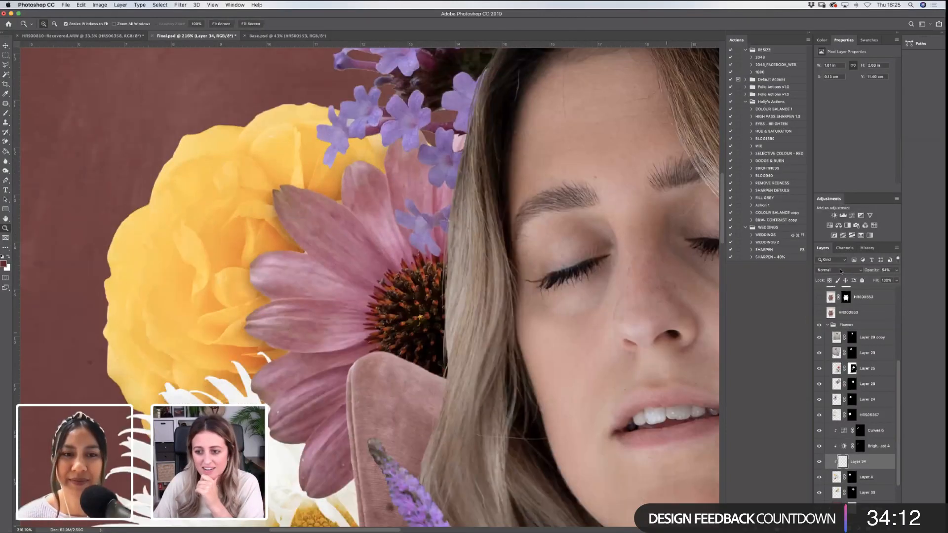
Try the Multiply blend mode on the painted shadow layer
click(838, 270)
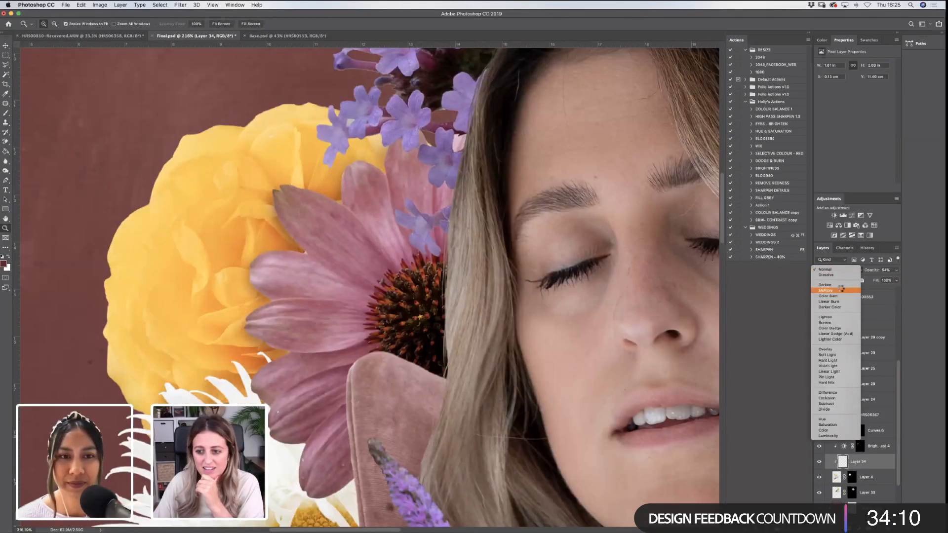
click(842, 290)
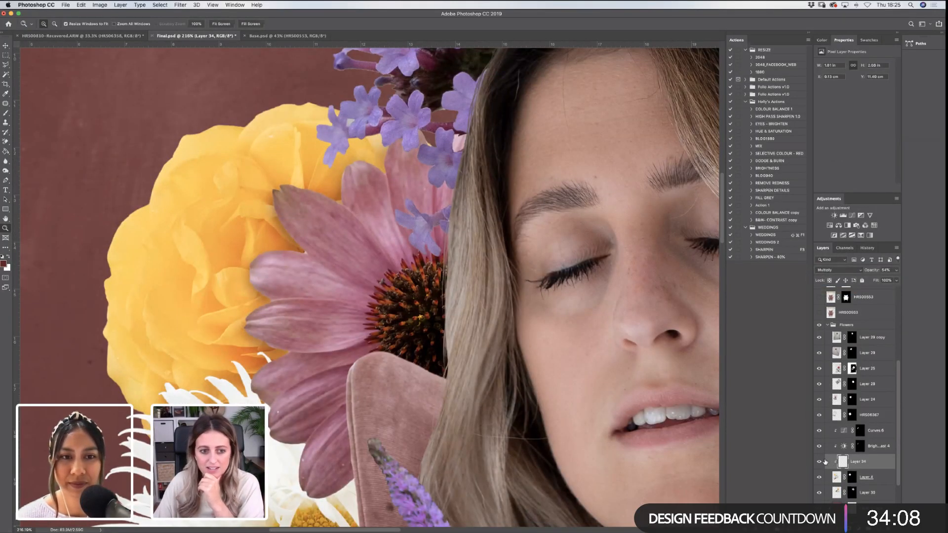
key(super+z)
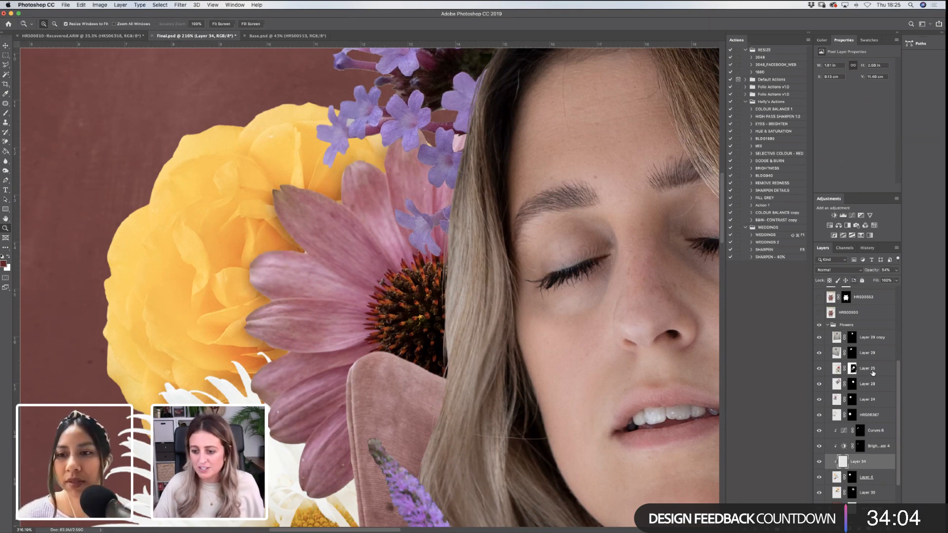
Compare the yellow flower with and without the painted shadow layer in Normal mode, and inspect the shading across the whole composition
click(820, 462)
click(819, 462)
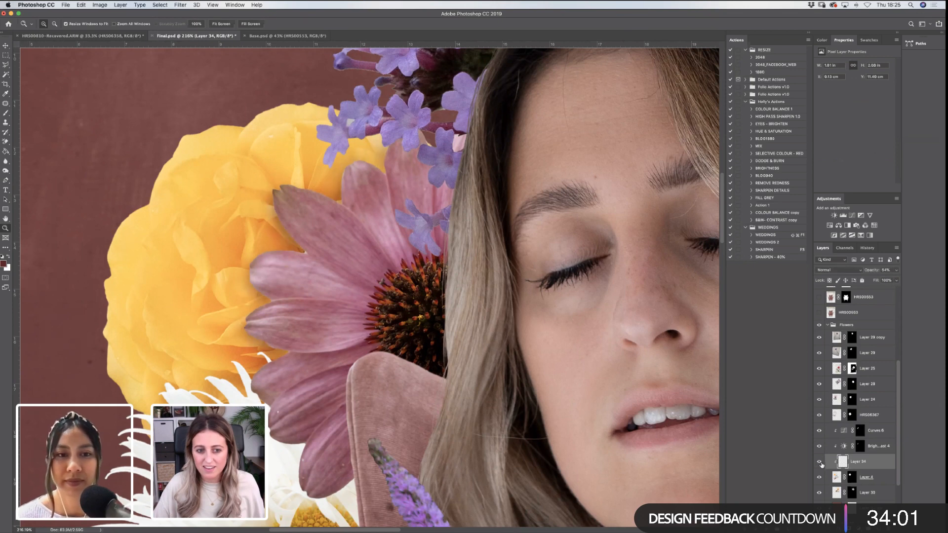
click(833, 271)
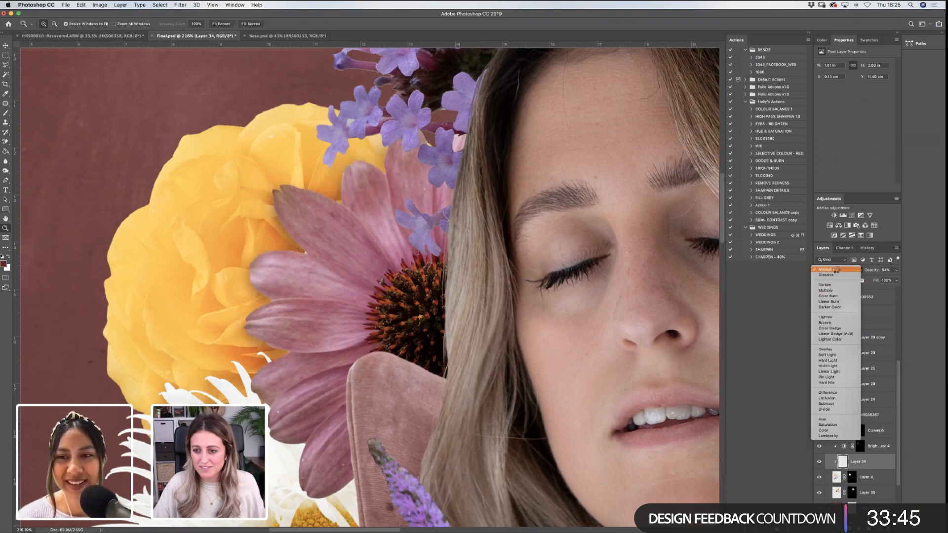
click(836, 271)
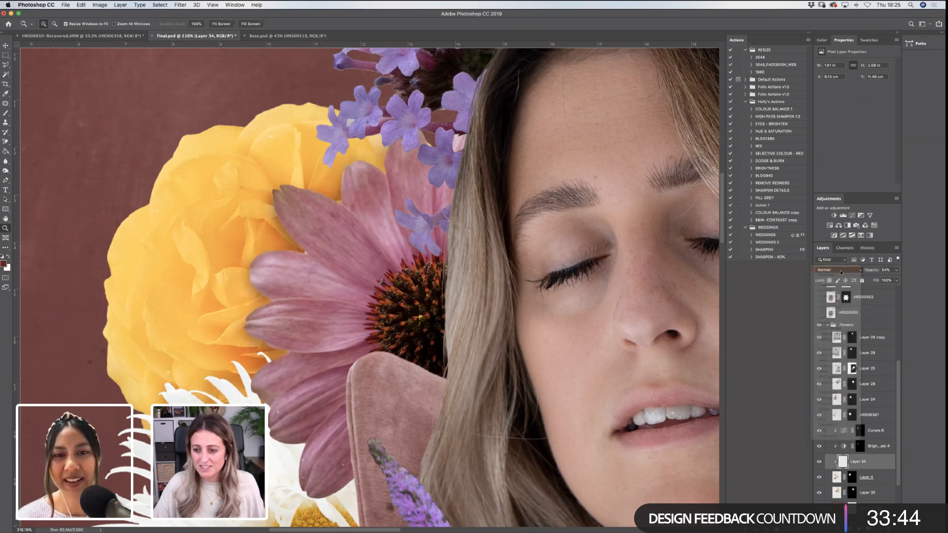
click(221, 23)
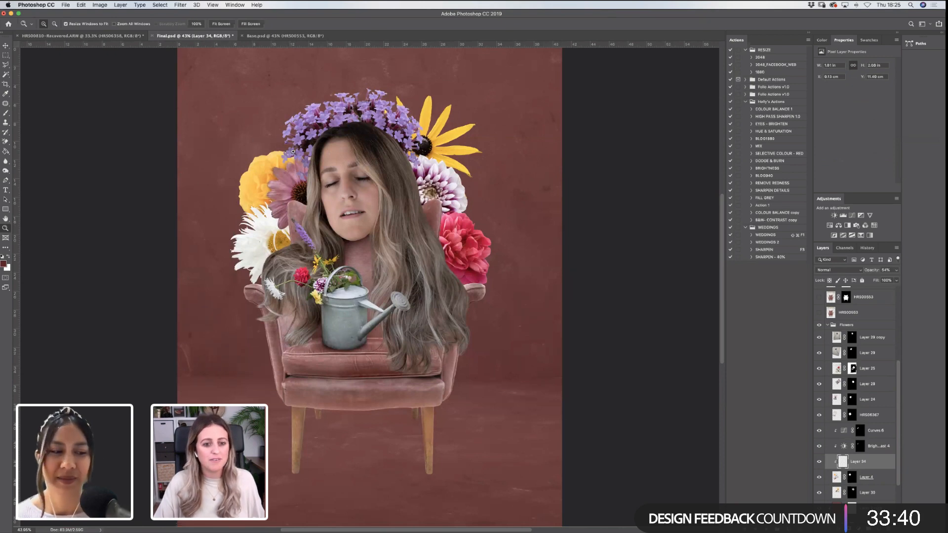
click(357, 247)
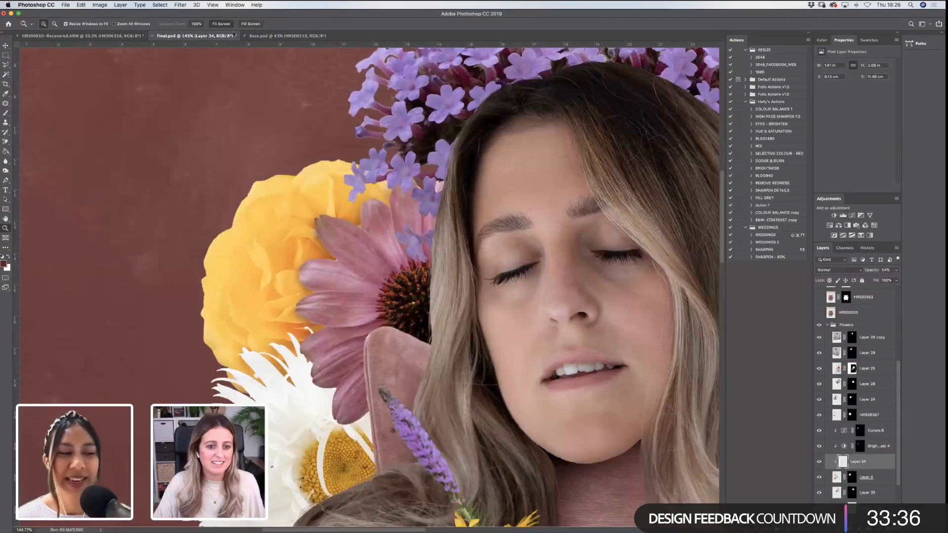
click(221, 23)
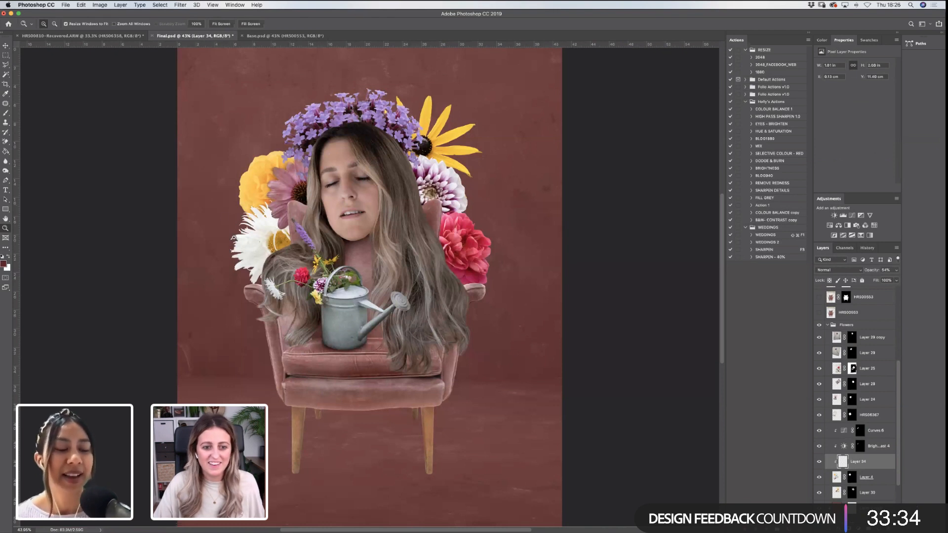
Examine the white flower and its neighbours up close, toggling flower layers to find which one holds the white flower
click(872, 493)
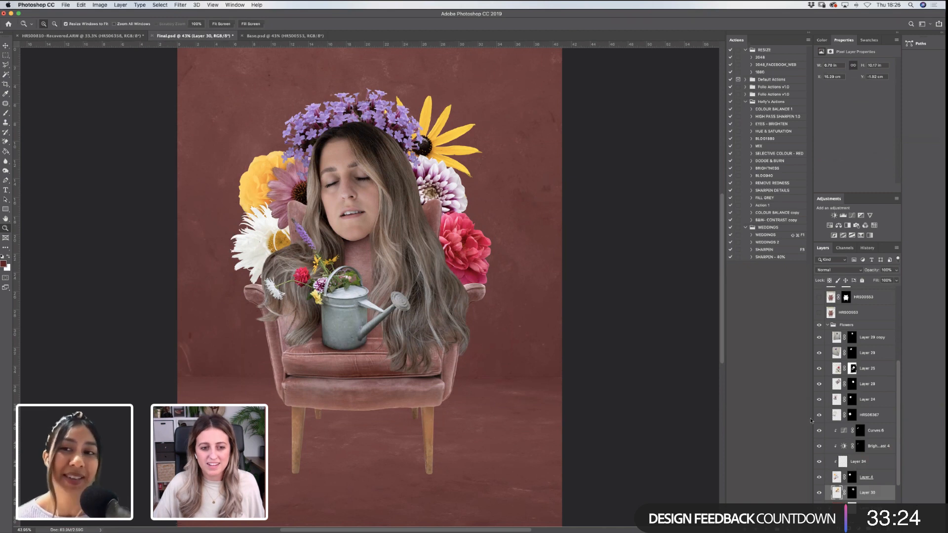
click(370, 322)
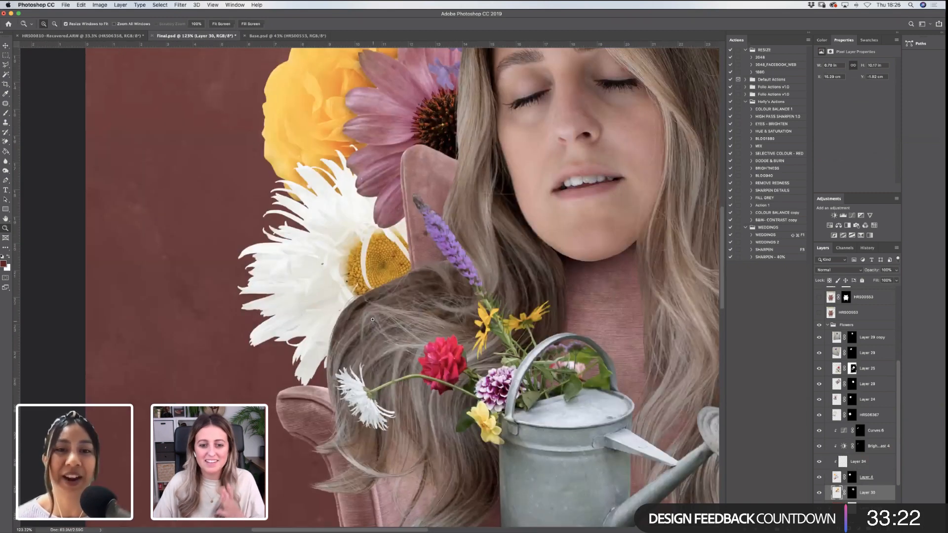
click(225, 26)
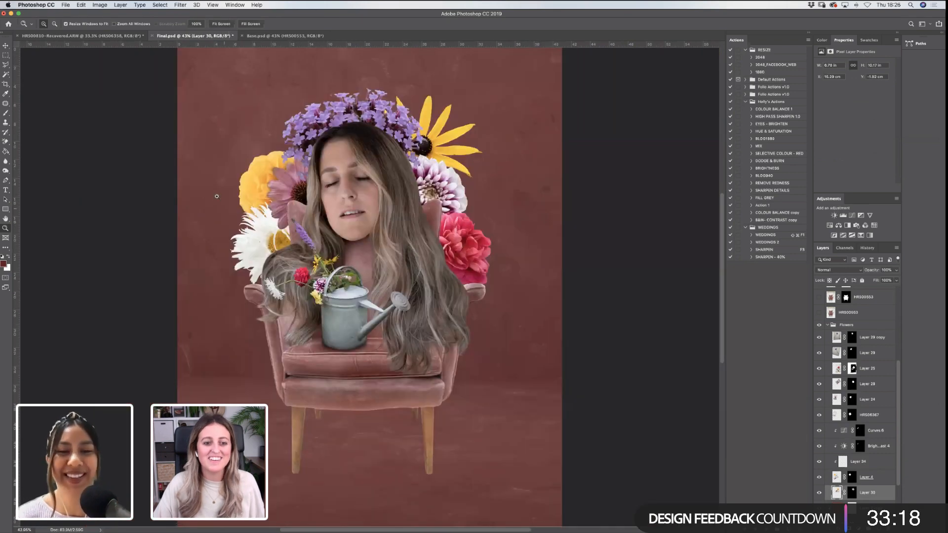
drag(211, 173, 376, 349)
click(222, 23)
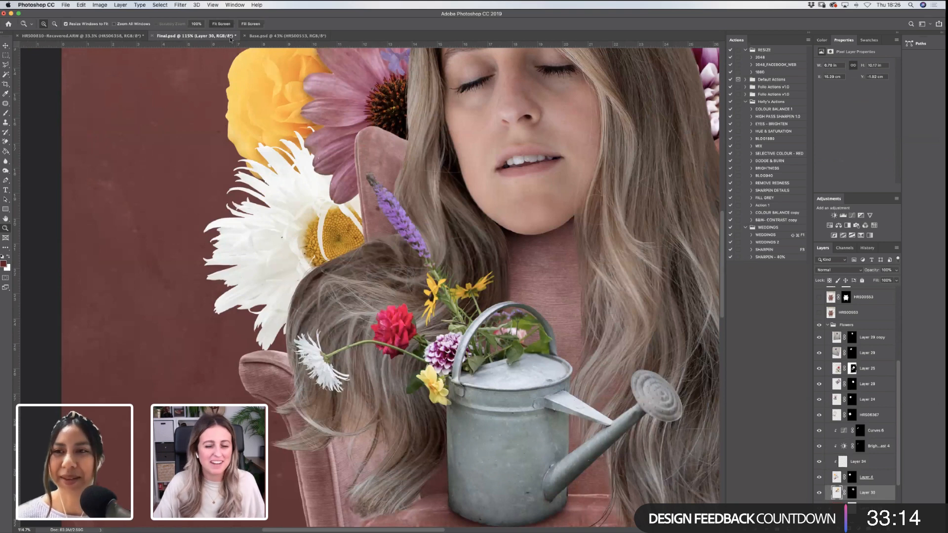
drag(201, 175, 365, 273)
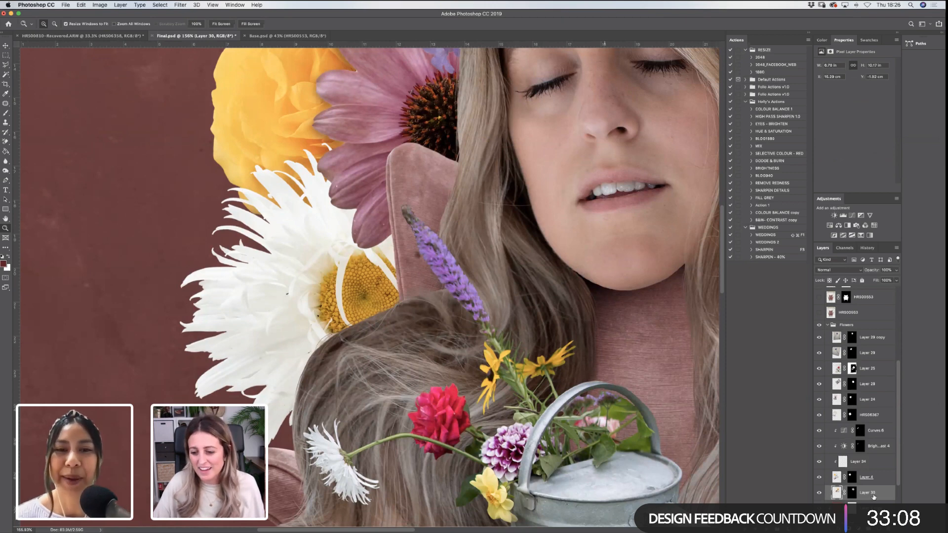
click(819, 477)
click(819, 478)
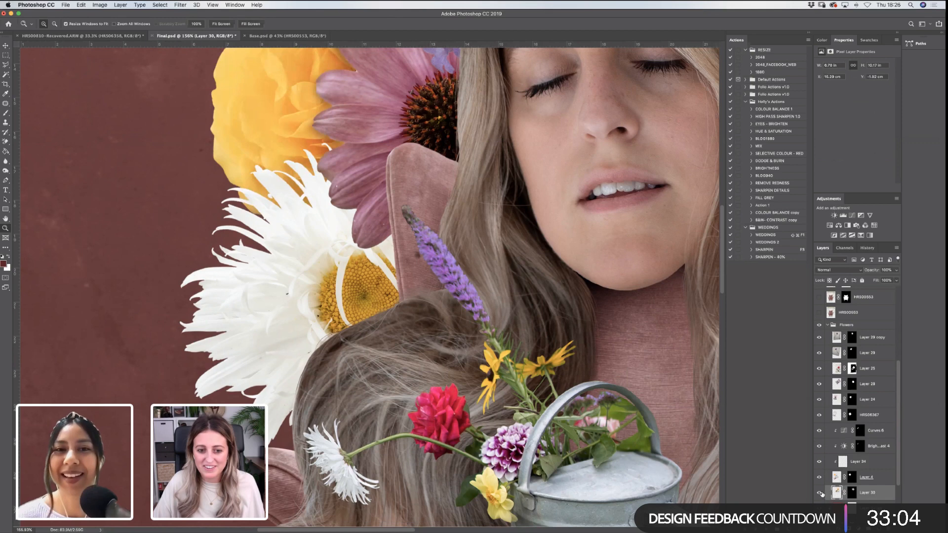
scroll(900, 460, down, 1)
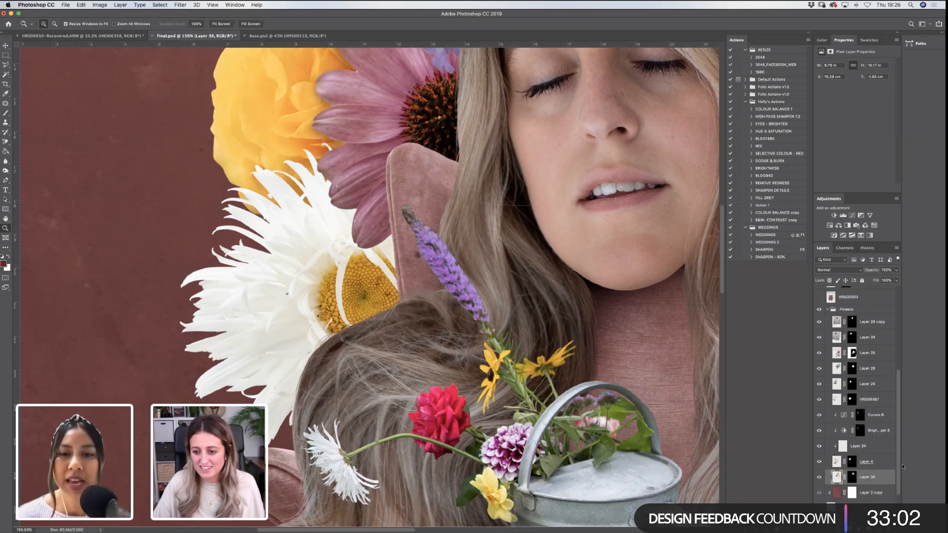
click(820, 400)
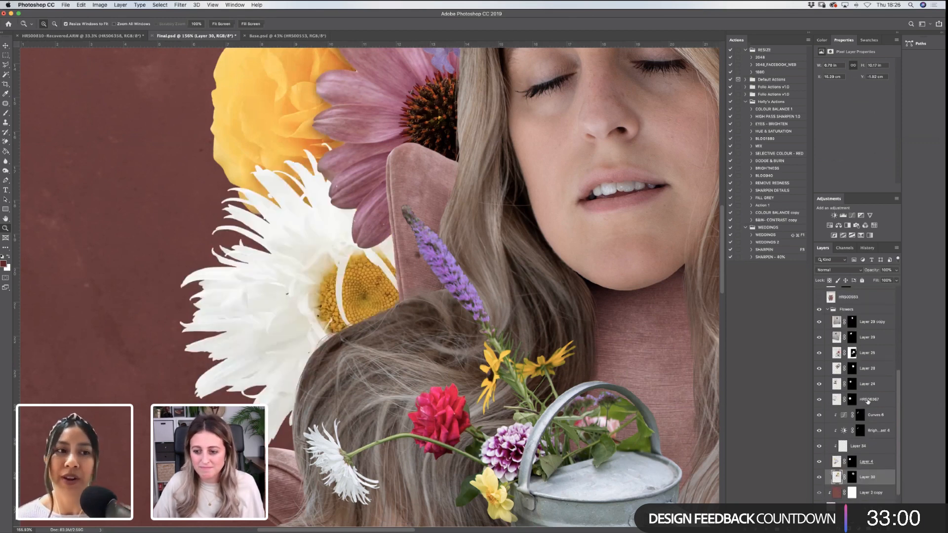
Add a Curves adjustment above the white flower's layer and pull the curve down to input 162, output 81
click(865, 402)
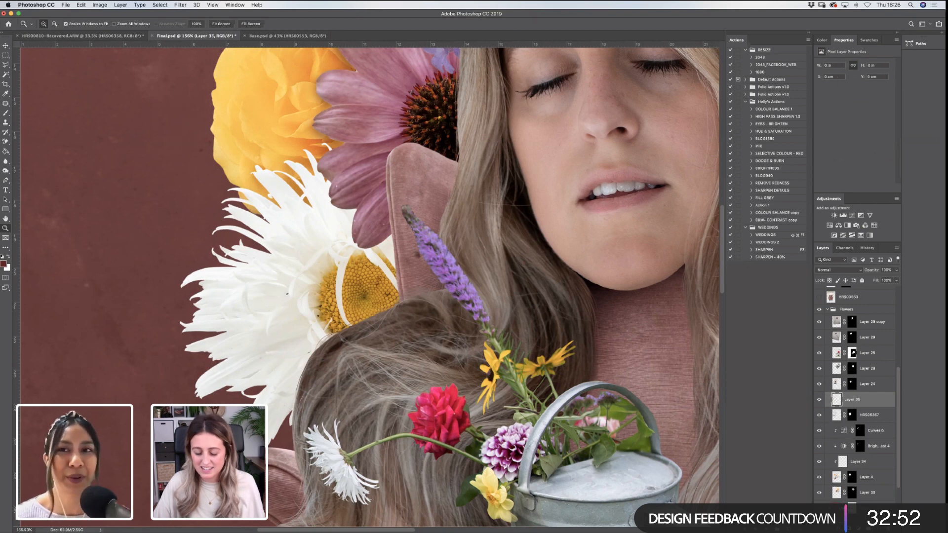
click(852, 215)
drag(864, 111, 869, 120)
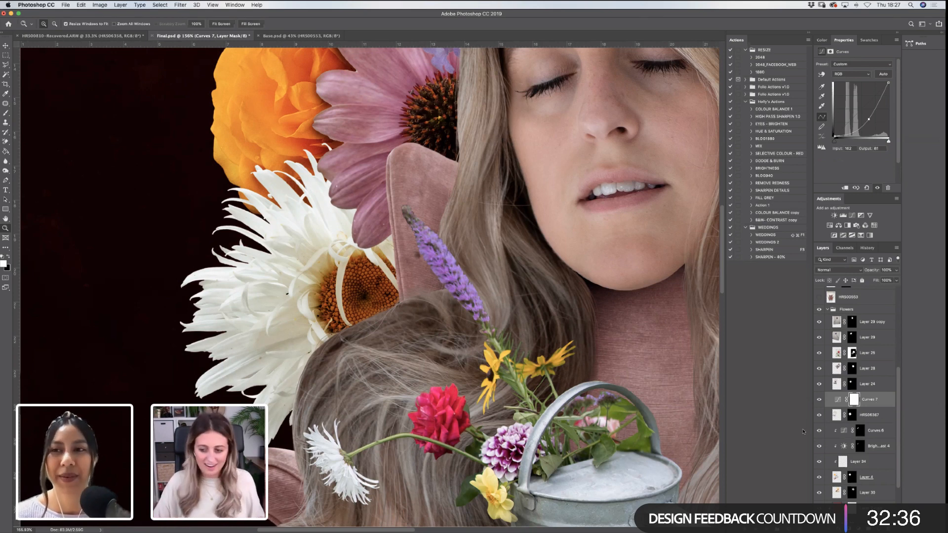
key(alt)
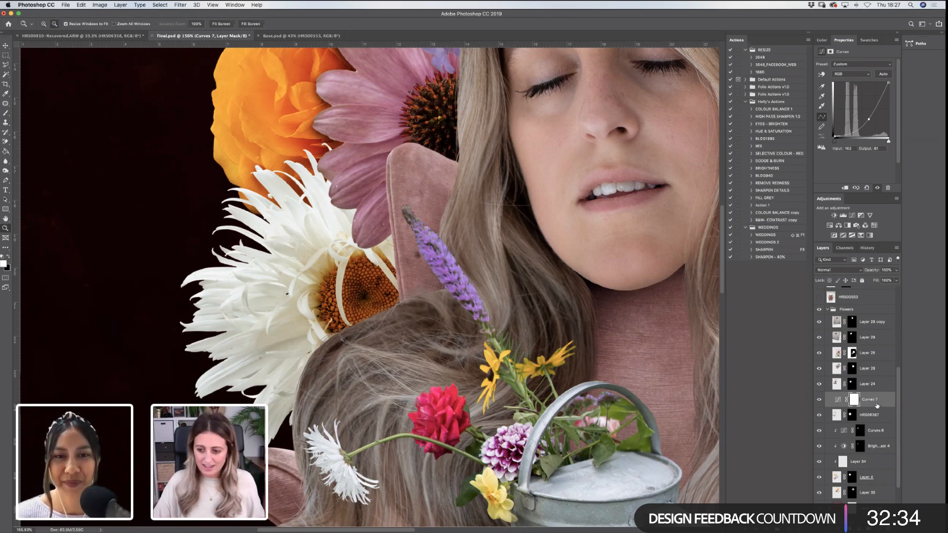
drag(877, 406, 876, 415)
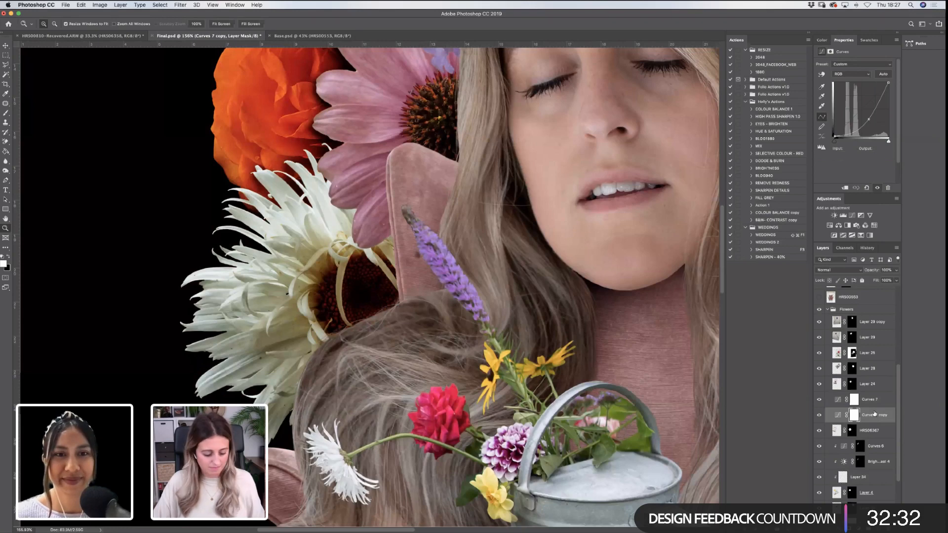
key(super+z)
Clip the new Curves adjustment to the white flower's layer and invert its mask to black
right_click(884, 403)
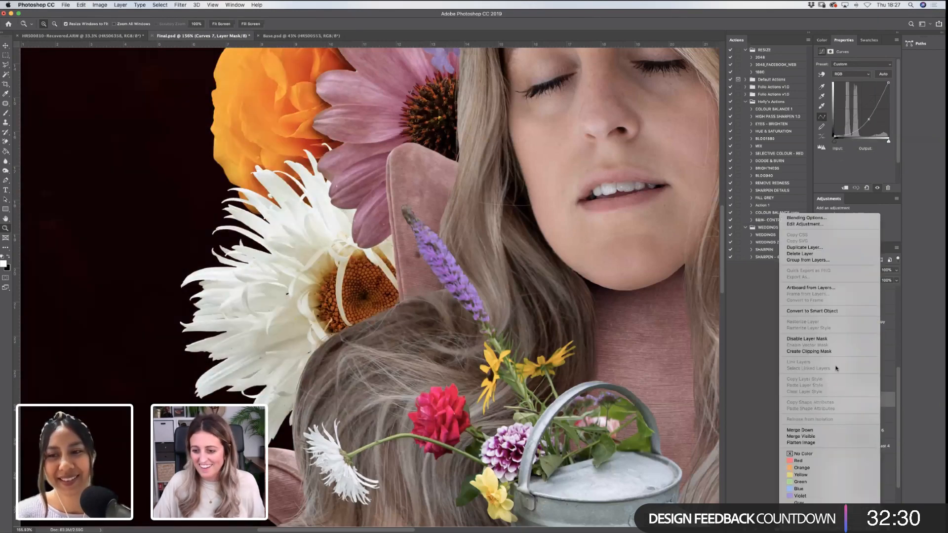
click(822, 352)
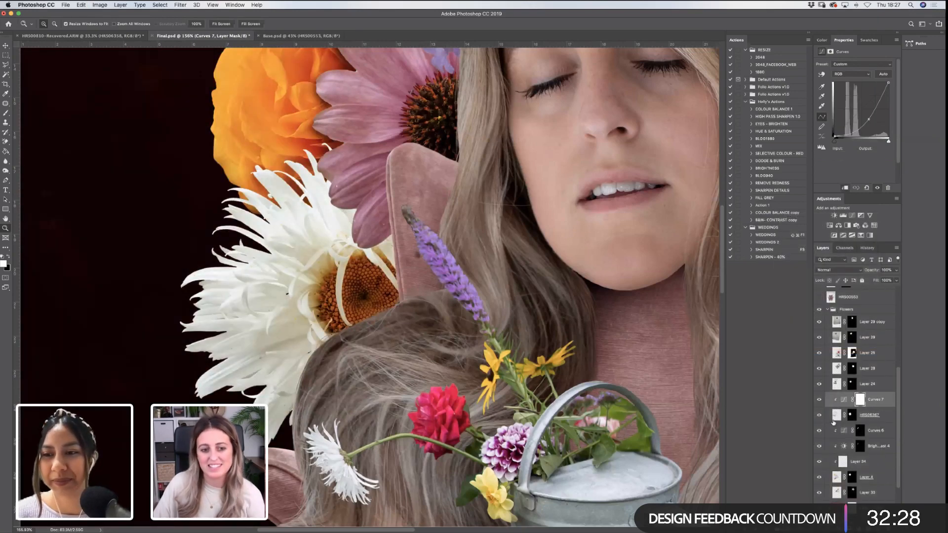
key(super+i)
Paint the Curves mask white with an enlarged brush where the pink petals overlap the white flower's yellow centre
click(6, 113)
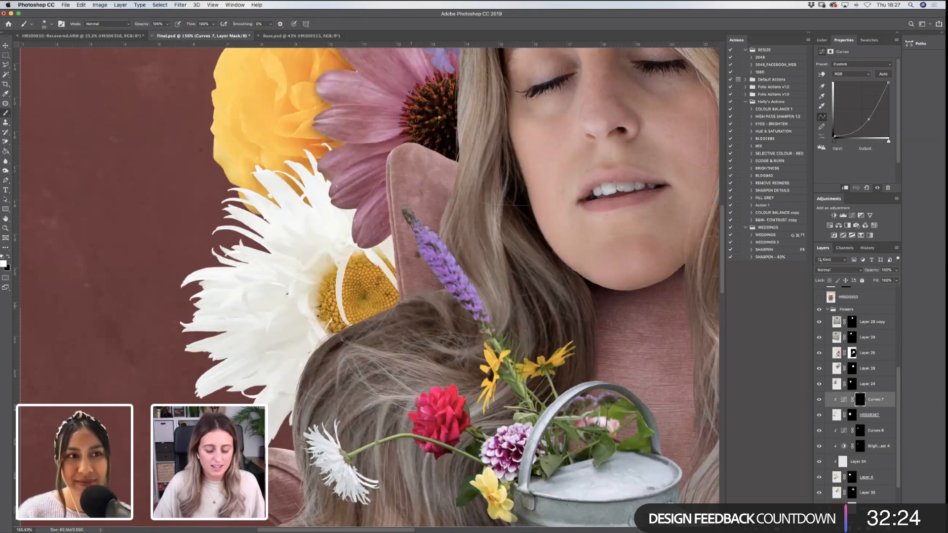
key(bracketright)
key(bracketright)
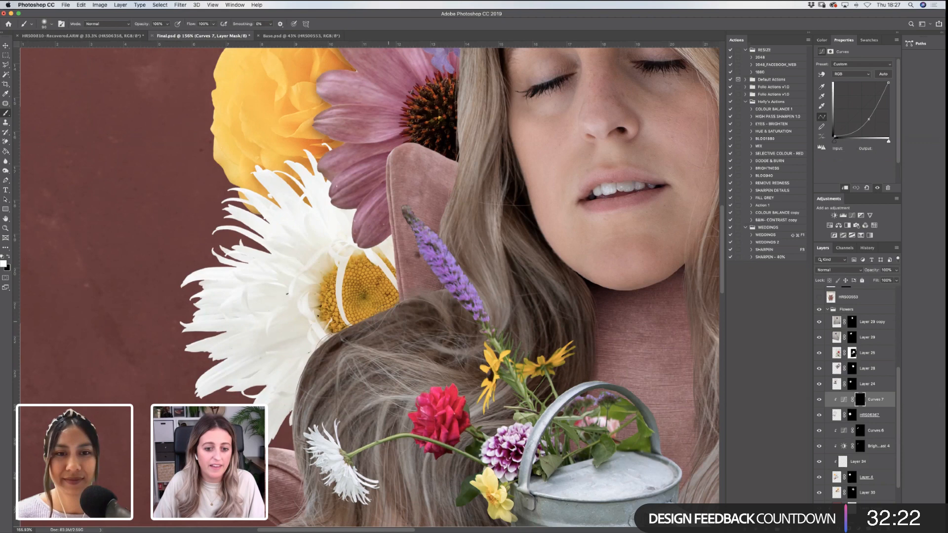
key(bracketright)
key(bracketright)
key(bracketright)
key(bracketright)
key(bracketright)
key(bracketright)
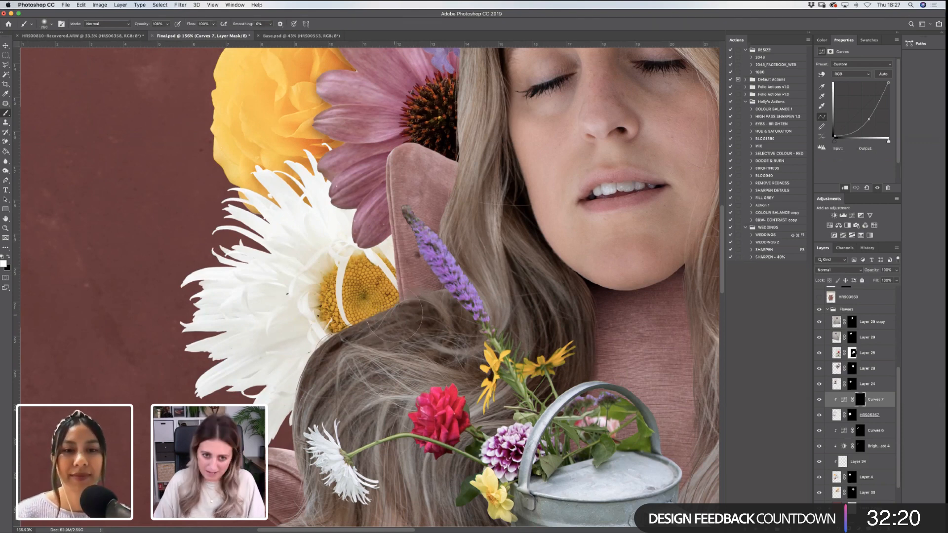
key(z)
click(220, 24)
drag(199, 165, 380, 331)
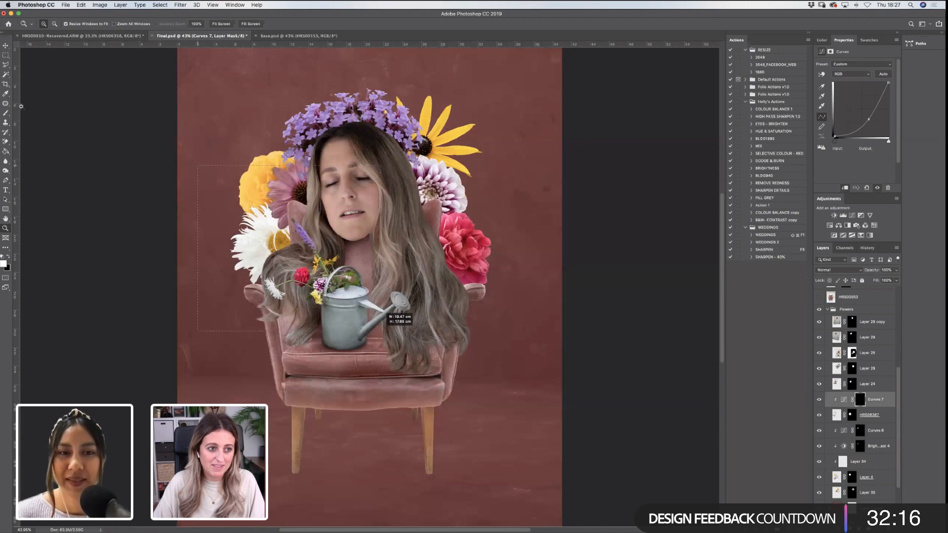
click(6, 113)
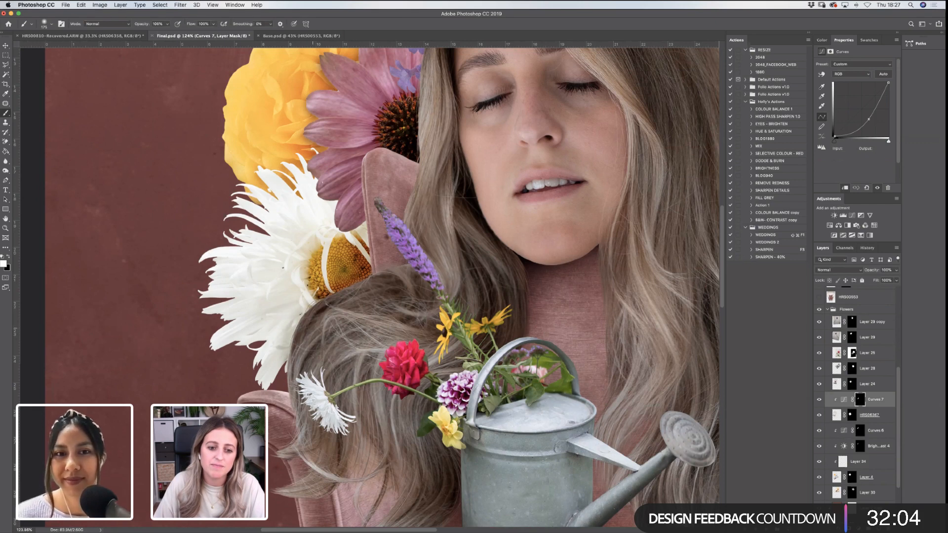
Lower the white flower's Curves shadow layer to 50% opacity, judging it in the whole composition
click(6, 227)
click(221, 23)
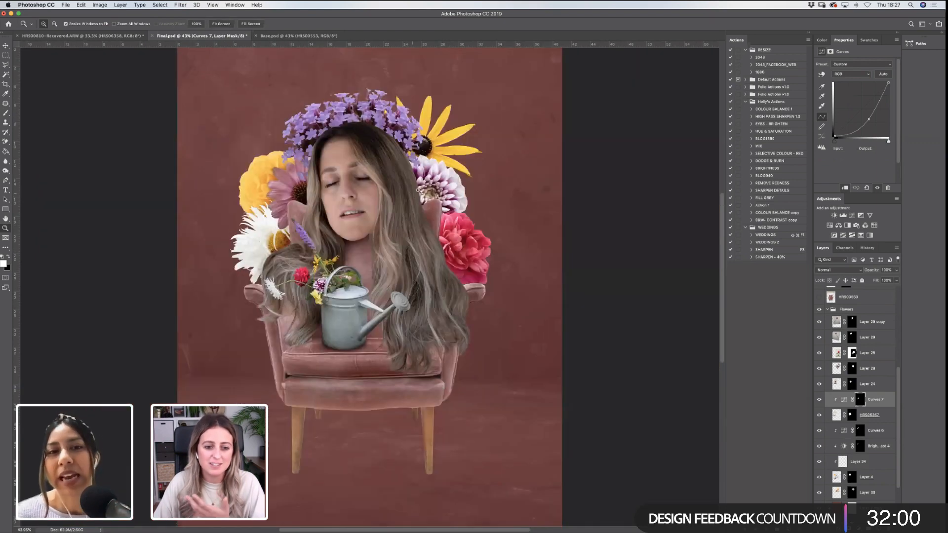
drag(896, 271, 879, 282)
drag(882, 280, 880, 280)
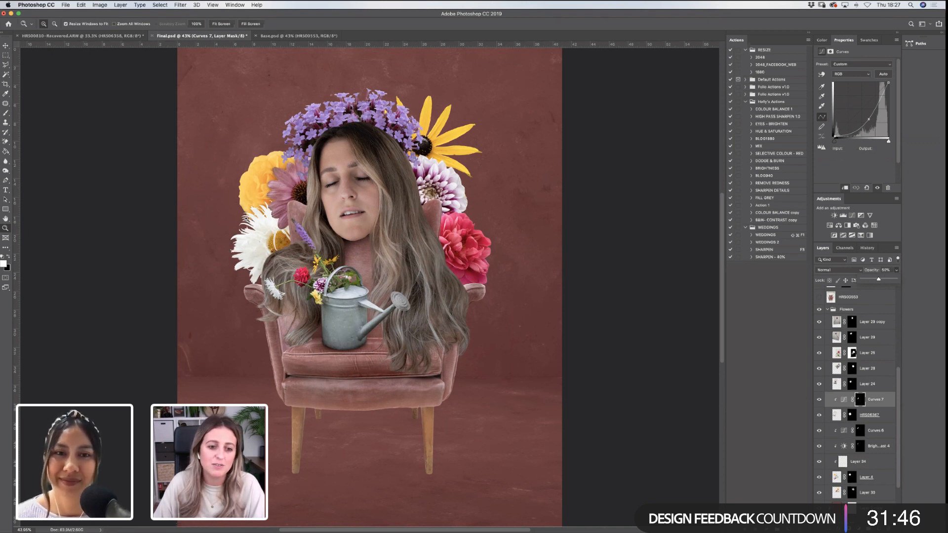
Add a Brightness/Contrast adjustment clipped to the white flower's layer and set its brightness to -30
click(885, 416)
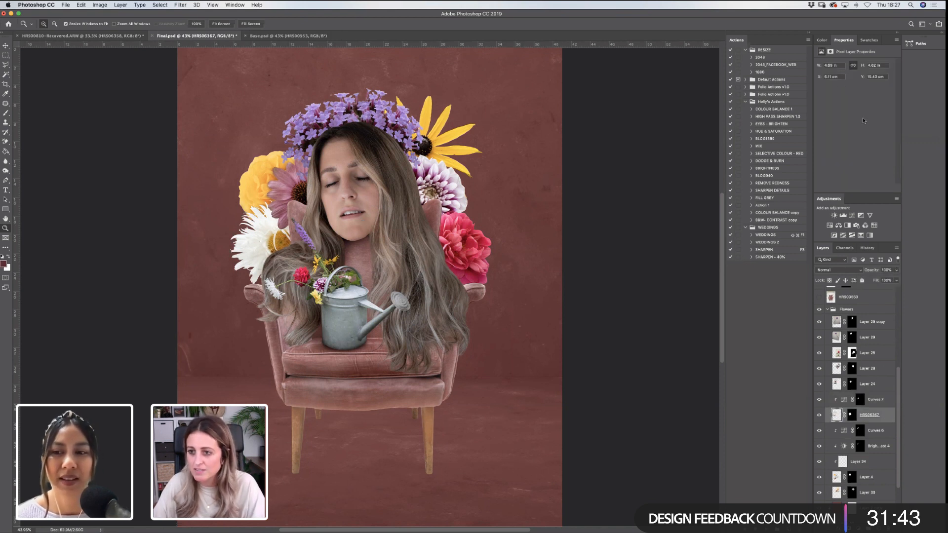
click(834, 216)
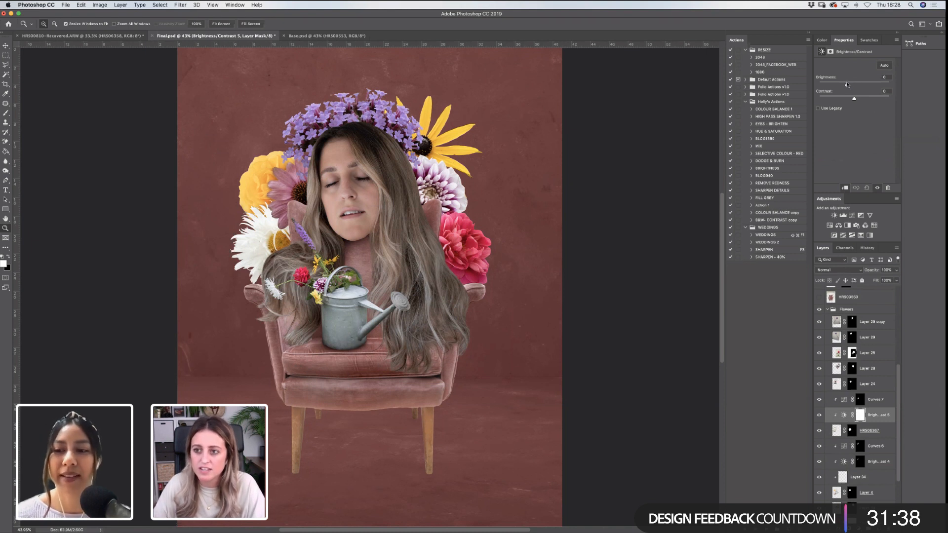
click(847, 84)
drag(849, 84, 847, 88)
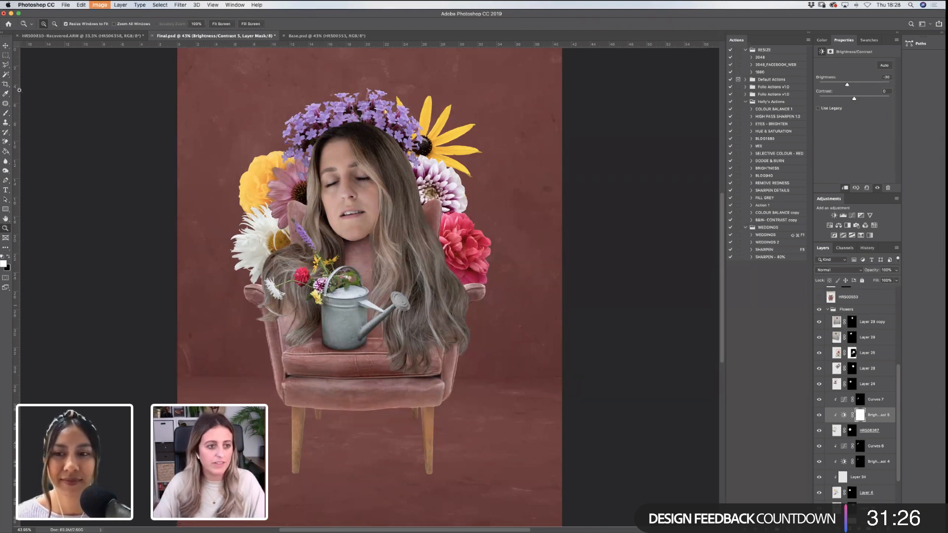
Invert the Brightness/Contrast mask and paint the darkening back over the white flower's outer left petals with a much larger brush
key(ctrl+i)
key(b)
key(bracketright)
key(bracketright)
key(bracketright)
key(bracketright)
key(bracketright)
key(bracketright)
key(bracketright)
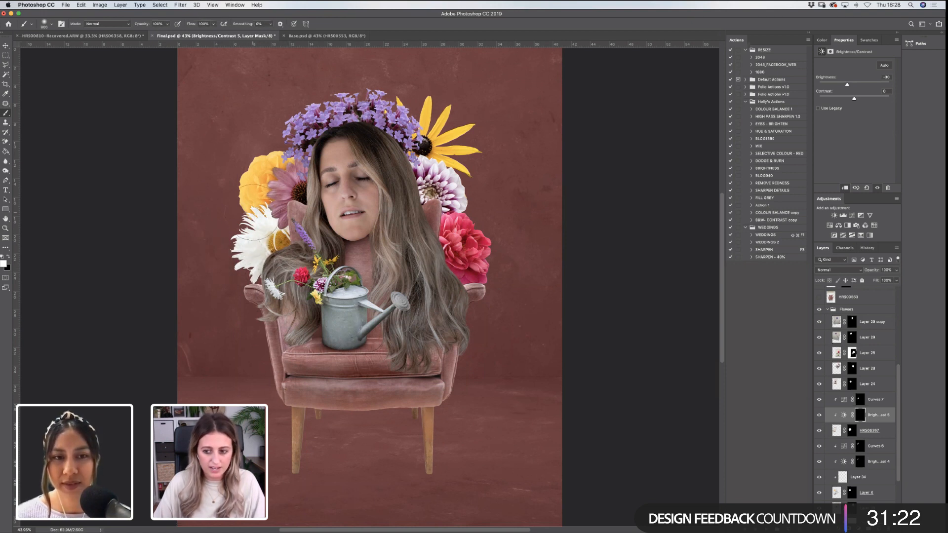
key(x)
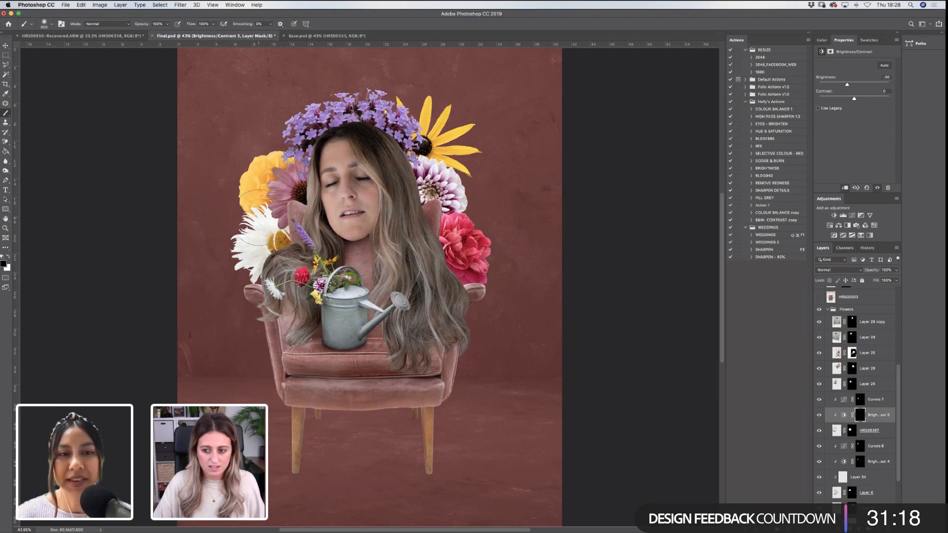
key(x)
drag(230, 215, 212, 246)
Lower the Brightness/Contrast layer's opacity to 44%, comparing the white flower with and without the adjustment
click(819, 416)
click(819, 416)
click(819, 415)
click(819, 415)
click(895, 271)
drag(884, 281, 883, 281)
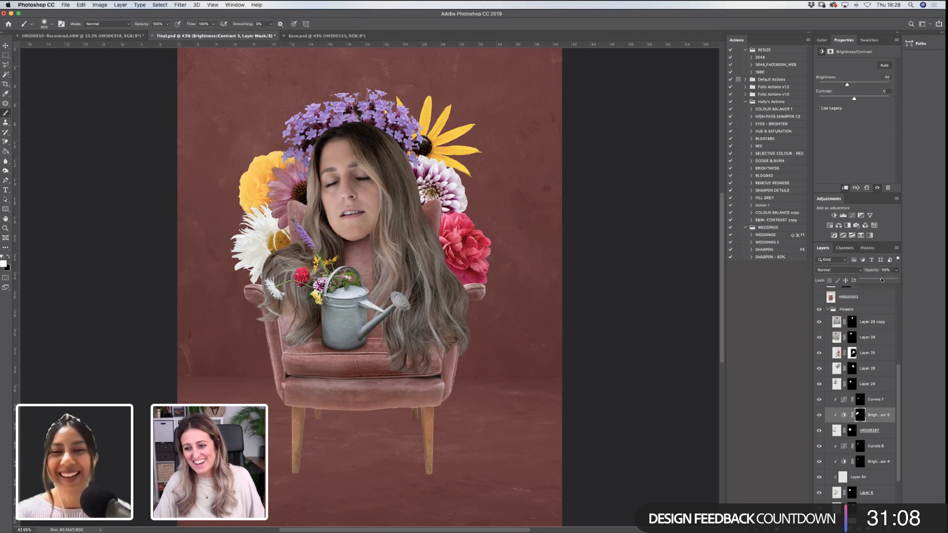
click(820, 416)
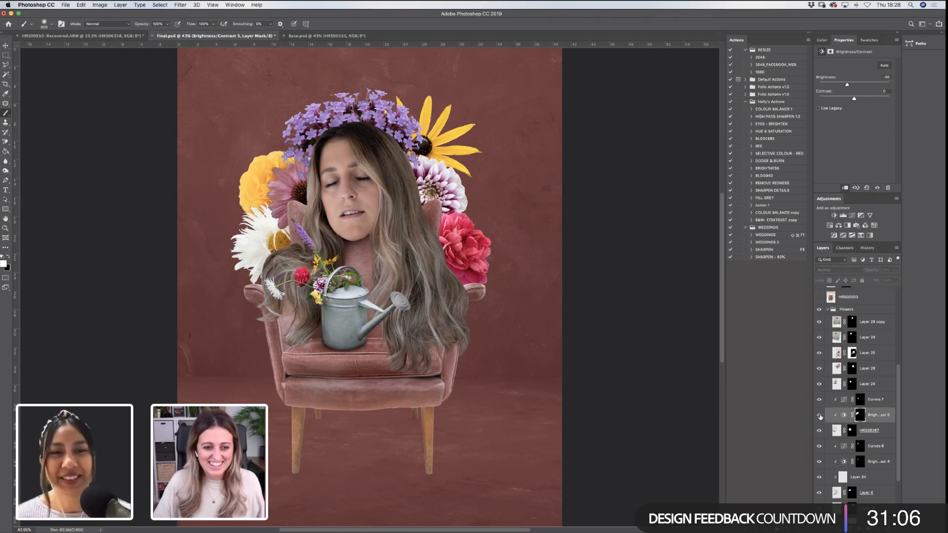
click(820, 415)
click(895, 271)
drag(885, 280, 878, 280)
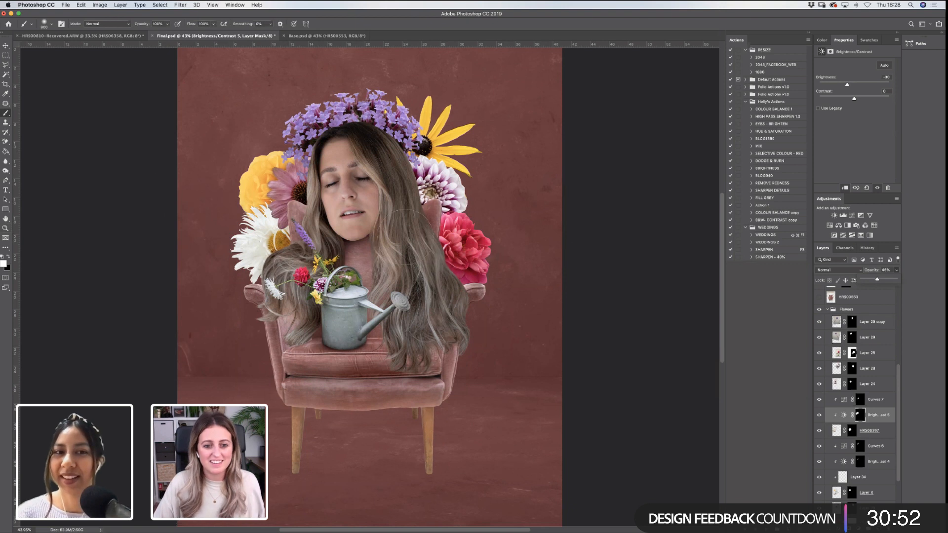
Compare the white flower with and without the Brightness/Contrast adjustment in the whole composition
click(820, 416)
click(820, 416)
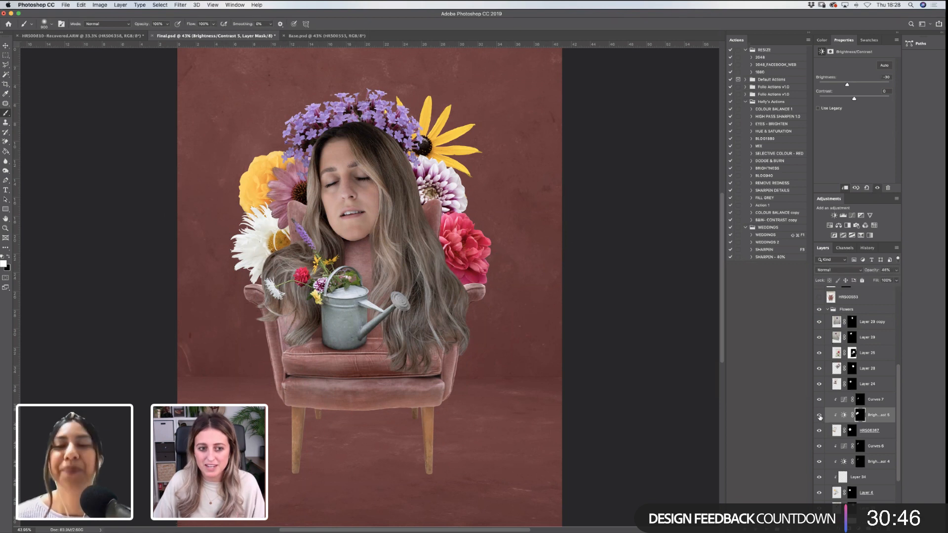
click(820, 417)
click(820, 416)
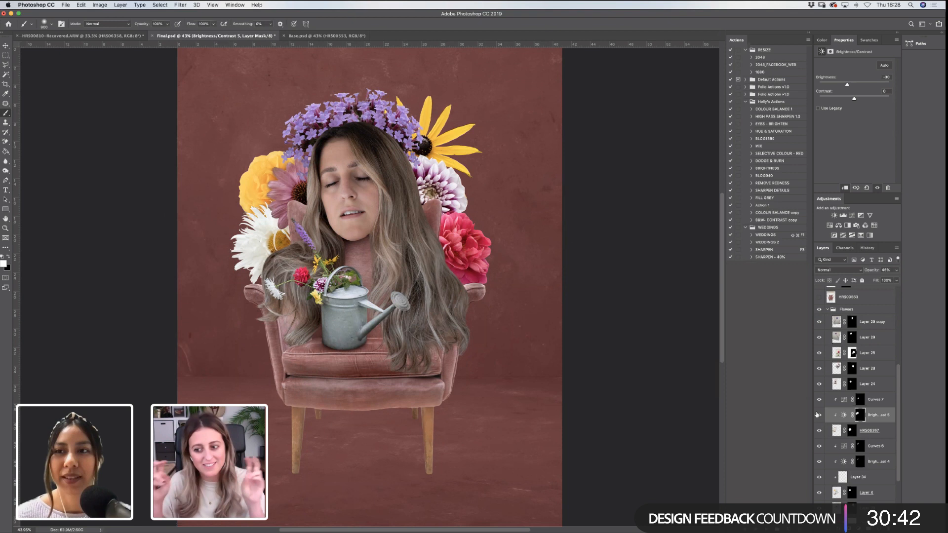
scroll(902, 373, up, 1)
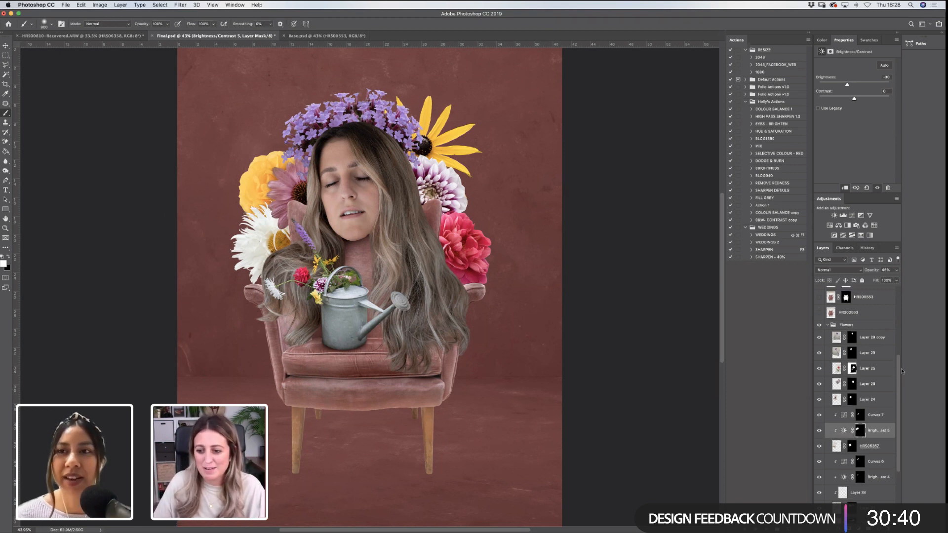
Compare the composition with and without the pink coneflower's layer and the white flower's Curves shadow
click(819, 401)
click(819, 401)
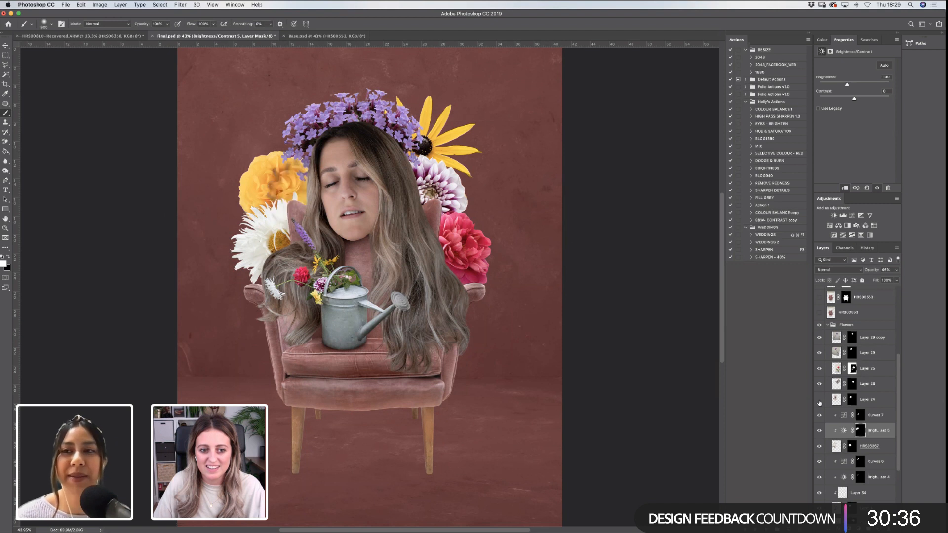
click(819, 401)
click(819, 401)
click(819, 416)
click(820, 415)
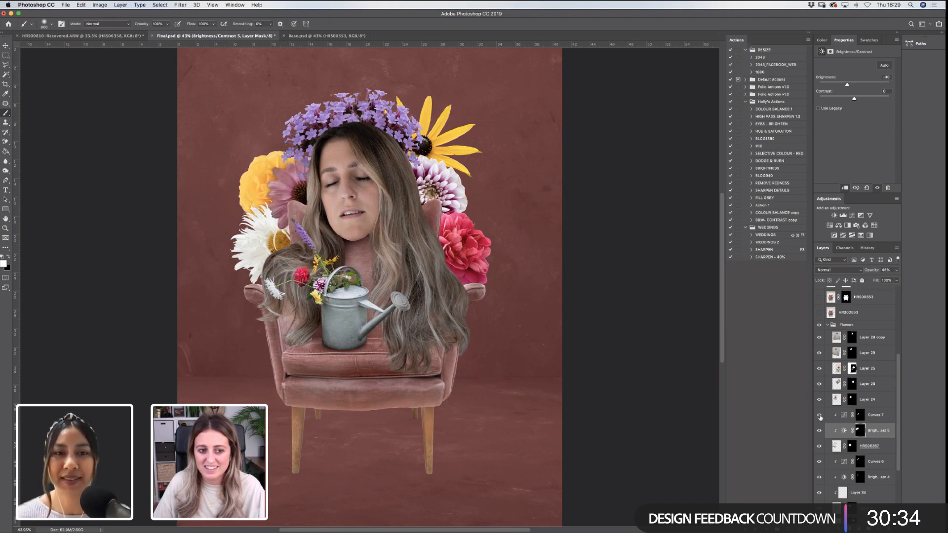
Soften the mask of the white flower's Curves adjustment with a 4.0-pixel Gaussian Blur
click(860, 416)
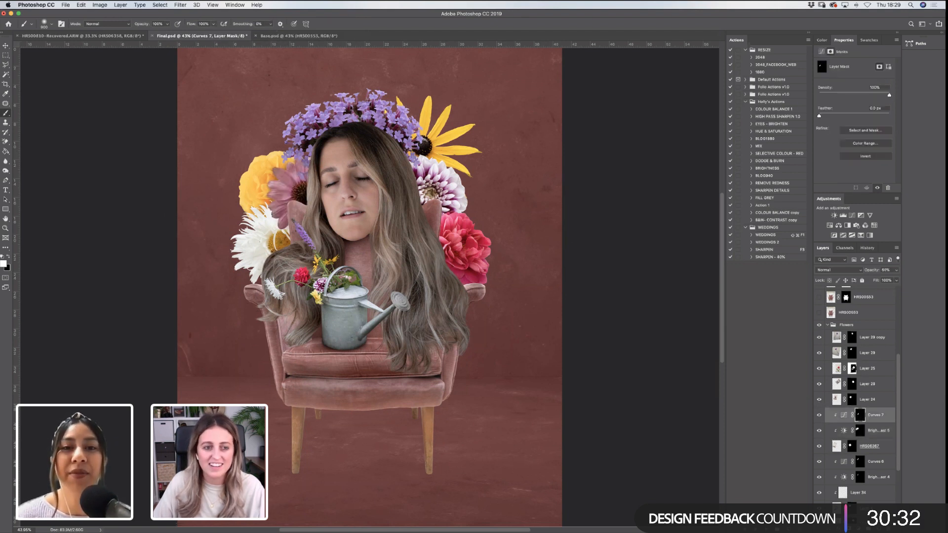
click(180, 5)
mouse_move(188, 93)
click(314, 121)
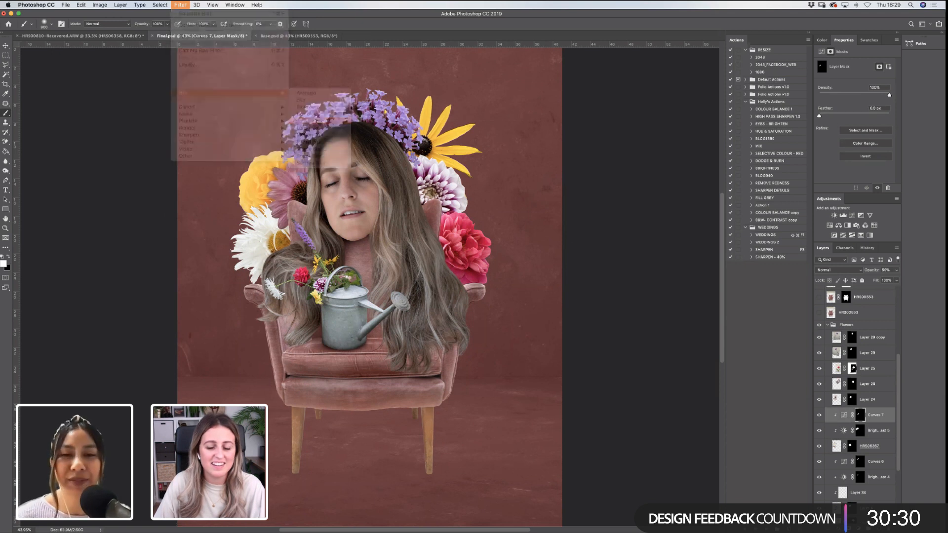
drag(730, 176, 733, 174)
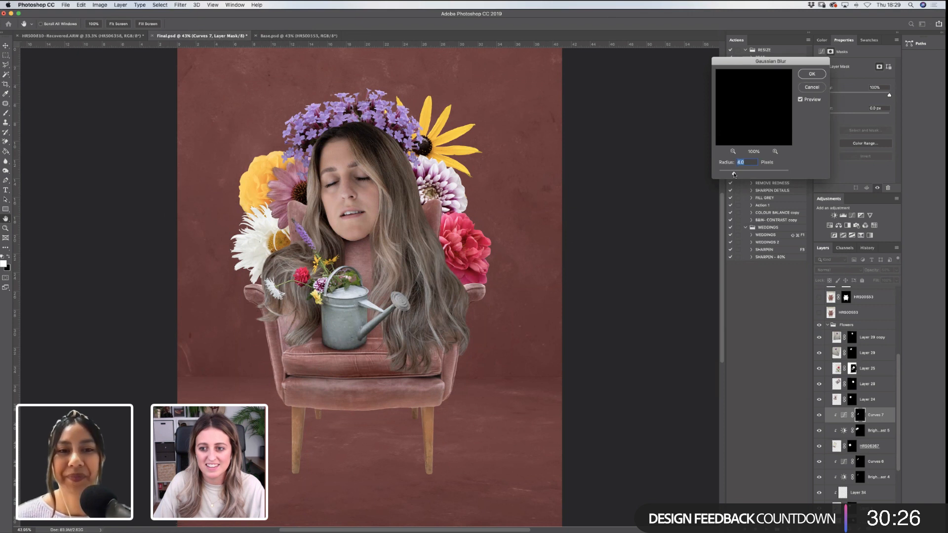
click(813, 74)
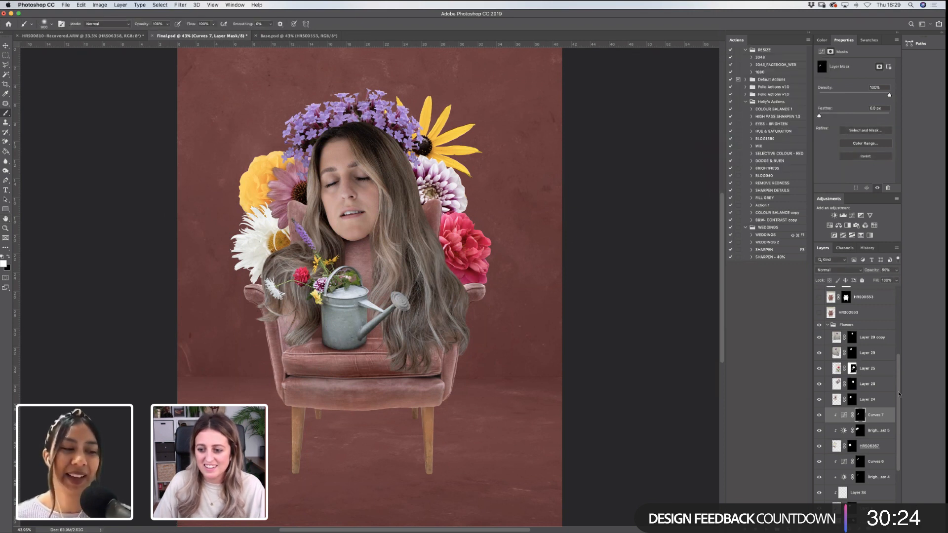
Examine which flower each layer in the Flowers group holds by toggling the visibility of Layers 28, 25, 29 and 24
scroll(899, 383, up, 3)
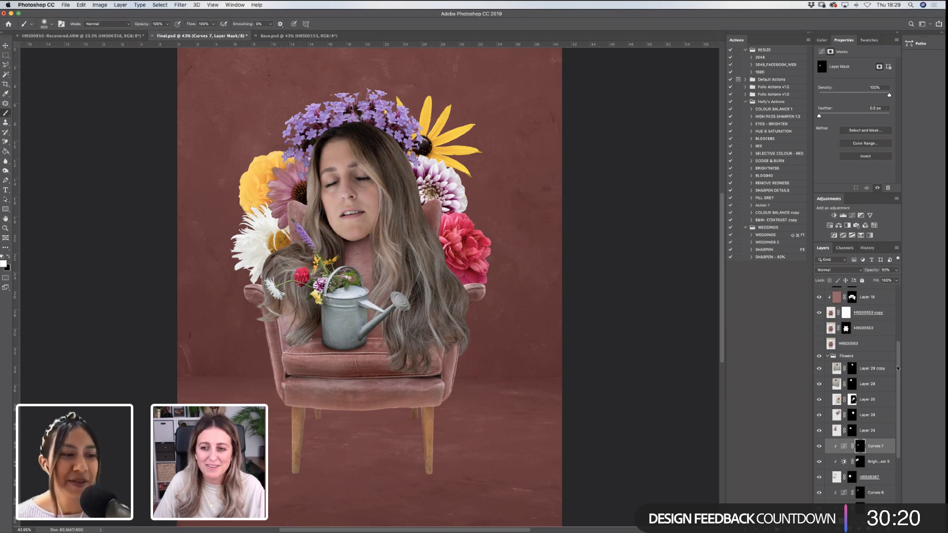
drag(899, 368, 896, 386)
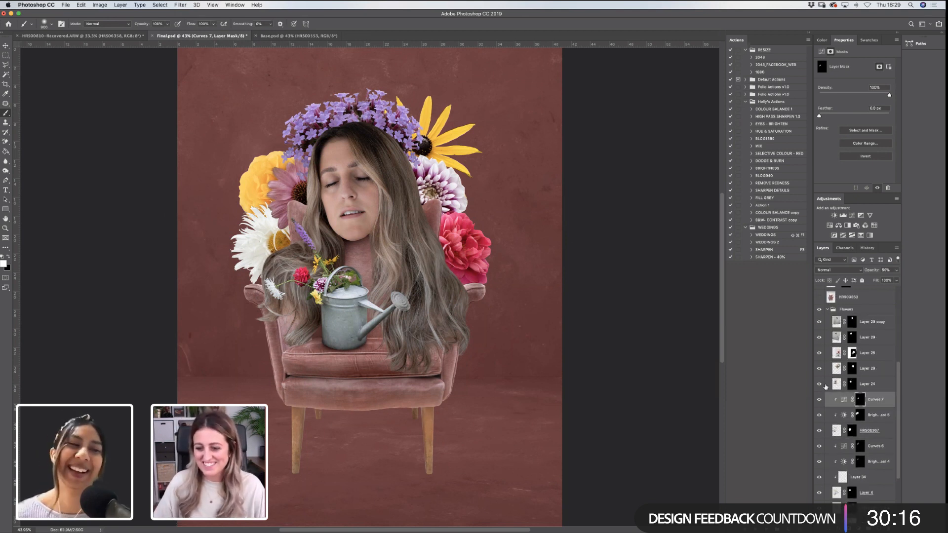
click(819, 369)
click(819, 370)
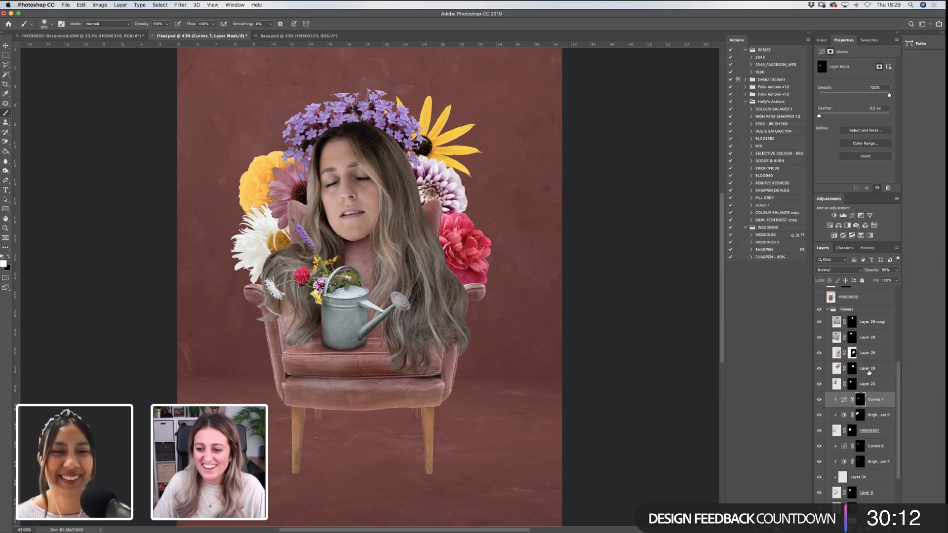
click(820, 356)
click(821, 356)
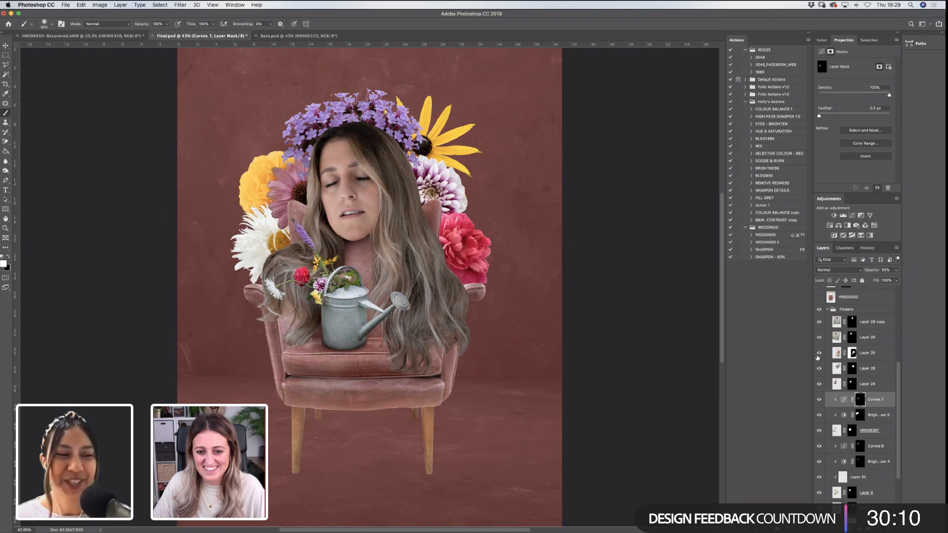
click(819, 338)
click(819, 337)
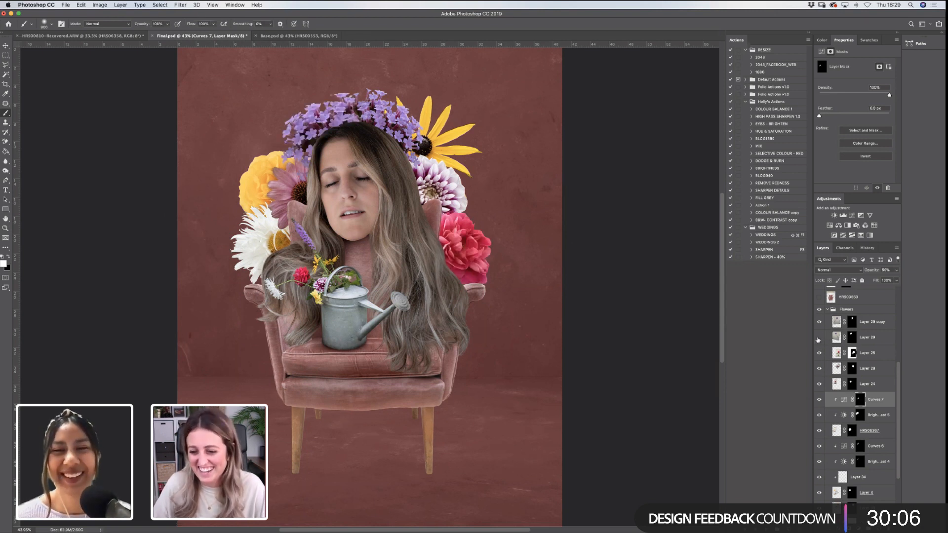
click(820, 337)
click(819, 338)
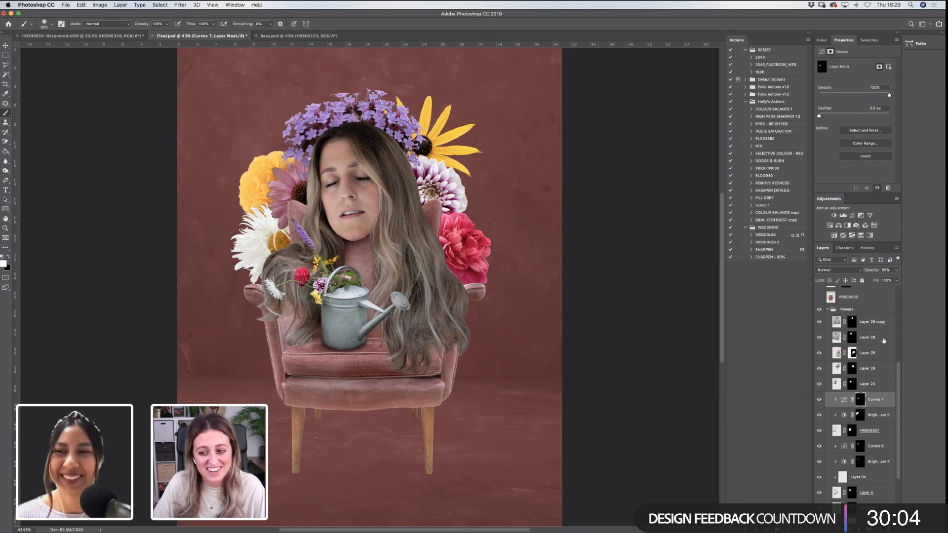
scroll(885, 351, up, 2)
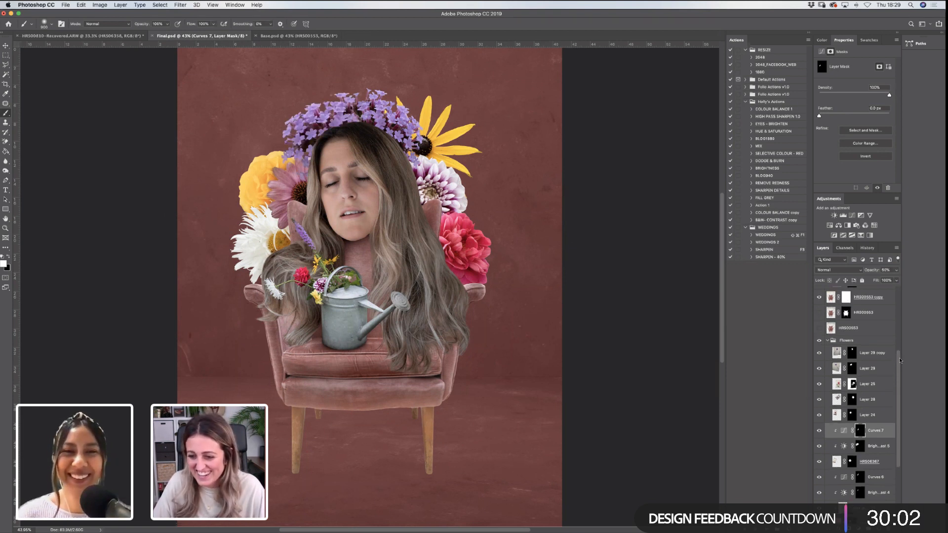
scroll(899, 360, down, 2)
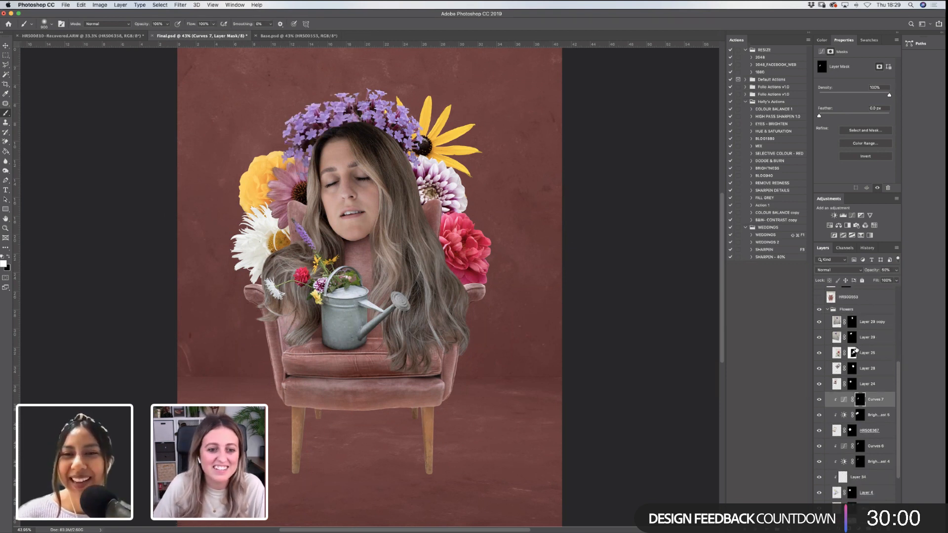
click(819, 386)
Add a Brightness/Contrast adjustment above the pink coneflower's Layer 24, set its brightness to -38, invert its mask and reduce the brush size
click(871, 388)
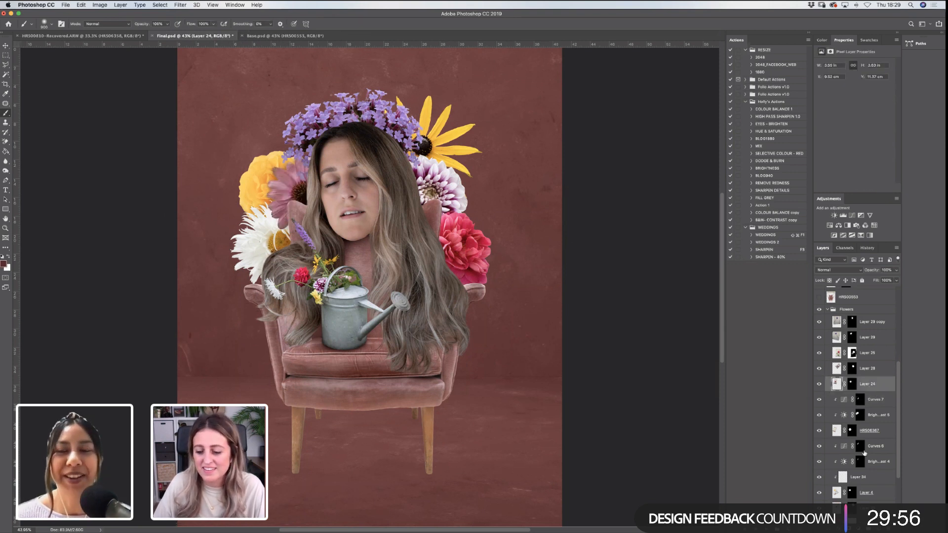
click(834, 216)
drag(854, 82, 845, 84)
key(super+i)
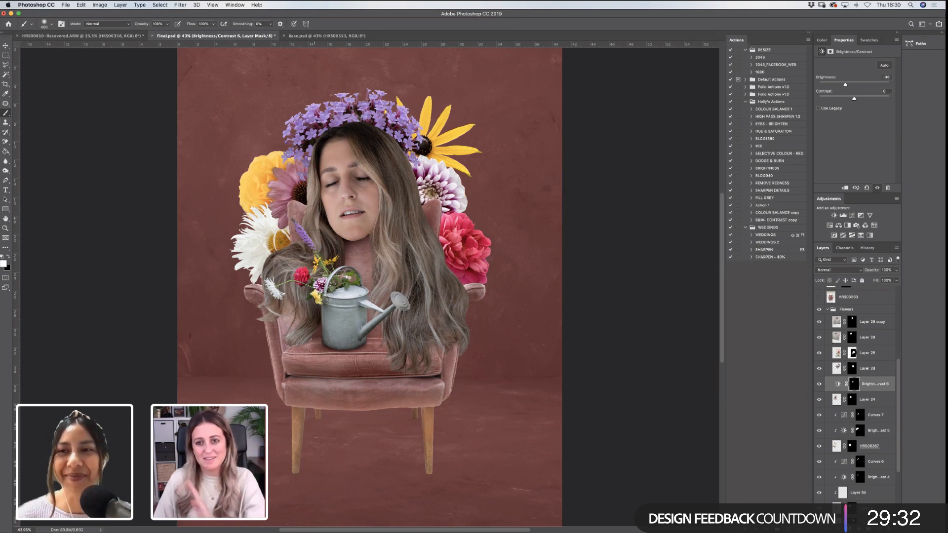
key([)
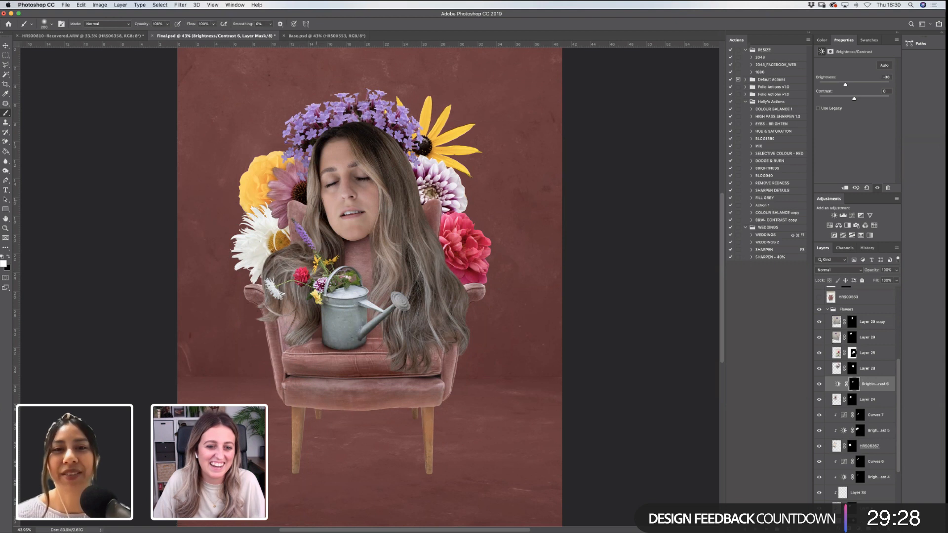
Group the two purple flower layers, Layer 29 copy and Layer 29, discarding the empty layer added above them
click(873, 338)
click(875, 324)
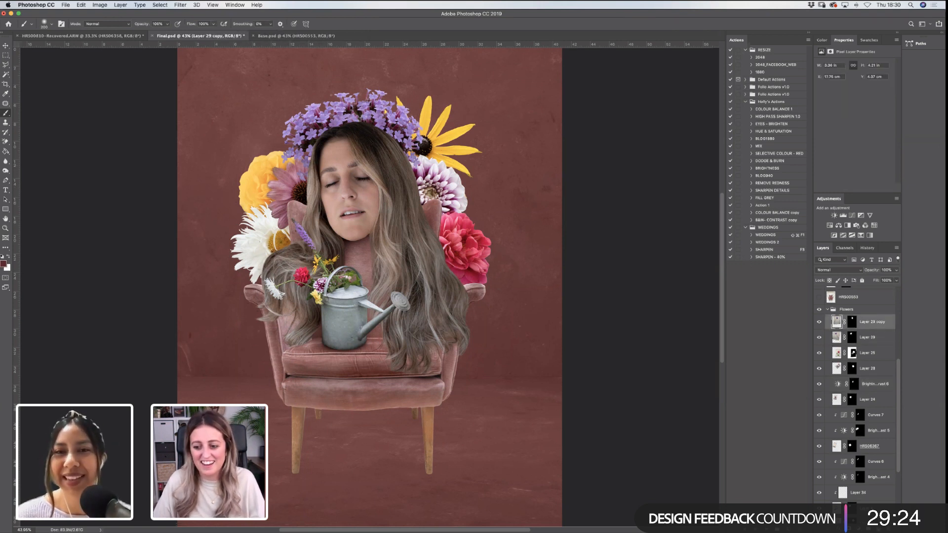
click(876, 529)
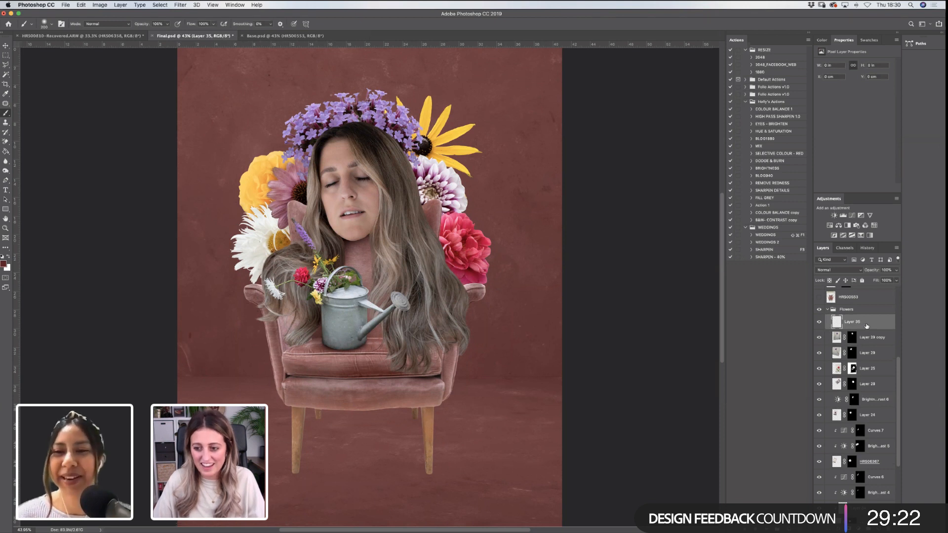
key(Delete)
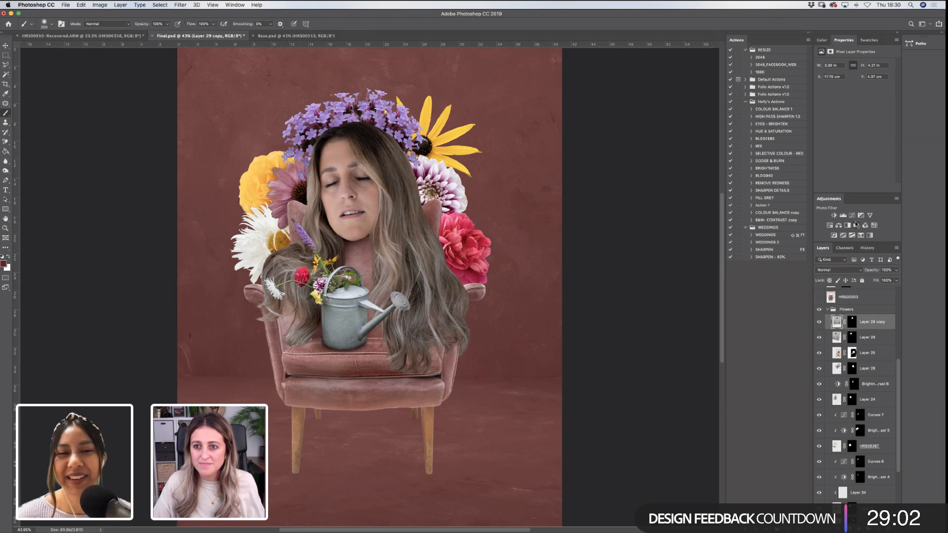
shift+click(873, 337)
key(super+g)
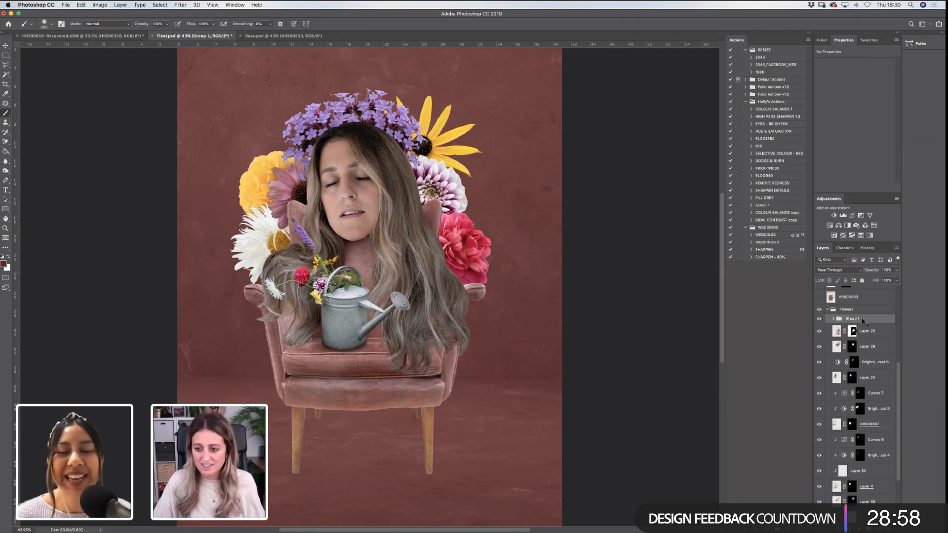
Try to merge the purple flower group into a single layer
right_click(863, 320)
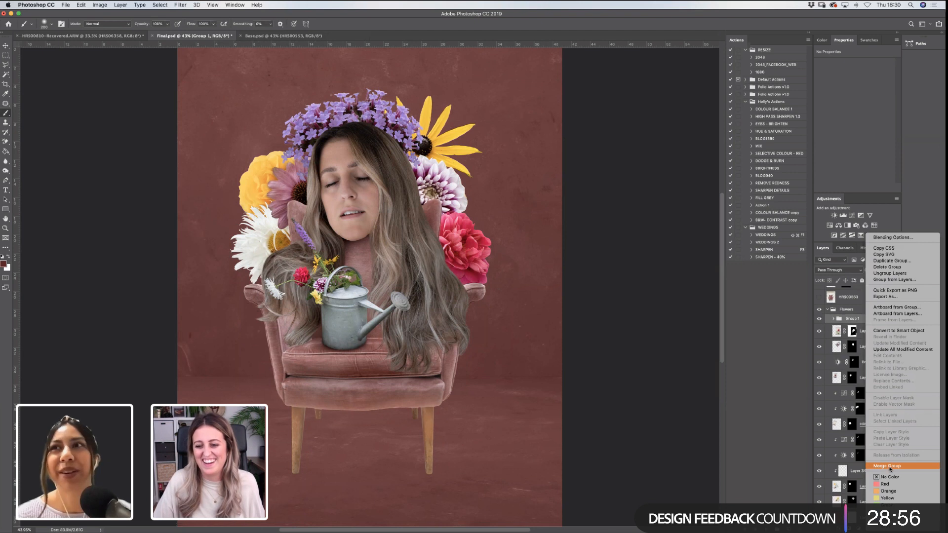
click(891, 468)
key(super+z)
Expand the purple flower group and prepare a much smaller brush on Layer 29's mask for close work above the head
click(833, 319)
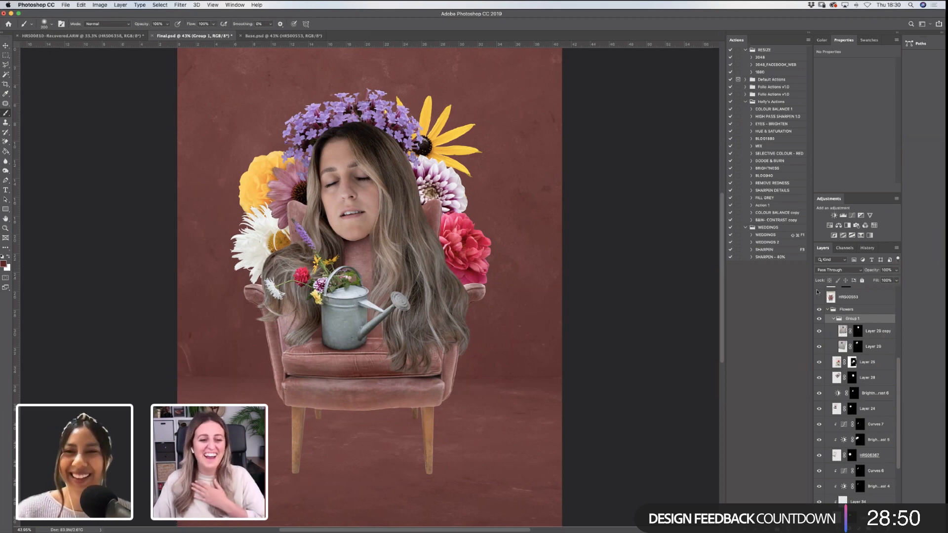
click(5, 228)
drag(319, 80, 449, 178)
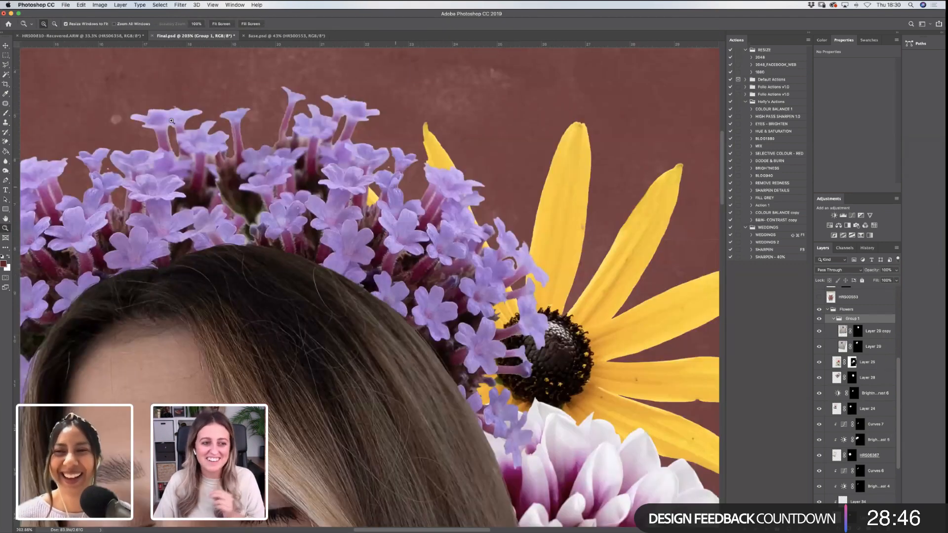
click(6, 113)
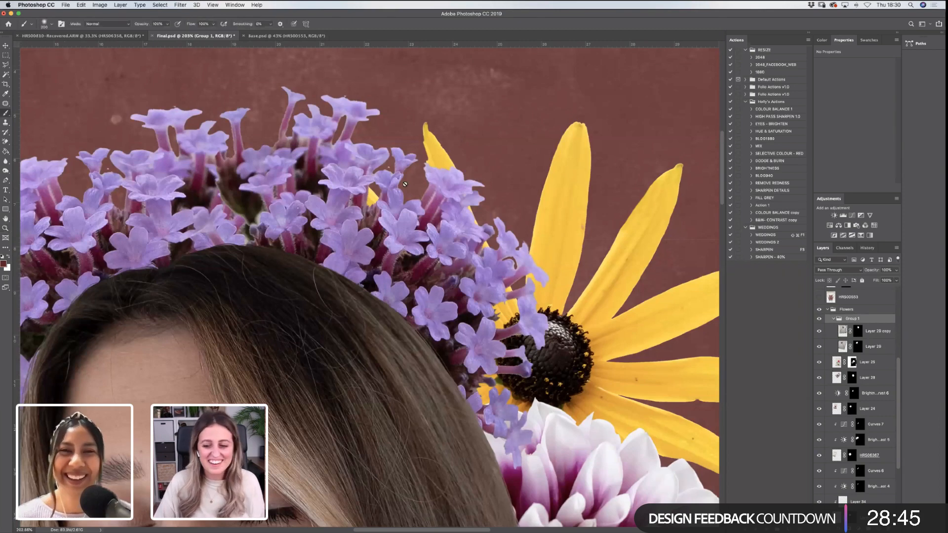
click(857, 347)
key(bracketleft)
key(bracketleft)
key(bracketleft)
key(bracketleft)
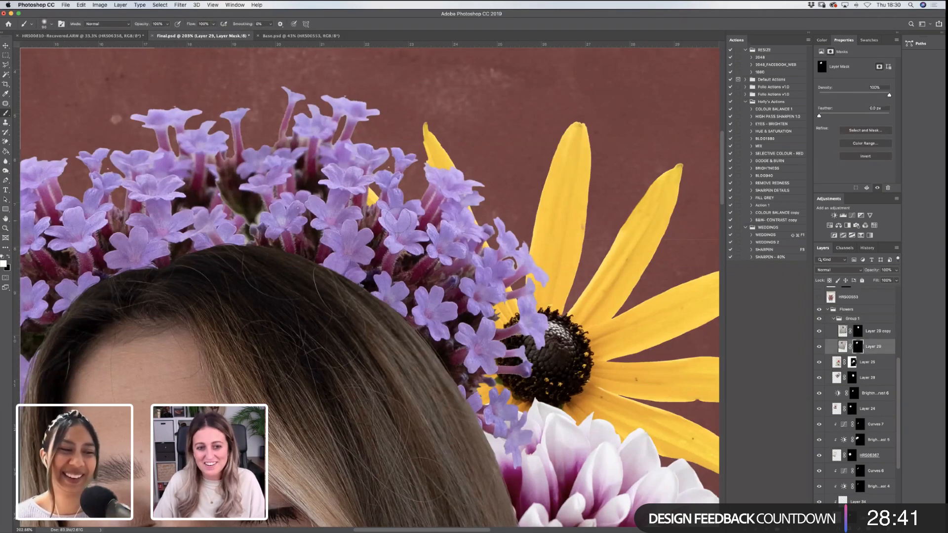
Paint on Layer 29 copy's mask with a small brush to blend the seam between the two overlapping purple flower clusters
click(823, 346)
click(822, 346)
click(820, 331)
click(820, 330)
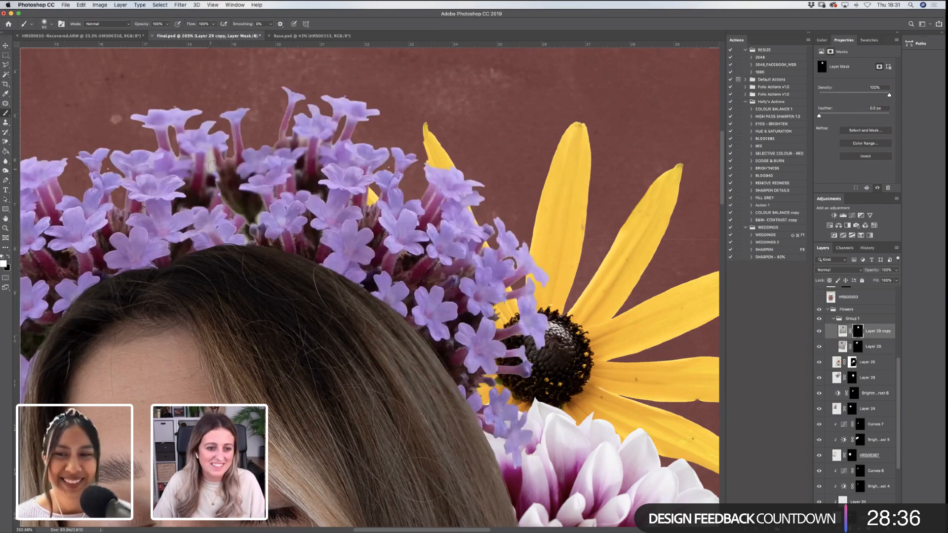
key(super+2)
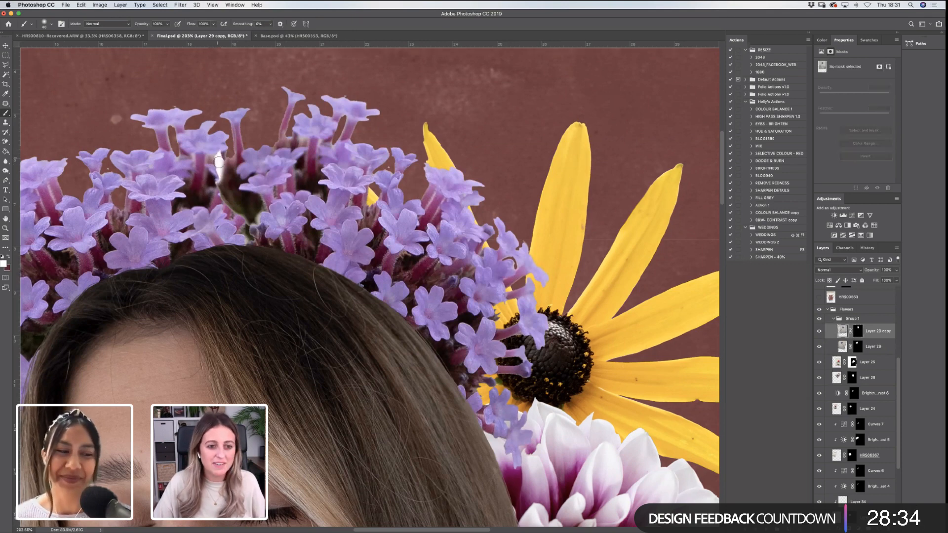
key(super+backslash)
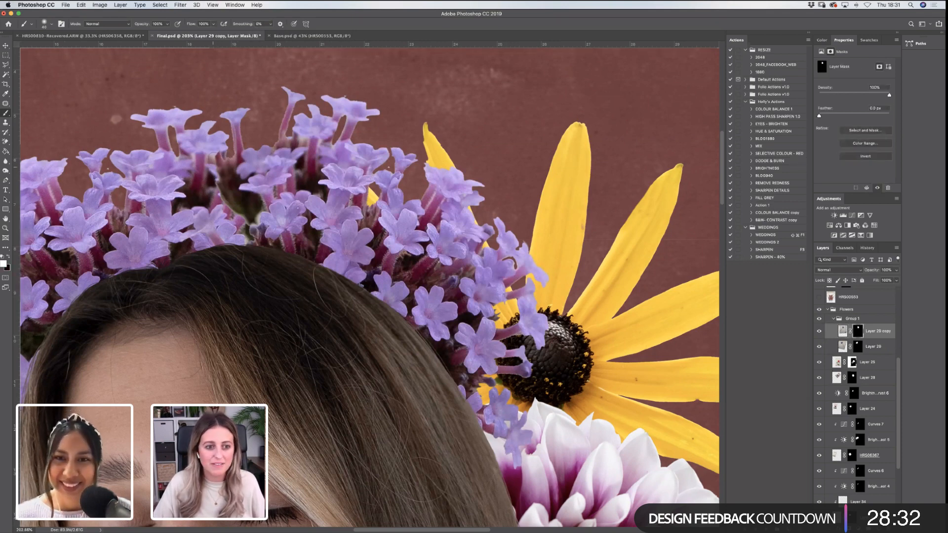
key(x)
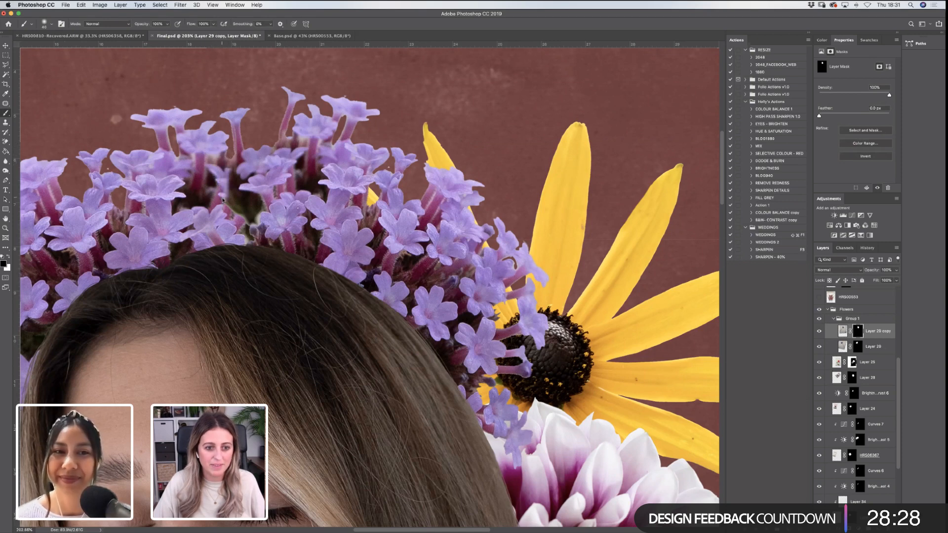
key(bracketleft)
key(bracketleft)
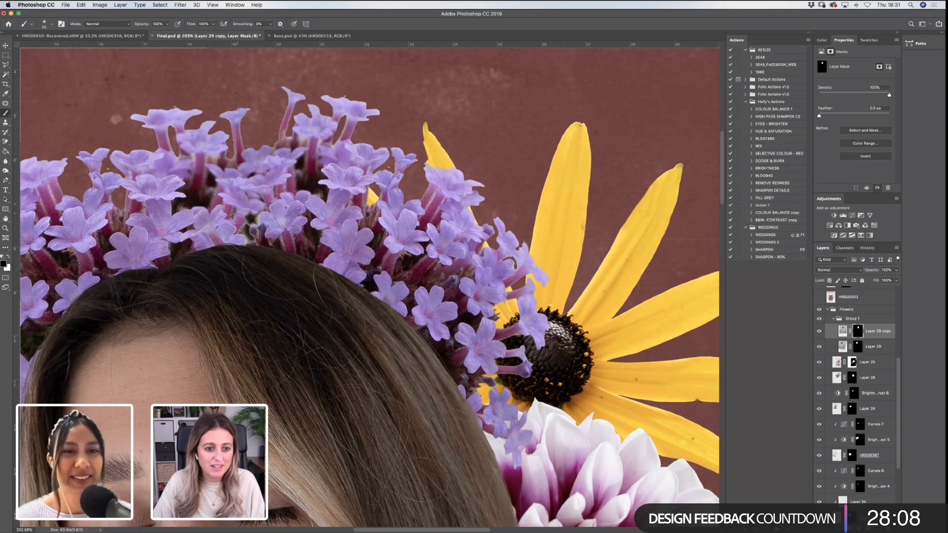
Compare the purple flower clusters with Layer 29 copy and Layer 29 toggled off and on, close up and at full view
click(819, 332)
click(820, 333)
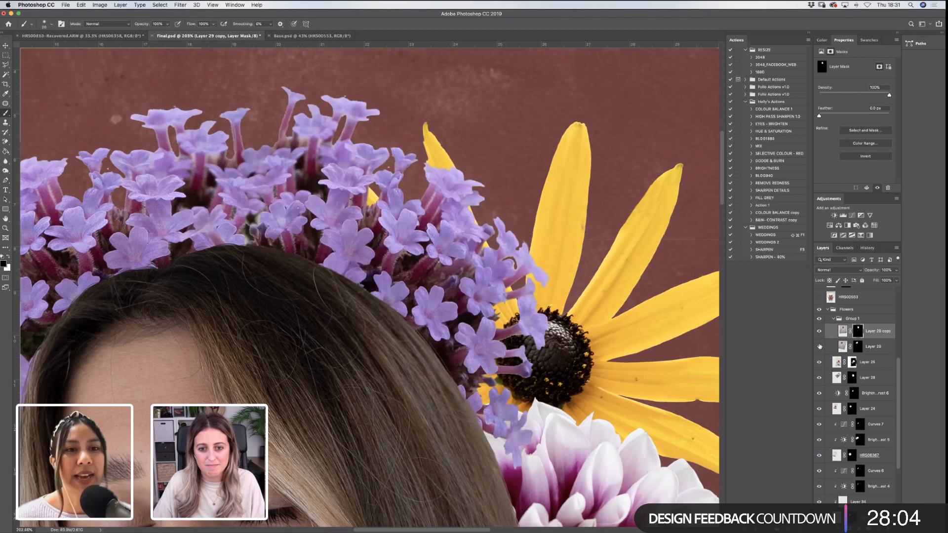
click(819, 348)
click(819, 349)
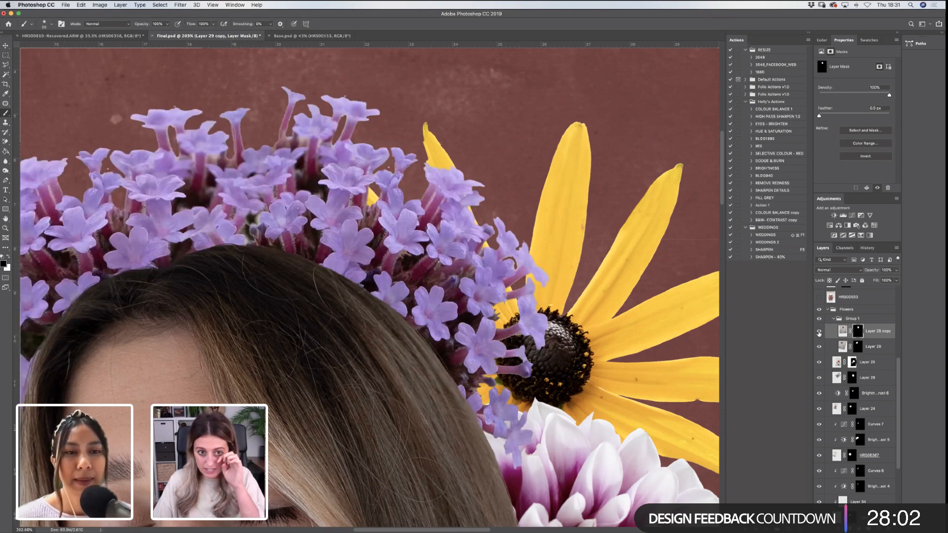
click(820, 331)
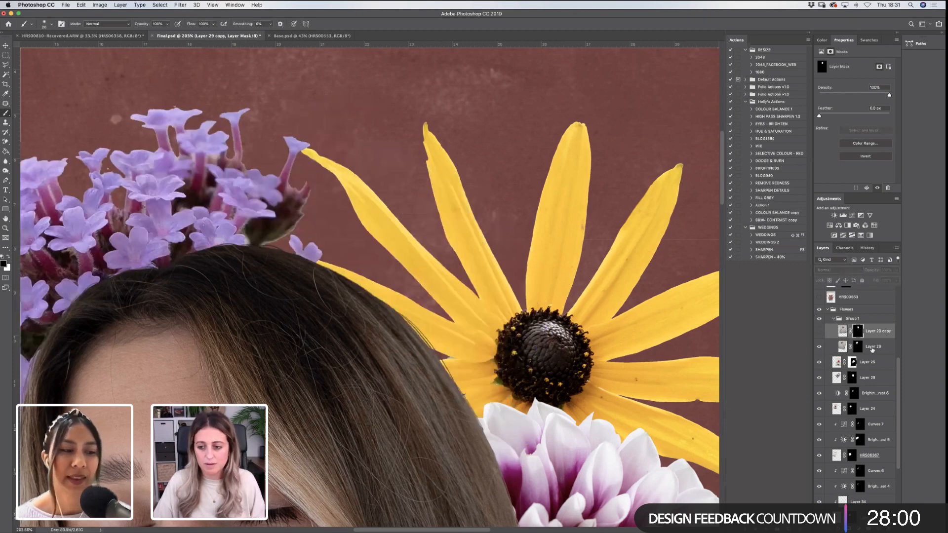
click(6, 229)
click(221, 24)
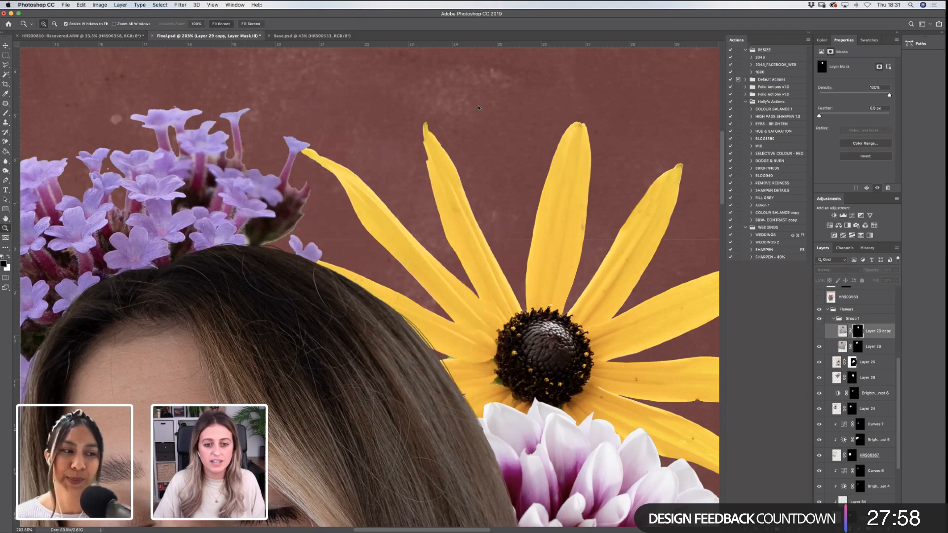
click(819, 331)
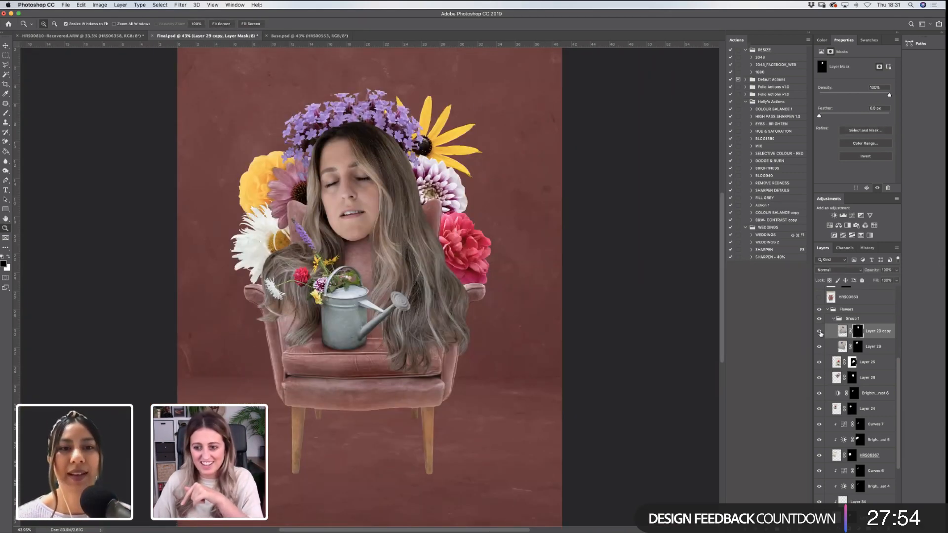
click(819, 333)
click(819, 332)
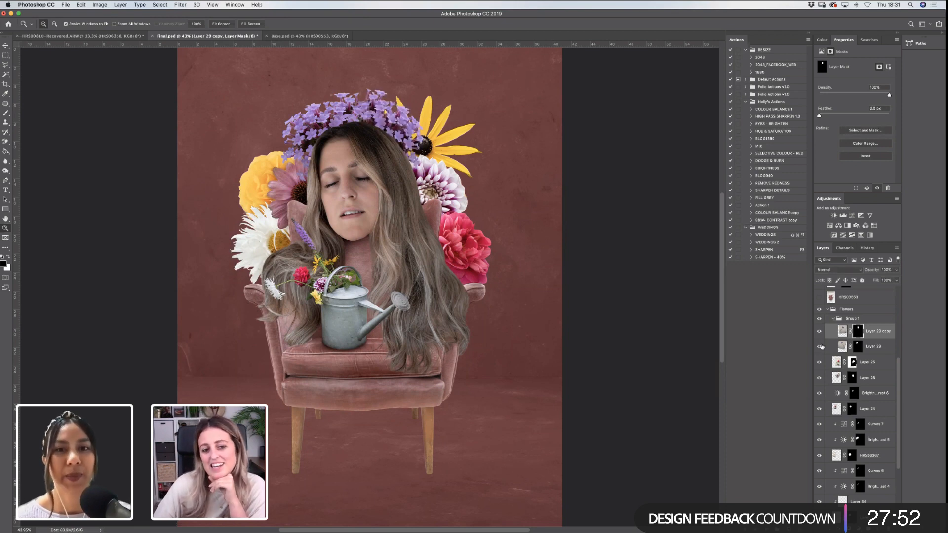
Try to paint white with a larger brush on Layer 29 copy's mask around the upper purple blossoms, then undo the stroke
drag(322, 72, 456, 164)
key(b)
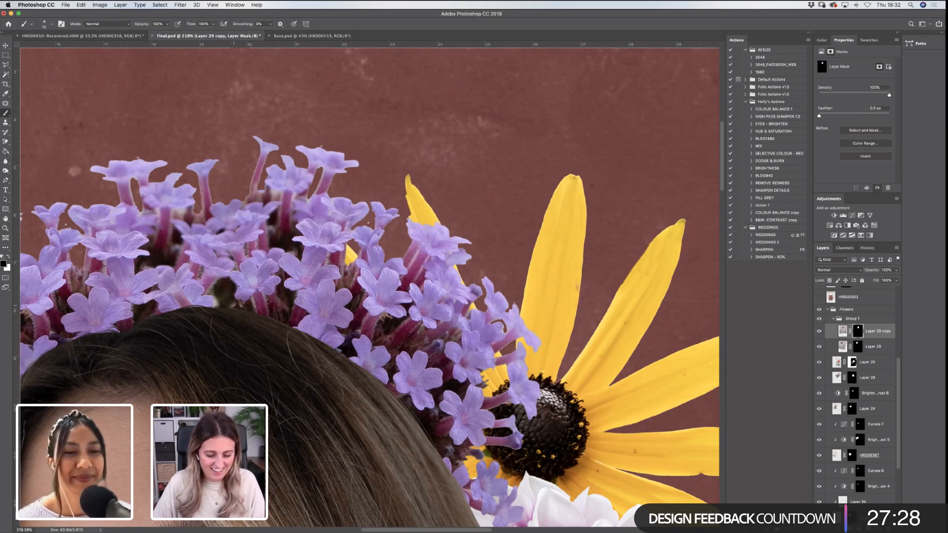
key(x)
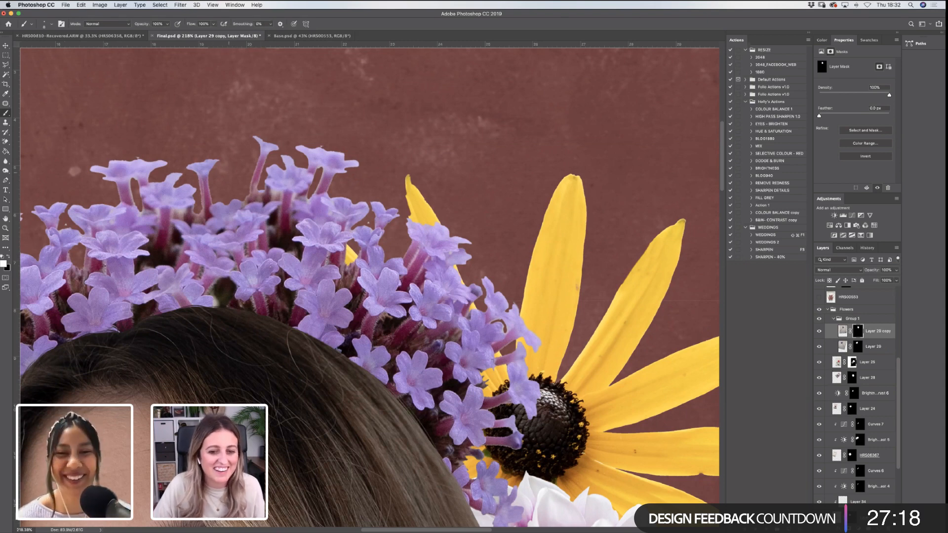
click(826, 332)
click(825, 332)
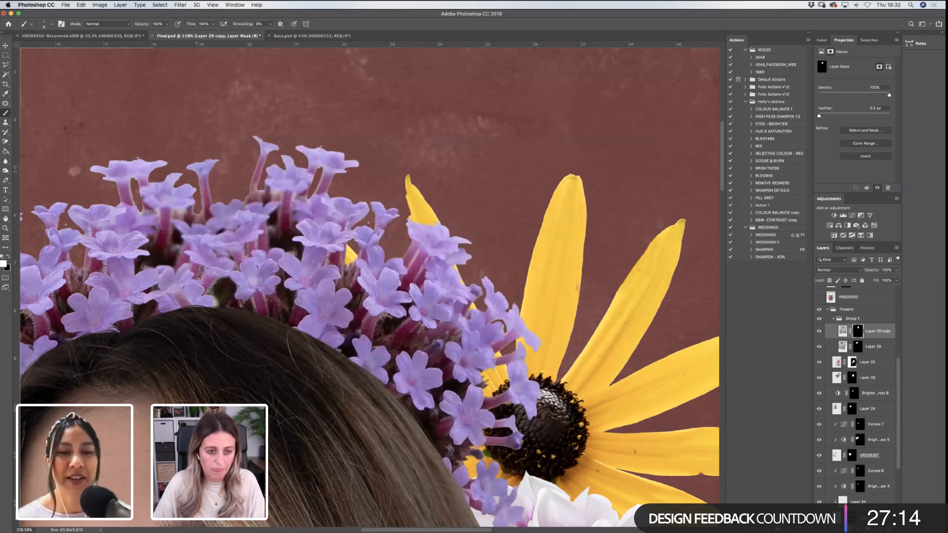
key(bracketright)
key(bracketright)
key(bracketright)
mouse_move(191, 171)
mouse_down()
mouse_move(212, 152)
mouse_move(211, 180)
mouse_up()
key(super+z)
key(x)
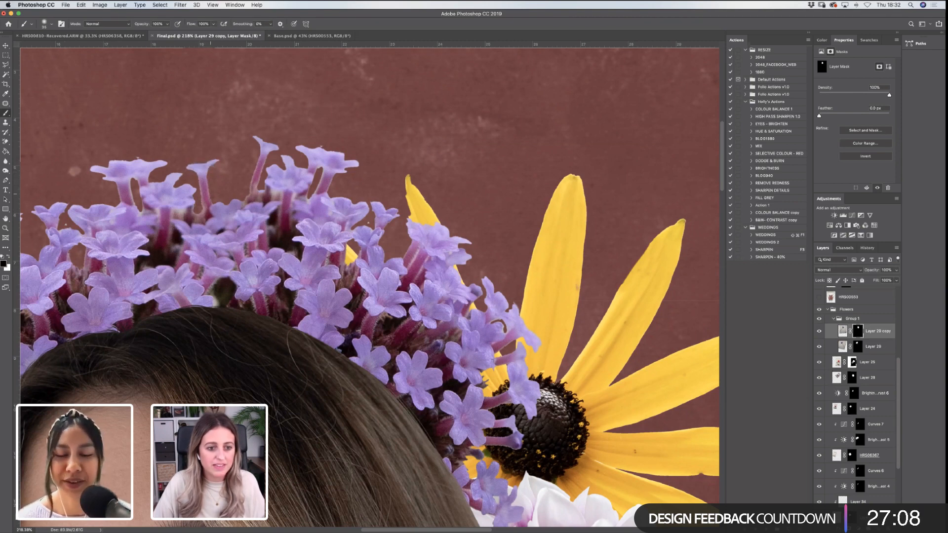
Add a Hue/Saturation adjustment above the pink-red flower on Layer 25 and clip it to that layer
key(z)
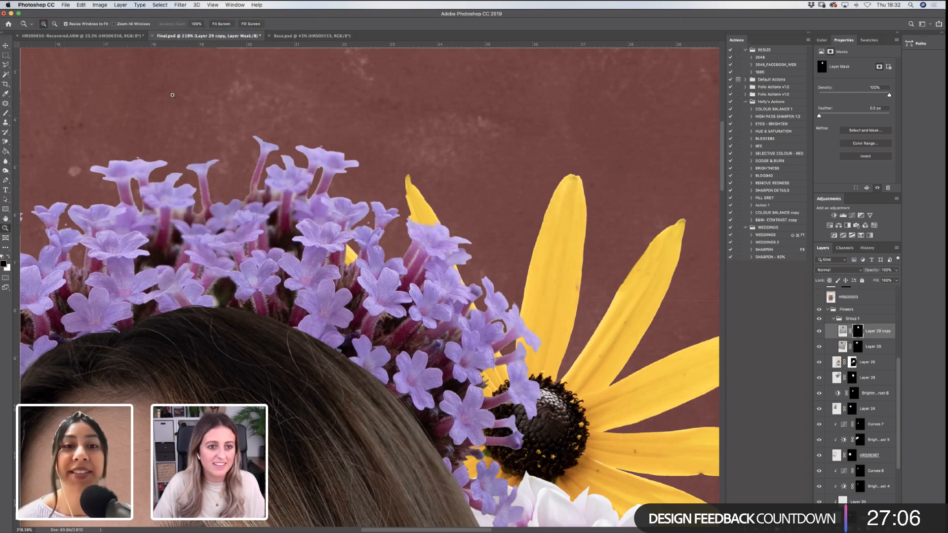
click(222, 24)
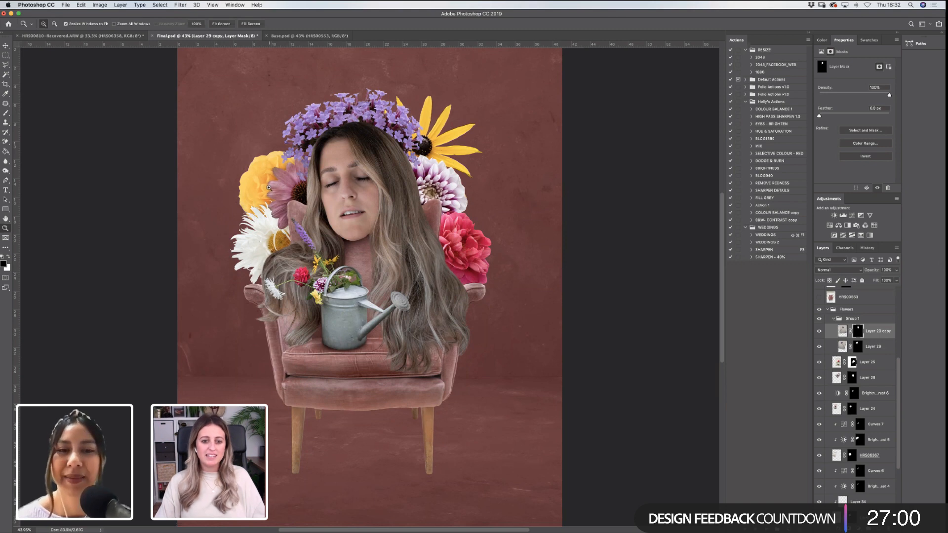
drag(413, 191, 529, 324)
click(221, 24)
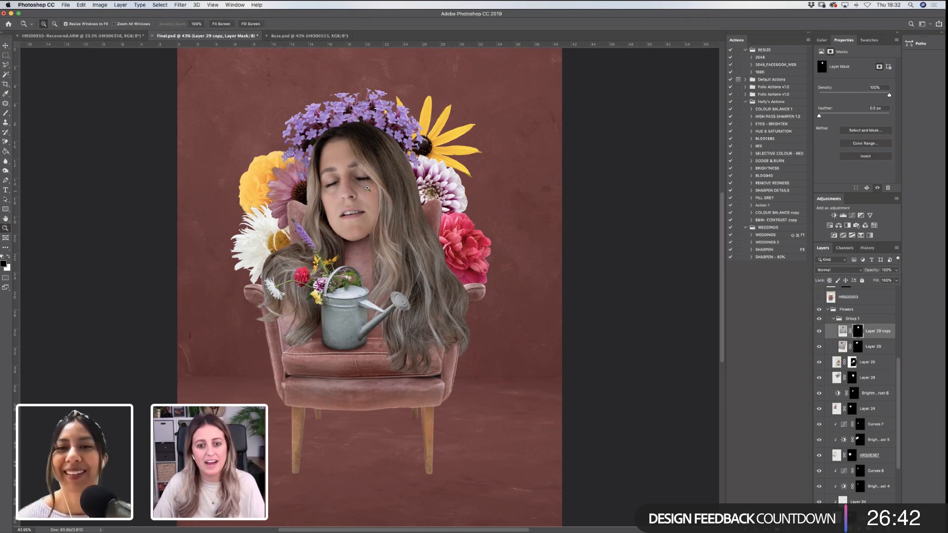
drag(407, 196, 525, 319)
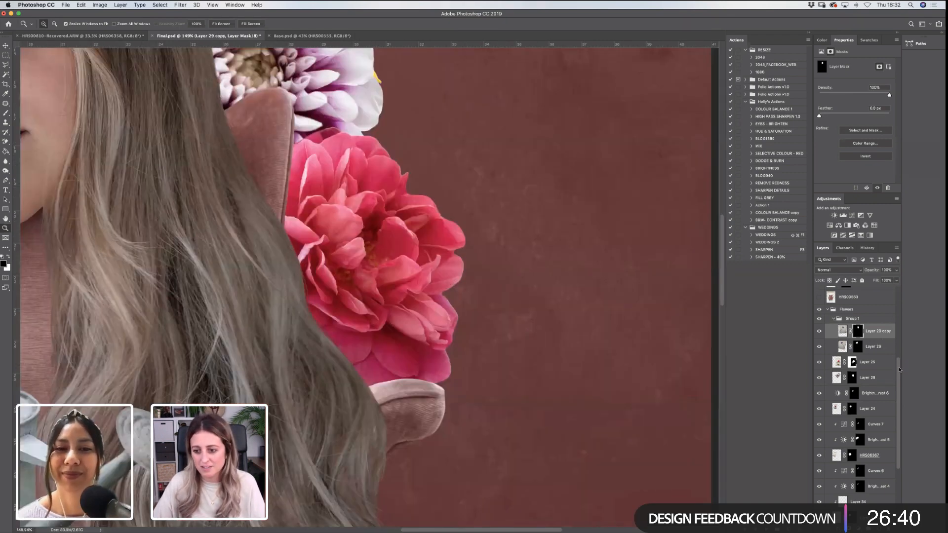
scroll(899, 365, down, 2)
click(819, 330)
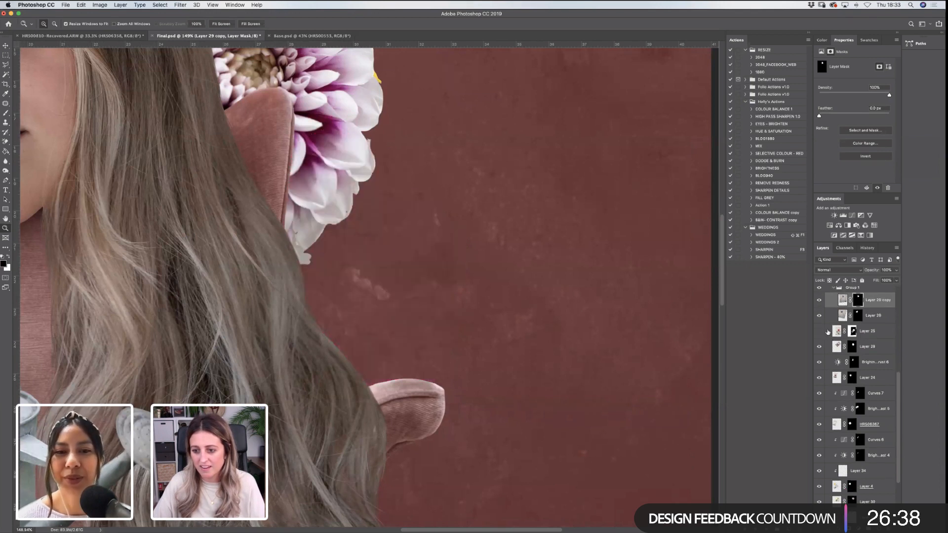
click(874, 331)
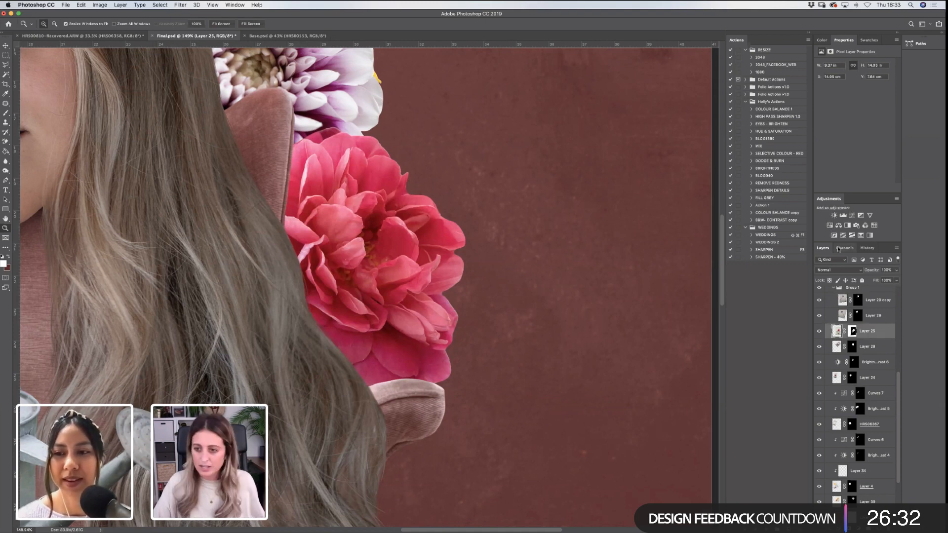
click(832, 225)
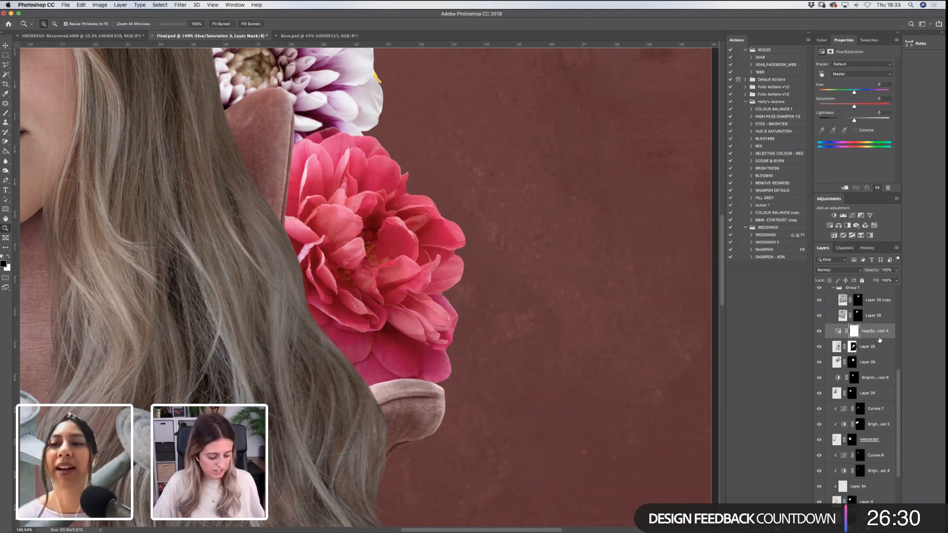
right_click(882, 337)
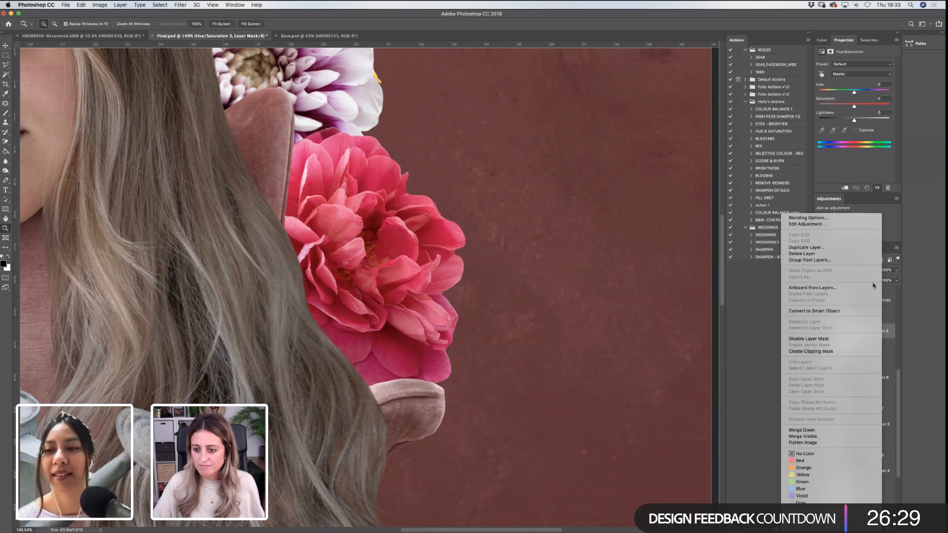
click(818, 352)
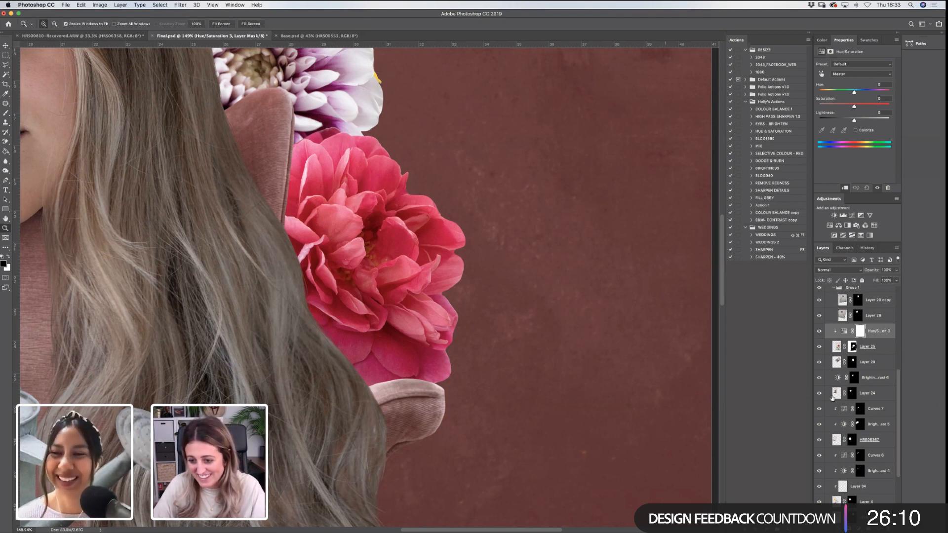
Check which flowers belong to Layer 24 and Layer 25 by switching their visibility
click(821, 394)
click(821, 394)
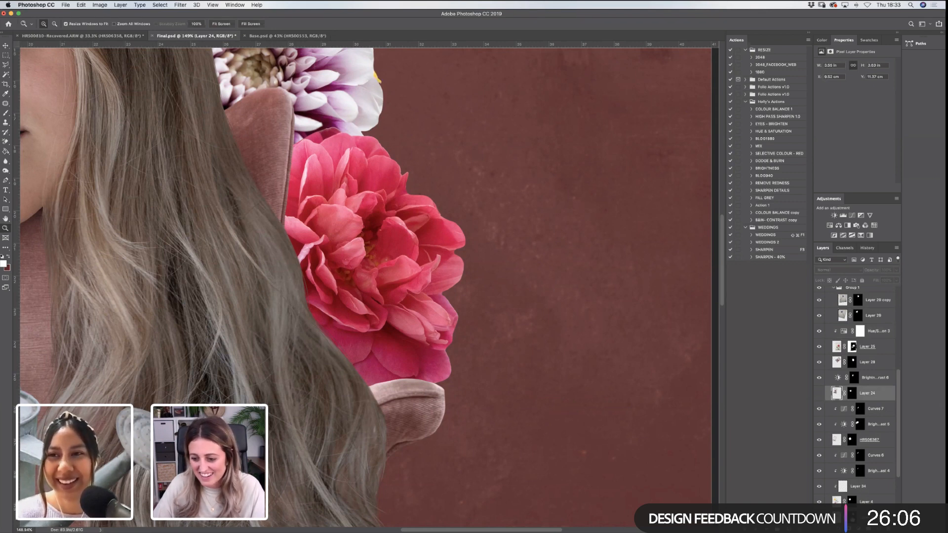
click(853, 517)
key(b)
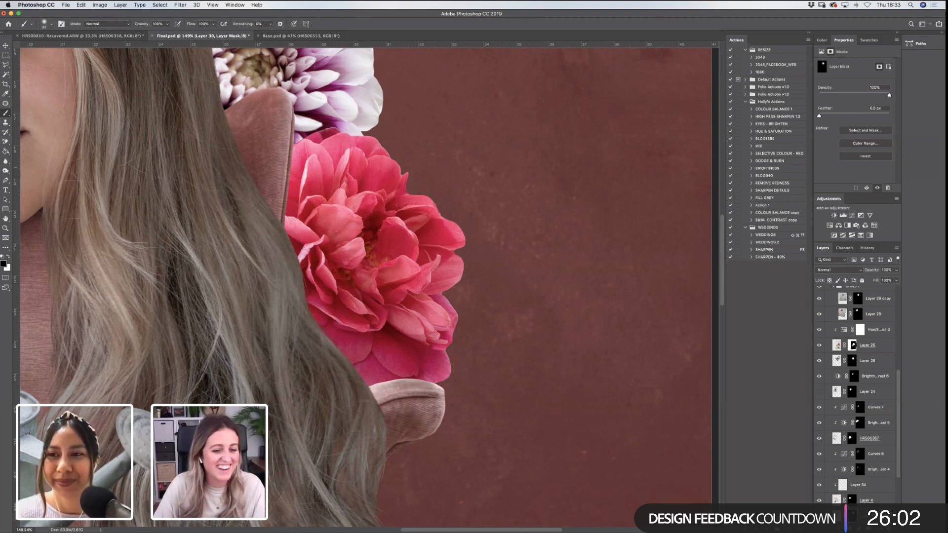
click(820, 346)
click(820, 346)
Lower the Reds saturation of the pink-red flower to -36 by sampling it on the image with the clipped Hue/Saturation adjustment
click(869, 330)
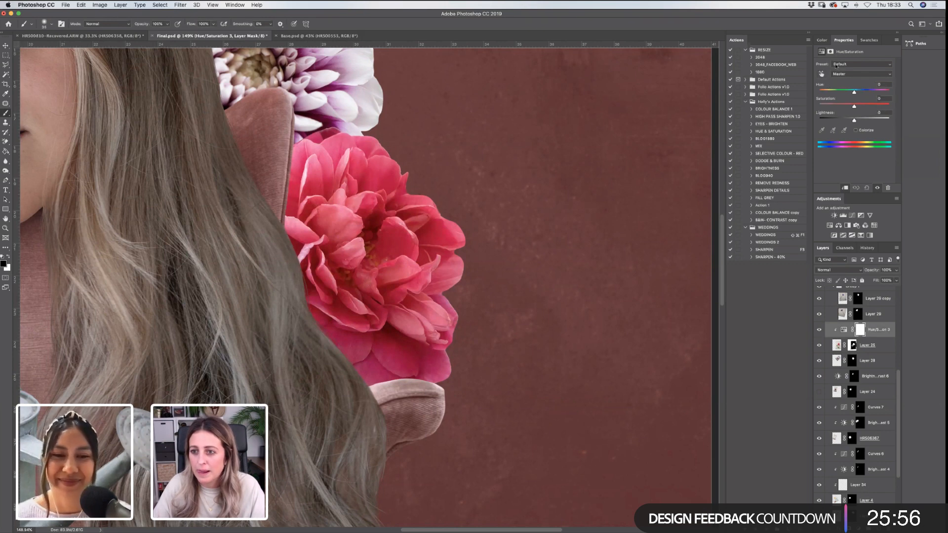
click(821, 74)
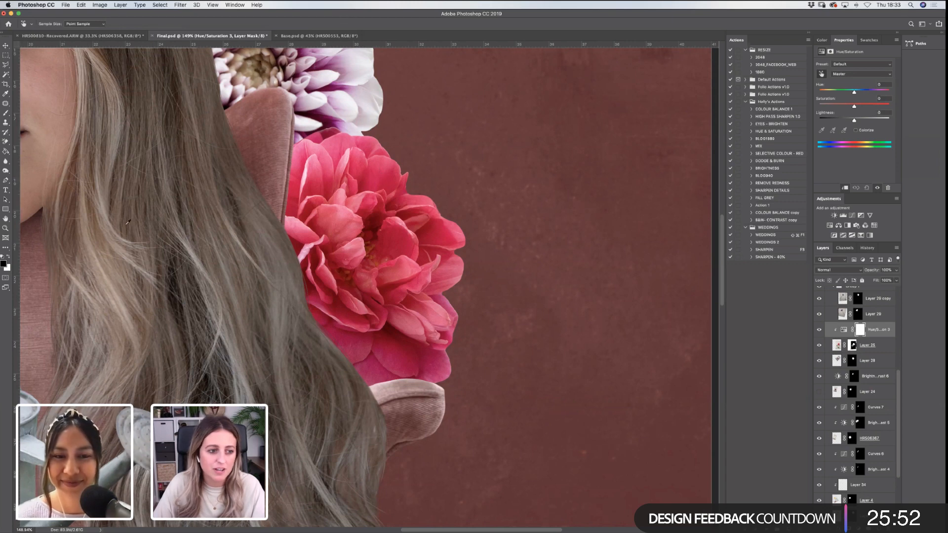
key(z)
key(super+0)
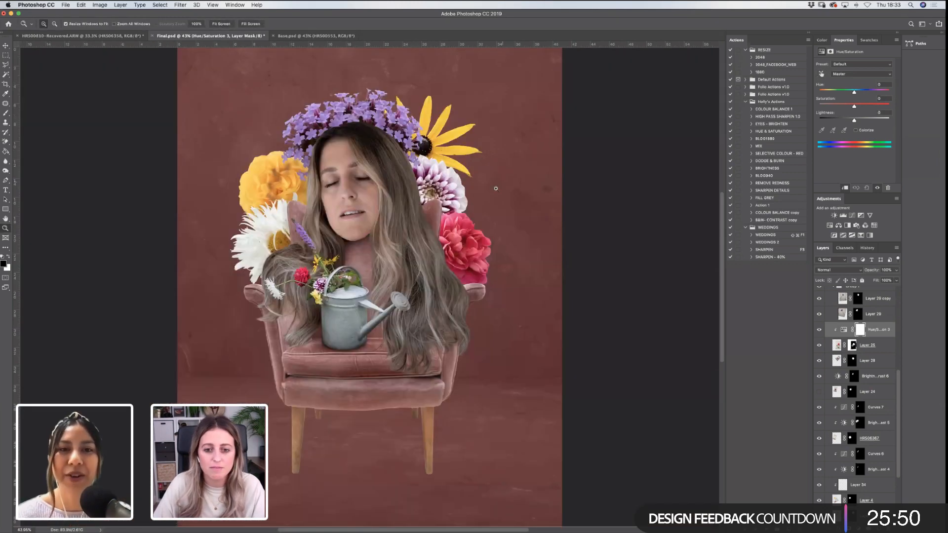
click(821, 75)
drag(469, 224, 457, 223)
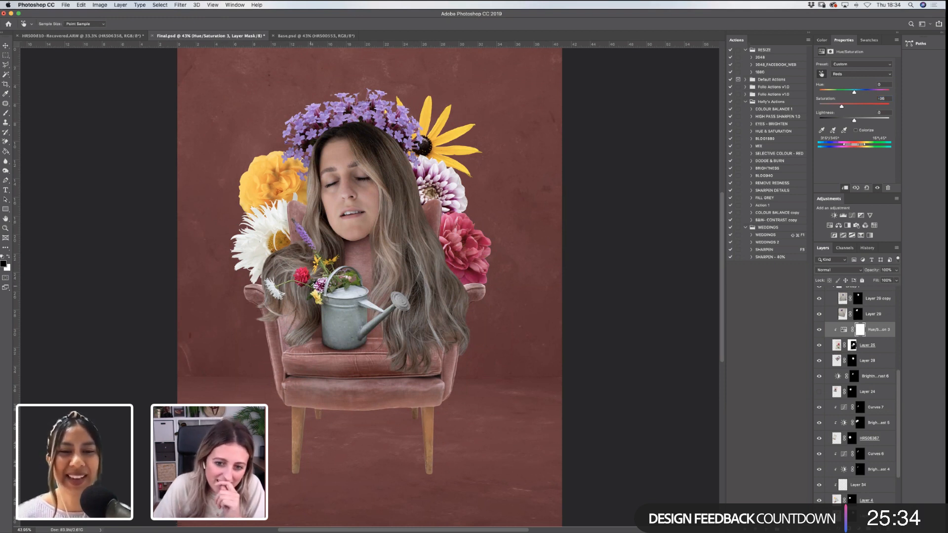
Inspect the flowers up close and compare the pink-red flower with and without its Hue/Saturation adjustment
click(6, 228)
drag(266, 256, 337, 299)
click(232, 24)
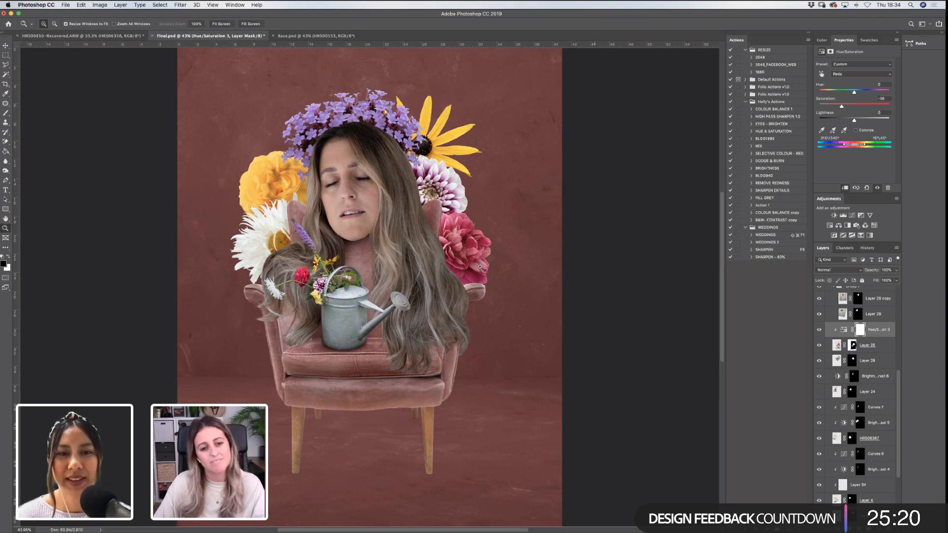
click(819, 330)
click(819, 330)
click(819, 330)
click(819, 329)
click(819, 335)
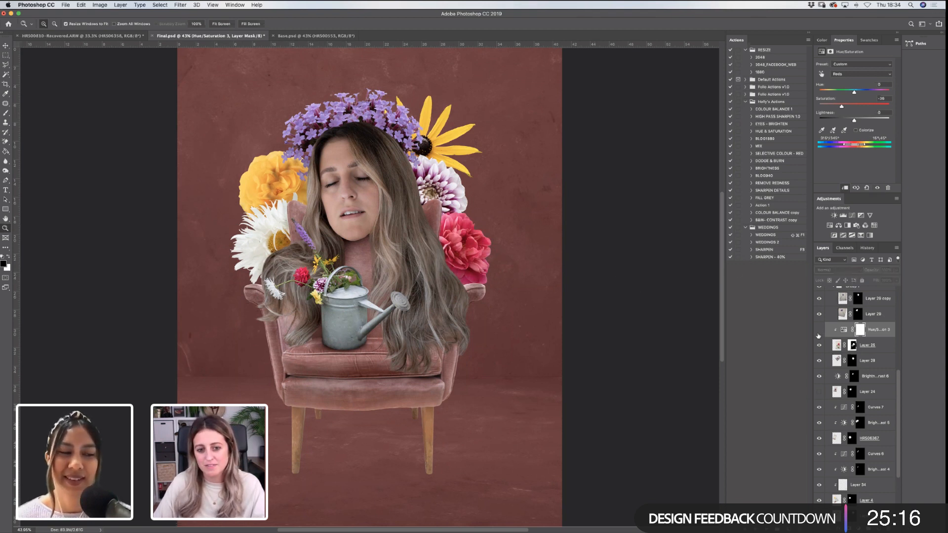
click(819, 335)
click(818, 334)
click(819, 335)
click(819, 332)
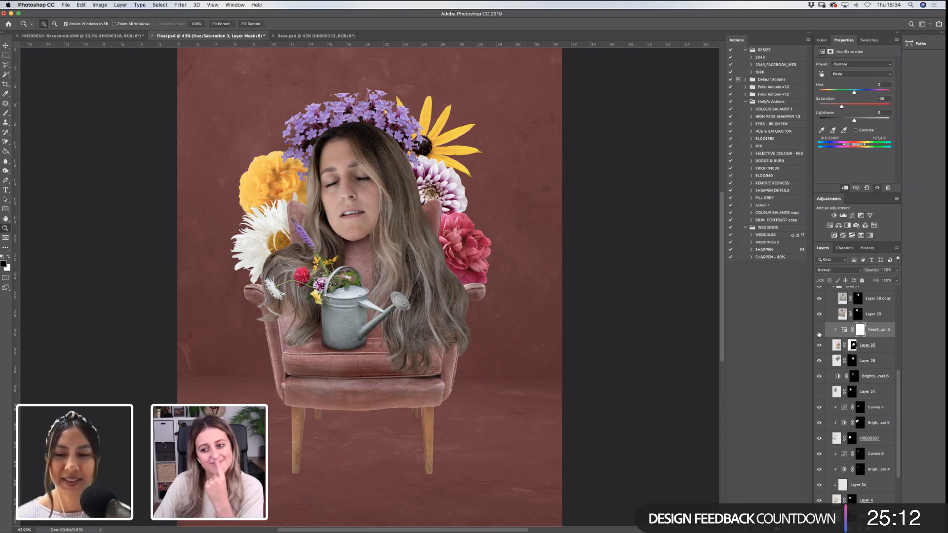
click(818, 332)
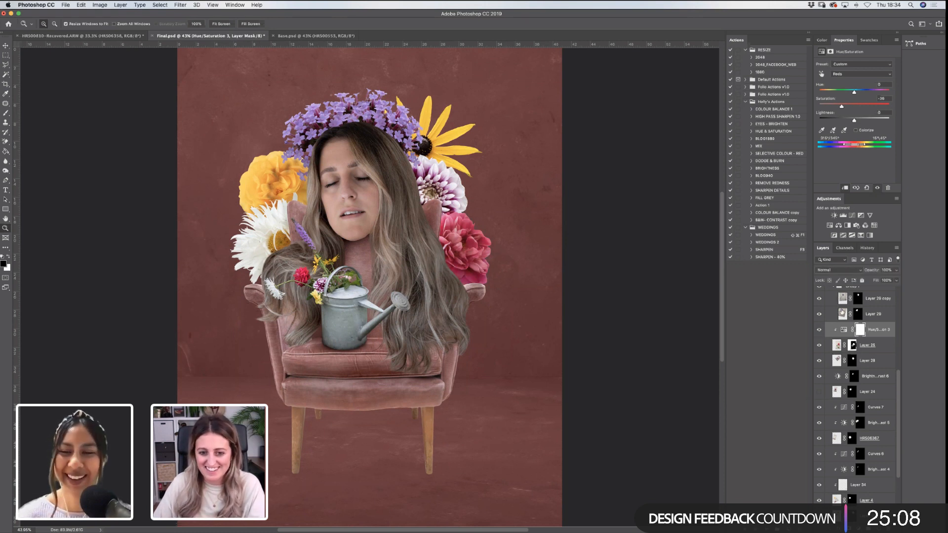
Make the hidden pink coneflower on Layer 24 visible again
scroll(900, 368, up, 1)
scroll(899, 368, up, 2)
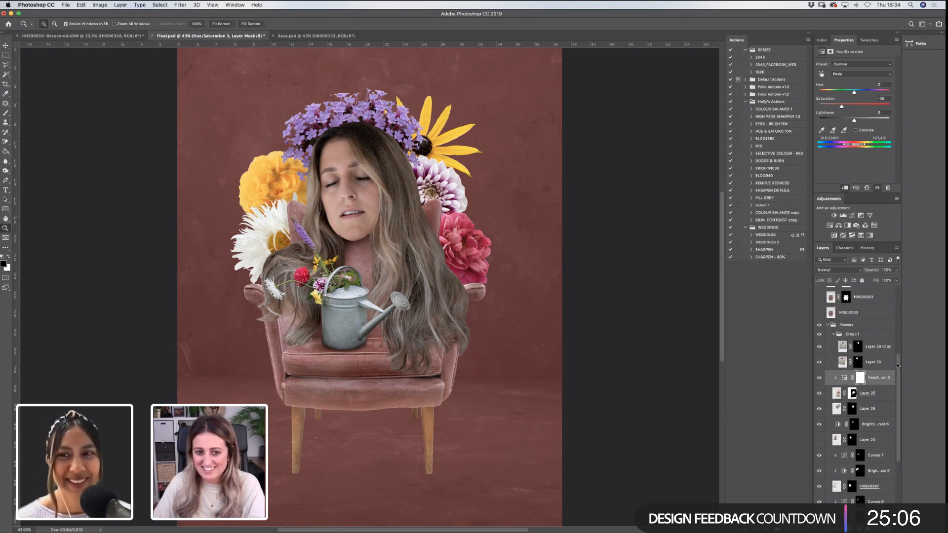
click(860, 377)
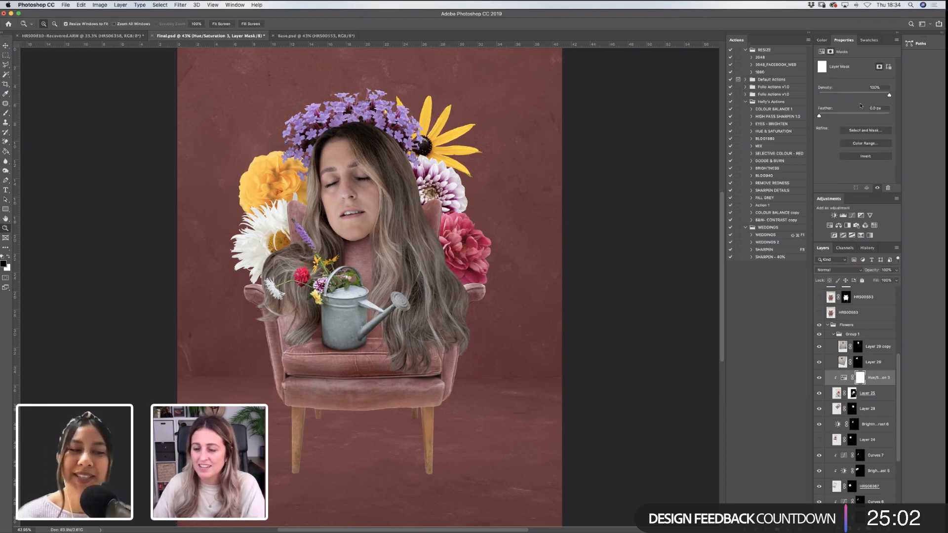
drag(900, 362, 900, 360)
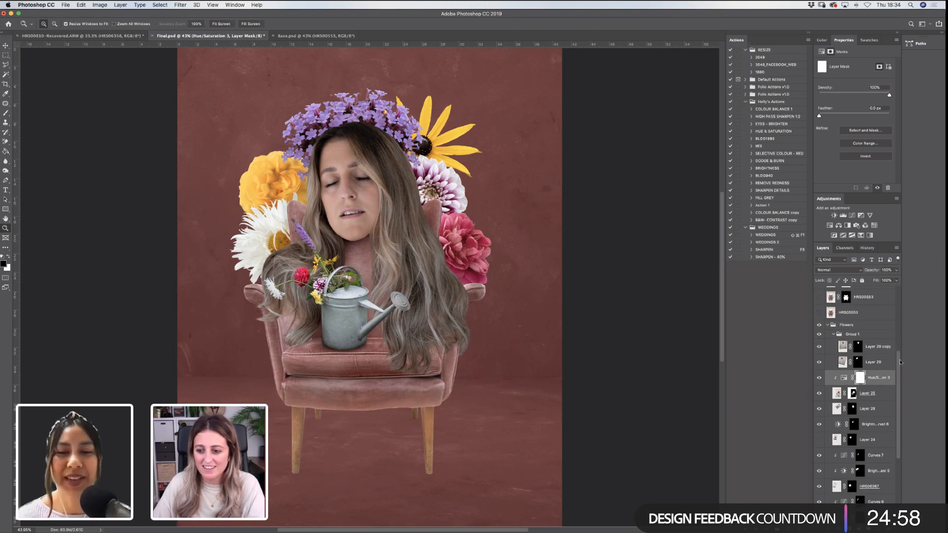
click(820, 439)
drag(899, 401, 899, 416)
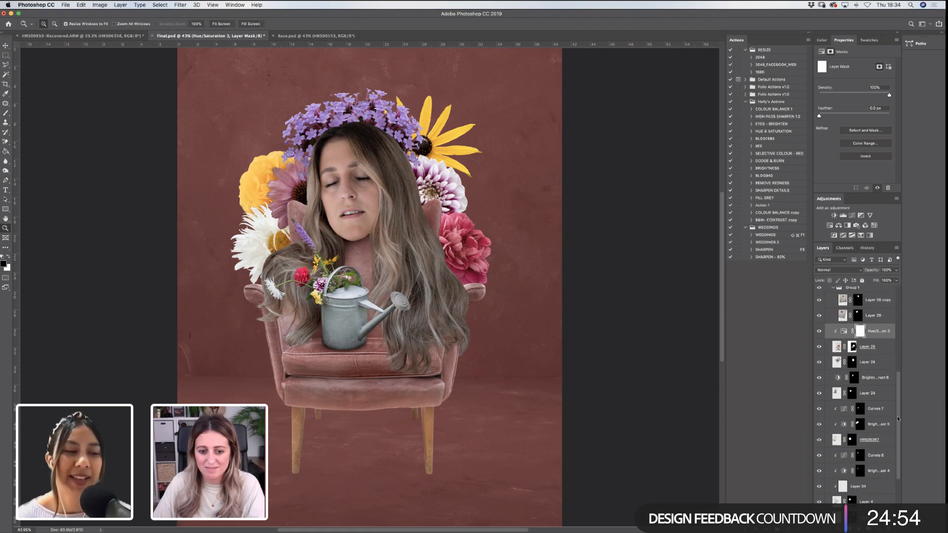
Examine the backdrop around the chair, especially where the wall meets the floor, and the background layers low in the stack
key(alt)
alt+click(373, 203)
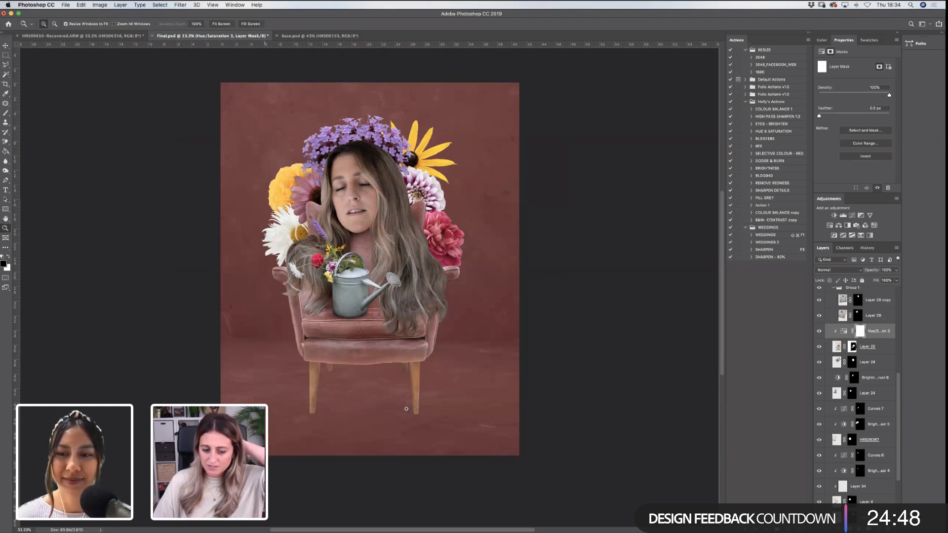
scroll(899, 391, down, 3)
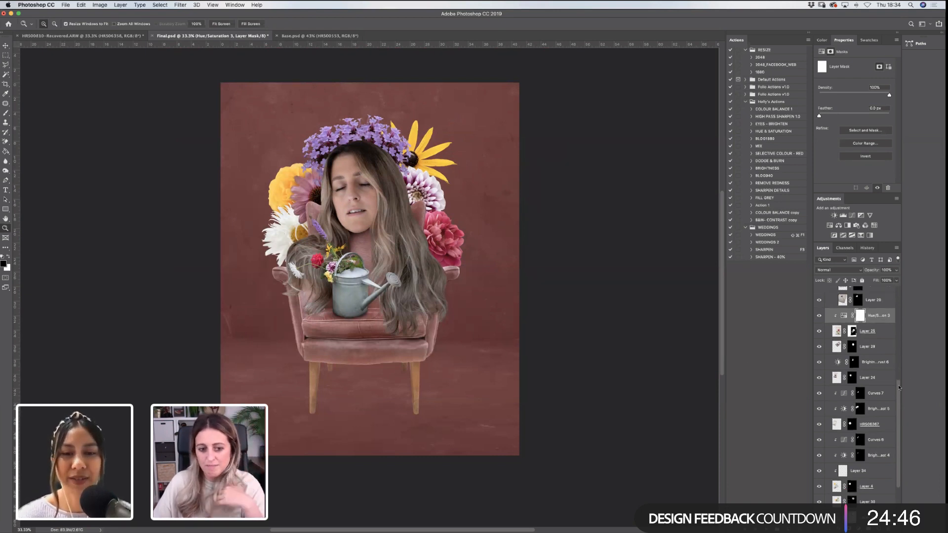
scroll(899, 405, down, 2)
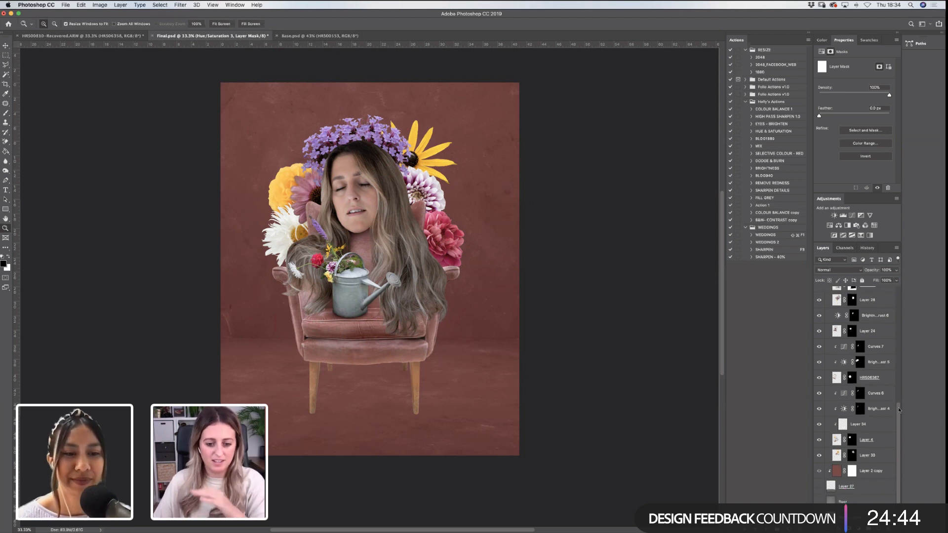
scroll(900, 435, down, 1)
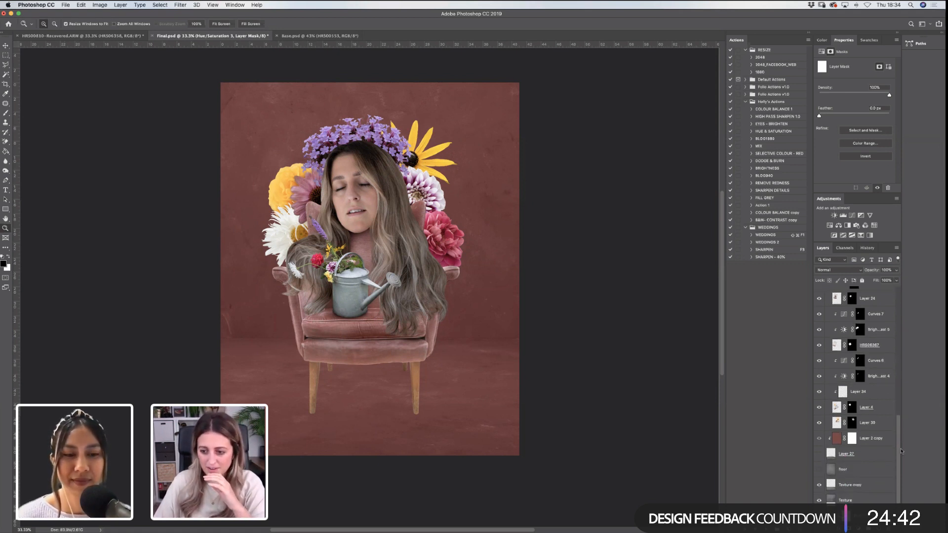
drag(209, 296, 570, 385)
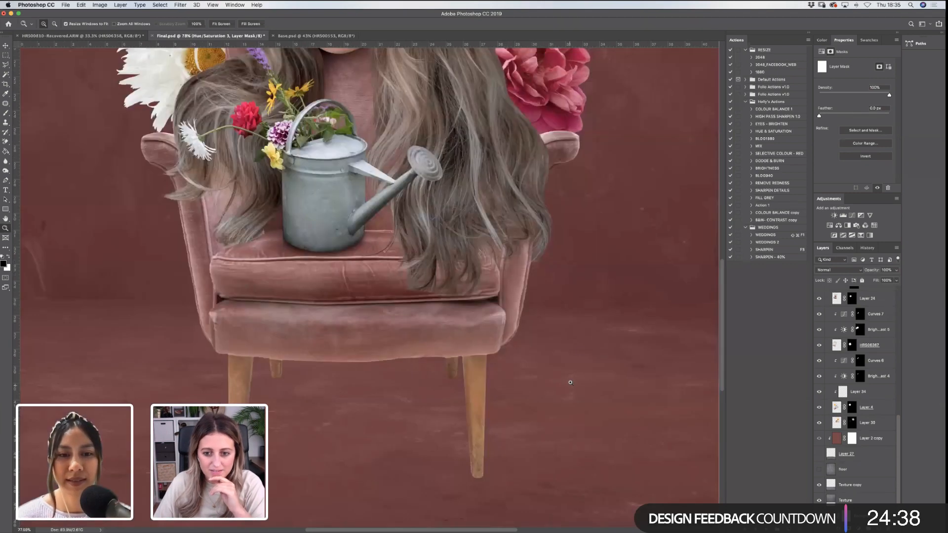
click(222, 23)
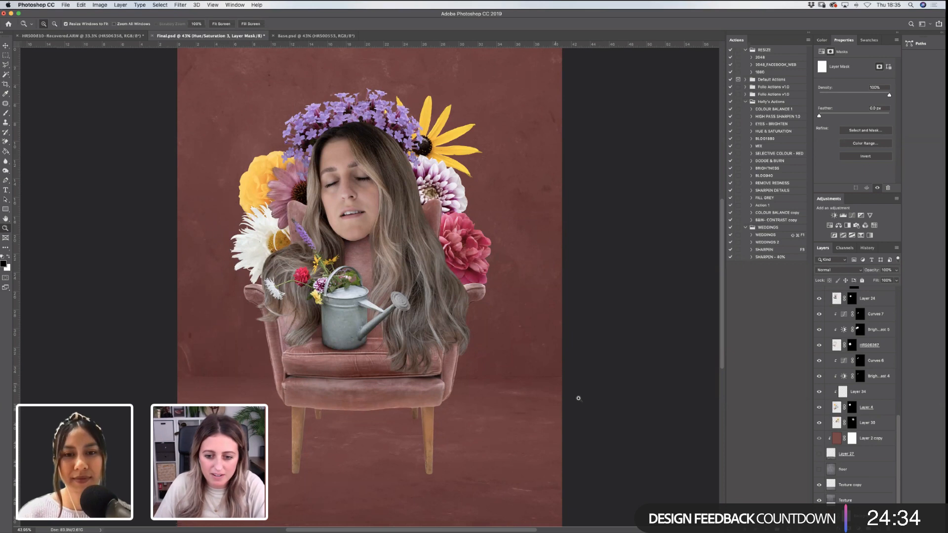
click(416, 332)
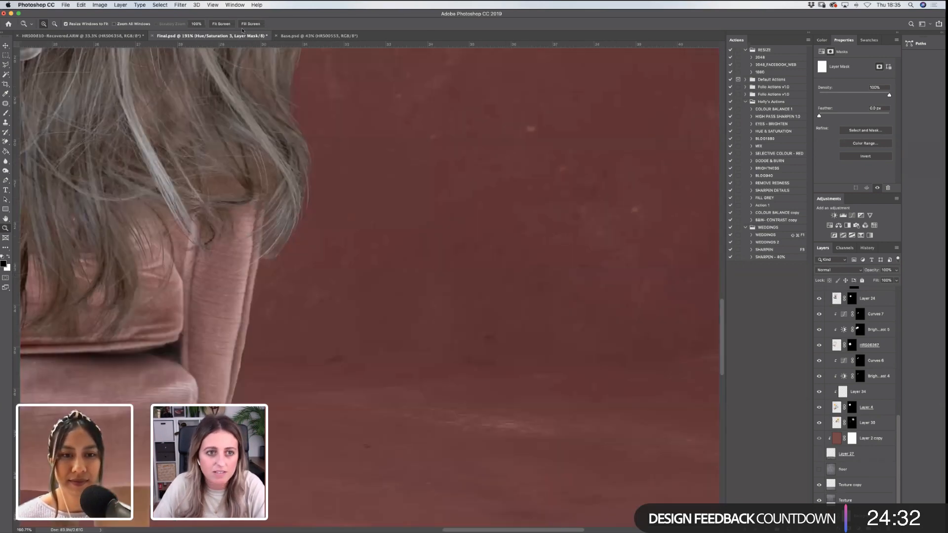
click(227, 24)
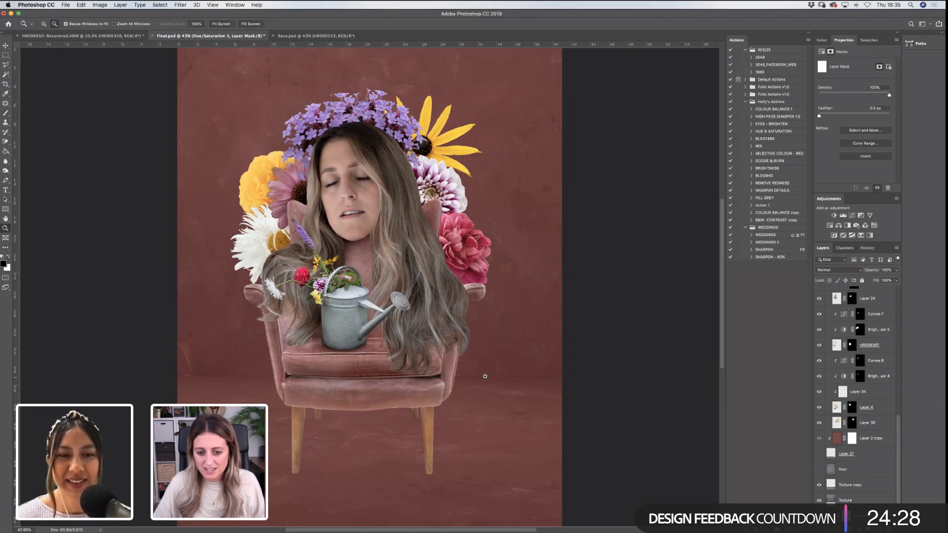
key(alt)
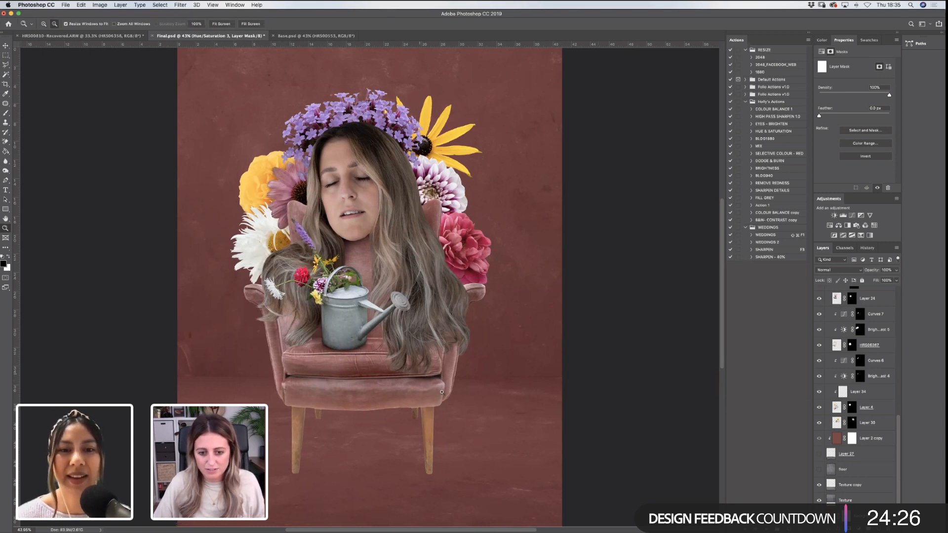
alt+click(444, 385)
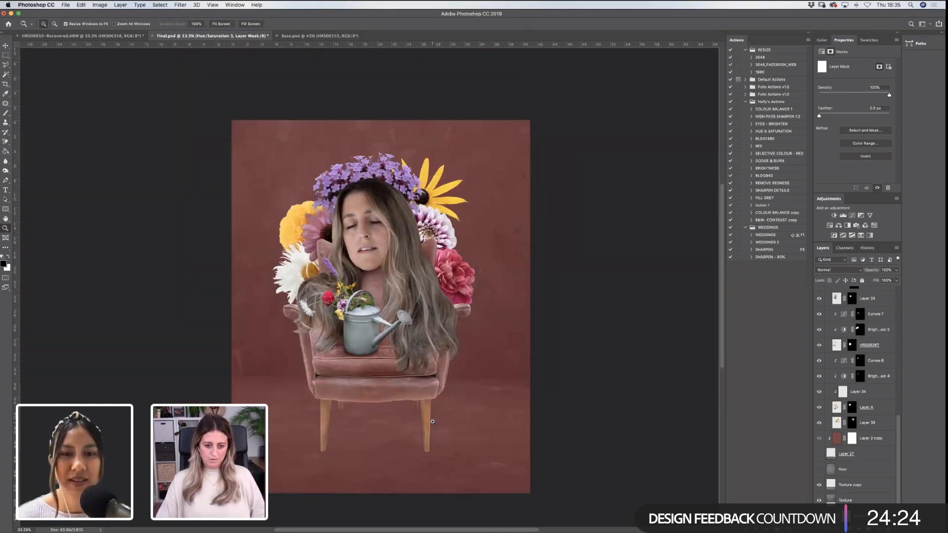
Rotate the Texture and Texture copy layers together by 0.41° to level the backdrop's floor line
click(6, 45)
click(848, 484)
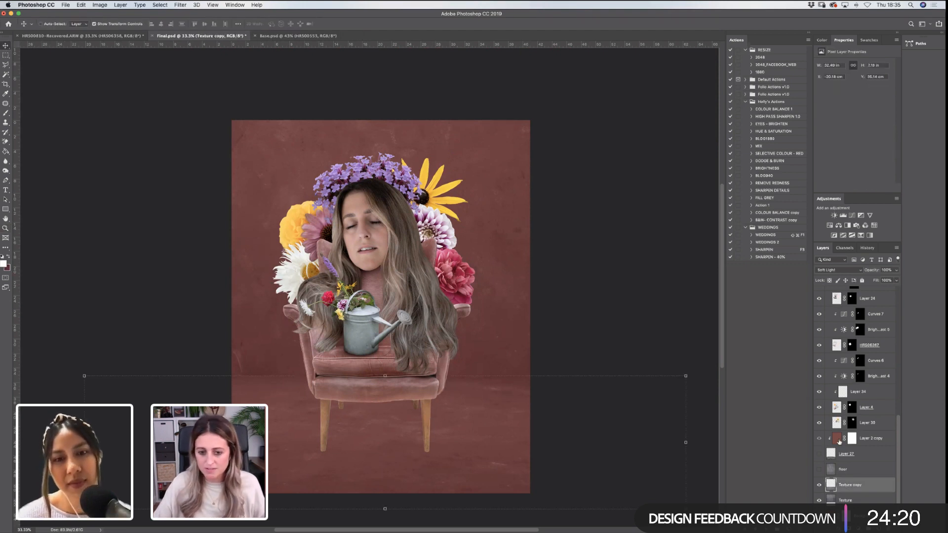
drag(691, 213, 692, 208)
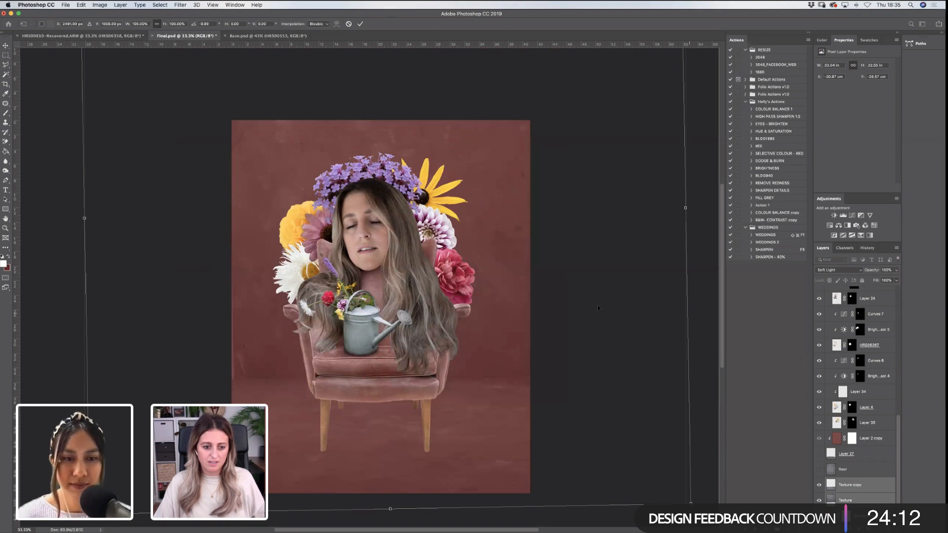
click(348, 24)
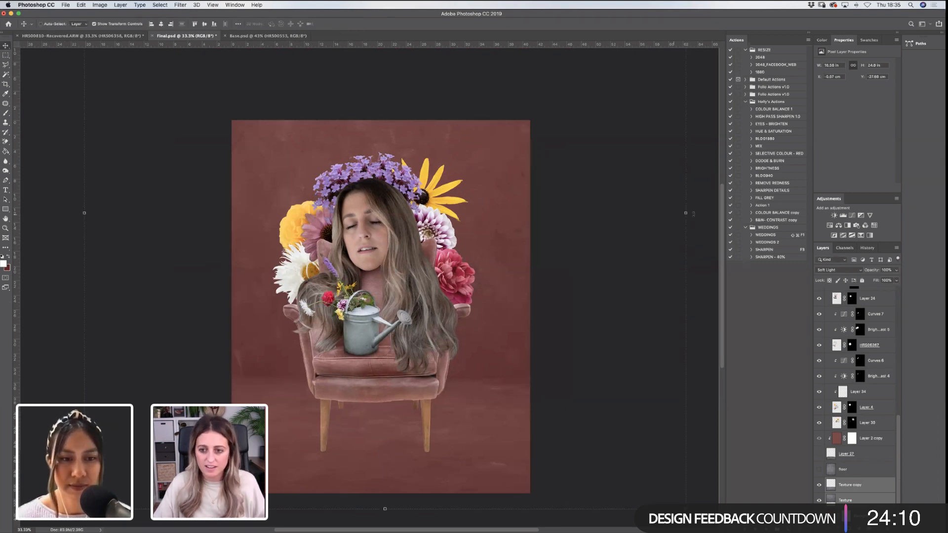
drag(693, 215, 690, 231)
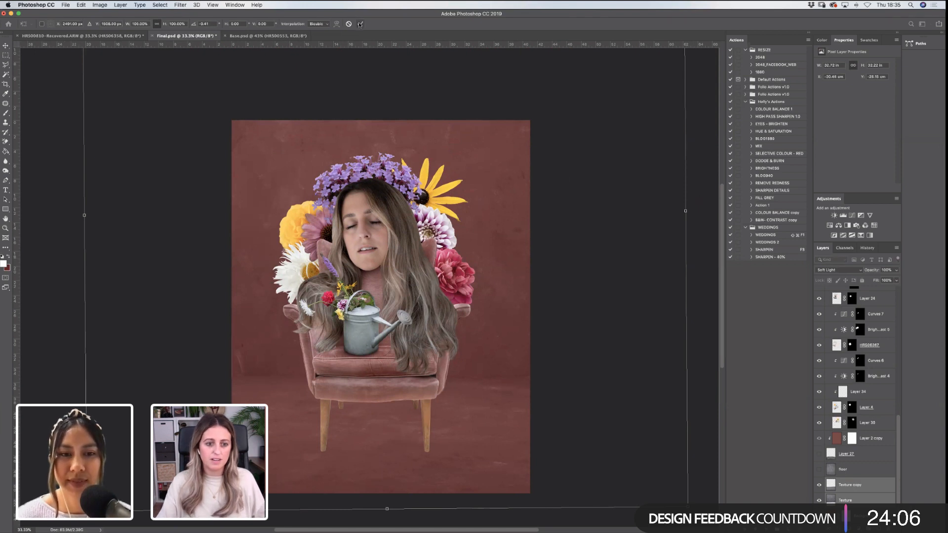
key(Return)
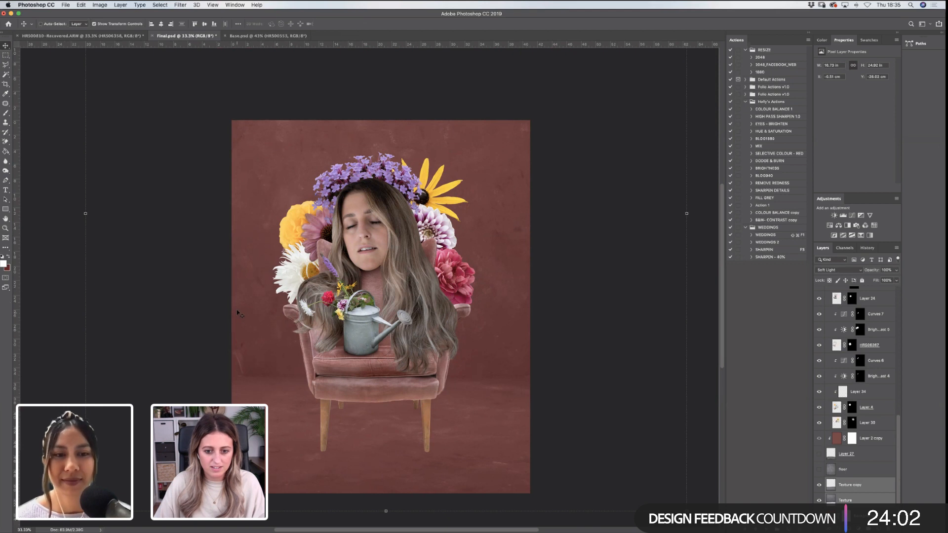
Add a Curves adjustment above the Texture copy layer, pull its midtones down to darken, and invert its mask to black
click(870, 501)
click(879, 487)
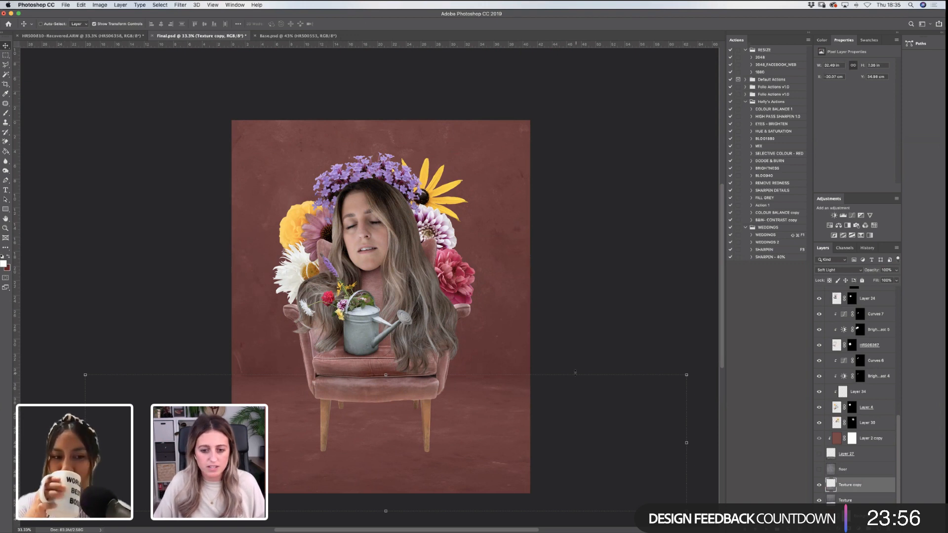
click(5, 55)
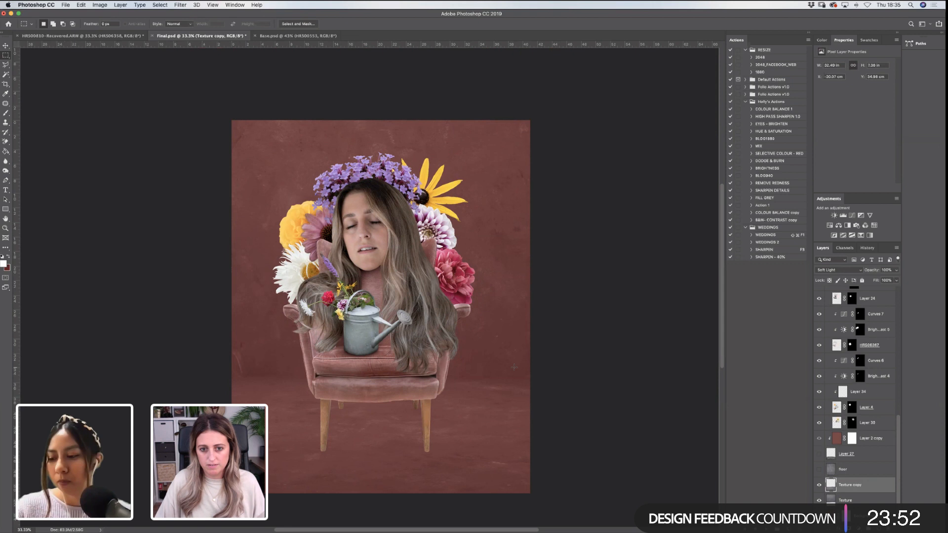
click(853, 216)
drag(862, 109, 862, 115)
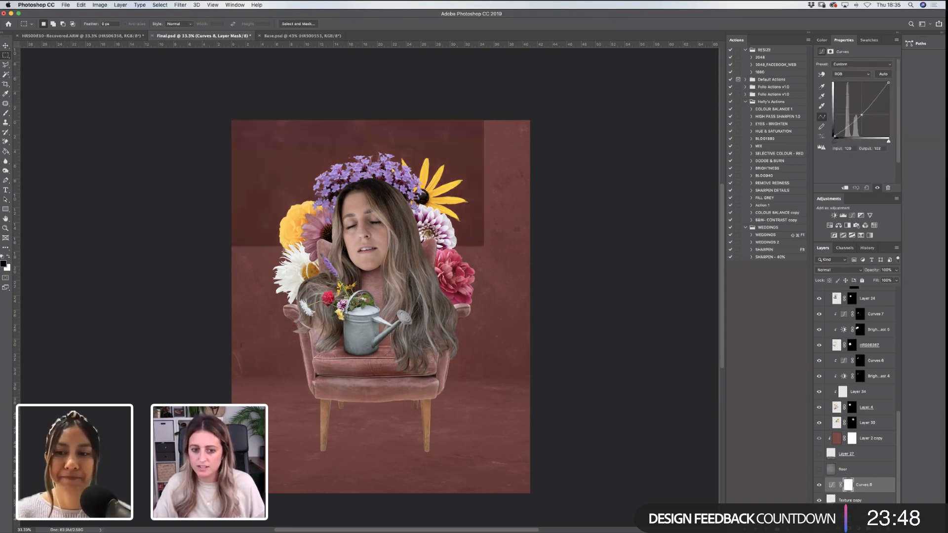
key(super+i)
Paint white on the Curves mask with a very large, low-opacity brush across the floor line to darken the backdrop behind the chair
key(b)
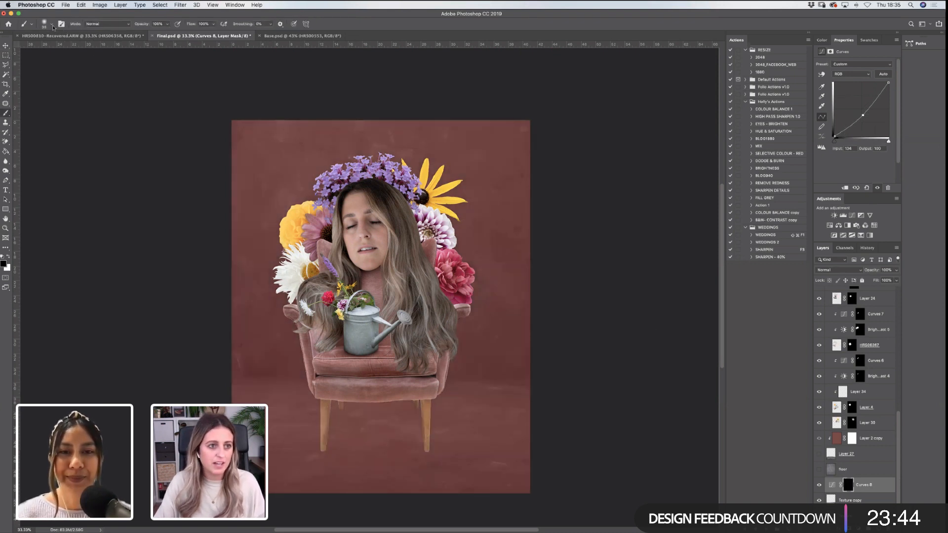
key(bracketright)
key(bracketright)
key(bracketright)
key(bracketright)
key(bracketright)
key(bracketright)
key(bracketright)
key(bracketright)
key(bracketright)
key(bracketright)
key(bracketright)
key(bracketright)
key(bracketright)
key(bracketright)
key(bracketright)
key(bracketright)
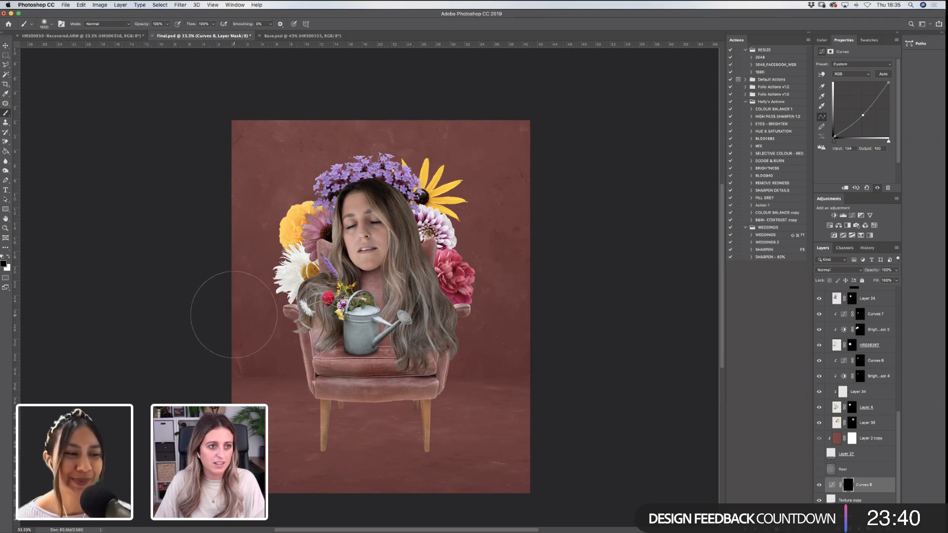
click(167, 24)
drag(168, 33, 147, 34)
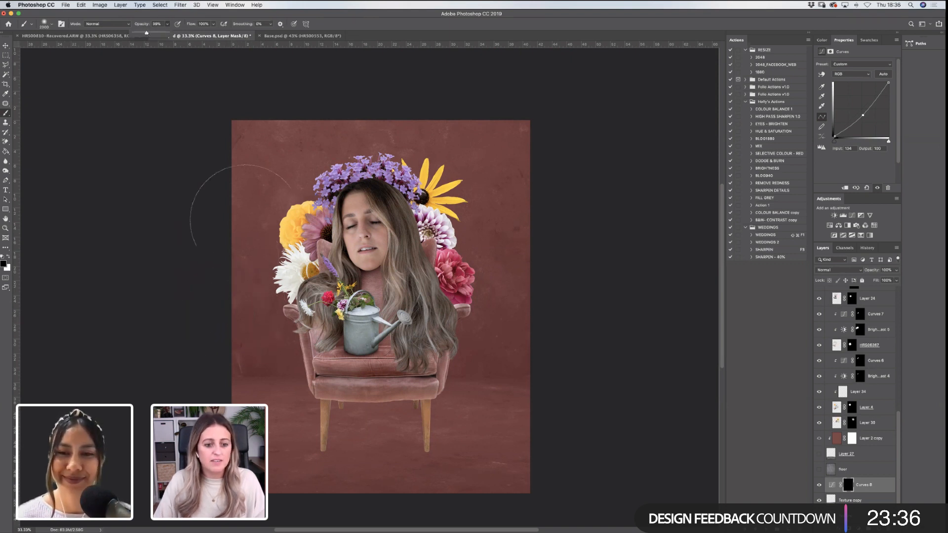
click(261, 374)
key(bracketright)
key(bracketright)
key(bracketright)
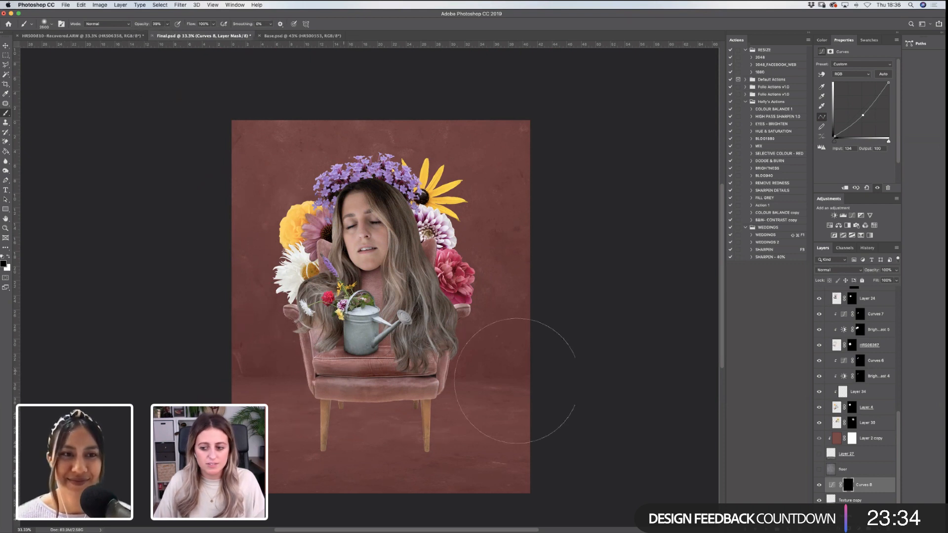
key(x)
mouse_move(274, 362)
mouse_down()
mouse_move(224, 362)
mouse_move(617, 378)
mouse_up()
Reduce the new Curves layer's opacity to 67% and check its effect on the backdrop
click(897, 270)
drag(896, 280, 883, 280)
click(819, 485)
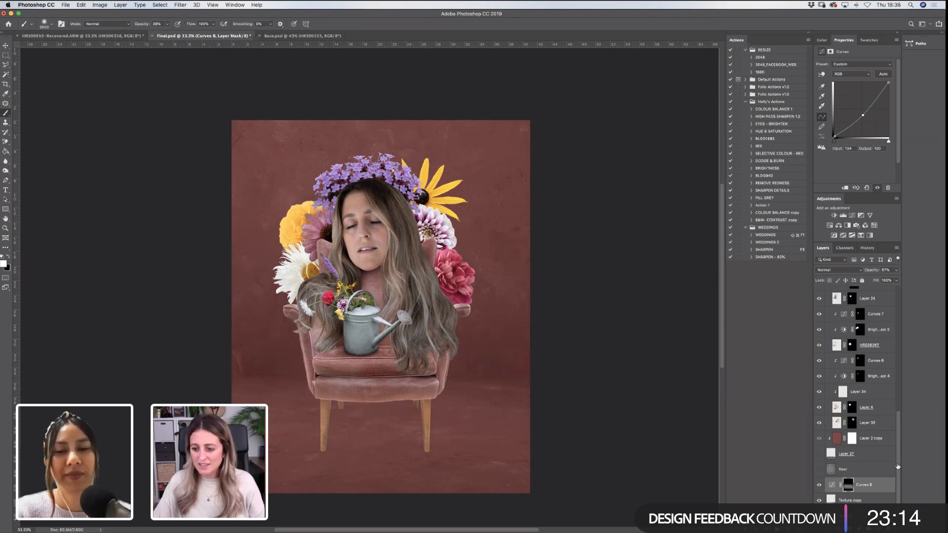
click(877, 496)
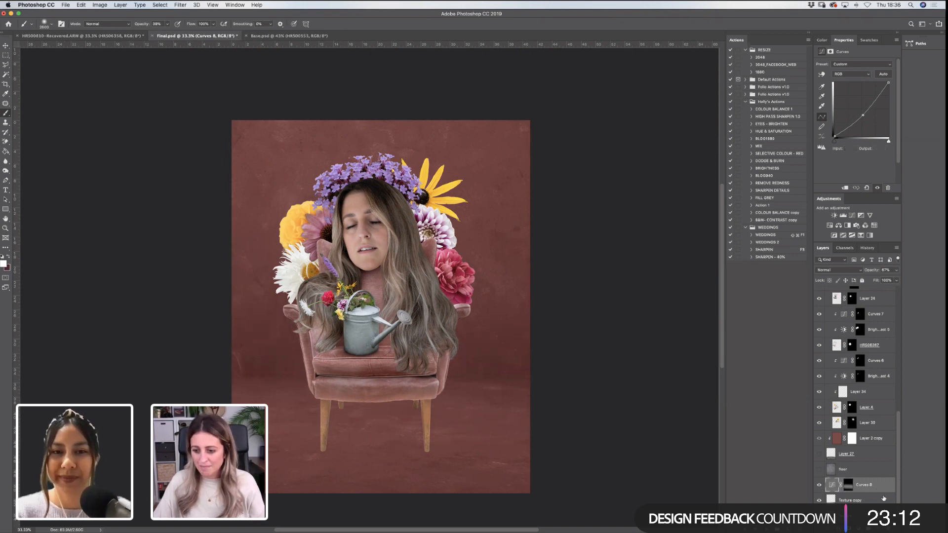
click(879, 487)
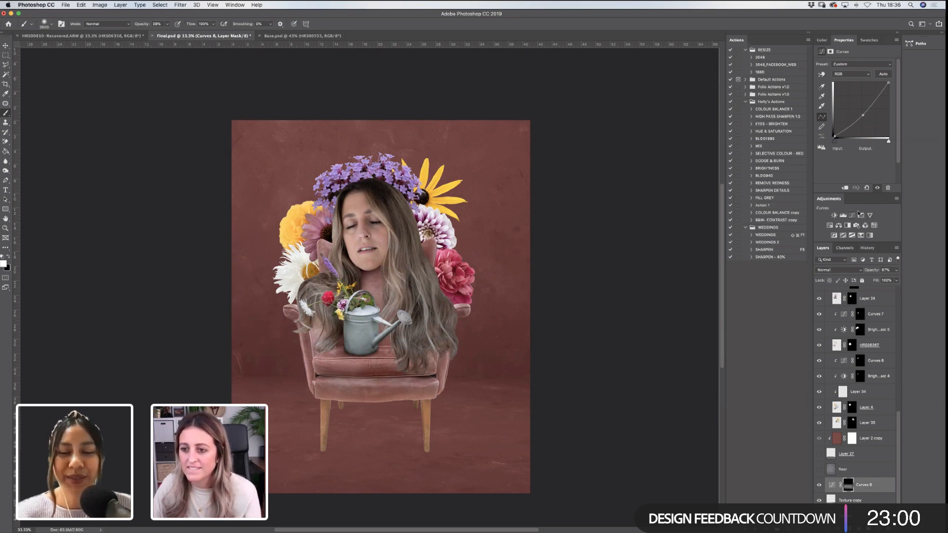
Add a Brightness/Contrast adjustment above the new Curves layer with brightness -48 and invert its mask to black
click(834, 216)
drag(854, 83, 843, 85)
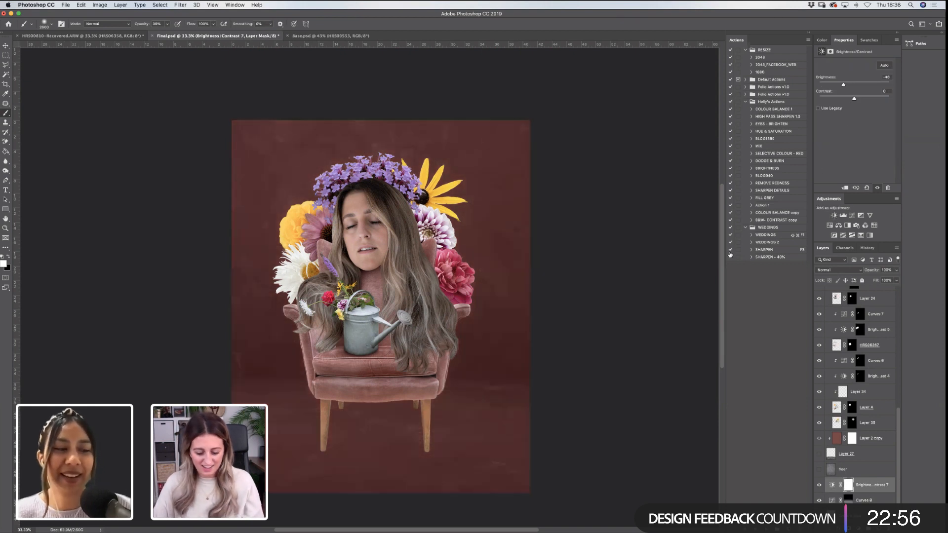
key(super+i)
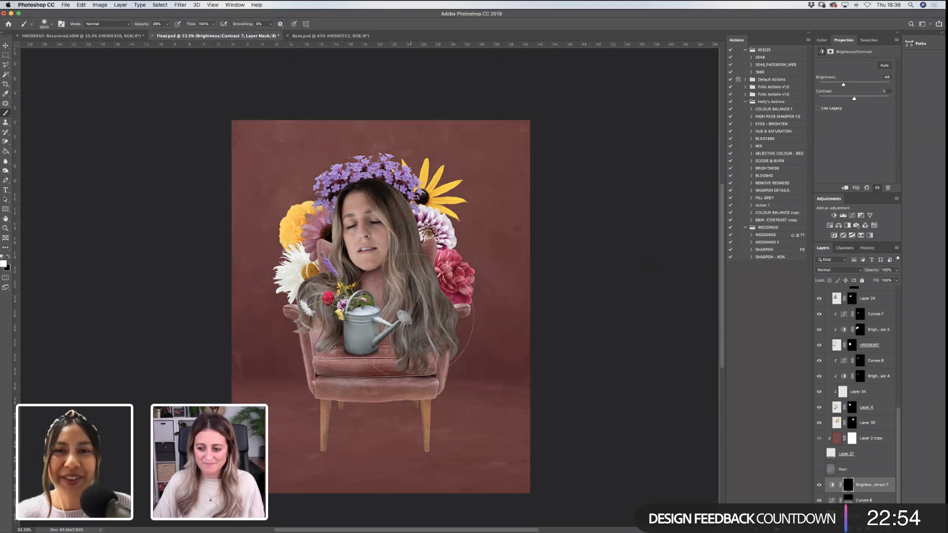
Paint white on the Brightness/Contrast mask with a smaller soft brush to cast a shadow on the backdrop beside the pink-red flower and hair
key([)
key([)
key([)
key([)
key([)
key([)
key([)
key([)
key([)
key([)
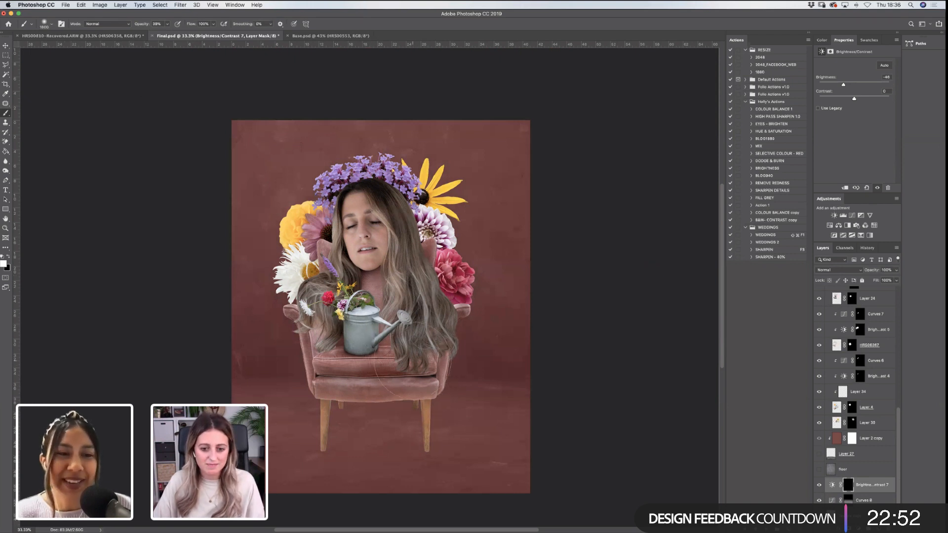
key([)
key([)
key([)
key([)
drag(437, 271, 429, 249)
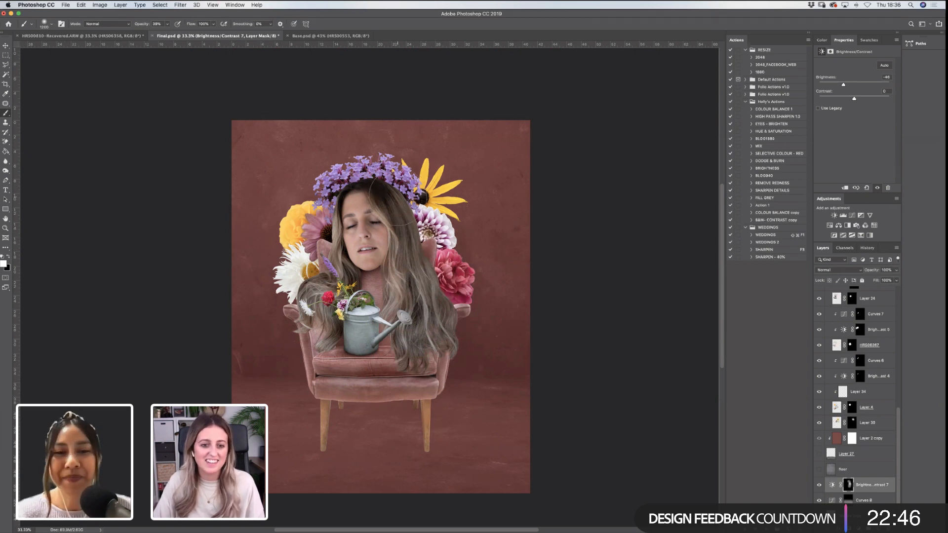
Raise the brush opacity to 98% and extend the painted backdrop shadow around the whole flower arrangement and chair
key(9)
key(8)
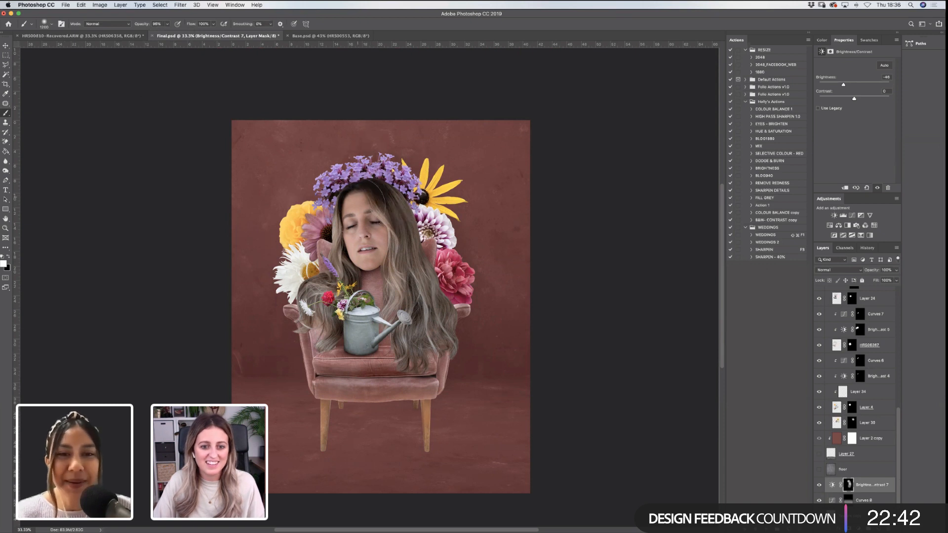
key(bracketleft)
key(bracketleft)
key(bracketleft)
key(bracketleft)
key(bracketleft)
key(bracketleft)
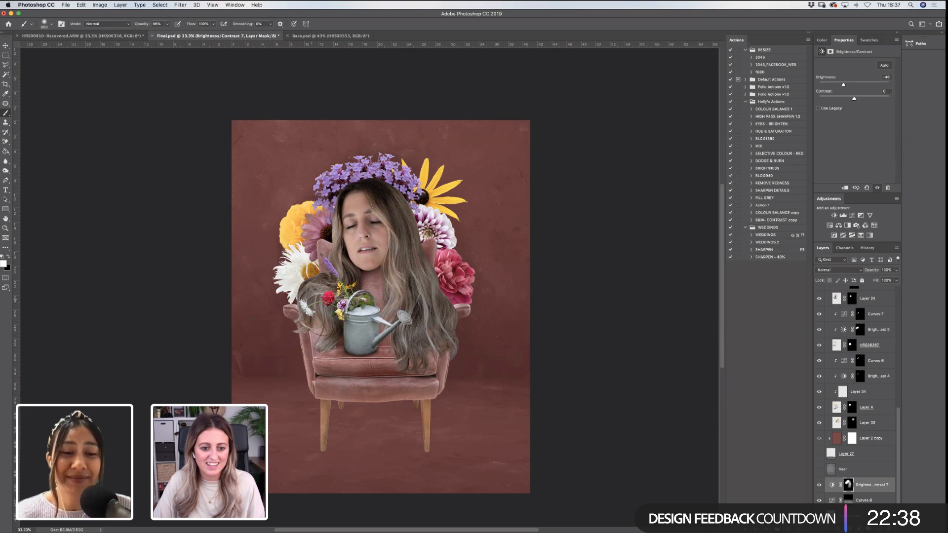
key(bracketright)
key(bracketright)
key(bracketright)
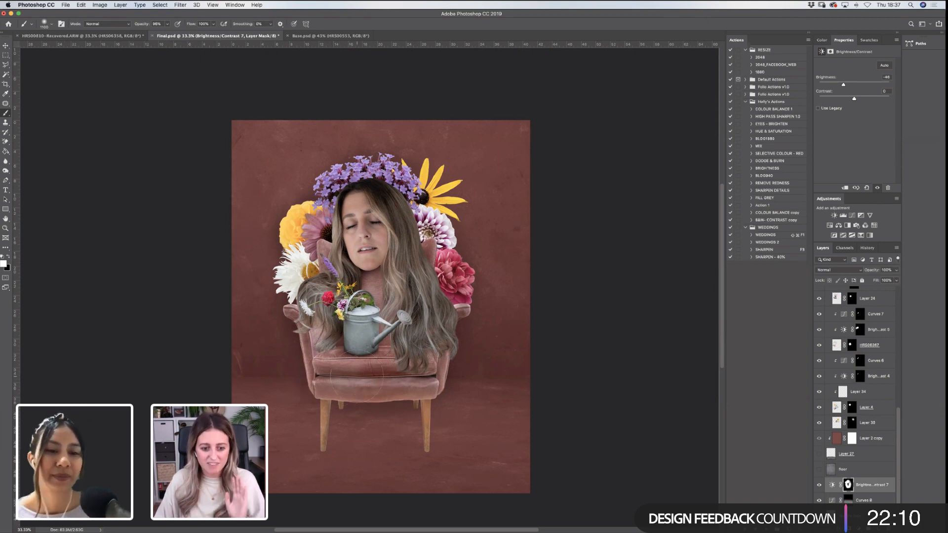
Lower the Brightness/Contrast shadow layer's opacity to 61% and compare the backdrop with and without it
click(896, 270)
drag(894, 278, 883, 281)
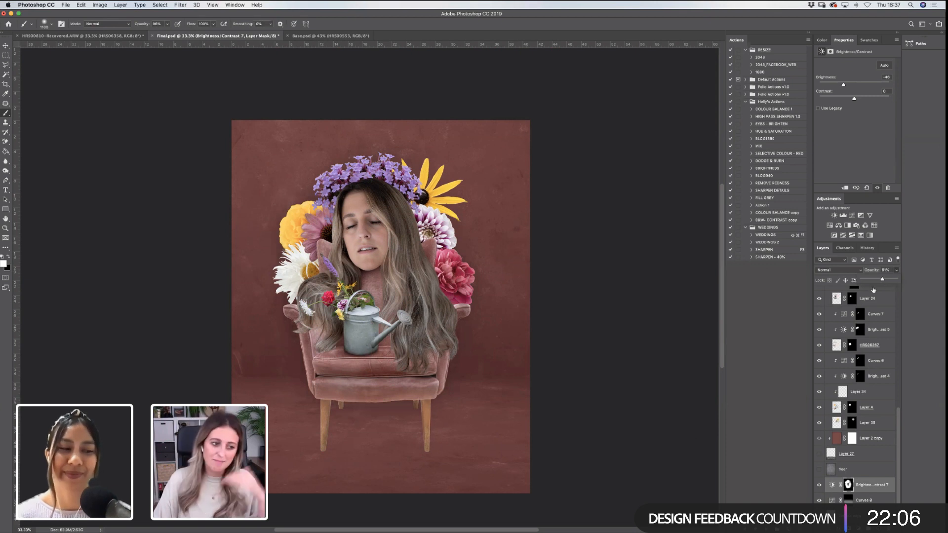
click(820, 487)
click(821, 488)
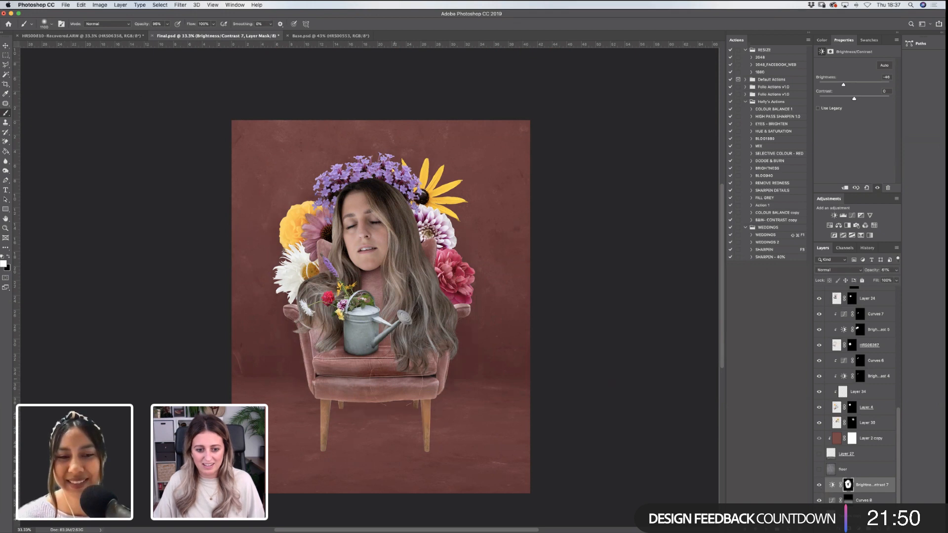
key(z)
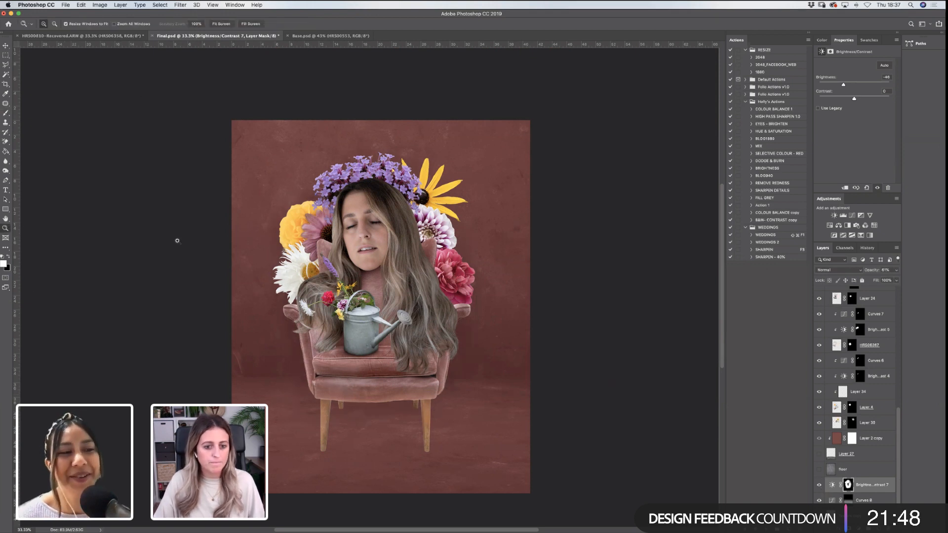
Examine the backdrop shadows around the flowers, the chair seat and its legs, up close and across the whole composite
drag(198, 150, 590, 469)
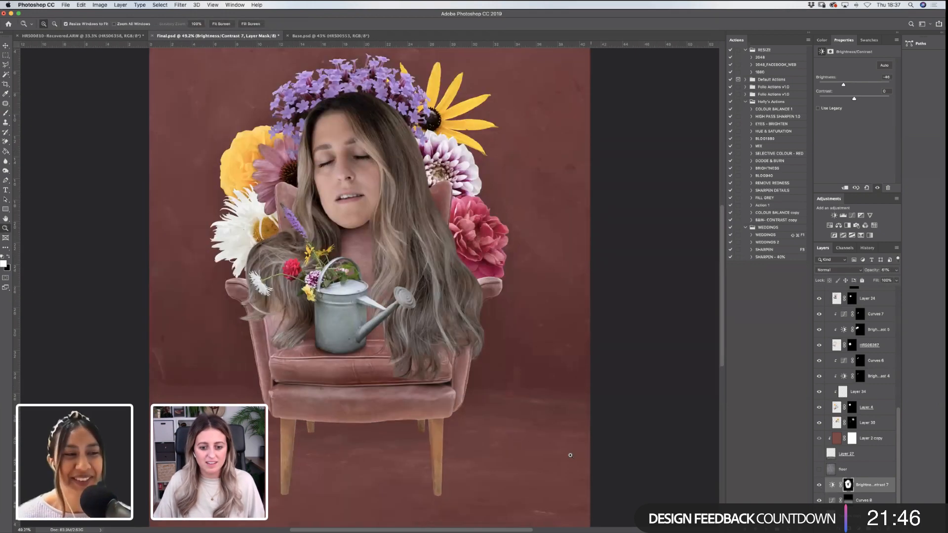
scroll(320, 331, down, 5)
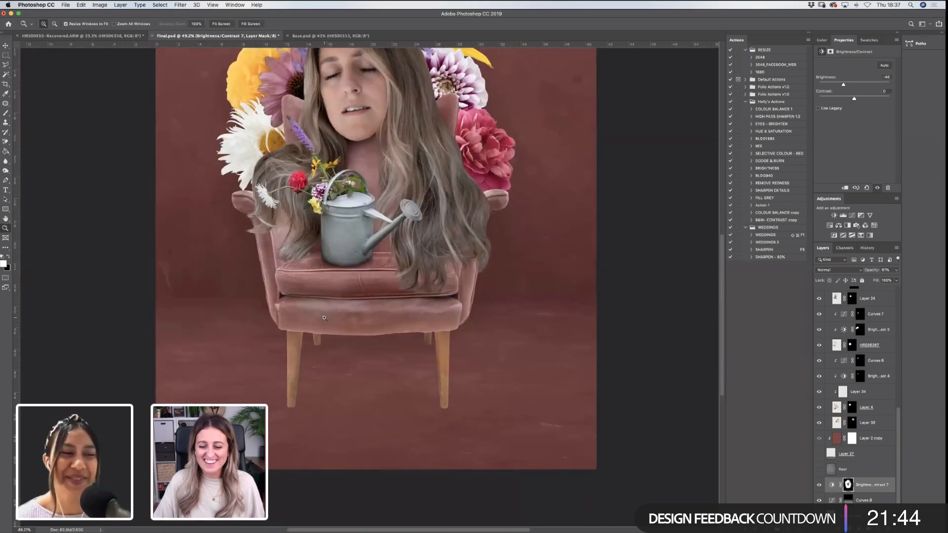
drag(218, 216, 538, 422)
click(226, 24)
drag(222, 326, 549, 505)
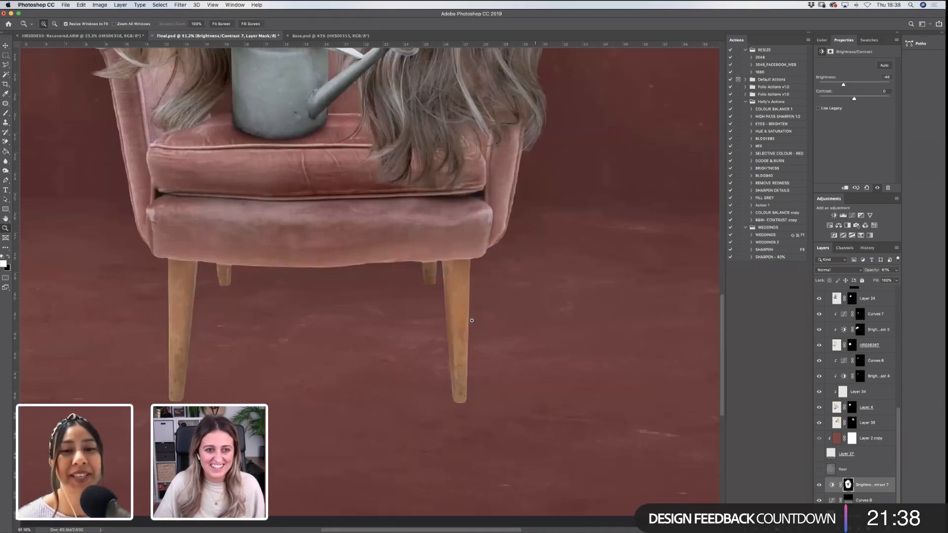
click(222, 24)
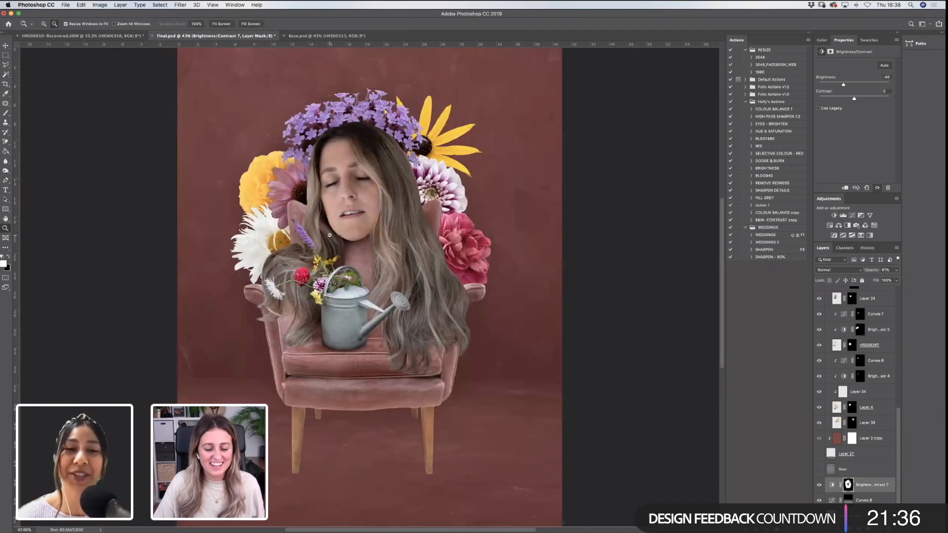
alt+click(330, 236)
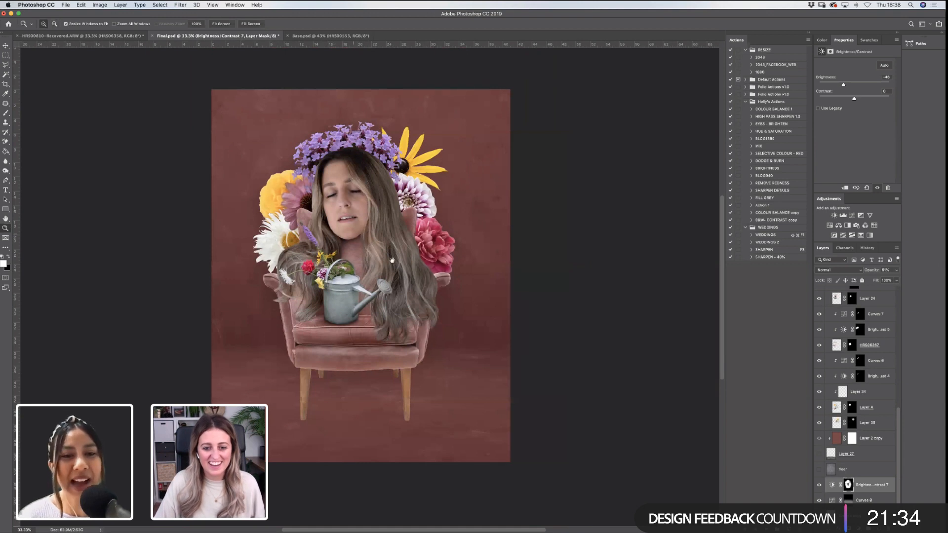
drag(391, 260, 432, 287)
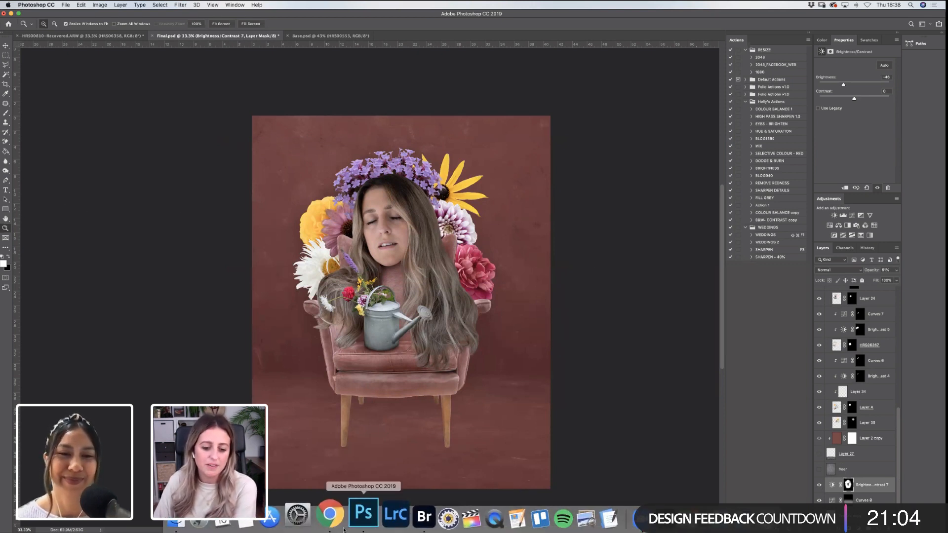
Switch to Chrome, look through the portraits on the Three Facts One Face portfolio page, and return to Photoshop
click(334, 514)
click(101, 21)
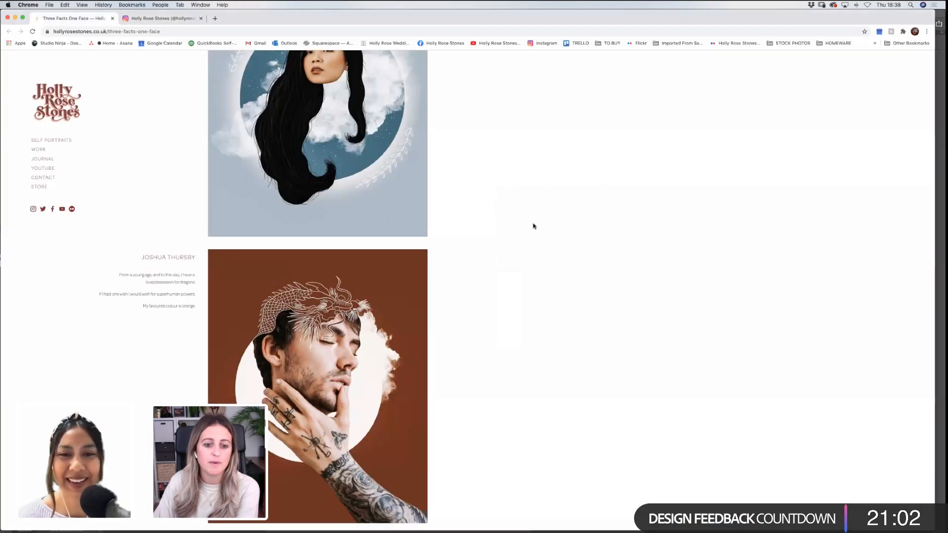
scroll(533, 226, up, 10)
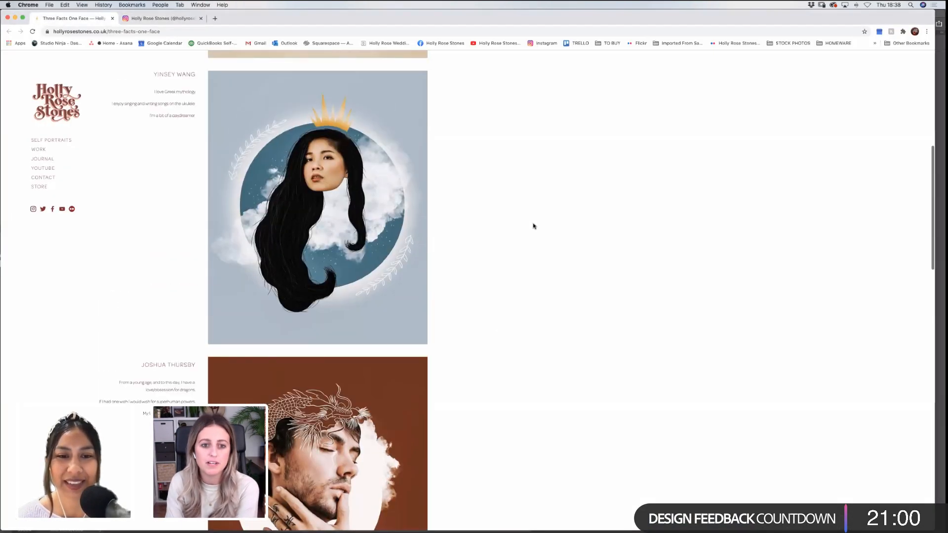
scroll(533, 226, up, 3)
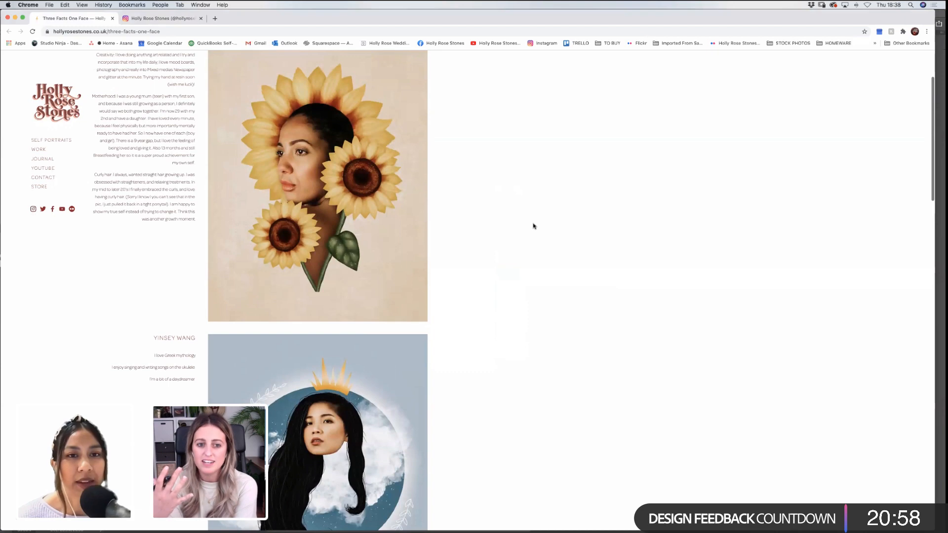
scroll(533, 225, up, 2)
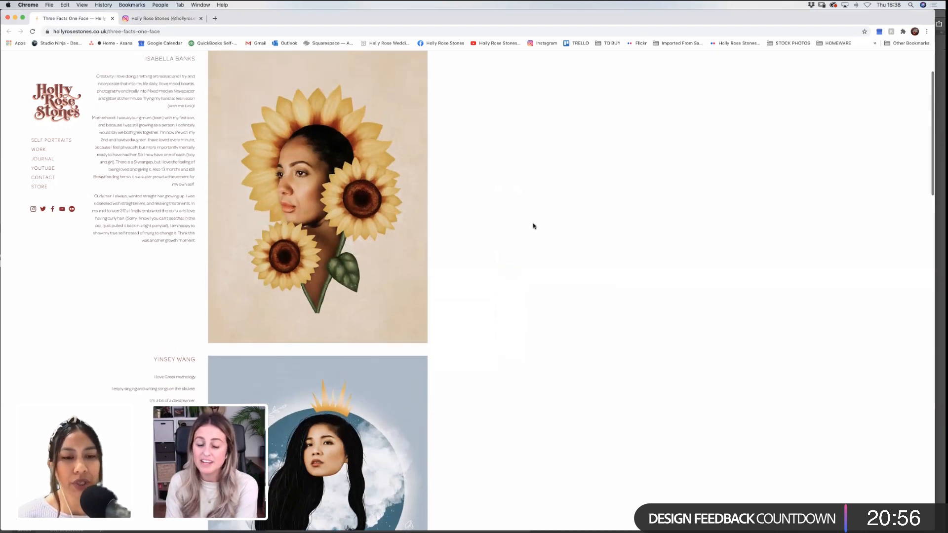
scroll(533, 217, down, 5)
scroll(533, 217, down, 20)
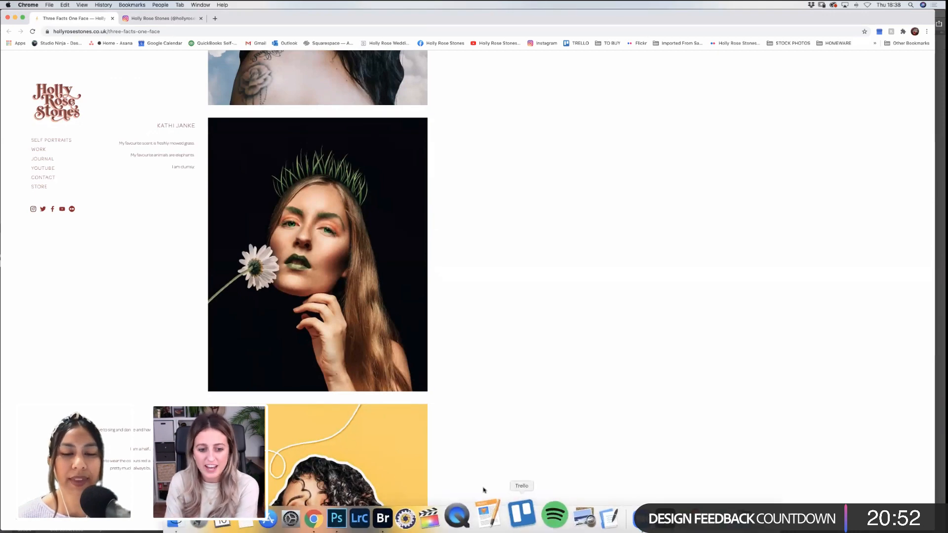
scroll(466, 283, down, 3)
scroll(466, 284, up, 20)
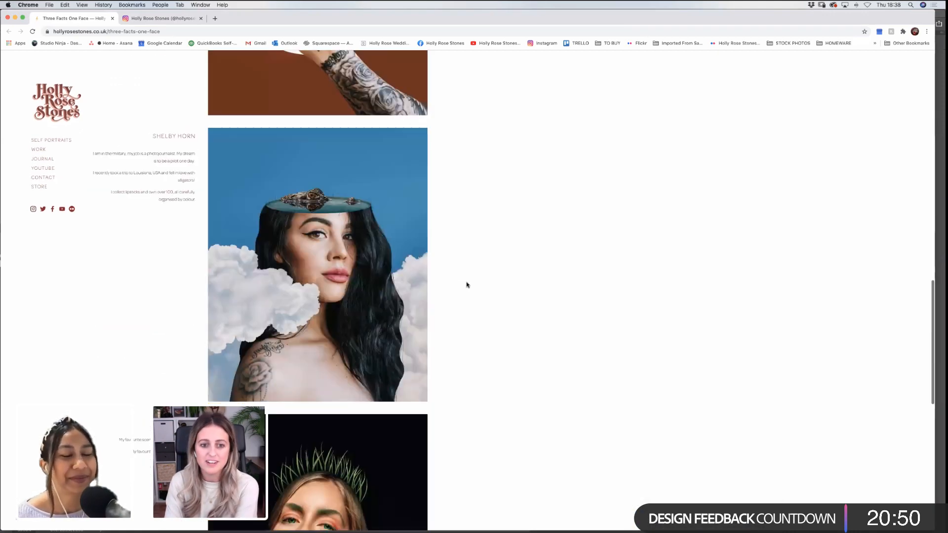
mouse_move(496, 532)
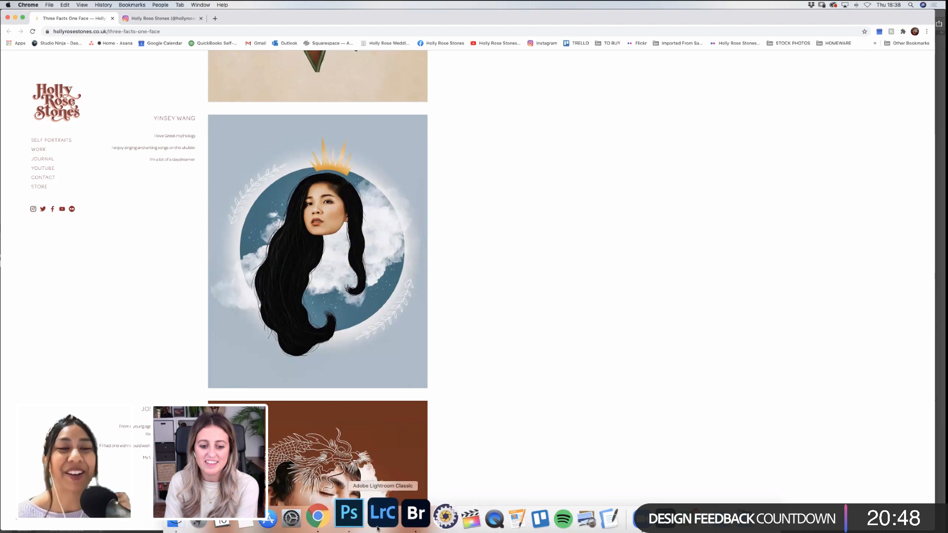
click(355, 516)
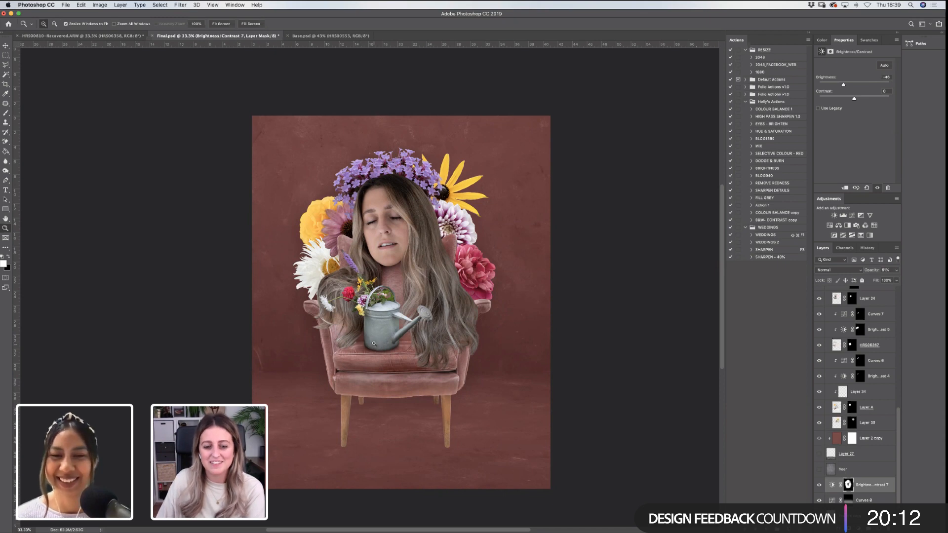
Try darkening the backdrop with another Brightness/Contrast adjustment above the existing shadow layer, and delete that adjustment
drag(240, 317, 591, 457)
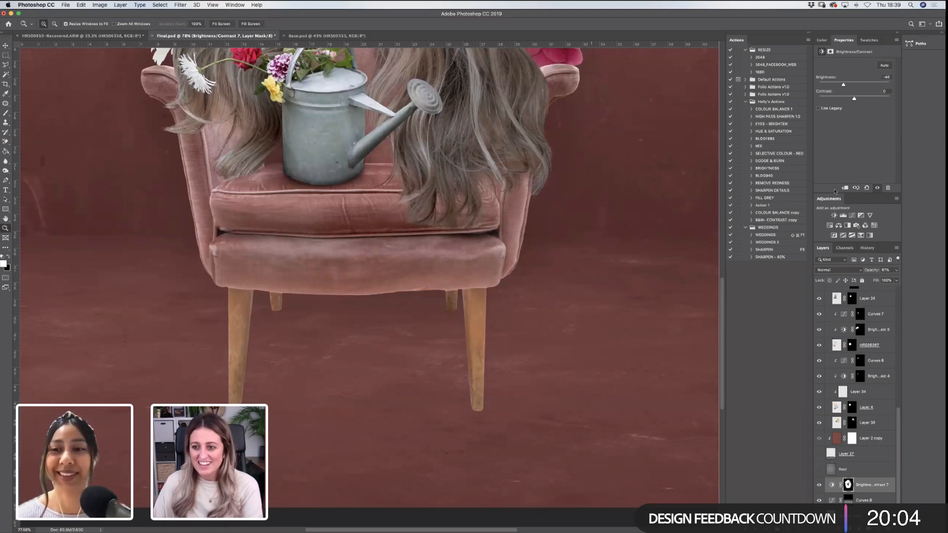
click(835, 216)
key(super+z)
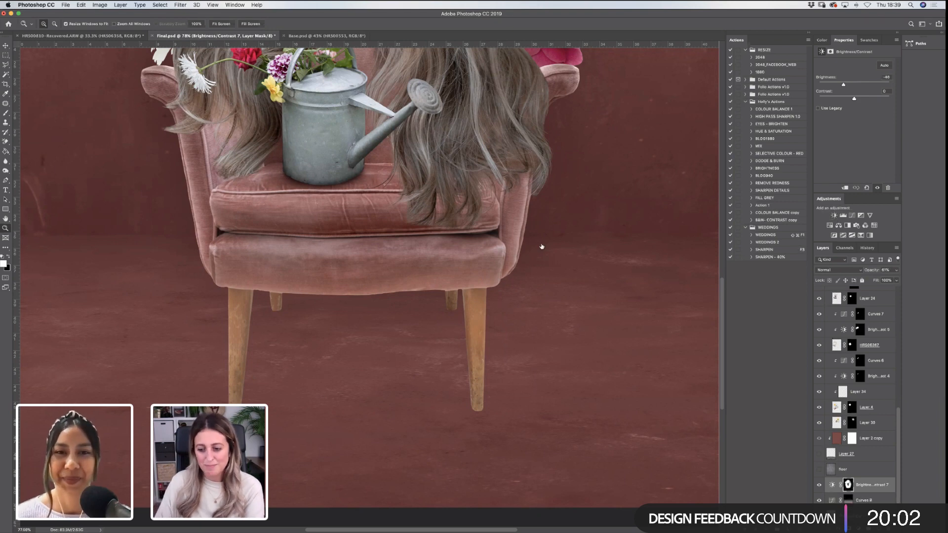
click(835, 216)
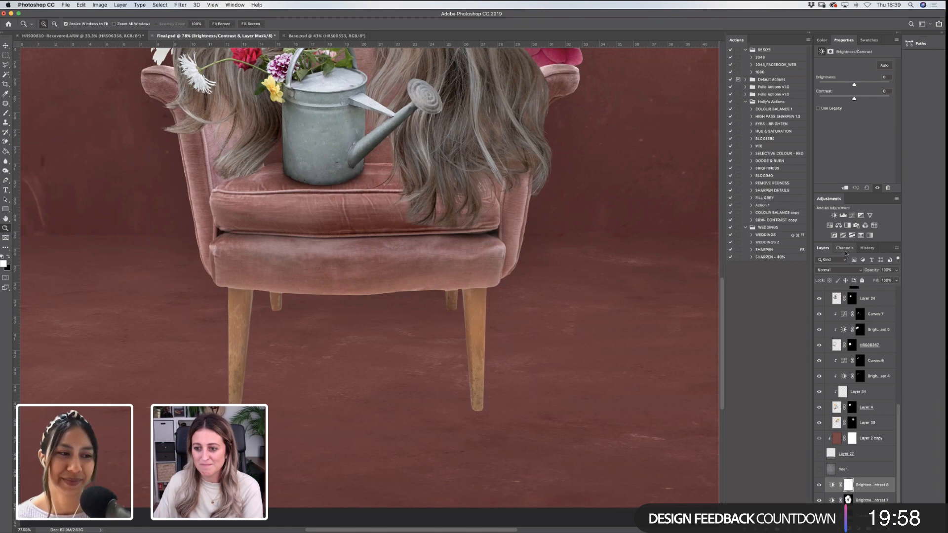
drag(854, 84, 842, 83)
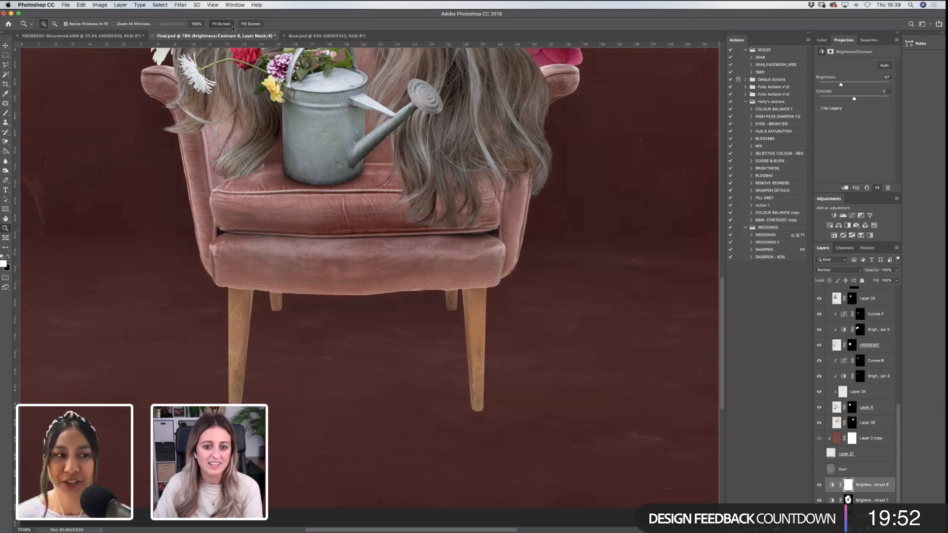
click(230, 24)
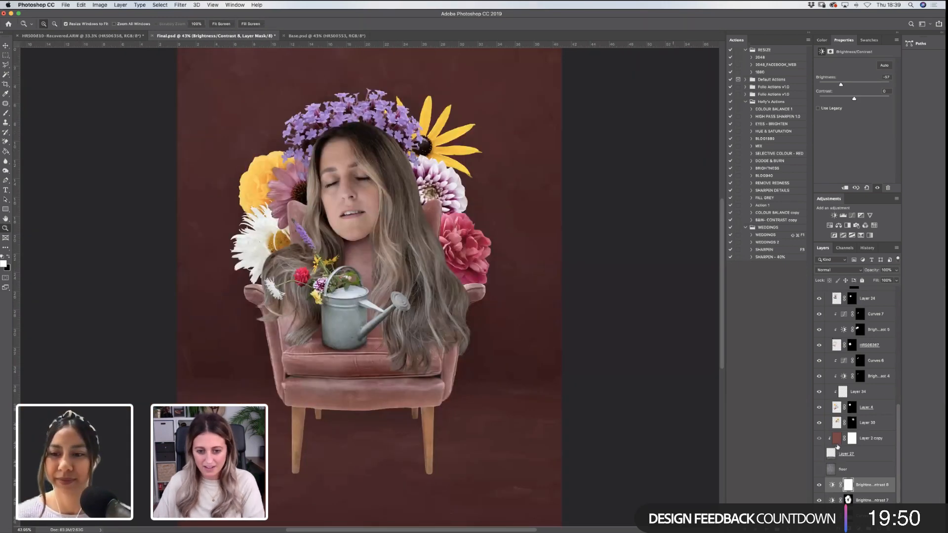
key(BackSpace)
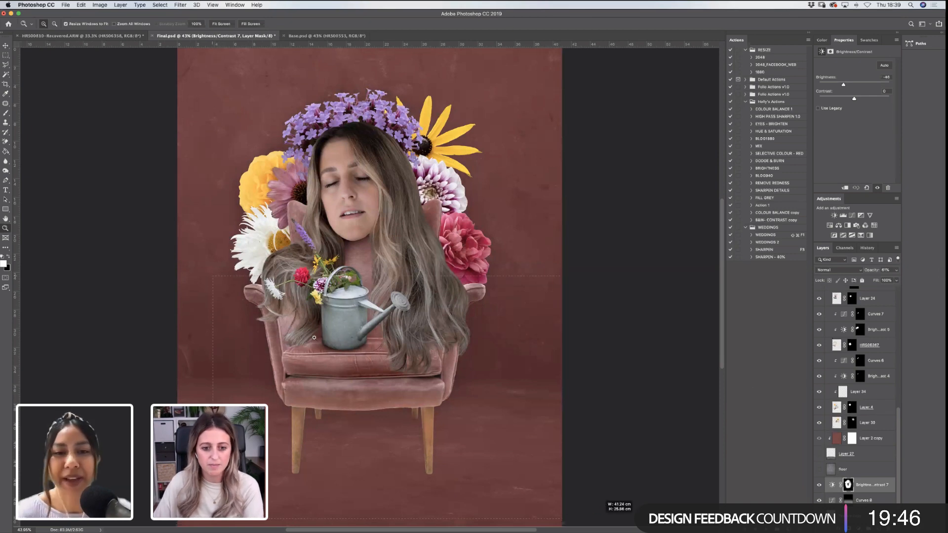
Add an empty layer directly below the chair's HRS00553 copy layer
click(301, 310)
scroll(889, 355, up, 6)
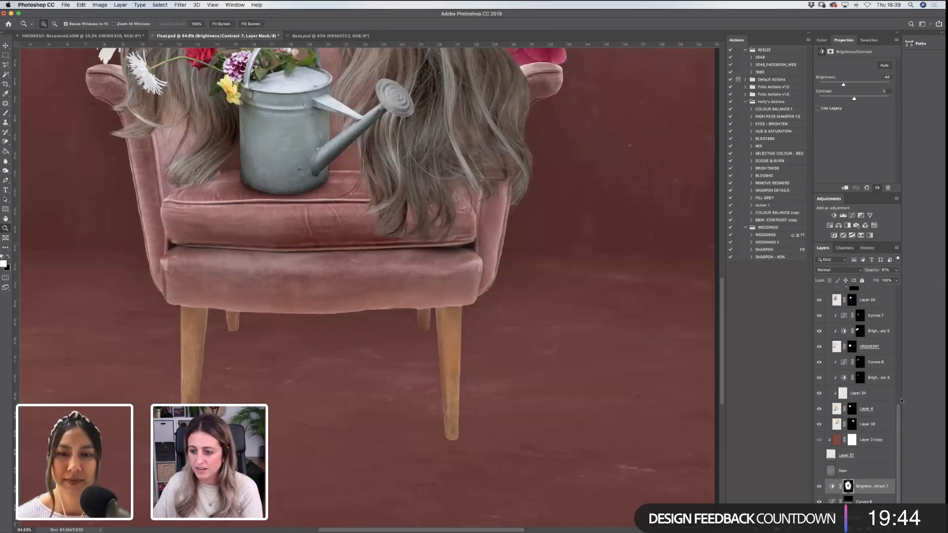
scroll(904, 345, up, 3)
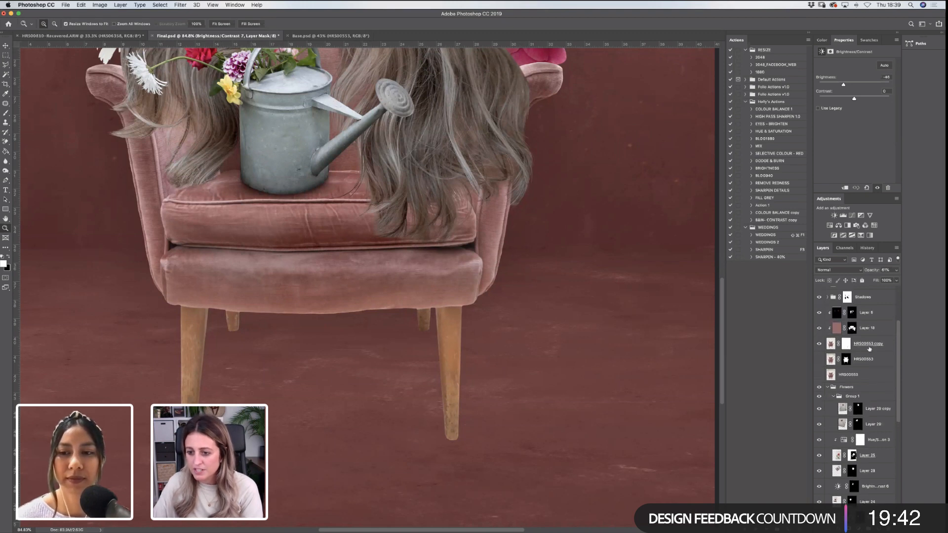
click(886, 349)
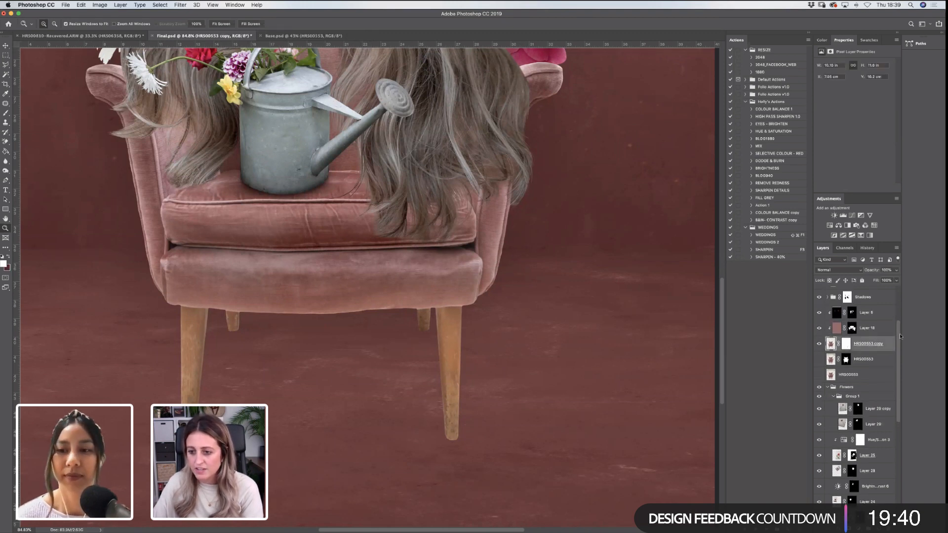
scroll(900, 336, up, 1)
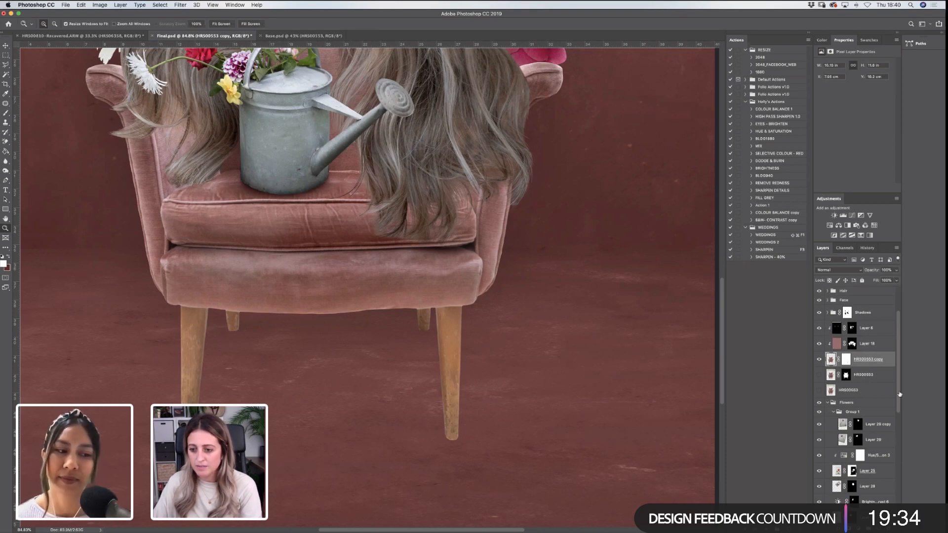
click(884, 376)
key(super+shift+alt+n)
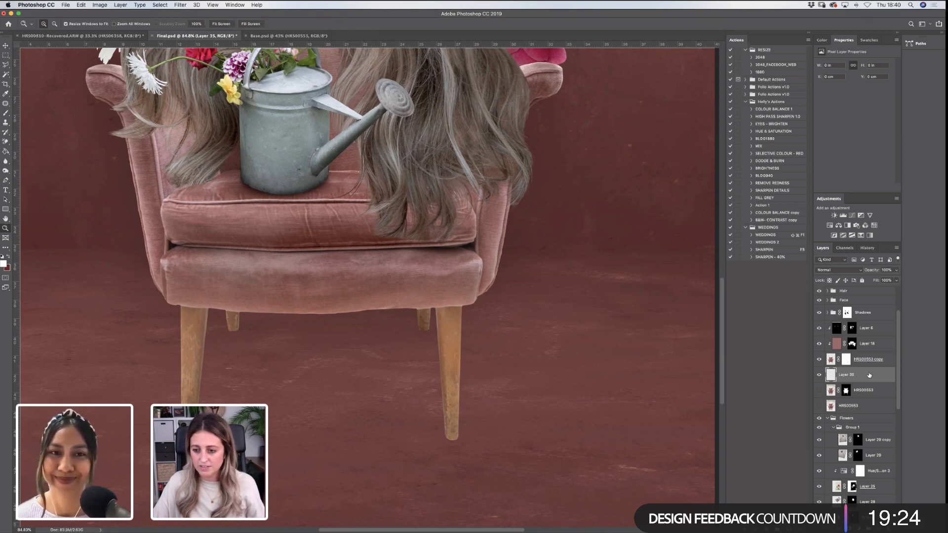
Move the empty layer above the chair's black overlay, below the Shadows group, and clip it to the chair
drag(868, 376, 872, 326)
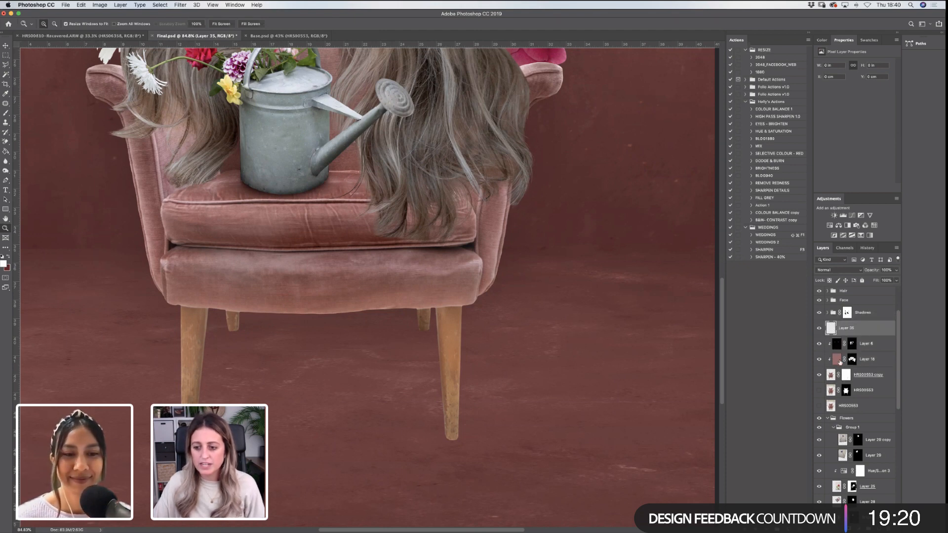
click(816, 345)
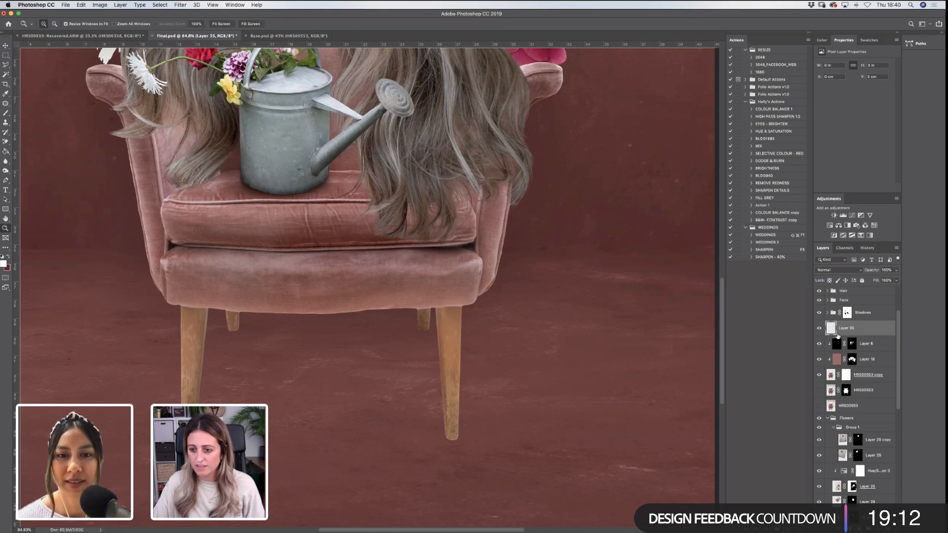
right_click(864, 328)
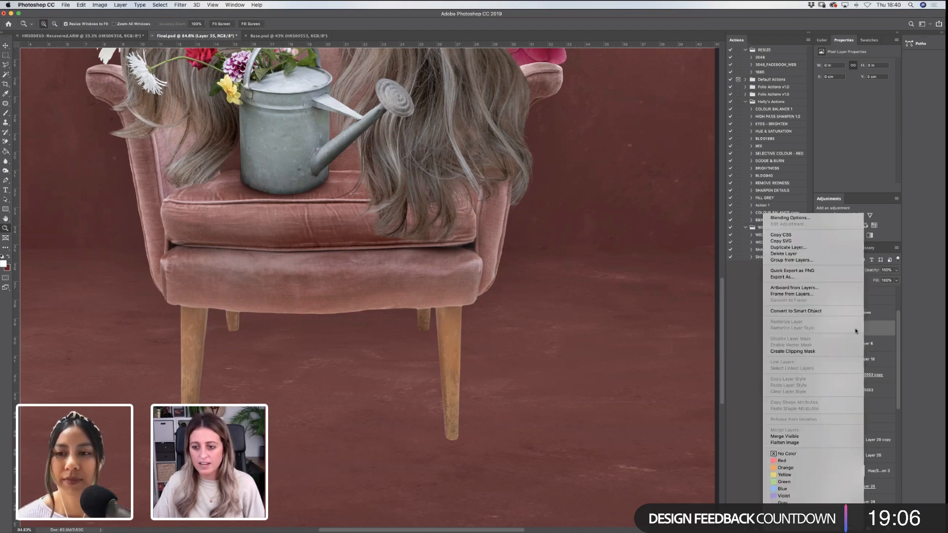
click(813, 352)
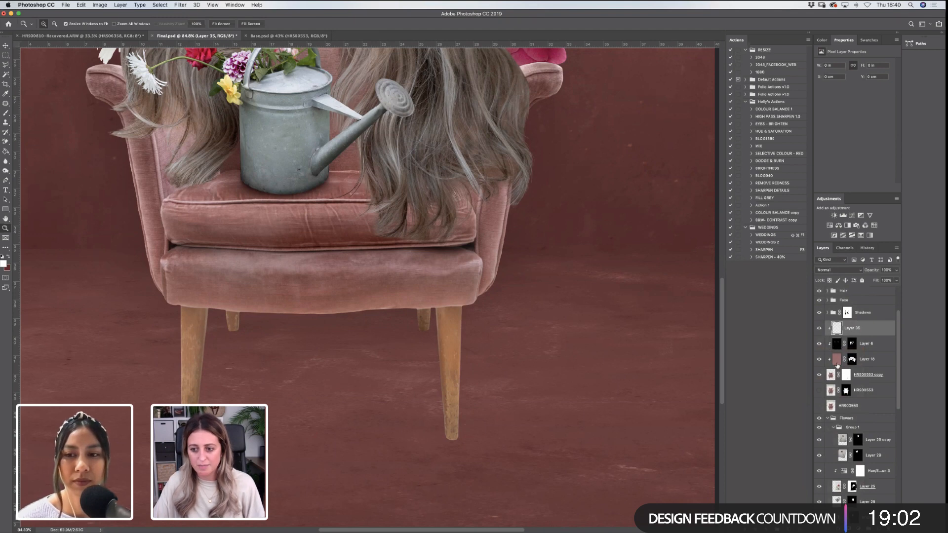
Check the chair's clipped black and pink overlays by toggling their visibility, and delete the empty clipped layer
click(820, 344)
click(819, 359)
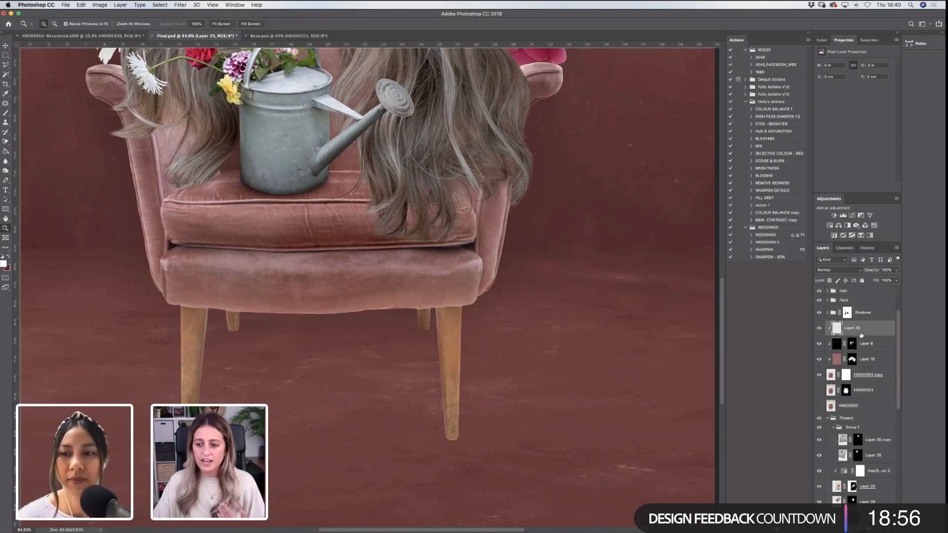
drag(862, 330, 862, 347)
drag(862, 346, 870, 328)
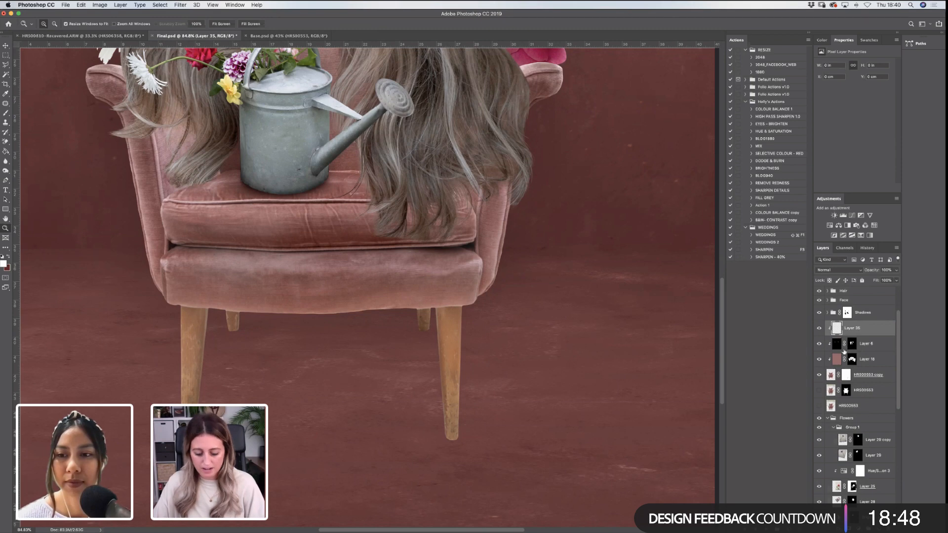
key(BackSpace)
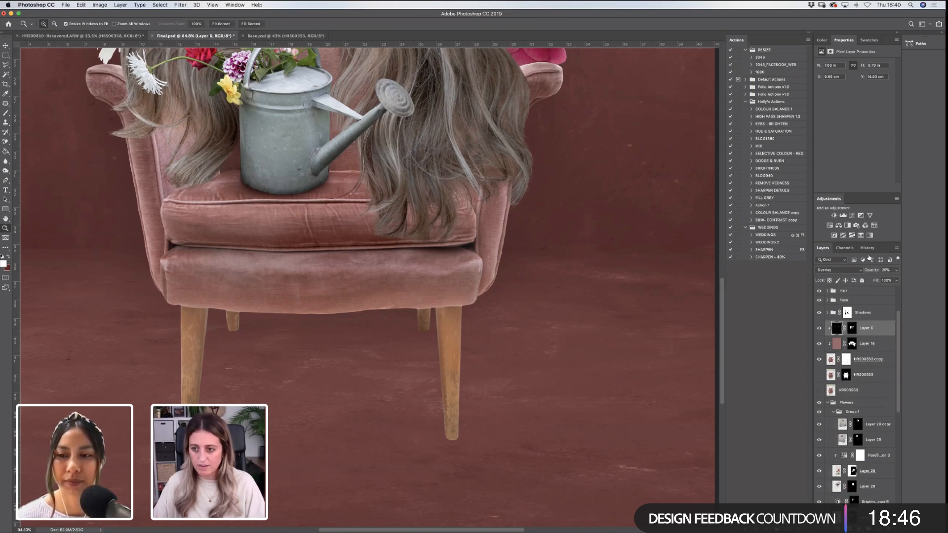
Add a Curves adjustment above the chair's black overlay and pull the curve's midpoint down to darken strongly
click(852, 216)
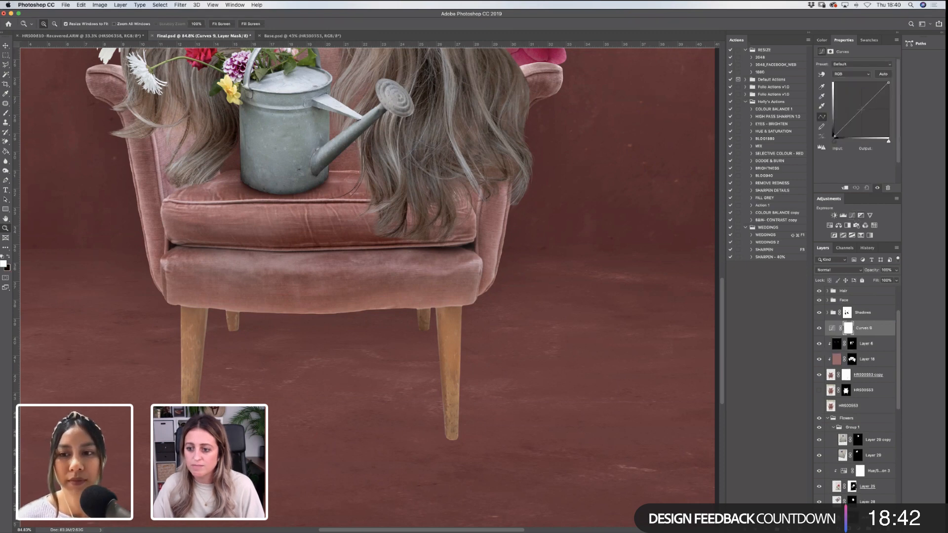
drag(862, 110, 868, 120)
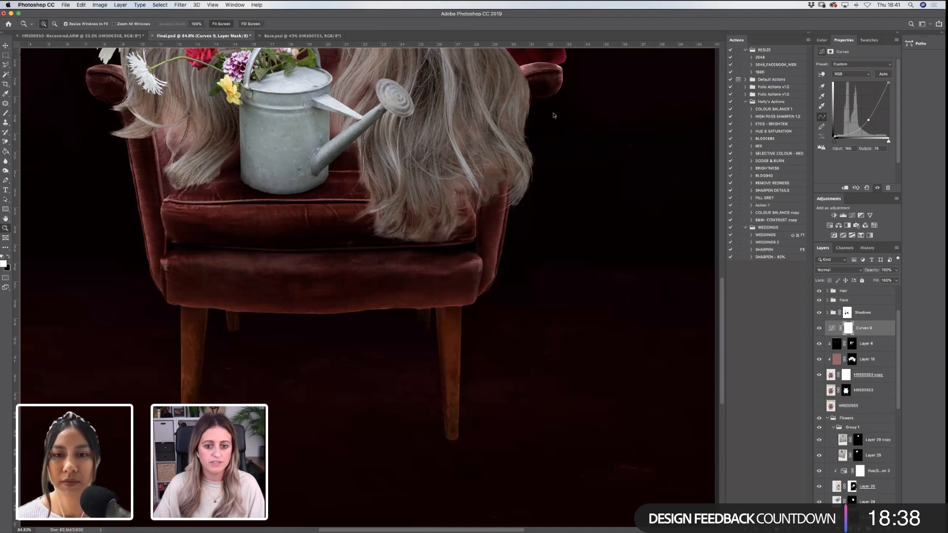
key(super+0)
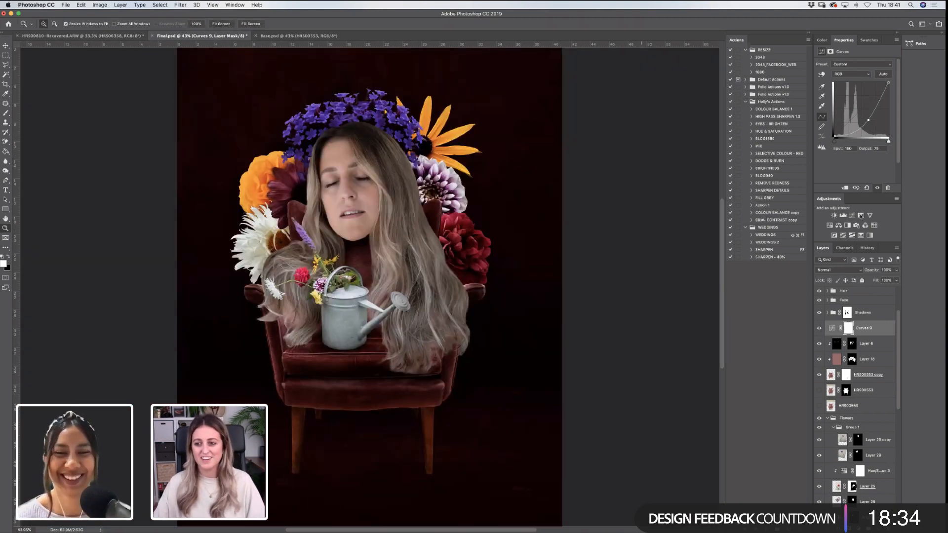
Adjust the Curves midpoint to about input 144, output 80, and clip the adjustment to the chair layers below
drag(868, 120, 865, 120)
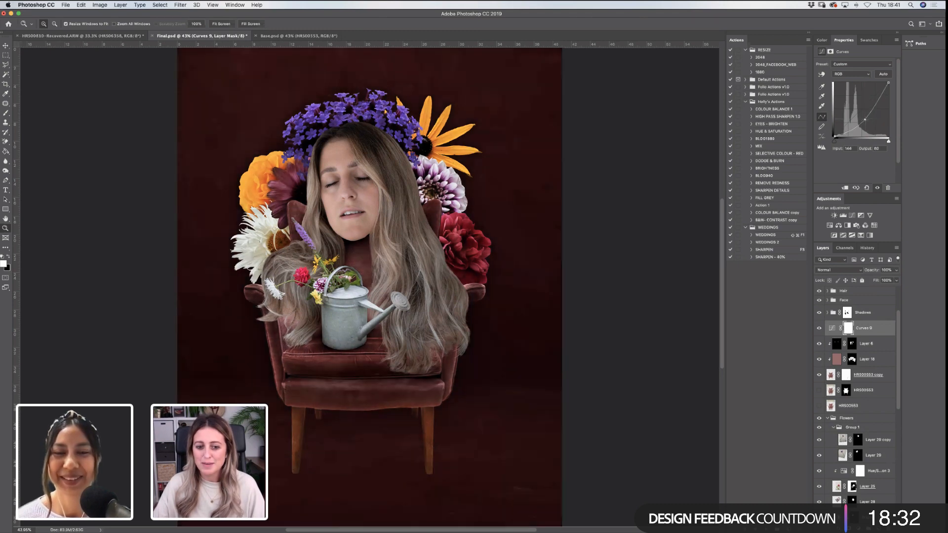
click(819, 329)
click(819, 329)
click(819, 329)
click(819, 329)
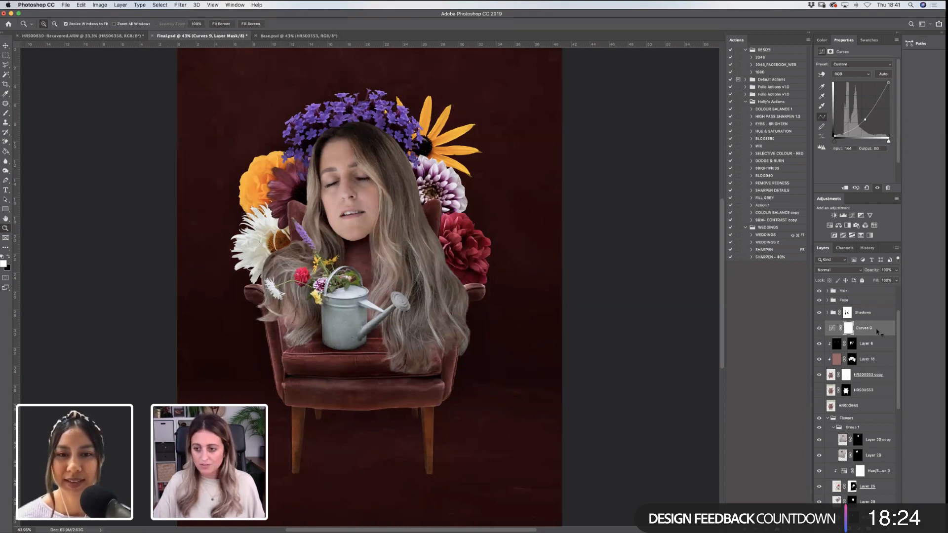
right_click(877, 332)
click(846, 363)
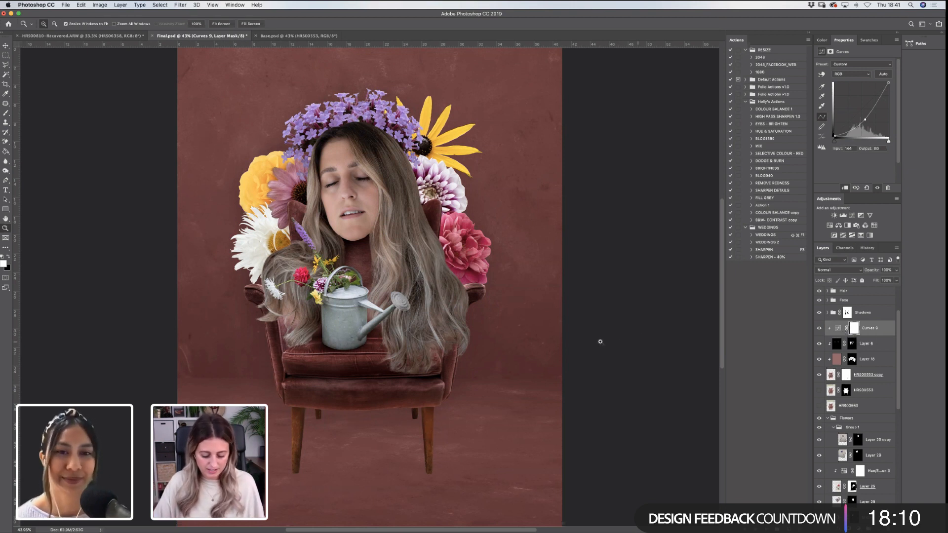
Invert the chair Curves mask to black and paint the darkening back in white along the chair's lower part
key(super+i)
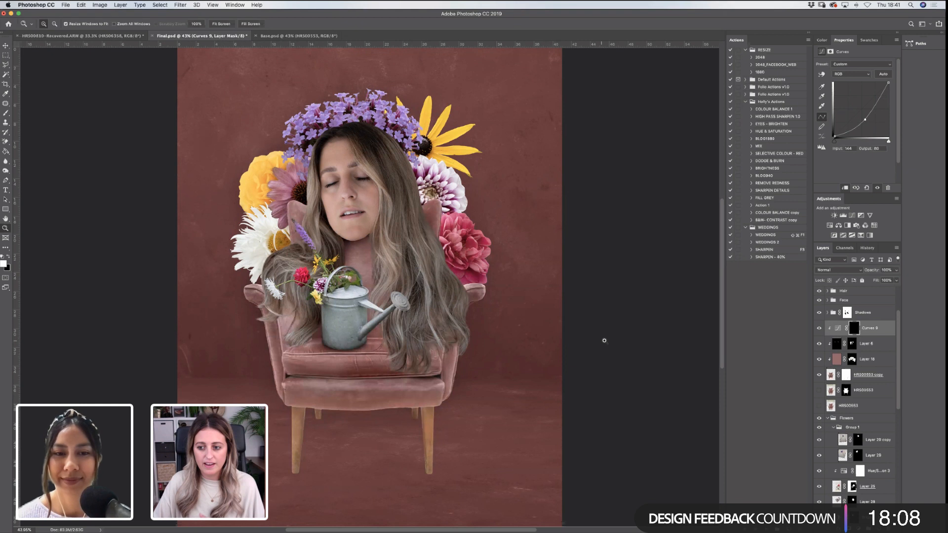
key(b)
key(z)
drag(171, 285, 595, 489)
key(b)
drag(277, 383, 273, 420)
mouse_move(428, 448)
mouse_down()
mouse_move(422, 408)
mouse_move(412, 391)
mouse_up()
Brush the Curves shading along the chair's underside and the tops of its legs with a smaller brush
key(bracketleft)
key(bracketleft)
key(bracketleft)
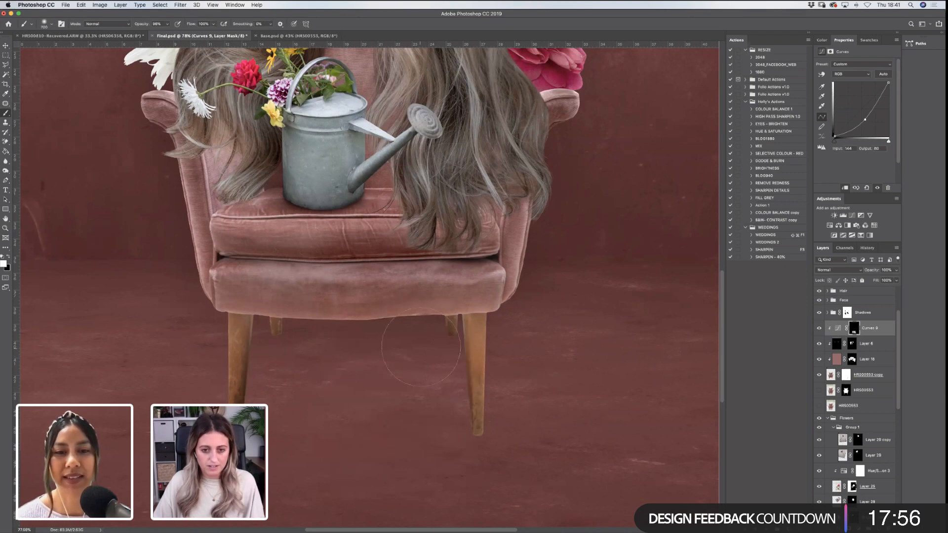
drag(405, 341, 293, 356)
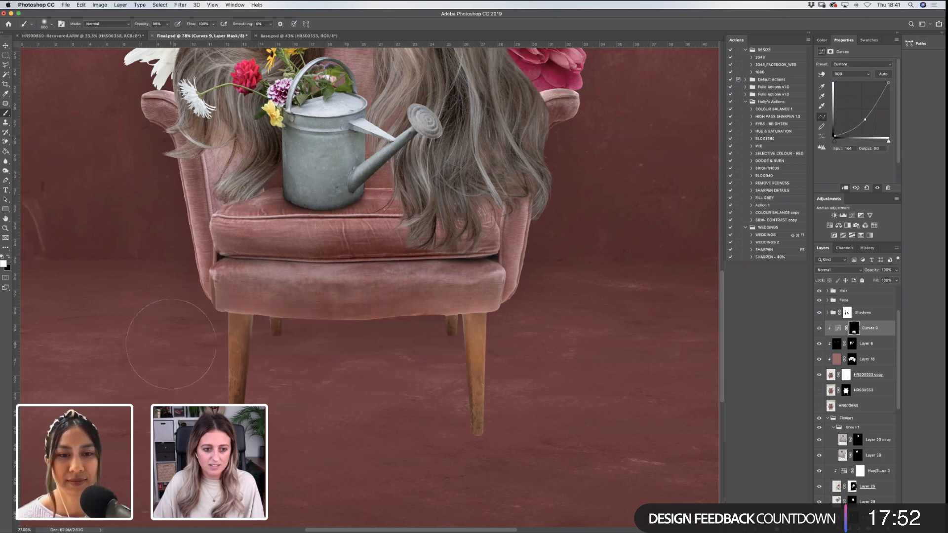
click(5, 228)
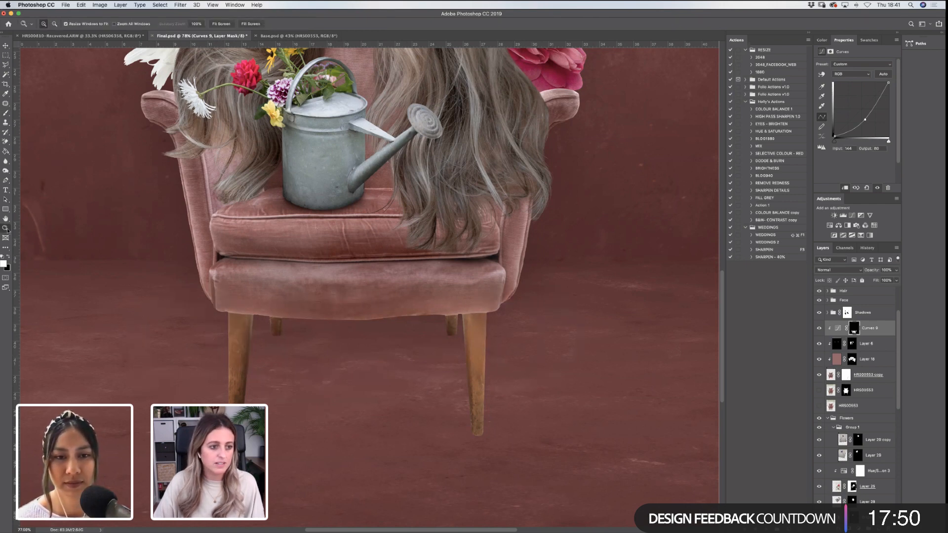
click(221, 24)
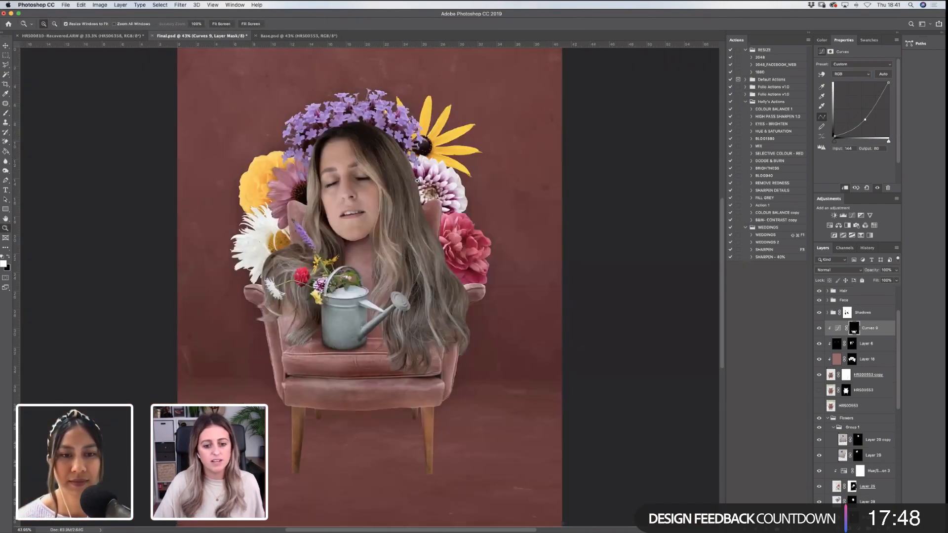
Compare the whole composite with and without the clipped chair Curves shading
alt+click(447, 328)
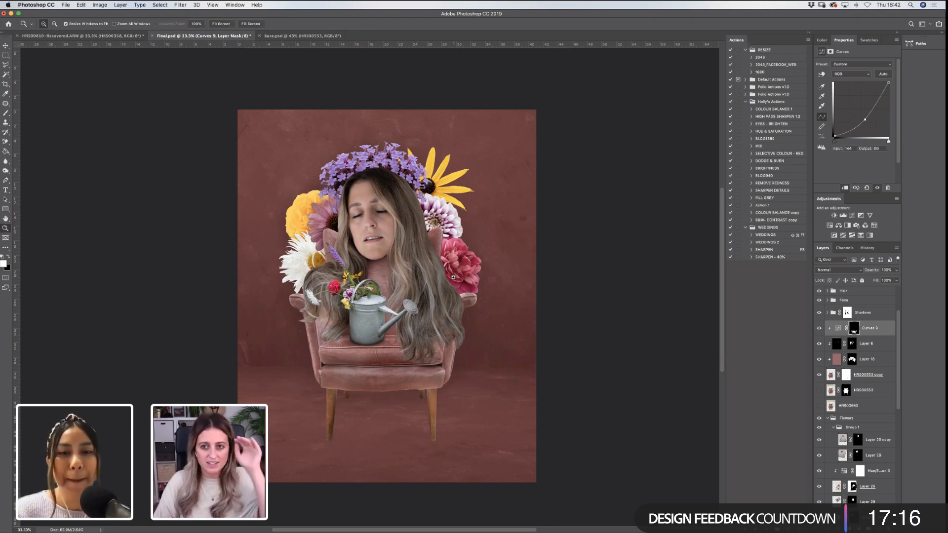
click(819, 329)
click(820, 329)
click(821, 329)
click(821, 328)
click(819, 330)
click(820, 329)
click(820, 329)
click(820, 329)
Lower the chair Curves layer's opacity to 73% and compare the chair with and without it
click(896, 270)
drag(881, 280, 881, 284)
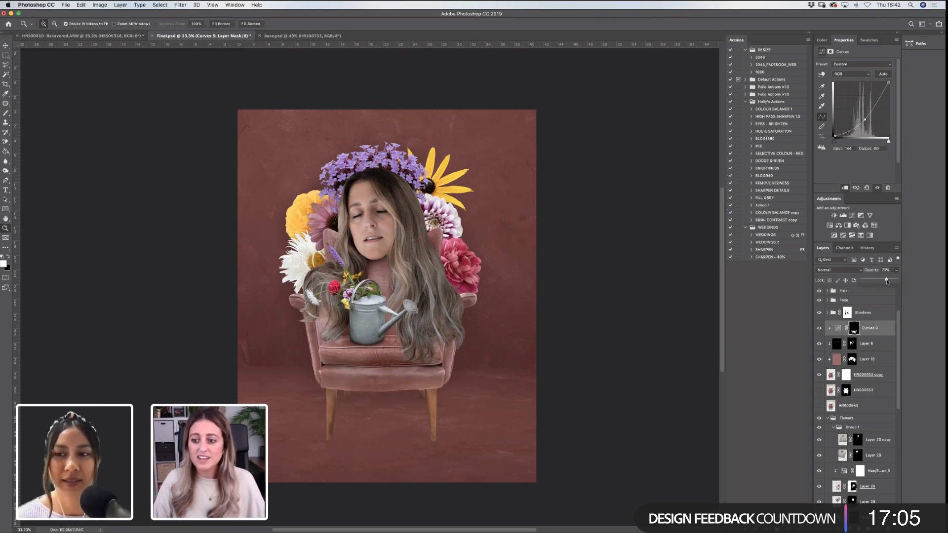
click(820, 331)
click(819, 331)
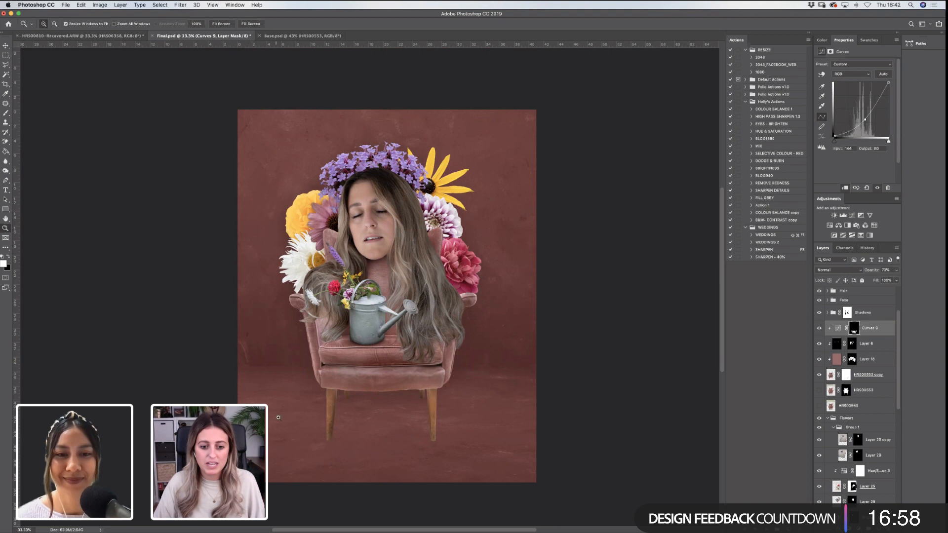
click(820, 329)
click(821, 330)
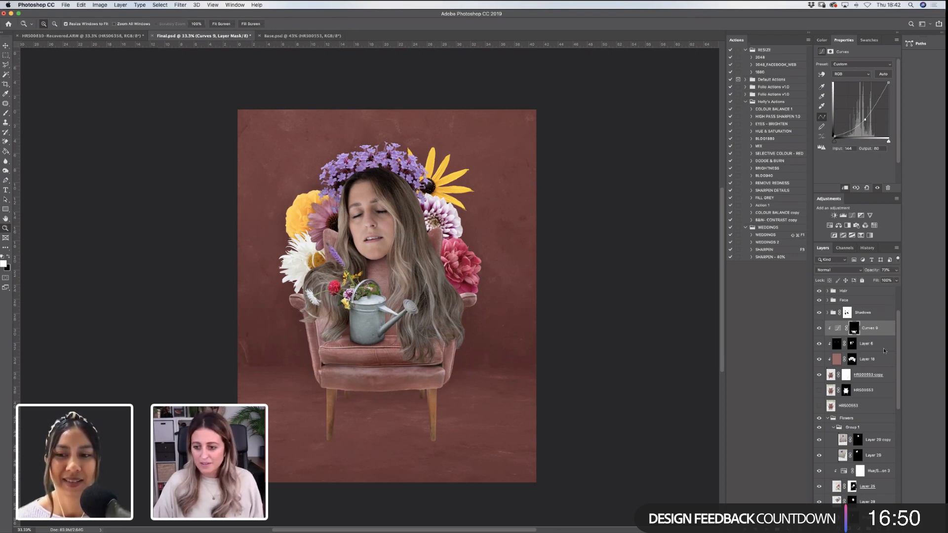
Add a Curves adjustment above the masked HRS00553 layer, darken its midpoint to input 135, output 102, and invert its mask
click(873, 391)
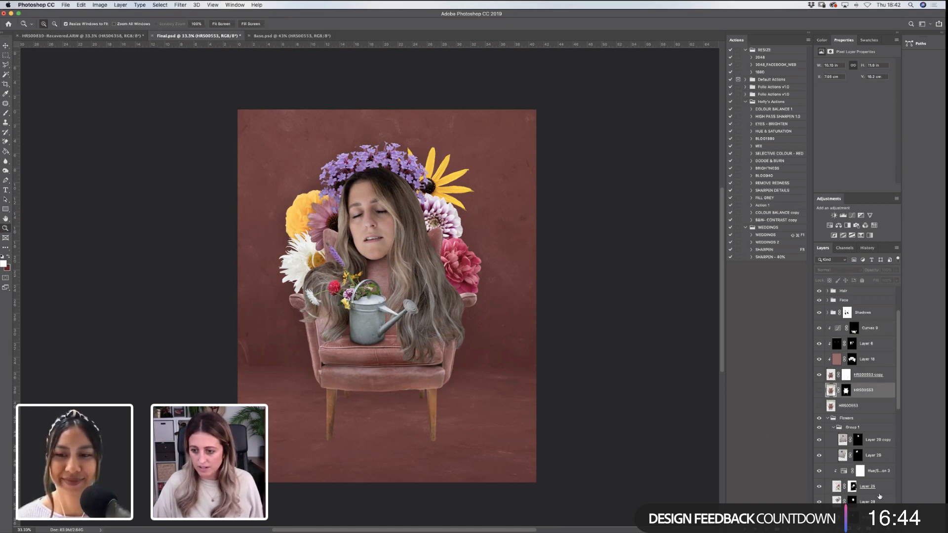
click(853, 216)
drag(863, 109, 862, 115)
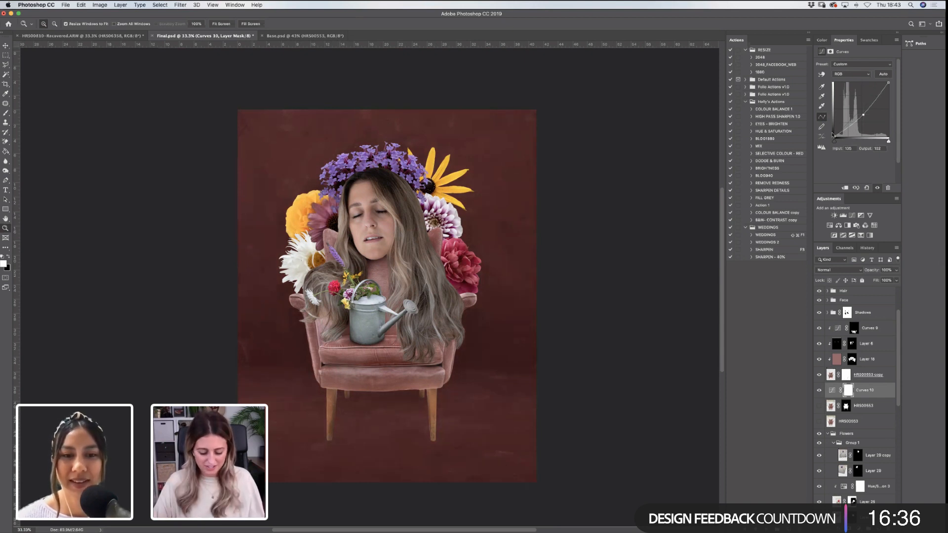
key(super+i)
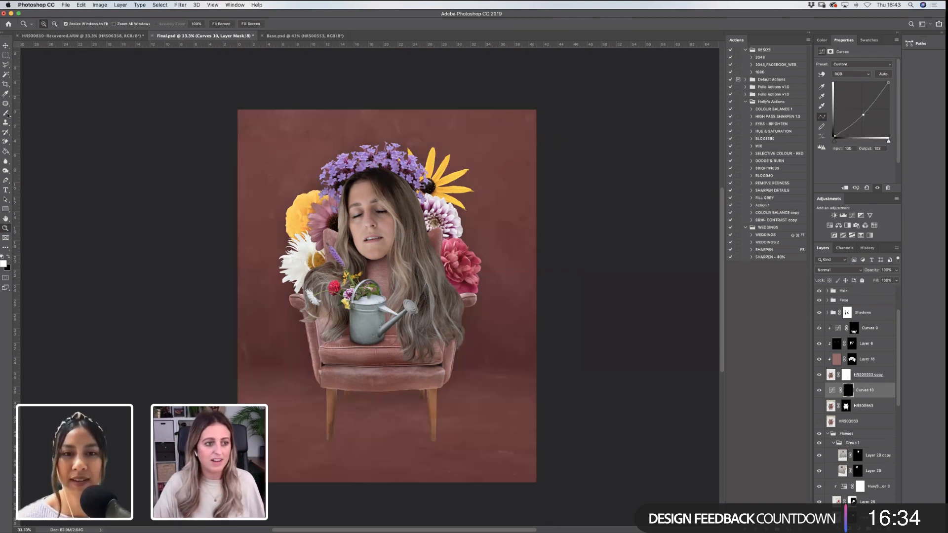
Paint a soft white shadow area on the new Curves mask across the floor between and around the chair legs
click(6, 113)
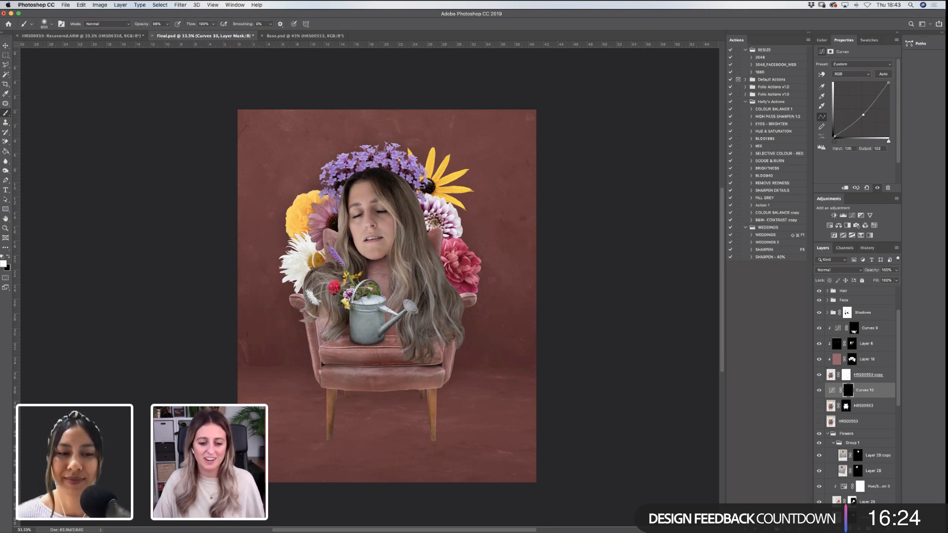
key(bracketleft)
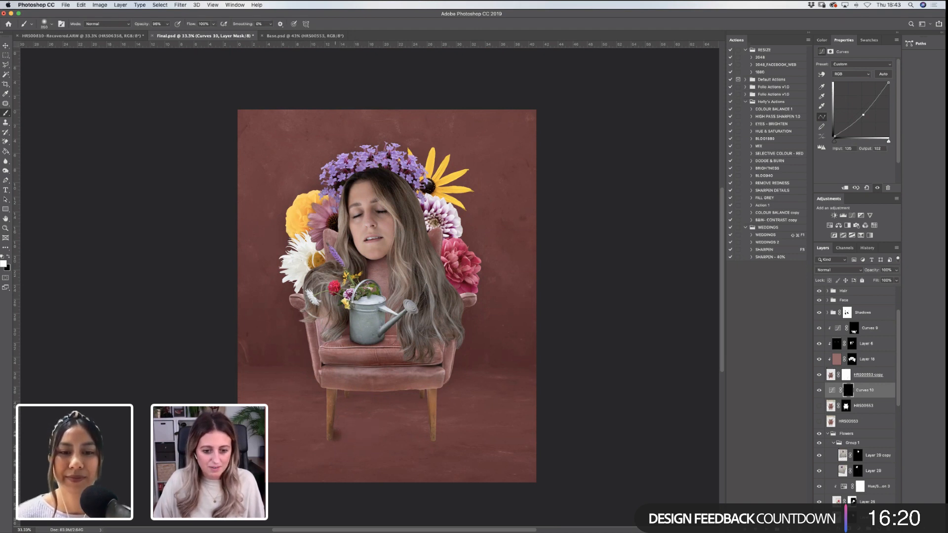
key(super+z)
key(bracketright)
key(bracketright)
key(bracketright)
key(bracketright)
click(355, 413)
click(341, 426)
mouse_move(340, 423)
mouse_down()
mouse_move(411, 412)
mouse_move(424, 424)
mouse_up()
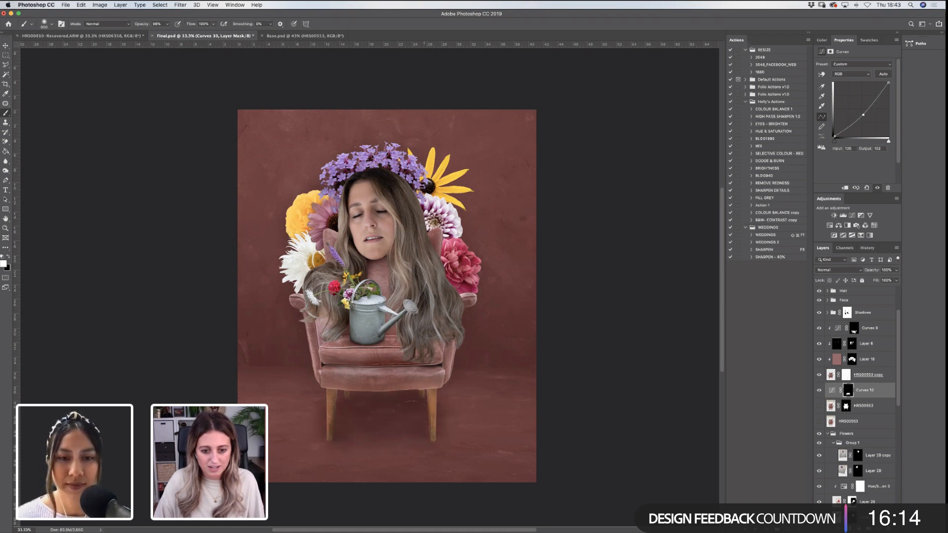
Widen the floor shadow under the chair with a larger brush and lower its Curves layer's opacity to about 60%
key(bracketright)
key(bracketright)
key(bracketright)
key(bracketright)
mouse_move(345, 415)
mouse_down()
mouse_move(428, 418)
mouse_move(376, 419)
mouse_up()
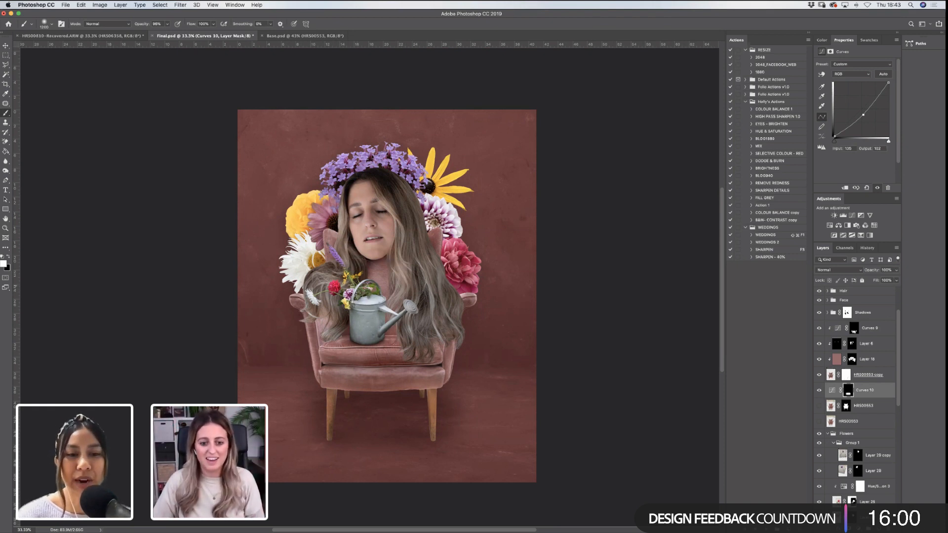
click(897, 270)
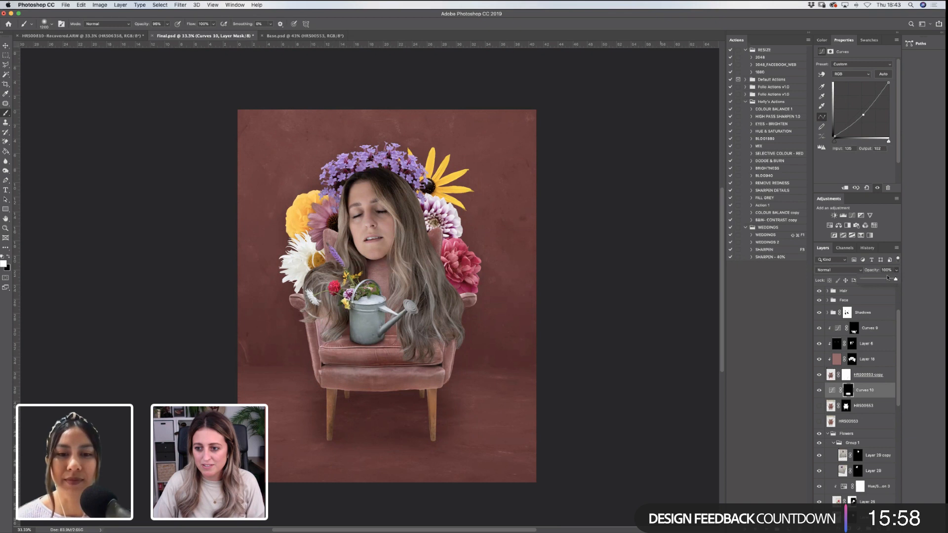
drag(888, 278, 884, 282)
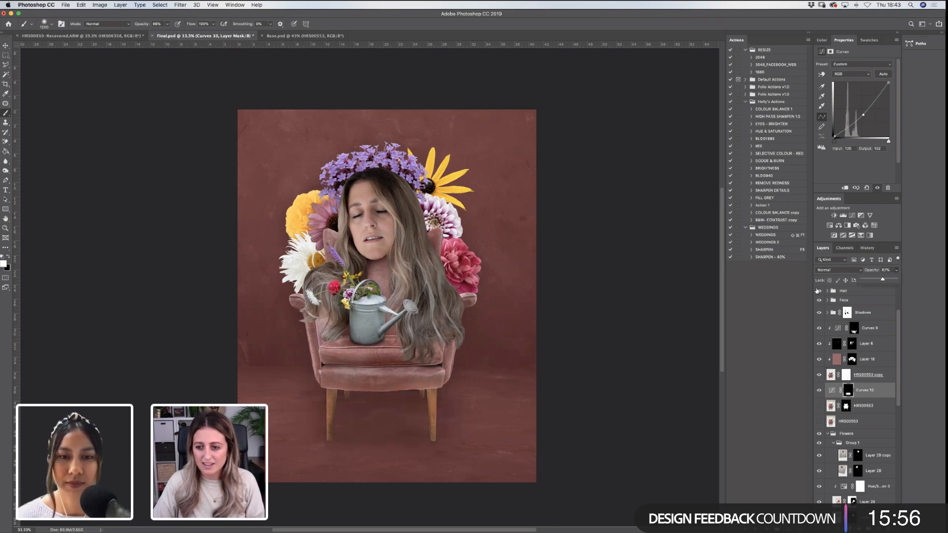
Soften the floor-shadow mask with a Gaussian Blur of about 59 pixels and lower the layer's opacity to 41%
click(179, 5)
mouse_move(257, 93)
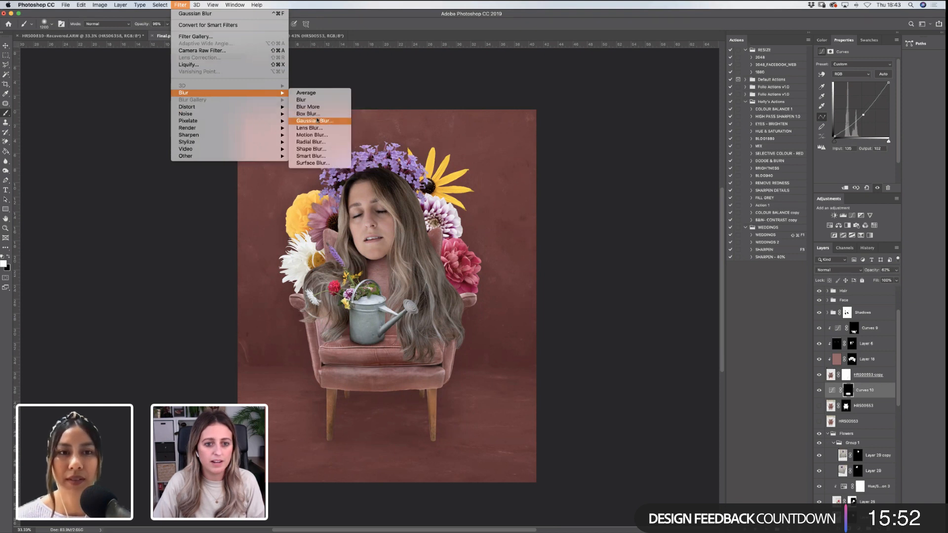
click(314, 121)
drag(734, 173, 740, 175)
click(750, 173)
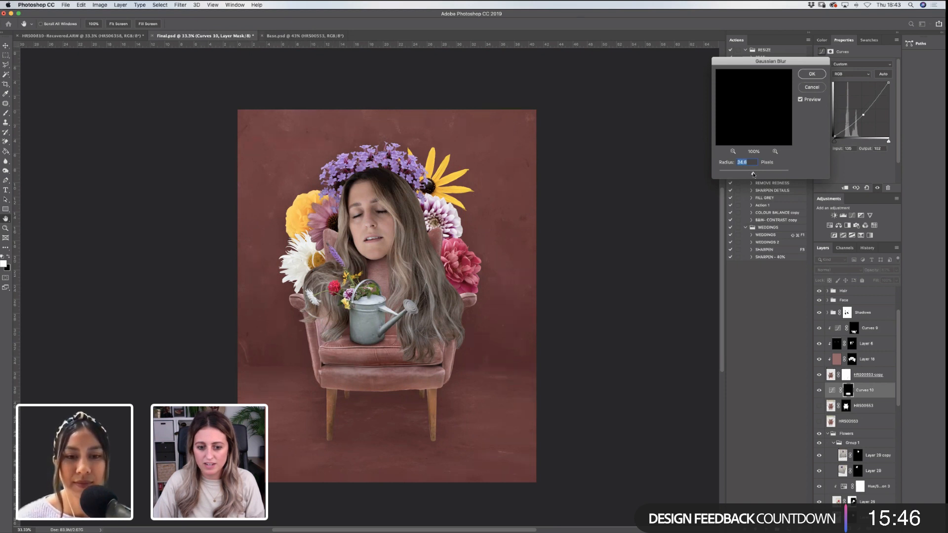
click(752, 173)
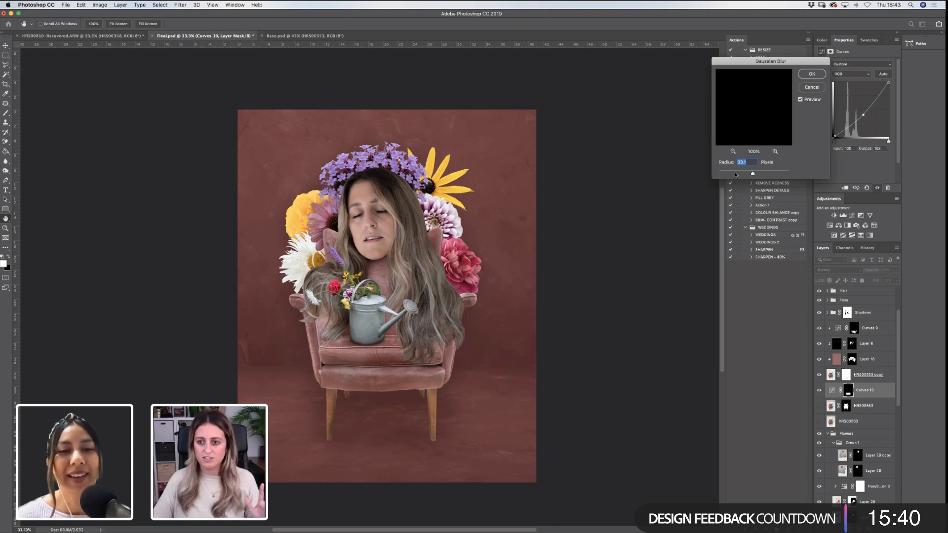
click(744, 174)
click(763, 174)
drag(765, 174, 758, 173)
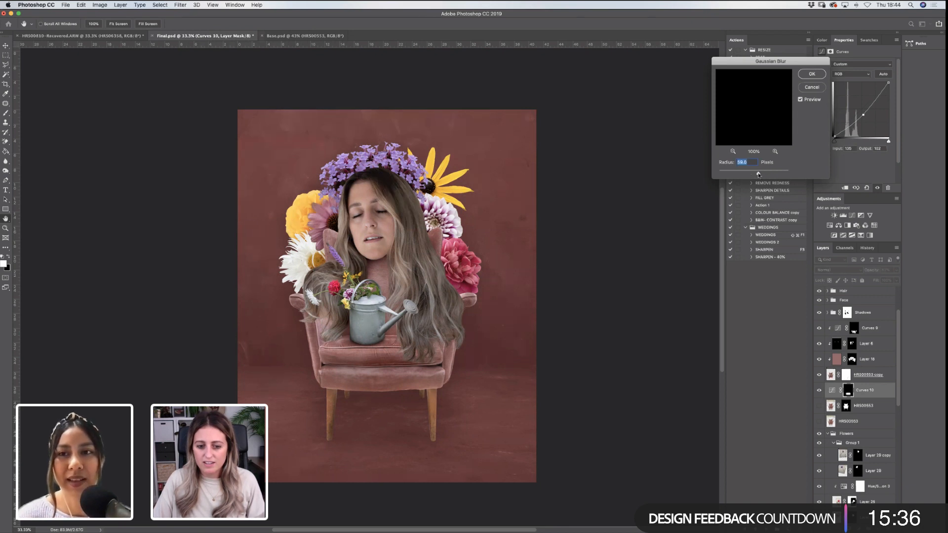
click(817, 73)
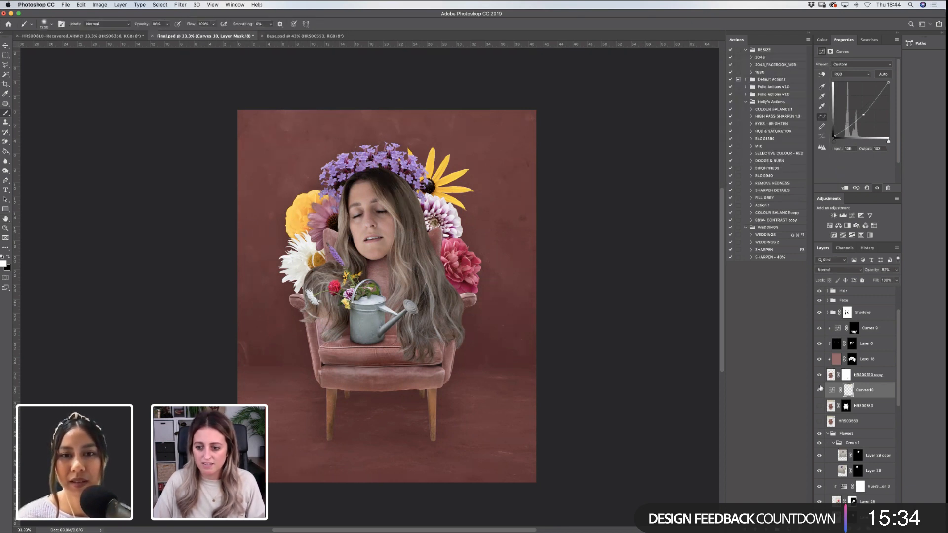
click(896, 271)
drag(877, 280, 877, 281)
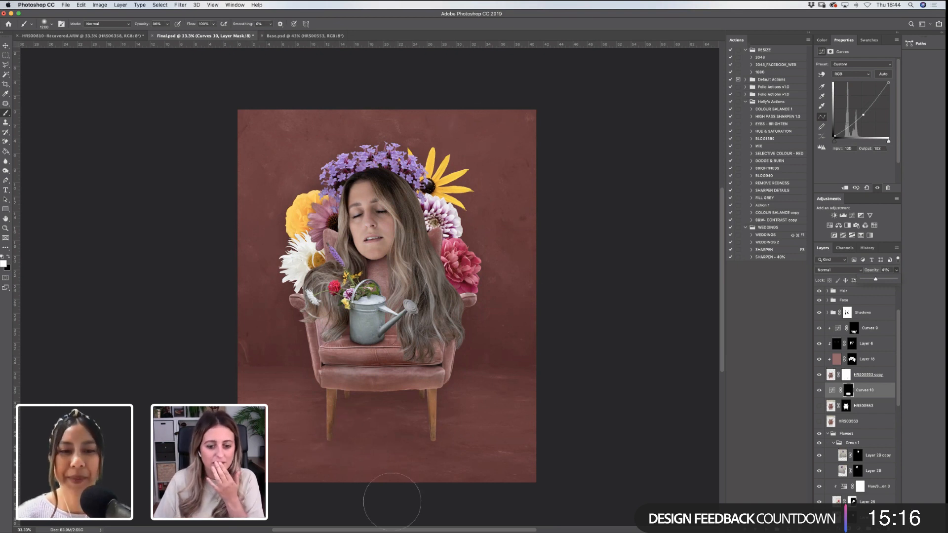
Switch to Adobe Bridge and preview the chair photo HRS00553.ARW and the 3:4 image Sketch.jpg in the Live folder
click(404, 516)
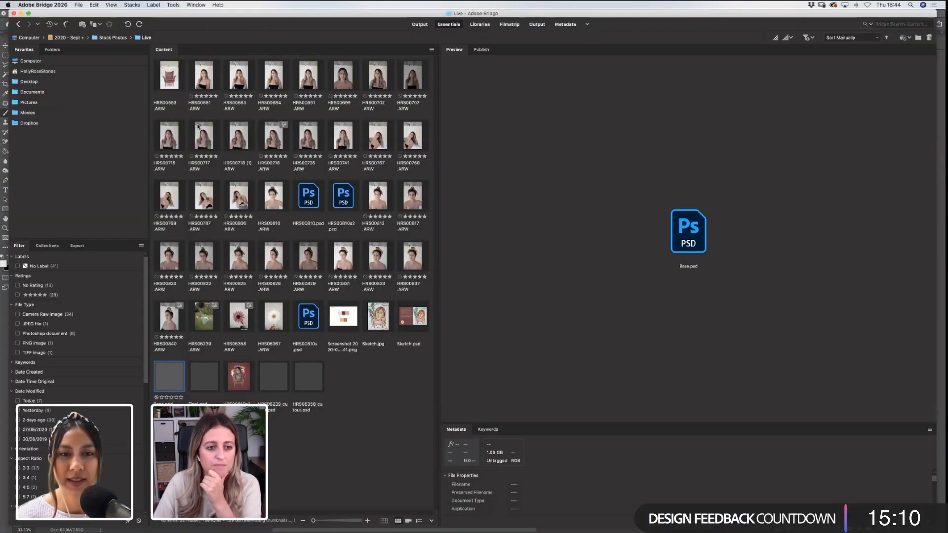
click(178, 86)
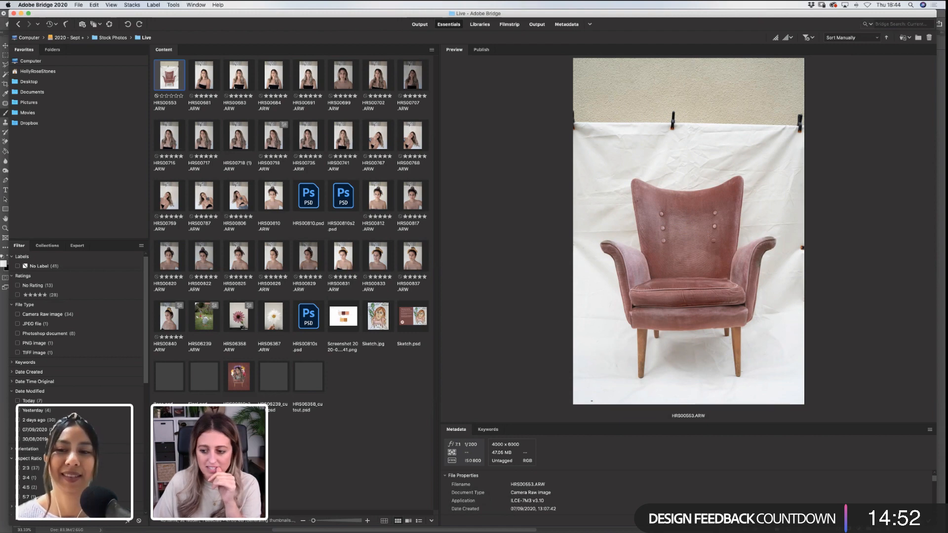
drag(9, 478, 447, 477)
click(455, 478)
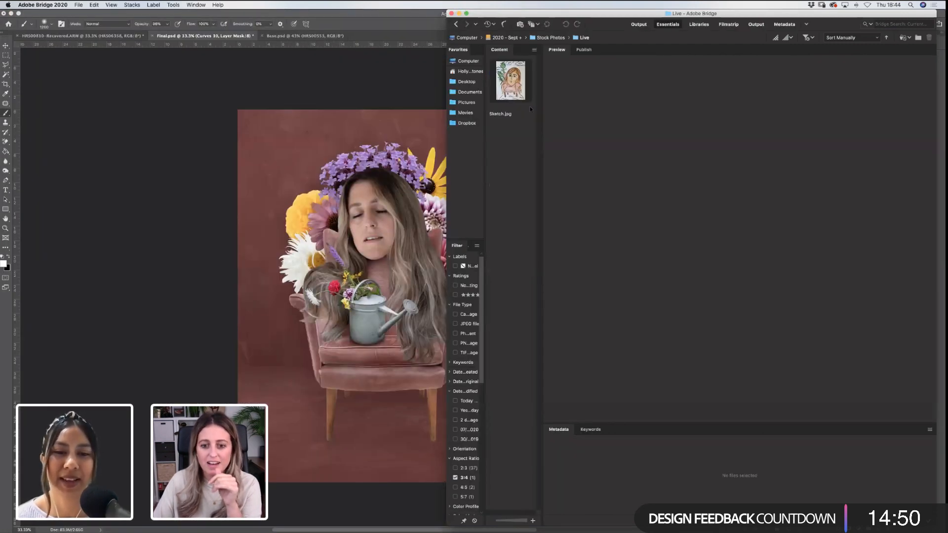
click(512, 87)
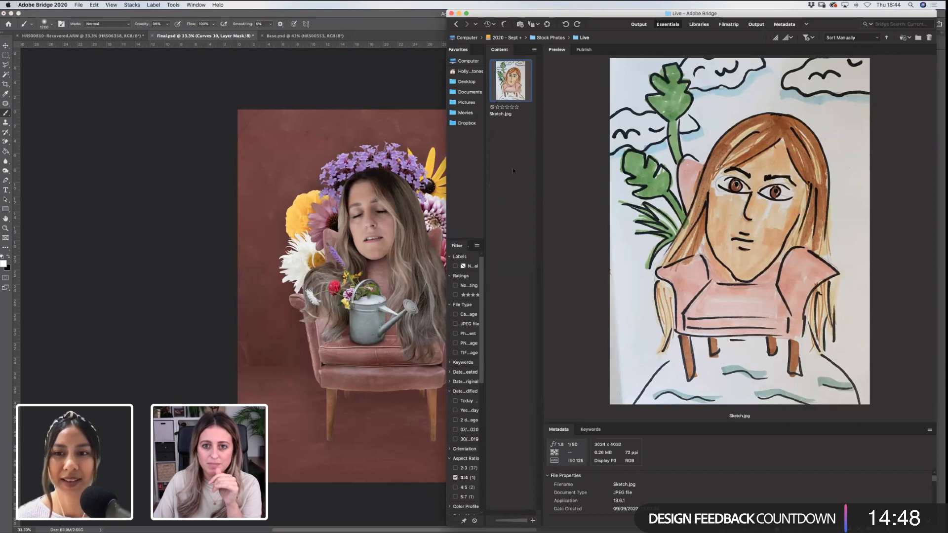
drag(526, 51, 437, 50)
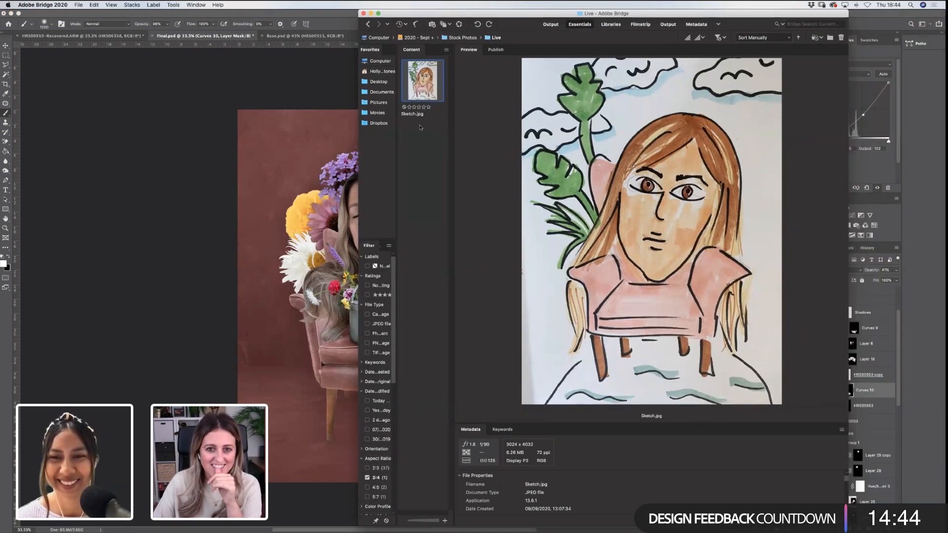
Widen the Bridge window and reopen the Live folder from Stock Photos to browse all of its images
drag(358, 63, 218, 63)
click(322, 38)
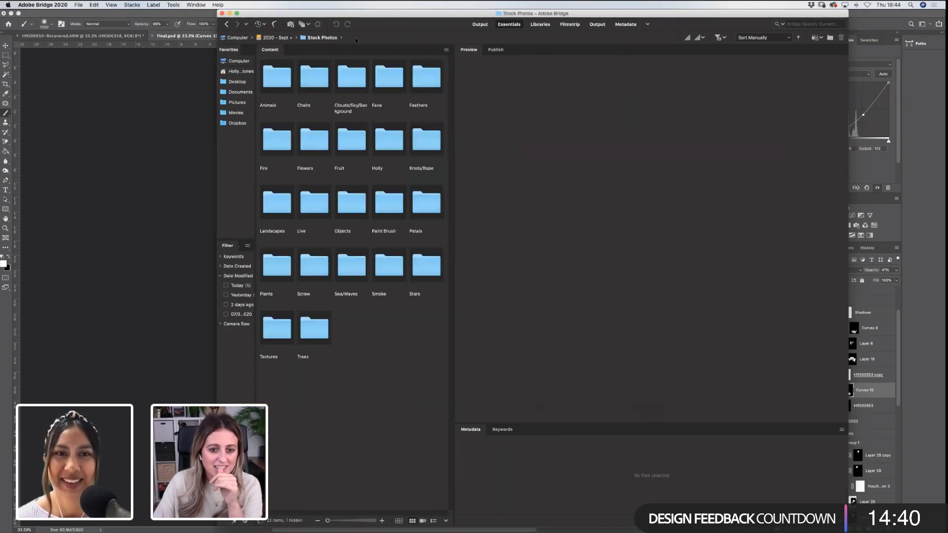
double_click(317, 213)
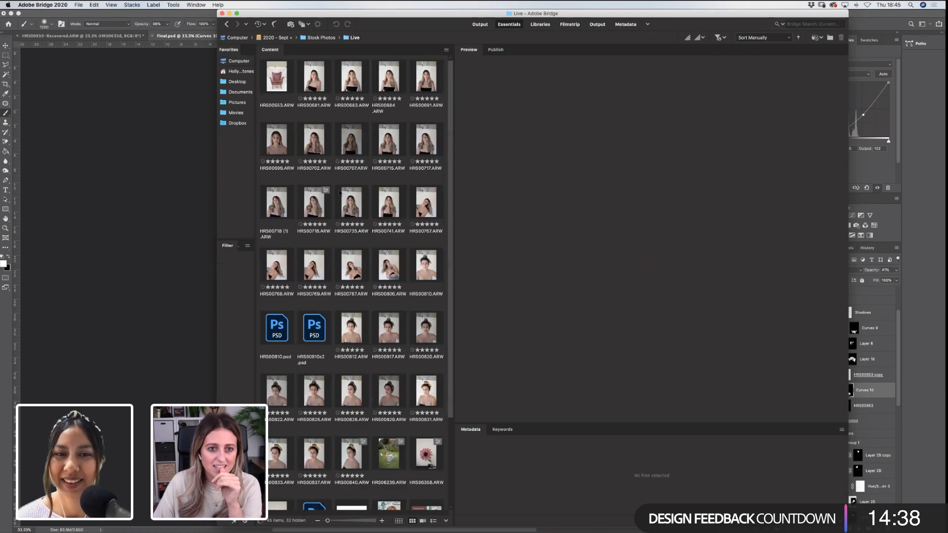
drag(280, 14, 346, 14)
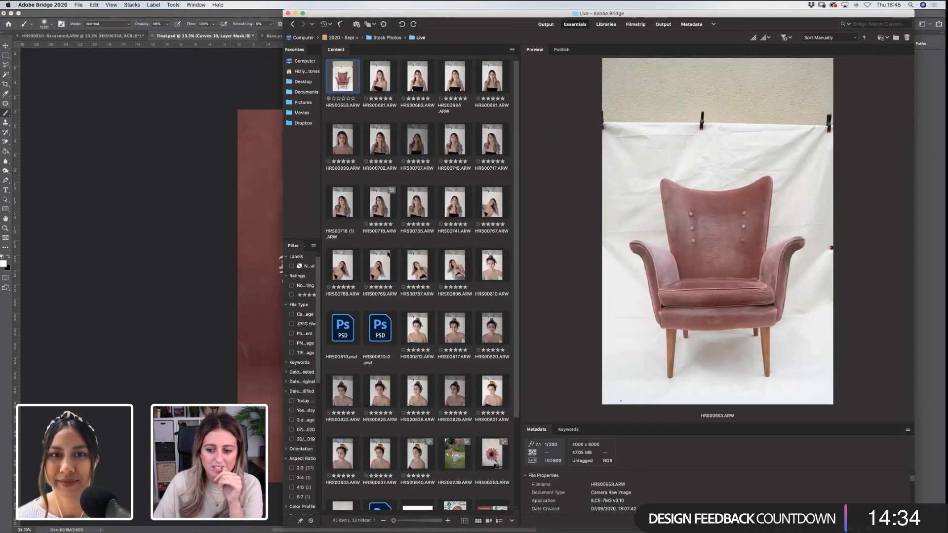
Shrink the Bridge window and narrow the Photoshop window so the original chair photo sits beside the Final.psd composite
drag(914, 526, 657, 382)
drag(552, 14, 845, 16)
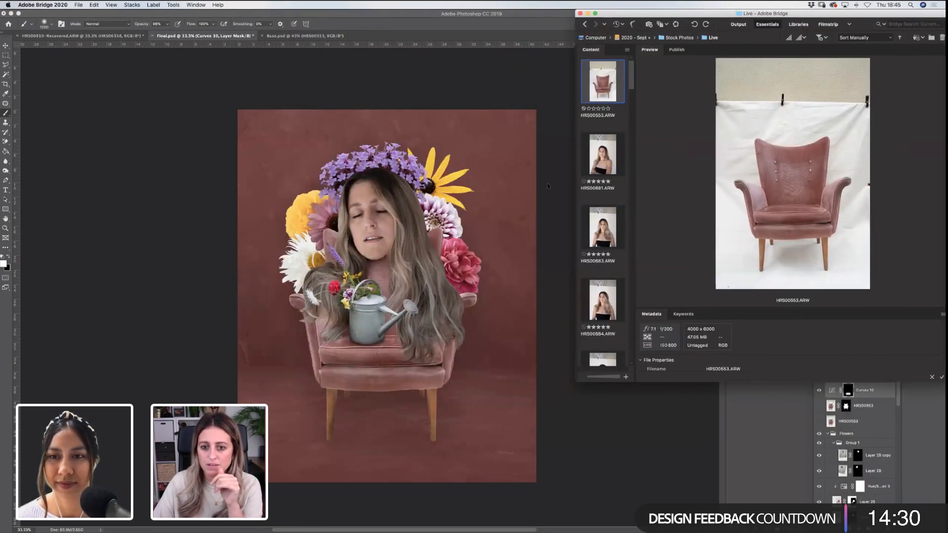
click(514, 197)
mouse_move(405, 532)
drag(945, 532, 669, 523)
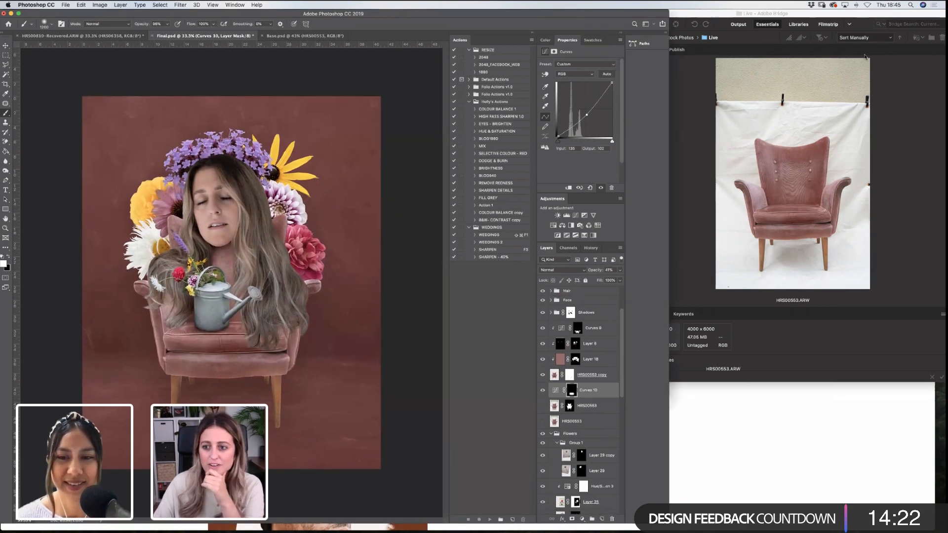
Examine the chair photo HRS00553.ARW with the Bridge loupe, reposition the window beside the composite, and return to Photoshop
click(791, 179)
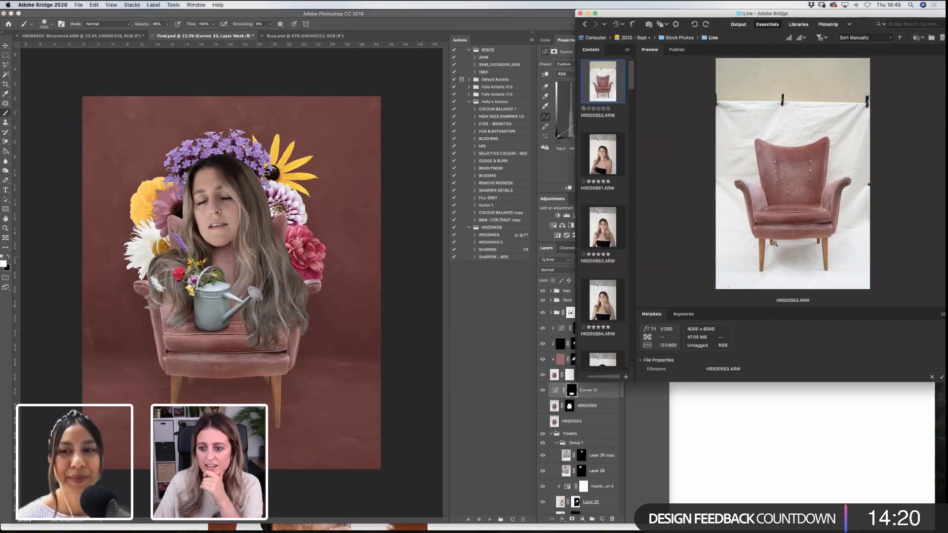
click(756, 265)
click(722, 151)
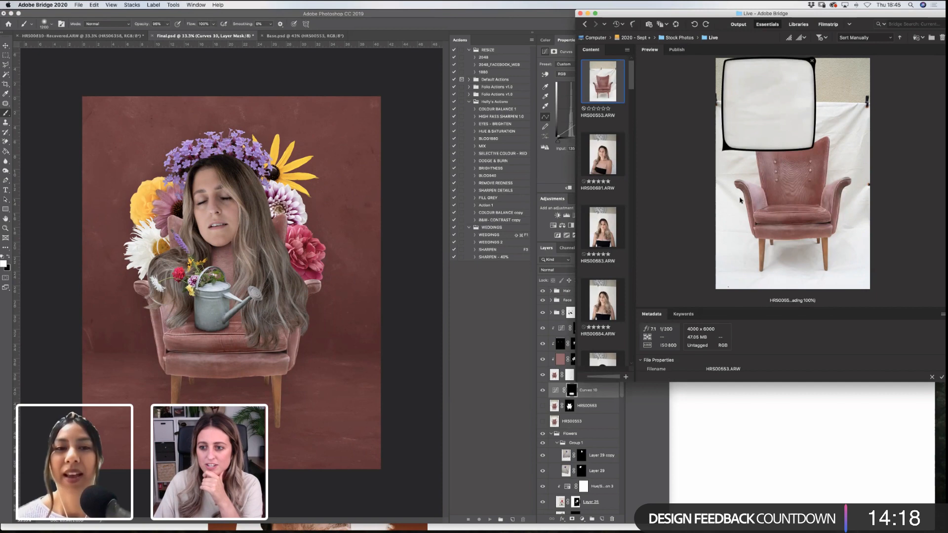
click(812, 62)
drag(873, 16, 862, 113)
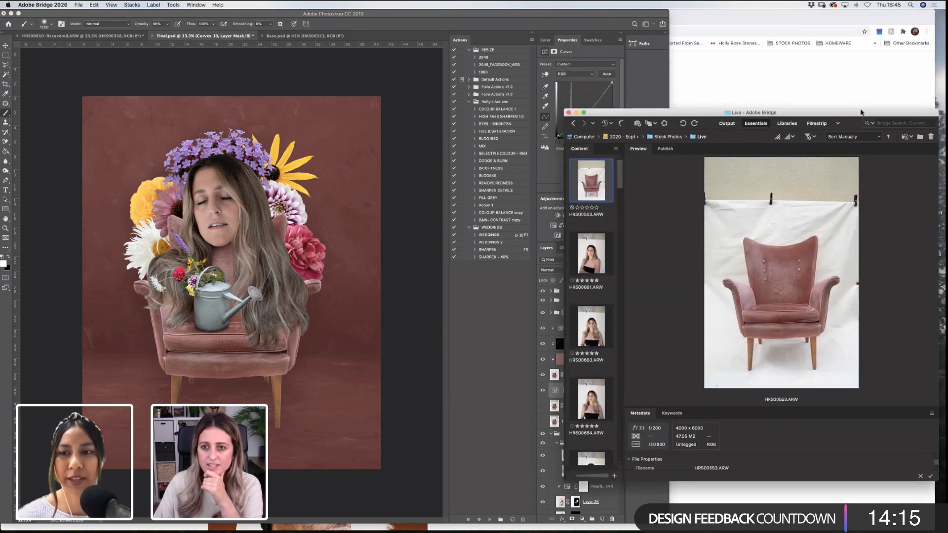
click(314, 293)
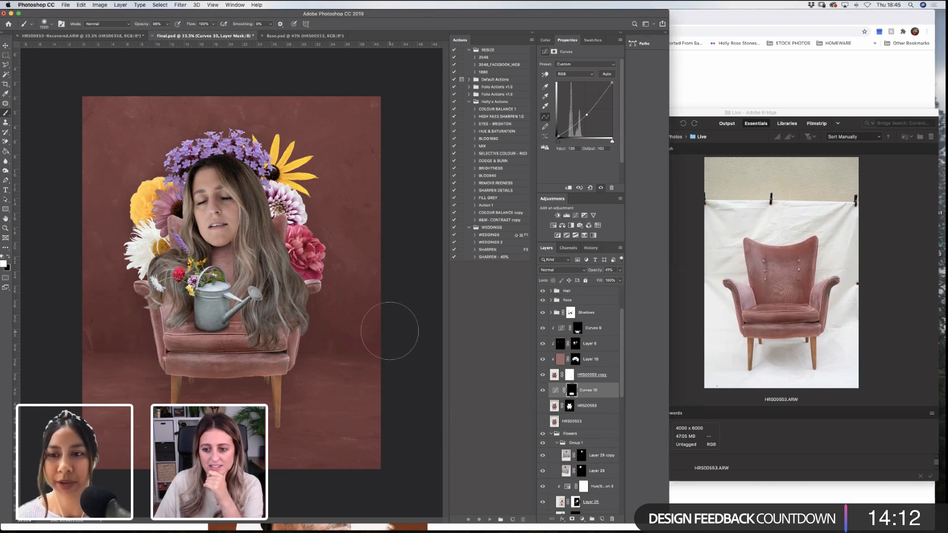
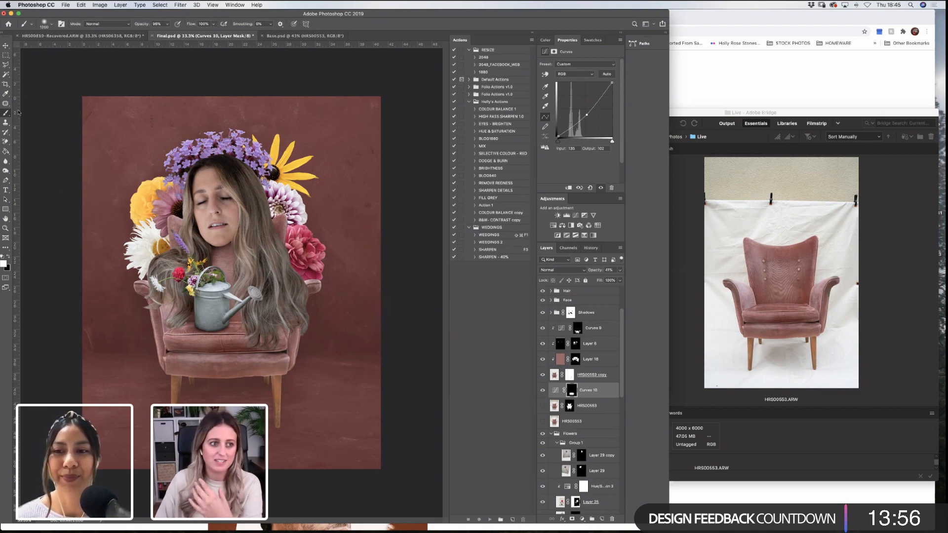
Add a new empty layer above Curves 10 and set up a smaller brush with black as the foreground colour
click(602, 519)
key(bracketleft)
key(bracketleft)
key(bracketleft)
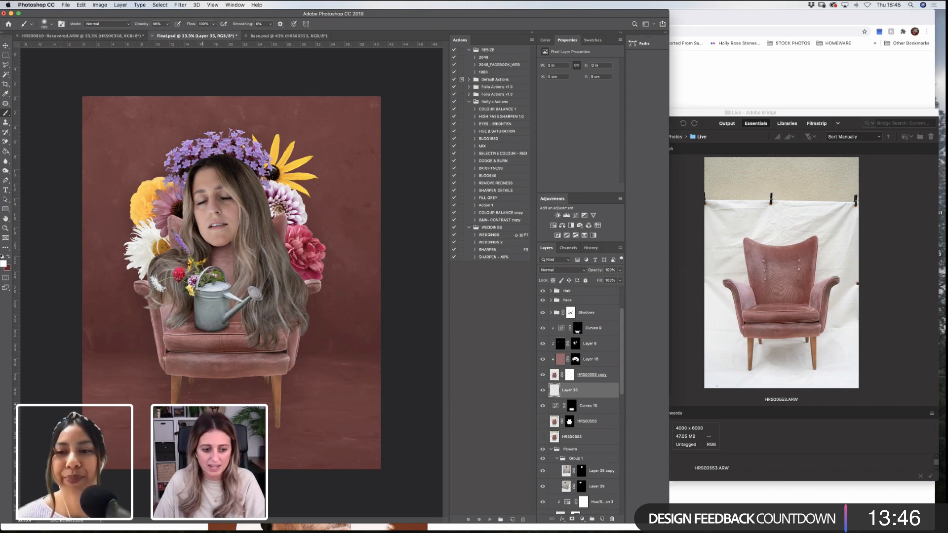
click(186, 431)
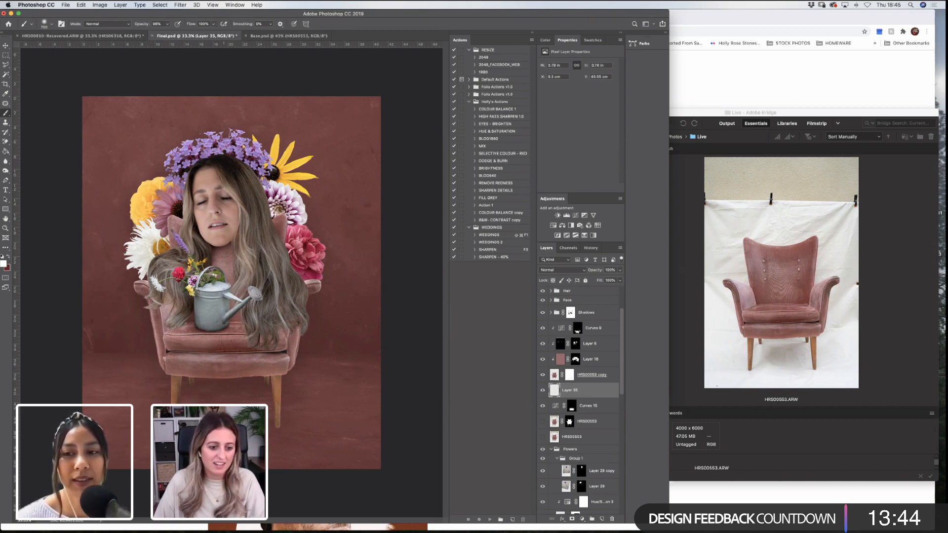
key(super+z)
key(bracketright)
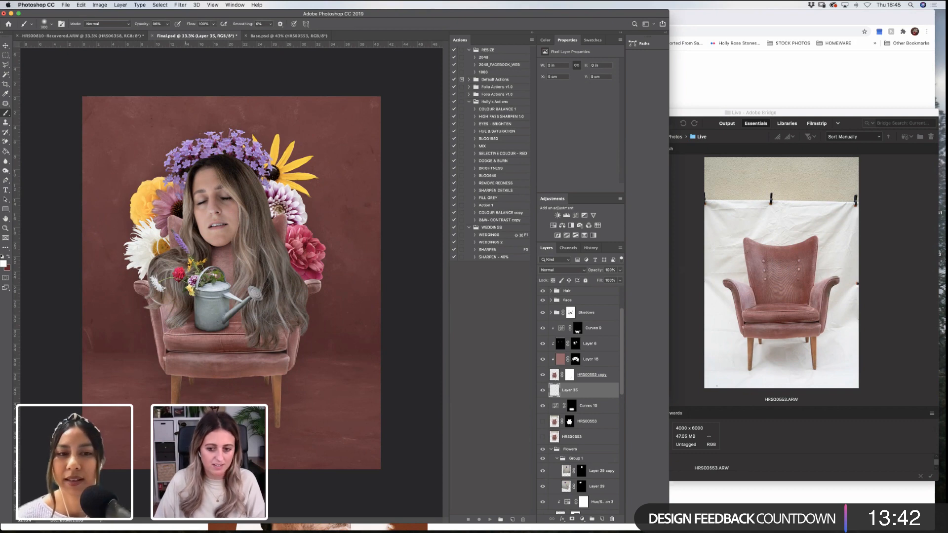
key(bracketleft)
key(bracketleft)
key(bracketleft)
click(3, 259)
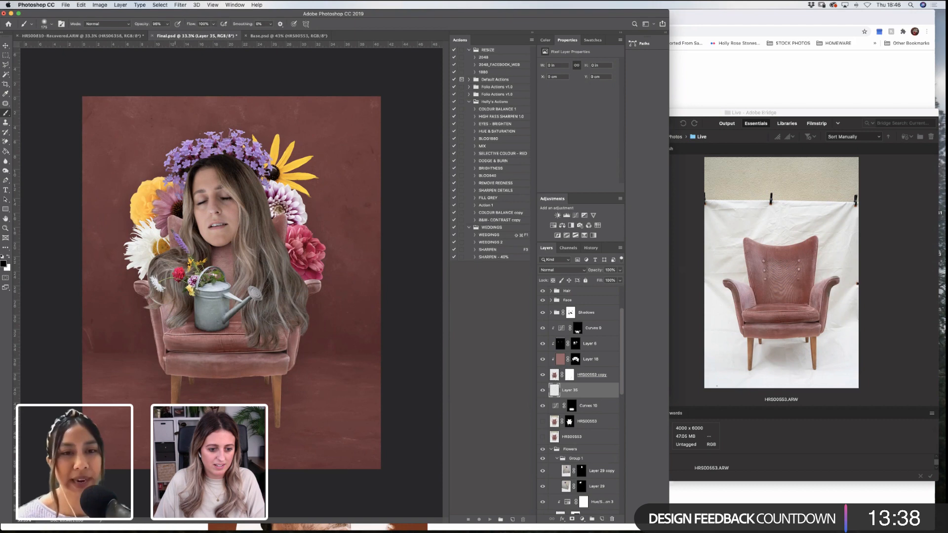
Paint short black contact shadows at the feet of all four chair legs and lower the layer's opacity to about 39%
drag(183, 428, 194, 424)
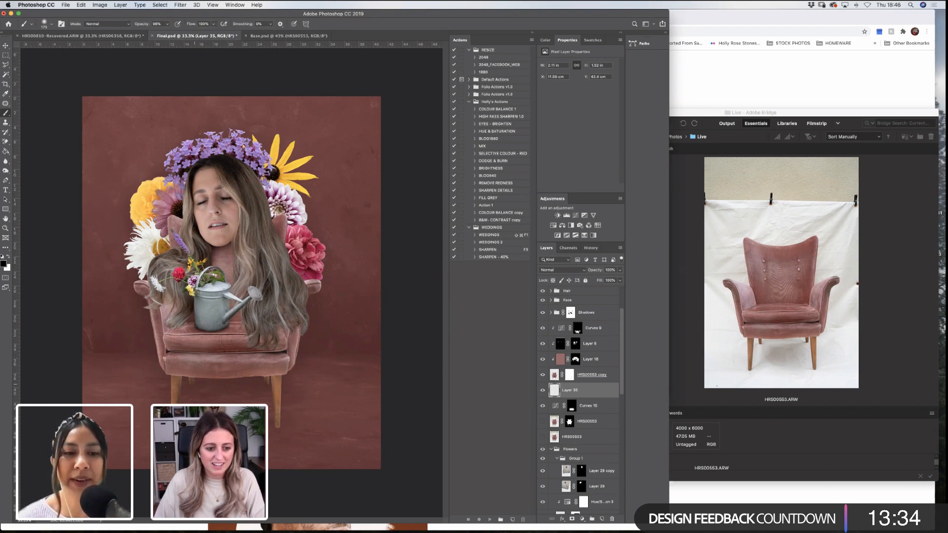
drag(196, 384, 206, 381)
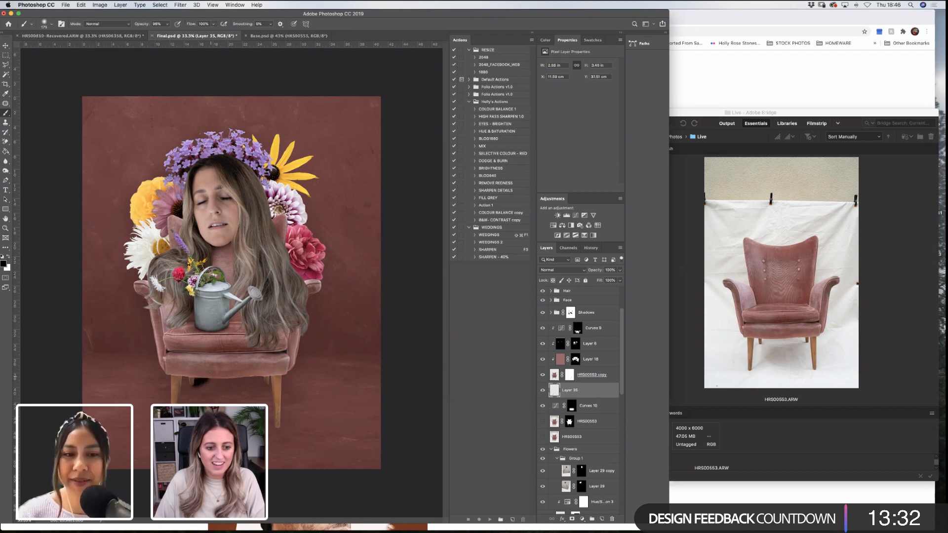
drag(270, 382, 274, 381)
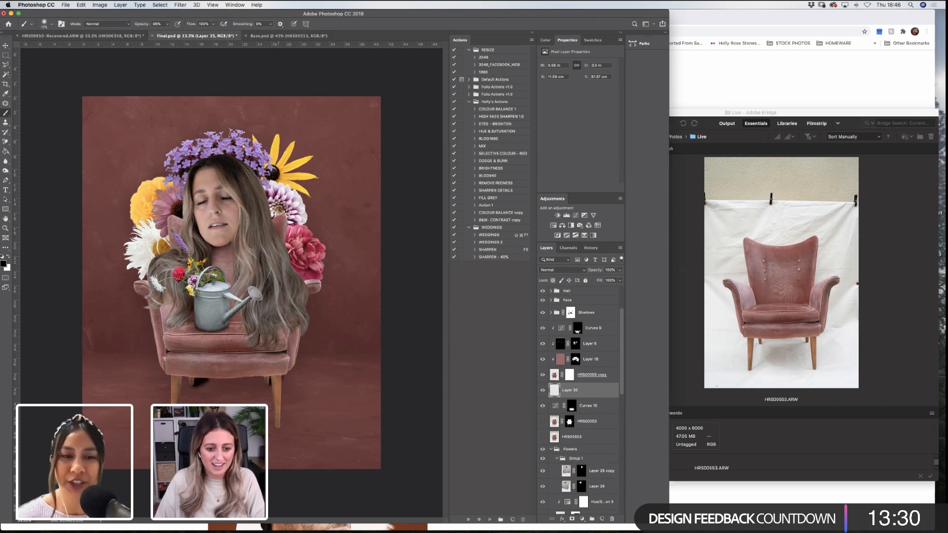
drag(283, 424, 297, 414)
key(bracketright)
drag(282, 427, 289, 423)
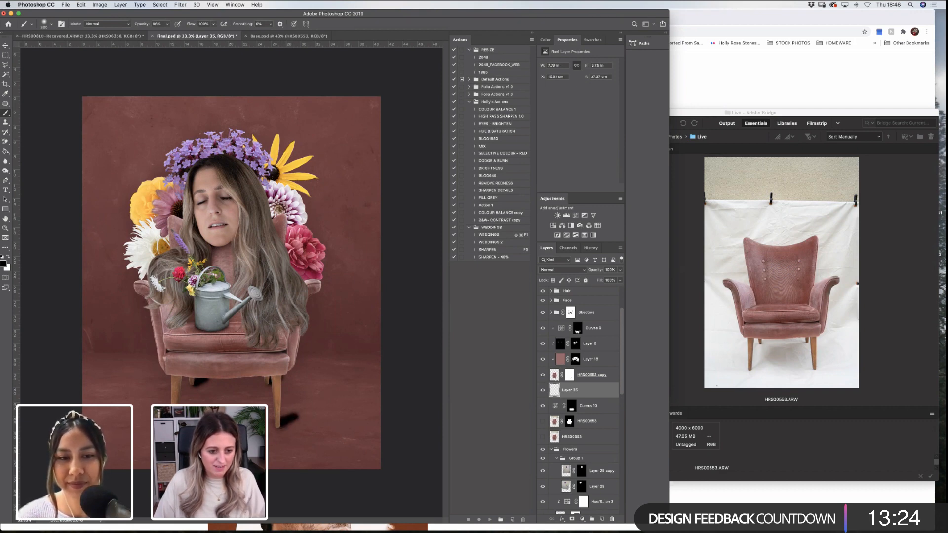
click(267, 382)
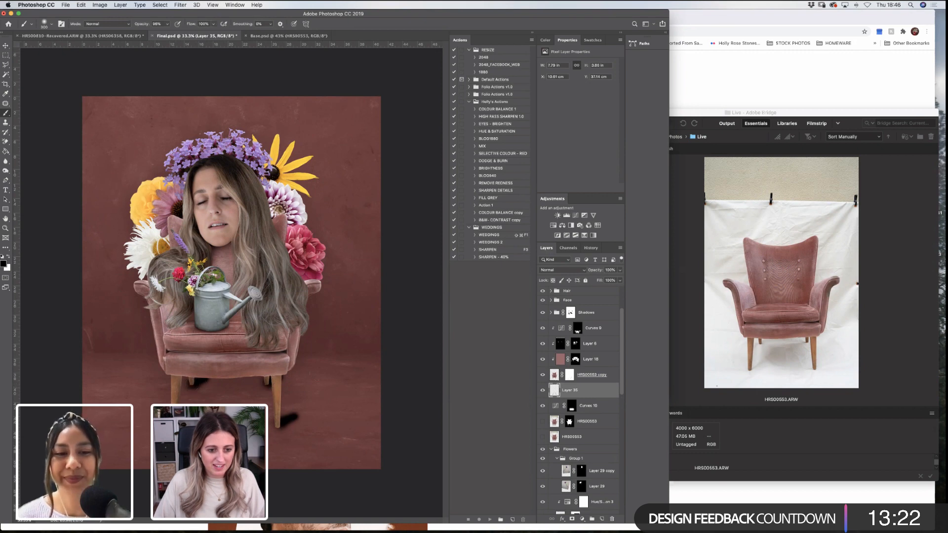
click(620, 270)
drag(620, 279, 595, 281)
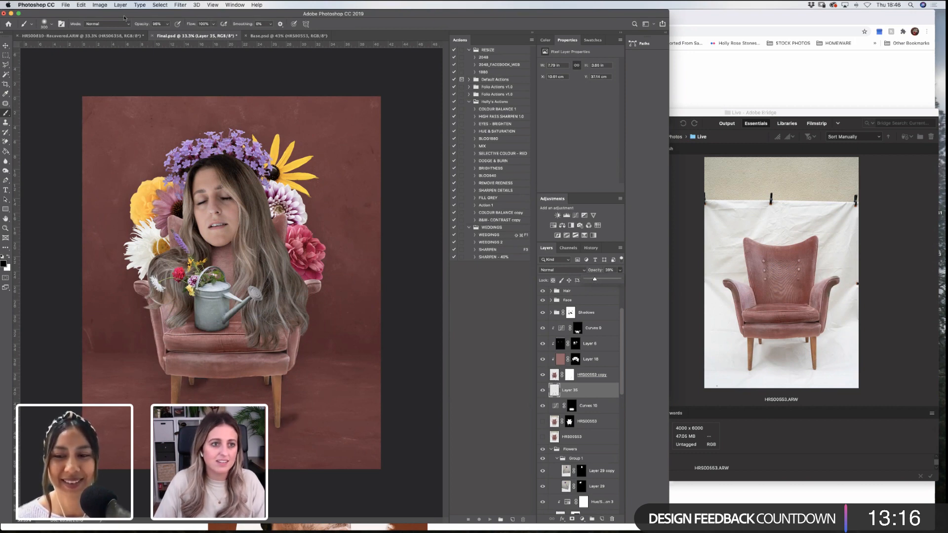
Soften the leg-shadow layer with a Gaussian Blur of about 59 pixels, bringing Bridge's chair photo back into view for reference
key(super+Tab)
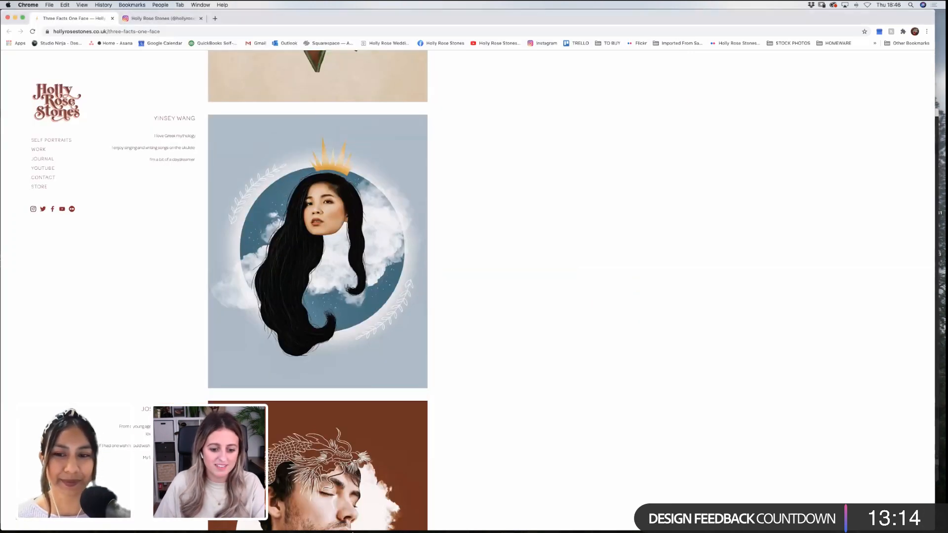
click(359, 518)
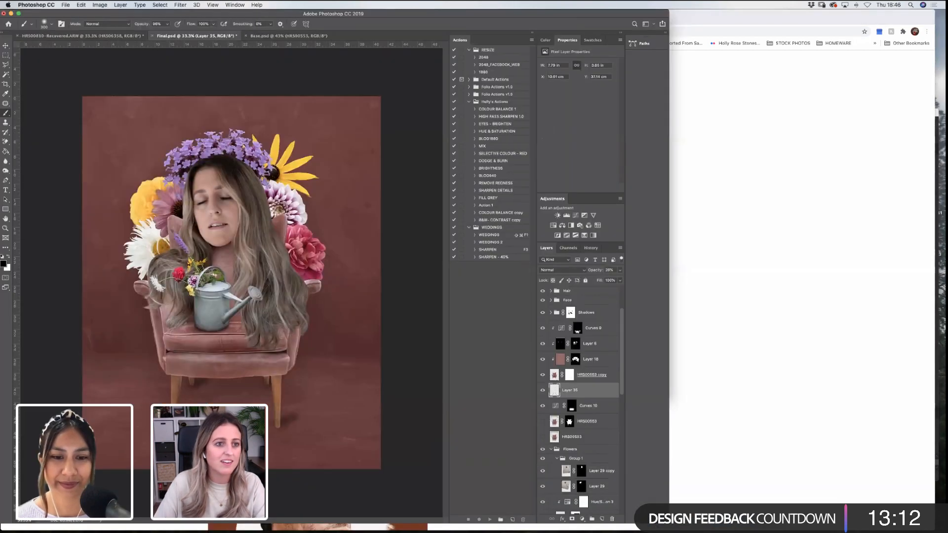
click(180, 4)
mouse_move(232, 93)
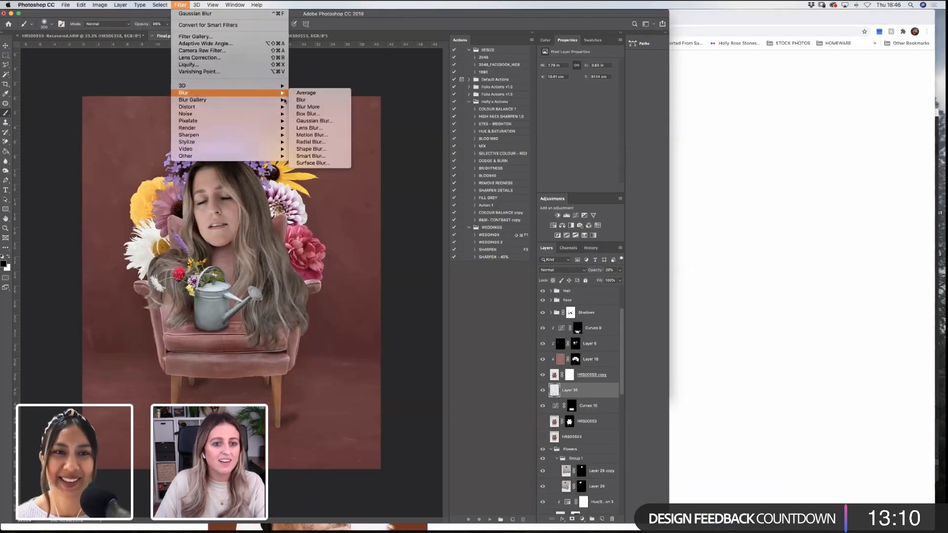
click(310, 123)
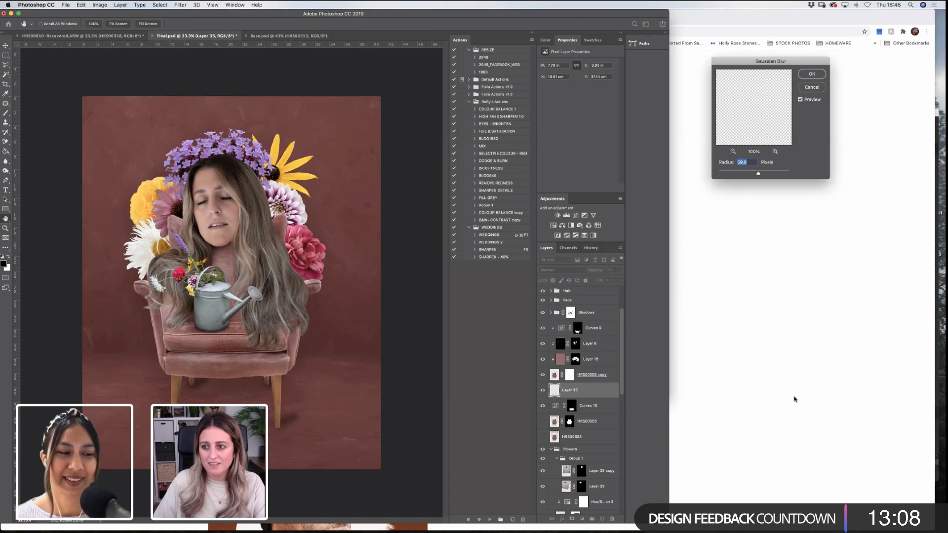
click(936, 114)
click(418, 339)
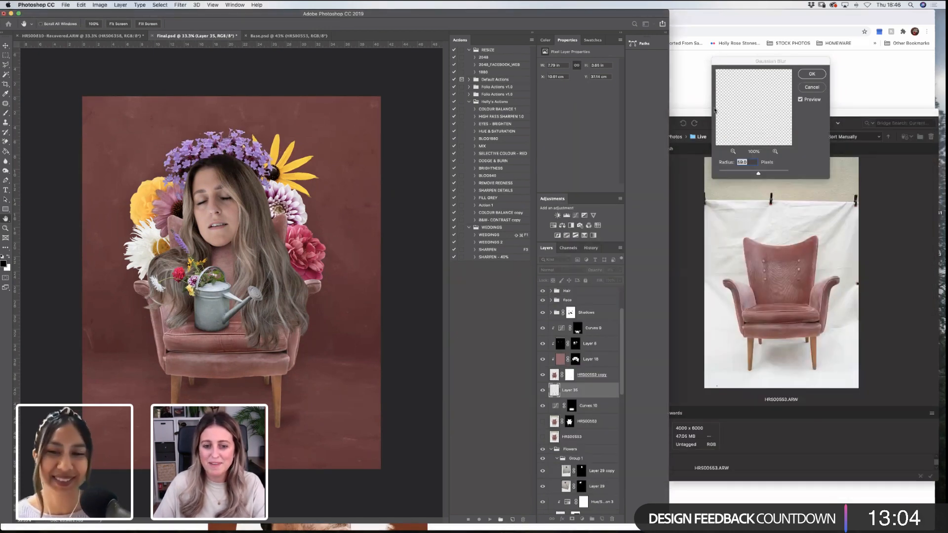
drag(758, 173, 755, 176)
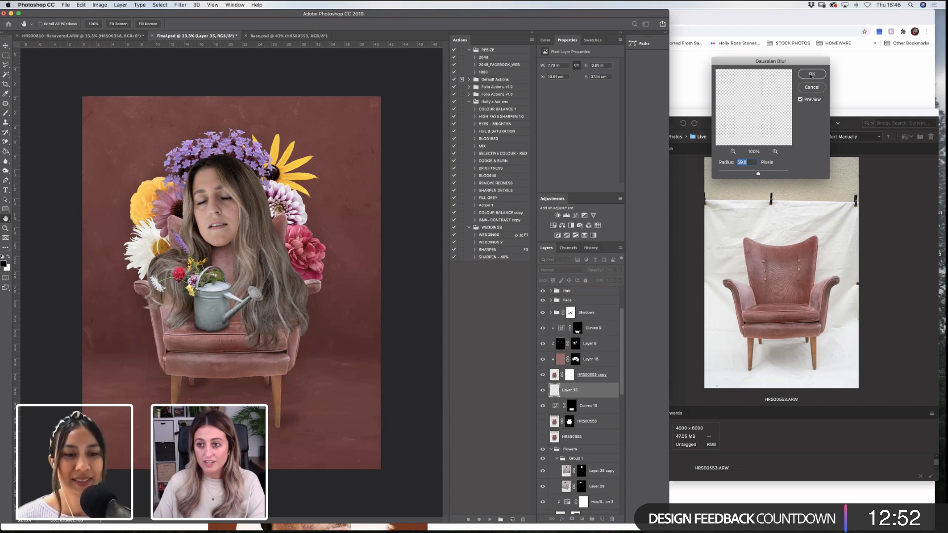
key(Return)
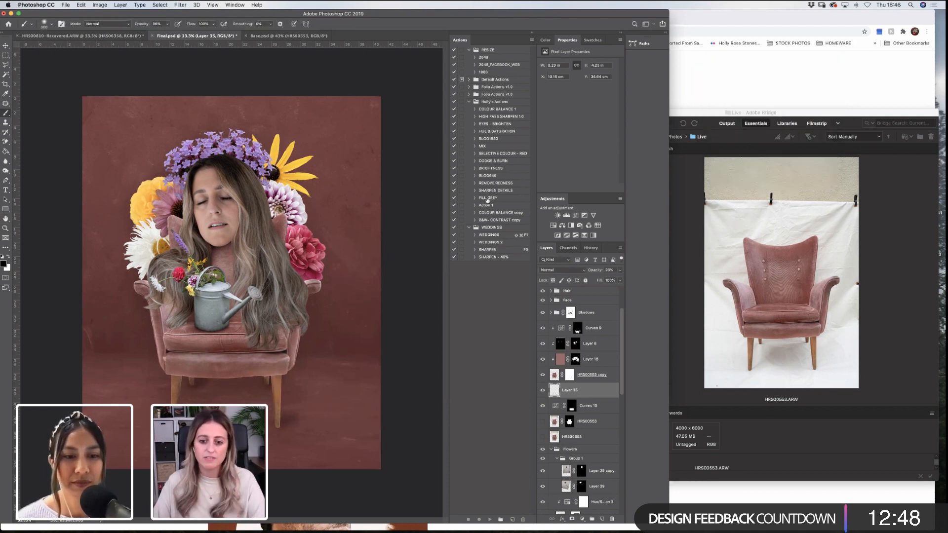
Select the Layer 29 copy flower layer in Group 1, check its effect by toggling visibility, and widen the application window
scroll(554, 326, up, 4)
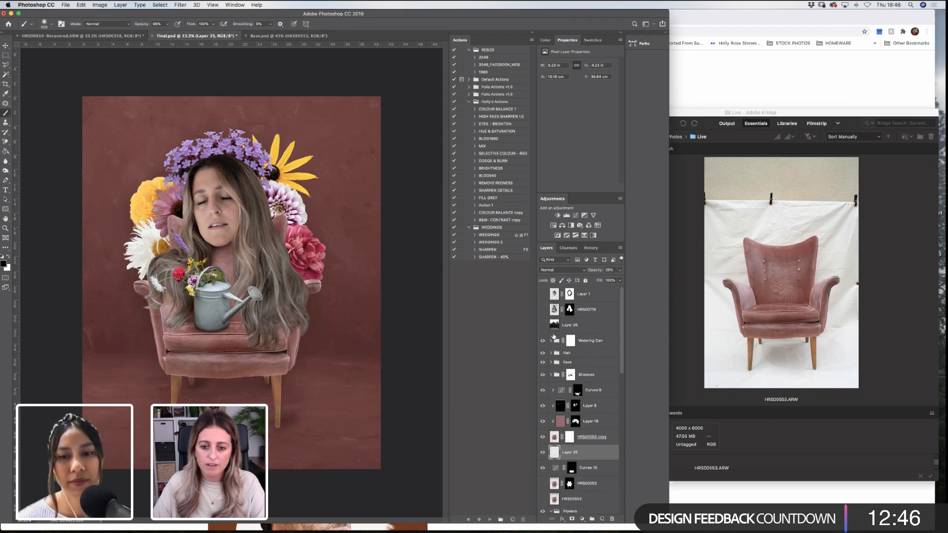
scroll(623, 321, down, 2)
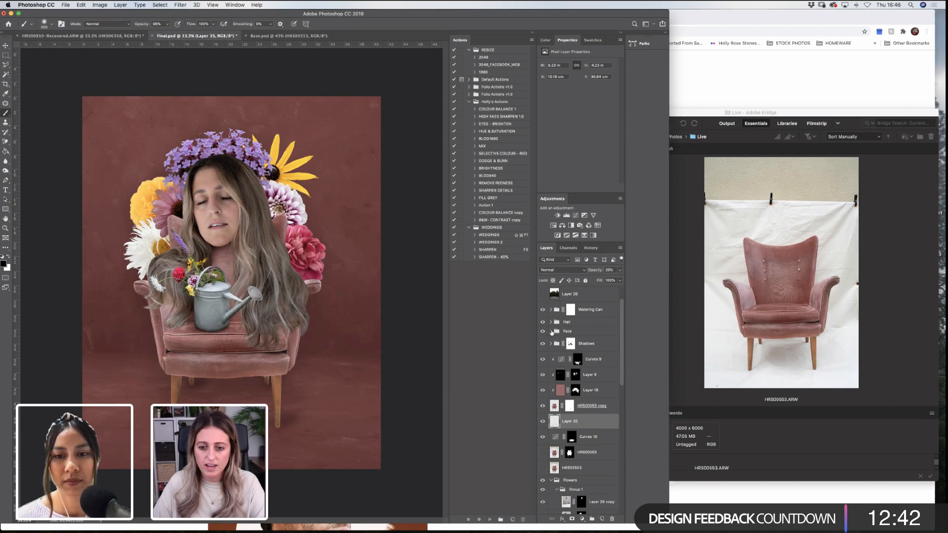
drag(620, 325, 620, 377)
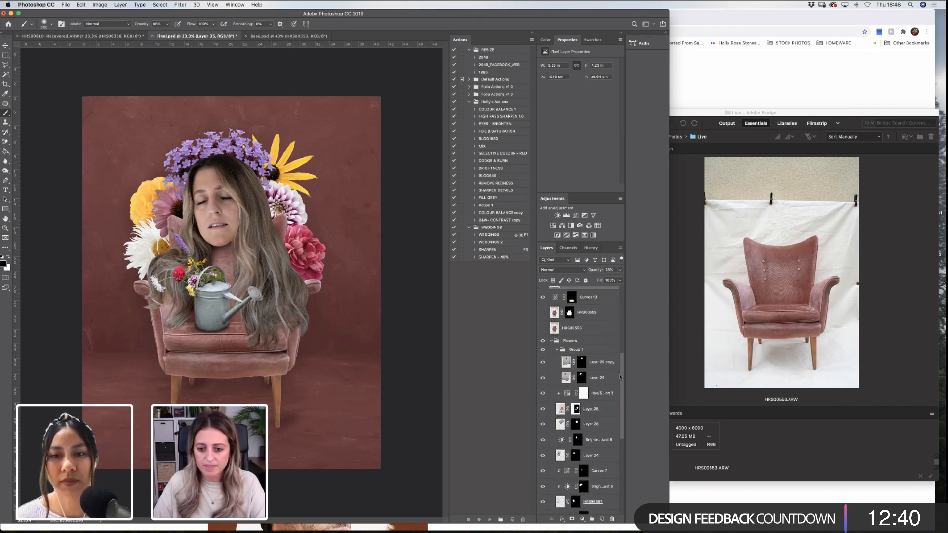
click(567, 363)
click(543, 362)
click(543, 363)
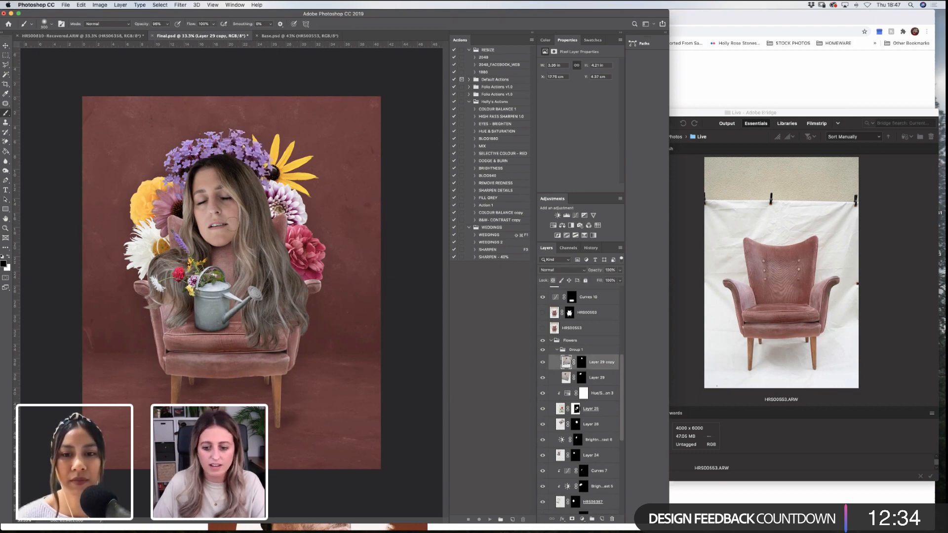
drag(669, 523, 942, 532)
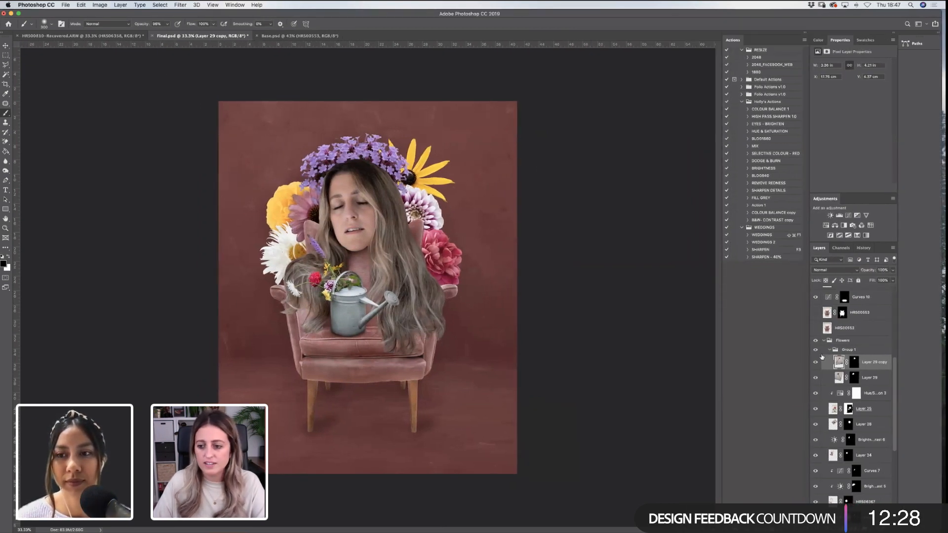
click(99, 5)
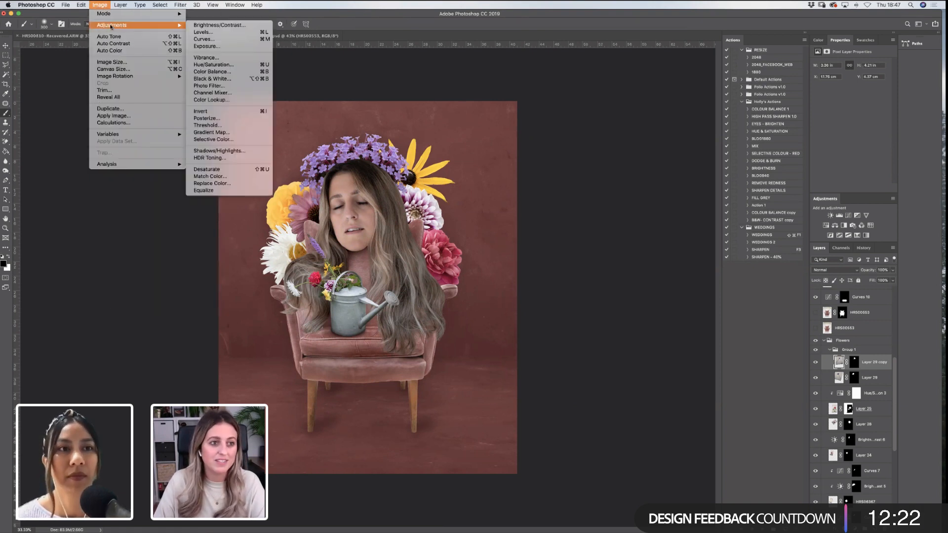
mouse_move(163, 27)
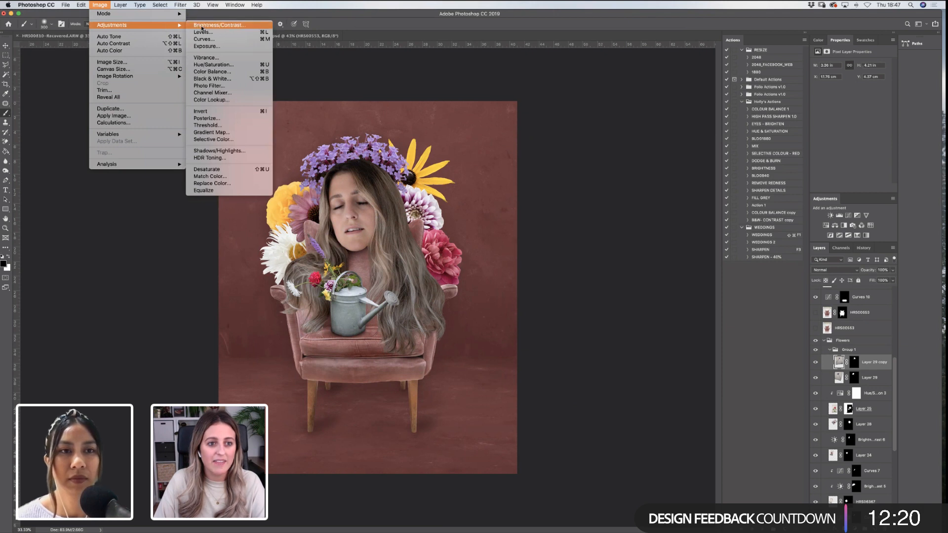
click(642, 227)
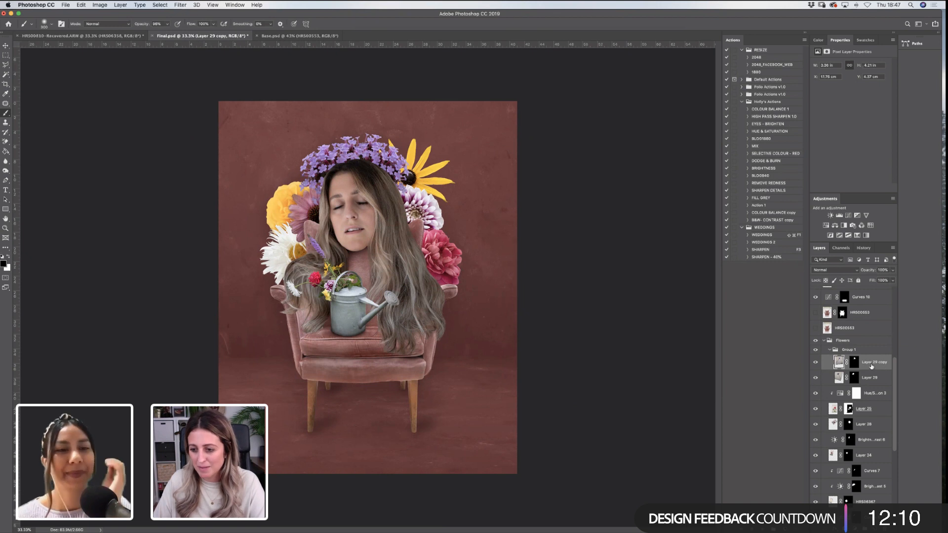
Duplicate the Layer 29 copy flower layer and strongly darken the duplicate with a Brightness/Contrast adjustment
key(super+j)
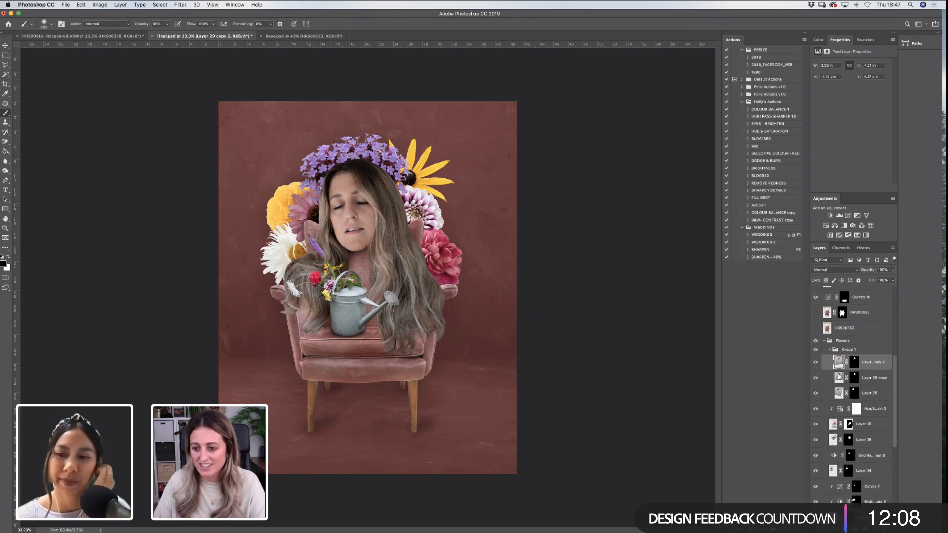
click(100, 5)
mouse_move(111, 25)
click(219, 25)
drag(686, 75, 659, 75)
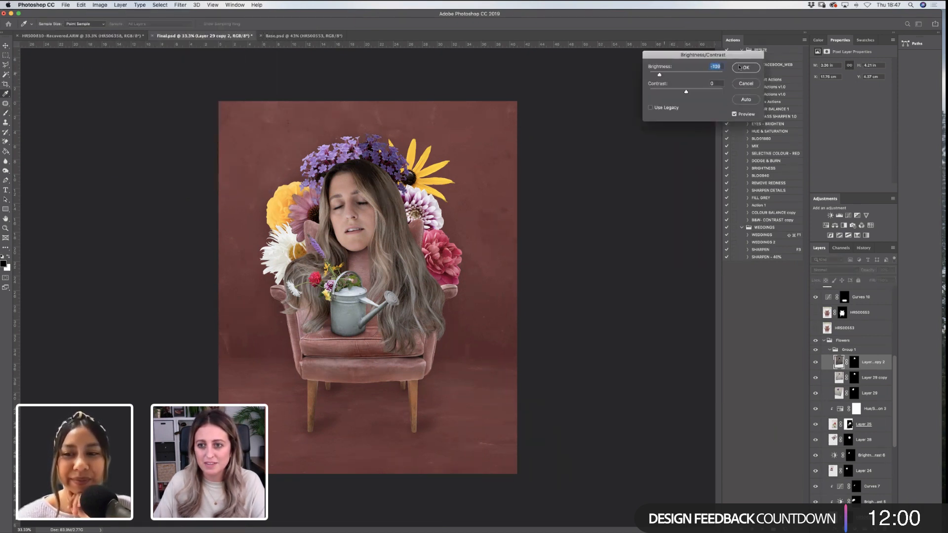
click(741, 67)
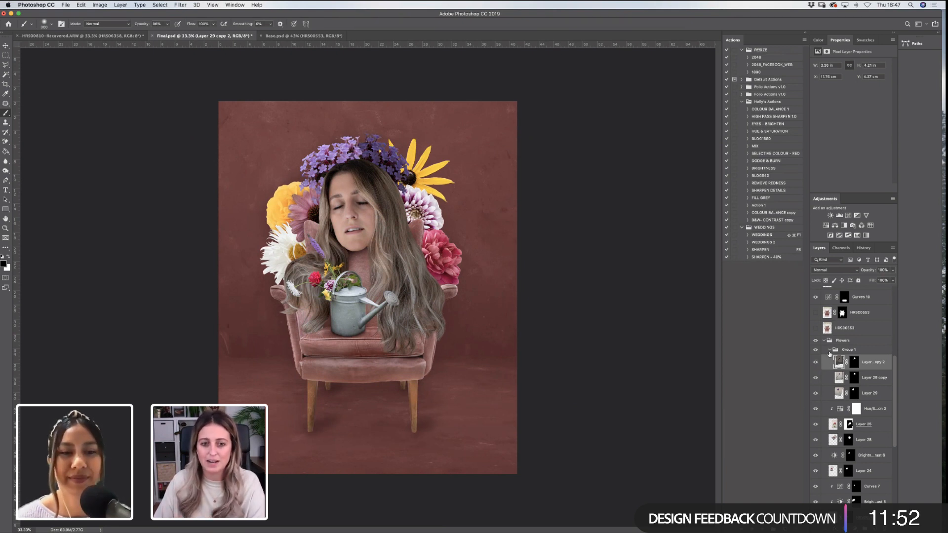
Edit the darkened duplicate's layer mask with an enlarged brush, switching the paint colour from white to black
click(854, 363)
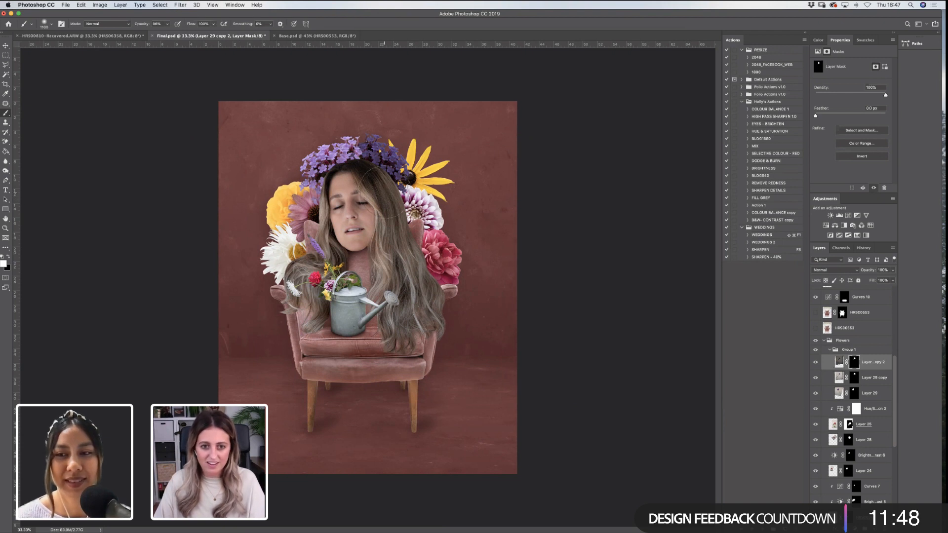
key(])
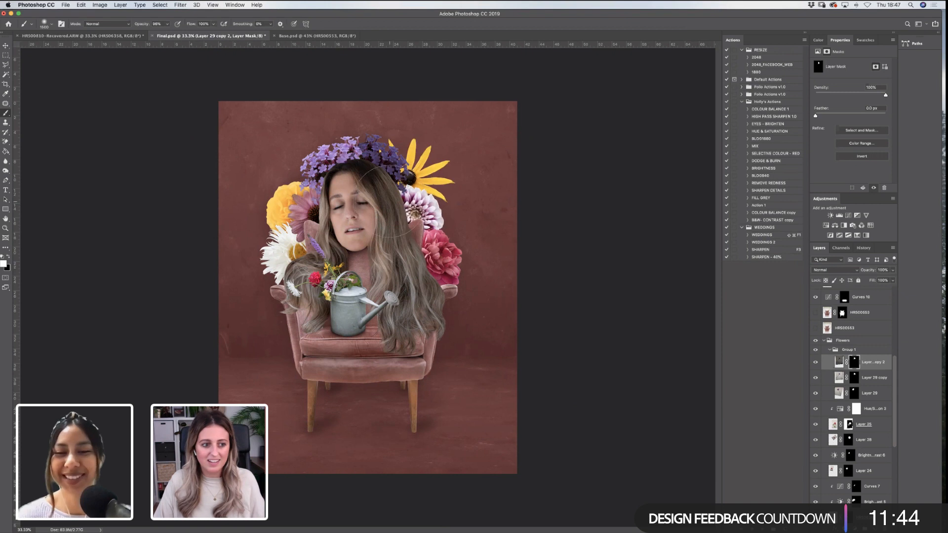
key(x)
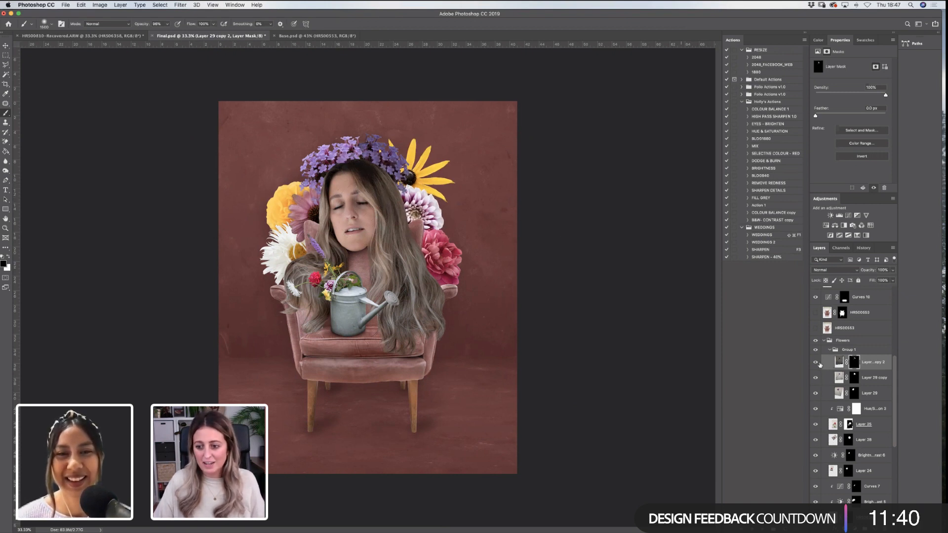
Compare the purple flowers with and without the darkened duplicate layer, and delete that duplicate
click(815, 364)
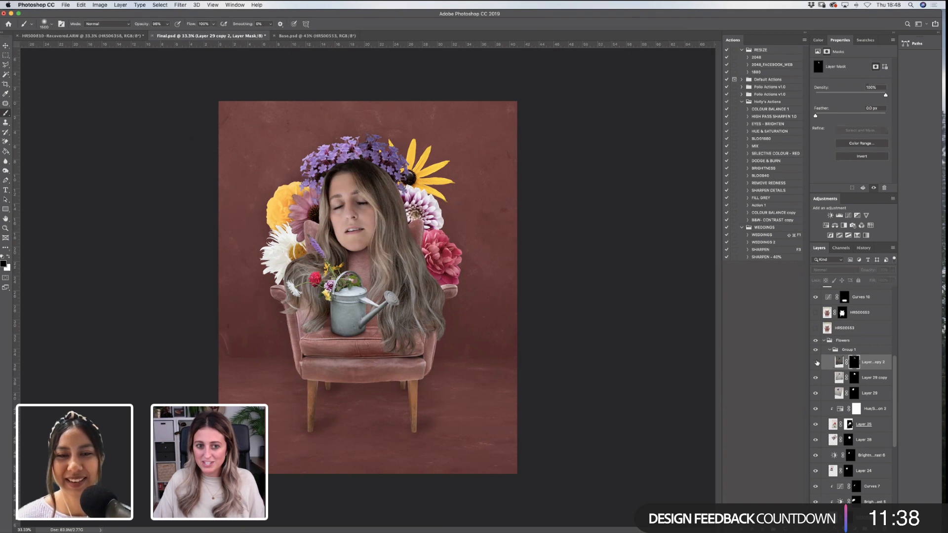
click(815, 364)
click(816, 364)
click(815, 364)
click(816, 364)
click(815, 364)
click(816, 364)
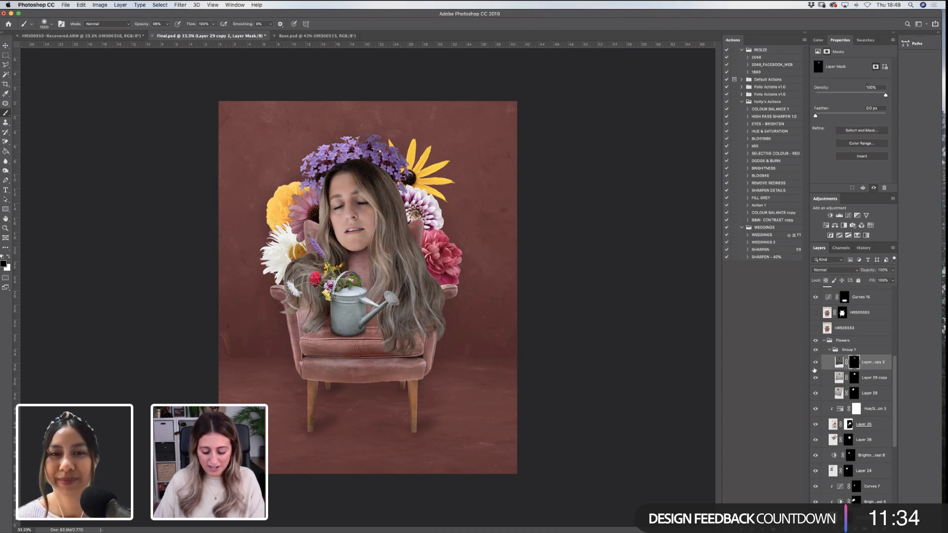
key(Delete)
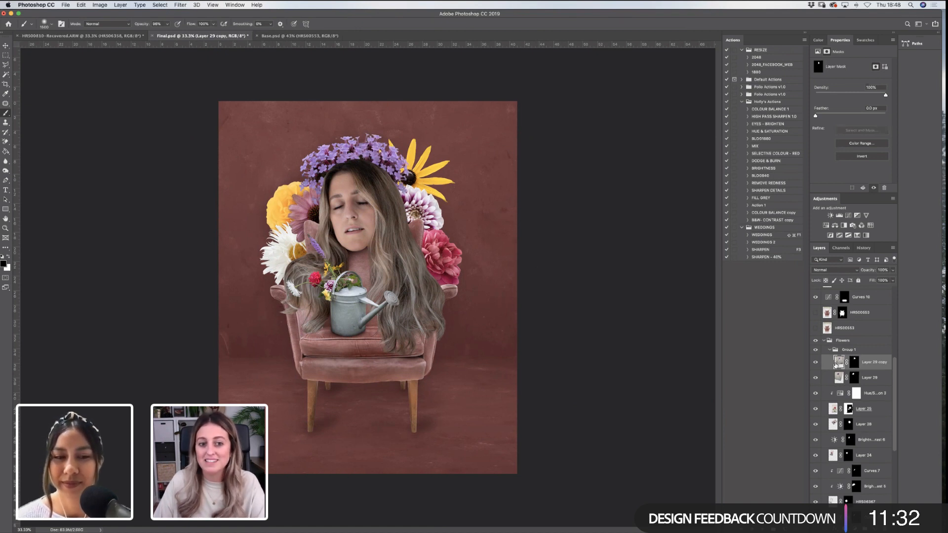
Collapse the Flowers group and check the effect of the Curves 8 layer below it
drag(892, 381, 893, 457)
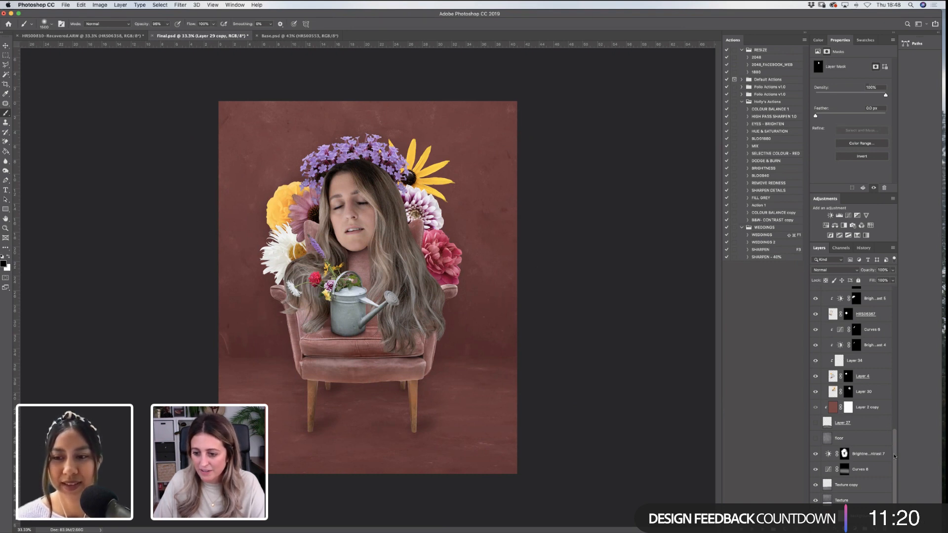
scroll(895, 455, up, 2)
scroll(891, 443, up, 10)
click(824, 341)
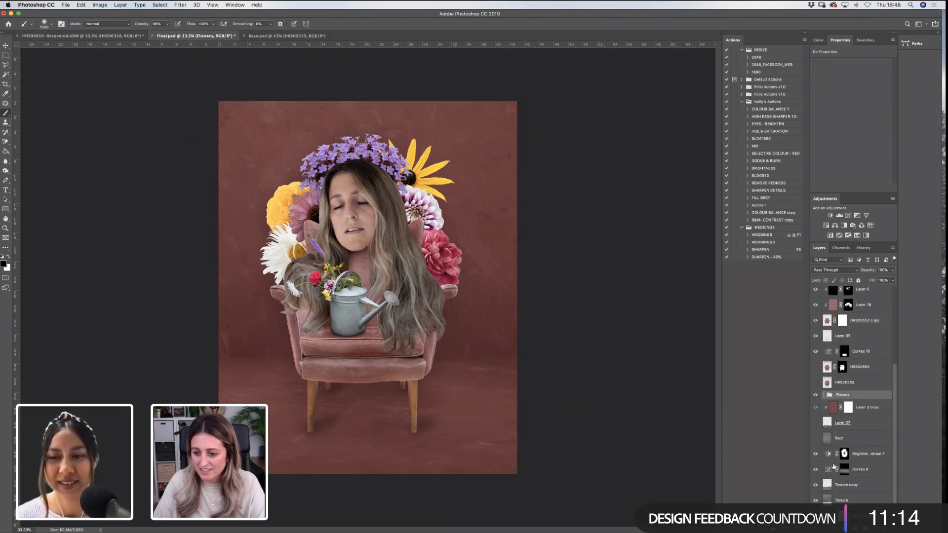
click(816, 472)
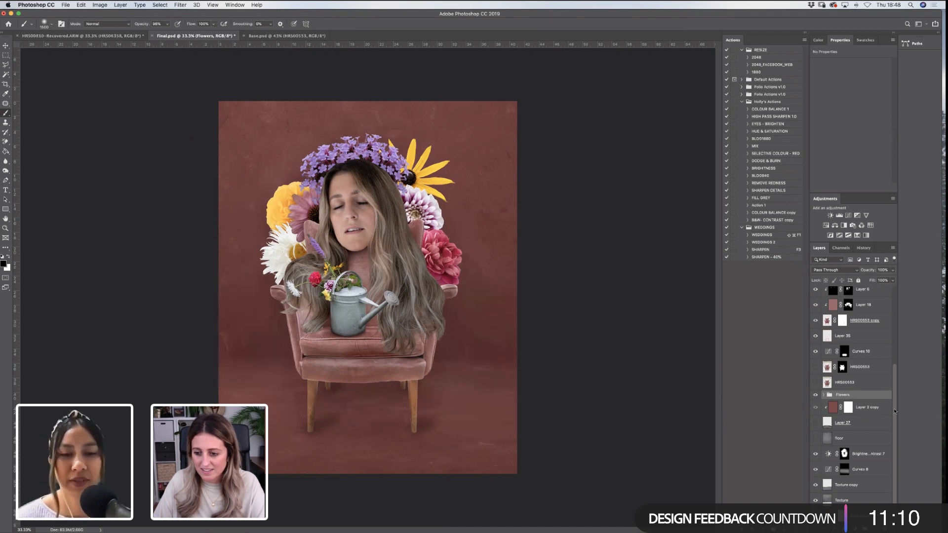
Check Layer 35 by toggling its visibility and rename it Chair Shadow
scroll(895, 412, up, 2)
click(815, 360)
click(814, 360)
click(843, 361)
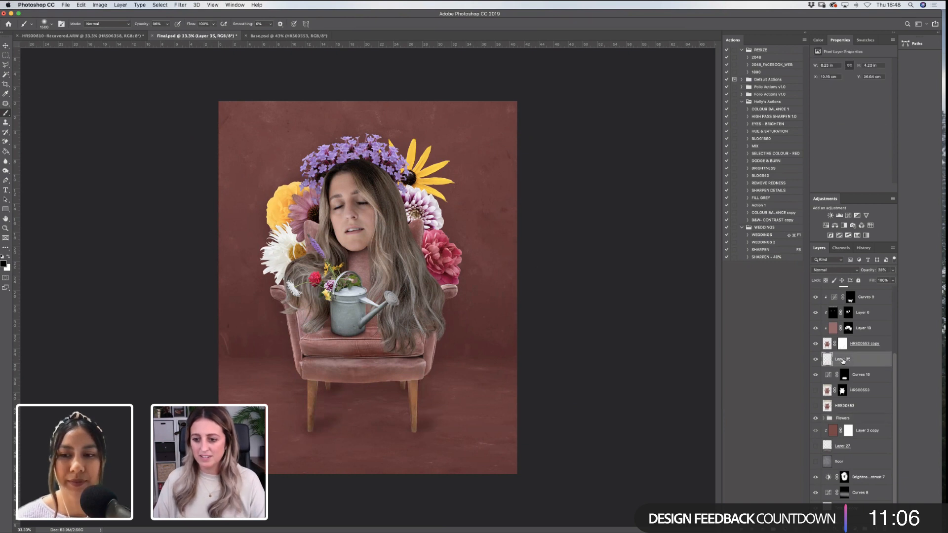
text(blur)
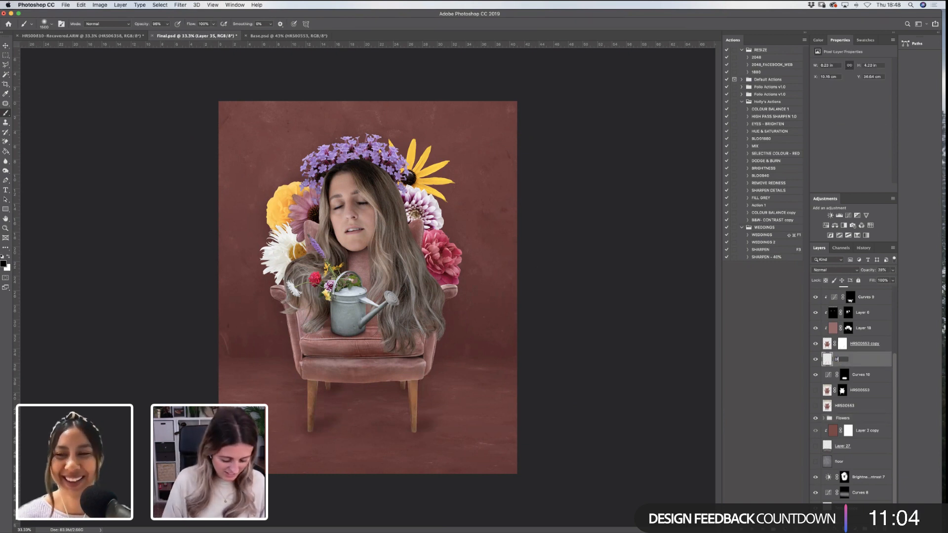
key(BackSpace)
key(BackSpace)
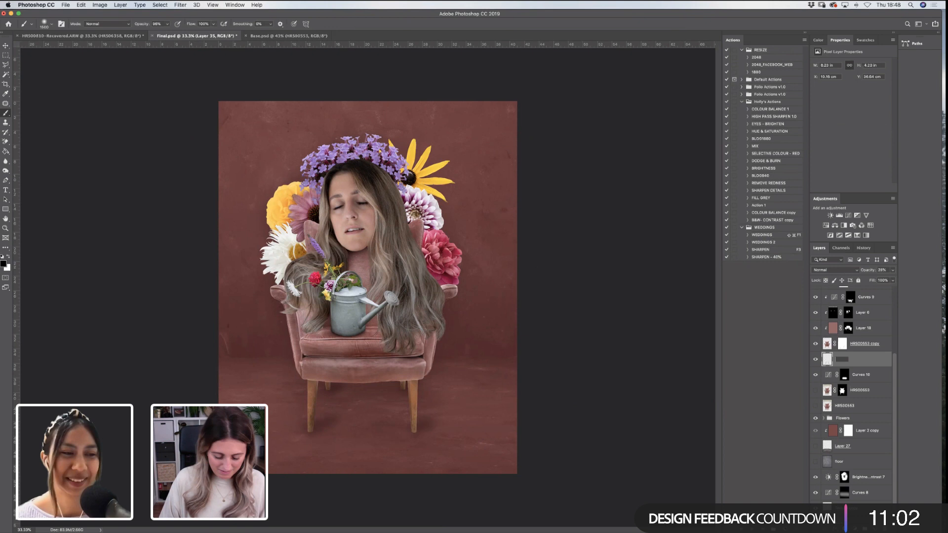
text(Chair Shadow)
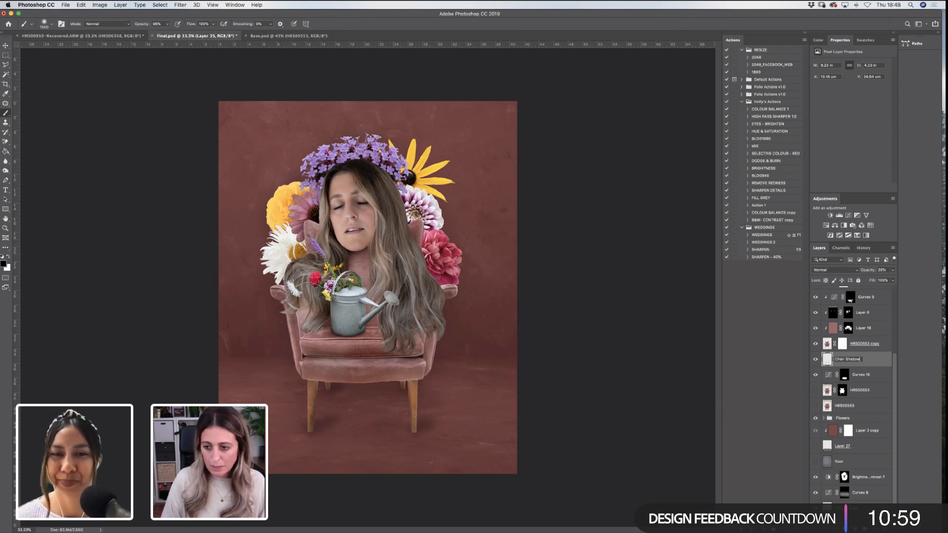
key(Return)
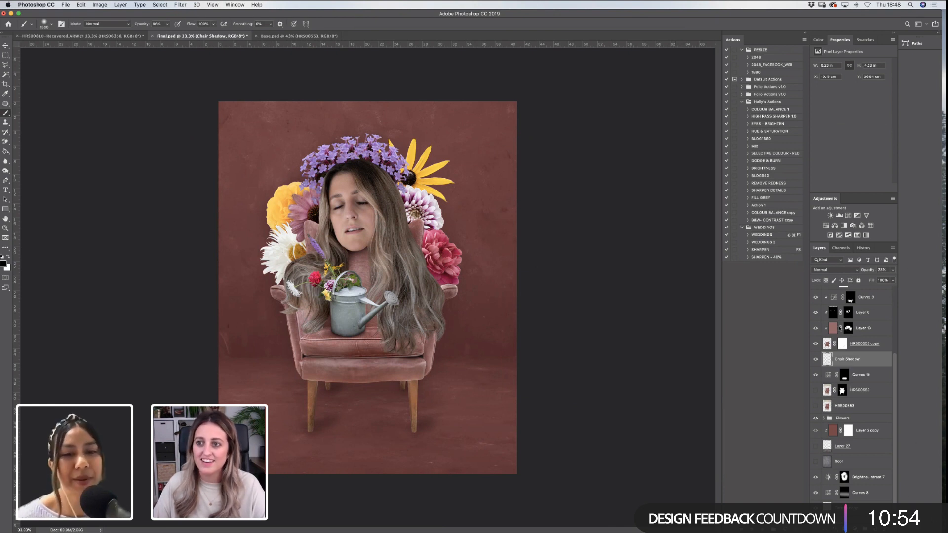
Try a slight opacity adjustment on the Chair Shadow layer
click(893, 270)
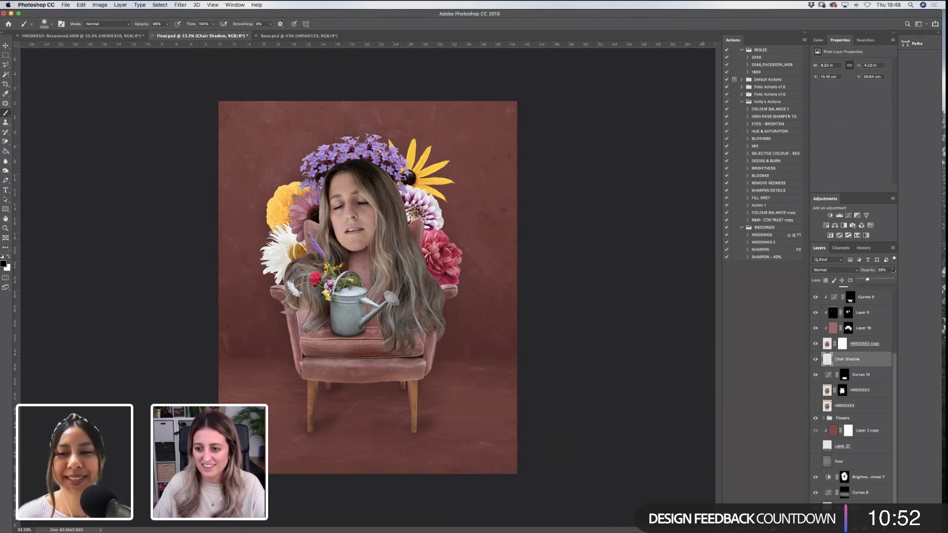
drag(866, 280, 867, 281)
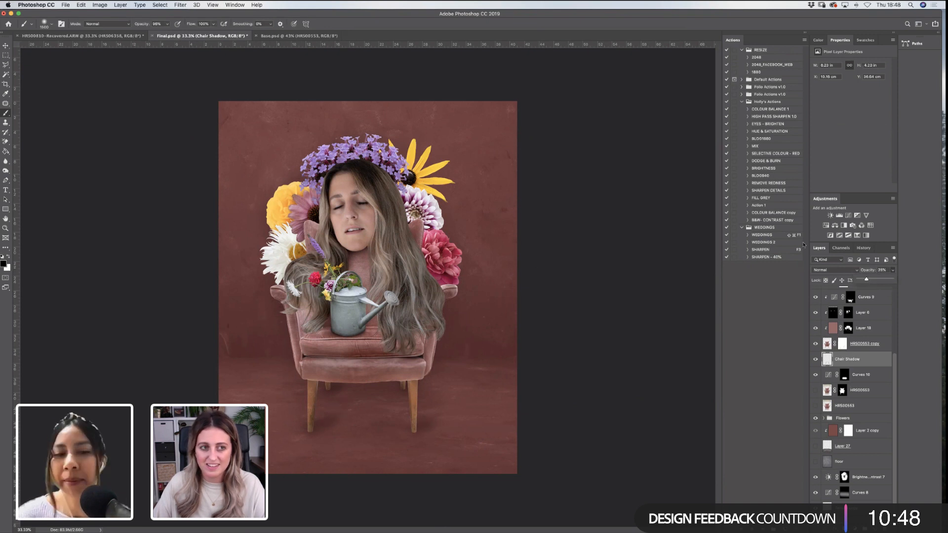
Review the Gaussian Blur settings for the Chair Shadow layer without applying the filter
click(181, 5)
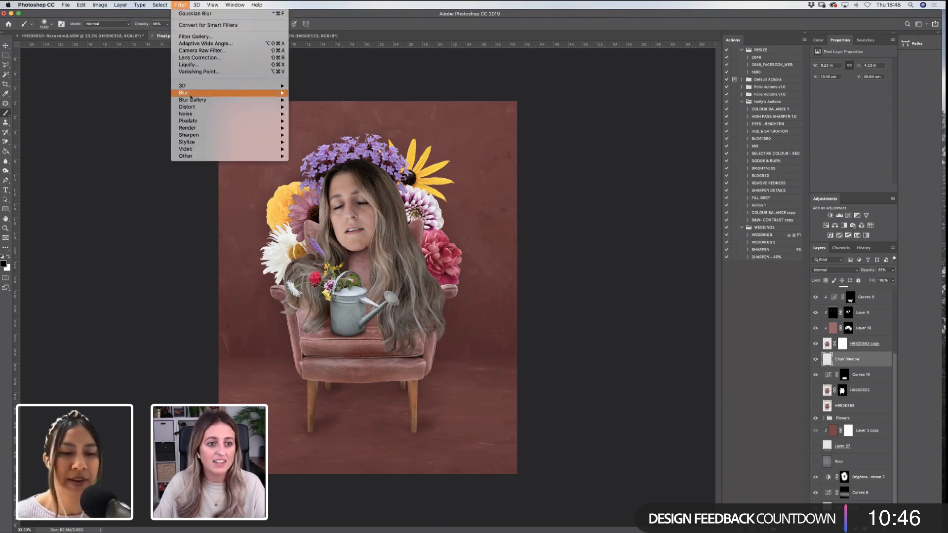
mouse_move(183, 93)
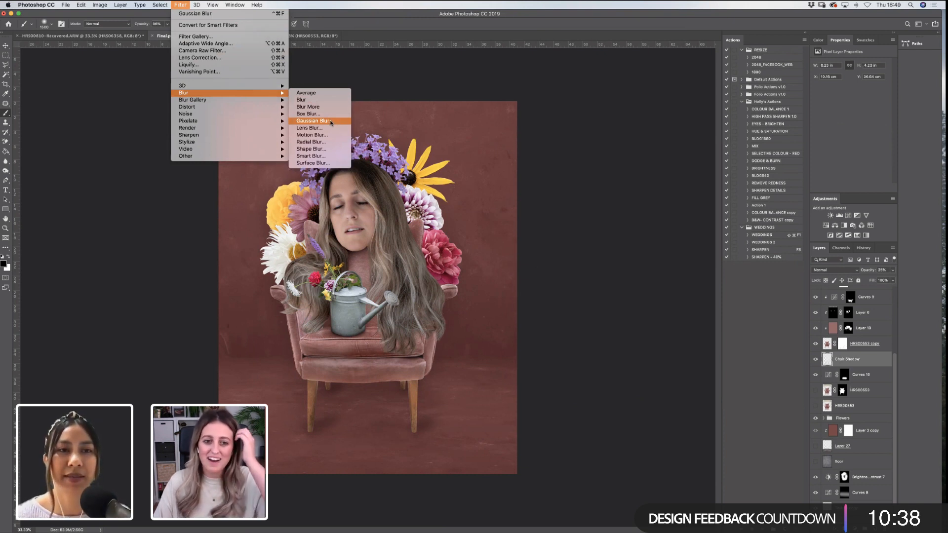
click(329, 124)
click(808, 88)
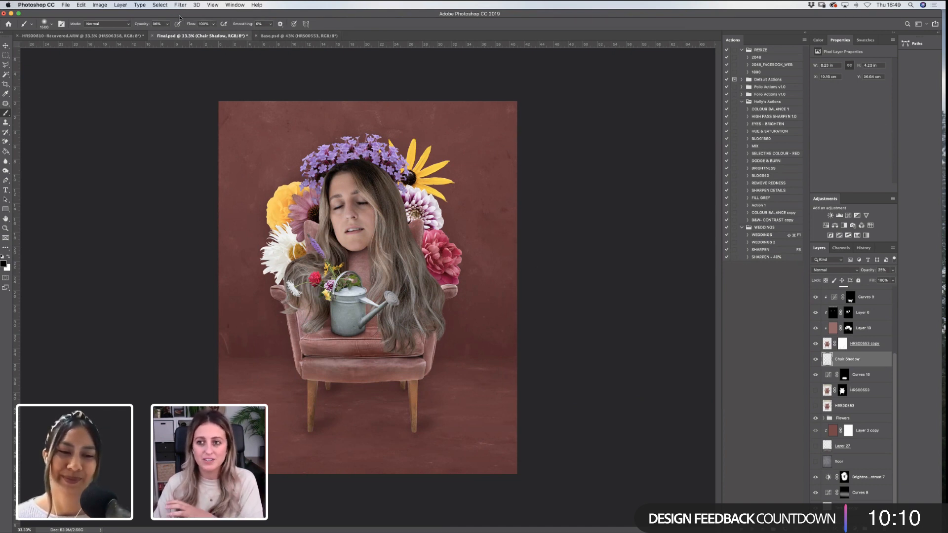
click(180, 5)
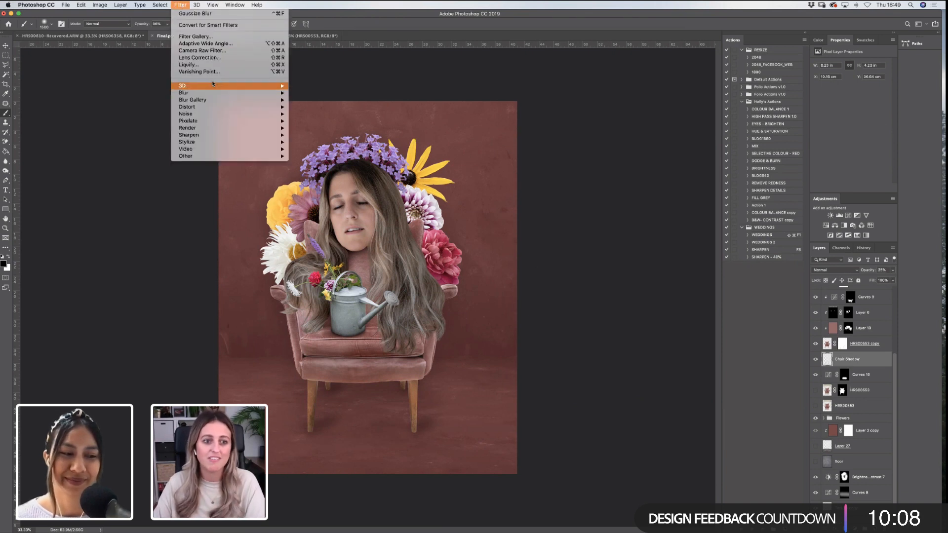
mouse_move(237, 93)
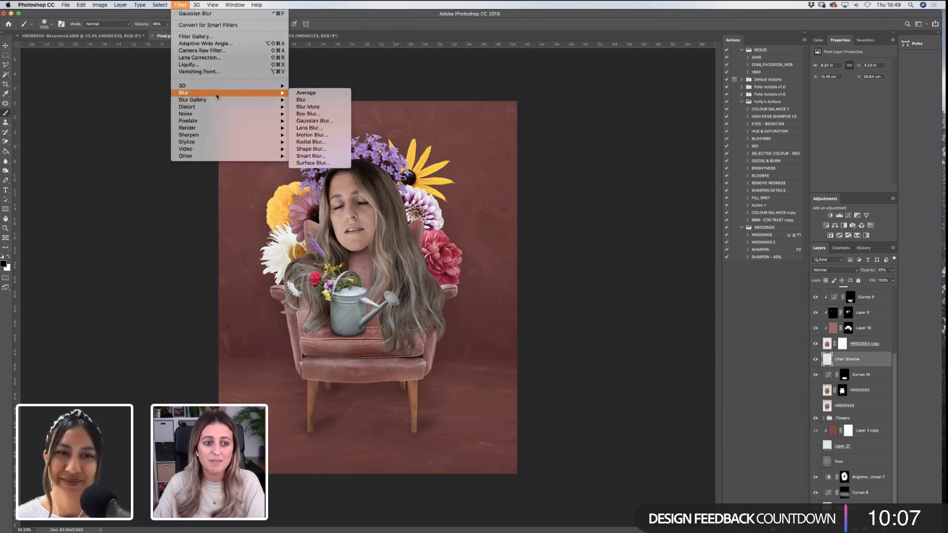
click(312, 121)
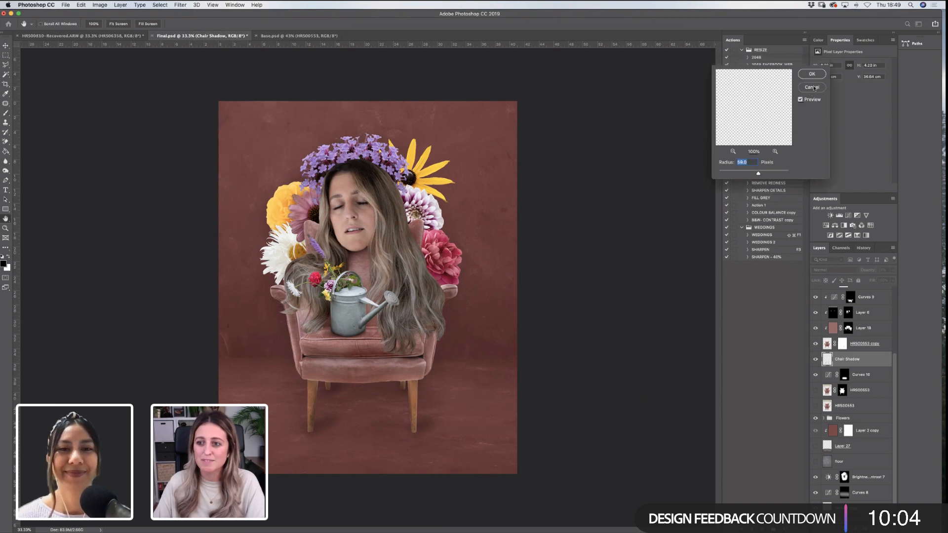
click(812, 88)
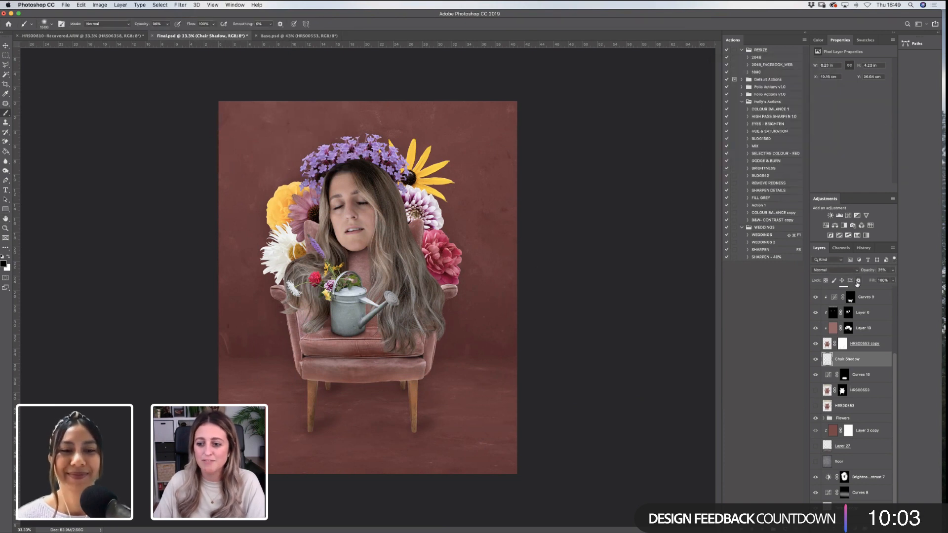
Compare the image with and without the Chair Shadow layer and set its opacity to 37%
click(816, 361)
click(815, 361)
click(893, 271)
drag(866, 280, 865, 280)
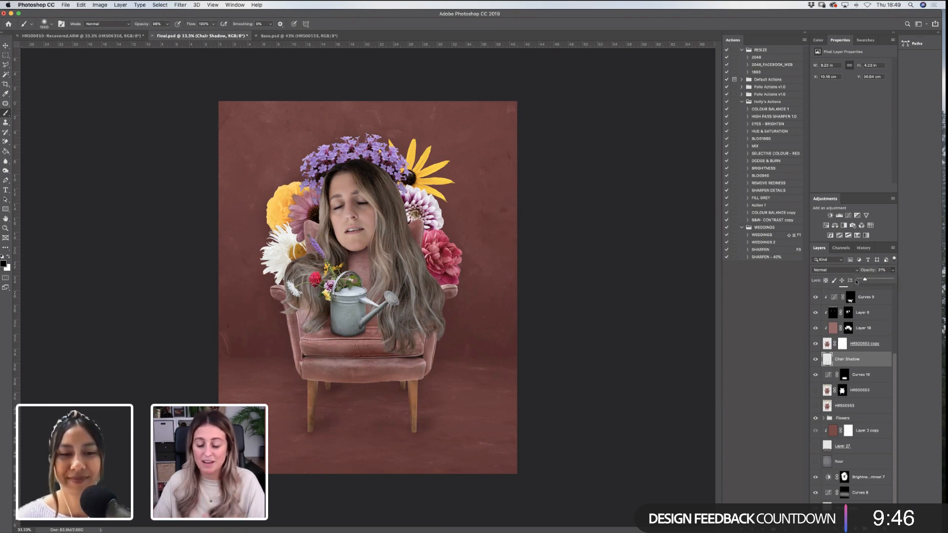
Compare the image with and without the Chair Shadow layer while trying a slight opacity adjustment on it
click(816, 360)
click(815, 360)
key(z)
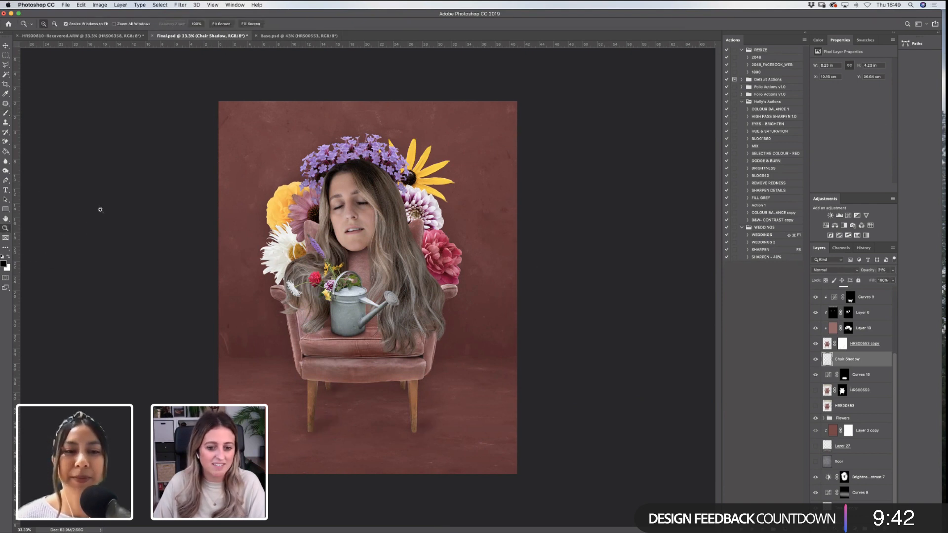
click(6, 46)
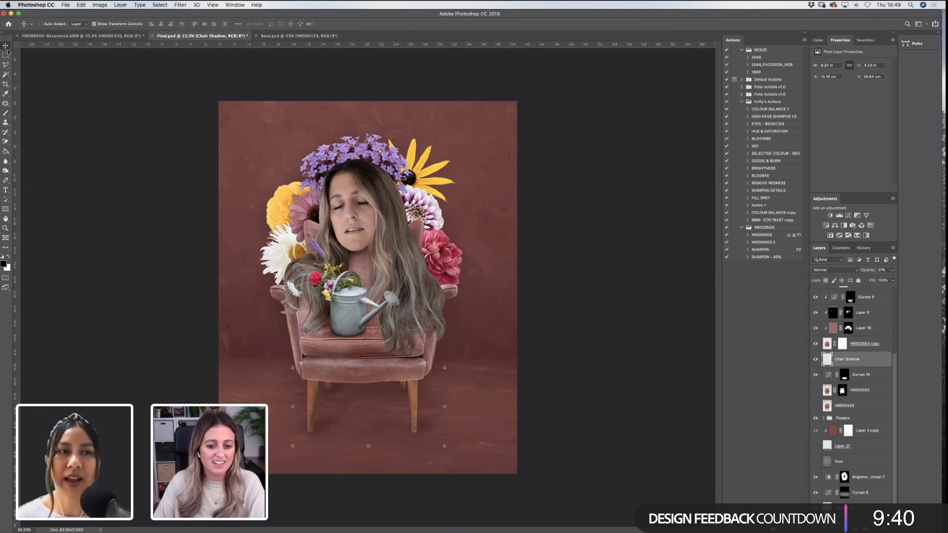
key(z)
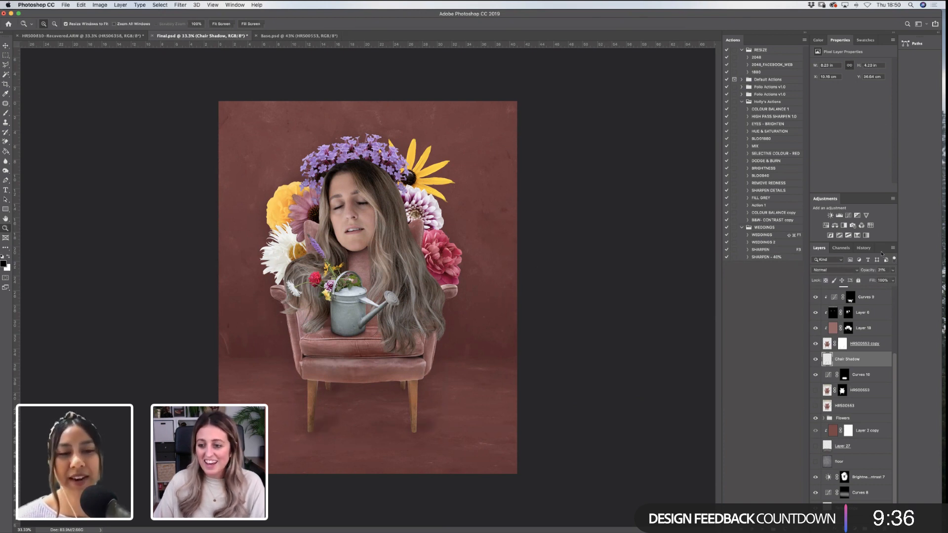
click(892, 270)
drag(864, 281, 865, 280)
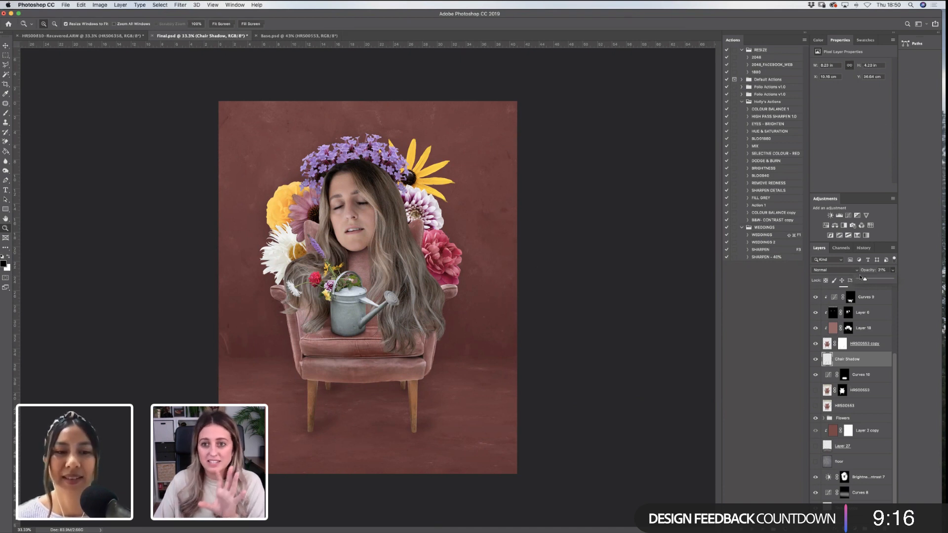
click(815, 360)
click(815, 360)
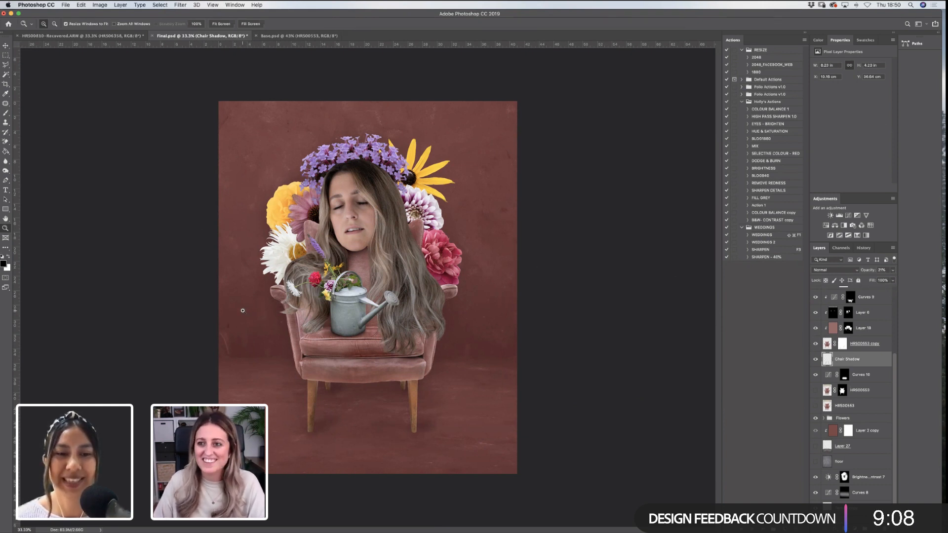
Create a new empty layer above Chair Shadow for painting contact shadows around the chair legs
drag(258, 296, 506, 454)
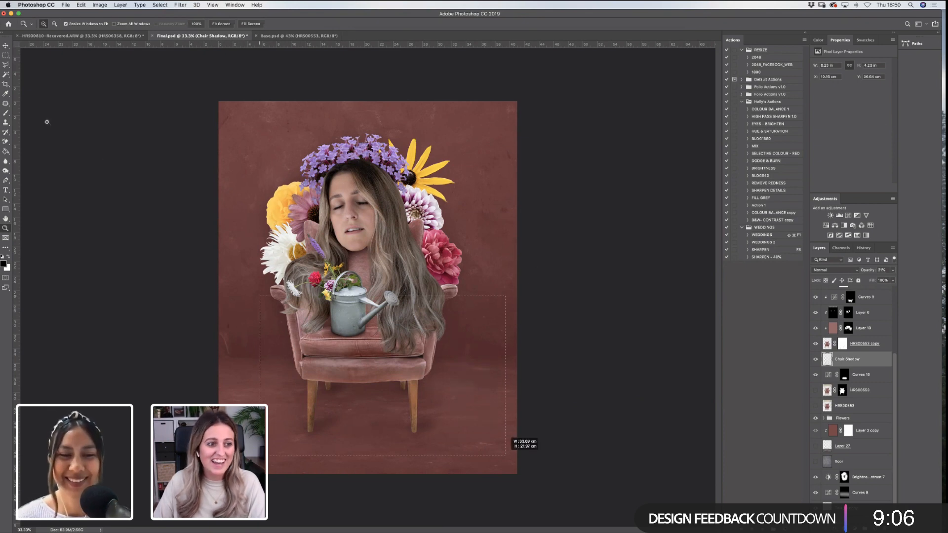
click(5, 114)
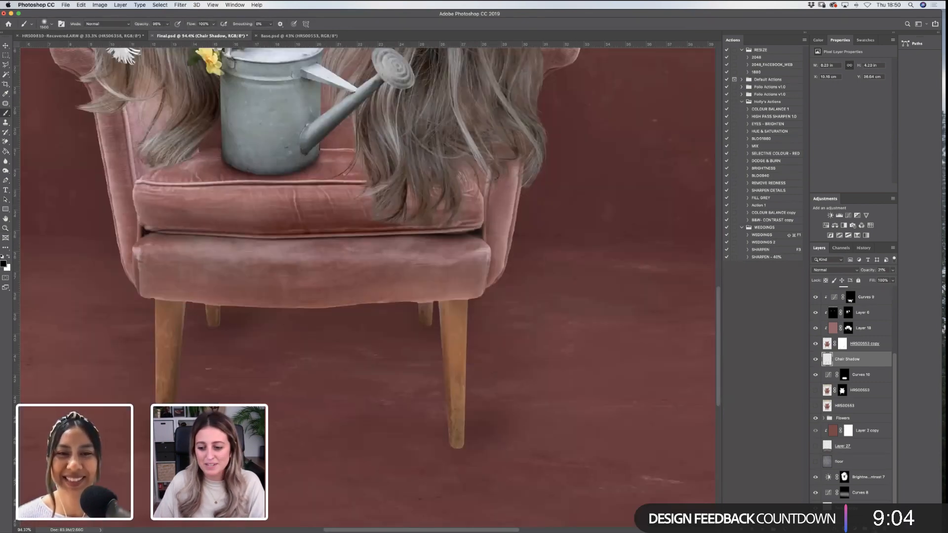
key(super+shift+alt+n)
Paint soft black shadows at the feet of both front chair legs with a much smaller brush
key(bracketleft)
key(bracketleft)
key(bracketleft)
key(bracketleft)
key(bracketleft)
key(bracketleft)
key(bracketleft)
key(bracketleft)
key(bracketleft)
key(bracketleft)
key(bracketleft)
key(bracketleft)
key(bracketleft)
key(bracketleft)
key(bracketleft)
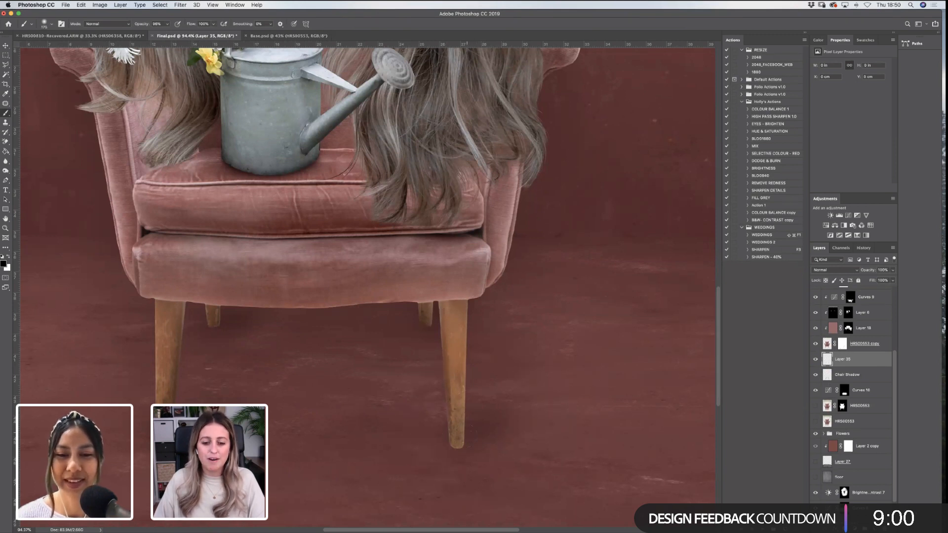
drag(460, 442, 476, 427)
key(bracketleft)
key(bracketleft)
click(168, 437)
Paint smaller soft black shadows beside the feet of both back chair legs
key(bracketright)
key(bracketright)
key(bracketright)
key(bracketleft)
key(bracketleft)
key(bracketleft)
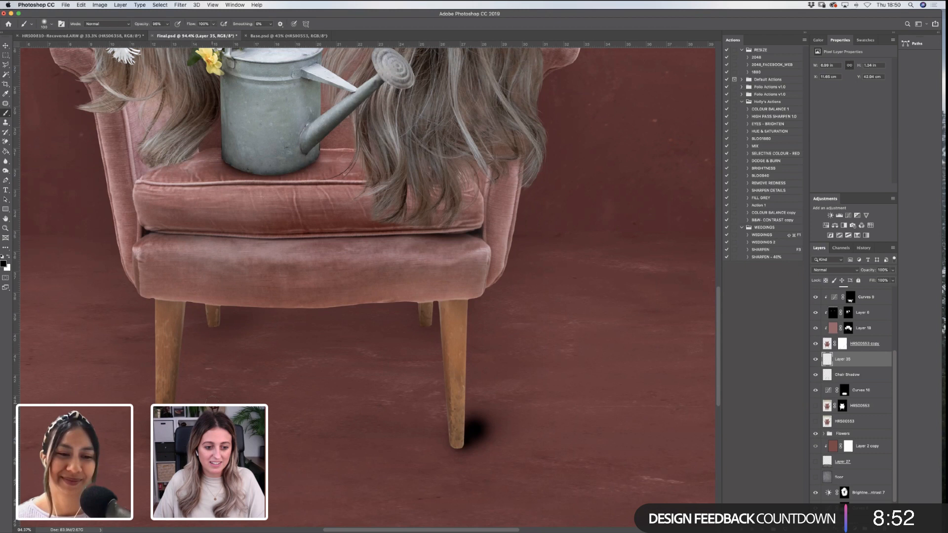
click(218, 324)
click(222, 322)
click(229, 320)
click(430, 320)
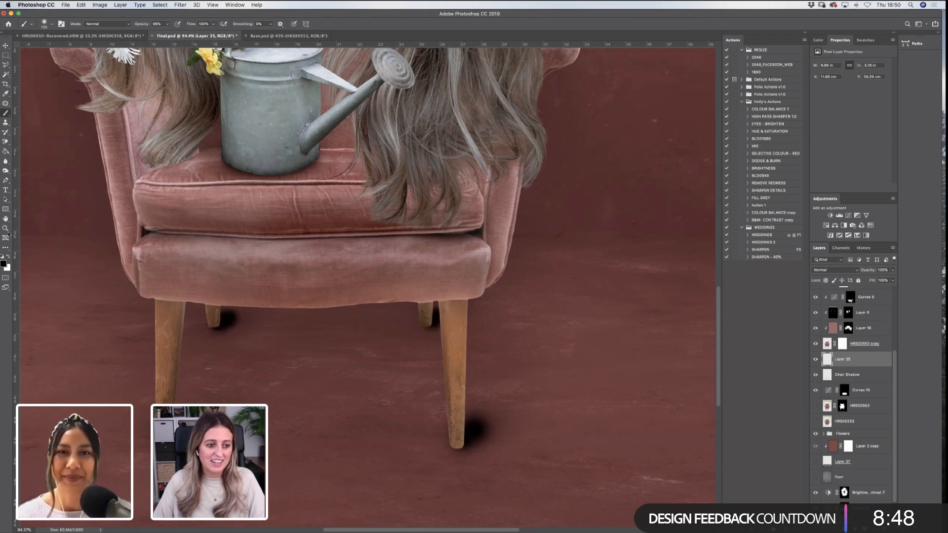
Extend the black shadows outward from both front legs and one back leg with a larger brush
key(z)
click(230, 23)
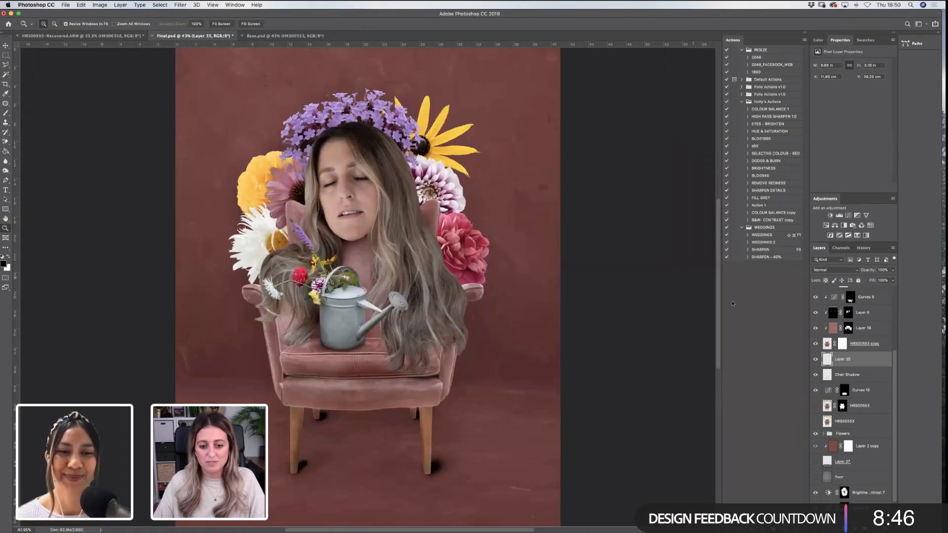
key(b)
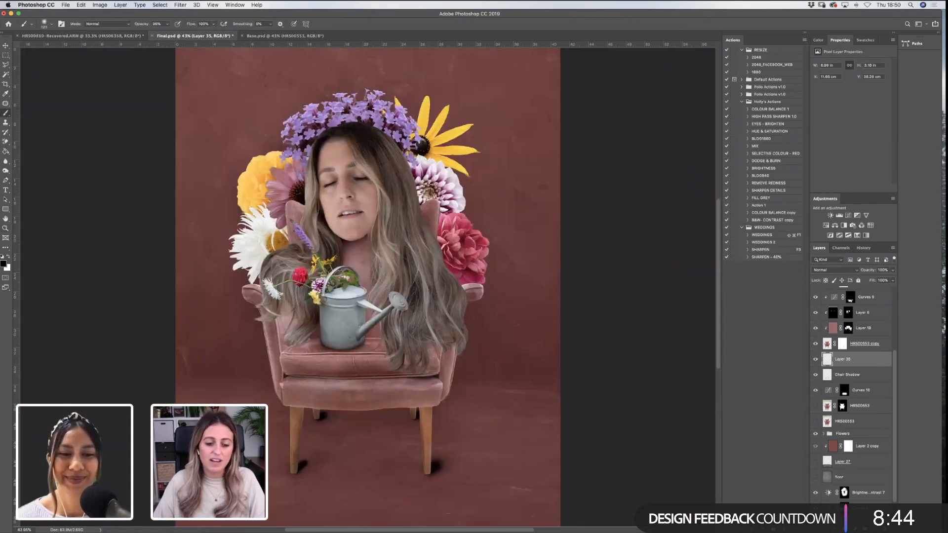
key(bracketright)
key(bracketright)
key(bracketright)
click(303, 465)
click(309, 460)
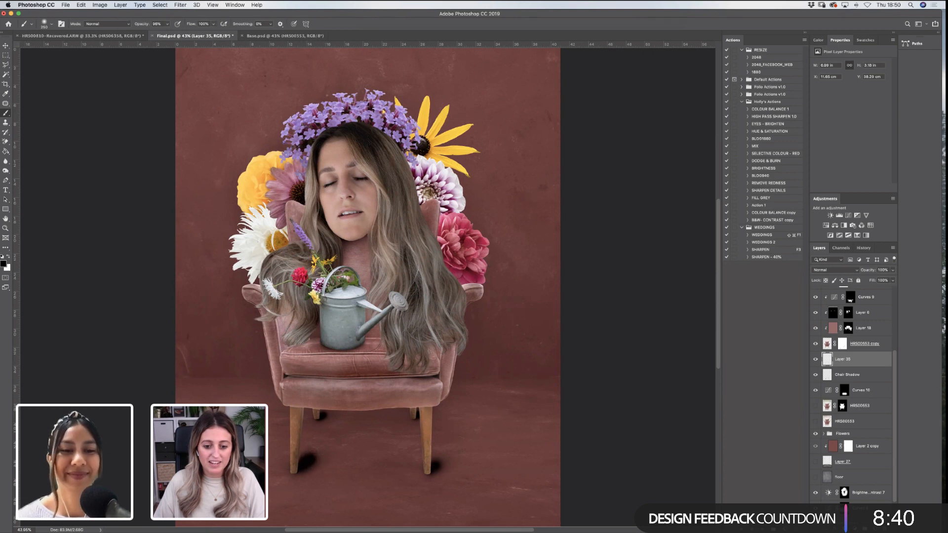
click(442, 458)
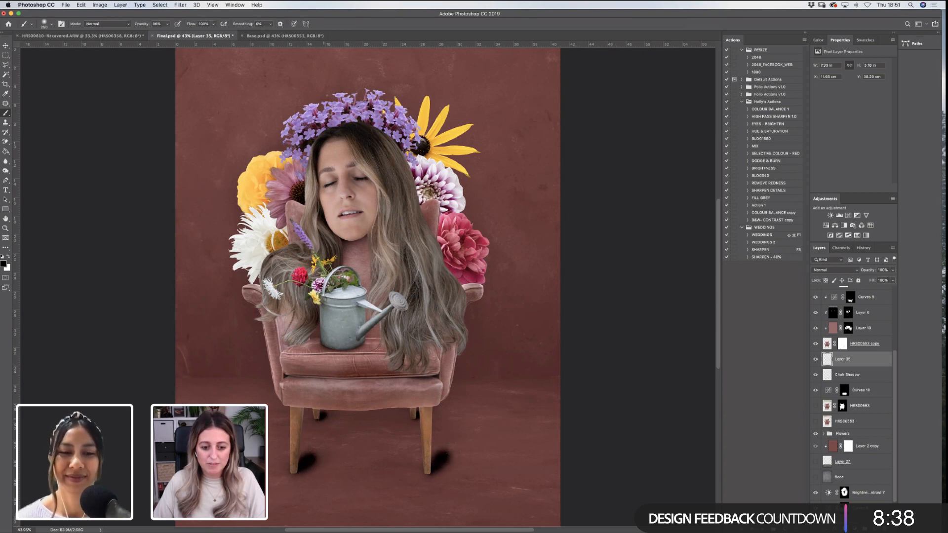
click(325, 416)
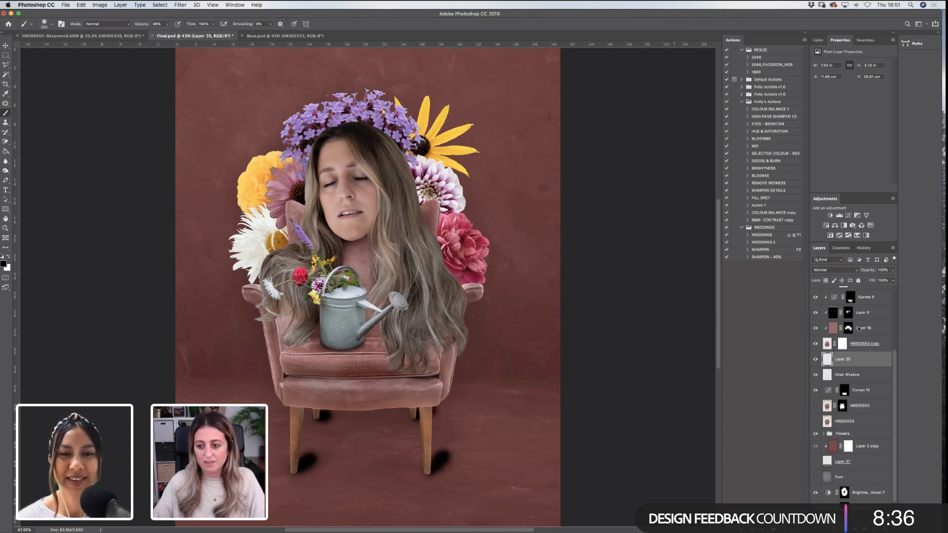
Lower the leg shadow layer's opacity and soften it with a large-radius Gaussian Blur
click(892, 270)
drag(893, 280, 867, 280)
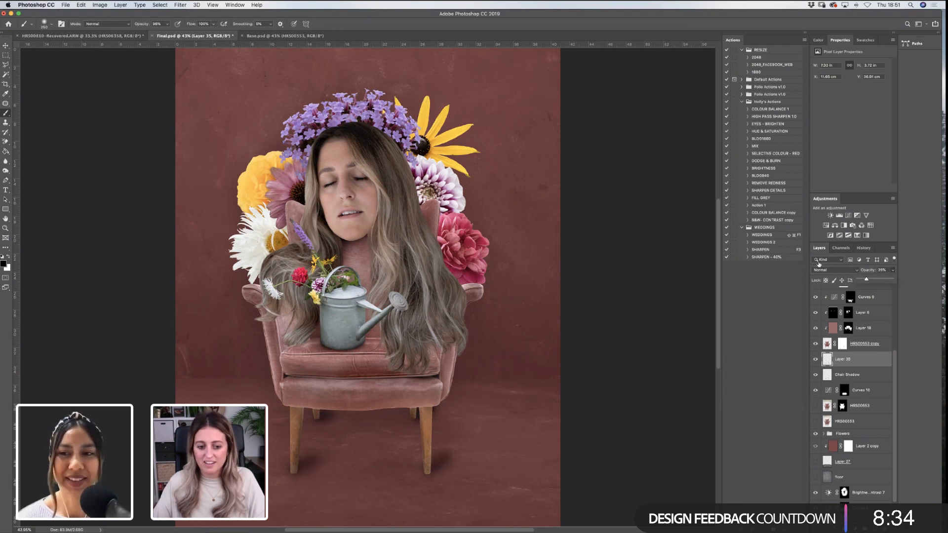
click(181, 5)
mouse_move(207, 93)
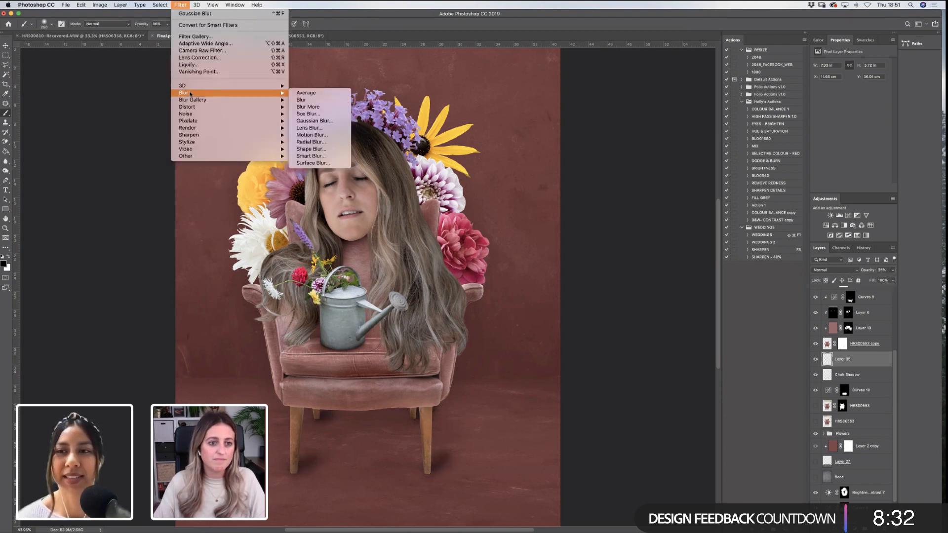
click(319, 121)
drag(739, 173, 757, 173)
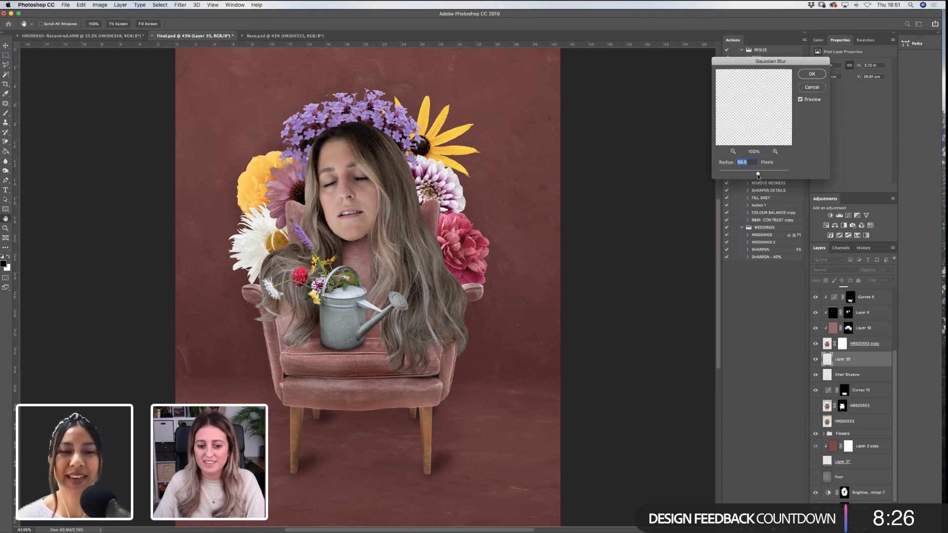
drag(757, 173, 781, 174)
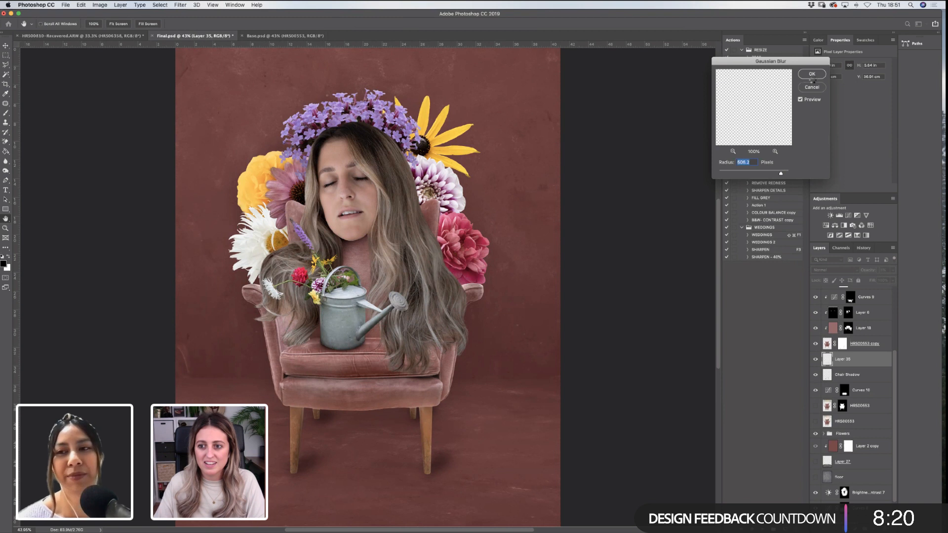
click(808, 78)
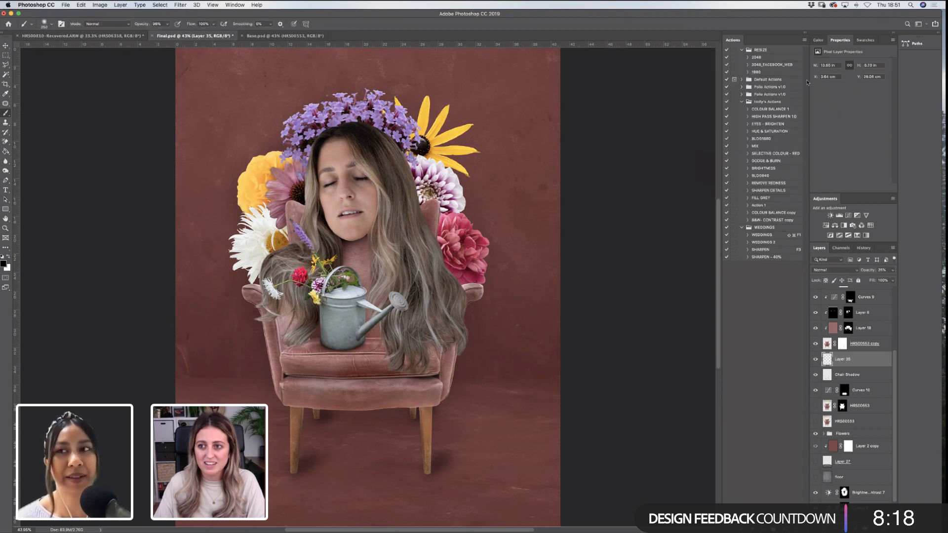
click(815, 361)
click(816, 362)
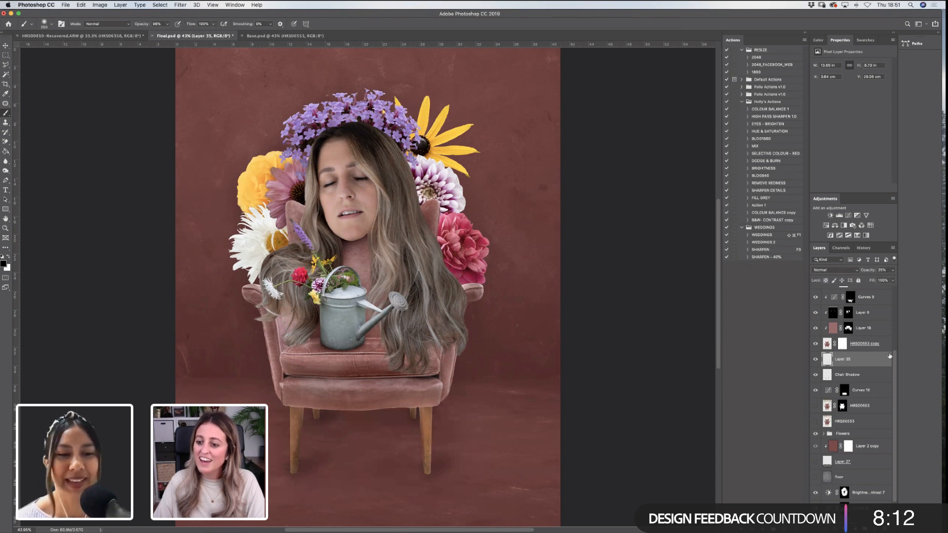
Lower the Chair Shadow layer's opacity slightly and compare the image with and without that layer
scroll(898, 366, down, 1)
scroll(897, 365, up, 3)
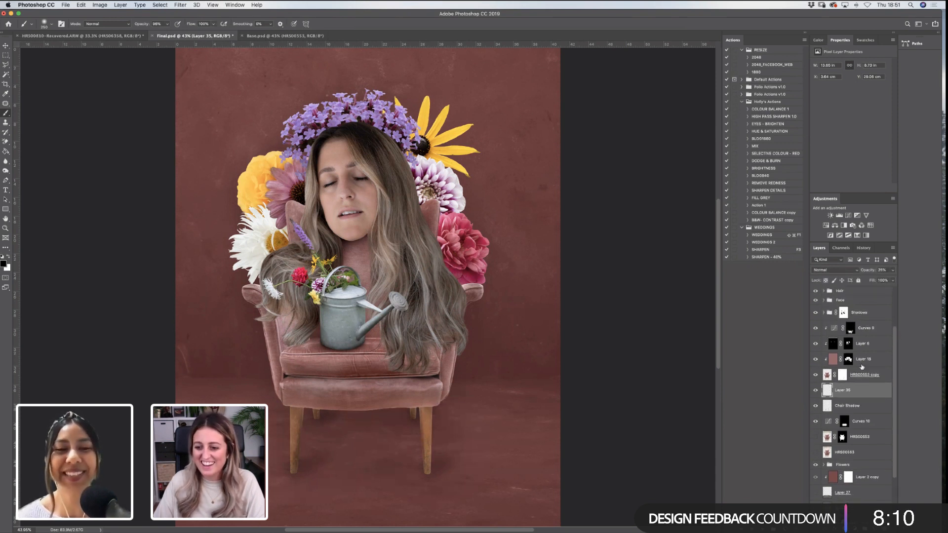
scroll(840, 375, down, 2)
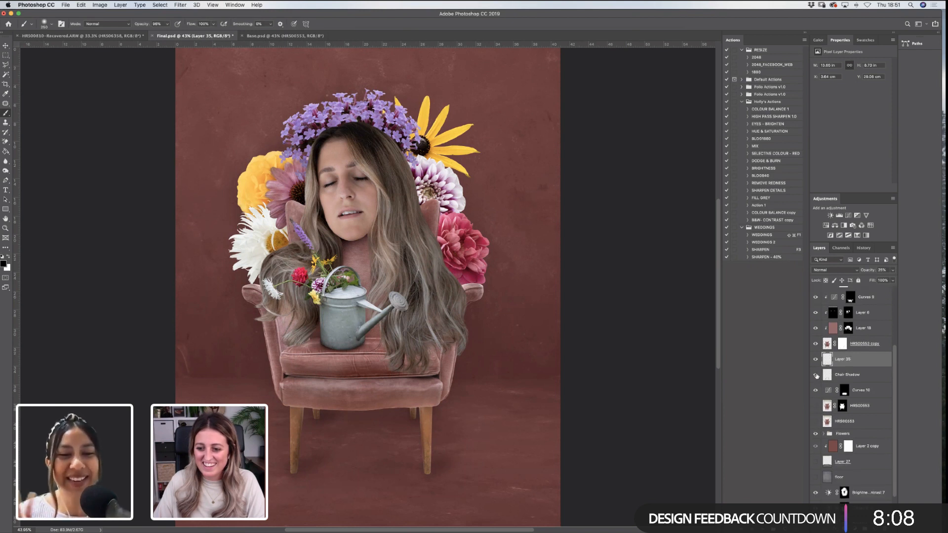
click(834, 377)
click(892, 270)
drag(863, 280, 862, 281)
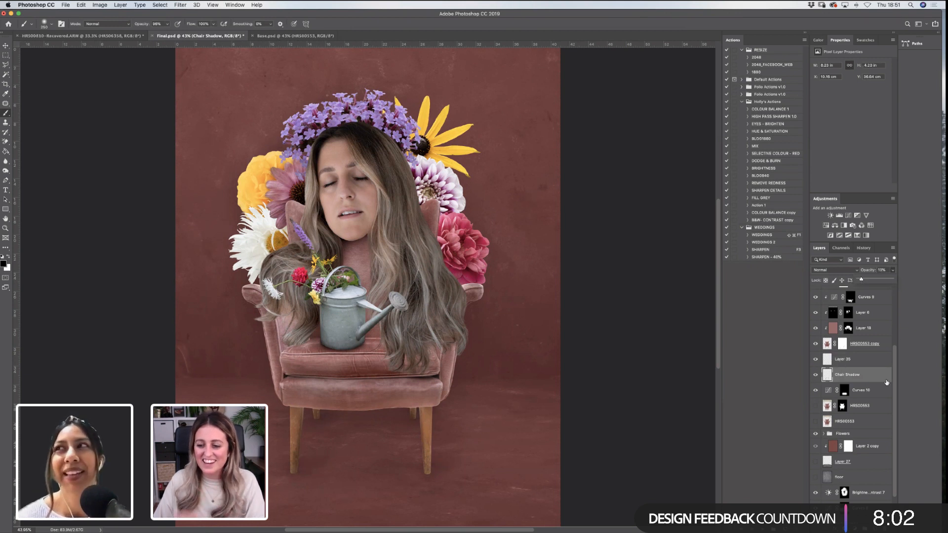
scroll(869, 376, down, 1)
click(816, 359)
click(815, 360)
Add another empty layer directly above the Chair Shadow layer
click(4, 229)
alt+click(431, 274)
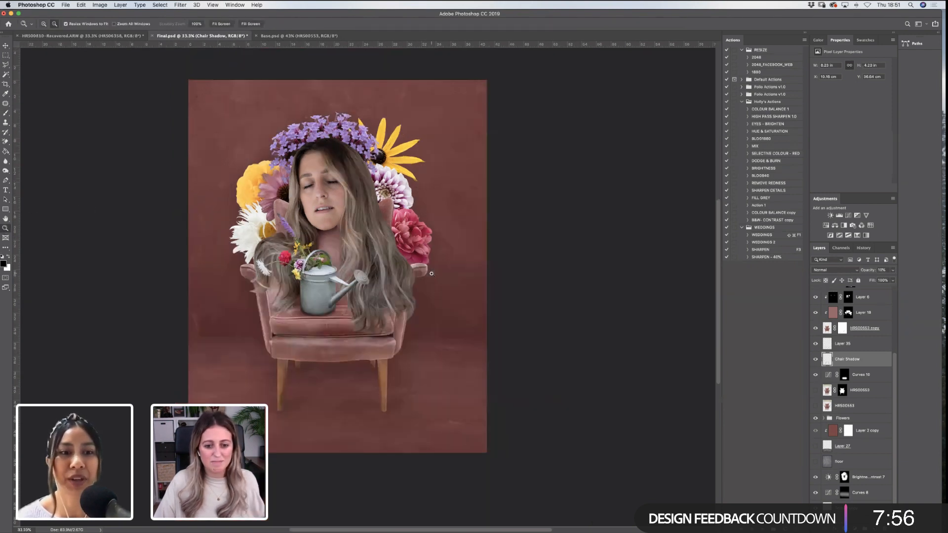
drag(610, 335, 667, 375)
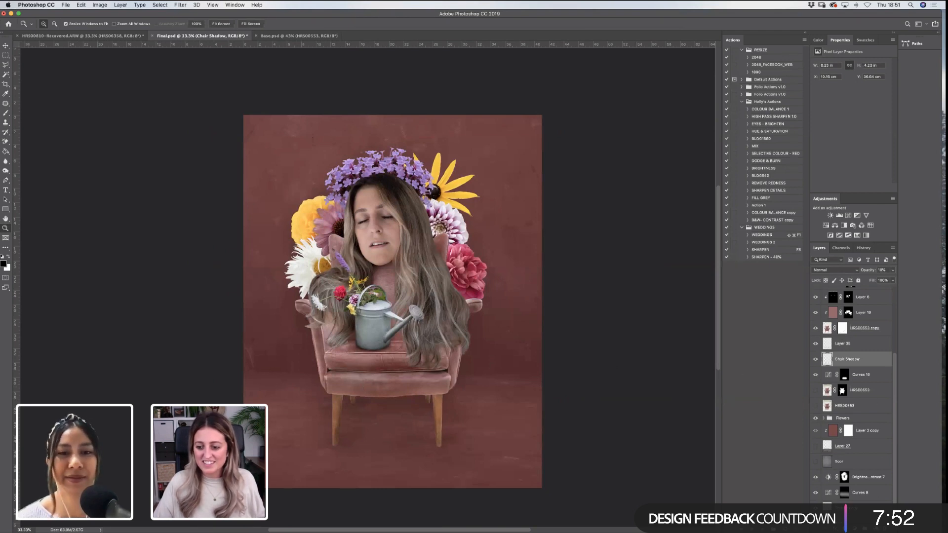
click(874, 529)
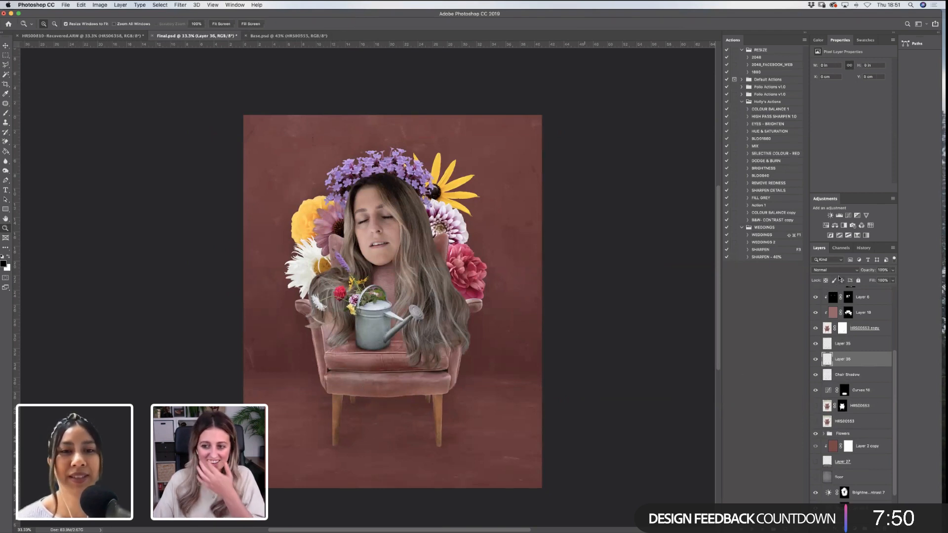
Add a Levels adjustment with the black input level at 12 and invert its mask to black
click(839, 216)
drag(828, 119, 830, 119)
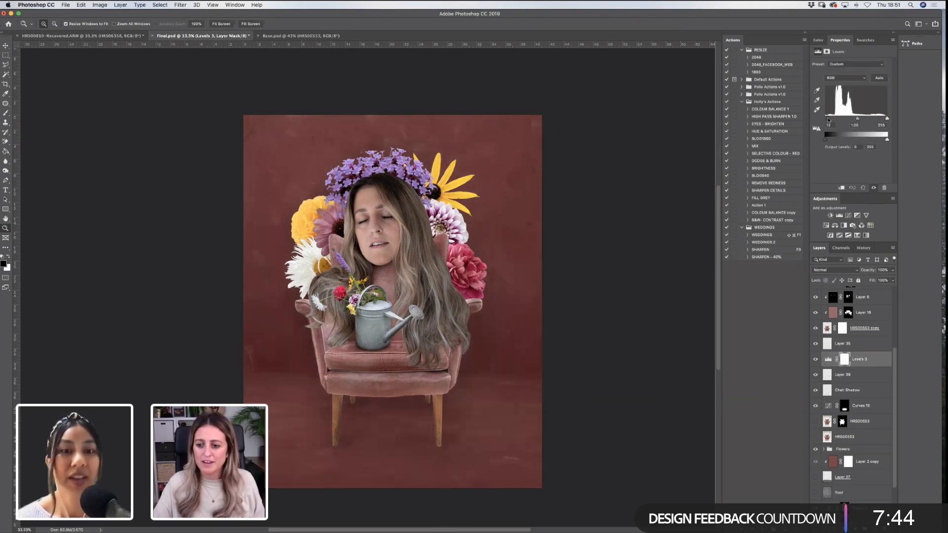
key(super+i)
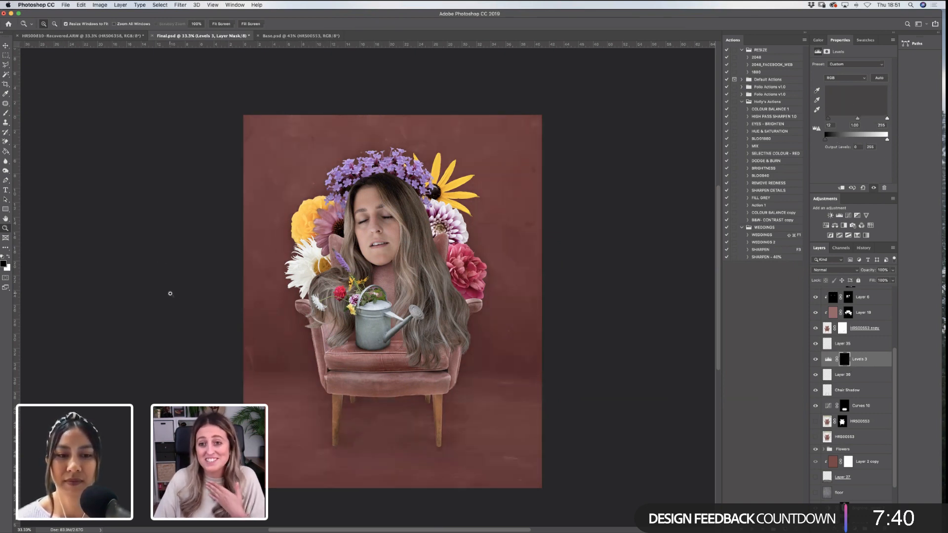
Paint white on the Levels mask to darken the floor beside both front chair legs
drag(277, 359, 562, 477)
key(b)
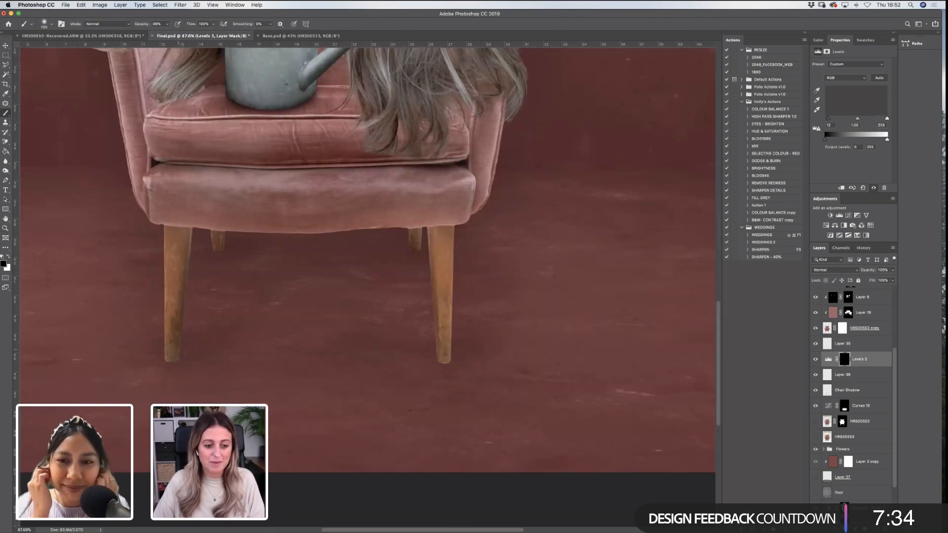
key(x)
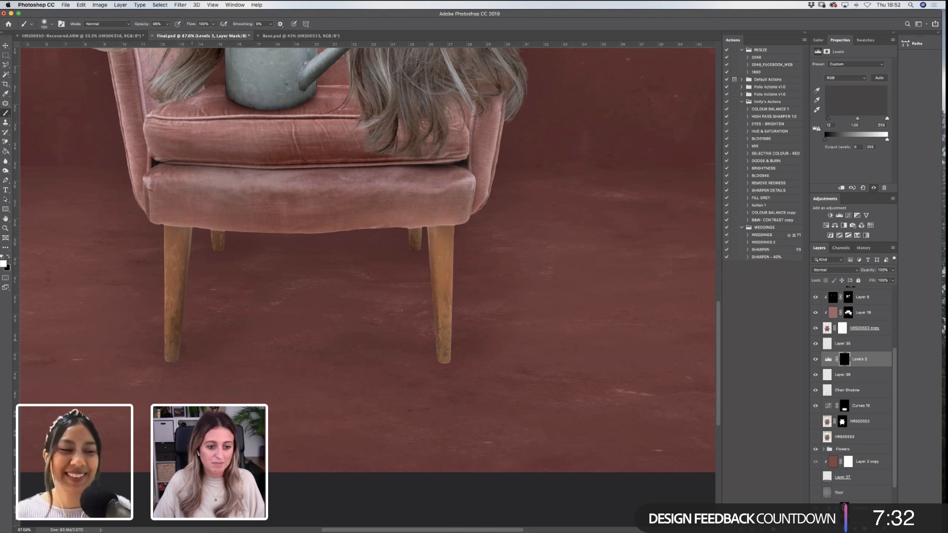
drag(188, 346, 264, 322)
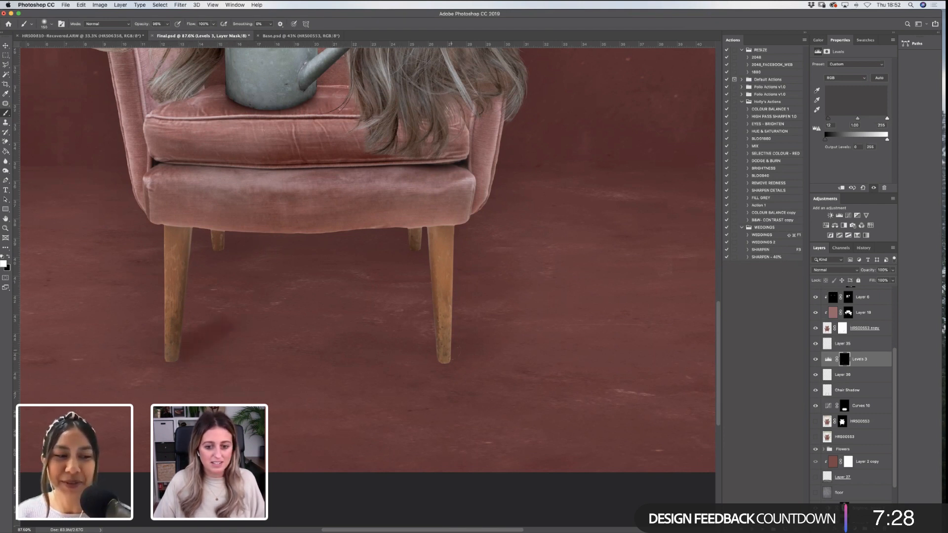
drag(455, 348, 497, 316)
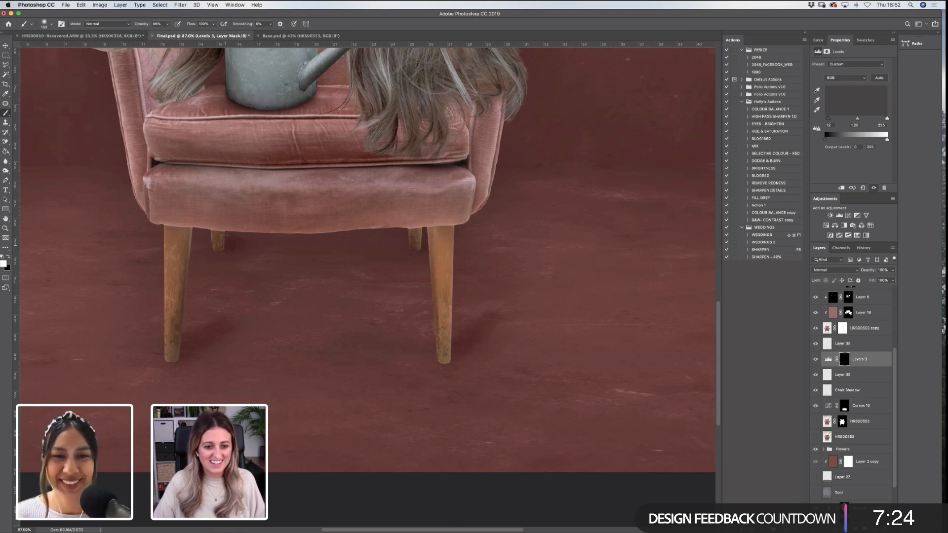
key(z)
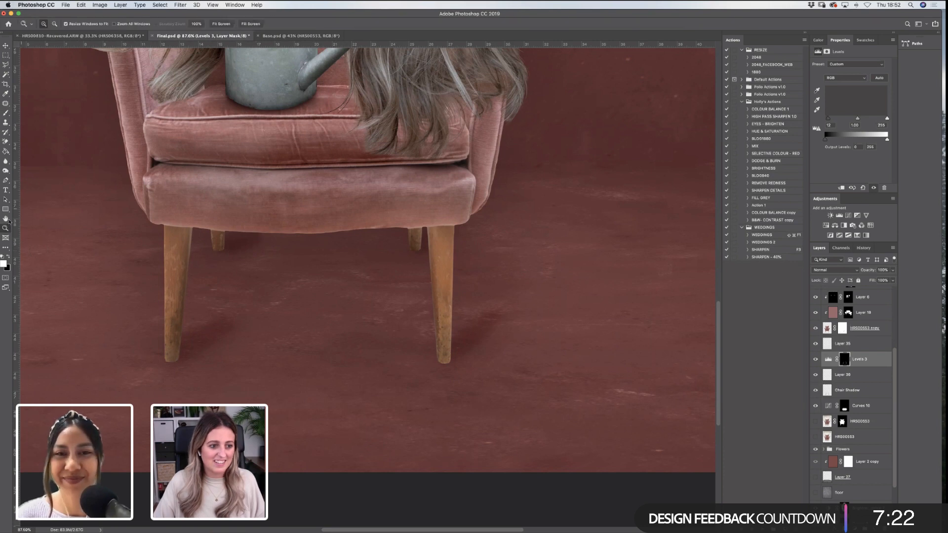
click(221, 24)
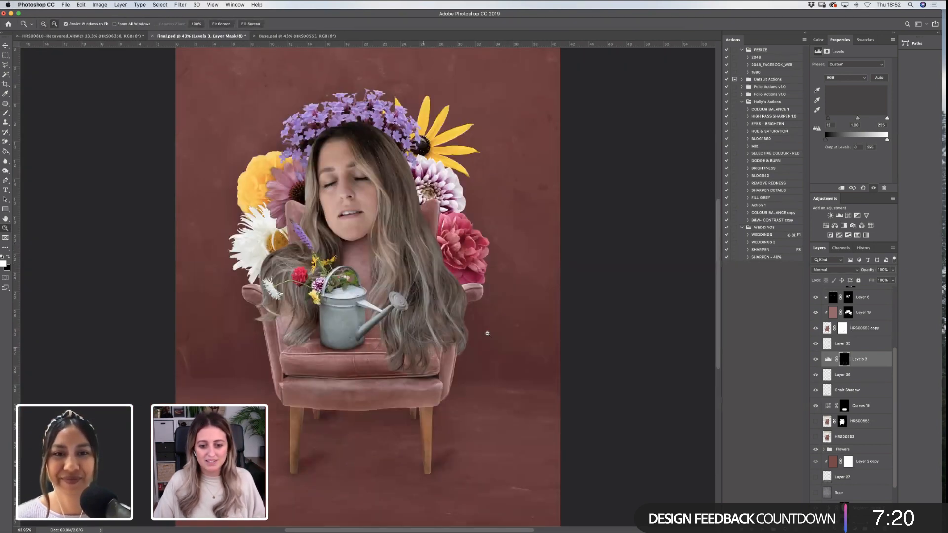
Lower the opacity of the floor shadow's Levels adjustment to well below half, softening the darkening beside the chair legs
alt+click(423, 347)
click(893, 271)
click(873, 280)
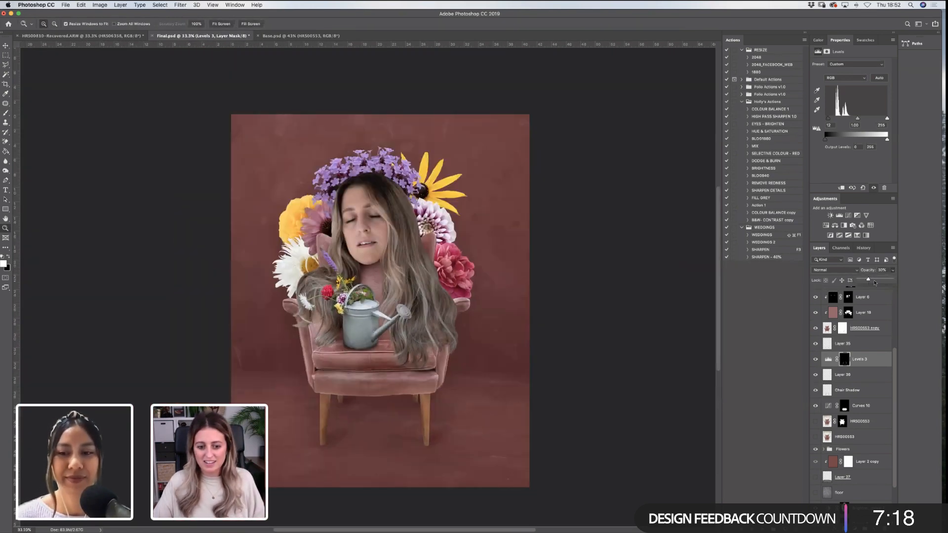
drag(873, 282, 870, 282)
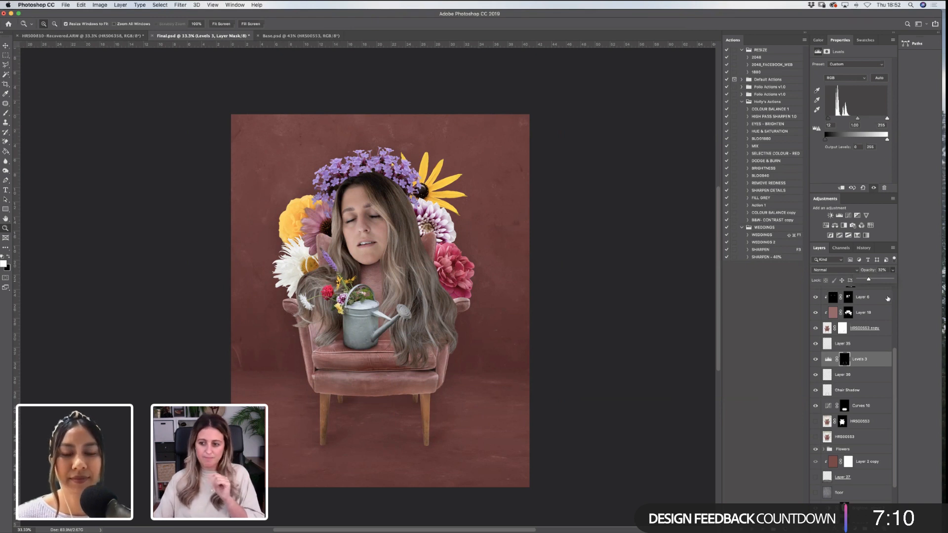
drag(869, 280, 865, 281)
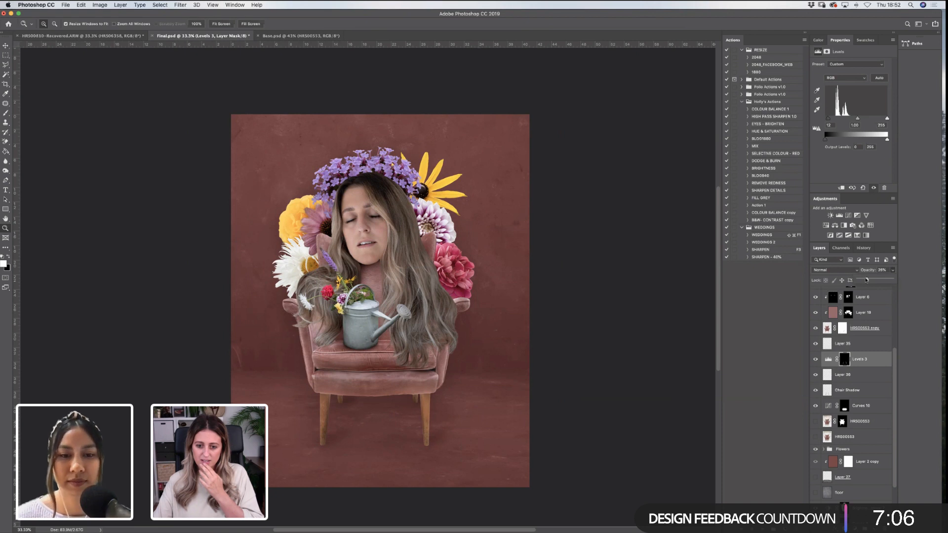
Add a clipped Brightness/Contrast adjustment above Layer 18 with brightness -71 and invert its mask to black
drag(289, 365, 484, 458)
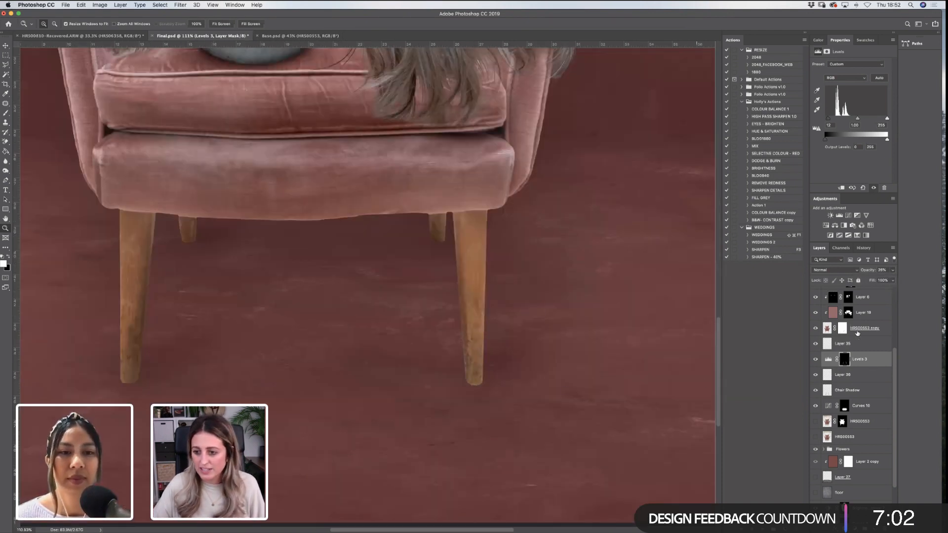
click(875, 313)
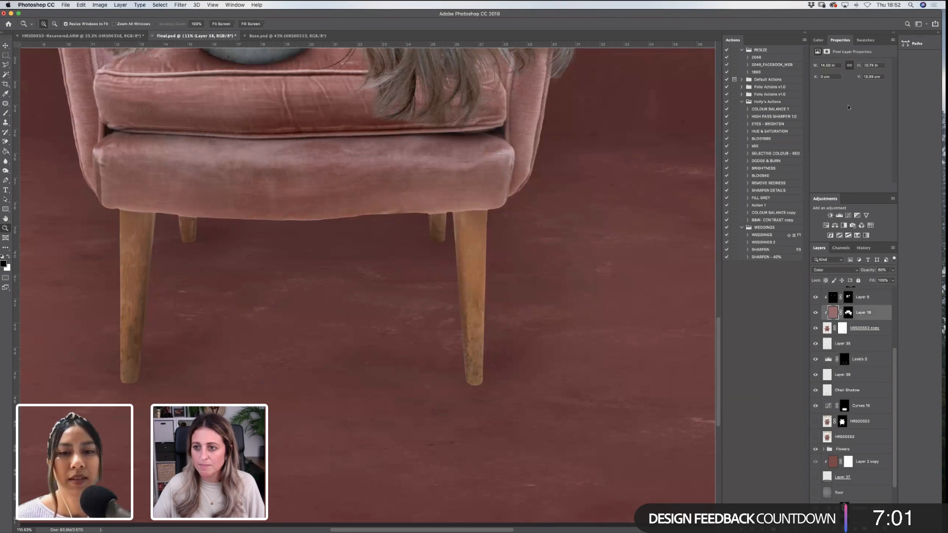
click(830, 215)
drag(850, 84, 833, 86)
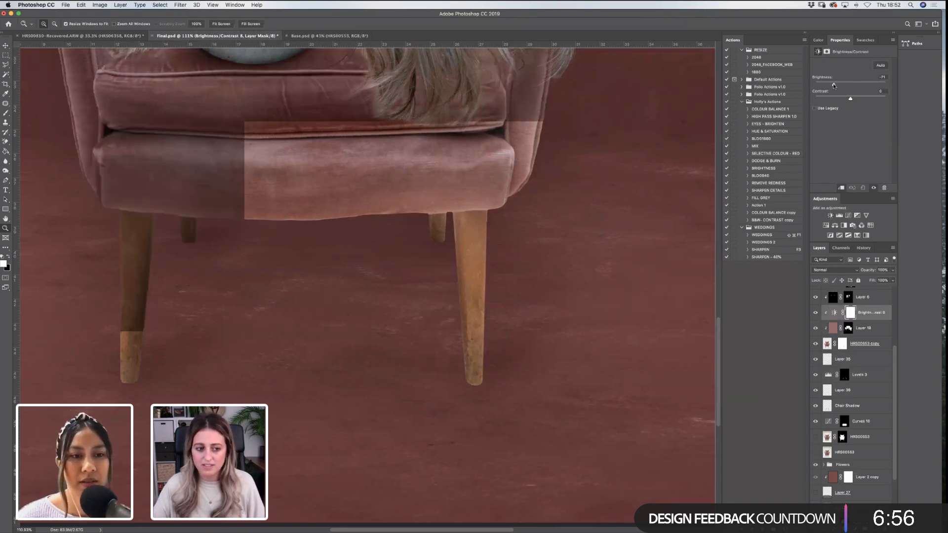
key(ctrl+i)
Paint white on the Brightness/Contrast mask with a resized brush to darken the lower ends of the chair legs
click(6, 114)
key(bracketright)
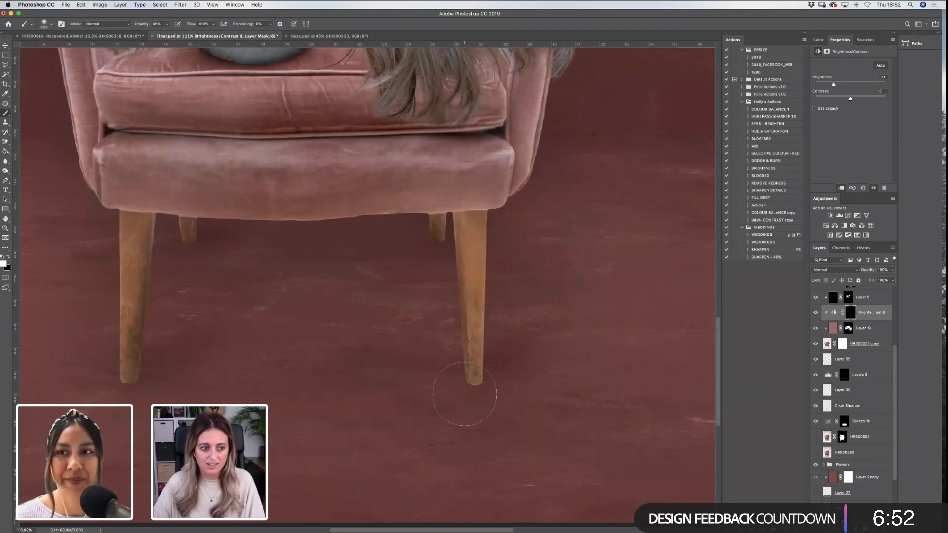
key(bracketright)
key(bracketright)
key(bracketright)
click(464, 391)
key(bracketleft)
key(bracketleft)
key(bracketleft)
click(194, 251)
key(bracketright)
click(143, 396)
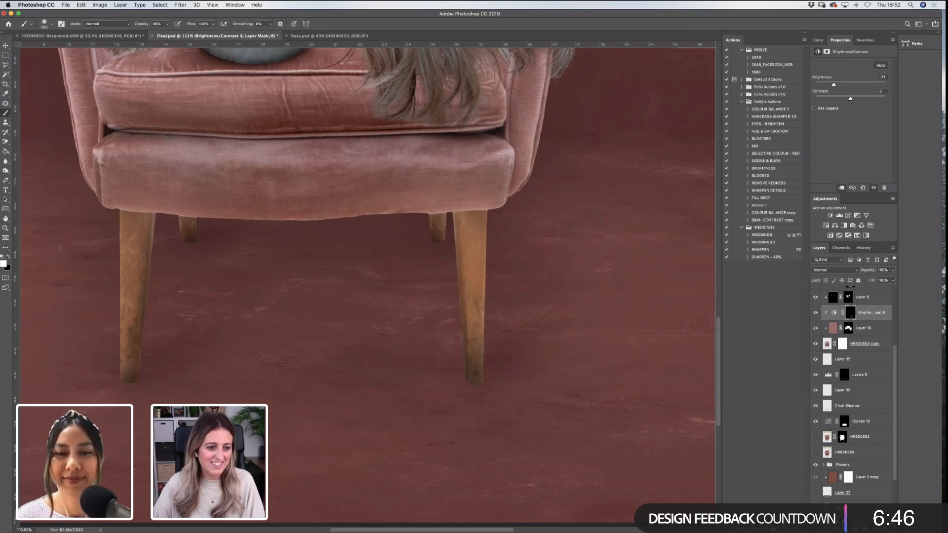
Lower the opacity of the chair legs' Brightness/Contrast adjustment to 80%
click(6, 228)
click(214, 25)
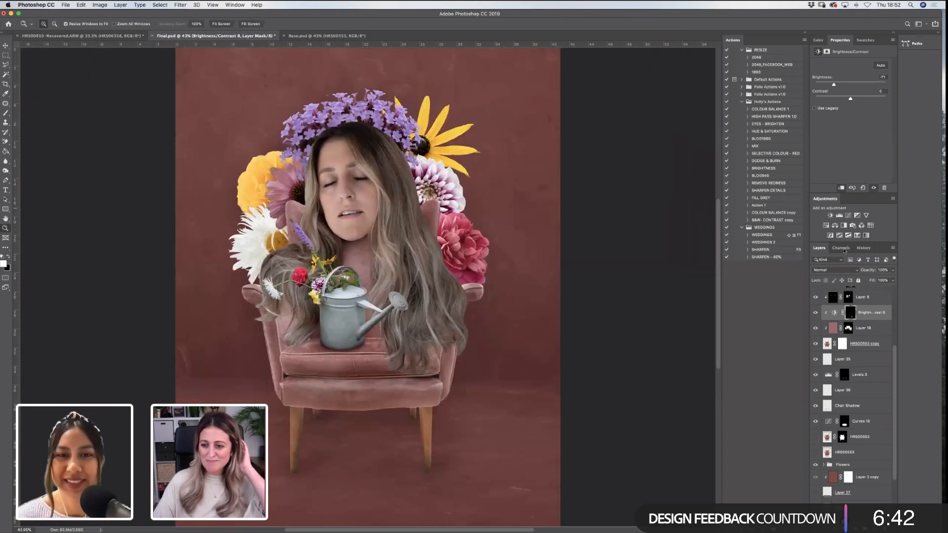
click(893, 270)
mouse_move(892, 280)
mouse_down()
mouse_move(878, 280)
mouse_move(886, 280)
mouse_up()
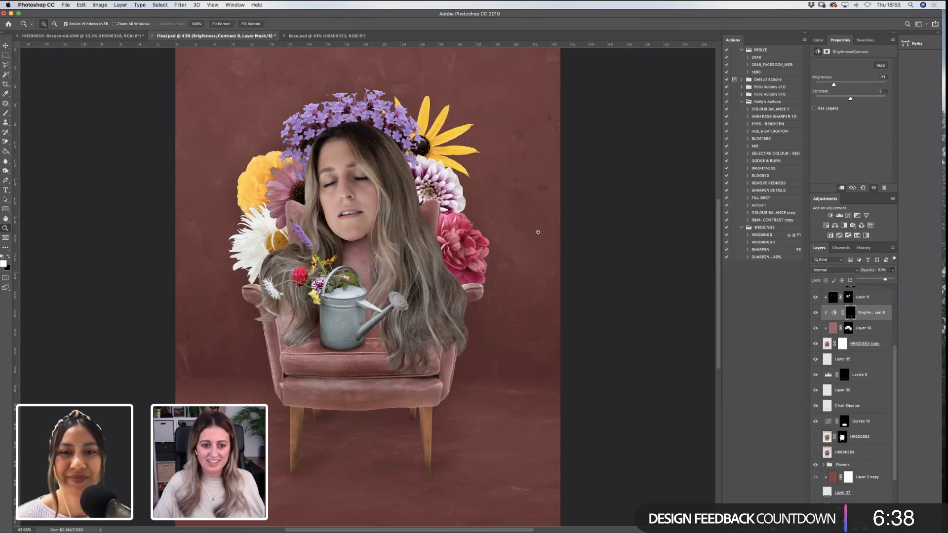
click(54, 23)
click(504, 225)
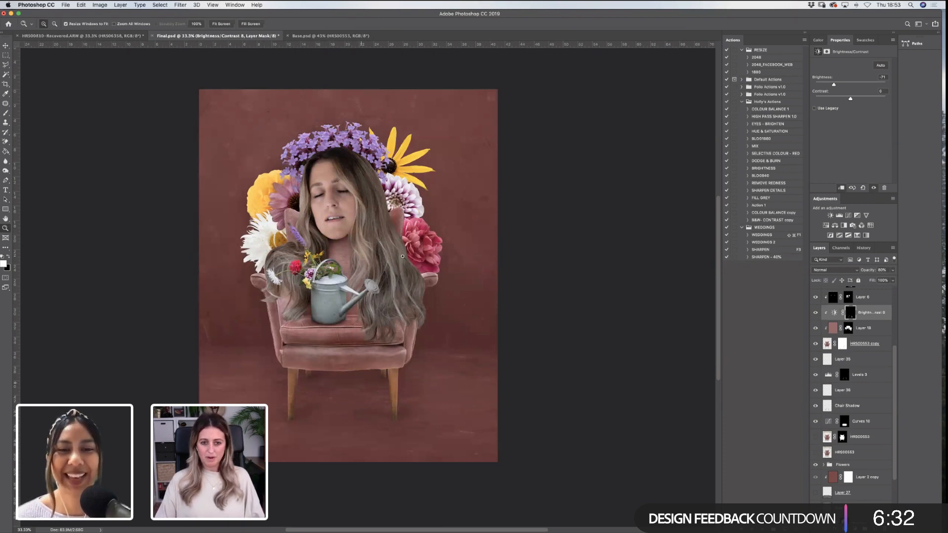
Expand the Flowers group and examine the two purple flower layers, Layer 29 copy and Layer 29
drag(255, 118, 534, 330)
drag(896, 353, 898, 333)
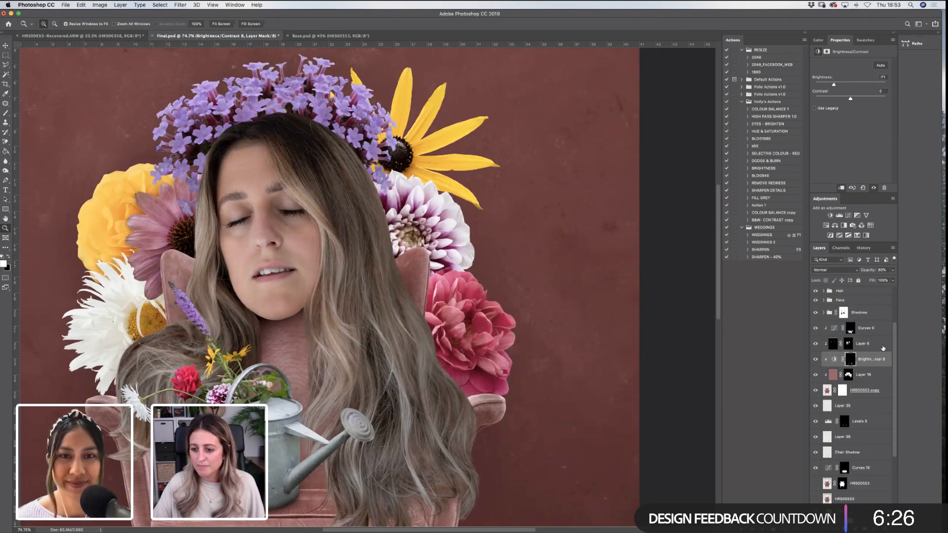
scroll(893, 362, down, 3)
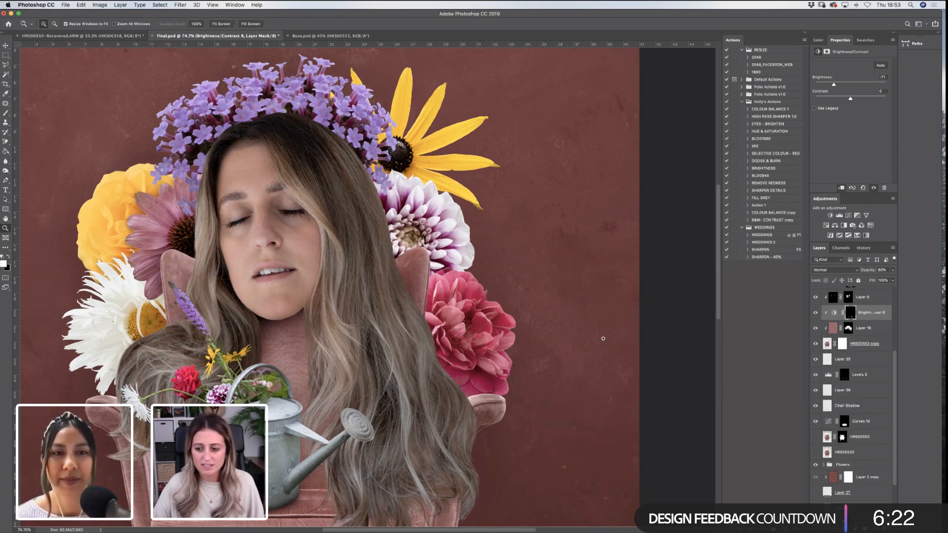
scroll(894, 421, down, 2)
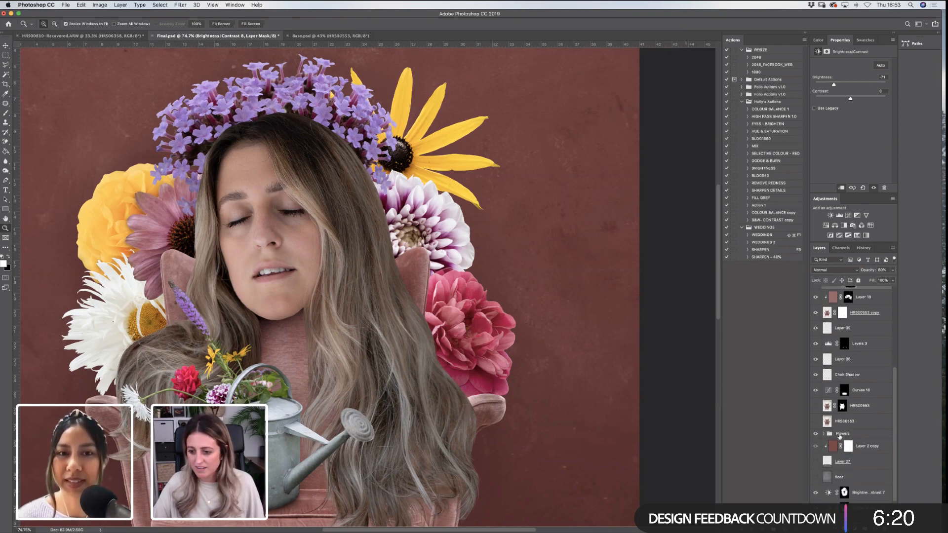
click(824, 434)
scroll(889, 430, down, 5)
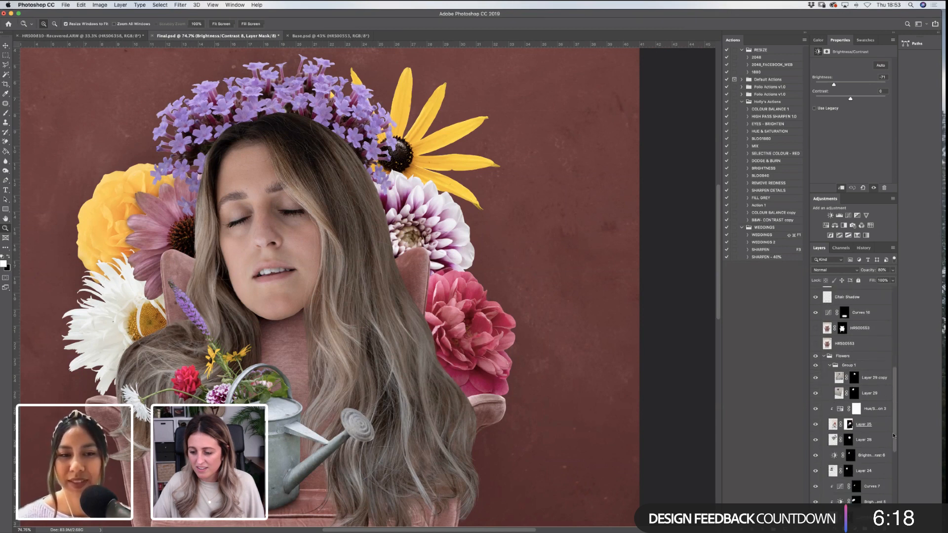
scroll(893, 445, down, 1)
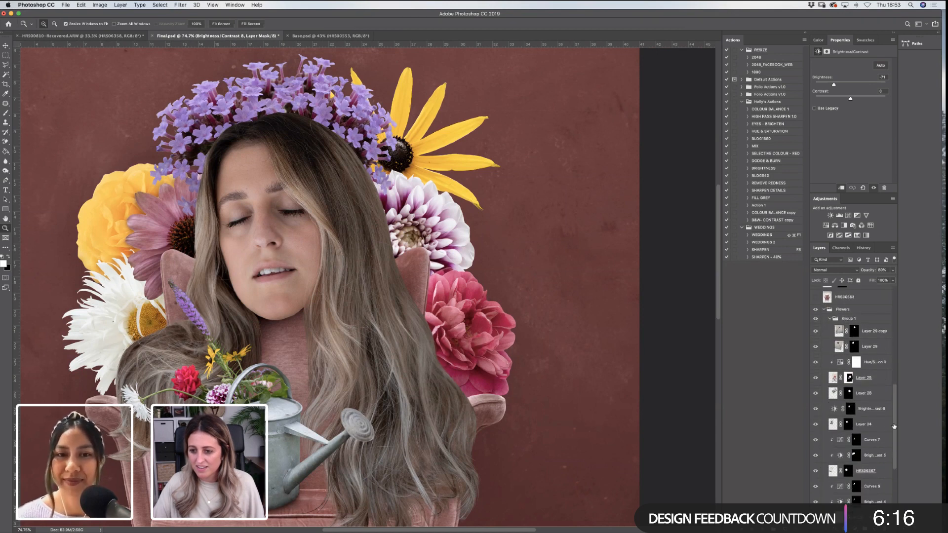
click(838, 331)
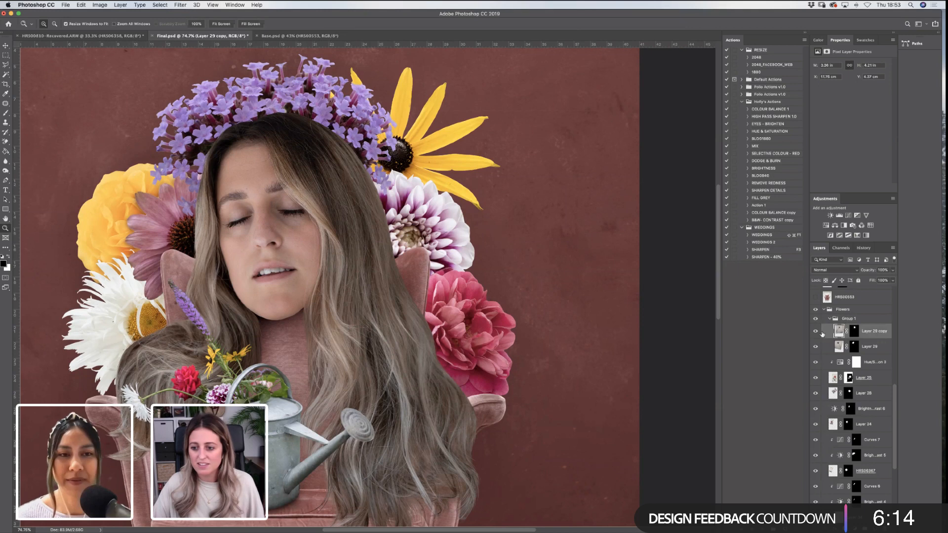
click(871, 347)
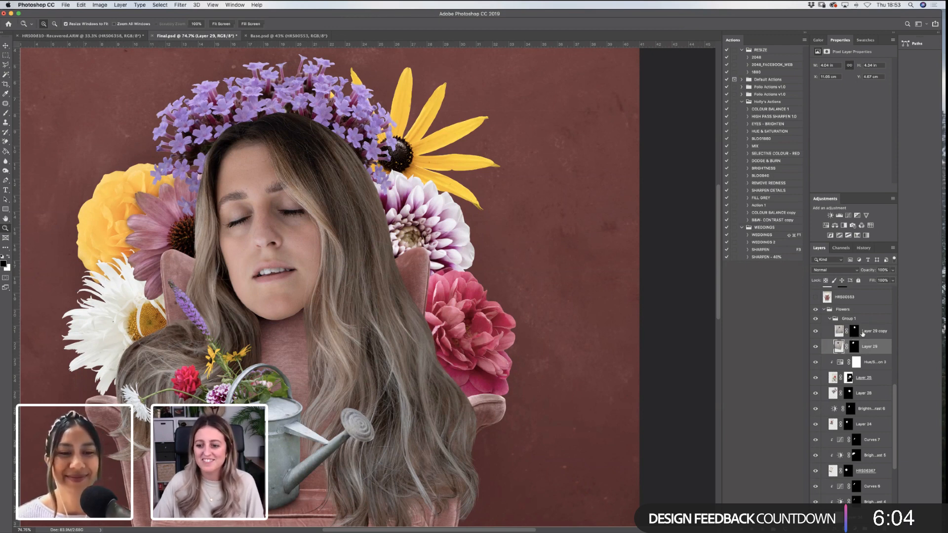
Add a darkening Curves adjustment above Layer 29 copy, lowering input 144 to about 95, and invert its mask to black
click(863, 331)
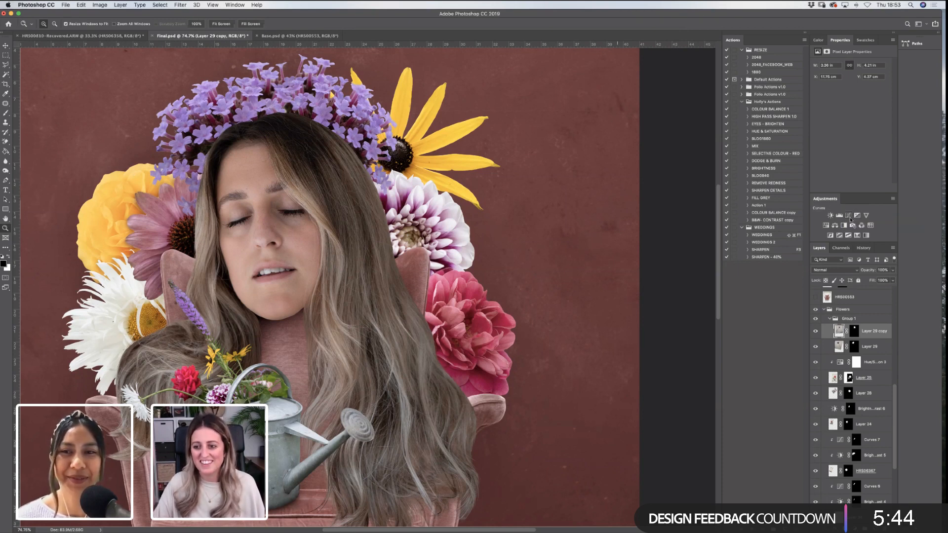
click(854, 218)
drag(862, 107, 862, 116)
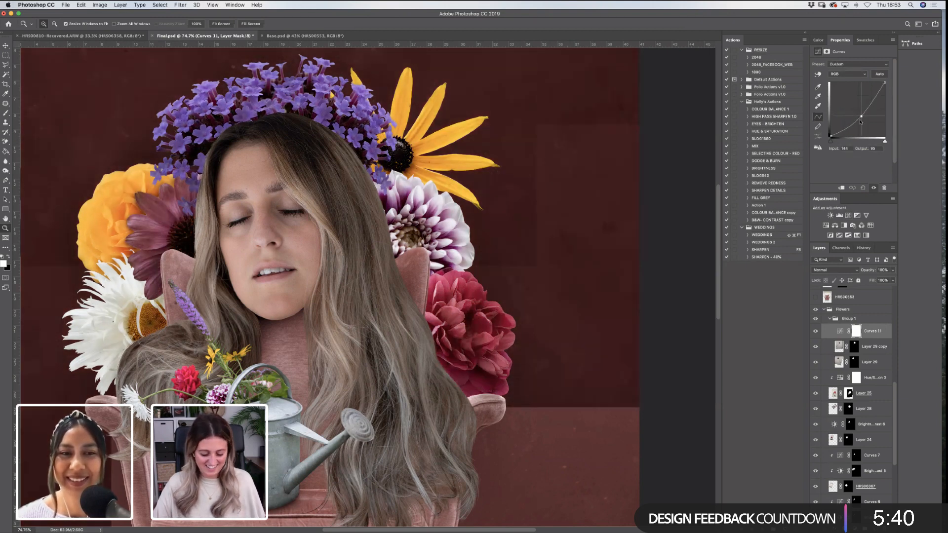
key(super+i)
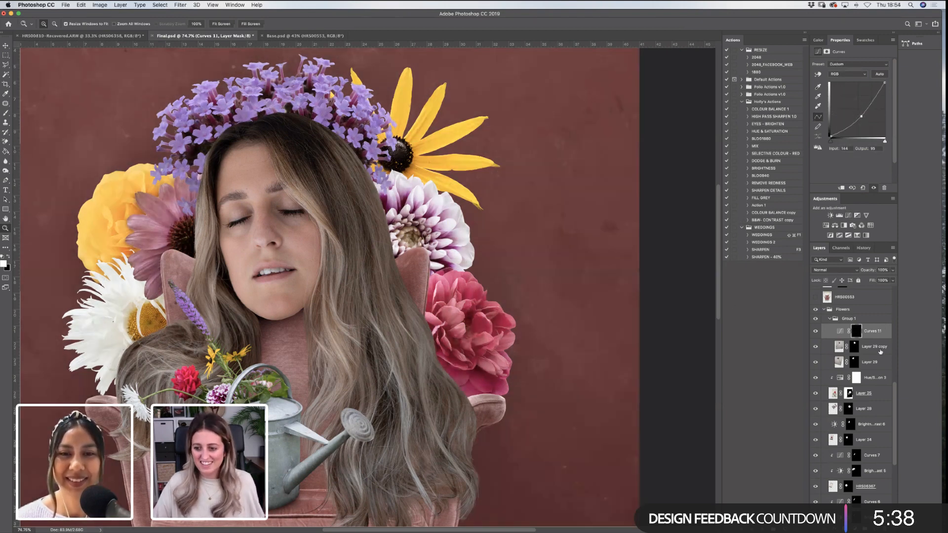
Group Layer 29 copy and Layer 29 and name the group purple
click(873, 348)
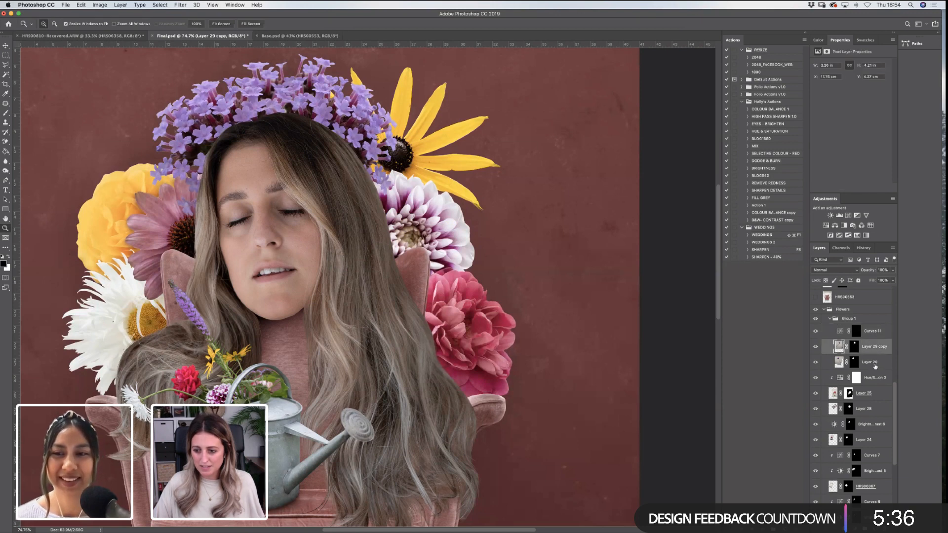
shift+click(874, 365)
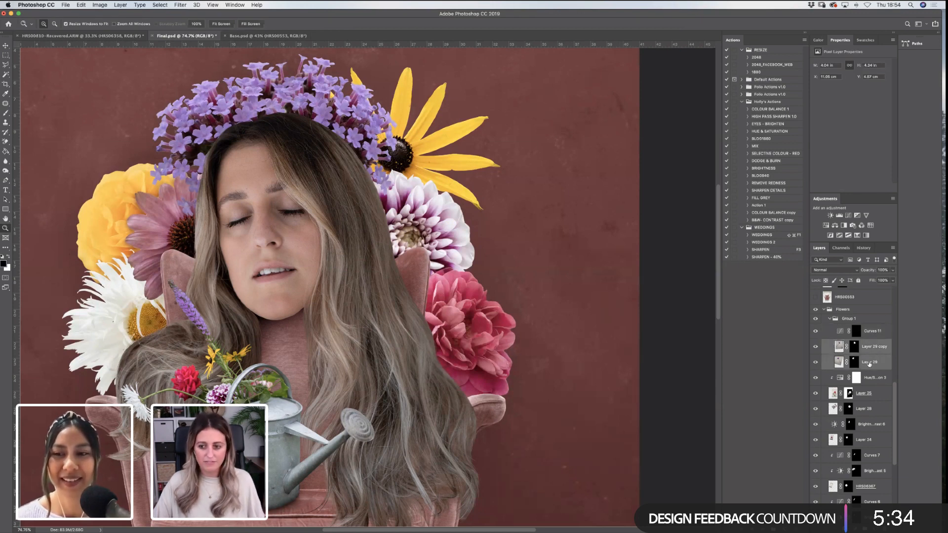
key(super+g)
double_click(857, 344)
text(purpl)
key(Return)
Clip the new Curves adjustment to the purple group
click(884, 336)
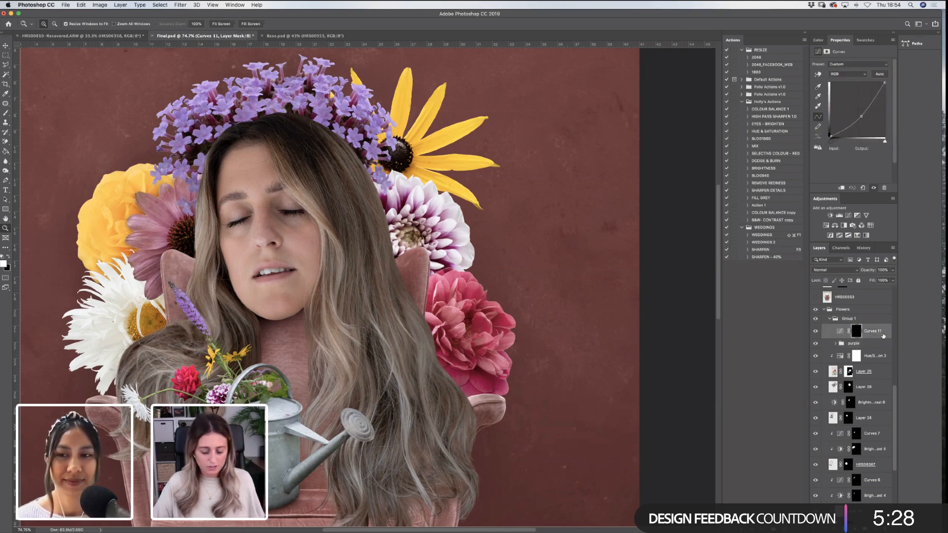
right_click(885, 335)
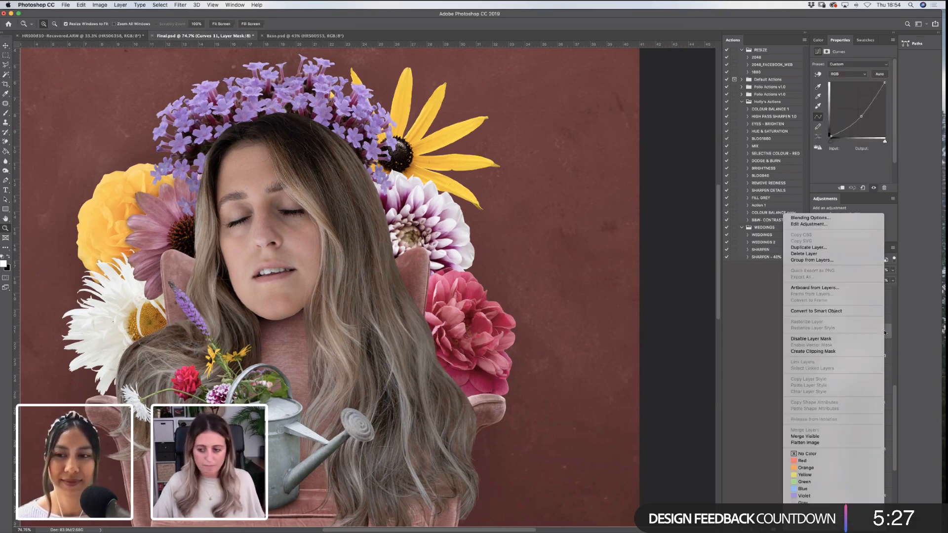
click(822, 351)
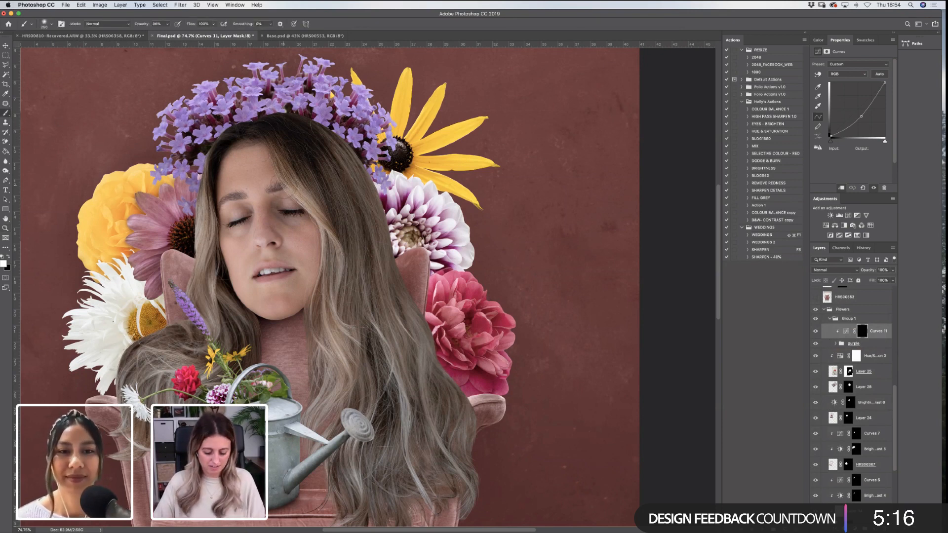
Paint white on the Curves mask with a large soft brush to shade the purple flowers around the top of the head
key(bracketright)
key(bracketright)
key(bracketright)
key(bracketright)
key(bracketright)
key(bracketright)
key(bracketright)
key(bracketright)
key(bracketright)
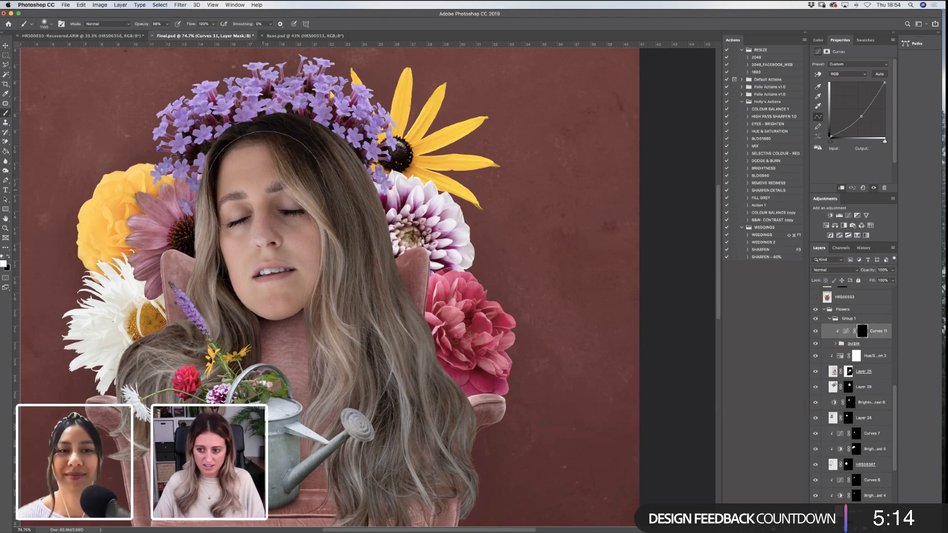
key(super+i)
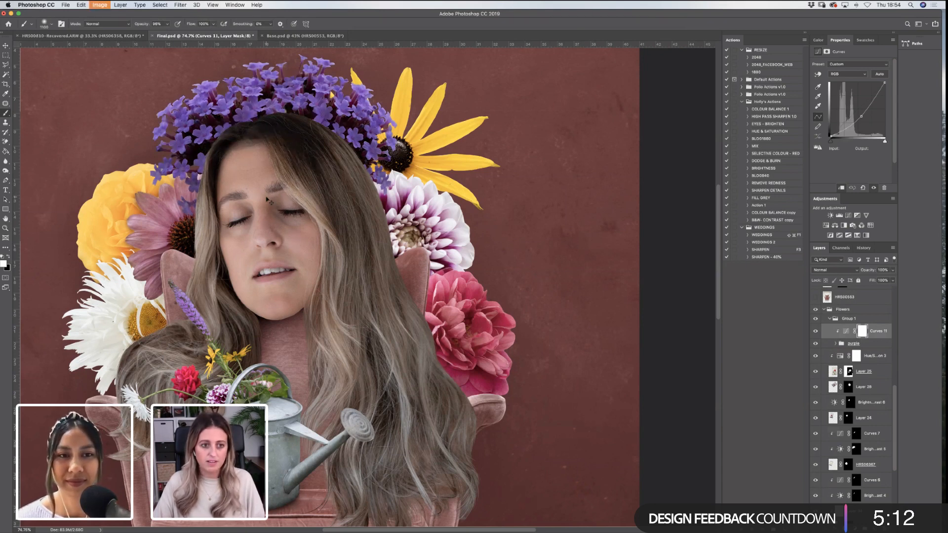
key(super+i)
key(bracketleft)
key(bracketleft)
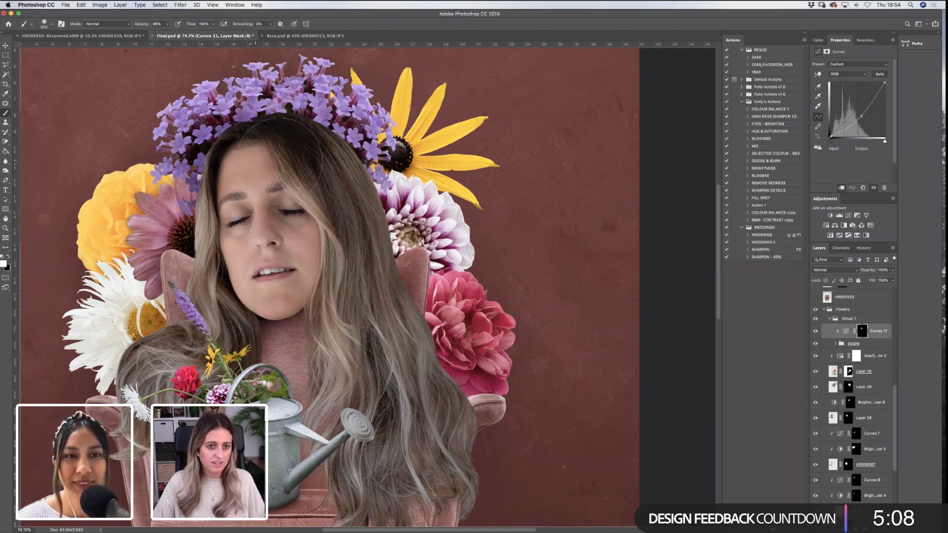
key(bracketleft)
key(bracketleft)
key(bracketleft)
key(bracketleft)
key(bracketleft)
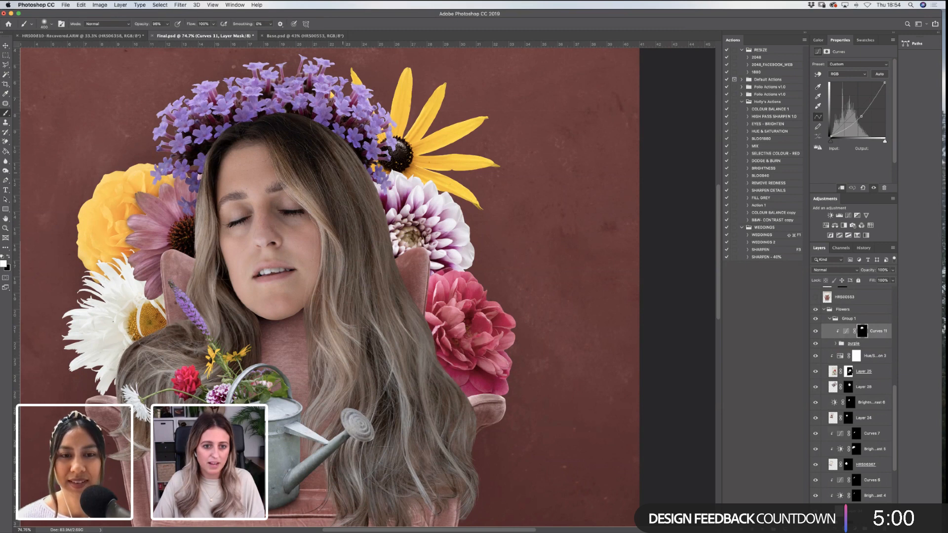
Reduce the opacity of the Curves adjustment clipped to the purple group
key(z)
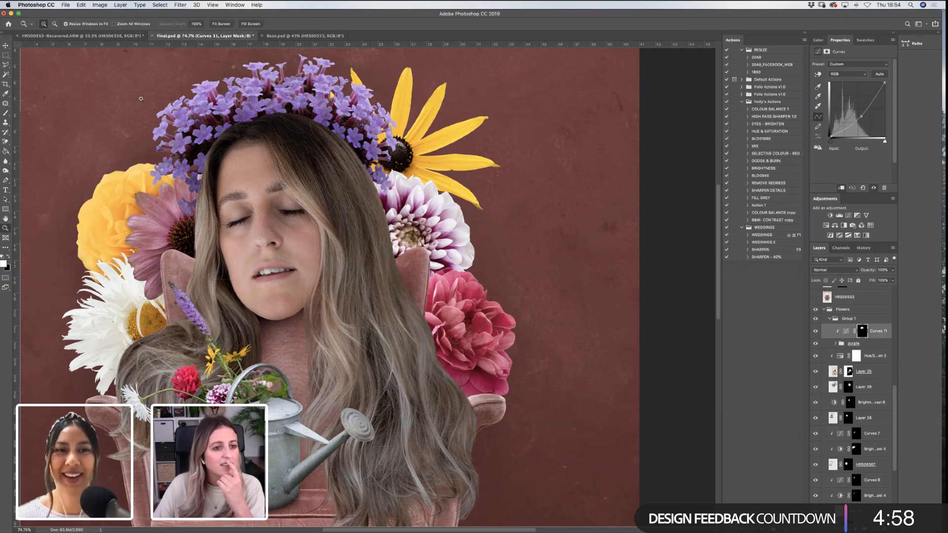
click(225, 24)
click(893, 281)
click(877, 279)
drag(879, 280, 878, 279)
Add a Levels adjustment clipped to the purple group with black input 24, then invert its mask and paint the effect onto the flowers
click(878, 344)
click(840, 216)
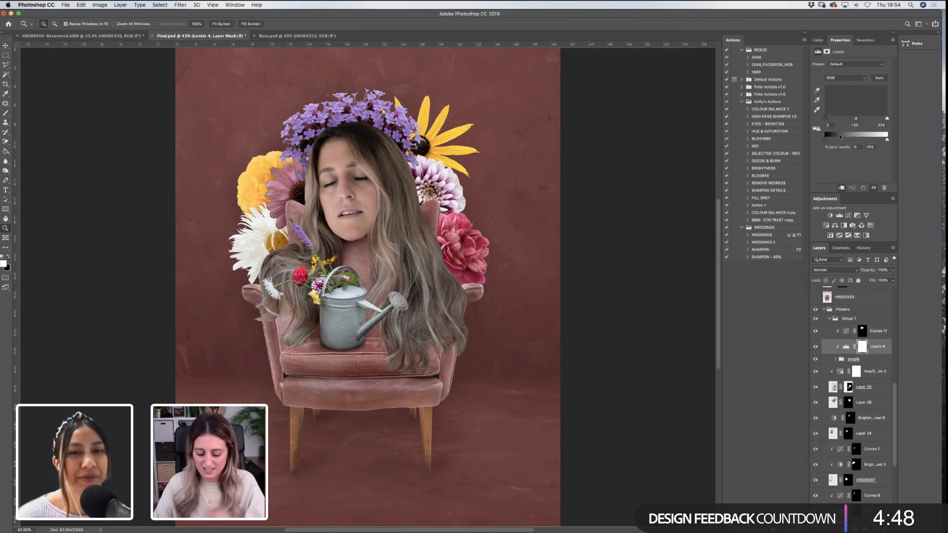
drag(826, 118, 830, 119)
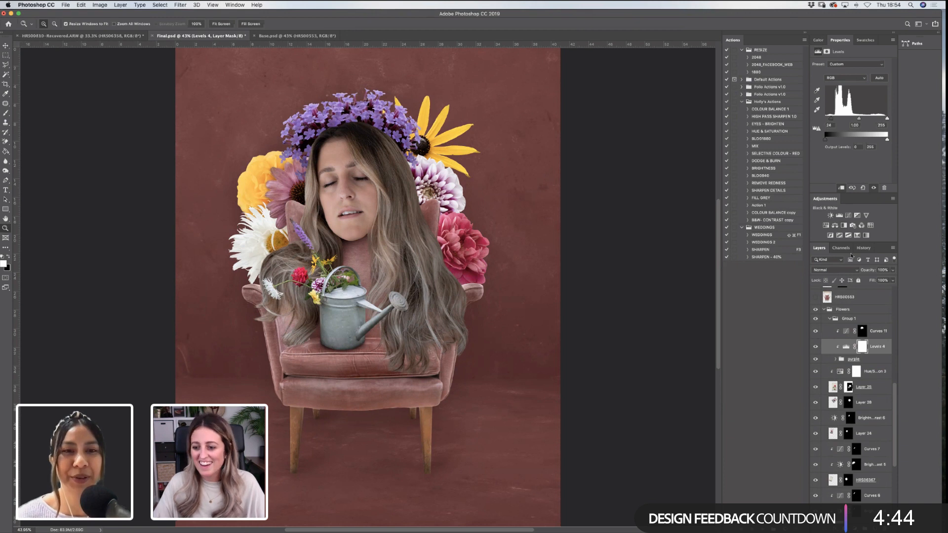
key(super+i)
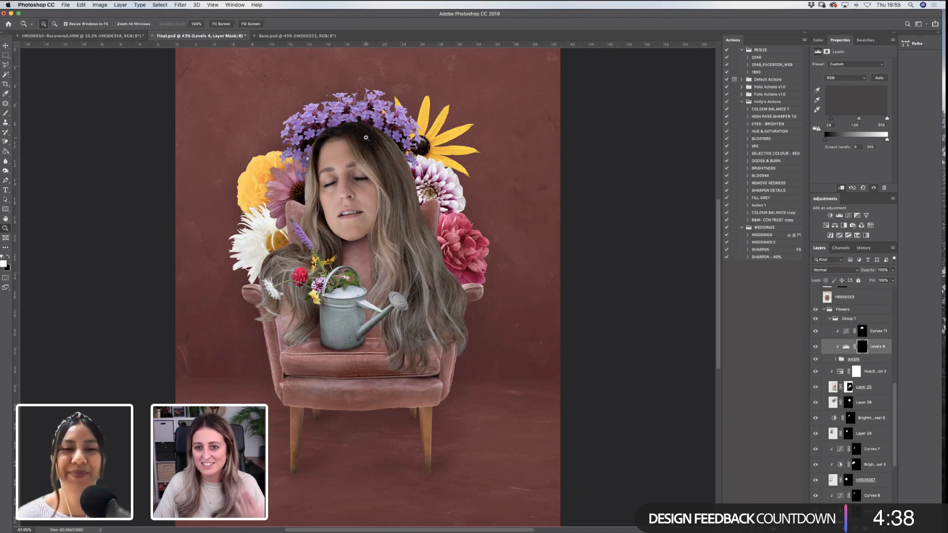
key(b)
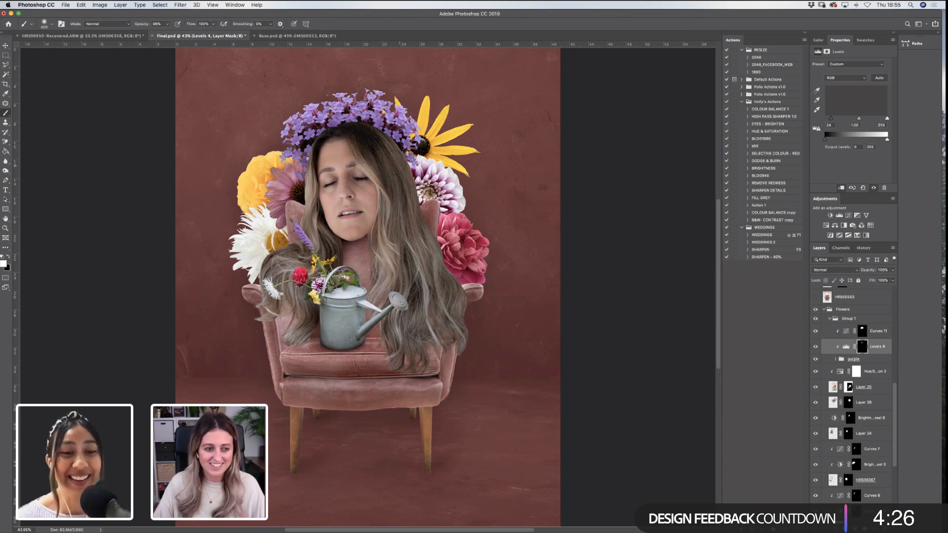
Finish painting the Levels shading on the purple flowers, then compare the image with the Levels and Curves adjustments hidden and shown
key(bracketright)
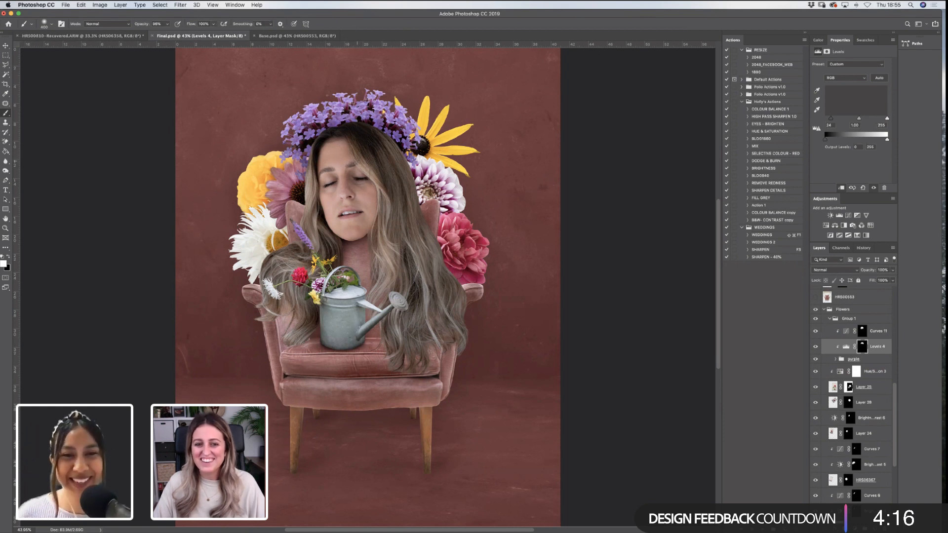
key(bracketleft)
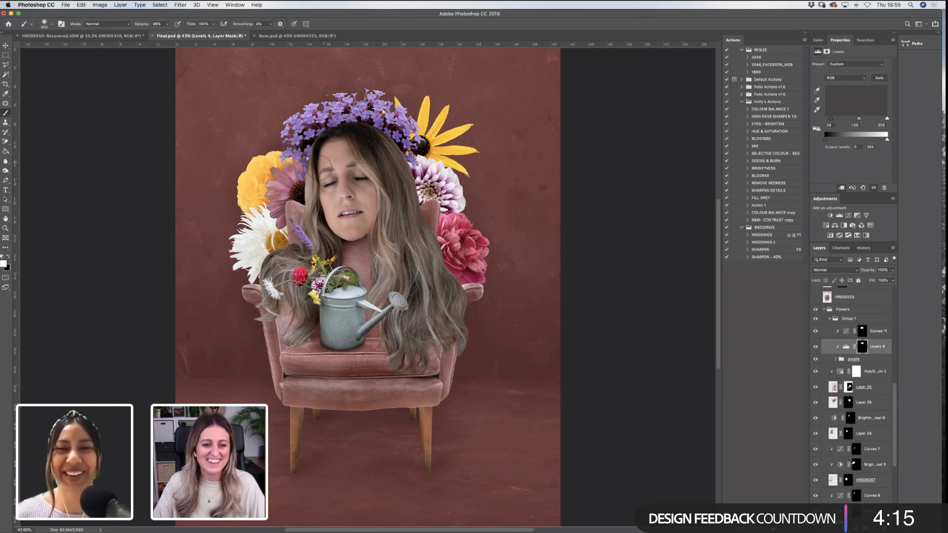
click(815, 347)
click(815, 347)
click(815, 332)
click(815, 332)
Lower the opacity of the purple group's Curves adjustment further and toggle its visibility to check the softened shadow
click(873, 333)
click(892, 270)
drag(893, 280, 873, 281)
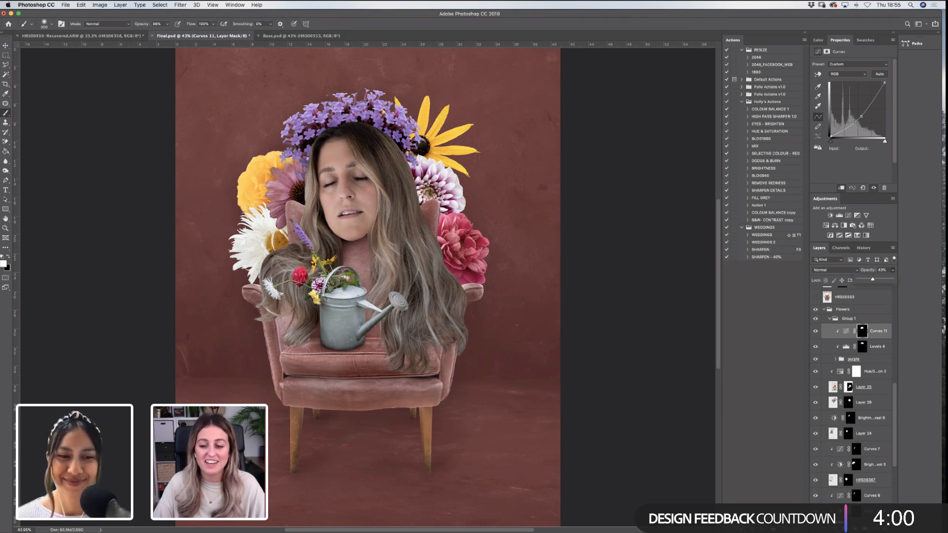
click(817, 331)
click(817, 332)
click(817, 331)
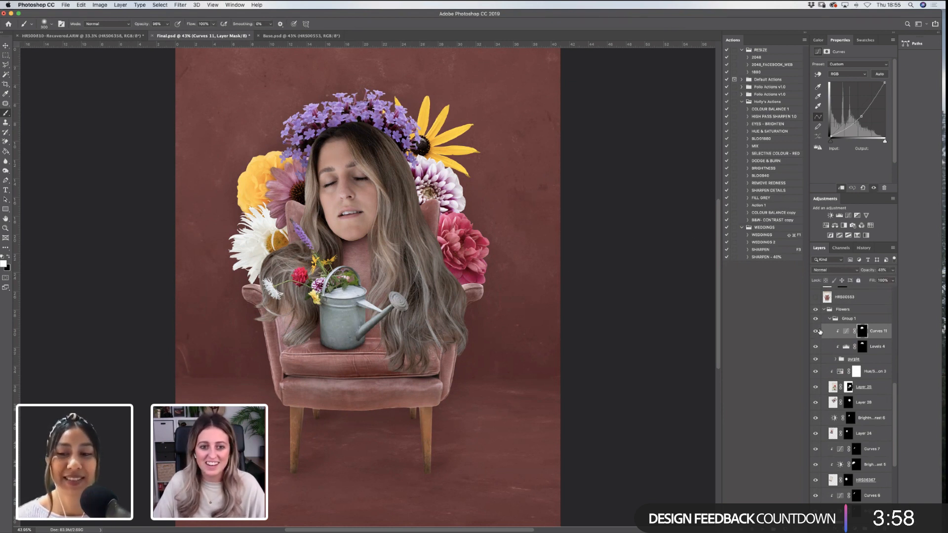
Add a Brightness/Contrast adjustment with brightness -17 clipped to the purple group, then invert its mask and paint white over the flowers near the hair
click(874, 358)
click(830, 215)
drag(850, 85, 847, 84)
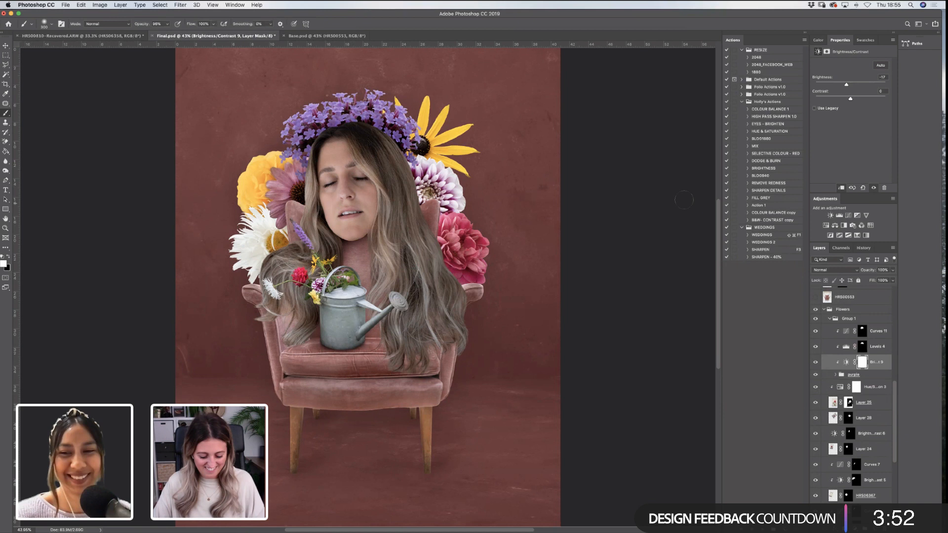
key(super+i)
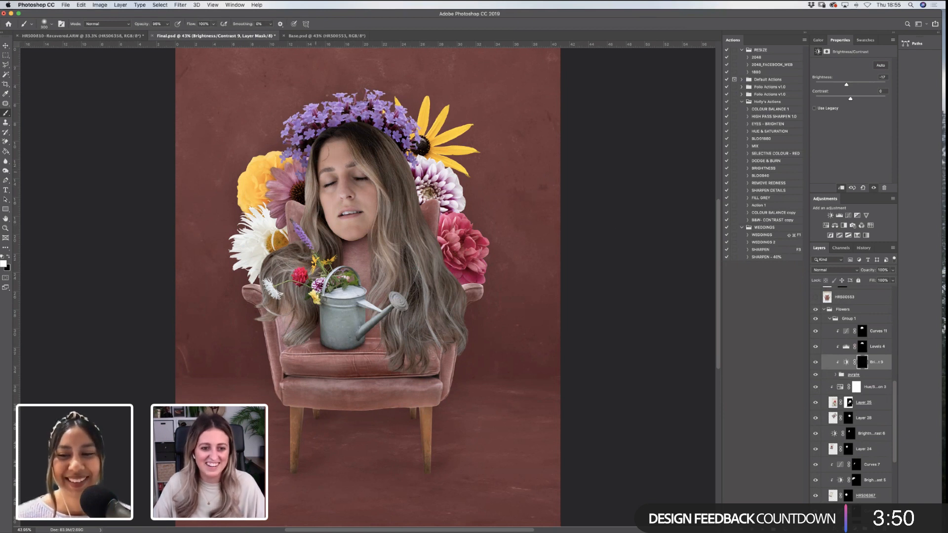
key(x)
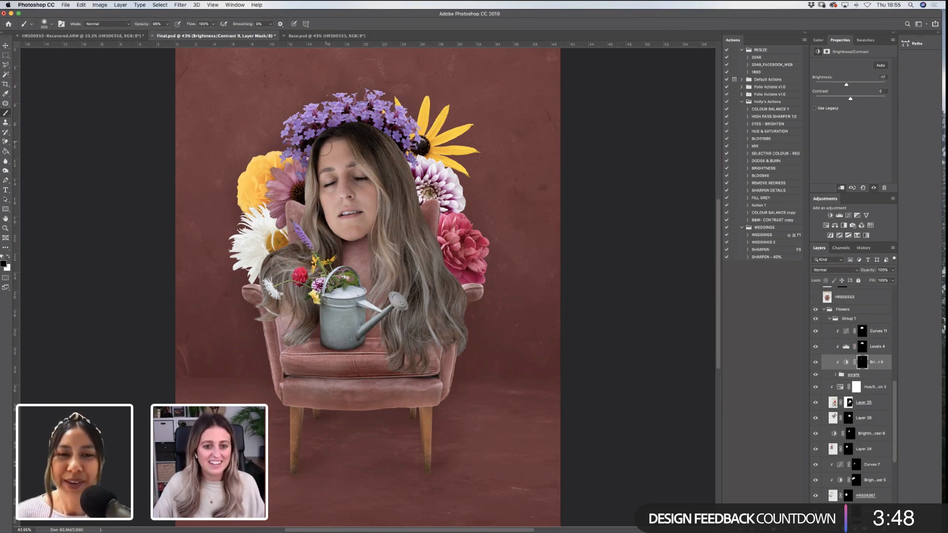
key(x)
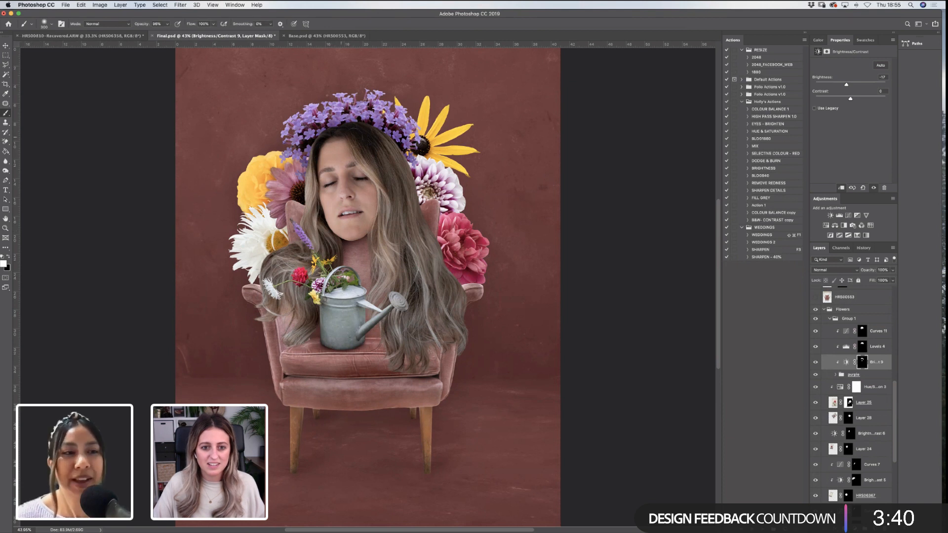
Compare the whole portrait with the purple group's Brightness/Contrast adjustment hidden and shown, then save the document
key(z)
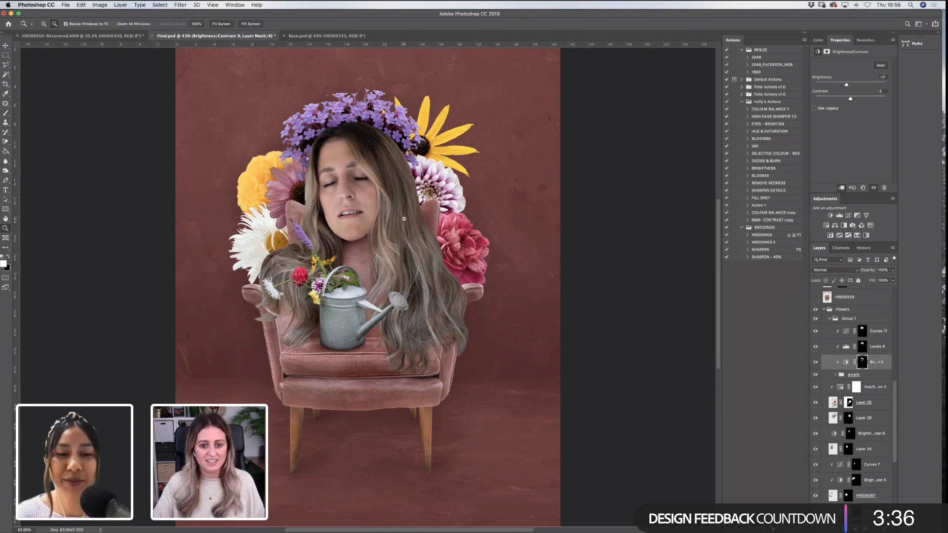
alt+click(406, 218)
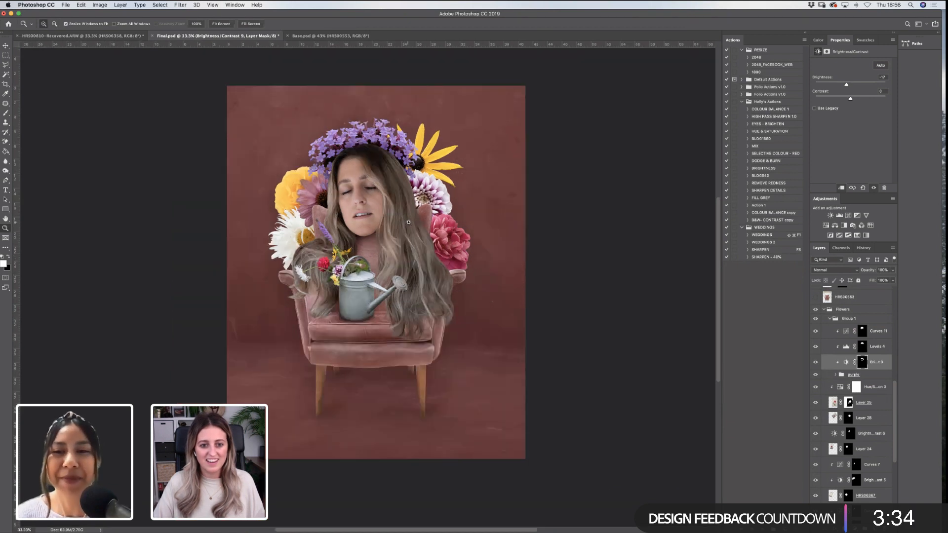
click(816, 363)
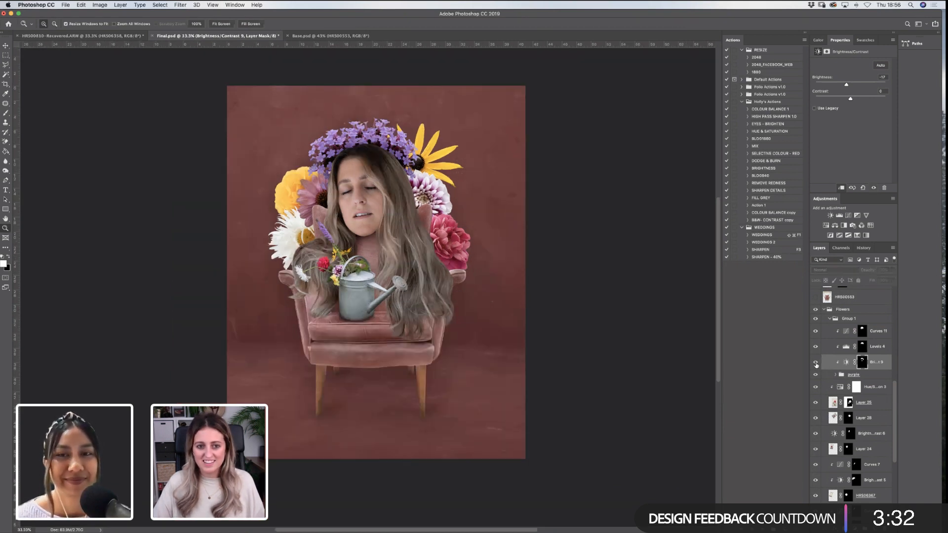
click(816, 362)
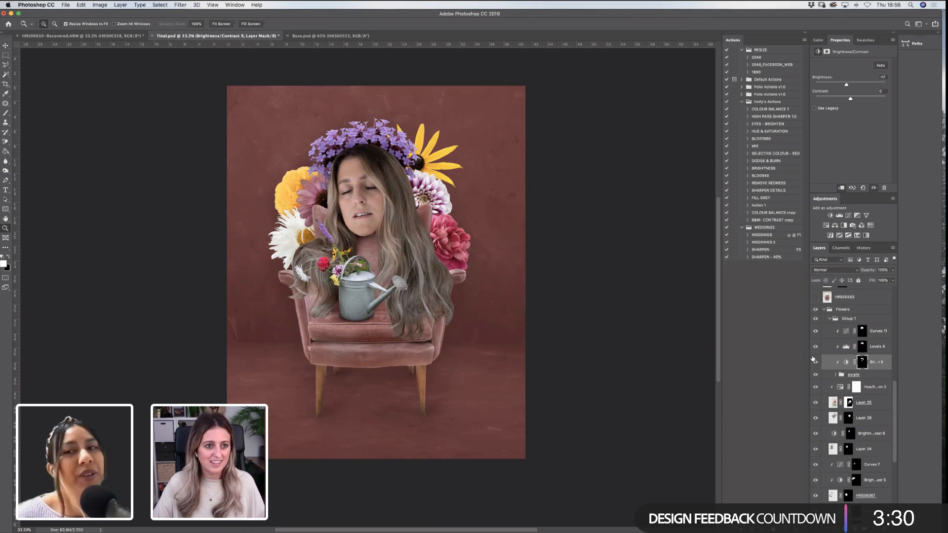
key(super+s)
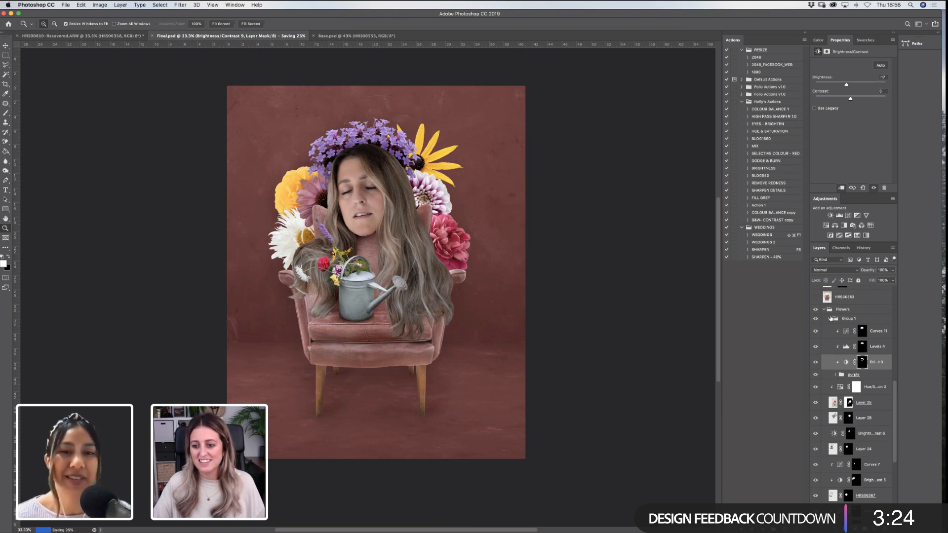
Toggle the purple group's Curves, Levels and Brightness/Contrast adjustments to examine what each one contributes to the shadow
click(817, 335)
click(816, 350)
click(816, 350)
click(815, 364)
click(816, 365)
click(817, 366)
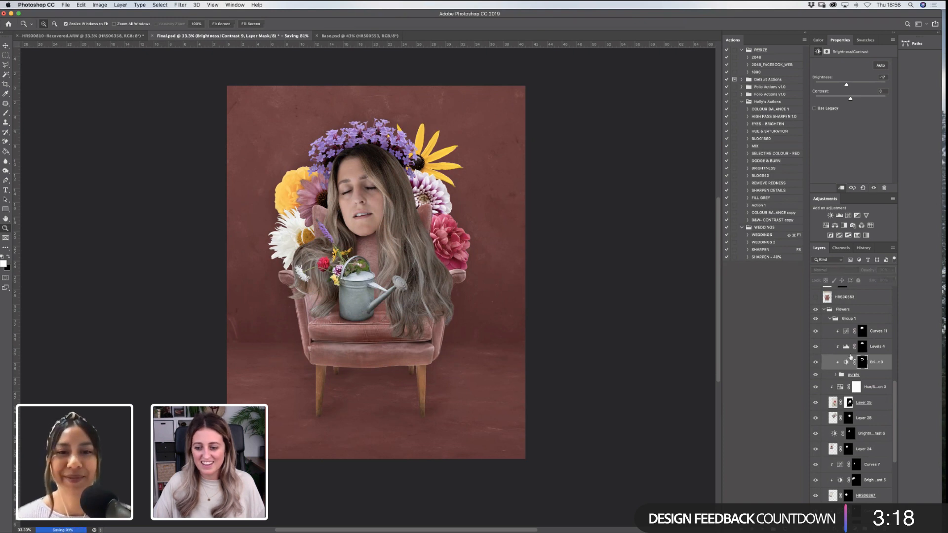
Add a Brightness/Contrast adjustment with brightness about -58 above the yellow flower's Layer 30, then invert its mask and paint the shadow in white
click(829, 319)
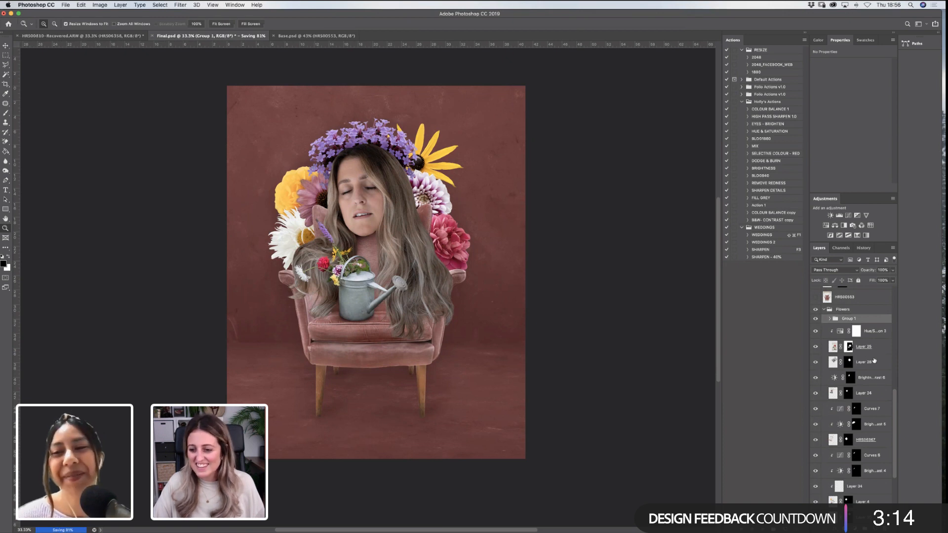
drag(892, 398, 896, 409)
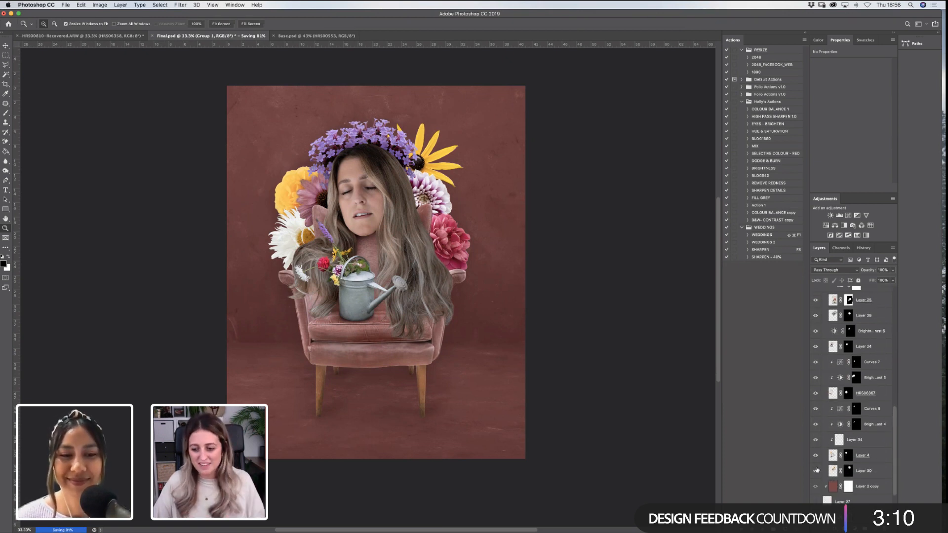
click(816, 470)
click(816, 471)
click(866, 471)
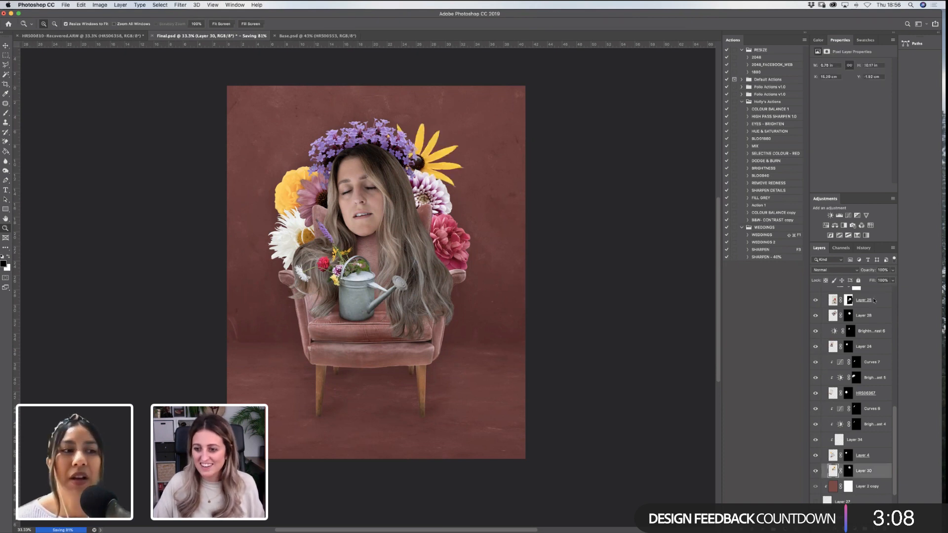
click(830, 216)
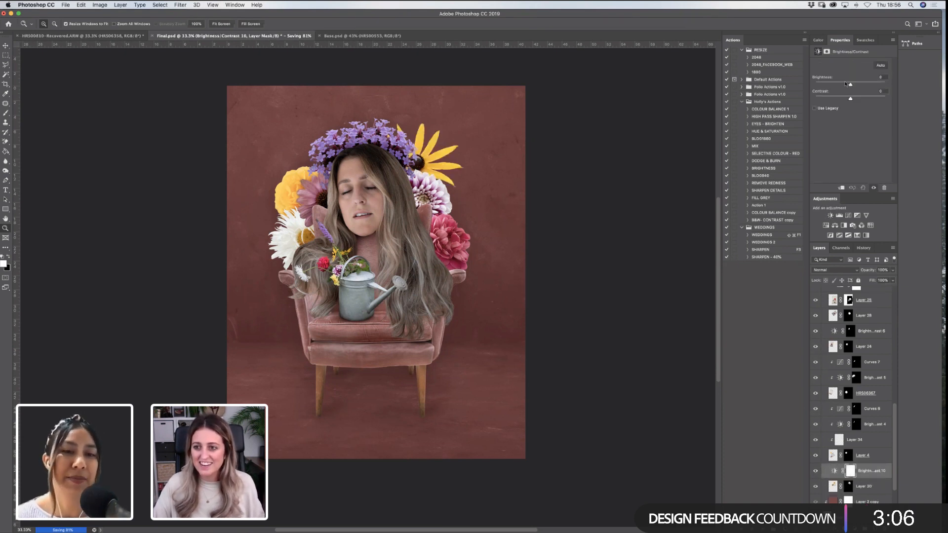
drag(847, 83, 838, 83)
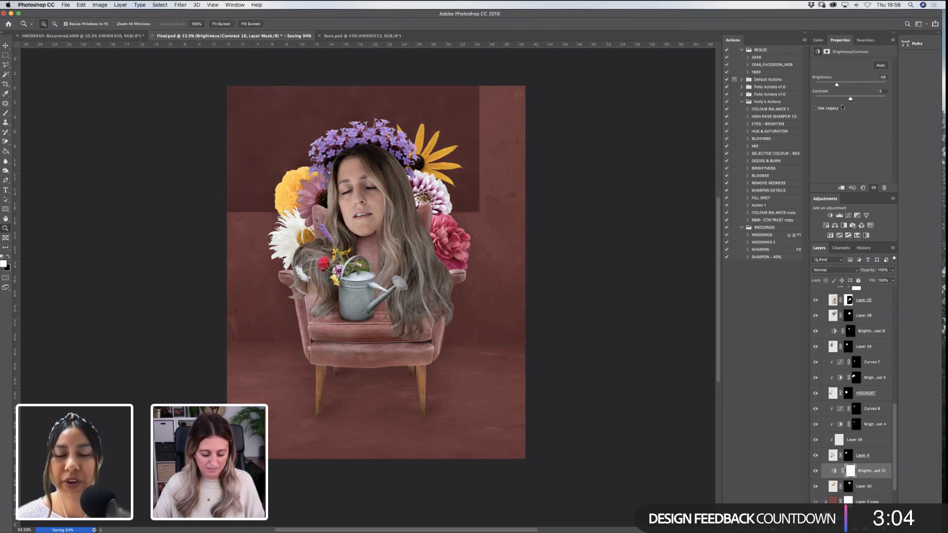
key(super+i)
key(b)
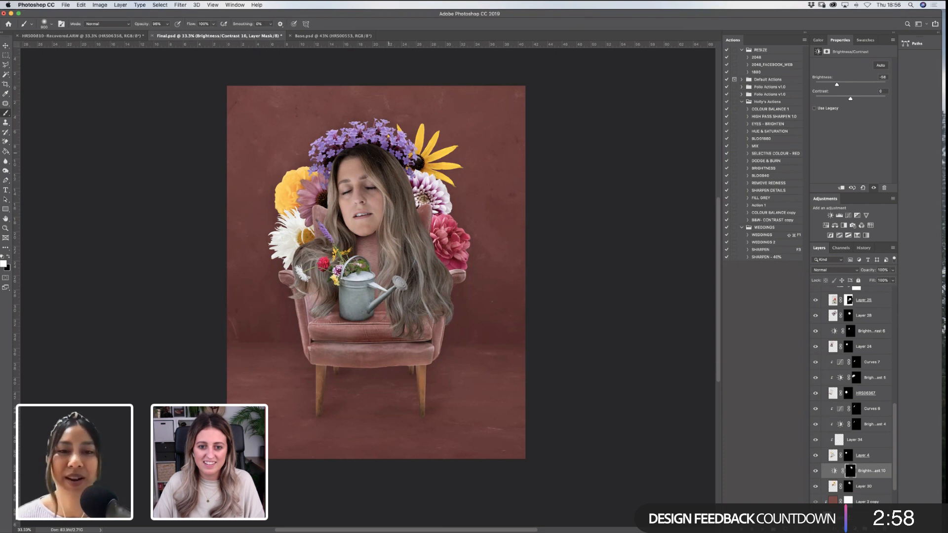
Clip the new Brightness/Contrast adjustment to the yellow flower layer and lower its opacity to about 77%
right_click(883, 476)
click(833, 351)
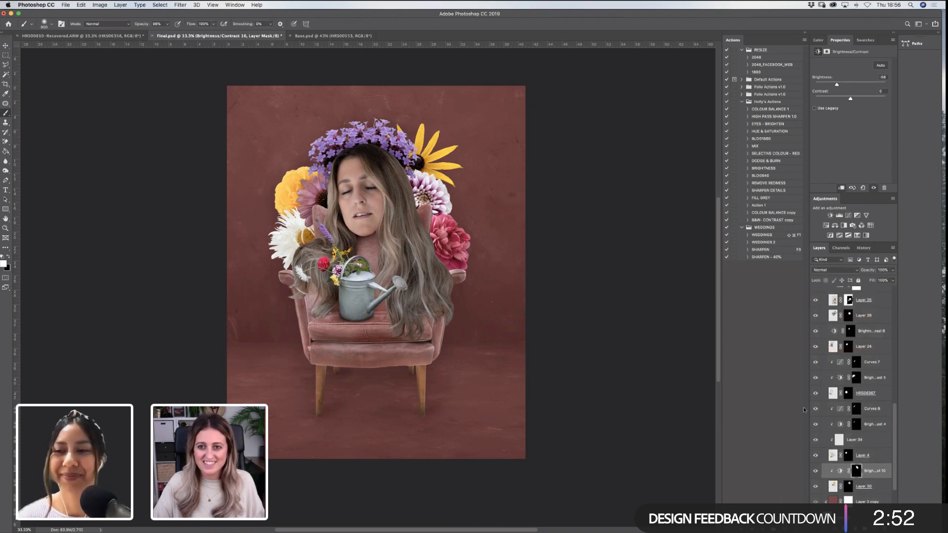
click(893, 270)
drag(894, 280, 881, 281)
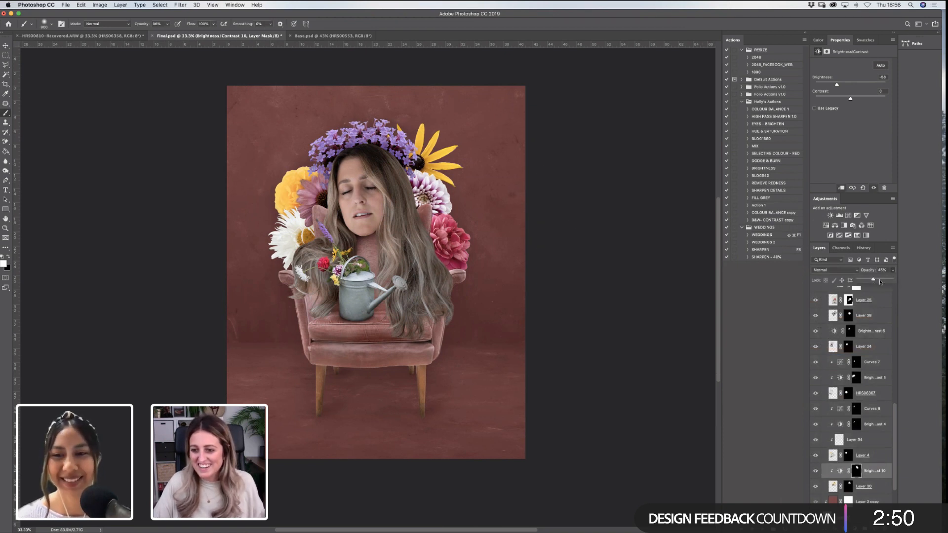
Compare the yellow flower with its Brightness/Contrast shadow hidden and shown
click(816, 472)
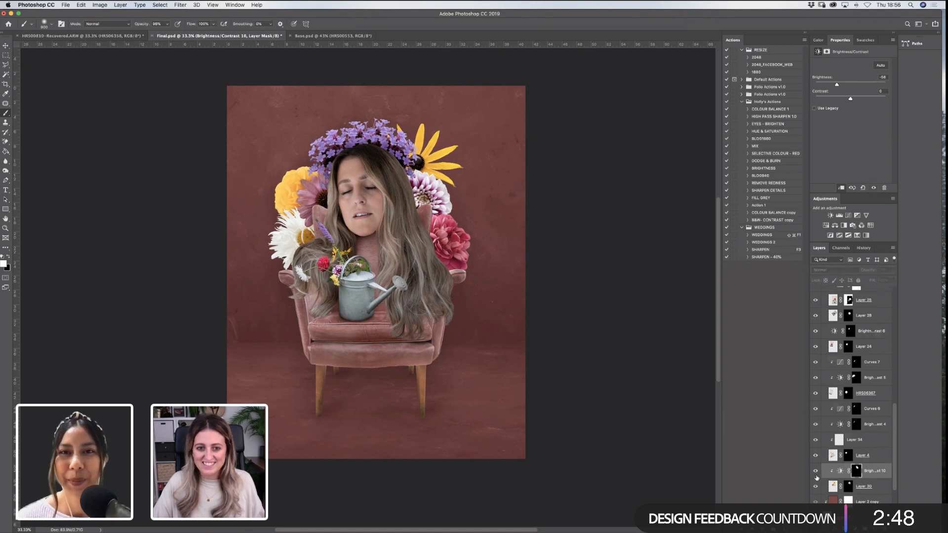
click(816, 472)
click(817, 472)
click(817, 473)
click(817, 472)
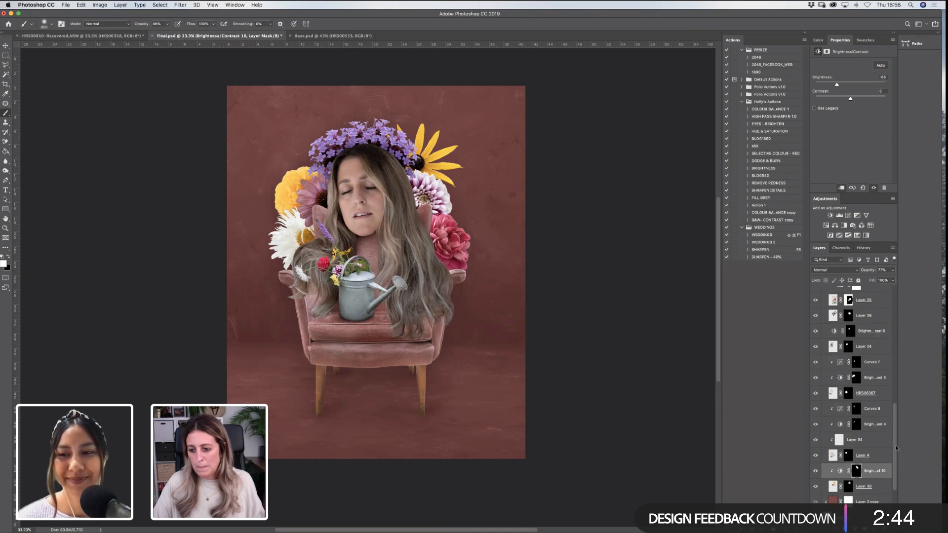
Add a Curves adjustment above the white-and-purple dahlia's Layer 28, pull its midtones down to darken, and invert the mask to black
scroll(897, 450, down, 2)
key(z)
mouse_move(371, 141)
mouse_down()
mouse_move(511, 260)
mouse_move(501, 262)
mouse_up()
click(221, 24)
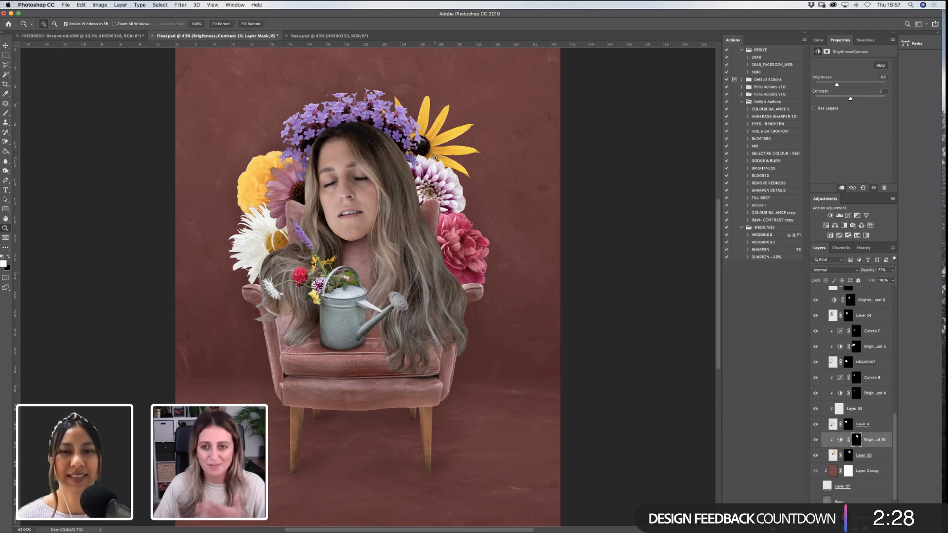
drag(379, 140, 509, 248)
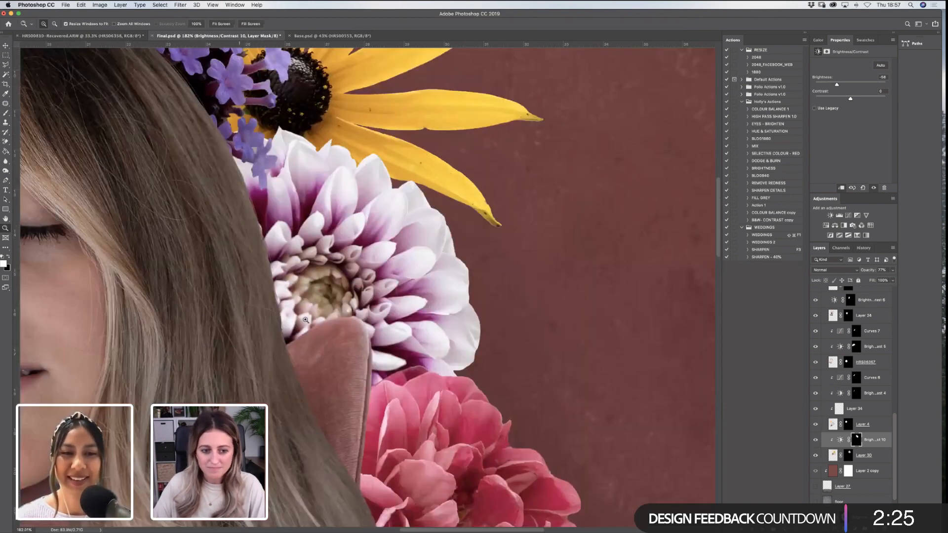
click(892, 423)
scroll(884, 420, up, 5)
scroll(895, 395, up, 2)
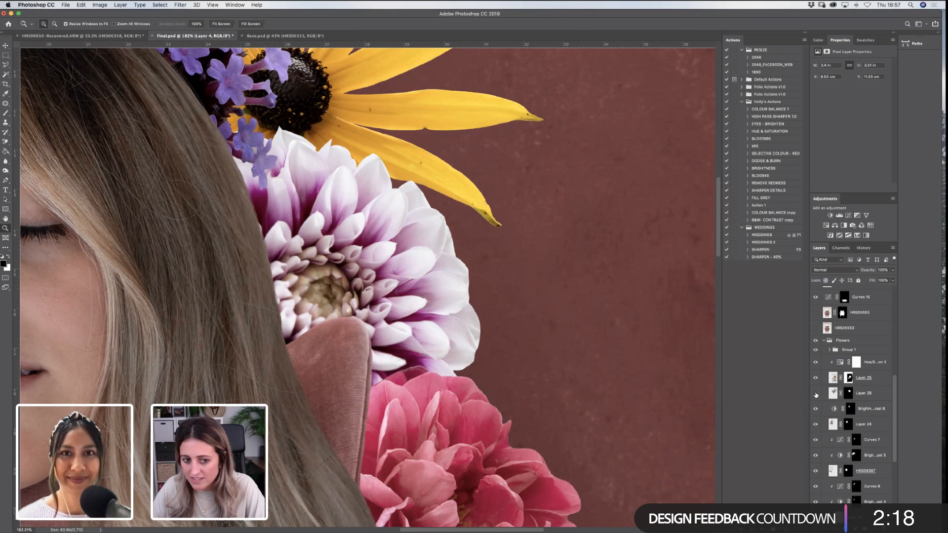
click(815, 393)
click(816, 393)
click(875, 395)
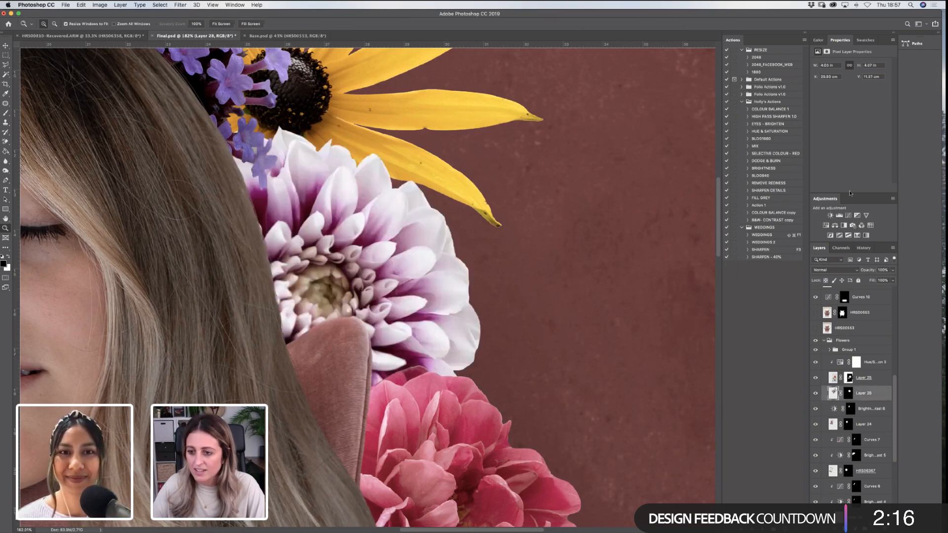
click(852, 216)
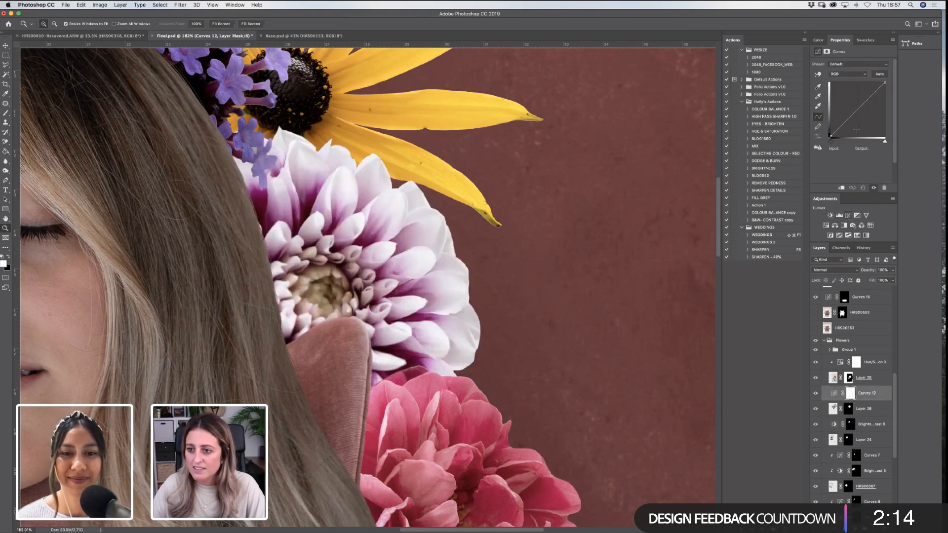
drag(859, 107, 861, 122)
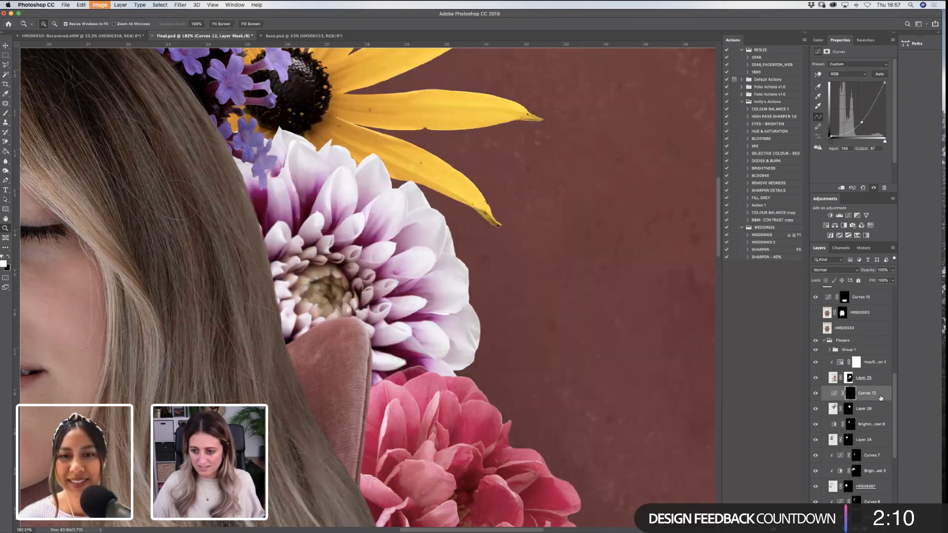
Clip the darkening Curves adjustment to the white-and-purple dahlia layer
right_click(862, 408)
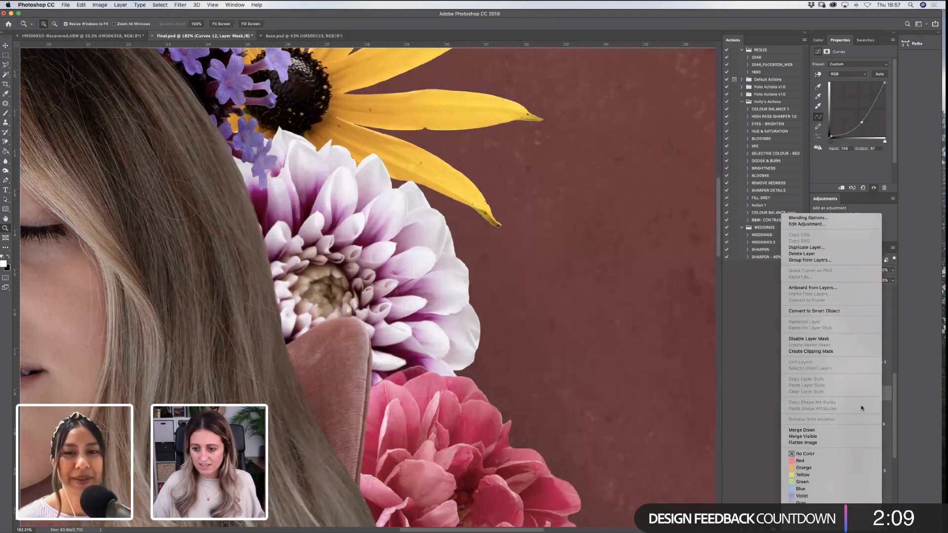
click(832, 351)
click(6, 113)
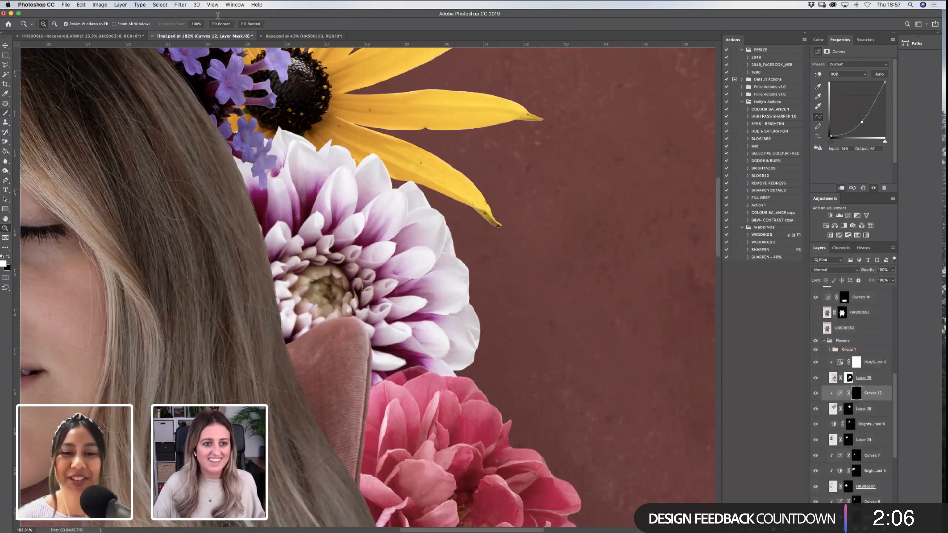
click(6, 228)
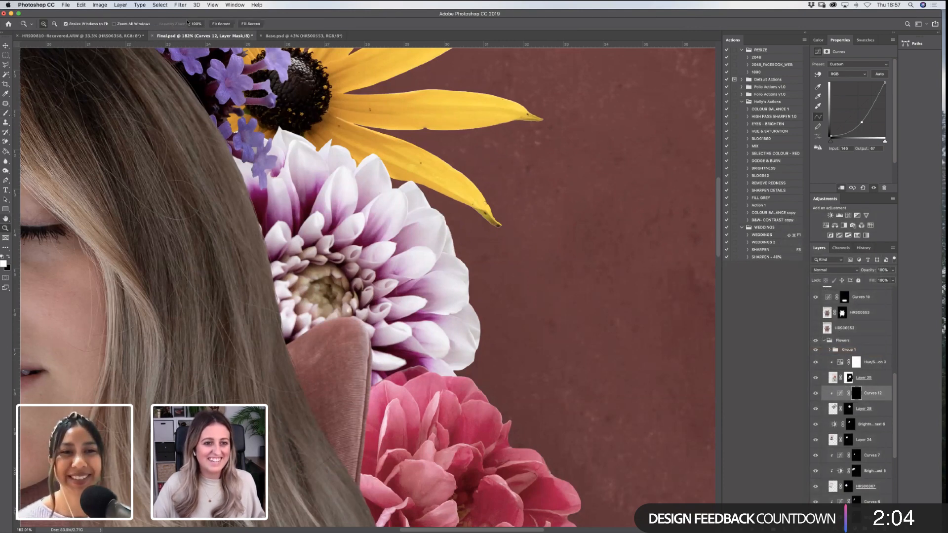
Brighten the red backdrop with a new Curves adjustment placed directly below Layer 27, raising its midtones
click(221, 24)
drag(898, 386, 882, 474)
scroll(882, 474, down, 1)
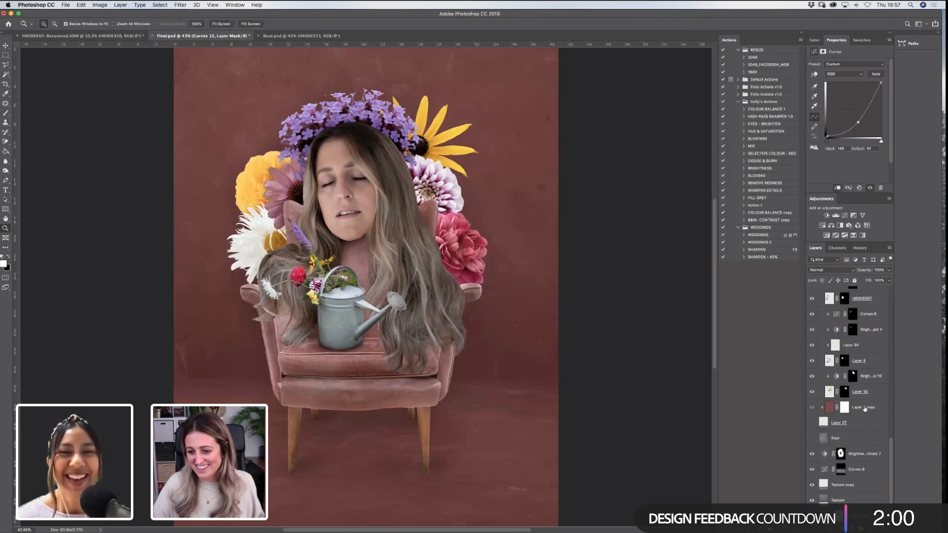
click(864, 409)
click(865, 425)
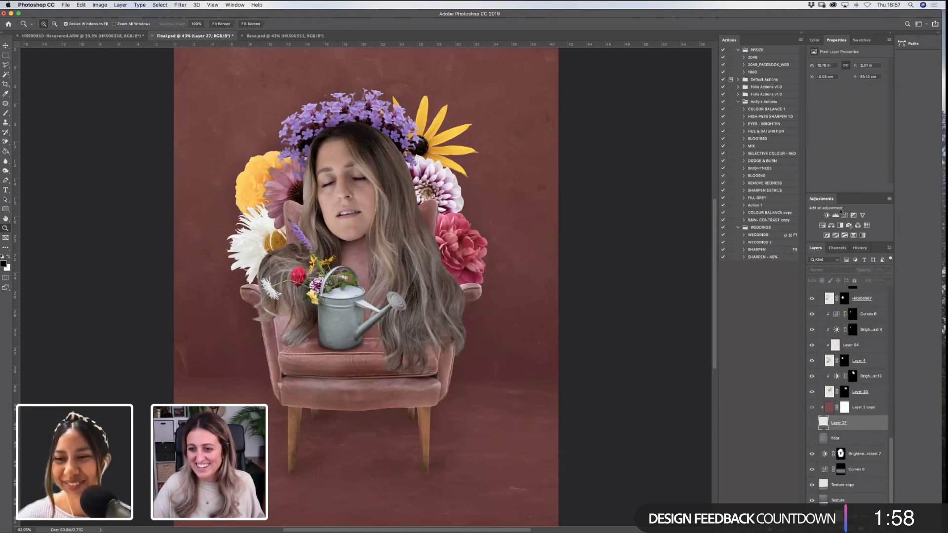
click(844, 215)
drag(854, 117, 854, 114)
drag(871, 423, 875, 444)
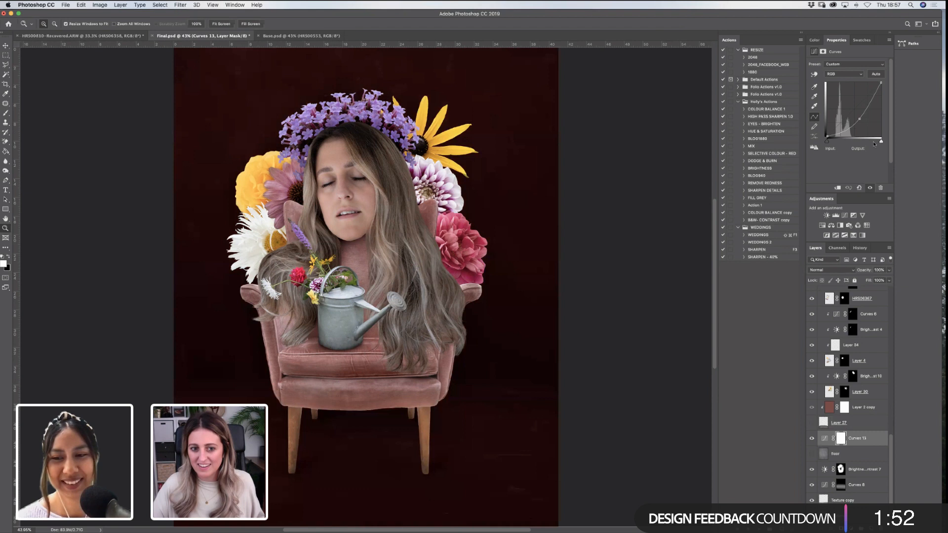
drag(860, 119, 850, 102)
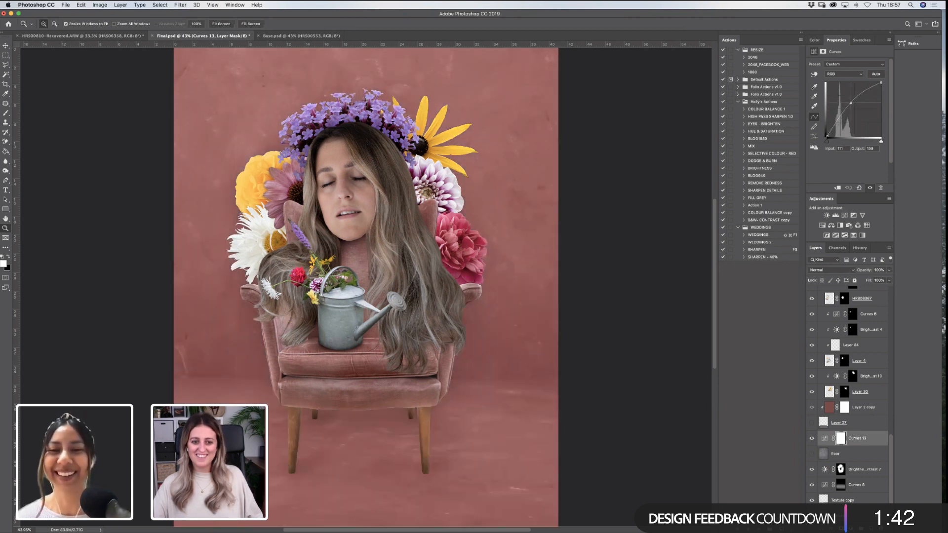
drag(850, 103, 850, 103)
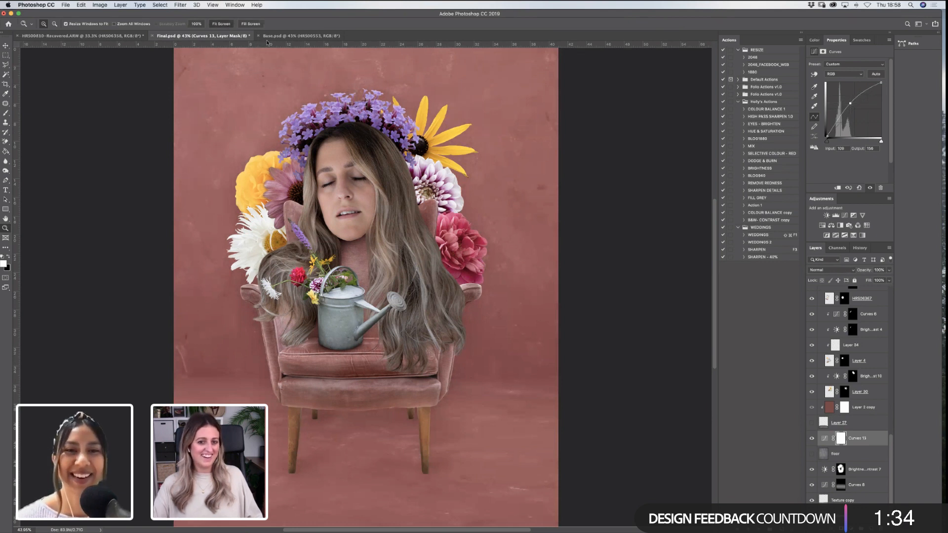
Compare the backdrop with the brightening Curves adjustment hidden and shown
alt+click(447, 220)
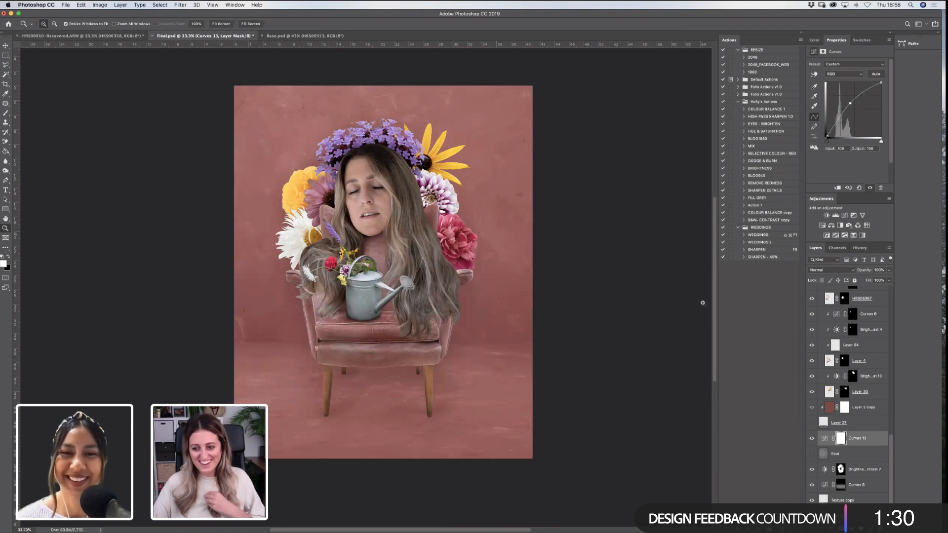
click(812, 439)
click(813, 440)
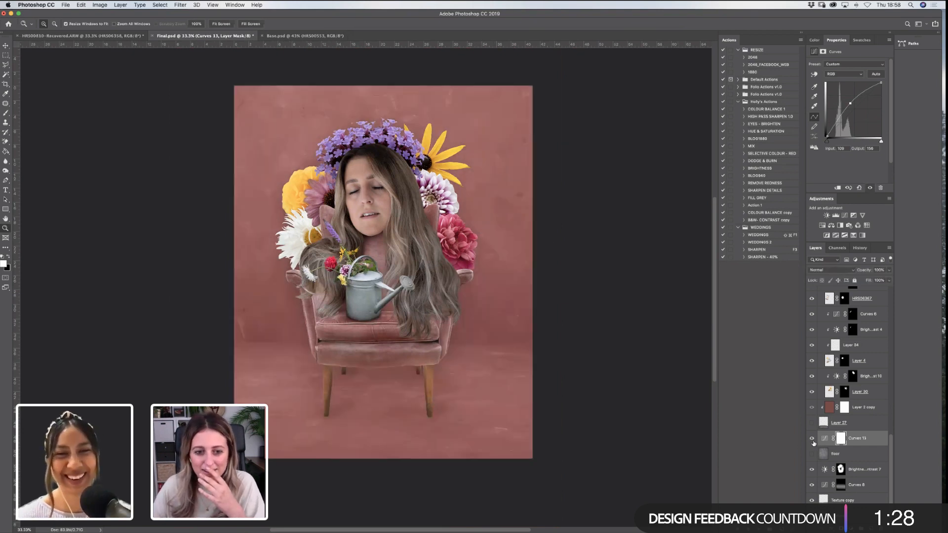
click(813, 440)
click(814, 440)
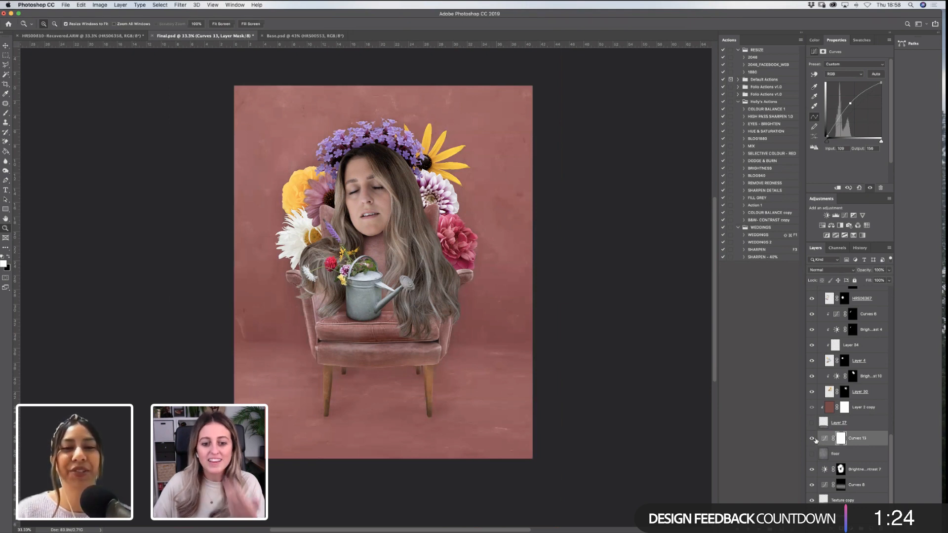
click(814, 440)
click(813, 440)
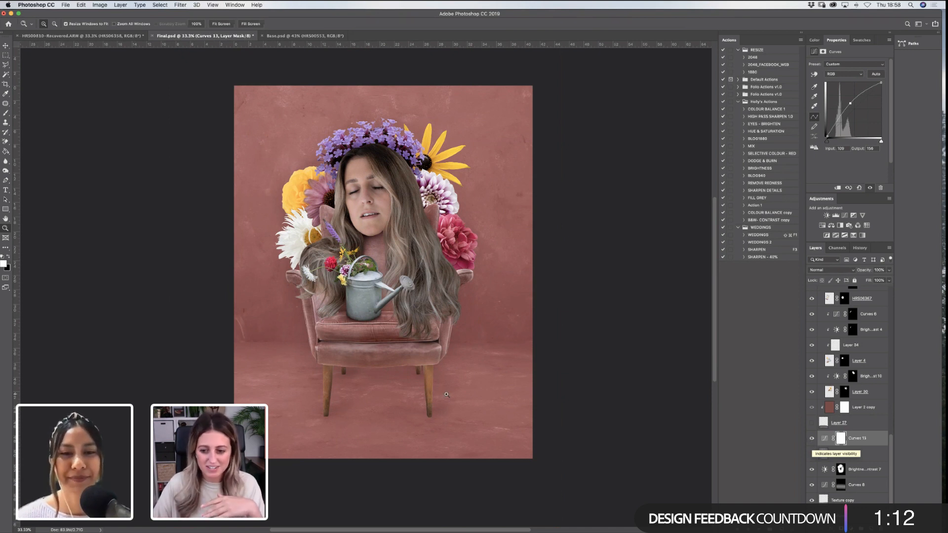
Check the effect of the shadow layers above the Flowers group, including Curves 10 and Chair Shadow, by toggling their visibility
scroll(892, 442, up, 5)
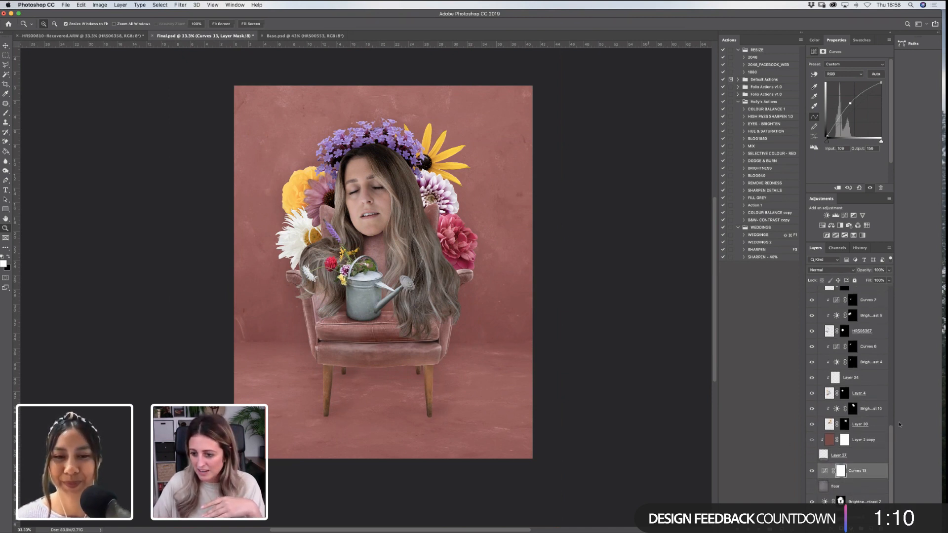
scroll(893, 426, up, 10)
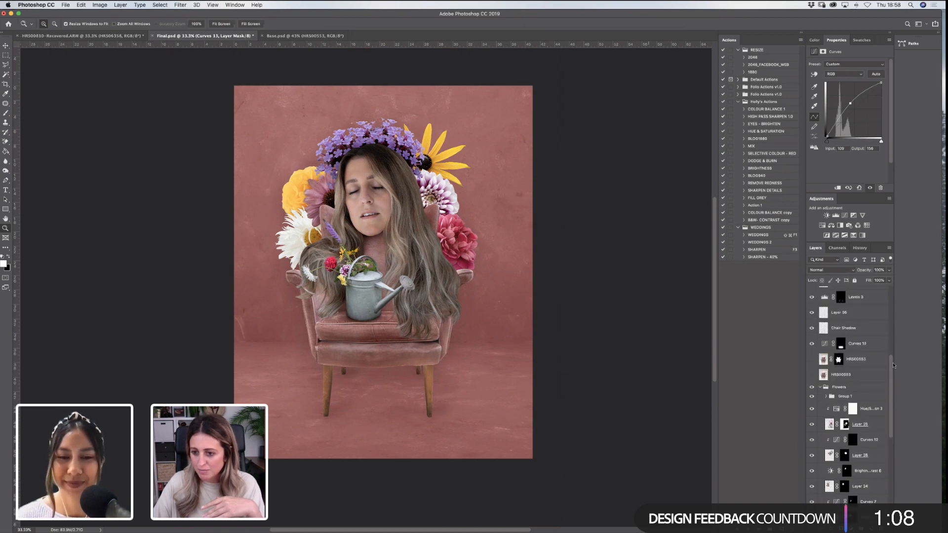
click(813, 344)
click(813, 344)
click(812, 329)
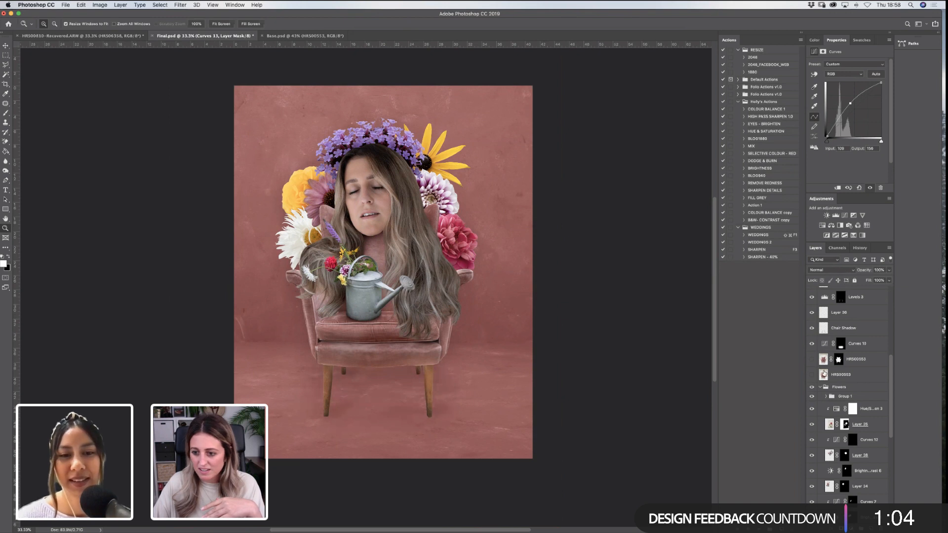
scroll(826, 375, up, 1)
click(812, 313)
drag(894, 357, 894, 331)
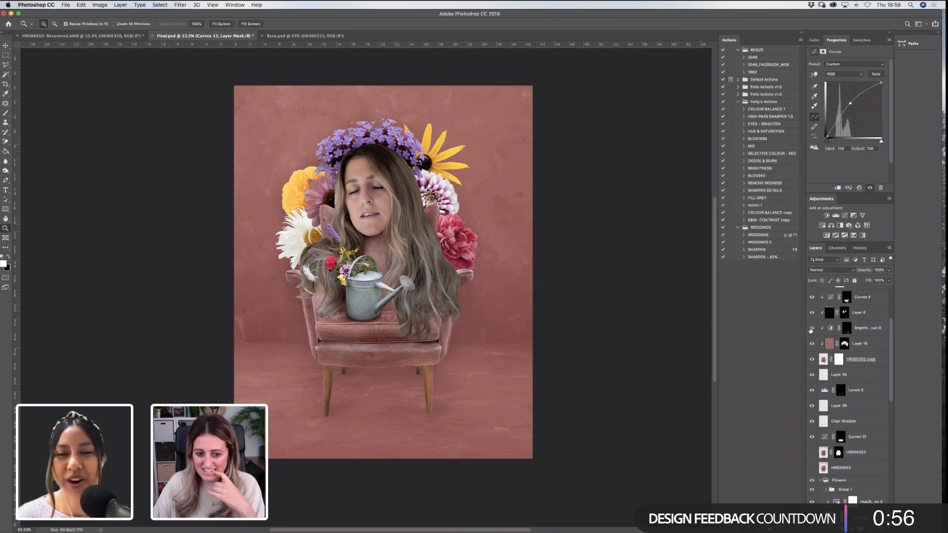
Set the opacity of the Brightness/Contrast adjustment above Layer 18 to about 54%
click(869, 328)
click(889, 270)
click(869, 280)
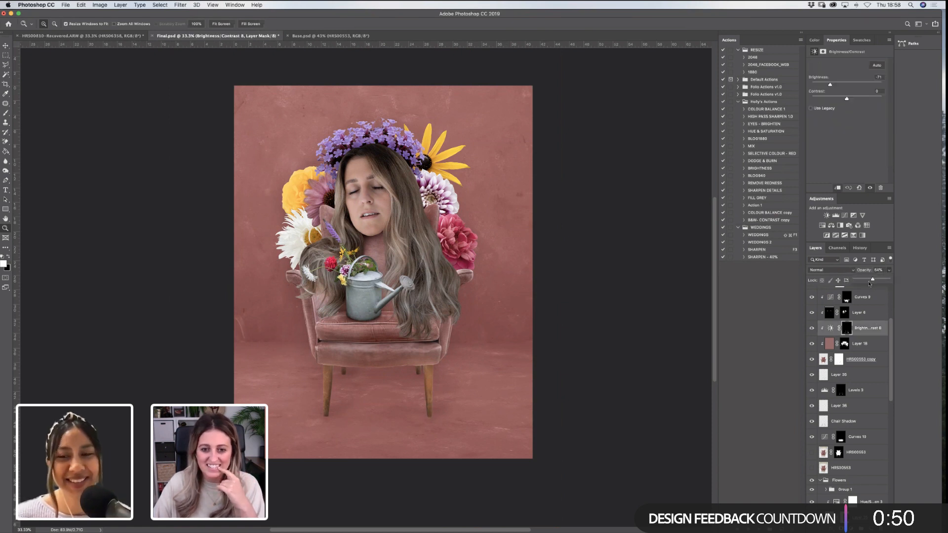
Examine the whole composite against its brighter backdrop, including a close look at the face, hair and watering can
click(227, 25)
click(227, 24)
alt+click(427, 233)
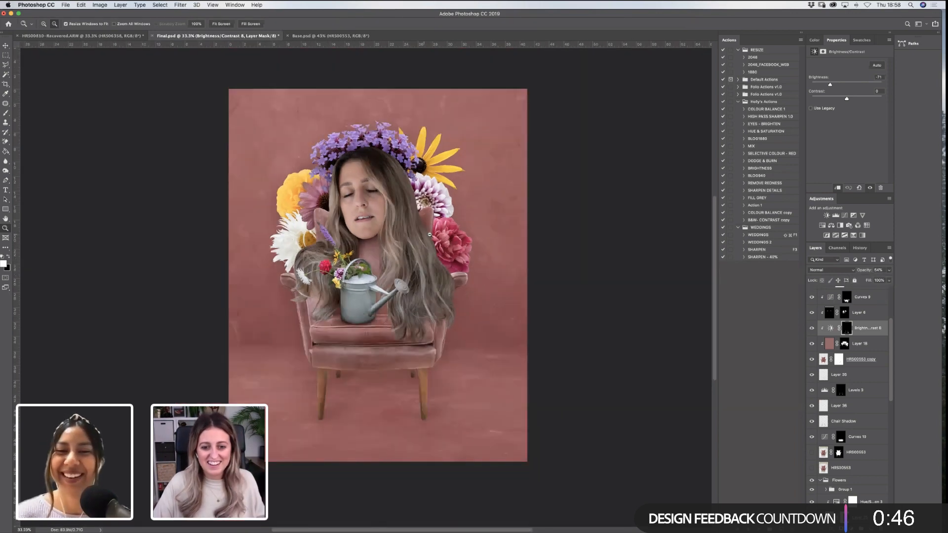
alt+click(427, 233)
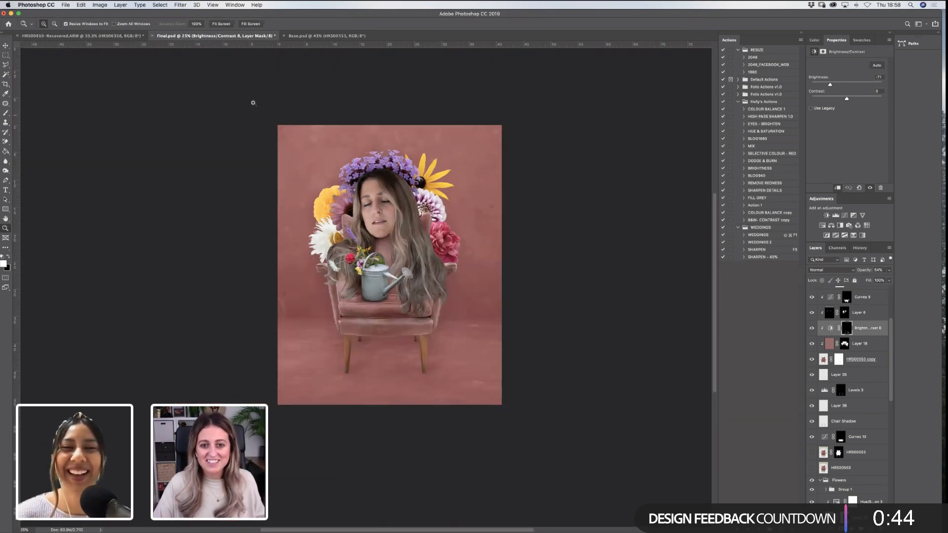
key(super+0)
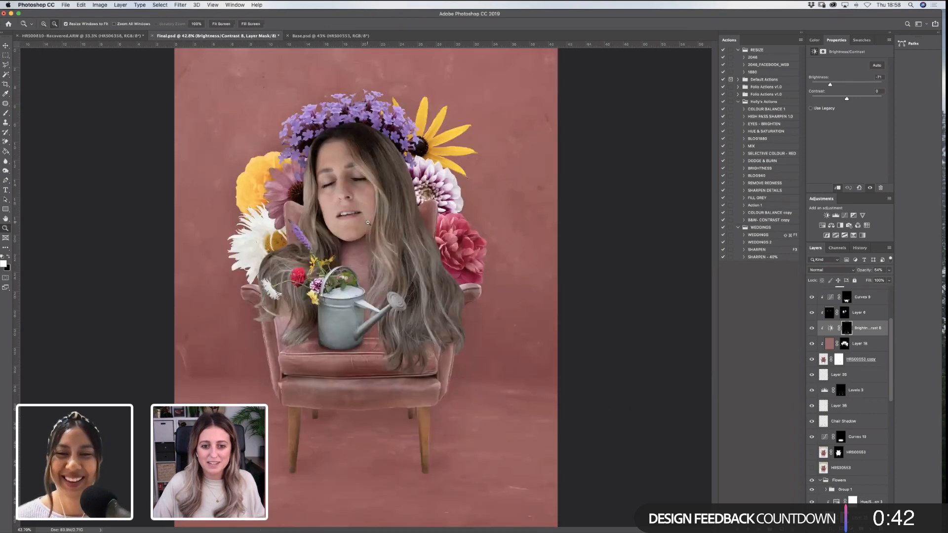
alt+click(370, 232)
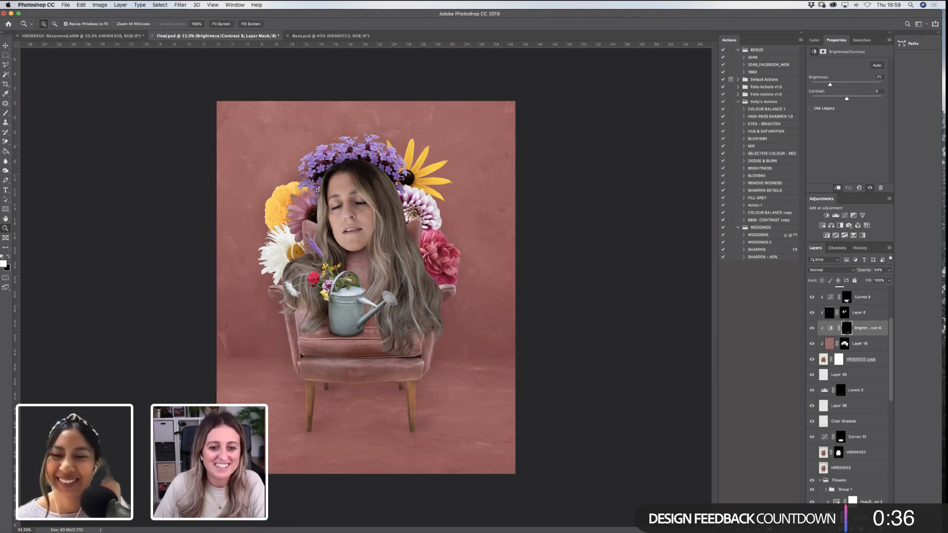
drag(286, 202, 444, 314)
drag(396, 296, 395, 296)
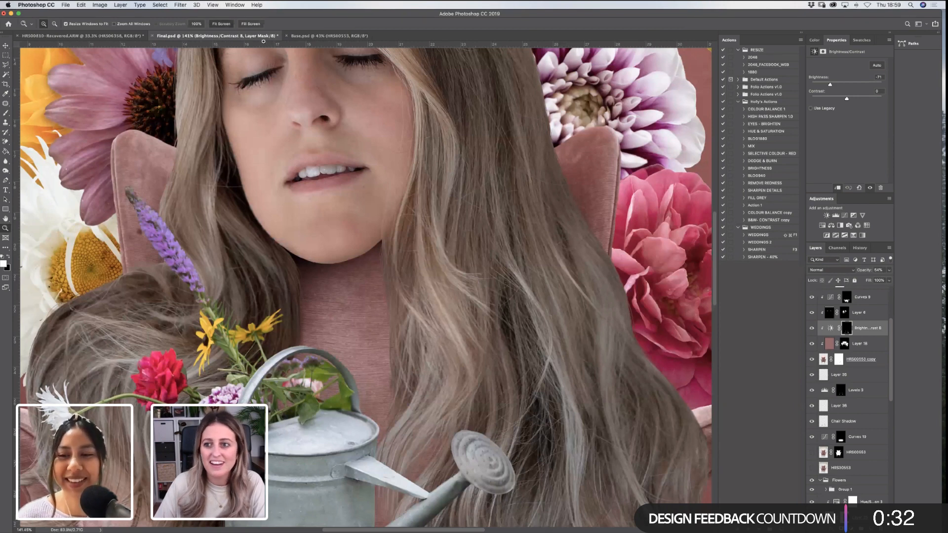
key(super+0)
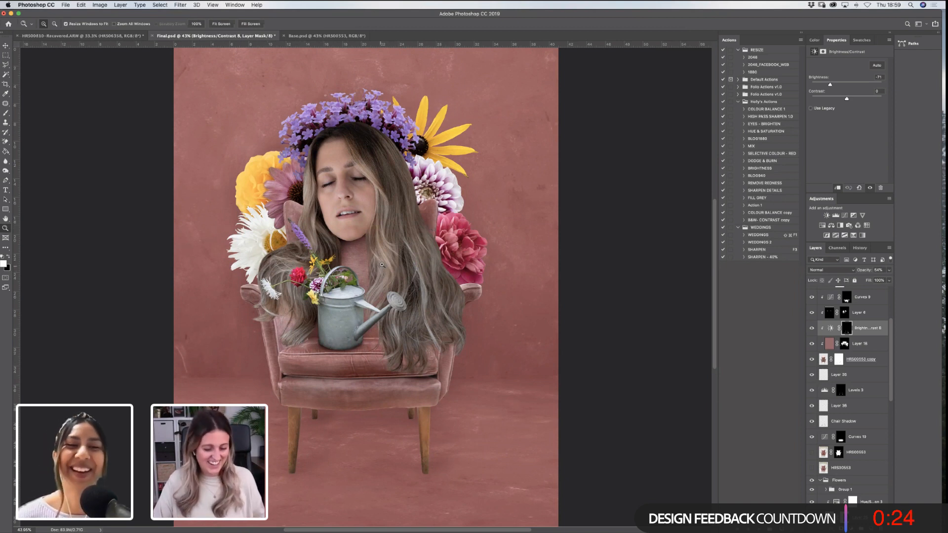
key(alt)
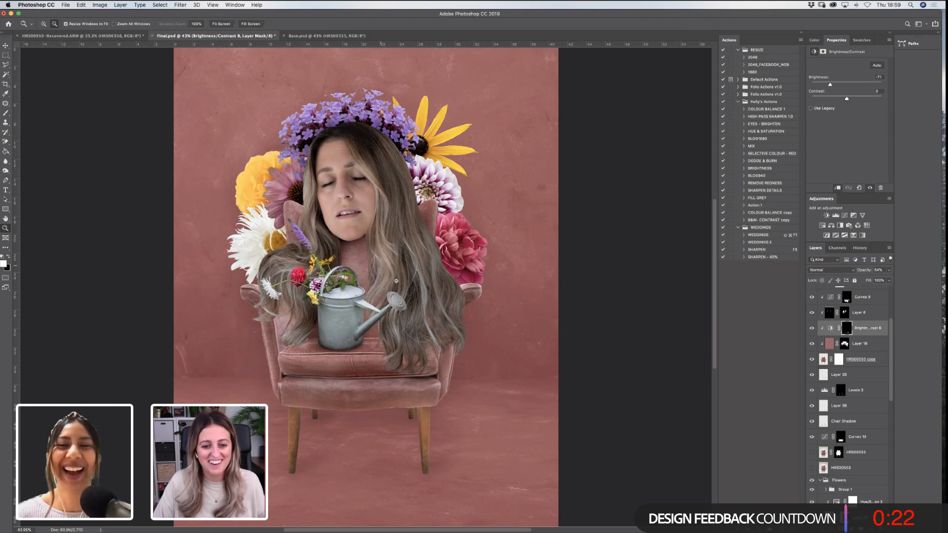
alt+click(383, 270)
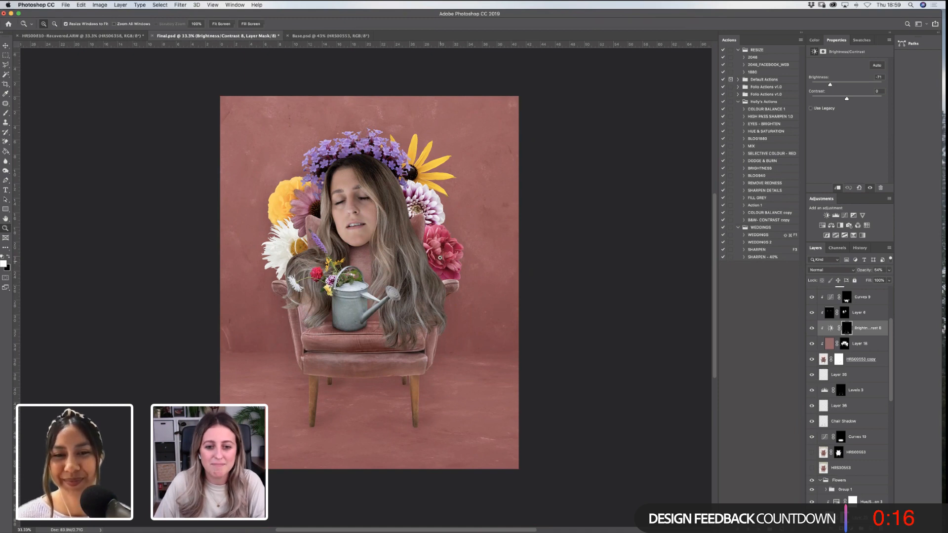
Identify the white-and-purple dahlia's layer in the Flowers group by hiding and showing Layer 28
drag(375, 152, 501, 266)
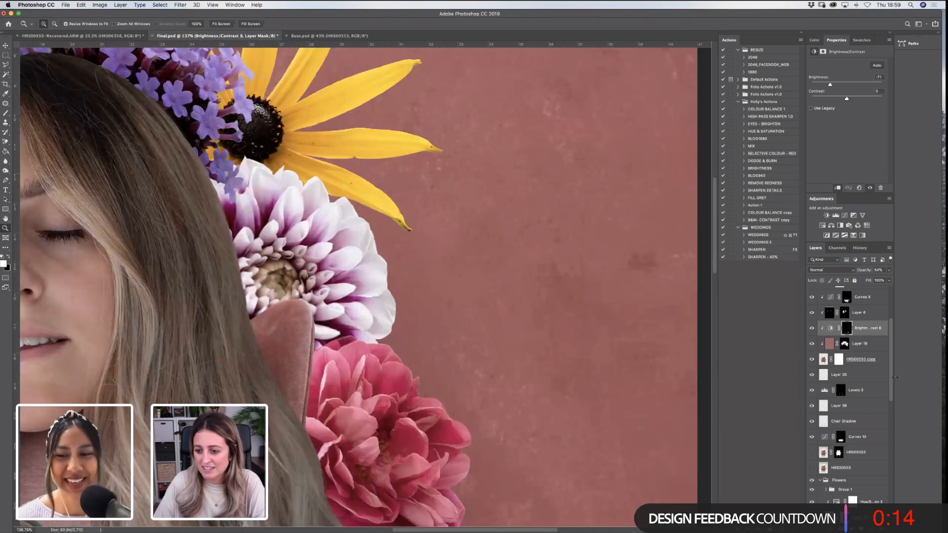
scroll(896, 379, up, 6)
drag(892, 340, 888, 433)
click(812, 393)
click(811, 393)
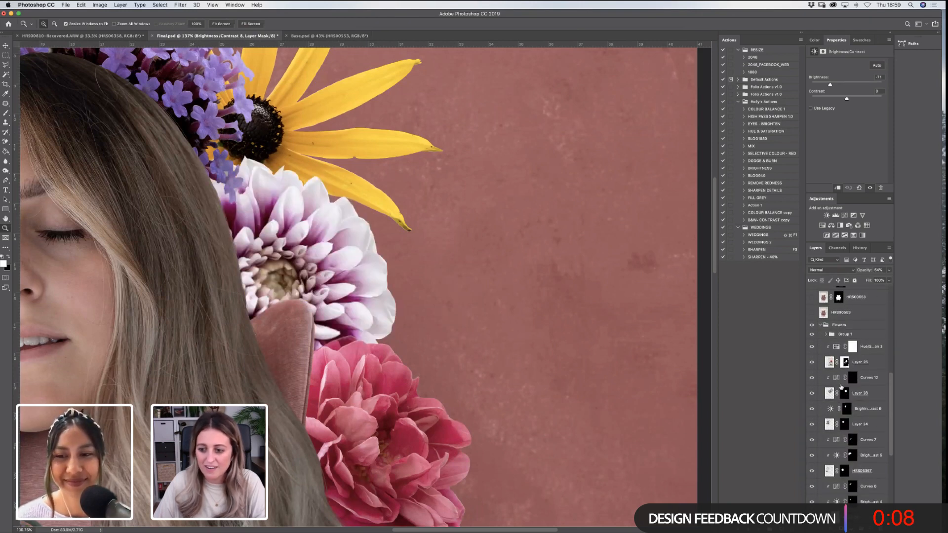
Paint white with a smaller brush on the Curves 12 mask to shade the white-and-purple dahlia beside the hair and chair
click(845, 393)
key(b)
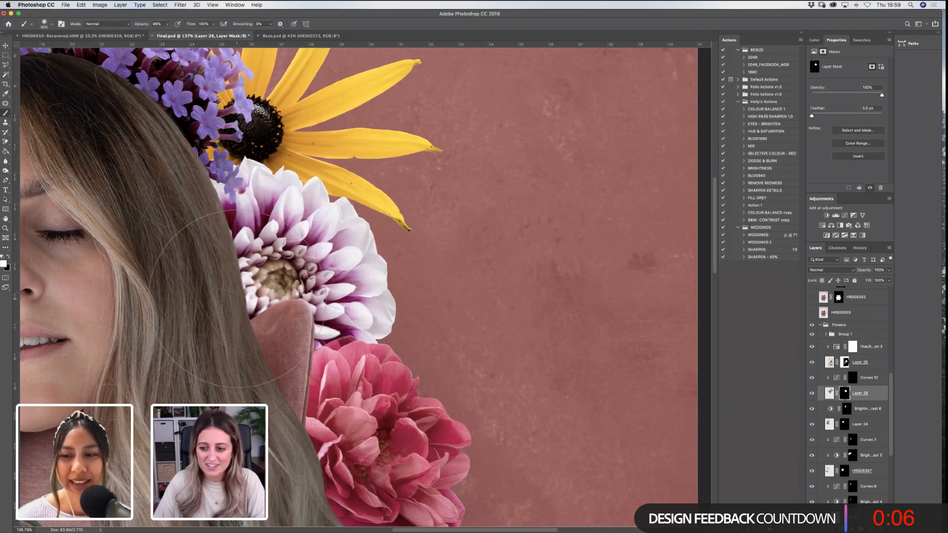
click(853, 378)
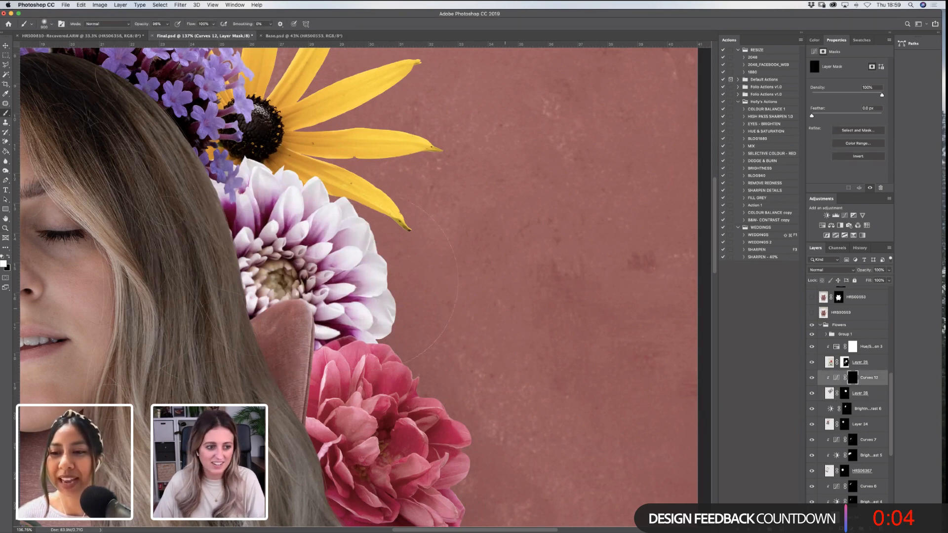
key([)
key([)
key([)
key([)
key([)
key([)
key([)
mouse_move(248, 300)
mouse_down()
mouse_move(248, 278)
mouse_move(210, 212)
mouse_move(303, 342)
mouse_up()
key(z)
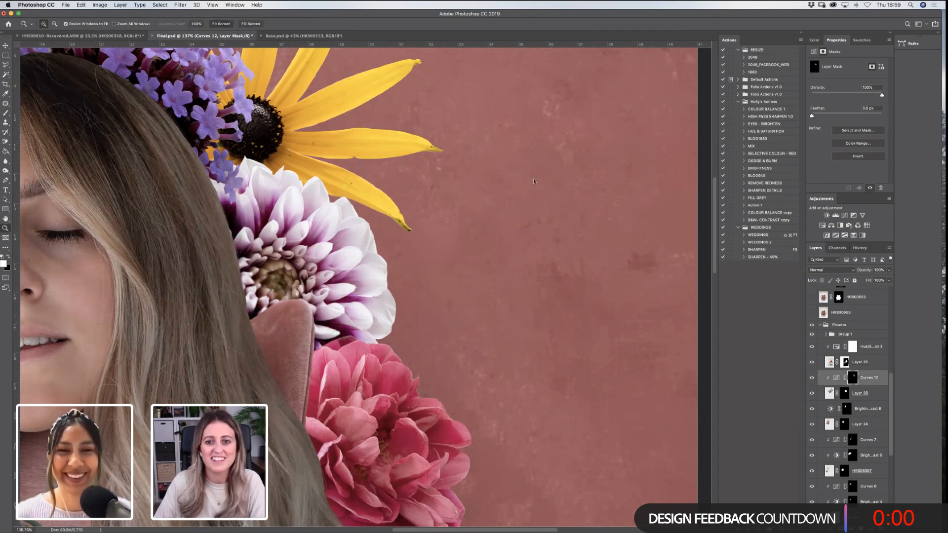
key(super+0)
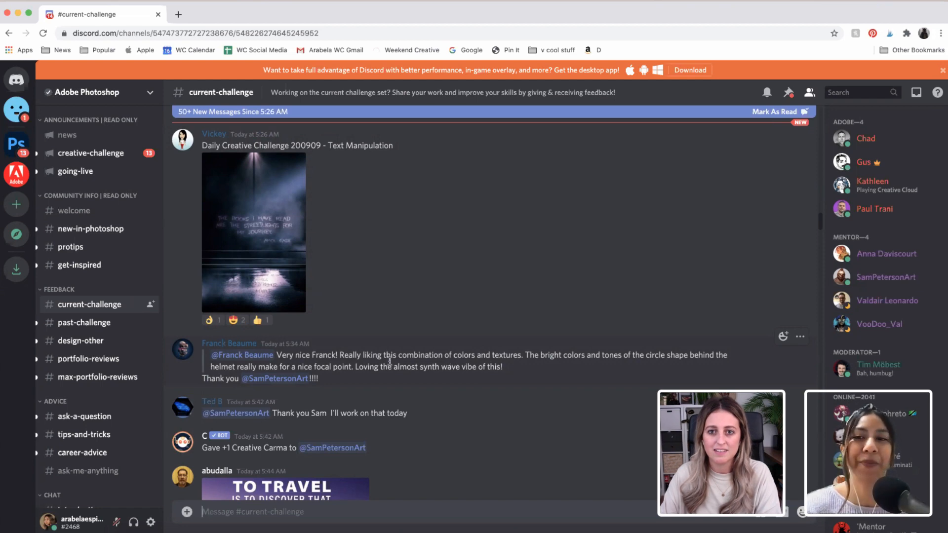
Browse Discord's current-challenge channel and open the KIDZILLA "Day 8 - Blurring & Sharpening" image enlarged
scroll(458, 344, down, 20)
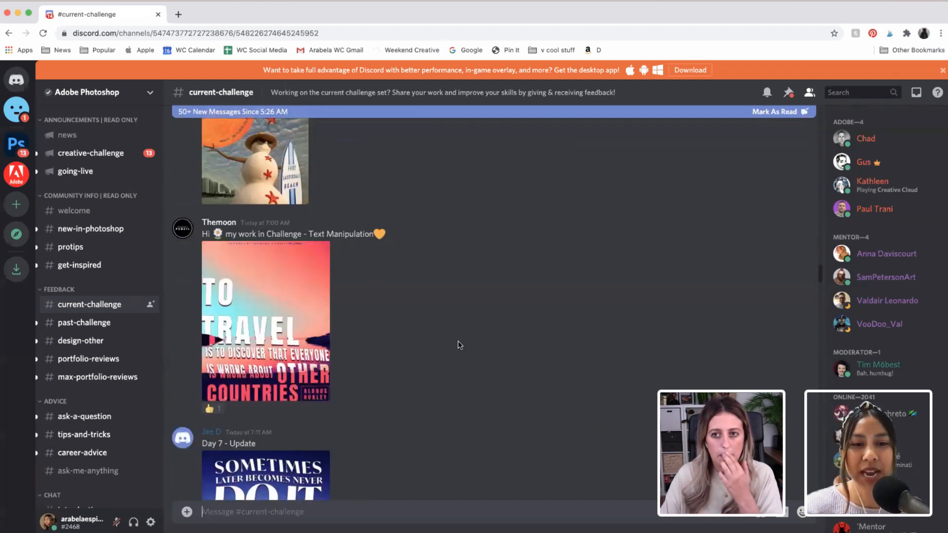
scroll(469, 339, down, 20)
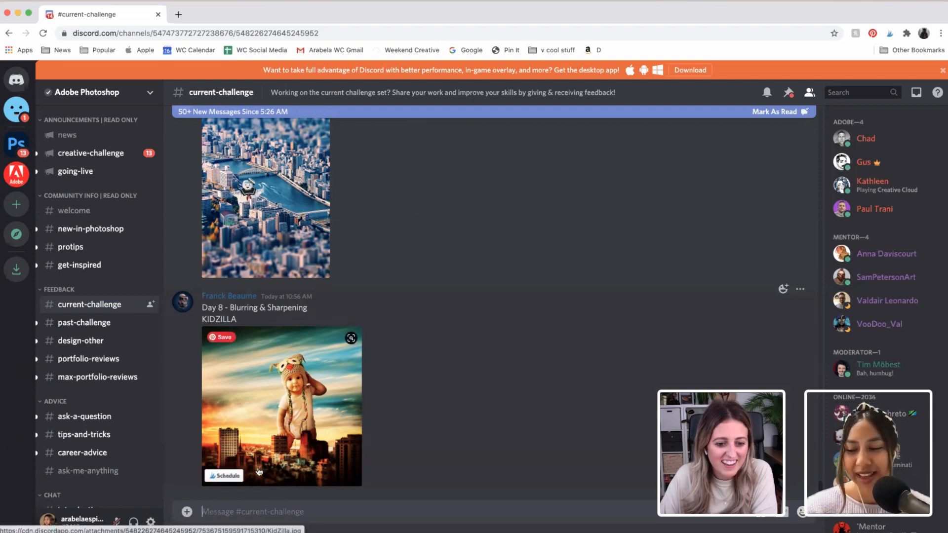
click(277, 416)
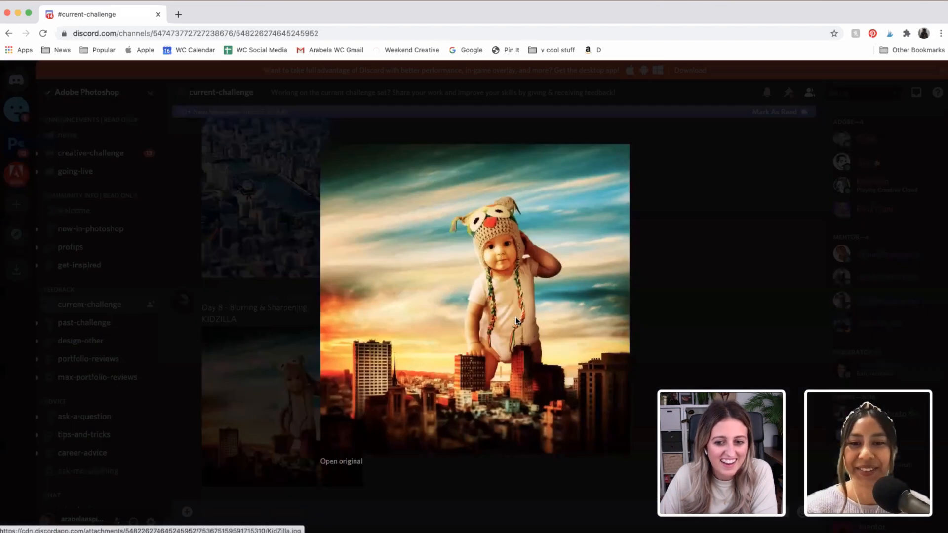
Examine the KIDZILLA composite up close, including the baby and the city buildings at its feet
scroll(516, 321, up, 3)
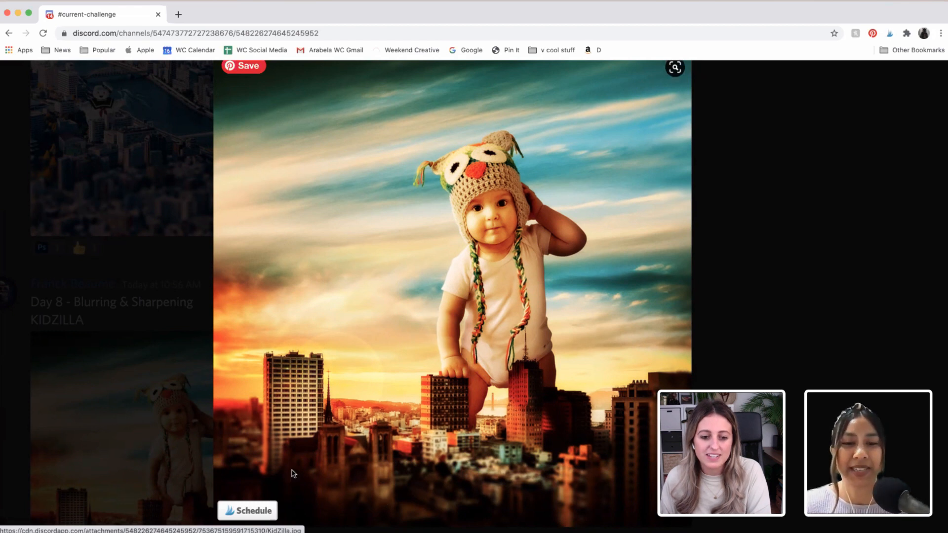
scroll(270, 492, down, 1)
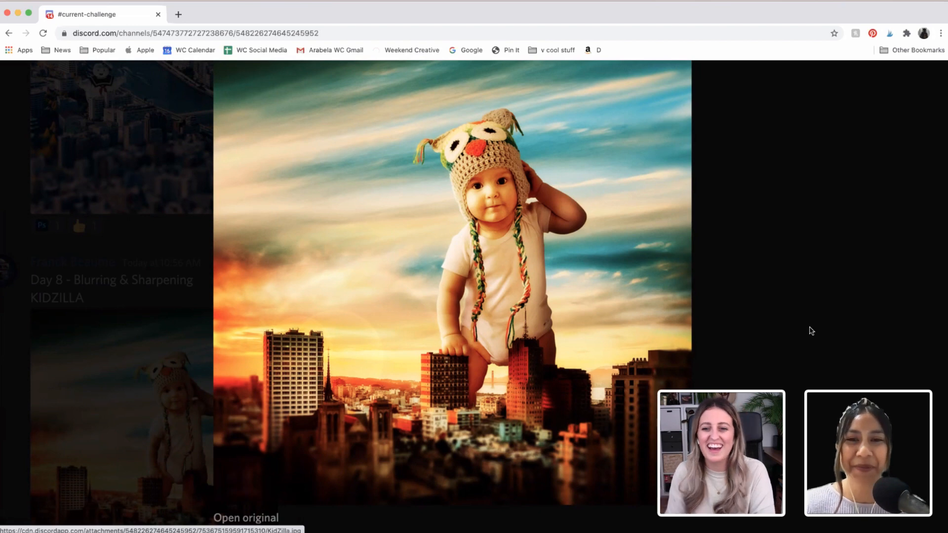
scroll(547, 238, up, 5)
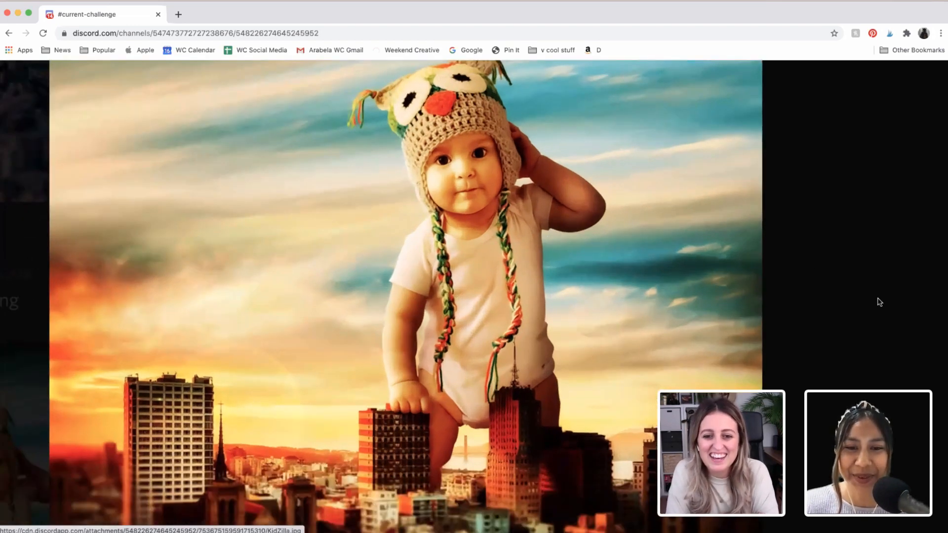
scroll(879, 301, down, 2)
scroll(880, 301, down, 2)
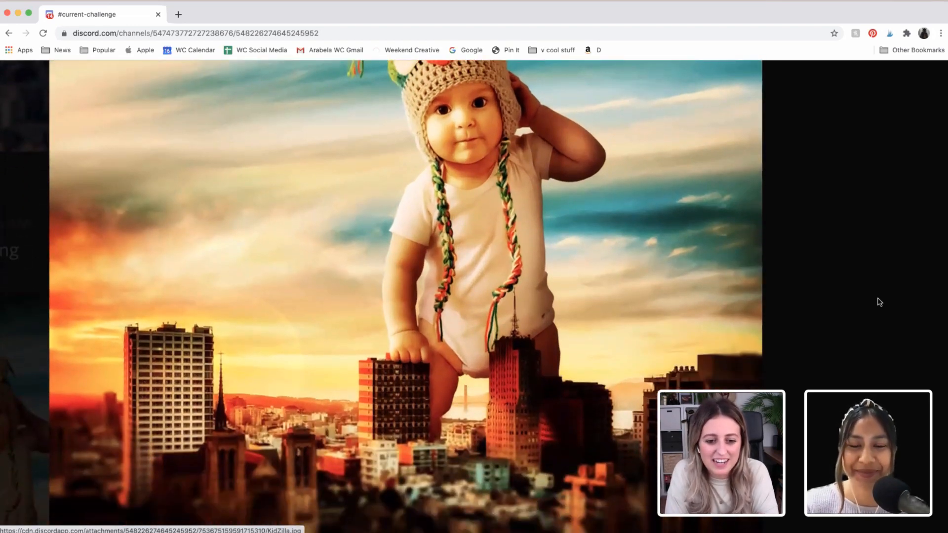
Examine the KIDZILLA composite up close, focusing on the baby's hand on the rooftop and the surrounding city buildings
scroll(879, 301, left, 3)
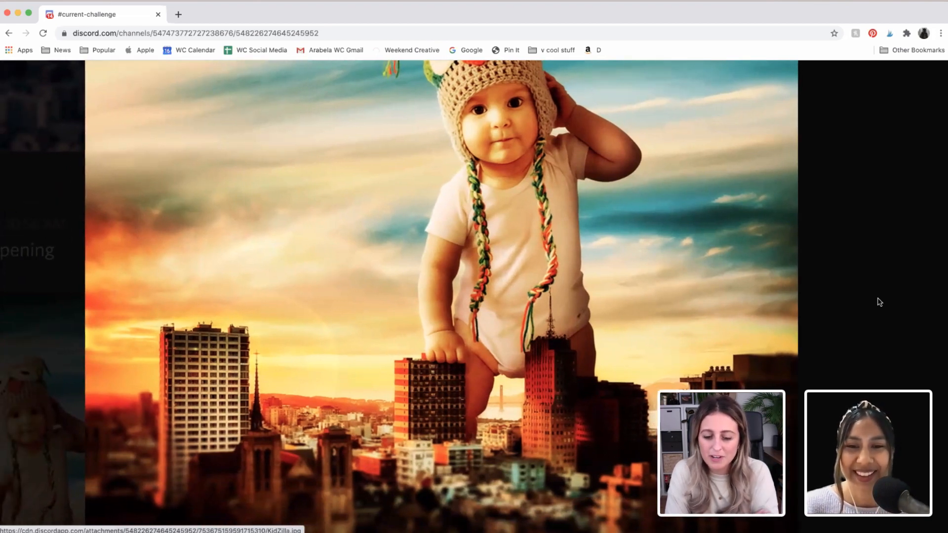
scroll(879, 302, left, 3)
scroll(641, 321, up, 4)
scroll(248, 347, up, 4)
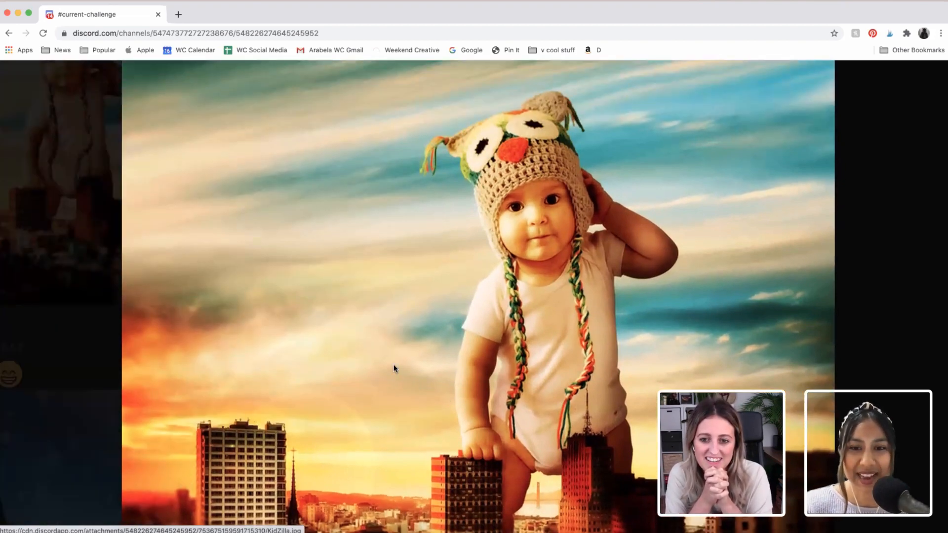
scroll(430, 385, down, 3)
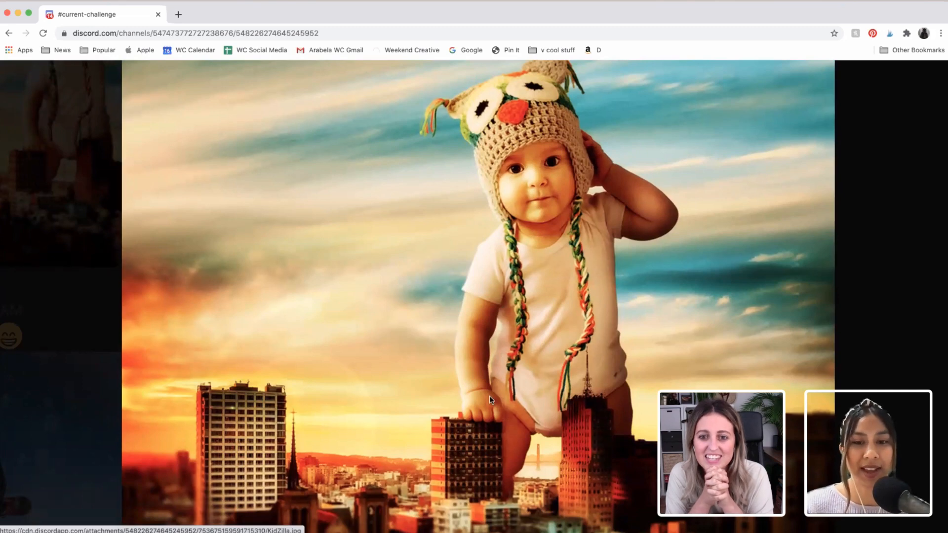
scroll(562, 286, down, 3)
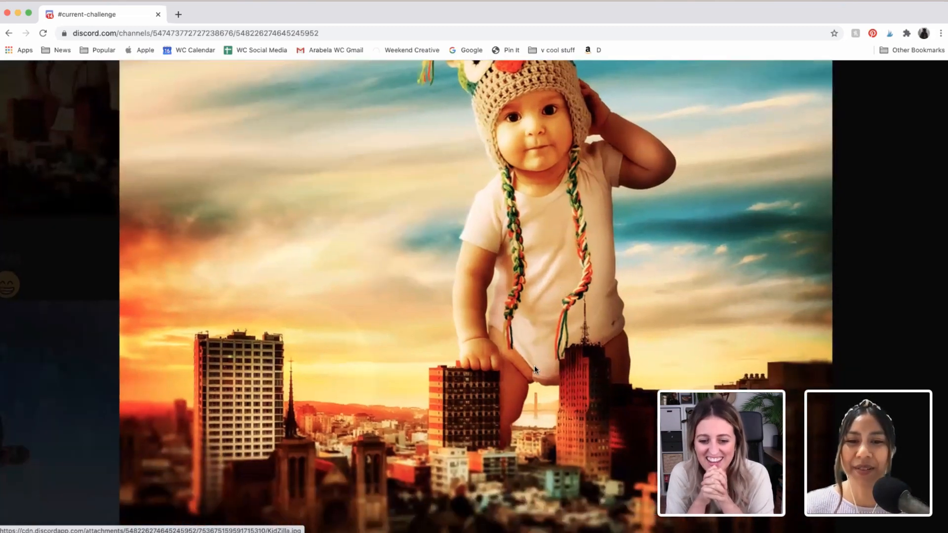
scroll(494, 380, down, 3)
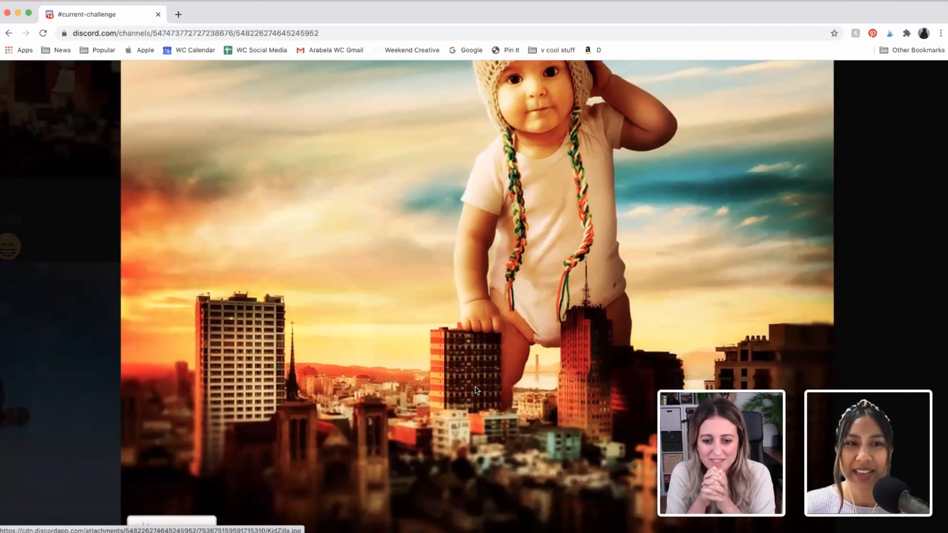
scroll(476, 390, up, 5)
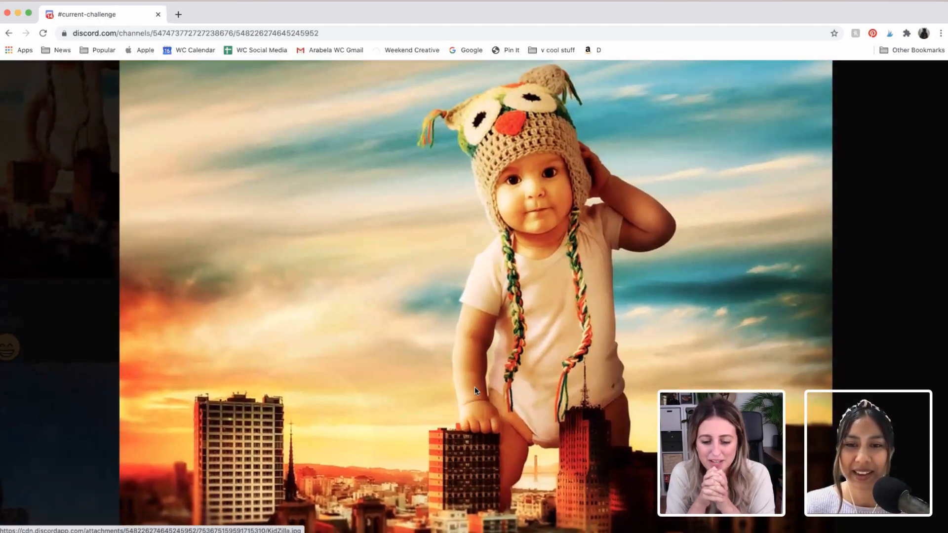
scroll(475, 391, down, 1)
scroll(475, 390, down, 2)
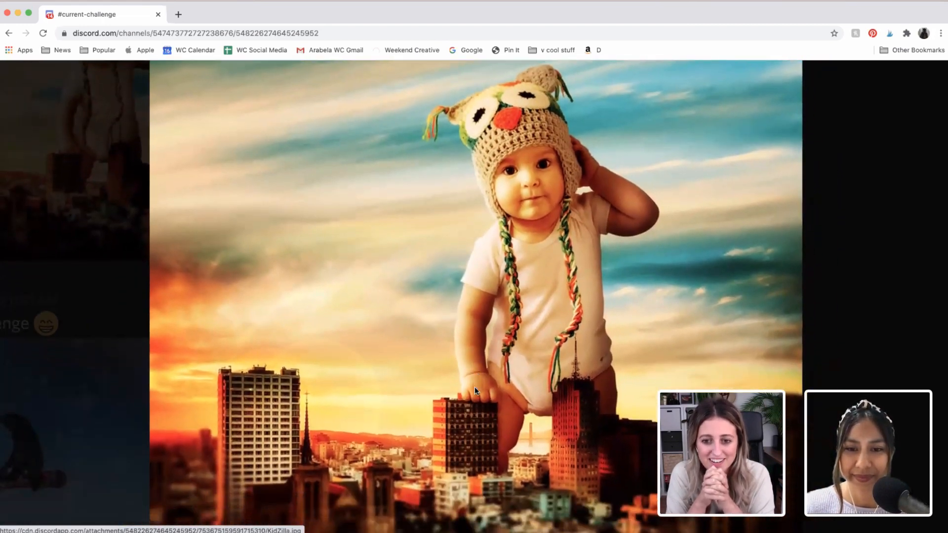
scroll(475, 388, down, 1)
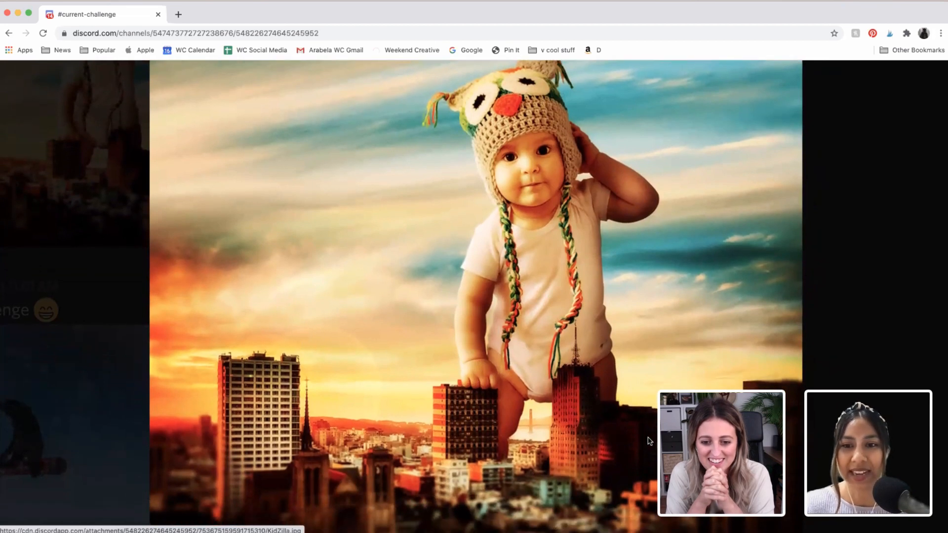
scroll(617, 433, down, 4)
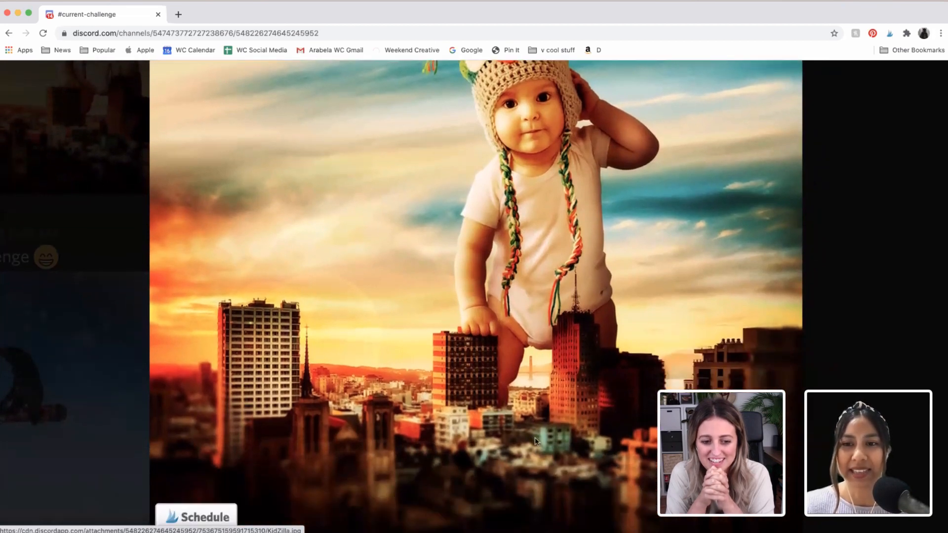
Review the overall KIDZILLA composition, from the sky and owl hat down to the blurred city foreground
scroll(535, 438, up, 2)
scroll(534, 438, down, 2)
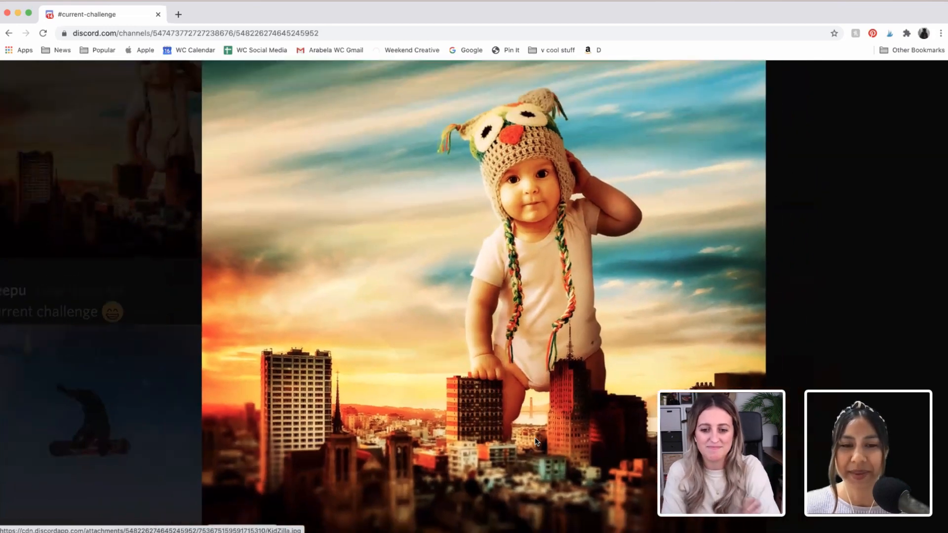
scroll(535, 438, down, 3)
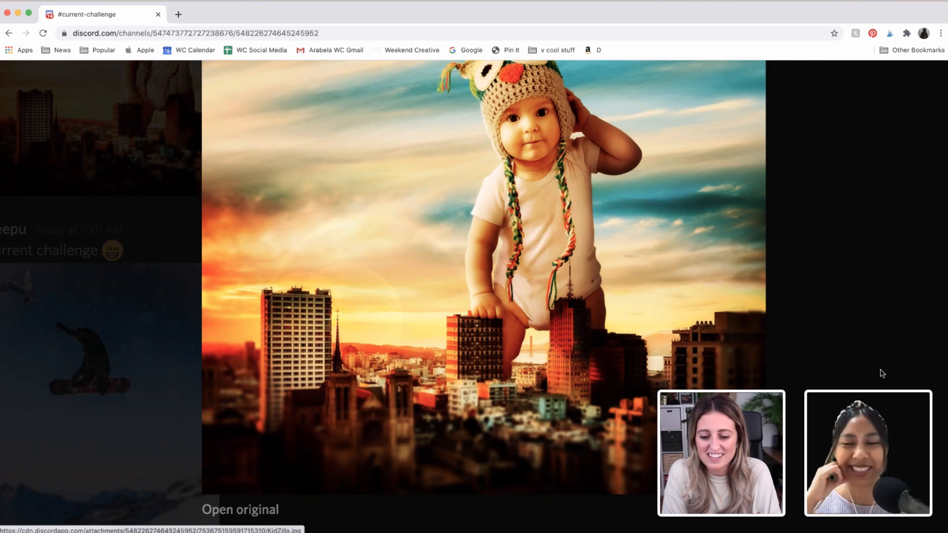
scroll(882, 373, up, 2)
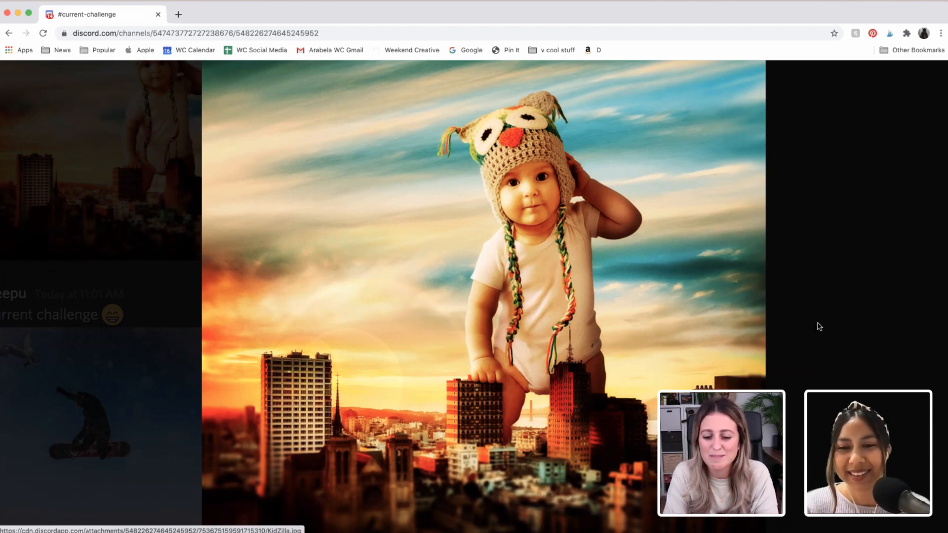
scroll(835, 350, down, 1)
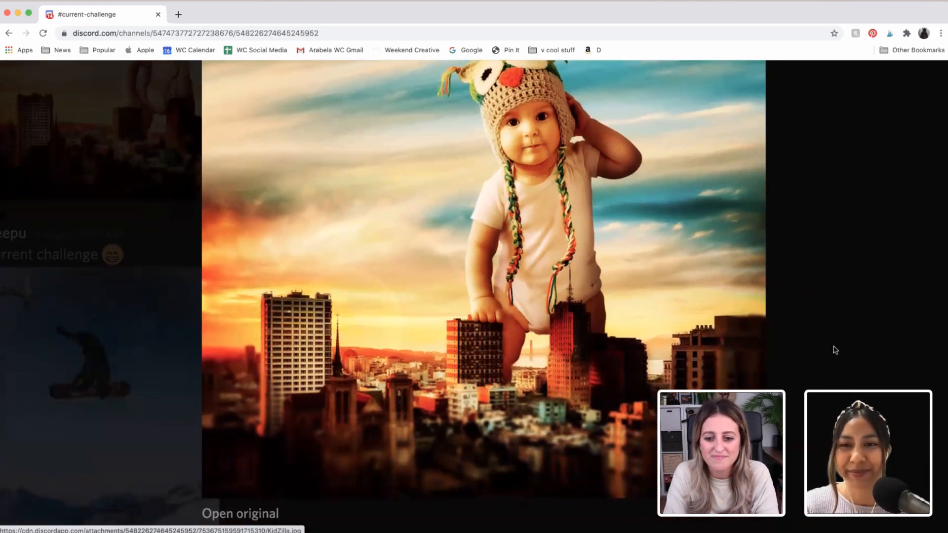
scroll(836, 350, up, 2)
scroll(836, 350, down, 1)
scroll(835, 350, up, 1)
scroll(836, 350, up, 1)
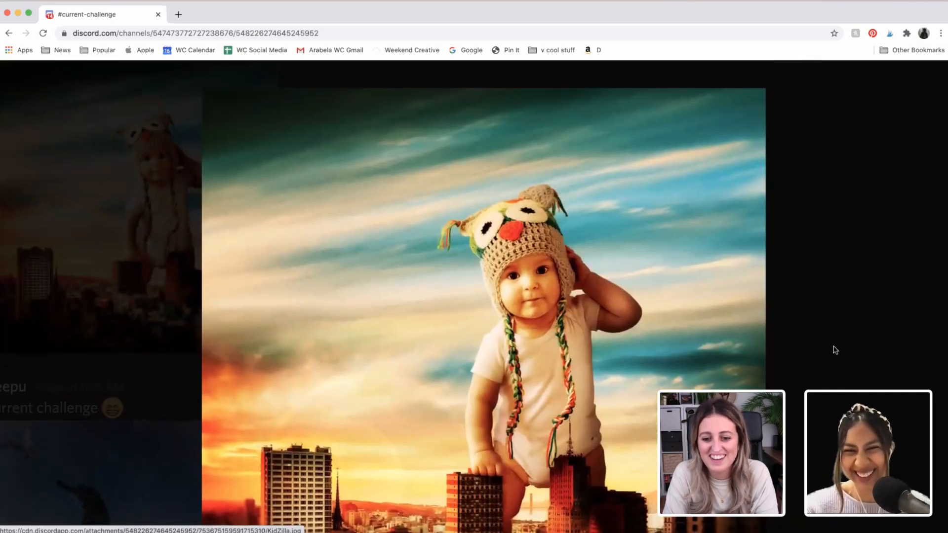
scroll(836, 350, down, 1)
scroll(787, 309, down, 1)
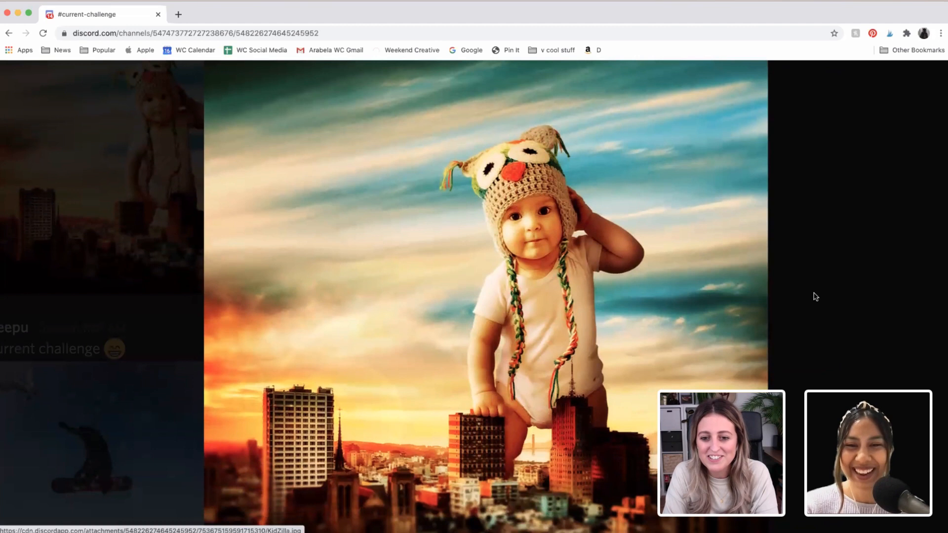
scroll(786, 296, down, 1)
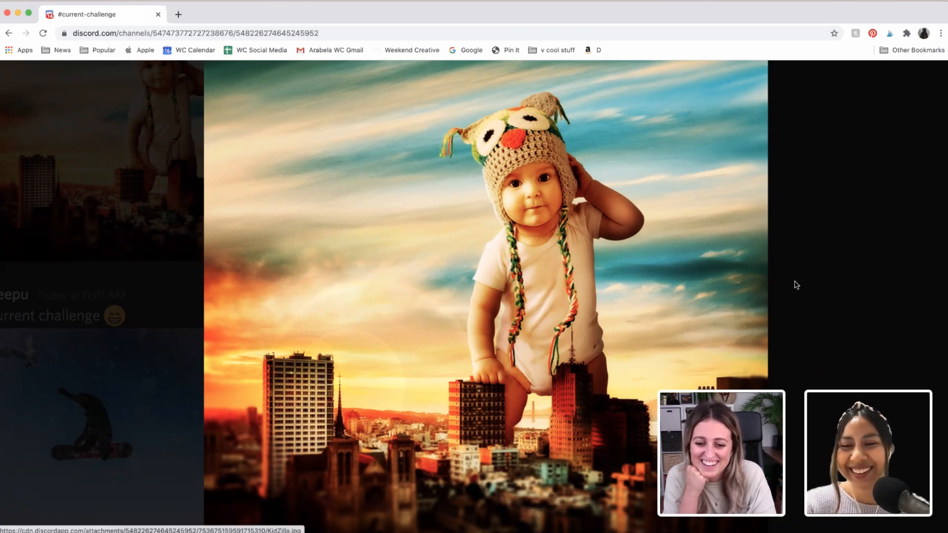
scroll(439, 271, down, 3)
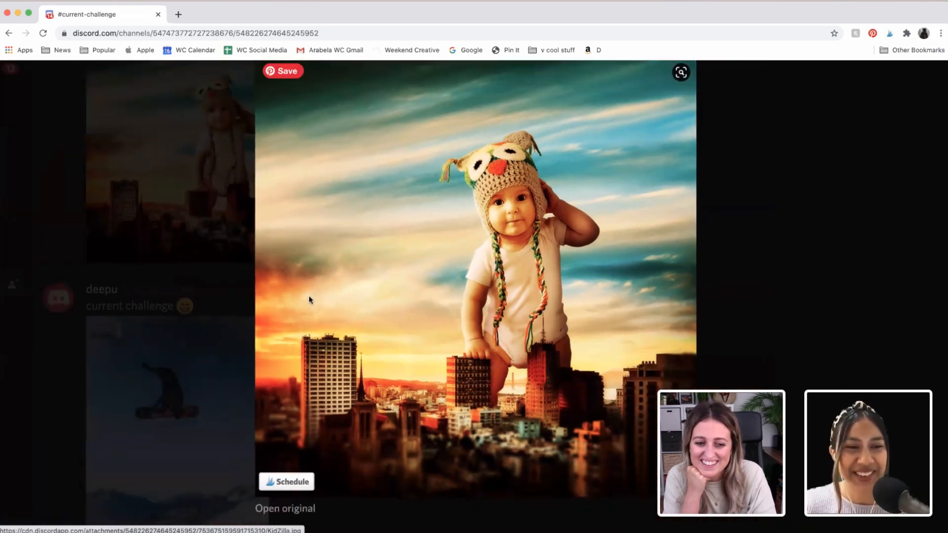
Close the KIDZILLA image and open the snowboarder image from the next "current challenge" post enlarged
scroll(781, 356, up, 1)
click(782, 356)
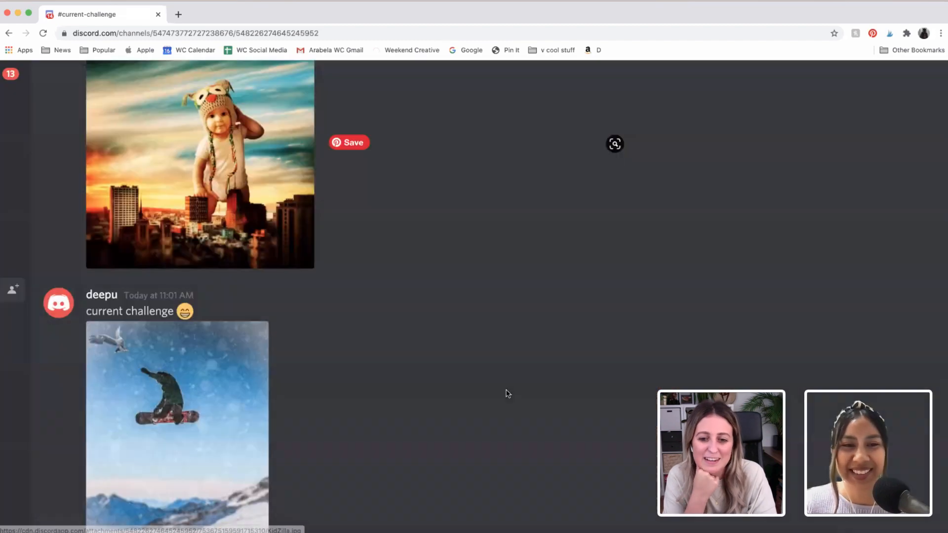
scroll(506, 392, down, 3)
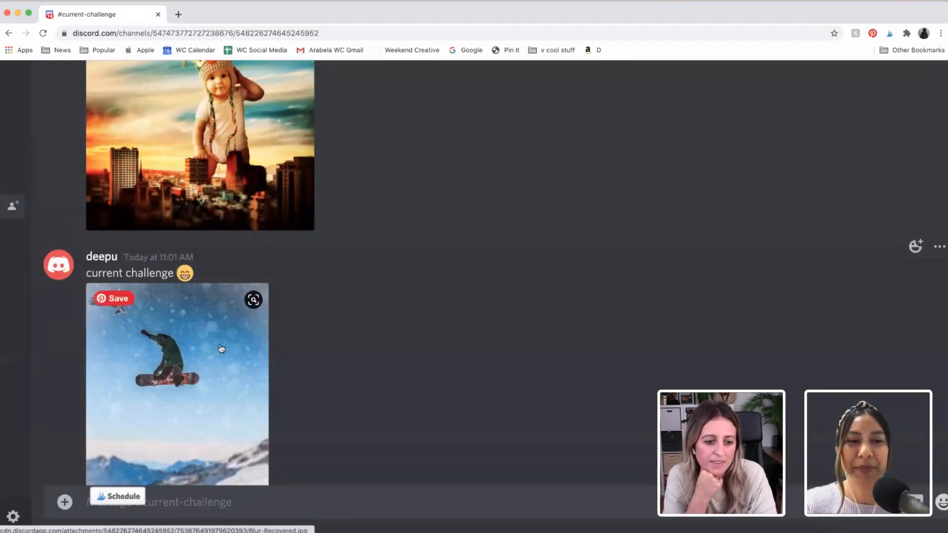
click(201, 358)
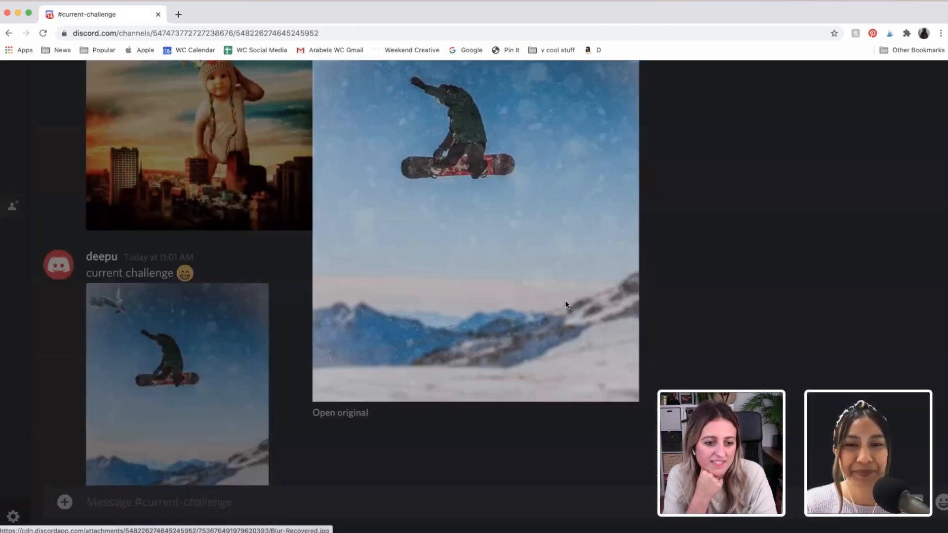
Examine the snowboarder composite in detail, including the rider, the falling snow and the blurred mountains
scroll(566, 308, up, 3)
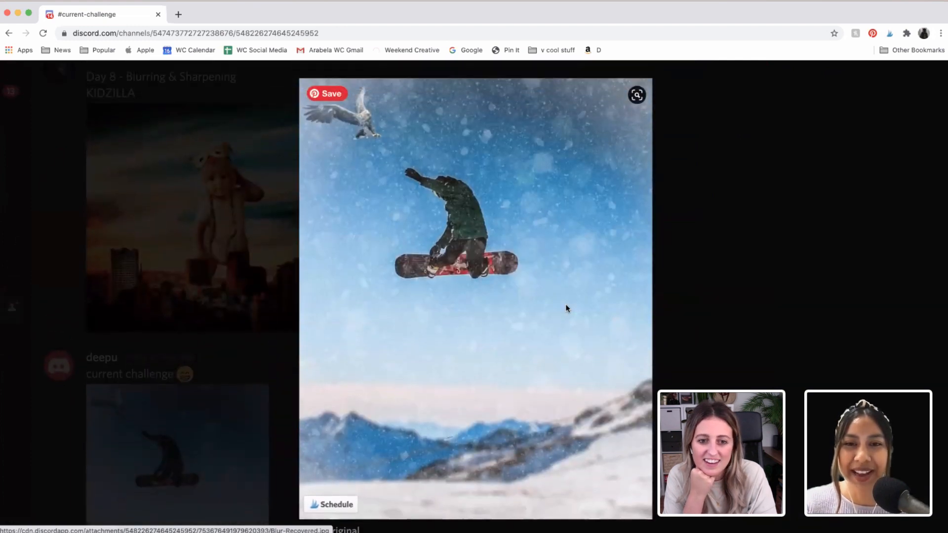
scroll(567, 307, up, 3)
scroll(776, 297, down, 1)
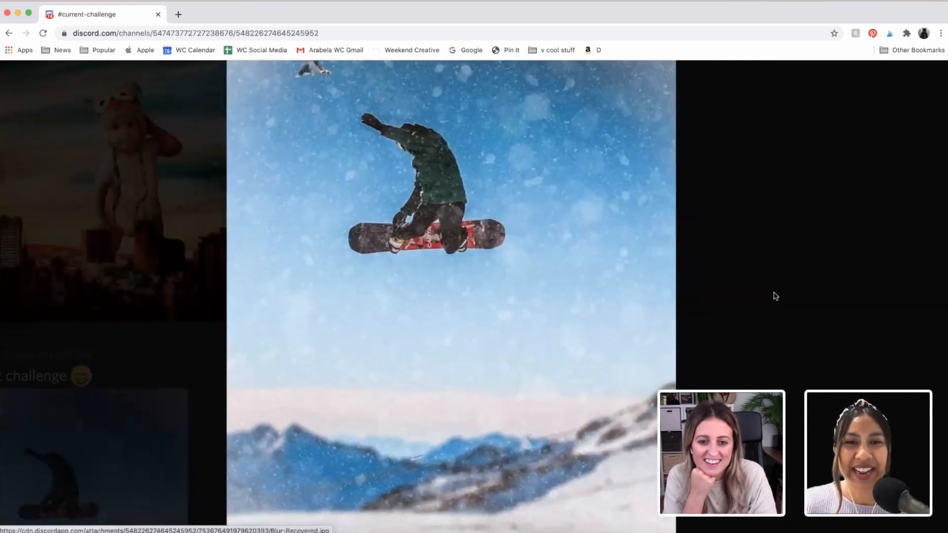
scroll(776, 296, up, 2)
scroll(776, 297, down, 2)
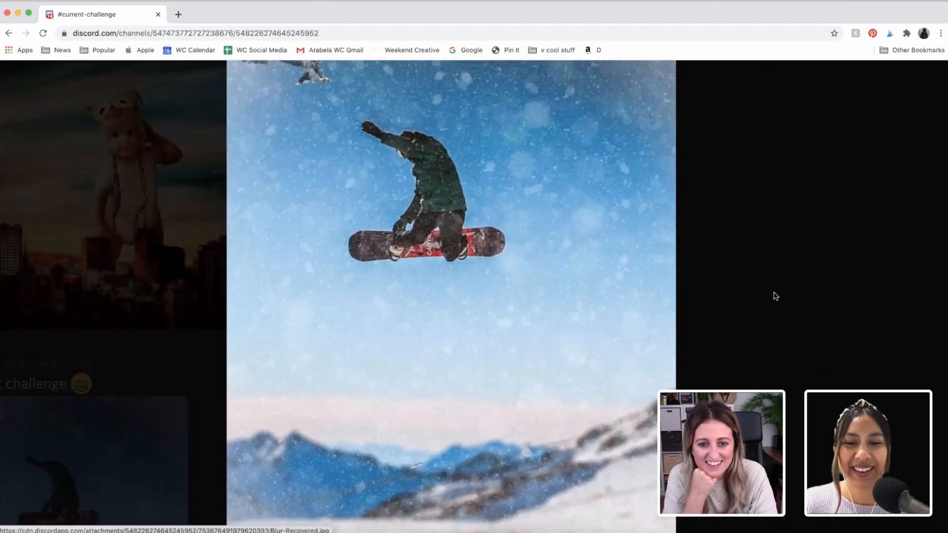
scroll(776, 296, up, 1)
scroll(776, 296, down, 3)
scroll(776, 296, down, 1)
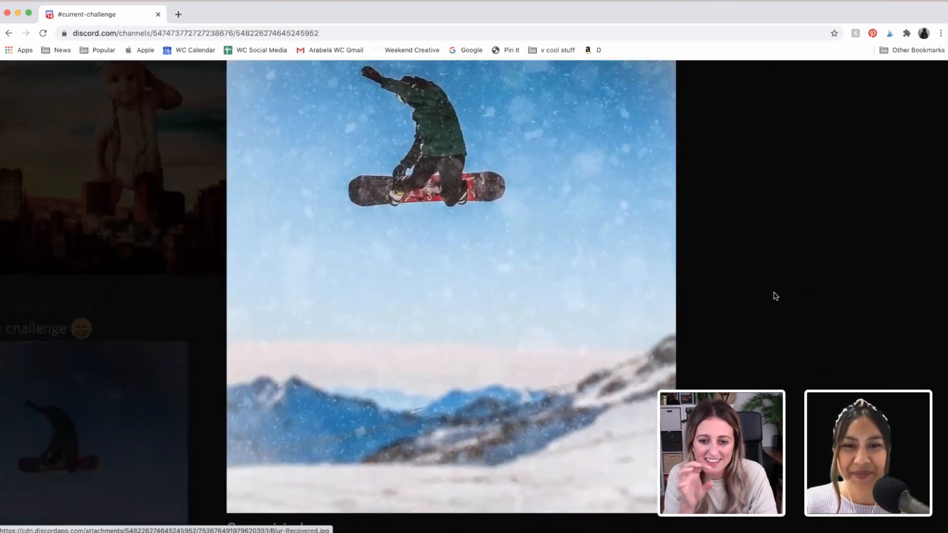
scroll(776, 296, up, 1)
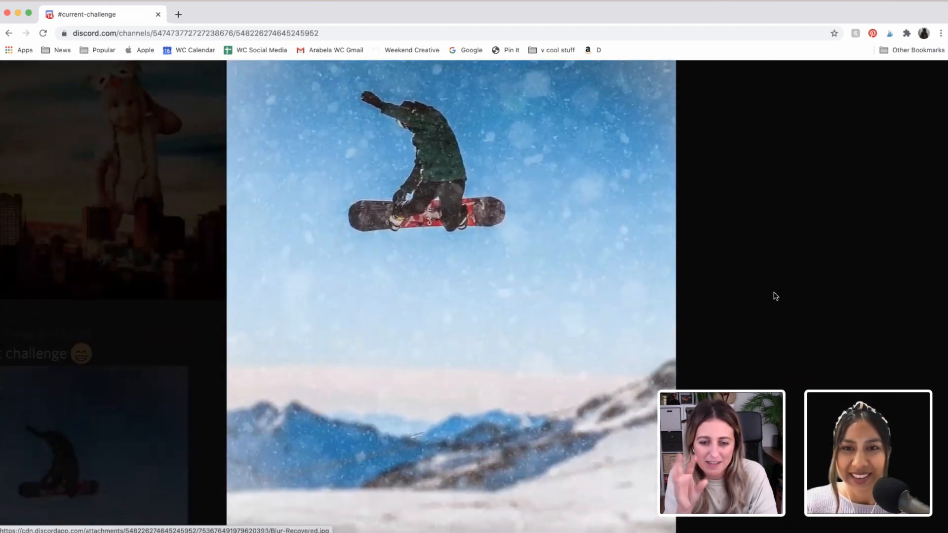
scroll(775, 296, up, 2)
scroll(776, 297, up, 1)
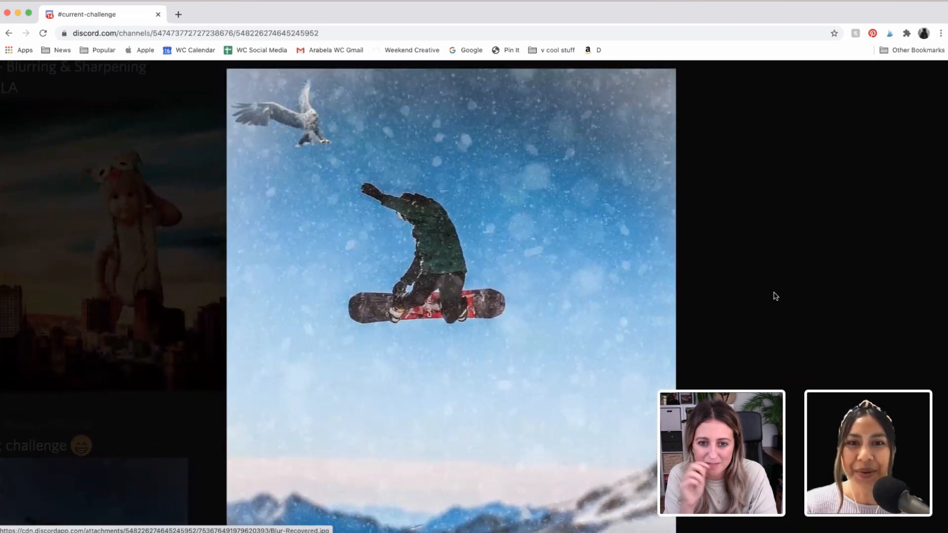
scroll(776, 296, up, 1)
scroll(776, 296, down, 1)
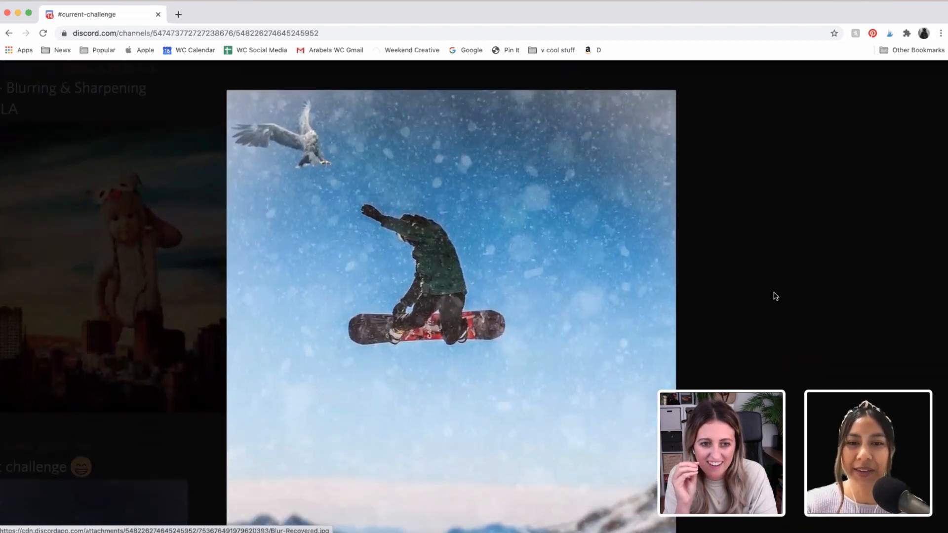
scroll(776, 296, down, 1)
scroll(776, 296, down, 1)
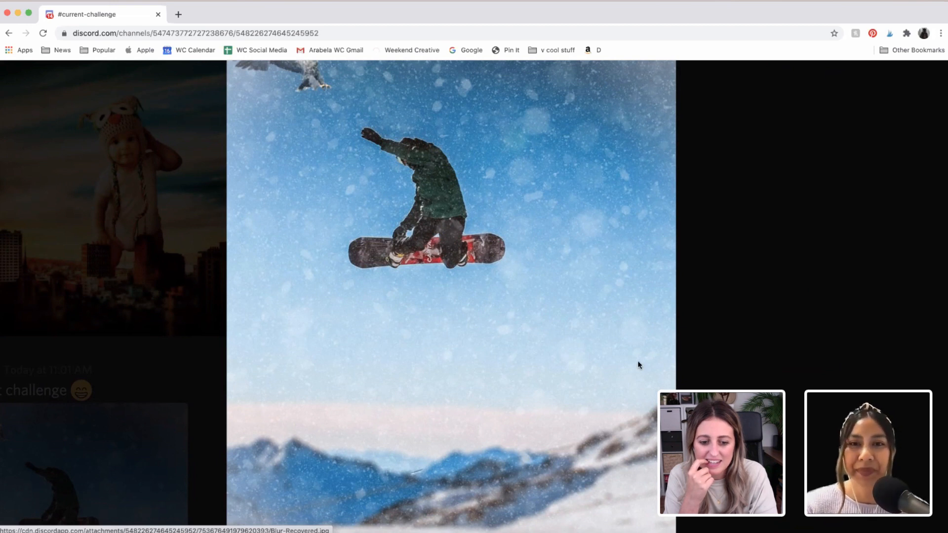
Compare the flying eagle at the image's upper corner with the snowboarder and the blurred mountain background
scroll(638, 359, up, 1)
scroll(496, 205, up, 1)
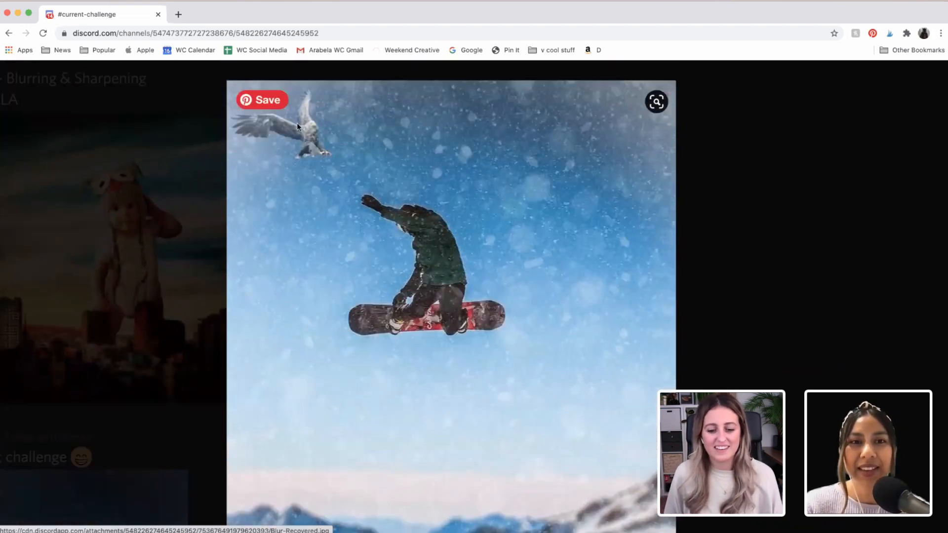
scroll(288, 303, down, 3)
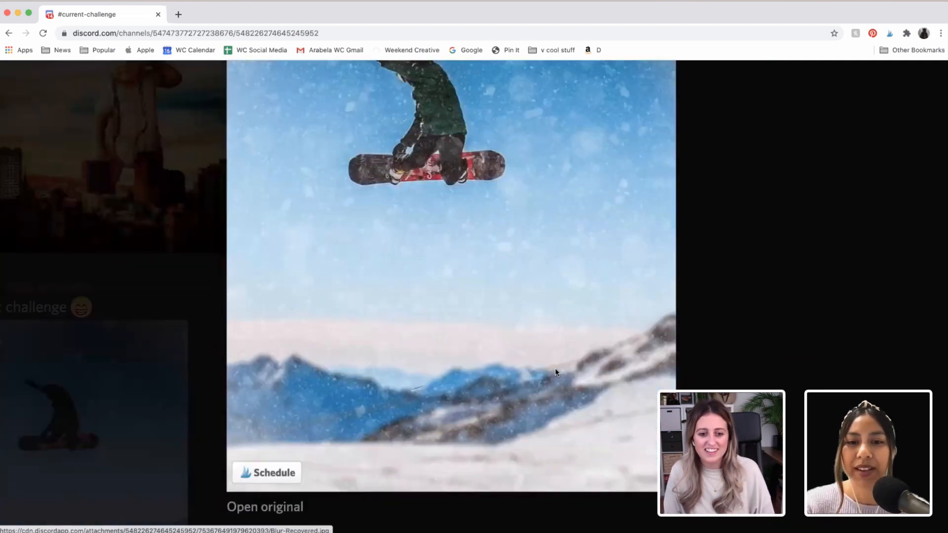
scroll(555, 369, up, 1)
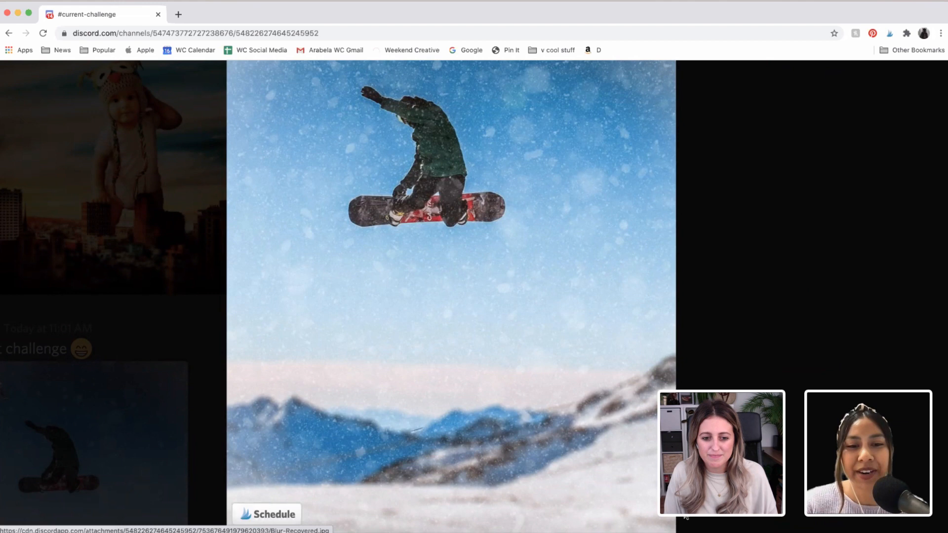
scroll(451, 297, down, 1)
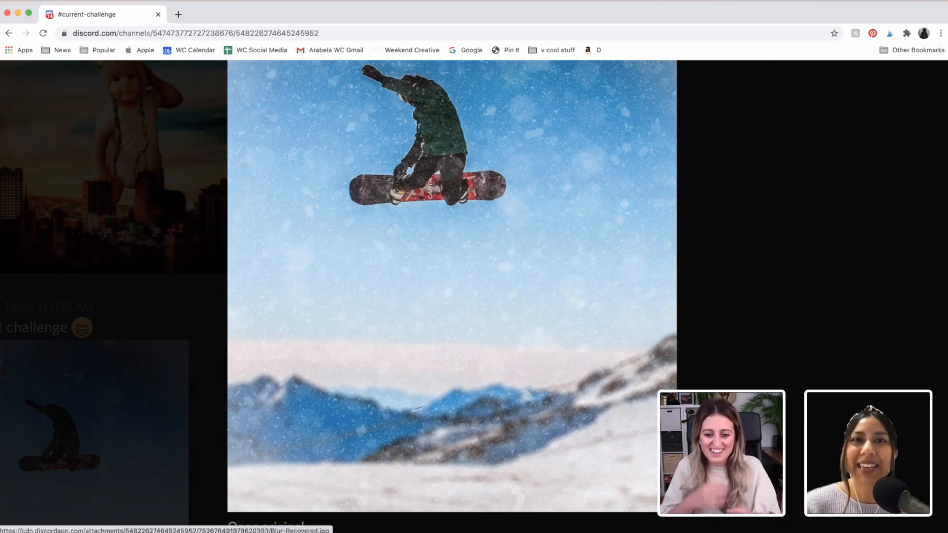
scroll(452, 286, up, 5)
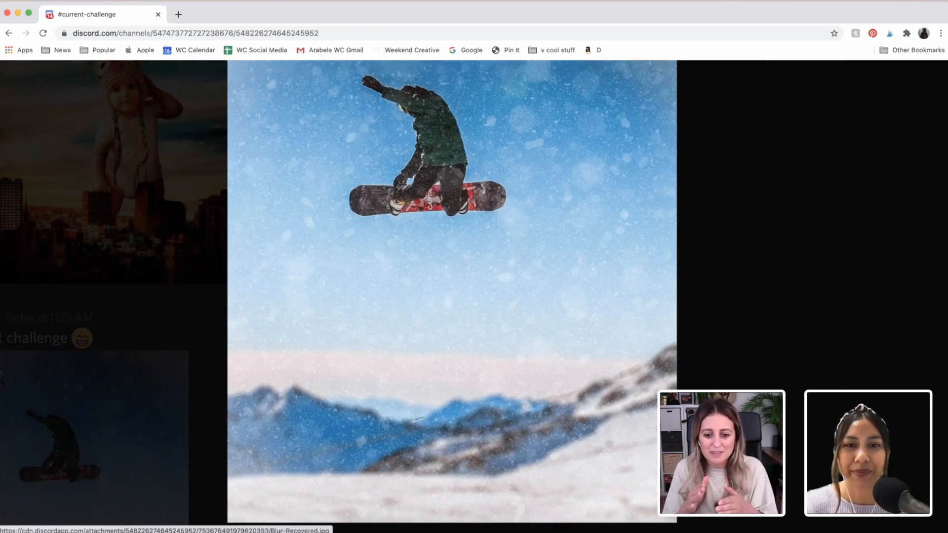
scroll(452, 286, up, 1)
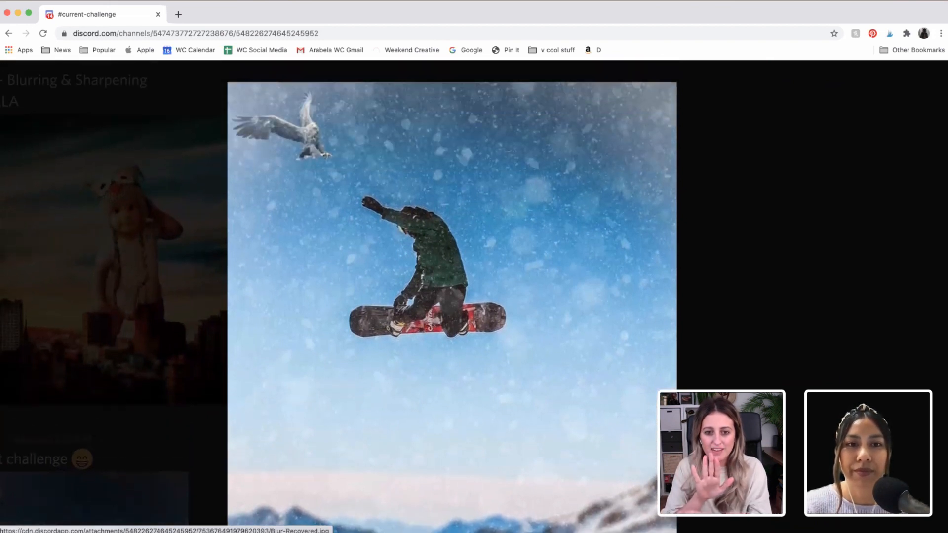
scroll(452, 287, down, 1)
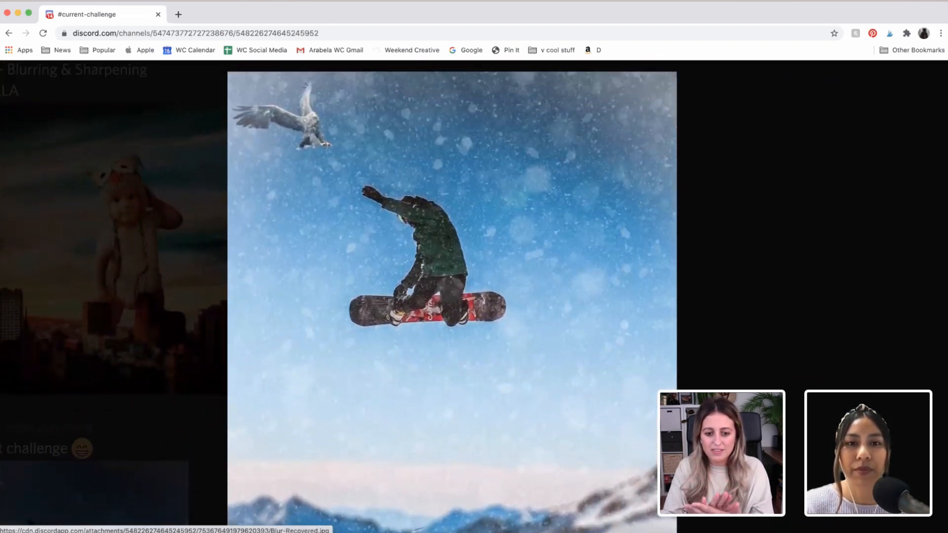
Examine the snowboarder composite from the eagle and rider down to the blurred mountains and snowy foreground
scroll(451, 287, down, 1)
scroll(452, 286, up, 1)
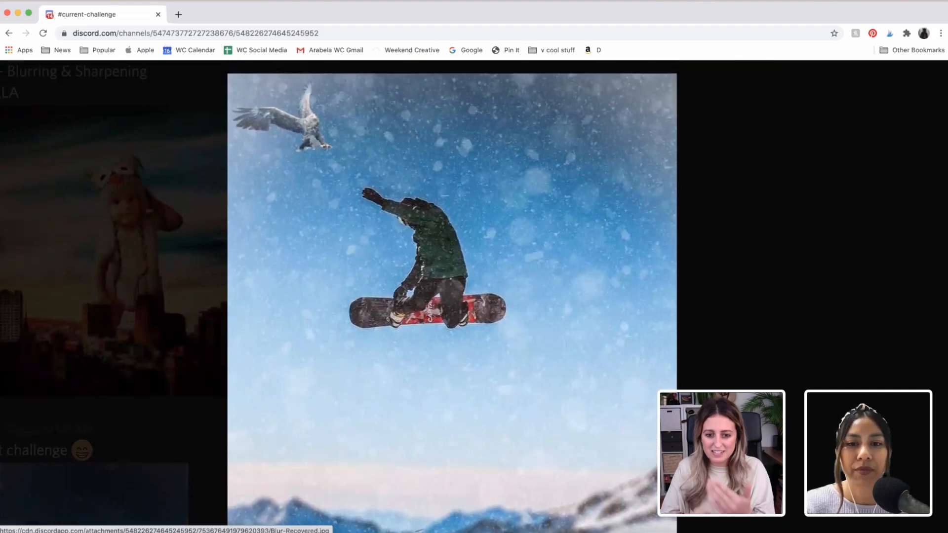
scroll(452, 287, down, 3)
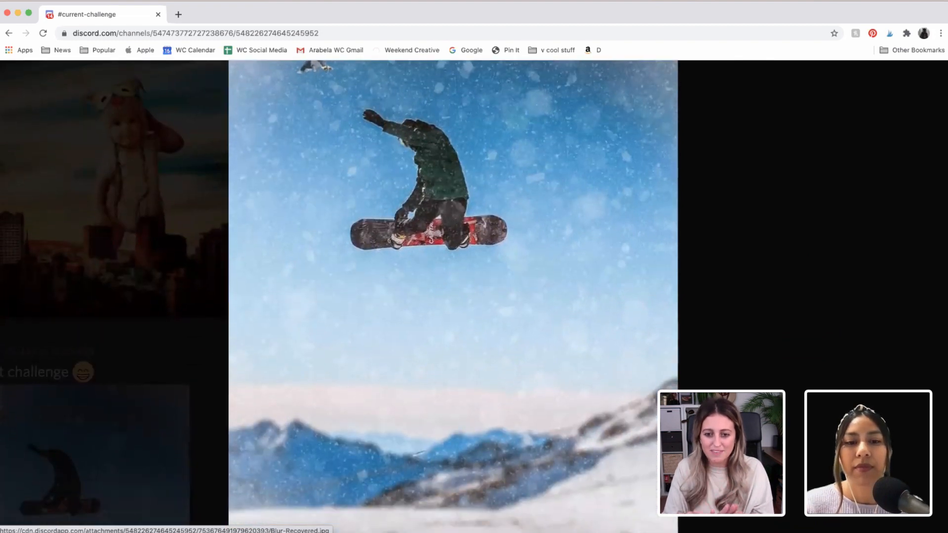
scroll(452, 286, down, 2)
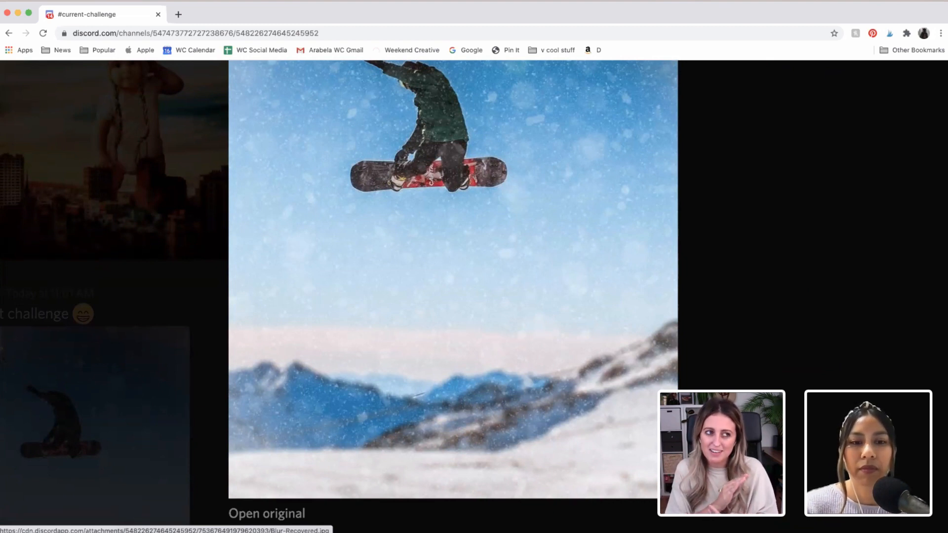
scroll(452, 287, up, 1)
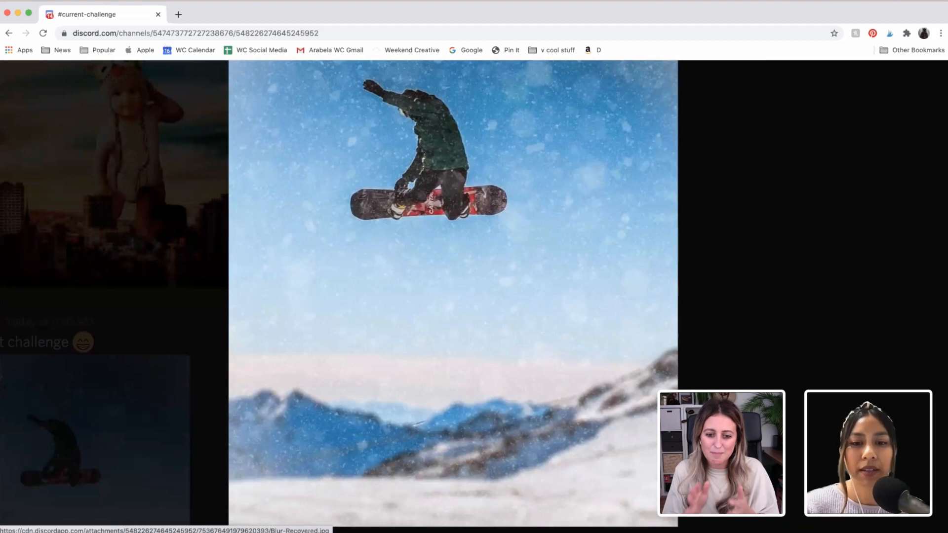
scroll(452, 287, down, 1)
scroll(521, 426, up, 1)
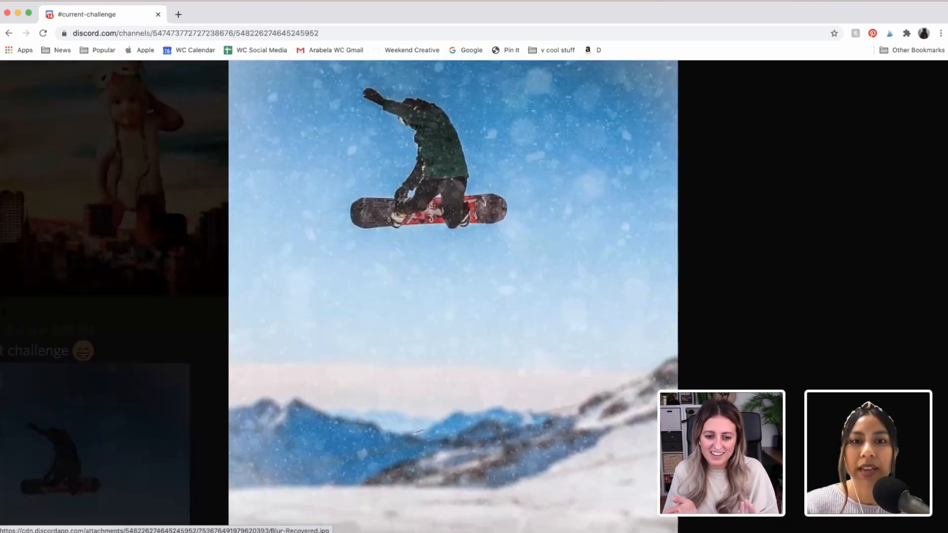
scroll(522, 425, down, 2)
scroll(437, 461, up, 2)
scroll(409, 157, up, 1)
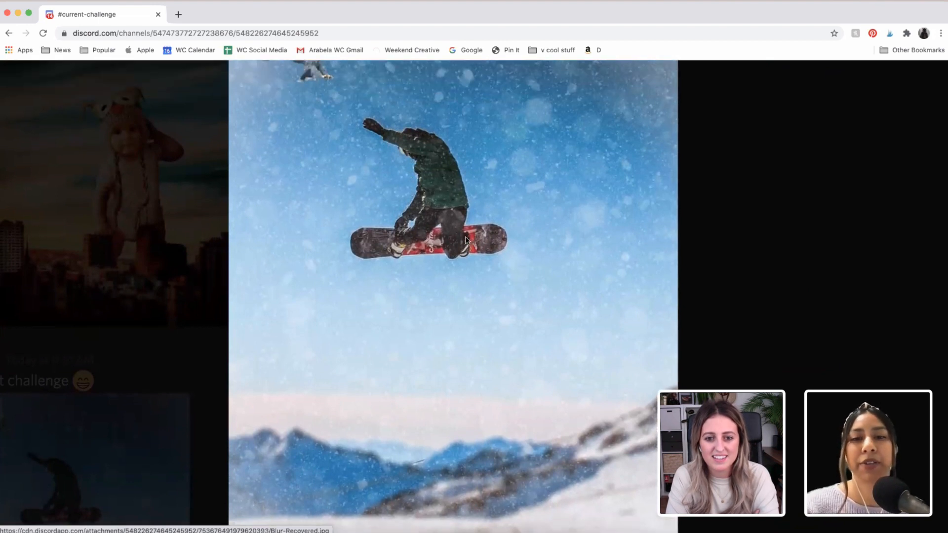
scroll(534, 440, down, 1)
scroll(533, 439, down, 1)
scroll(534, 439, up, 1)
scroll(713, 377, up, 3)
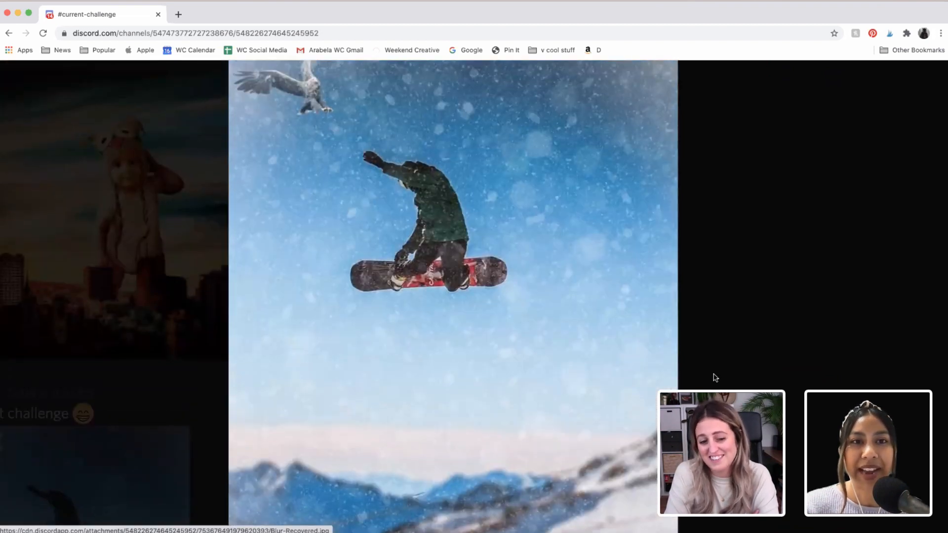
Compare the eagle, snowboarder and mountain blur once more, then view the snowboarder composition as a whole
mouse_move(271, 123)
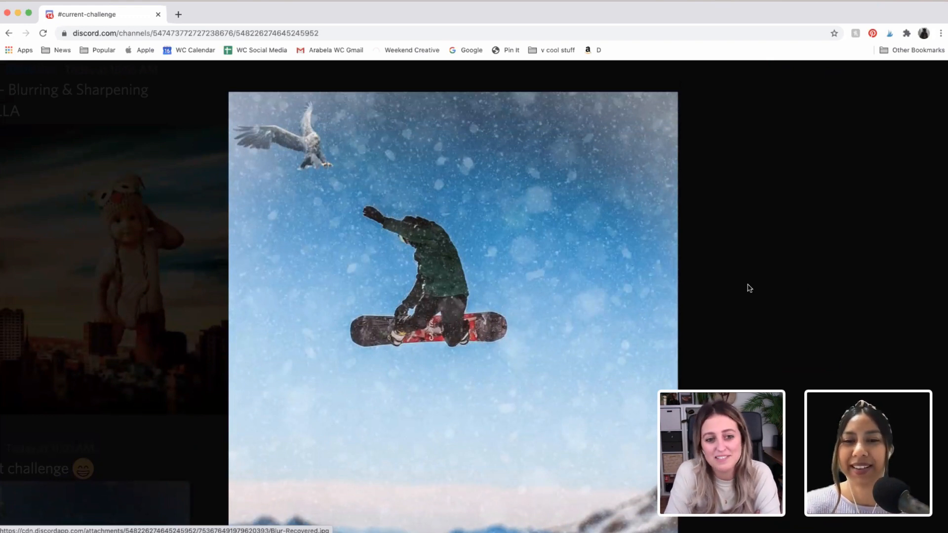
scroll(749, 288, down, 1)
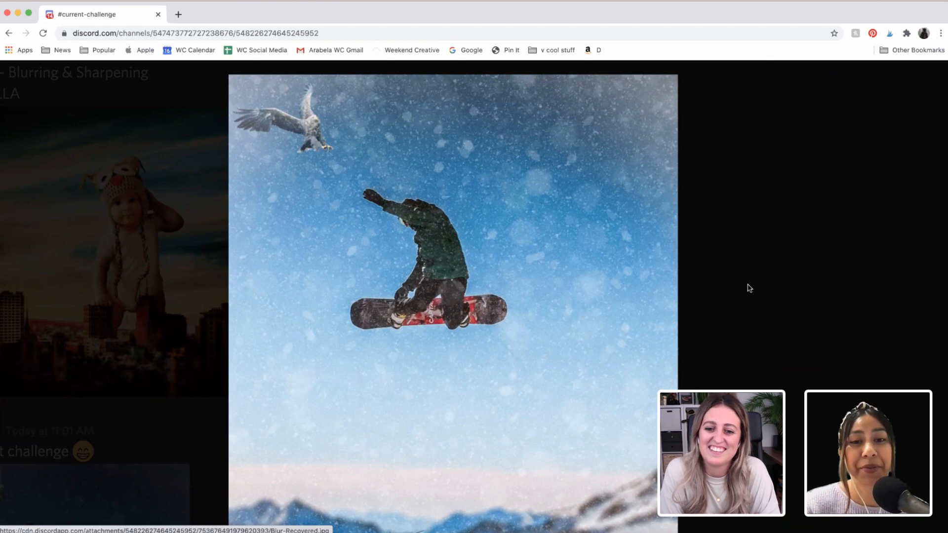
scroll(671, 302, down, 2)
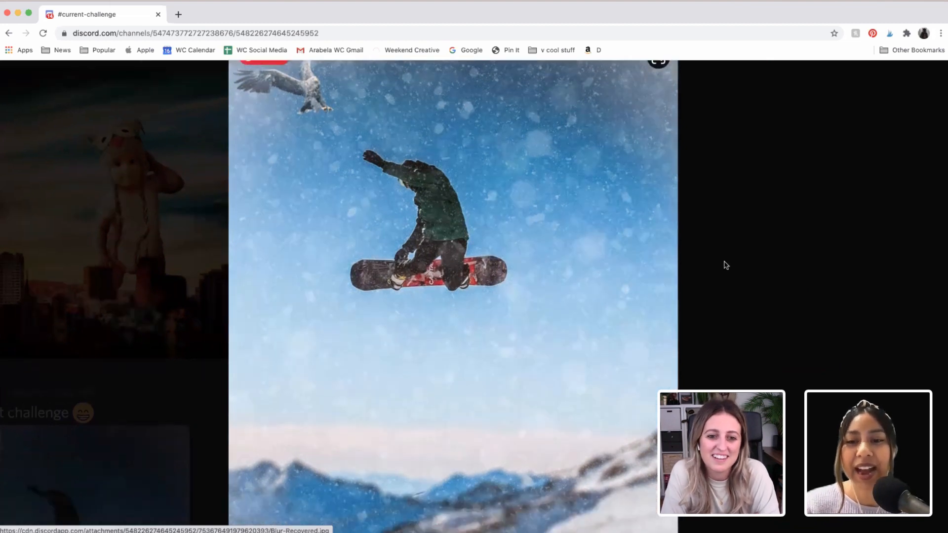
scroll(703, 314, down, 2)
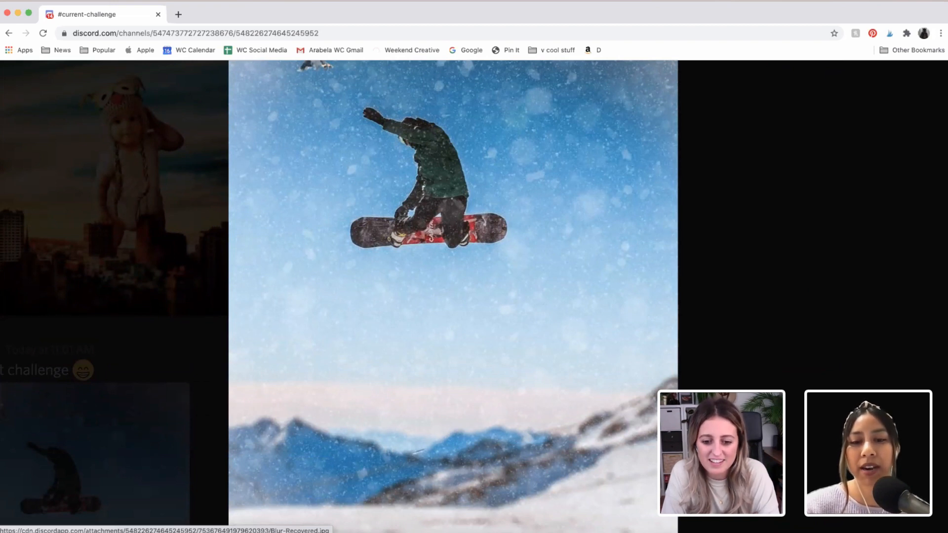
scroll(454, 292, down, 3)
scroll(453, 291, up, 2)
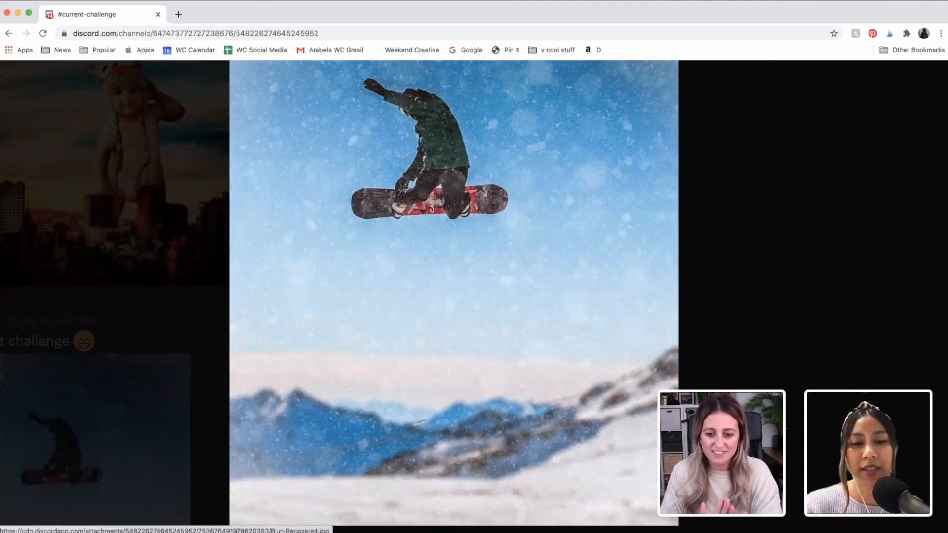
mouse_move(362, 395)
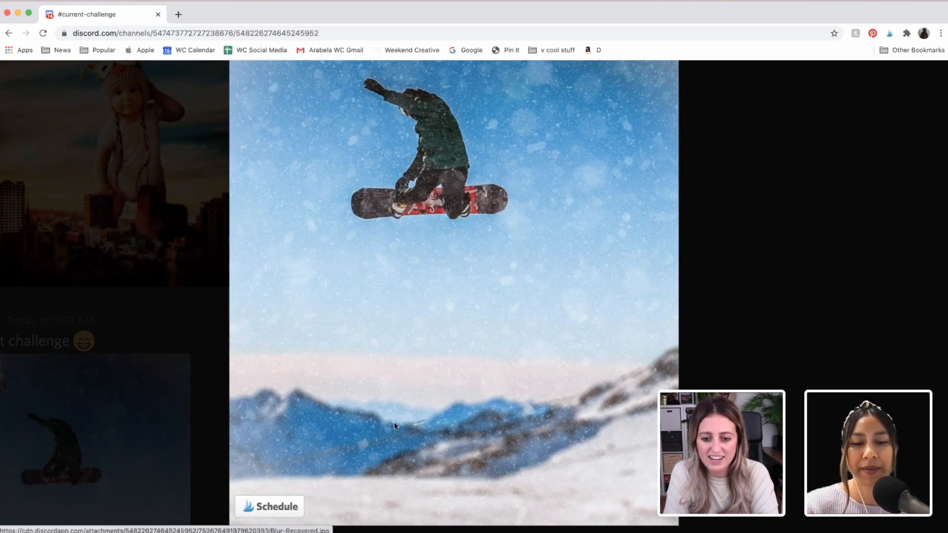
scroll(464, 439, down, 2)
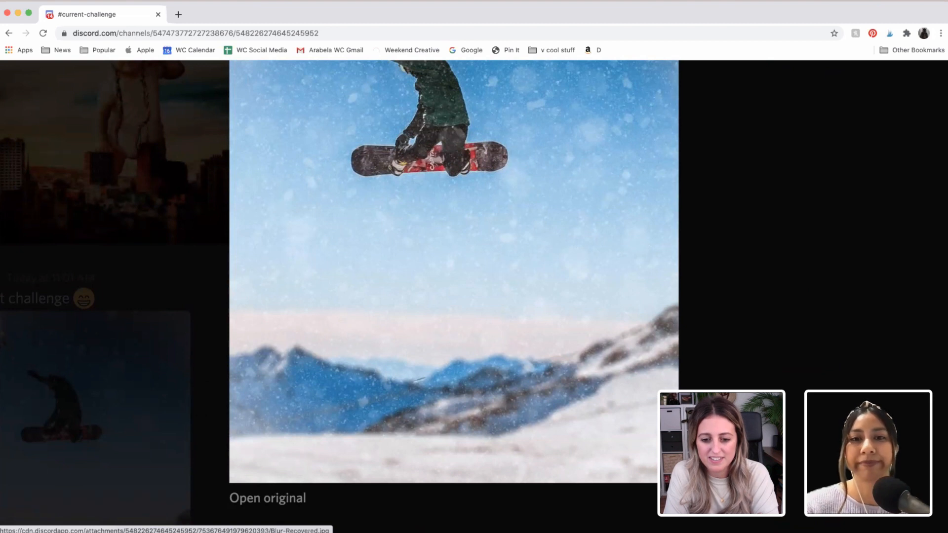
scroll(749, 358, up, 5)
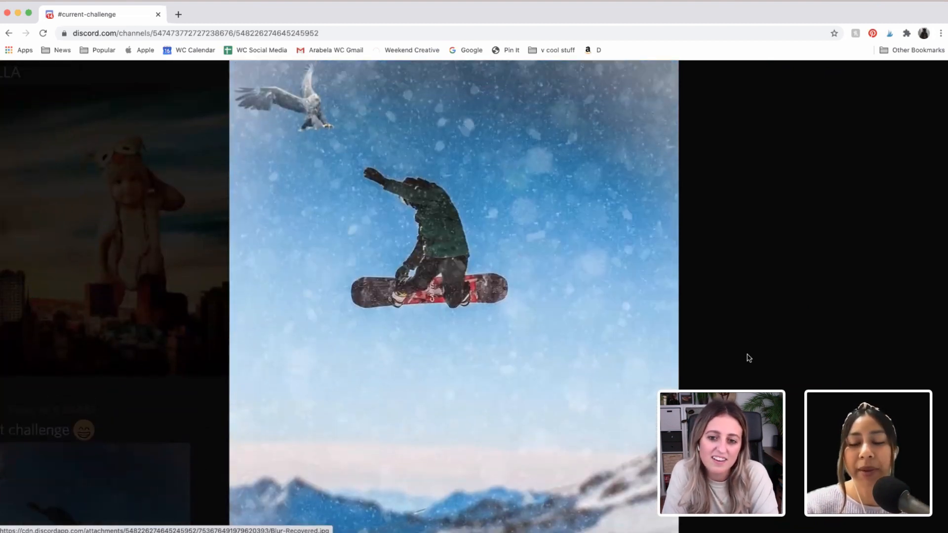
scroll(749, 358, down, 3)
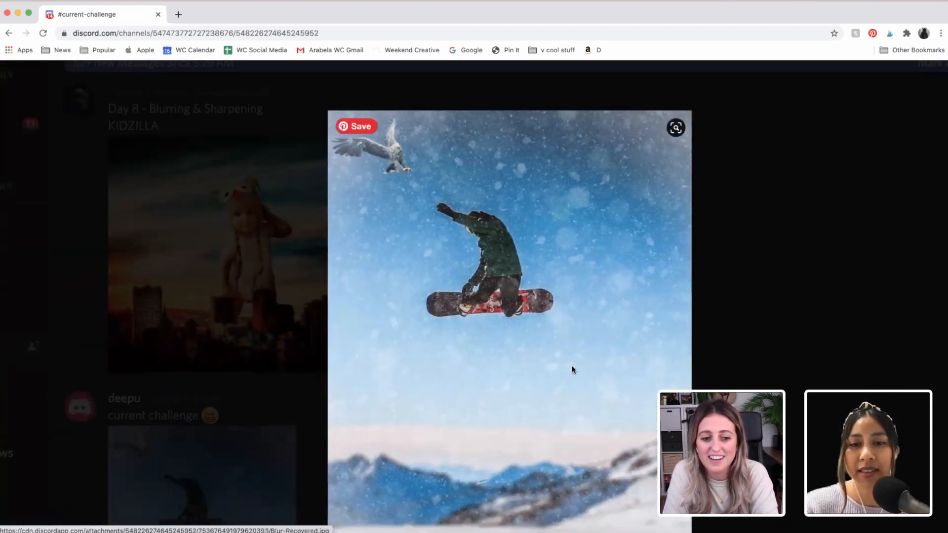
scroll(571, 368, down, 1)
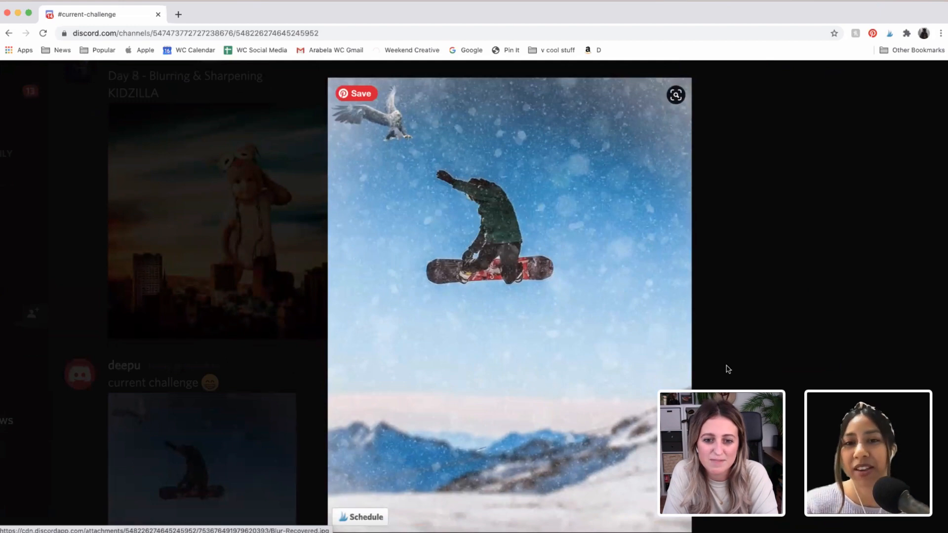
Close the snowboarder image and open the "#psdcc Day 8 Blurring and sharpening" city image with the marshmallow man enlarged
click(771, 340)
scroll(434, 343, up, 5)
scroll(434, 342, up, 4)
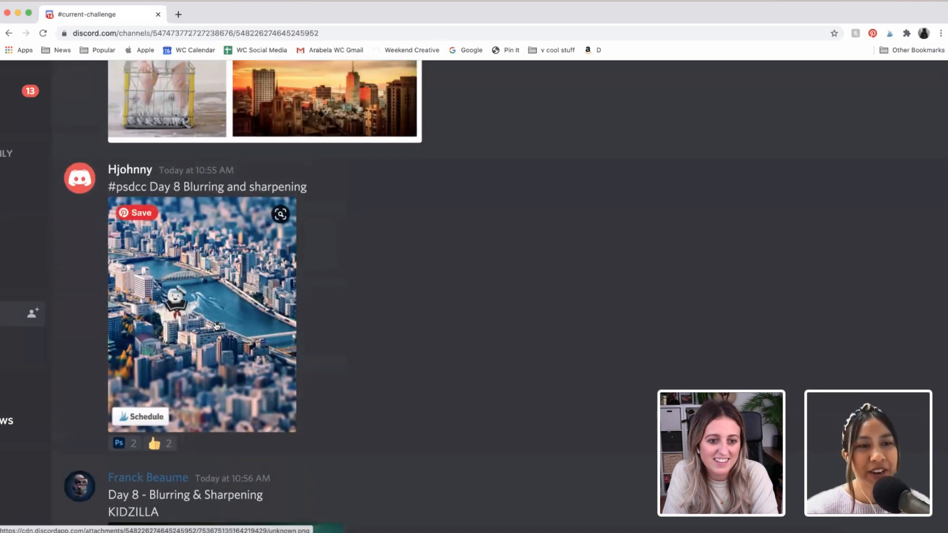
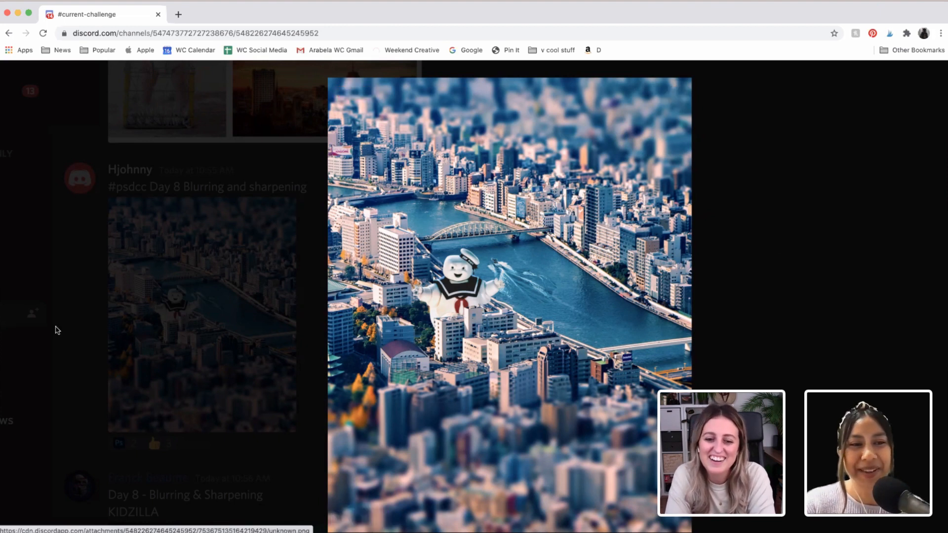
click(220, 297)
Open the "Stock used" image of the baby and city skyline from the earlier Day 8 - Blurring & Sharpening post enlarged
scroll(220, 295, up, 4)
scroll(296, 271, up, 1)
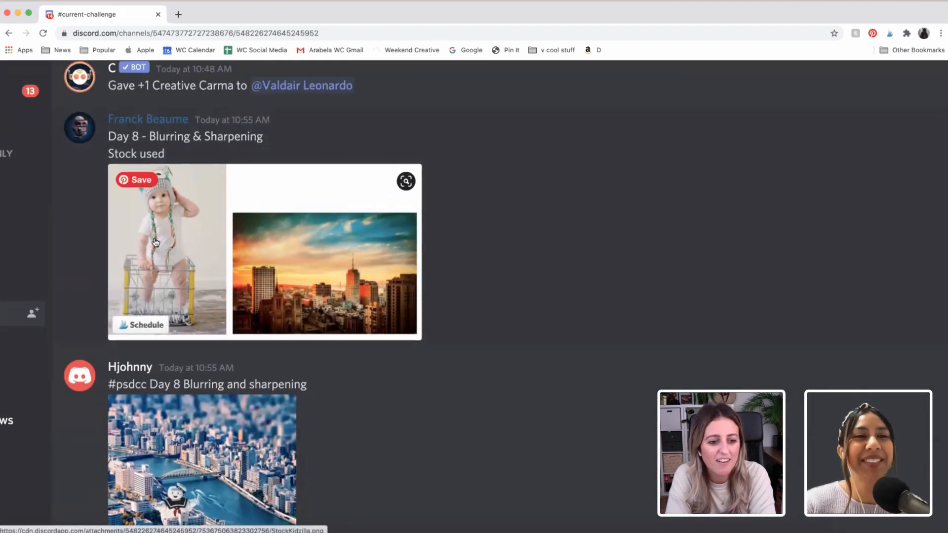
scroll(212, 228, up, 1)
click(271, 237)
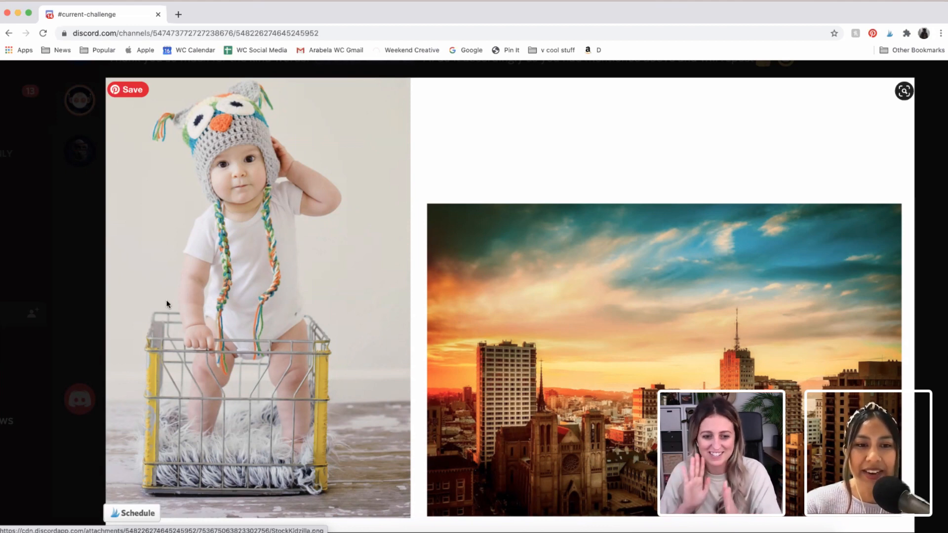
Close the stock image and open the KIDZILLA composite enlarged to compare it with its source photos
click(84, 292)
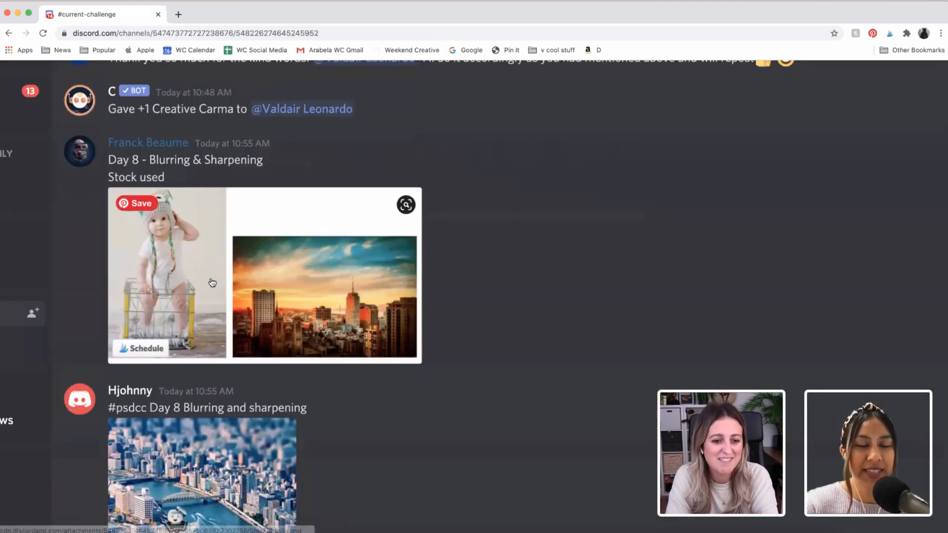
scroll(212, 283, down, 15)
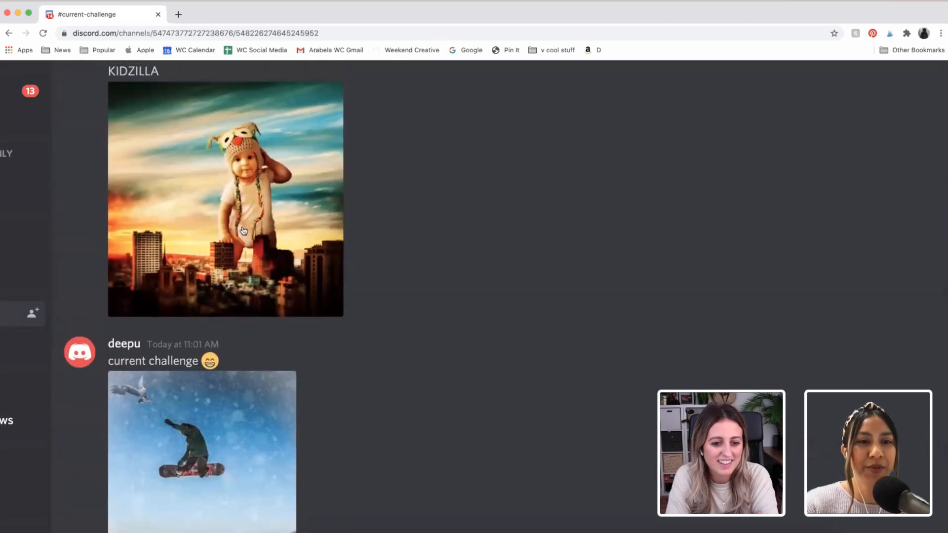
click(302, 173)
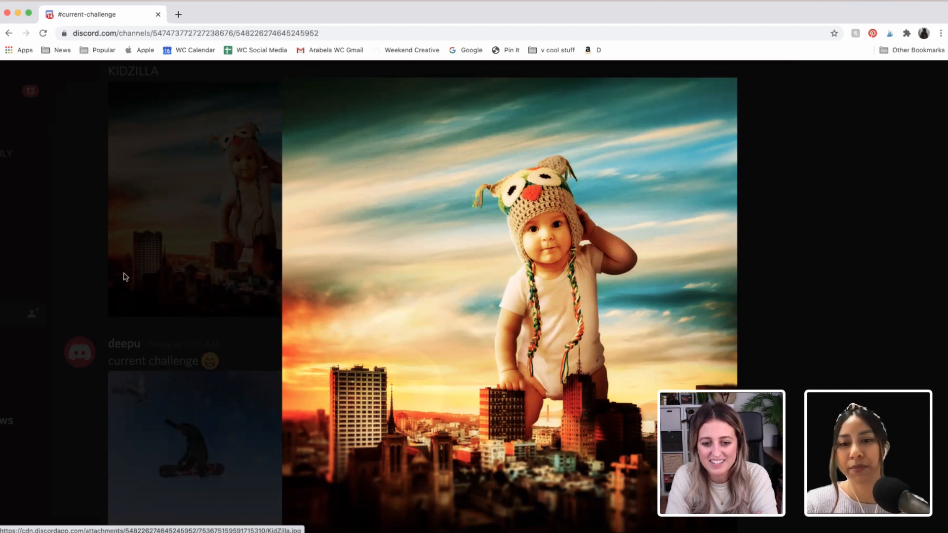
Close the KIDZILLA image and open the rainy-day puddles image from the "Text Manipulation with distortion effects" post enlarged
click(76, 262)
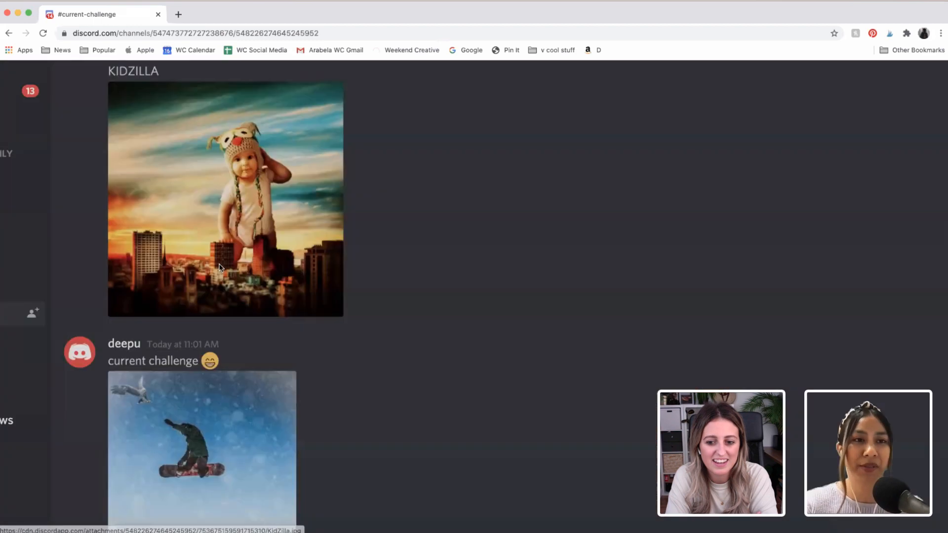
scroll(220, 267, up, 5)
scroll(220, 267, up, 10)
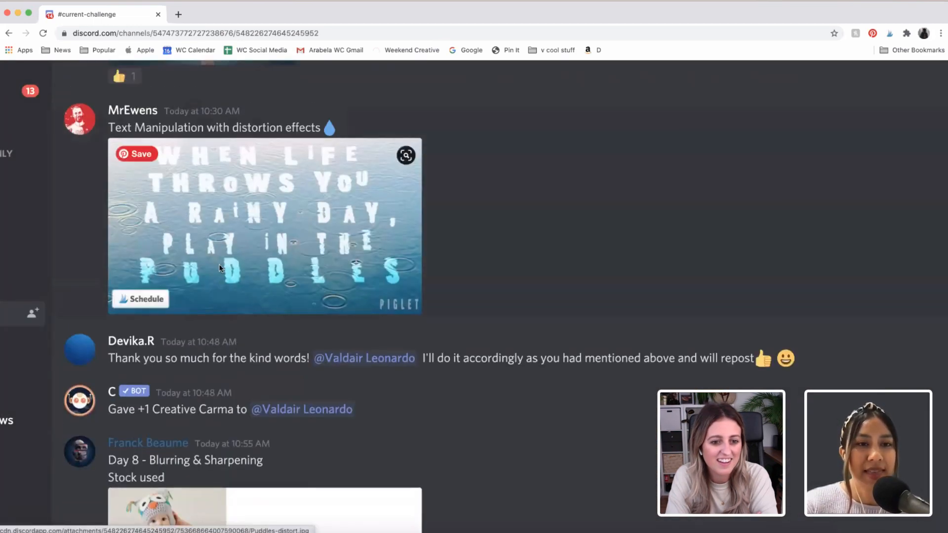
scroll(221, 269, up, 3)
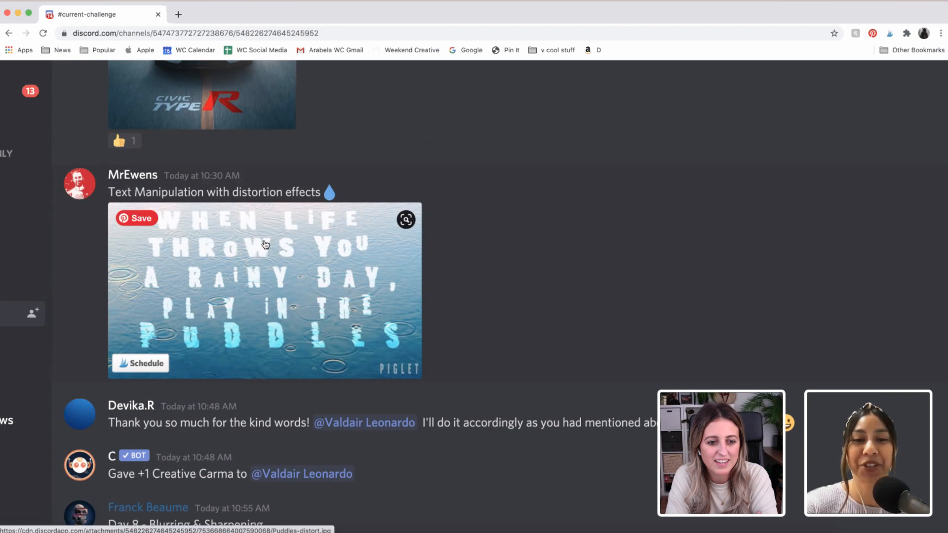
click(282, 276)
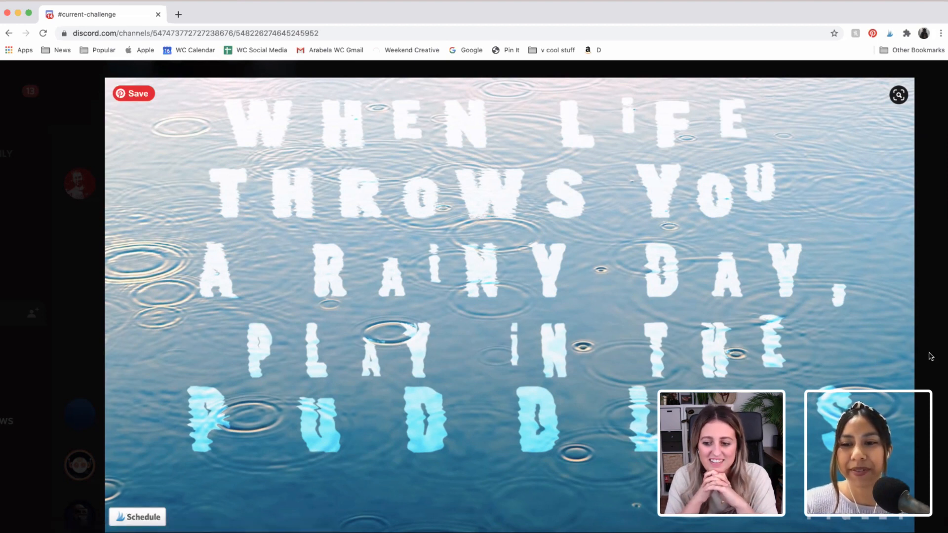
Close the puddles image and open the Civic Type R image from the "DCC Day 8,Automotive Poster" post enlarged
click(84, 297)
scroll(229, 299, up, 3)
scroll(228, 296, up, 3)
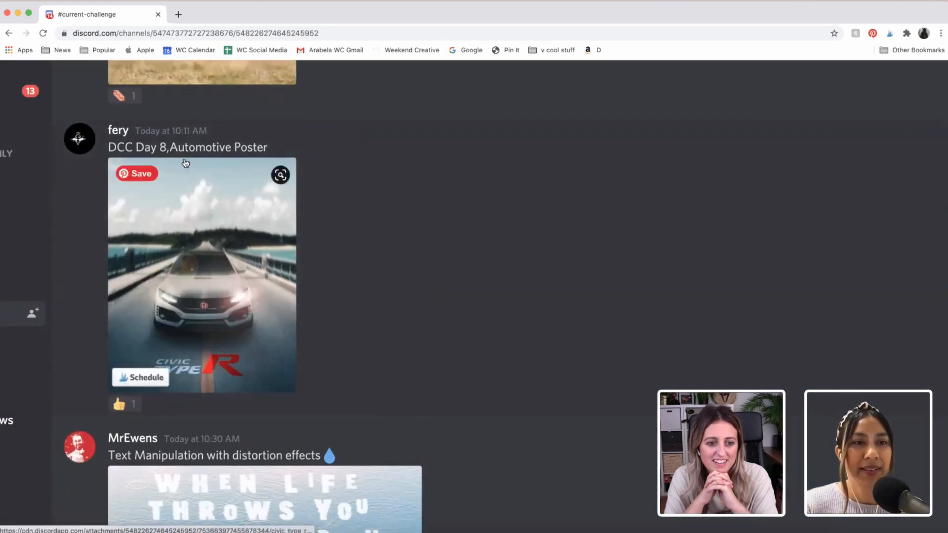
click(214, 291)
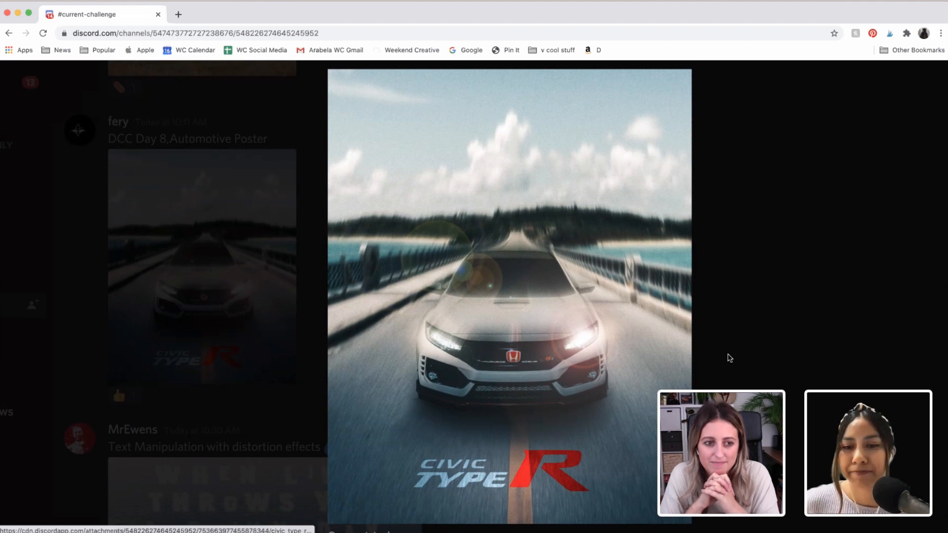
Examine the Civic Type R poster, including the car, headlight flares, blurred bridge and road, and the lettering
scroll(730, 357, down, 1)
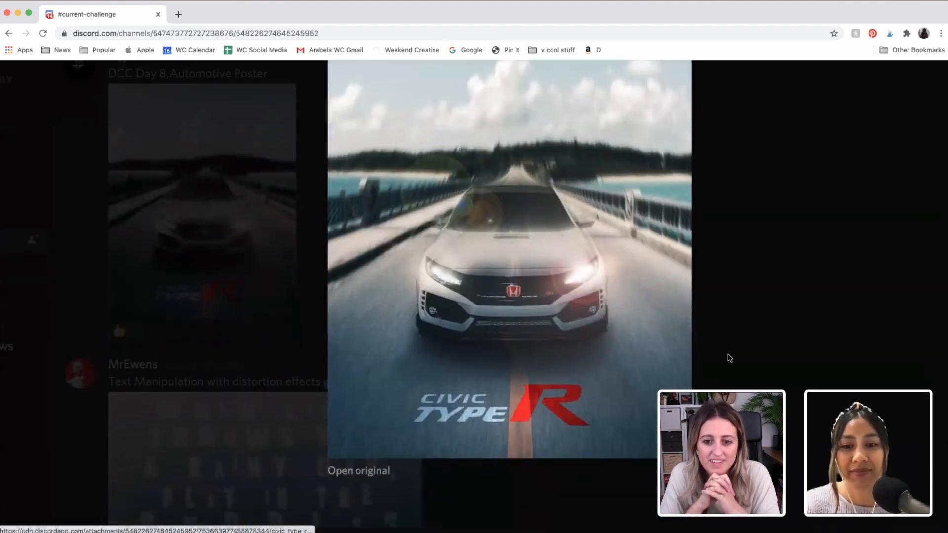
scroll(730, 357, up, 1)
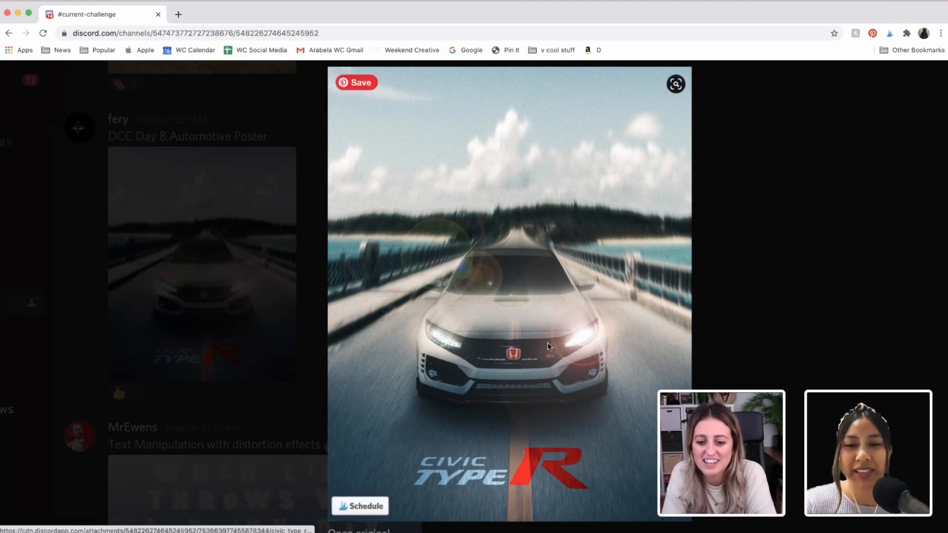
scroll(549, 342, up, 5)
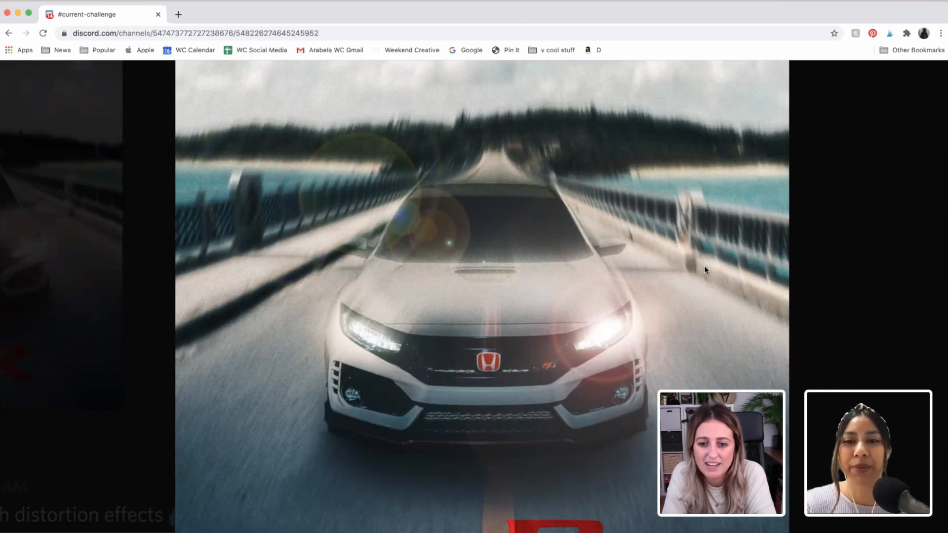
scroll(675, 309, down, 3)
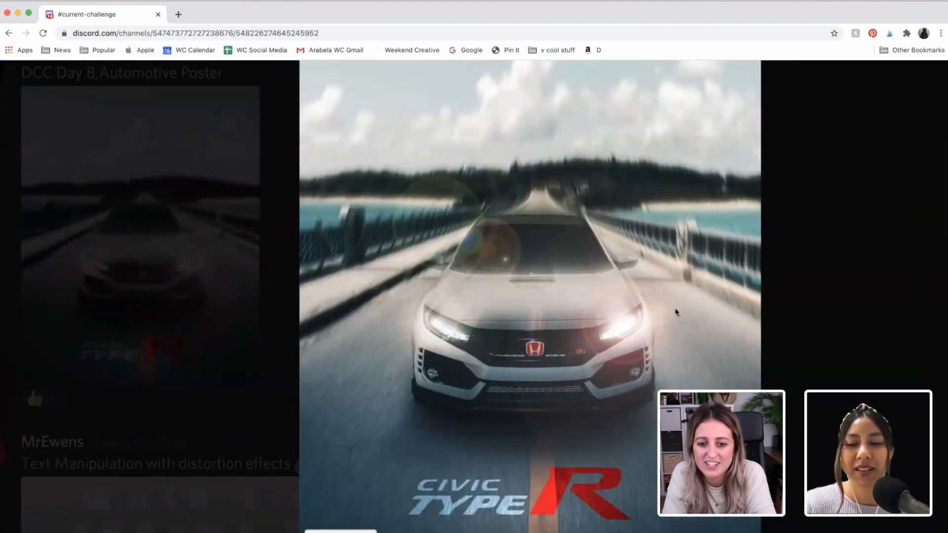
scroll(675, 309, right, 1)
scroll(676, 311, down, 3)
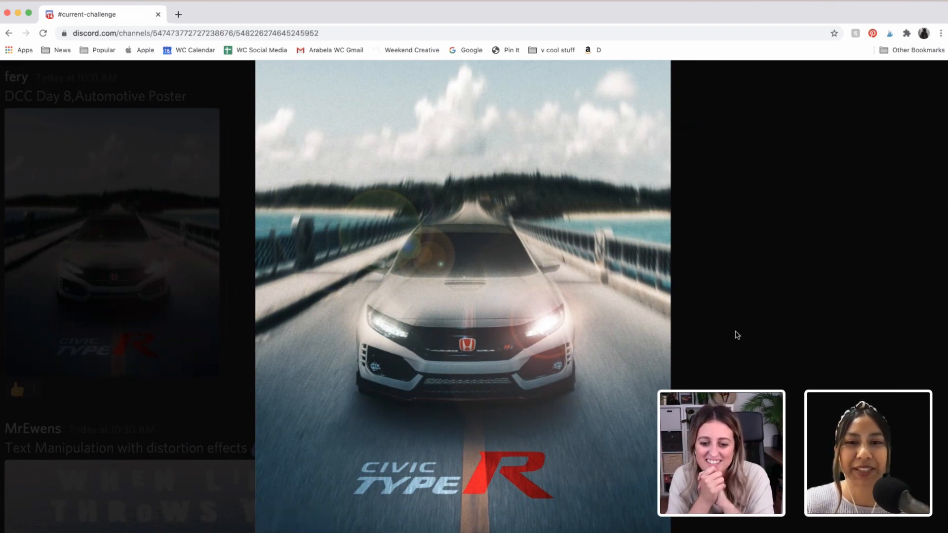
Close the Civic Type R poster and open the eagle image from the "Blur and Sharpen. Path blur." post enlarged
scroll(738, 337, down, 2)
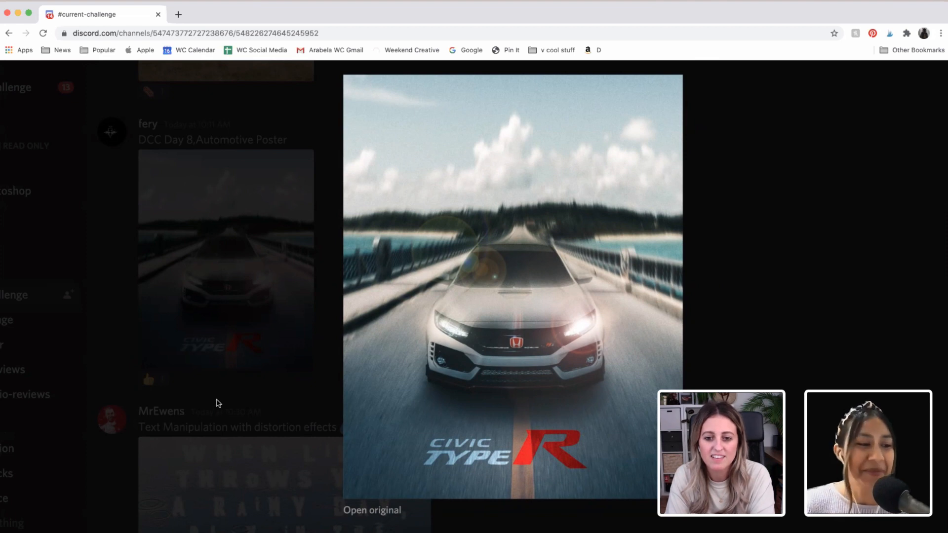
click(233, 310)
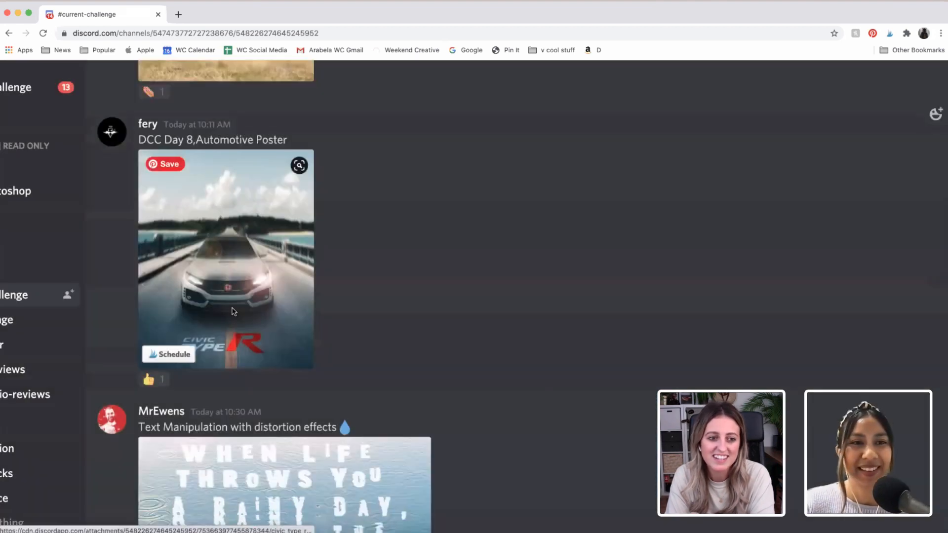
scroll(232, 308, up, 5)
scroll(233, 310, up, 1)
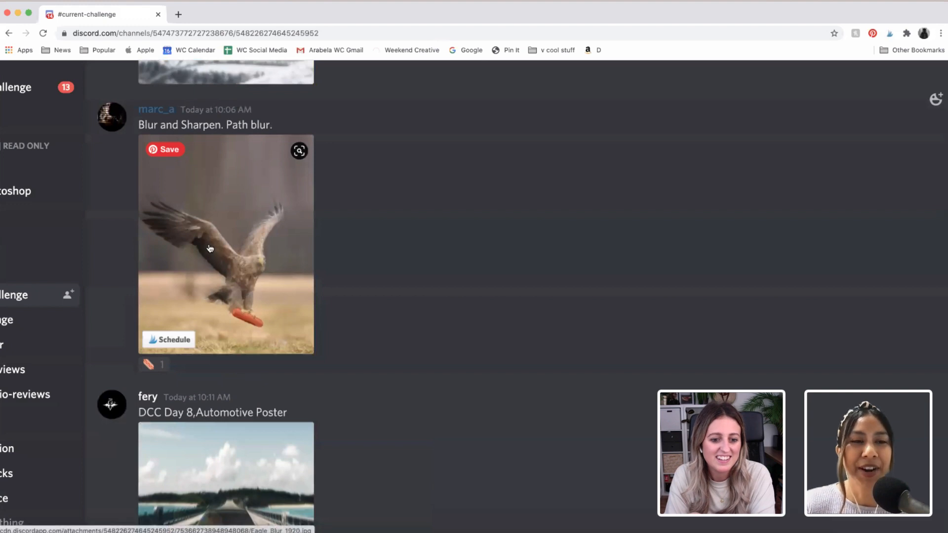
click(260, 230)
scroll(562, 254, up, 2)
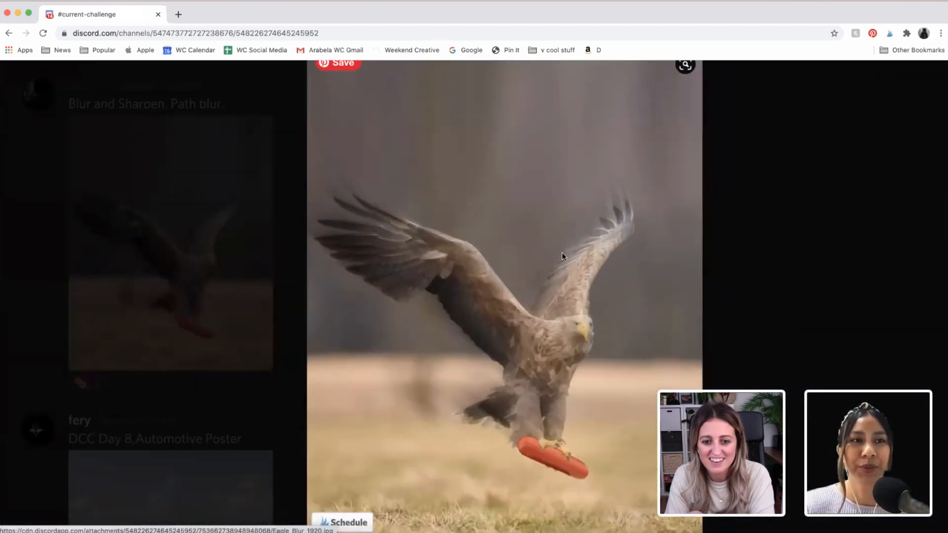
Examine the eagle image, including the blurred wing tips, head, the orange object in its talons and the background
scroll(781, 301, down, 1)
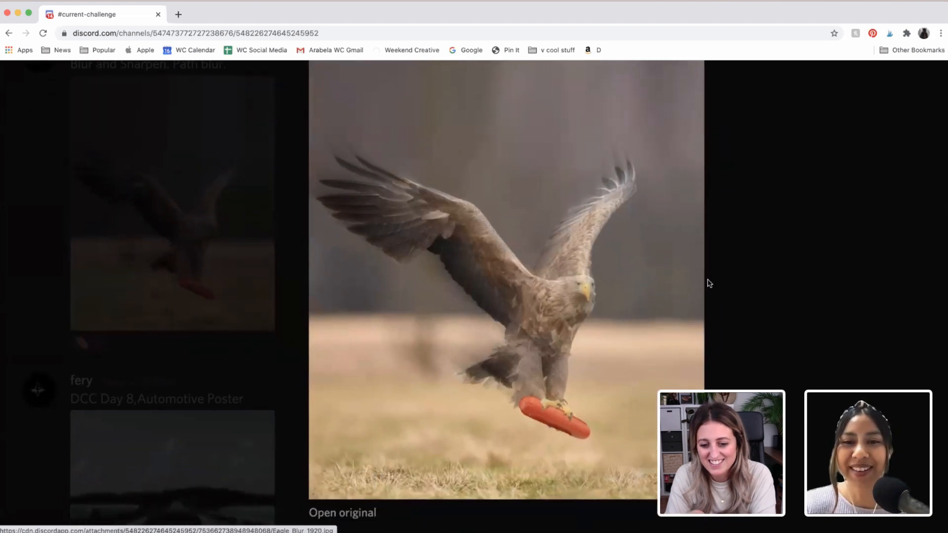
scroll(710, 283, up, 1)
scroll(709, 284, up, 1)
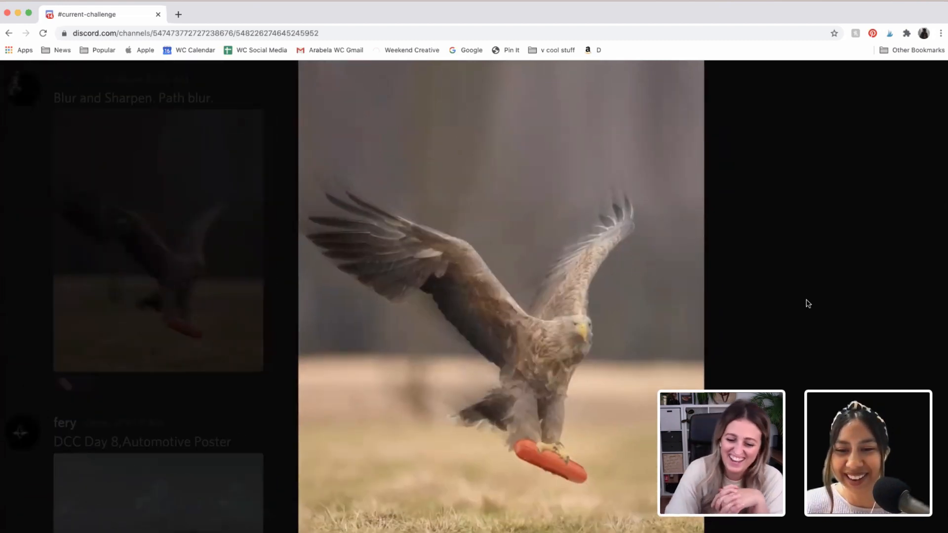
scroll(808, 303, down, 1)
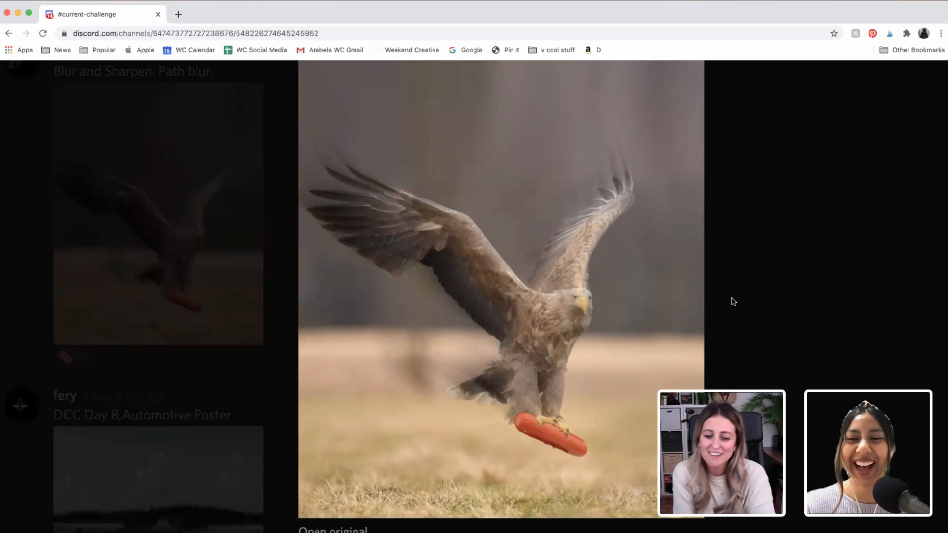
scroll(701, 362, up, 1)
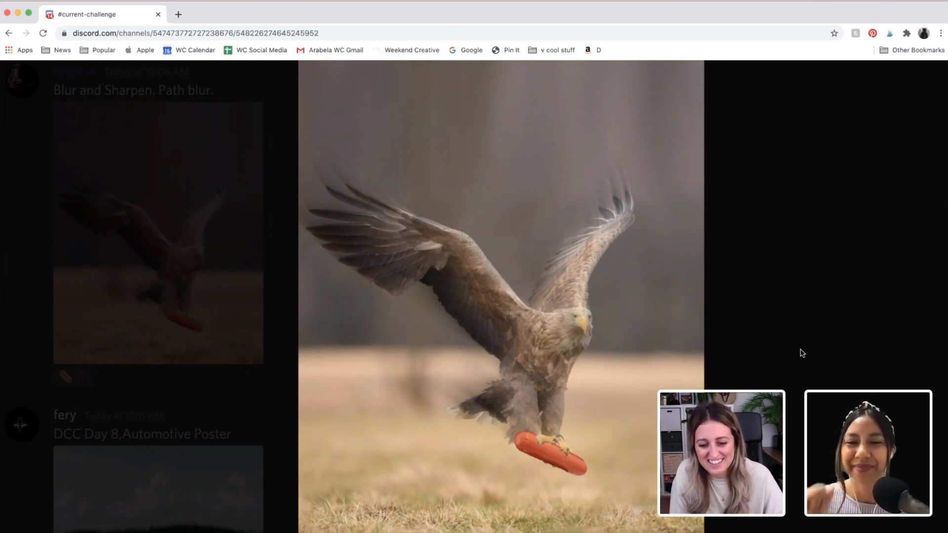
scroll(803, 353, down, 2)
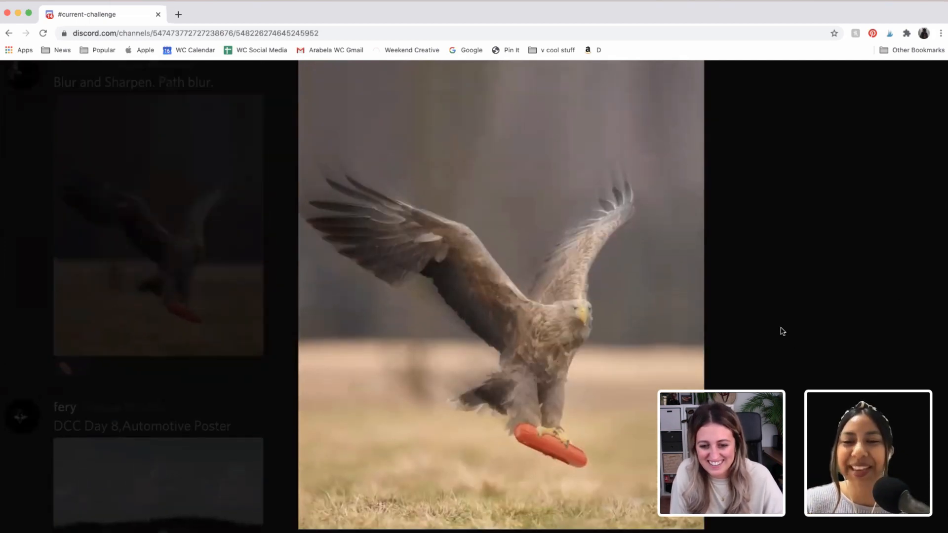
scroll(781, 330, down, 2)
scroll(755, 333, up, 3)
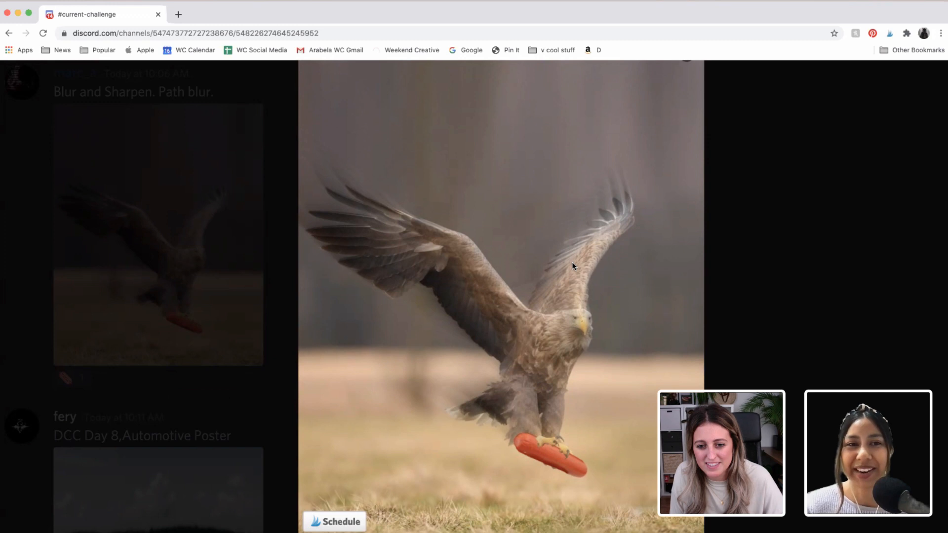
key(super+minus)
key(super+minus)
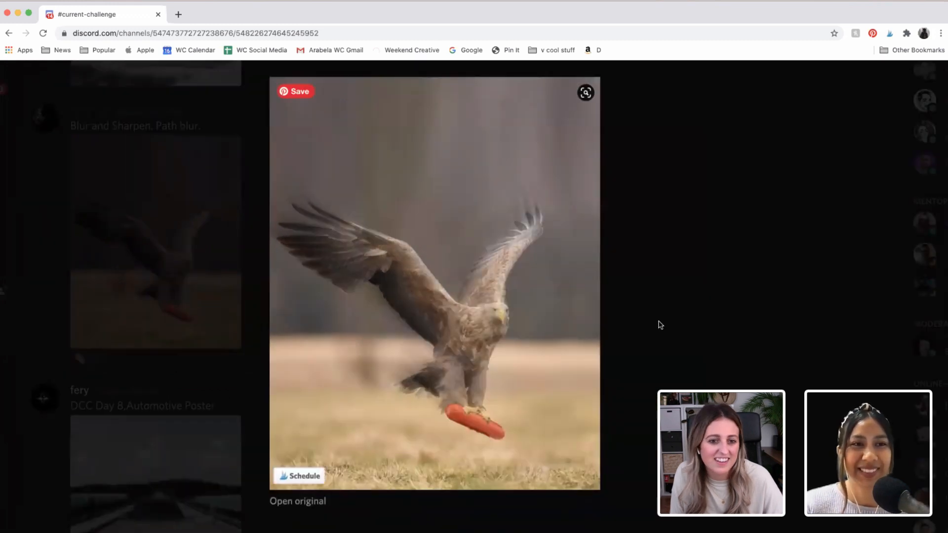
Close the eagle image and open the snowboarder image from the "DCC-Day 8 - Blur / Sharpness" post enlarged
click(645, 327)
scroll(427, 326, up, 5)
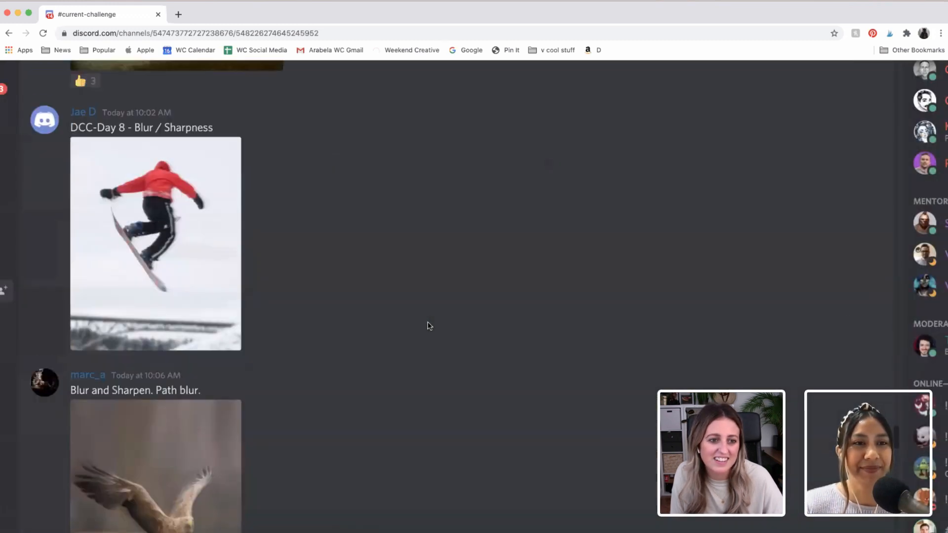
click(165, 306)
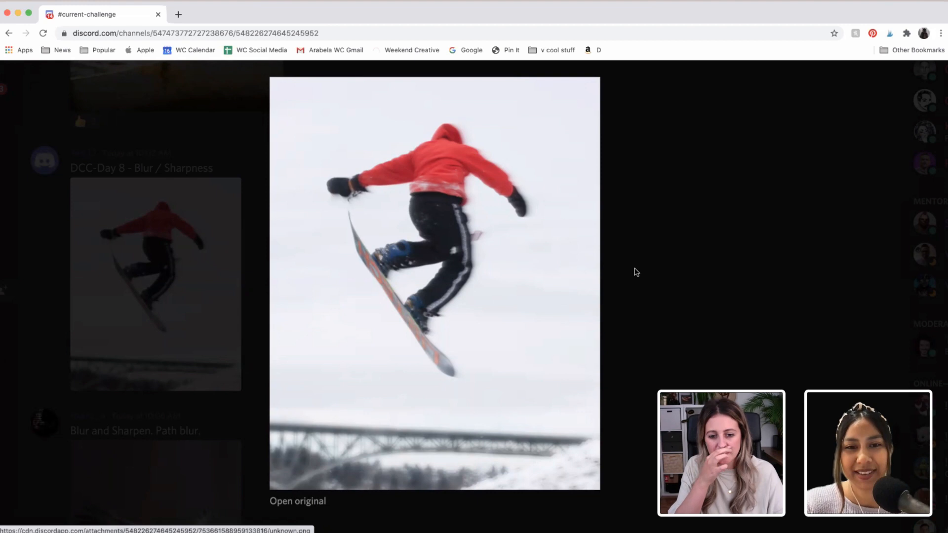
Examine the snowboarder image up close, including the blurred edges of the figure, the boots, the board and the bridge behind
scroll(635, 270, up, 1)
scroll(636, 272, up, 3)
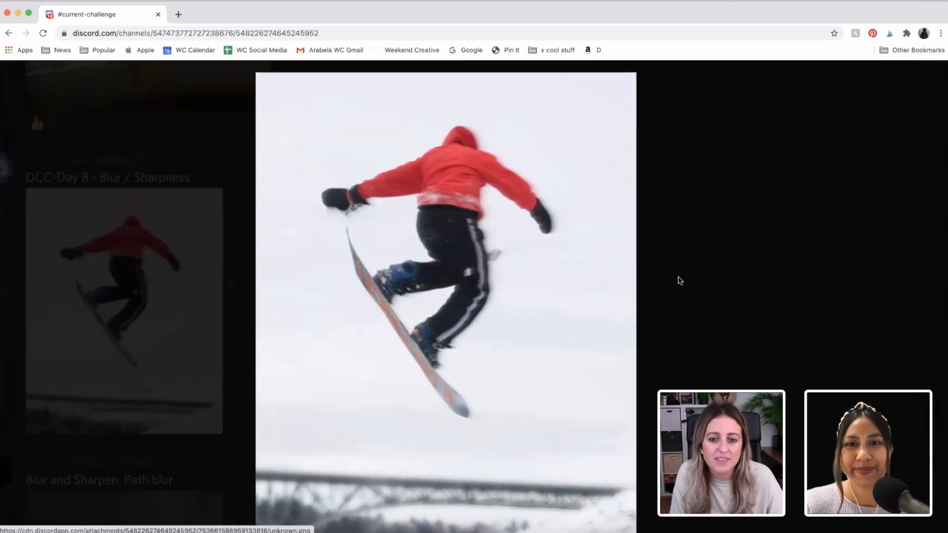
scroll(716, 299, down, 1)
scroll(716, 301, up, 1)
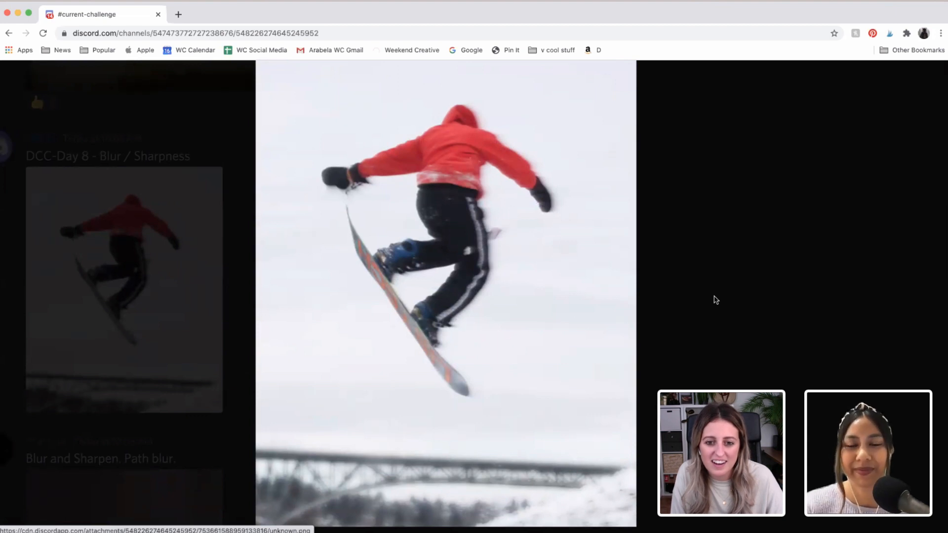
scroll(715, 300, up, 1)
scroll(716, 299, down, 2)
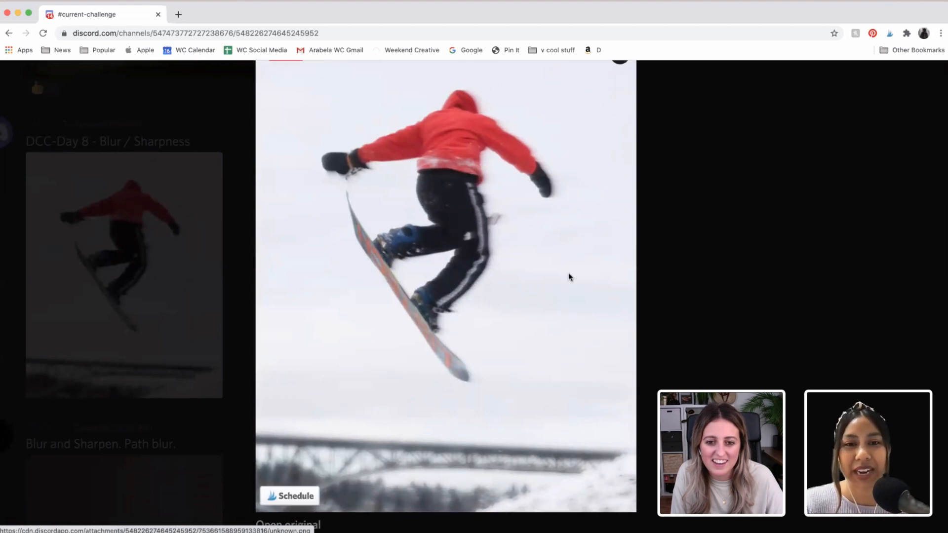
scroll(568, 274, up, 5)
scroll(568, 274, up, 3)
scroll(568, 275, left, 2)
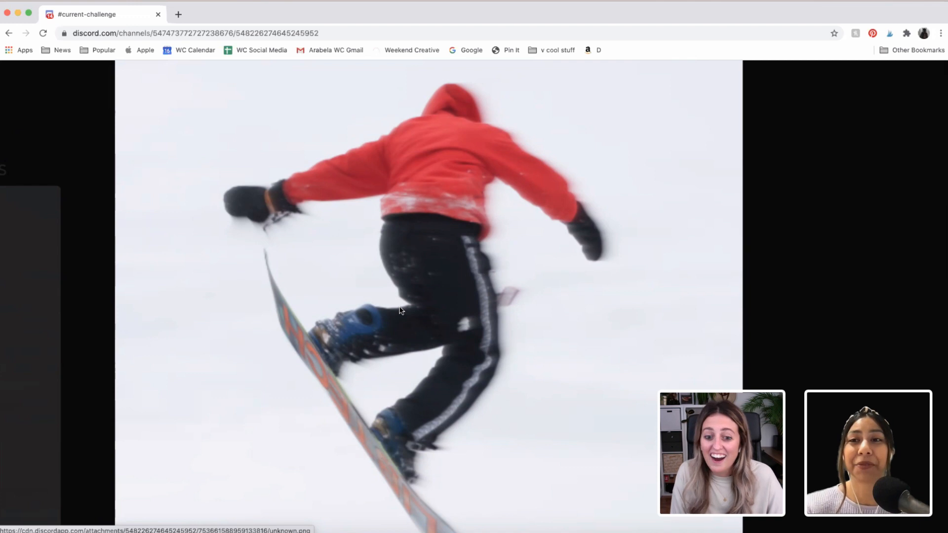
scroll(401, 310, down, 1)
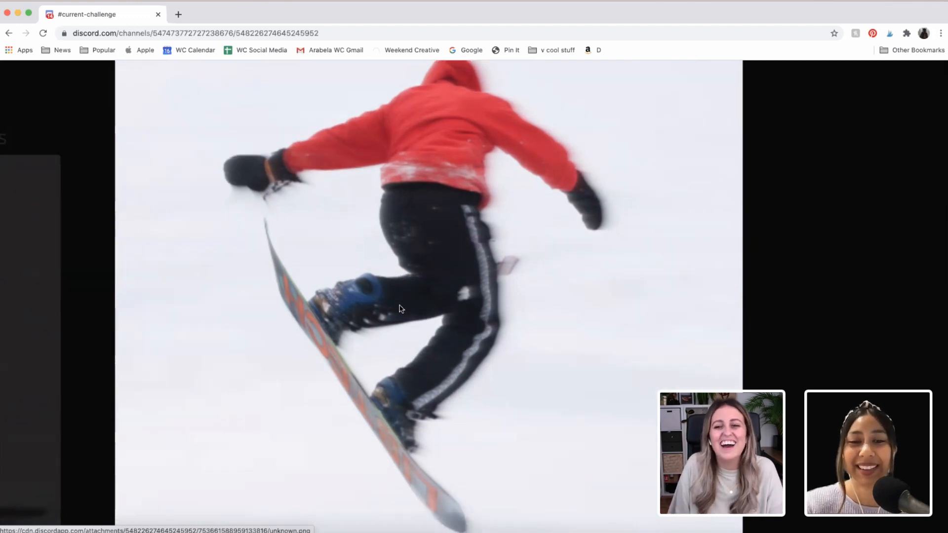
scroll(439, 326, down, 2)
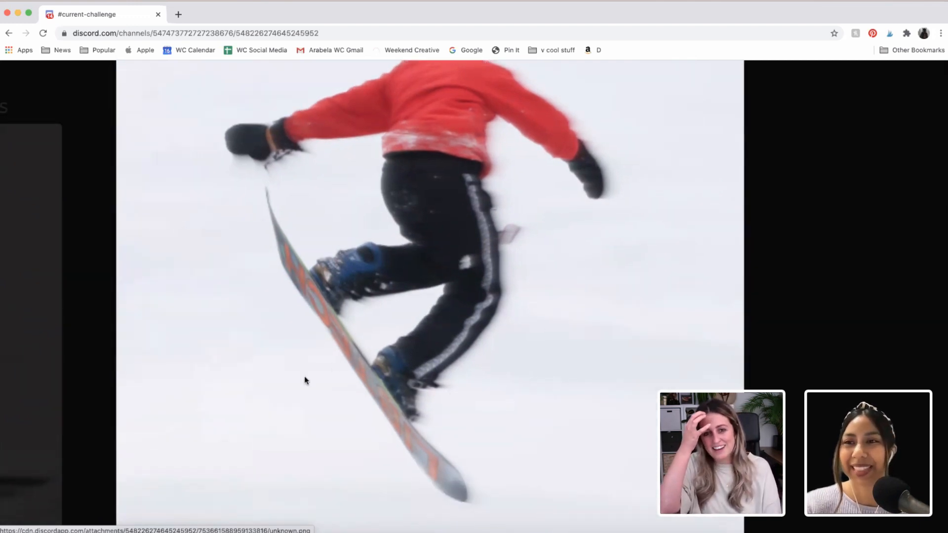
scroll(304, 380, up, 2)
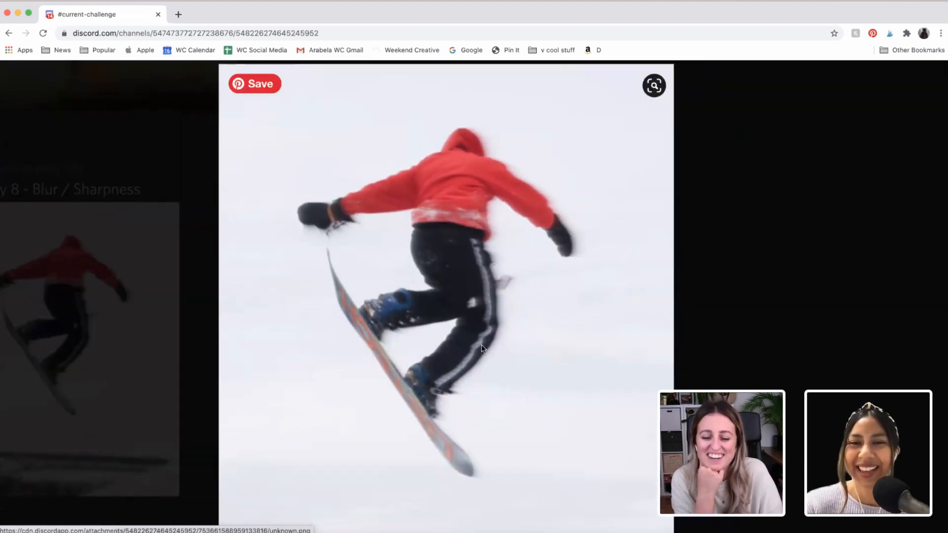
scroll(482, 348, down, 2)
scroll(483, 348, down, 1)
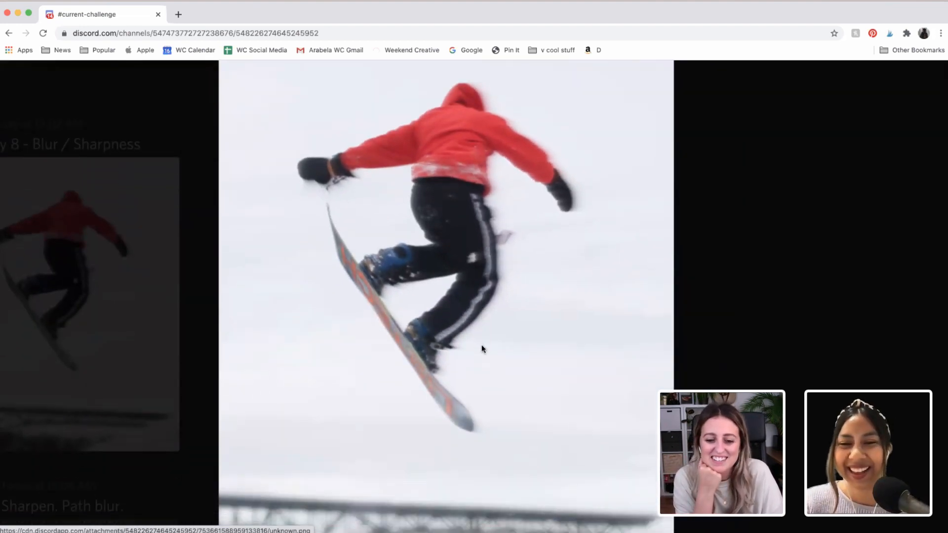
scroll(483, 348, down, 1)
scroll(535, 373, down, 3)
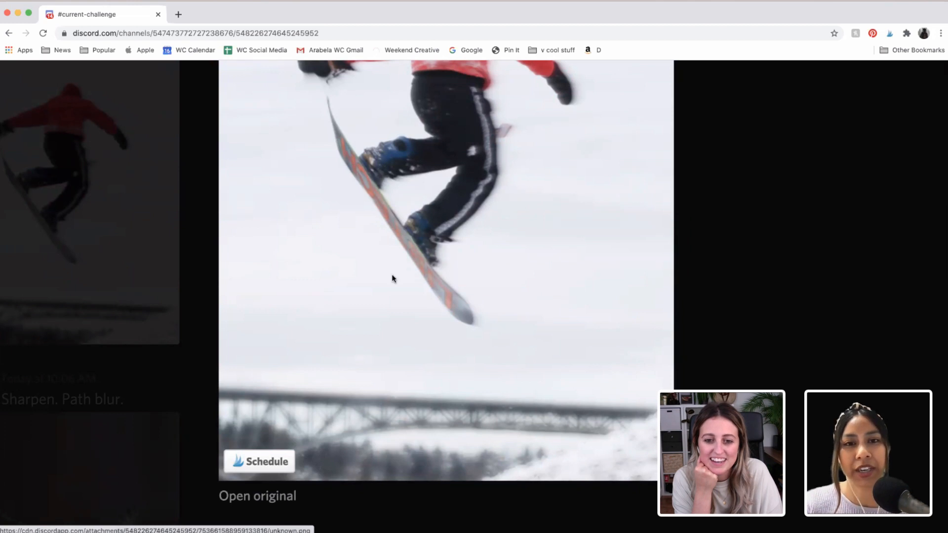
scroll(391, 278, up, 3)
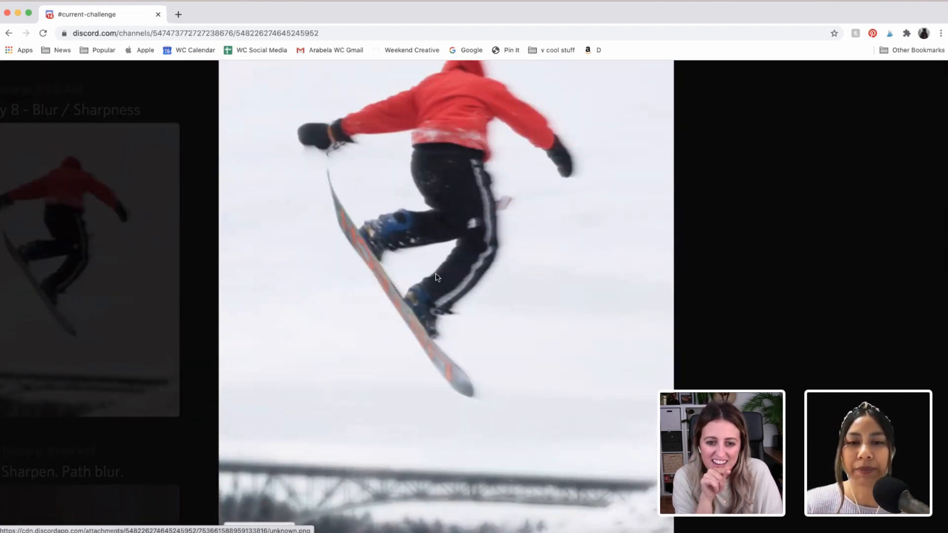
scroll(436, 277, down, 4)
scroll(651, 294, up, 1)
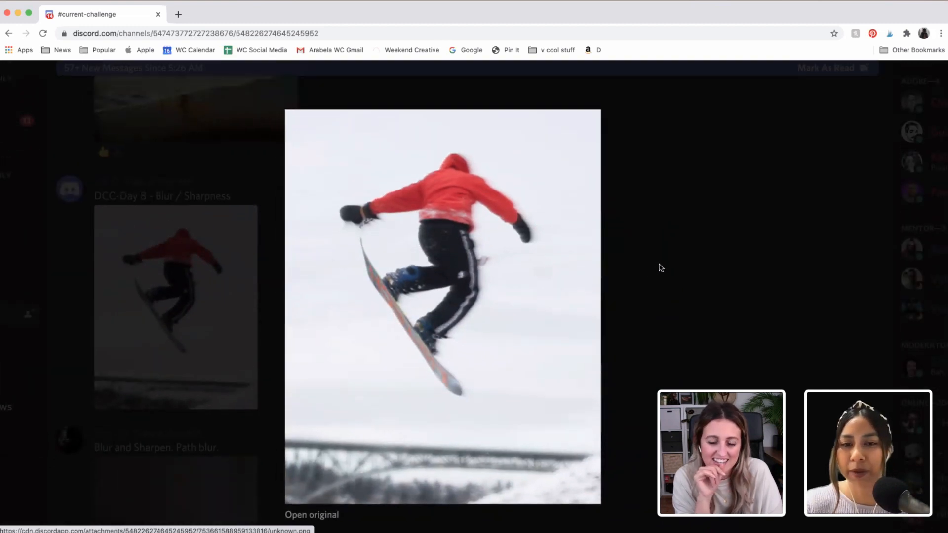
Close the snowboarder image and open the SURFING beach image from the "Day-07" post enlarged to inspect its lettering and reflections
click(742, 338)
scroll(317, 291, up, 5)
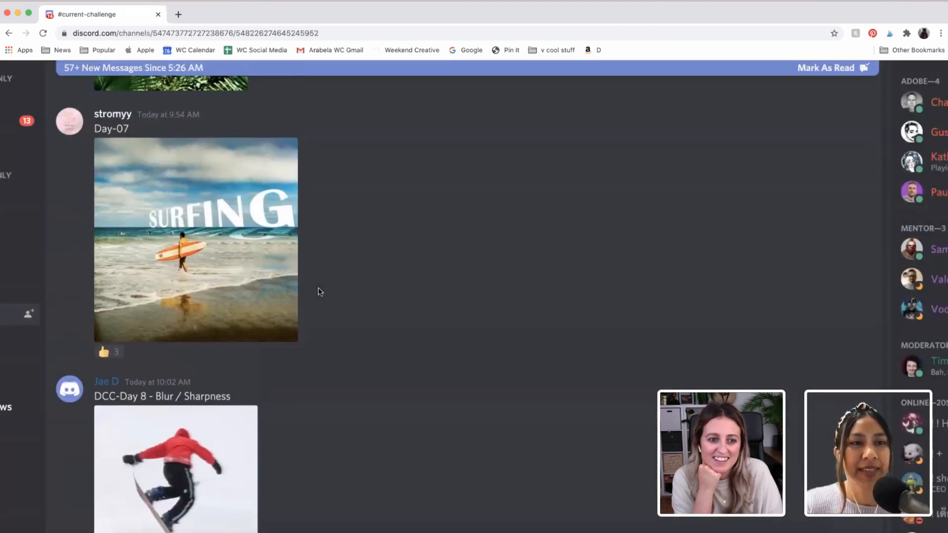
scroll(301, 290, up, 3)
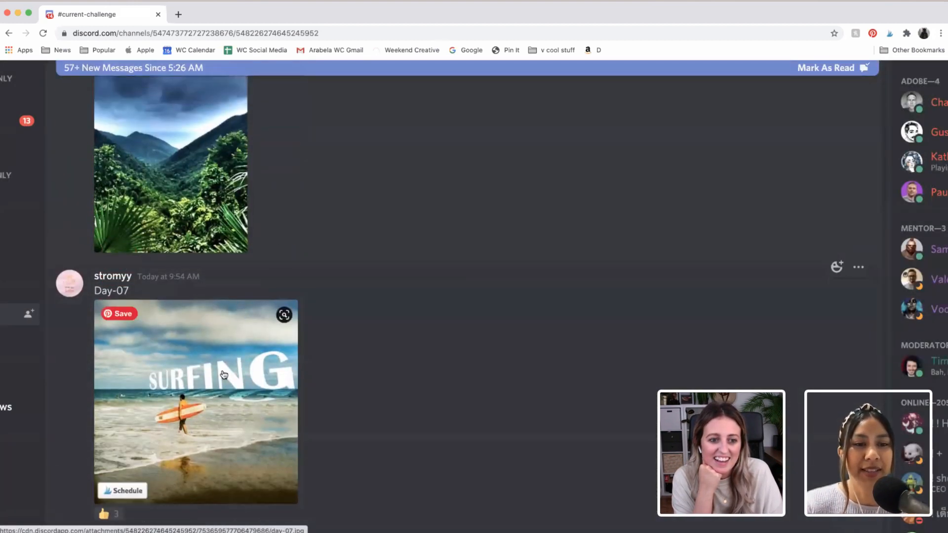
click(223, 374)
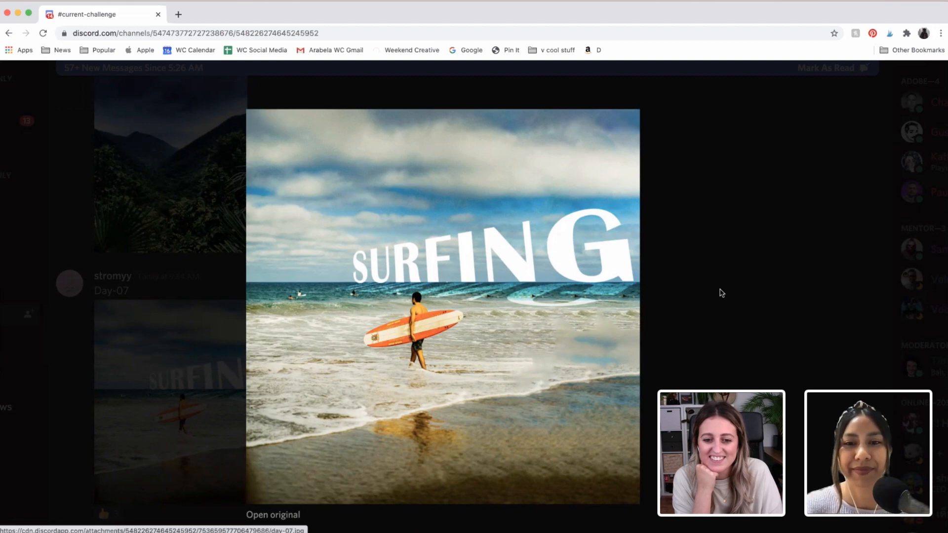
scroll(613, 282, up, 4)
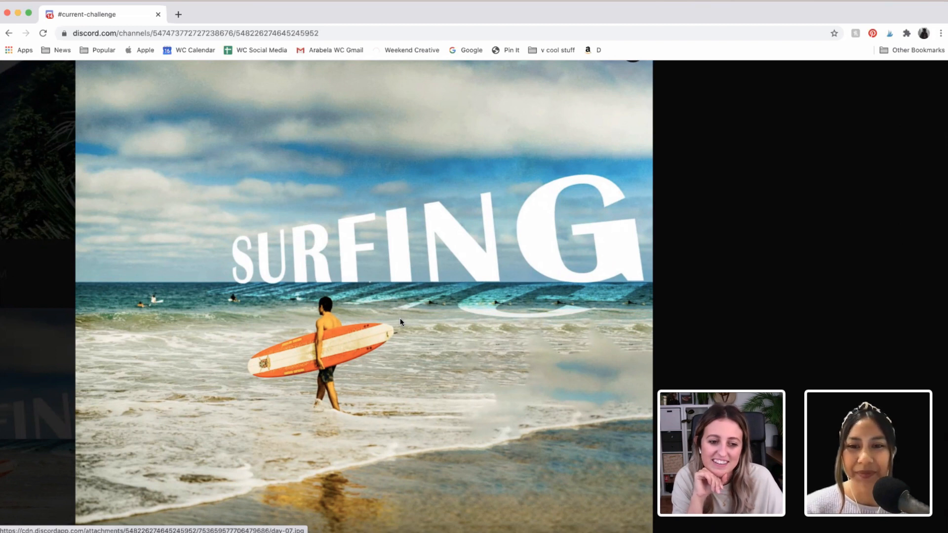
scroll(400, 322, down, 1)
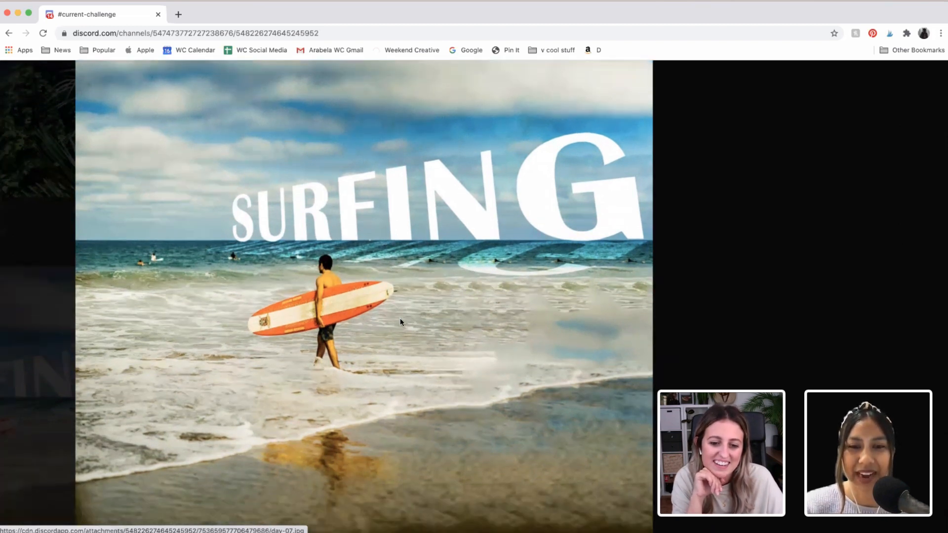
scroll(401, 322, up, 1)
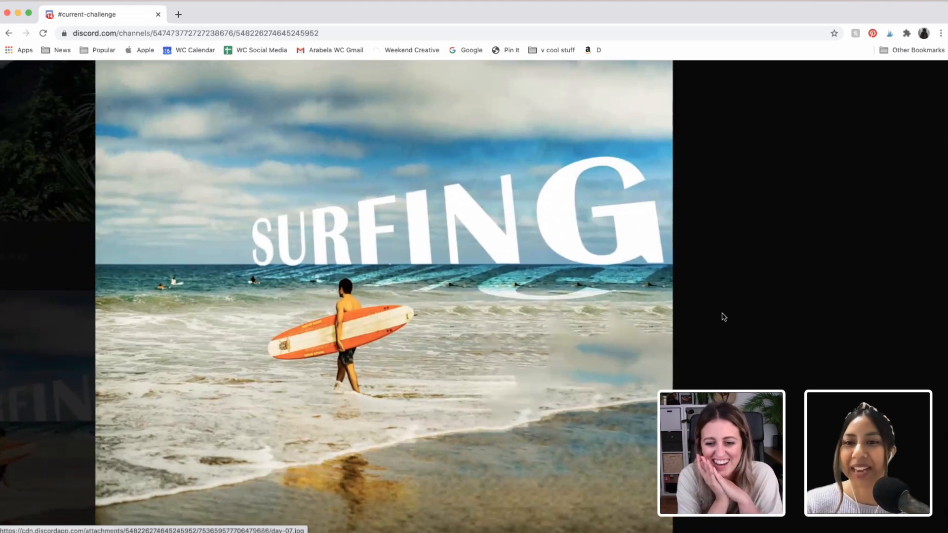
click(468, 386)
scroll(541, 370, down, 2)
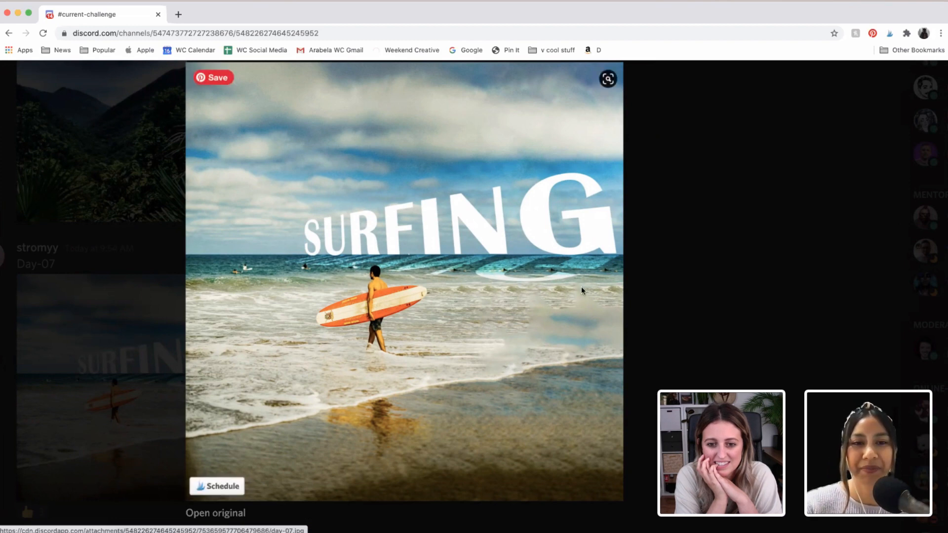
scroll(582, 286, down, 2)
Close the SURFING image and open the green mountain landscape from the new challenge participant's post enlarged
click(692, 307)
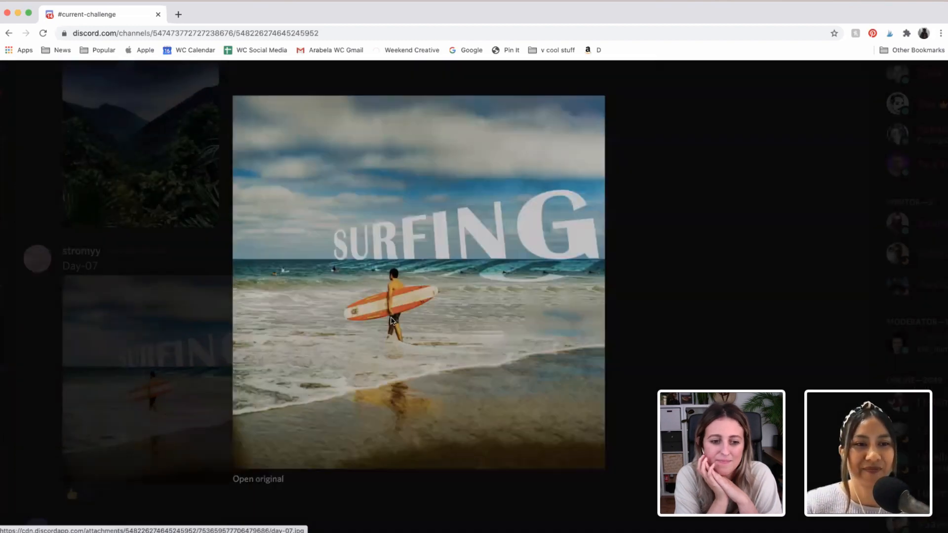
scroll(366, 315, up, 2)
scroll(296, 306, up, 3)
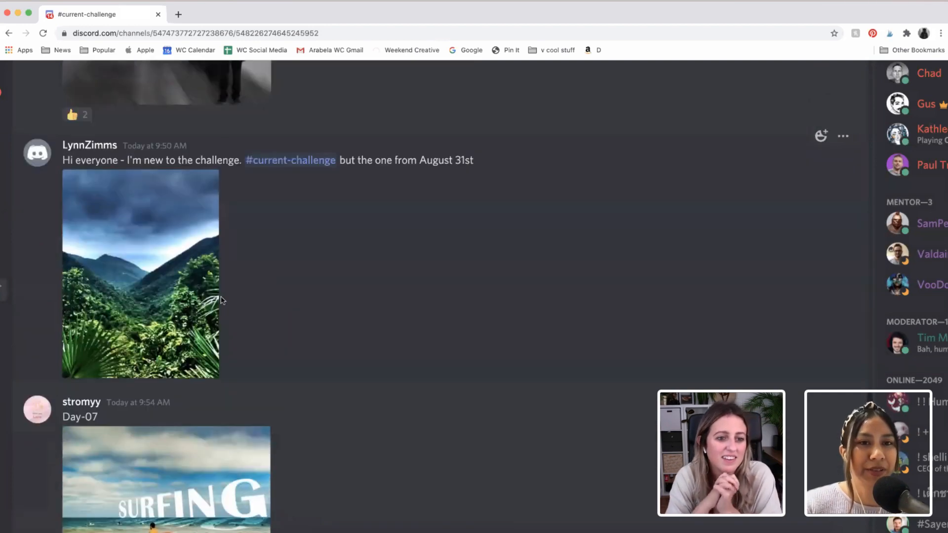
click(153, 292)
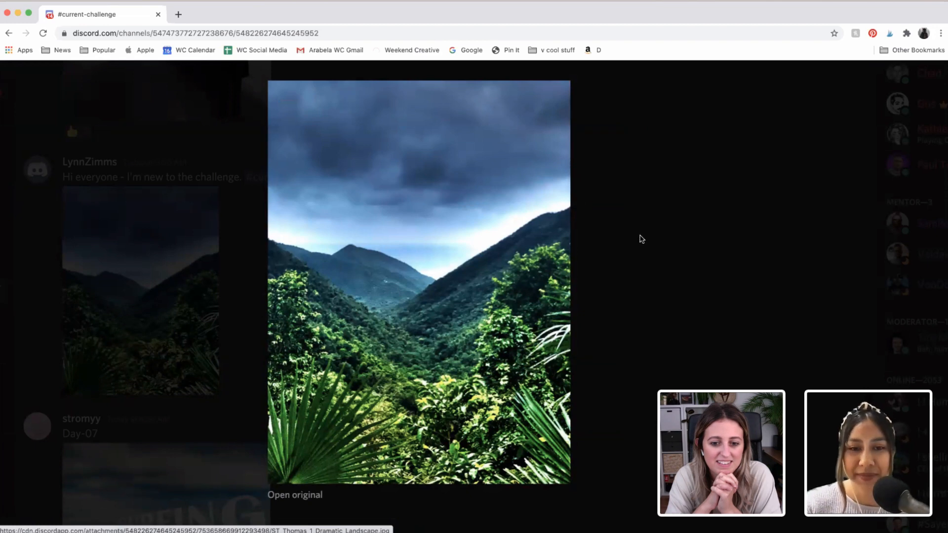
scroll(420, 262, up, 3)
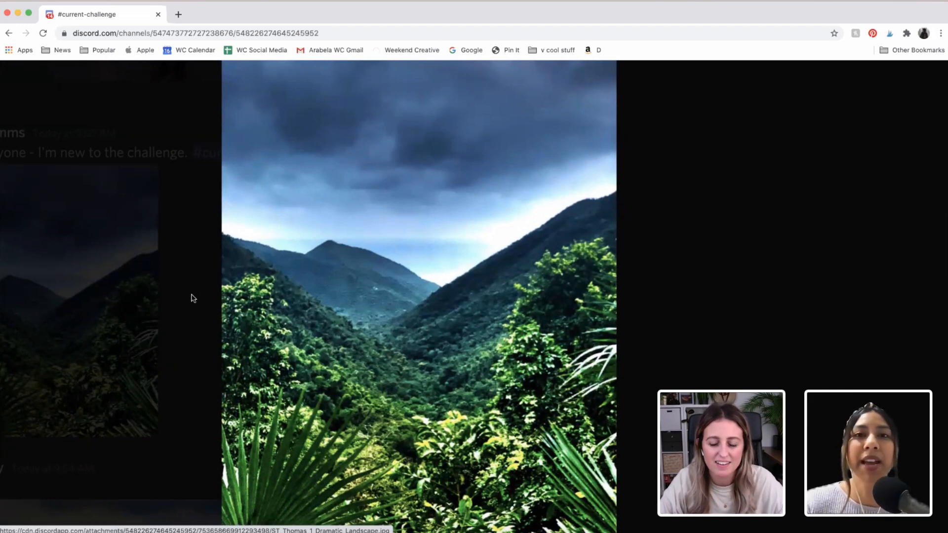
Examine the green mountain landscape up close, including the dark cloudy sky, the distant ridges and the bright foreground foliage
scroll(193, 298, down, 2)
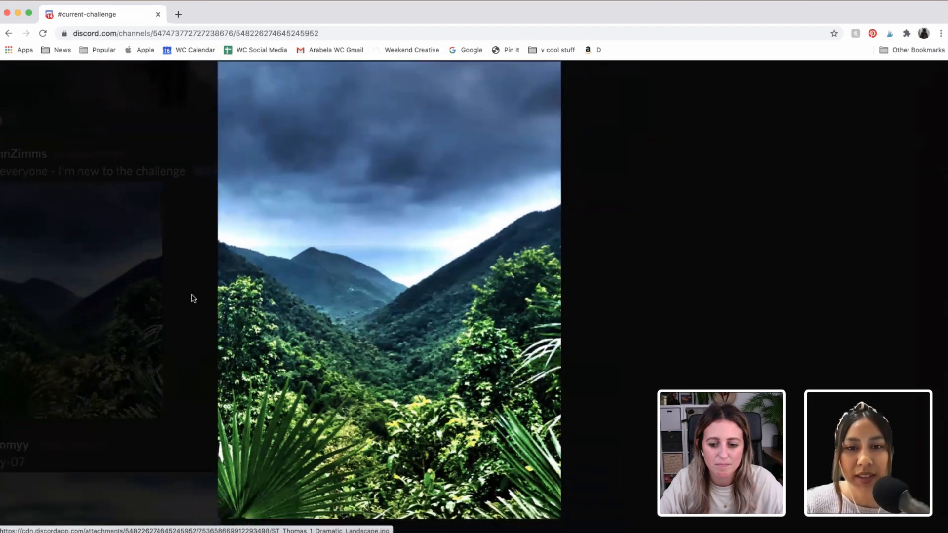
scroll(342, 277, up, 3)
scroll(342, 278, down, 5)
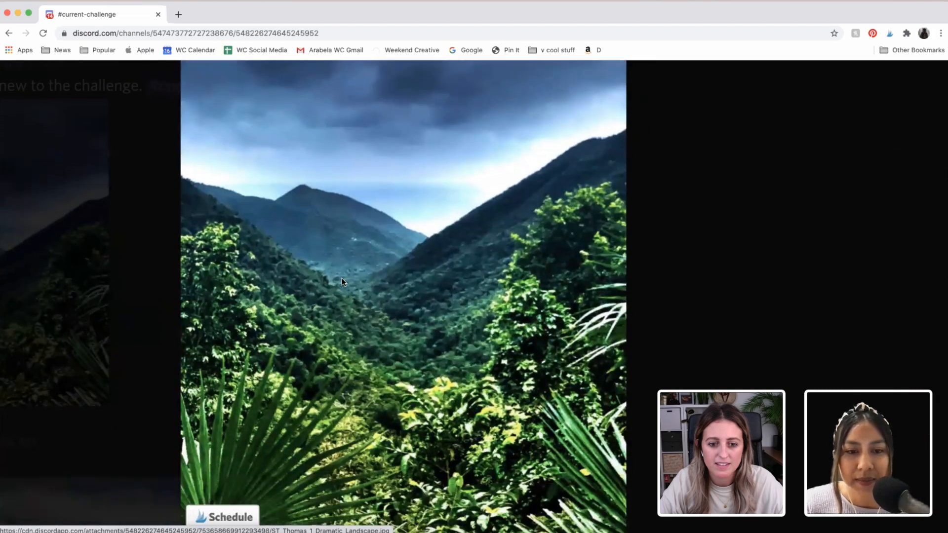
scroll(658, 313, up, 2)
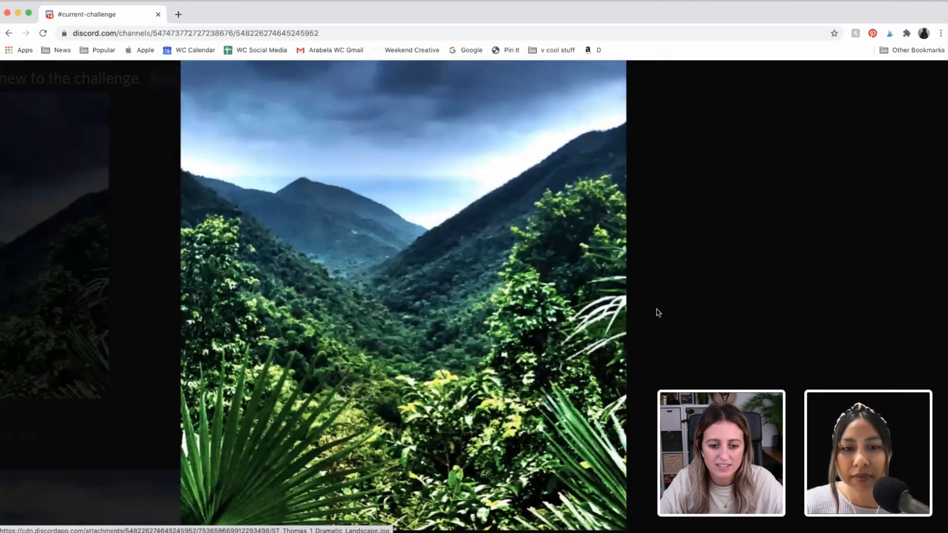
scroll(659, 312, up, 3)
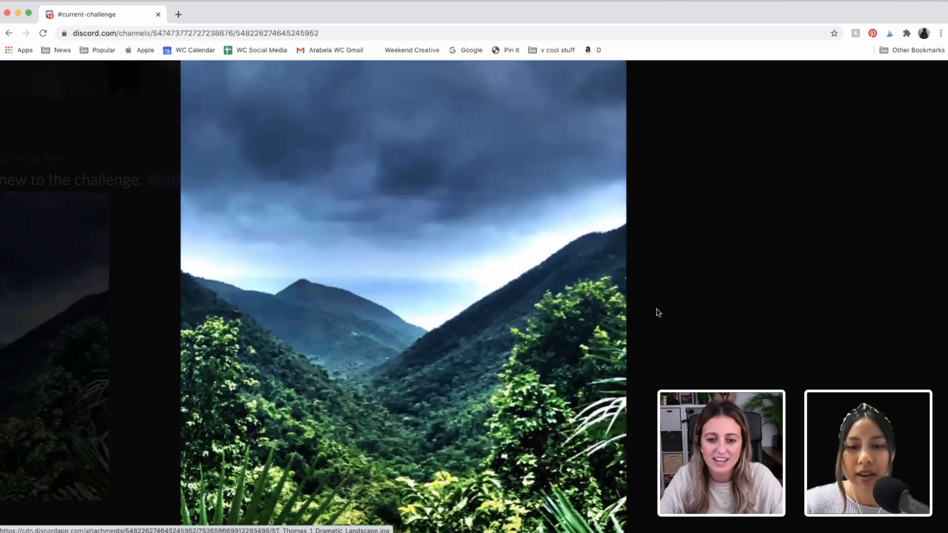
scroll(658, 312, down, 3)
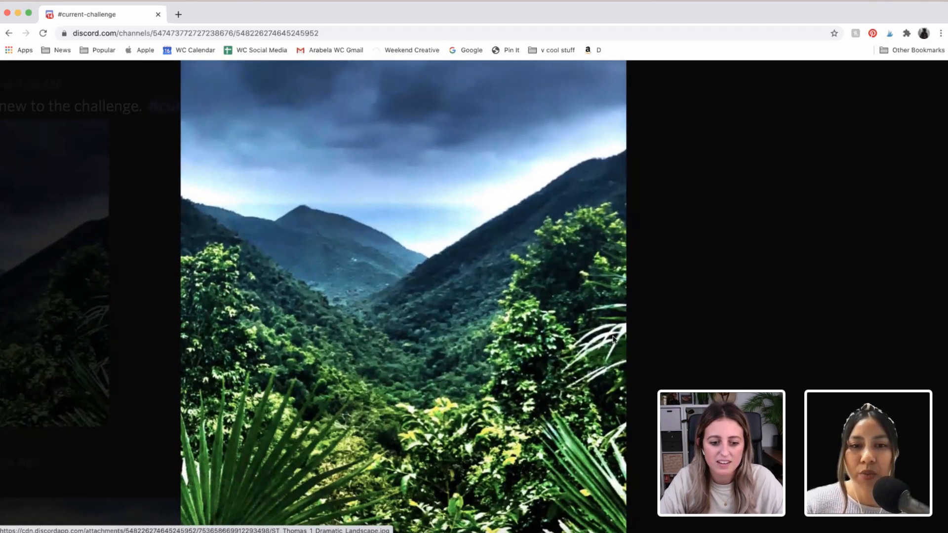
scroll(614, 339, down, 3)
scroll(581, 369, up, 2)
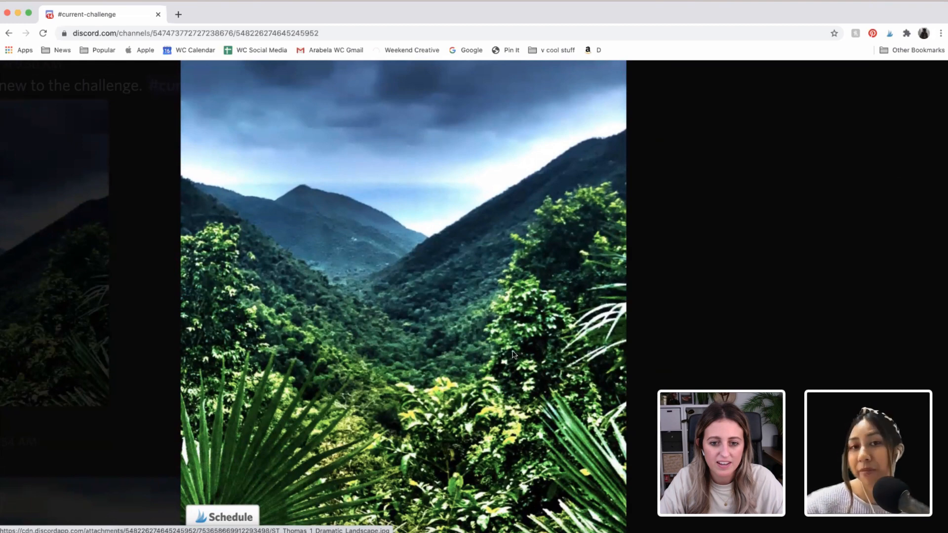
scroll(437, 345, down, 1)
scroll(438, 345, up, 2)
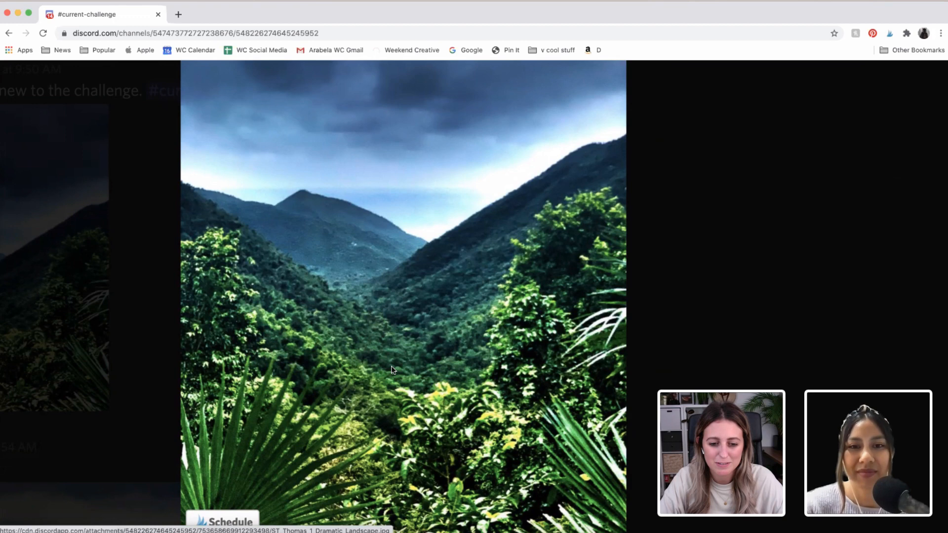
scroll(392, 370, down, 2)
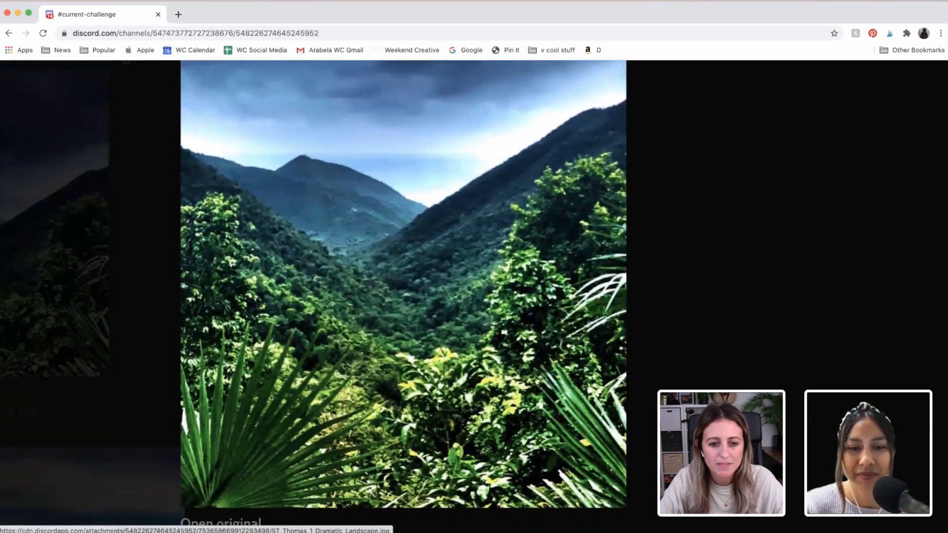
scroll(403, 296, up, 1)
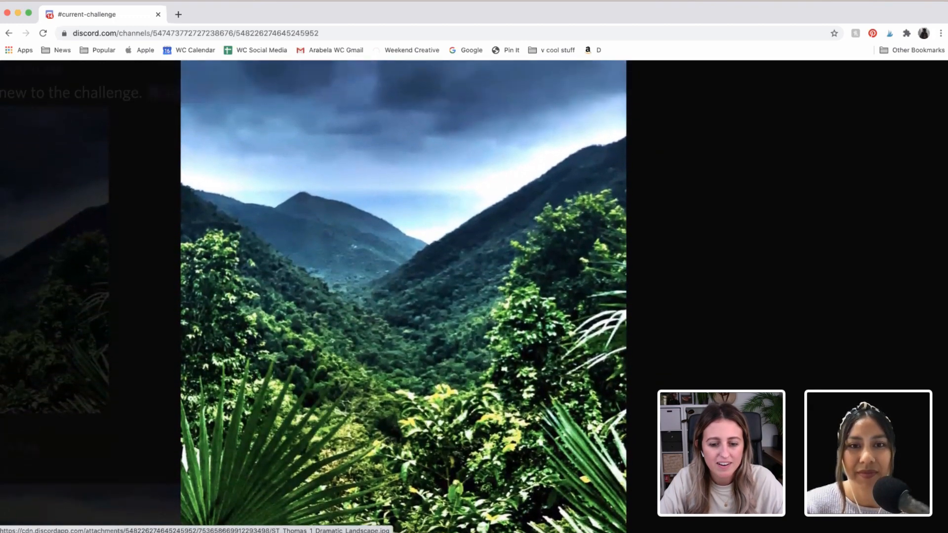
scroll(403, 297, up, 1)
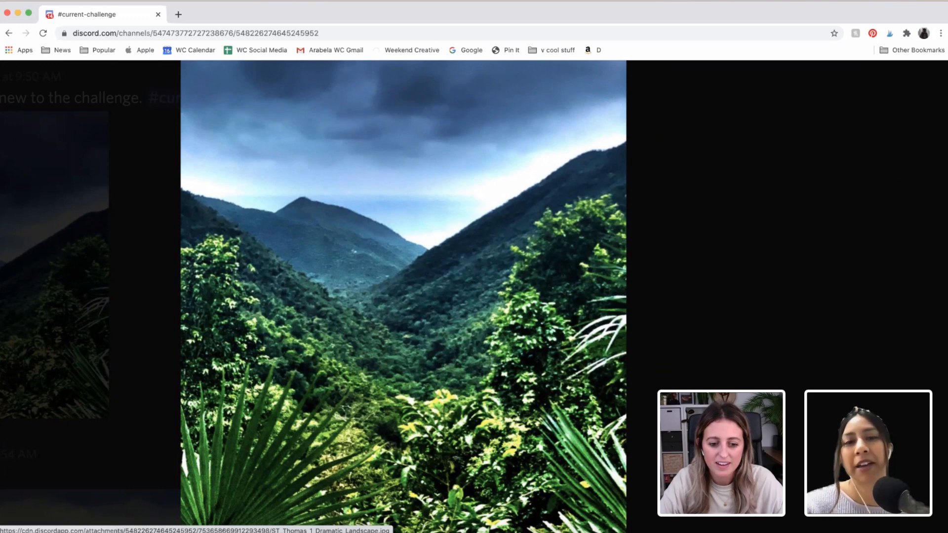
scroll(691, 387, up, 2)
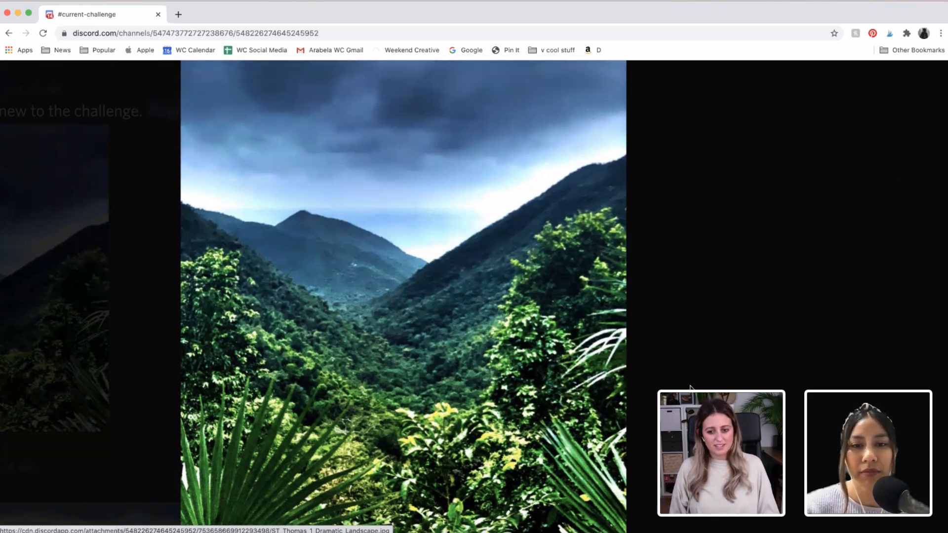
scroll(659, 377, down, 2)
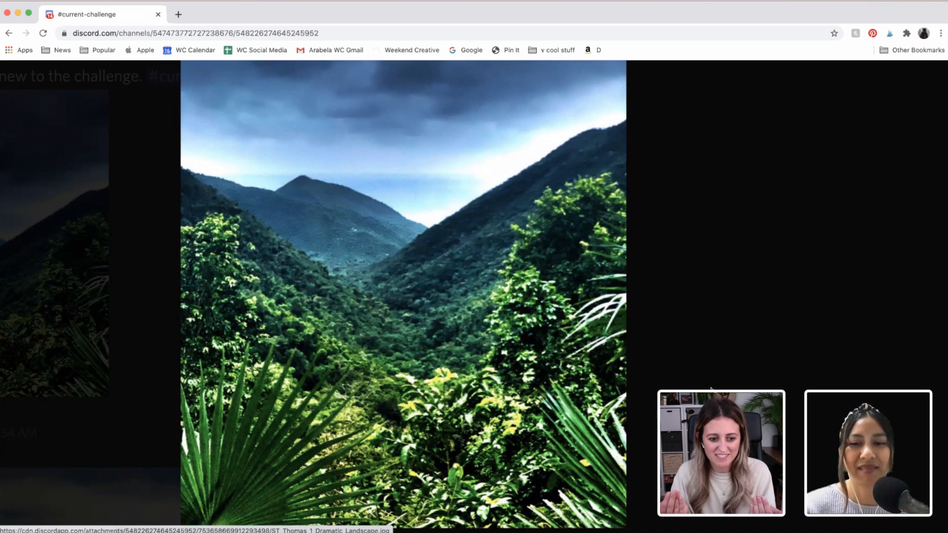
scroll(712, 388, down, 1)
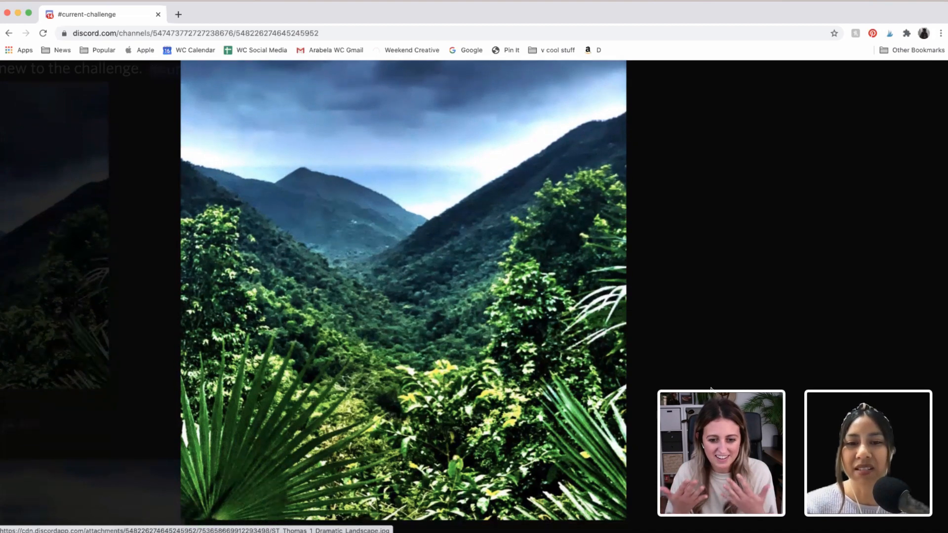
scroll(711, 389, up, 1)
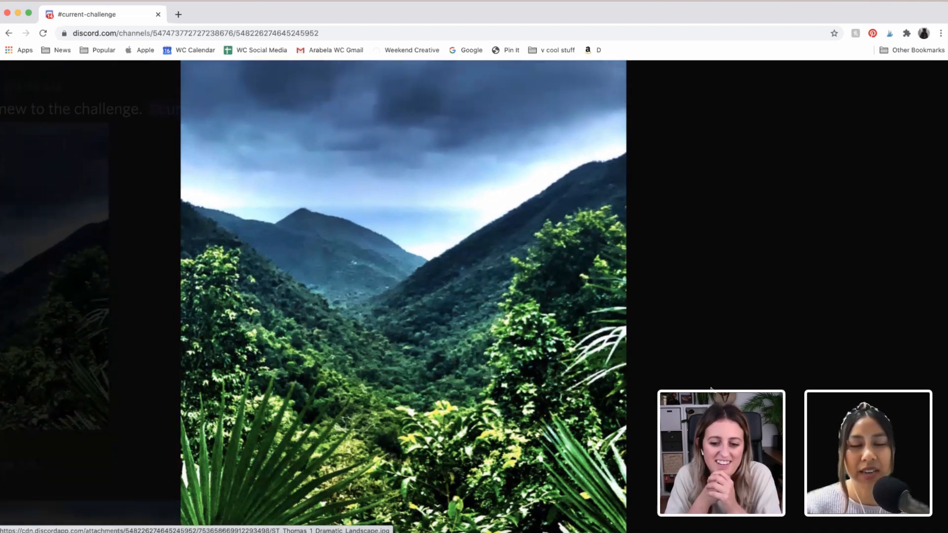
scroll(711, 390, down, 2)
scroll(711, 390, down, 1)
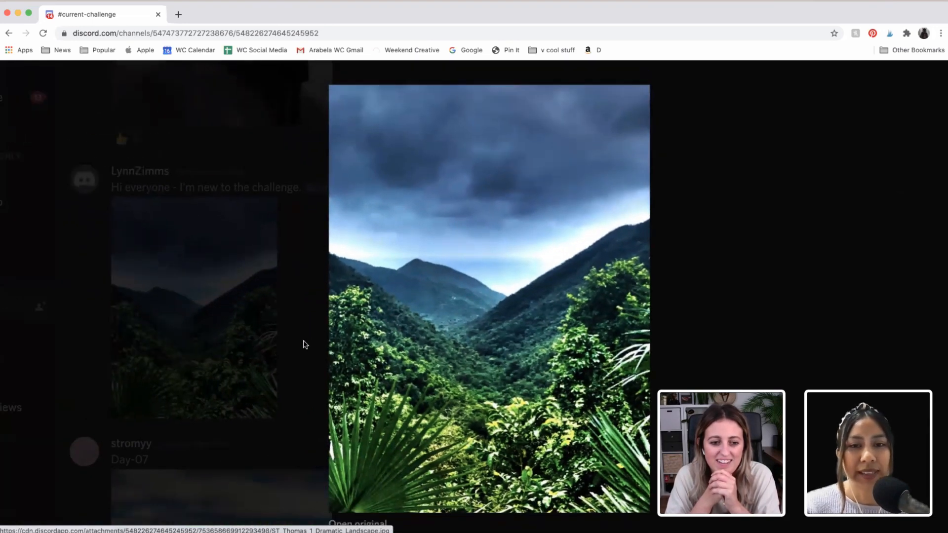
Close the landscape, view the red balloon image from the "Blurring" post enlarged, and close it
click(302, 343)
scroll(380, 327, up, 5)
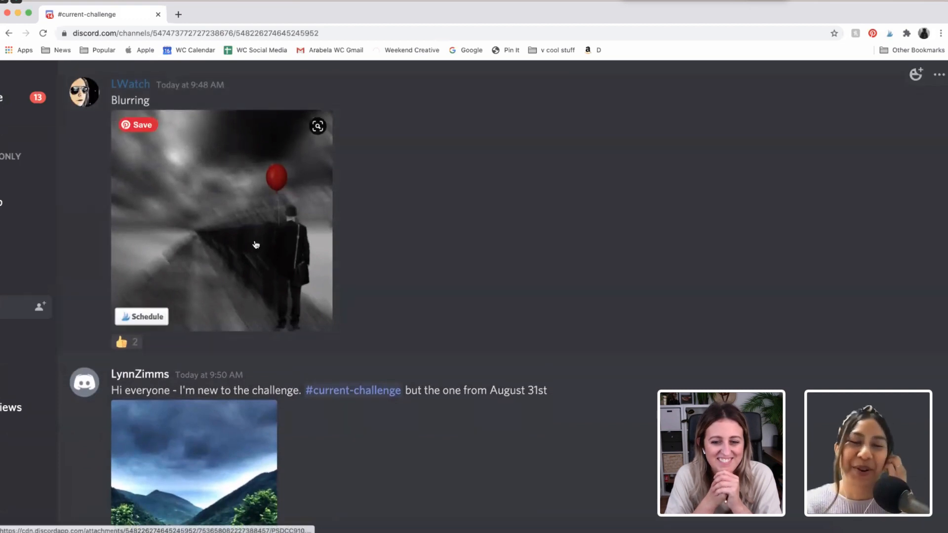
click(211, 286)
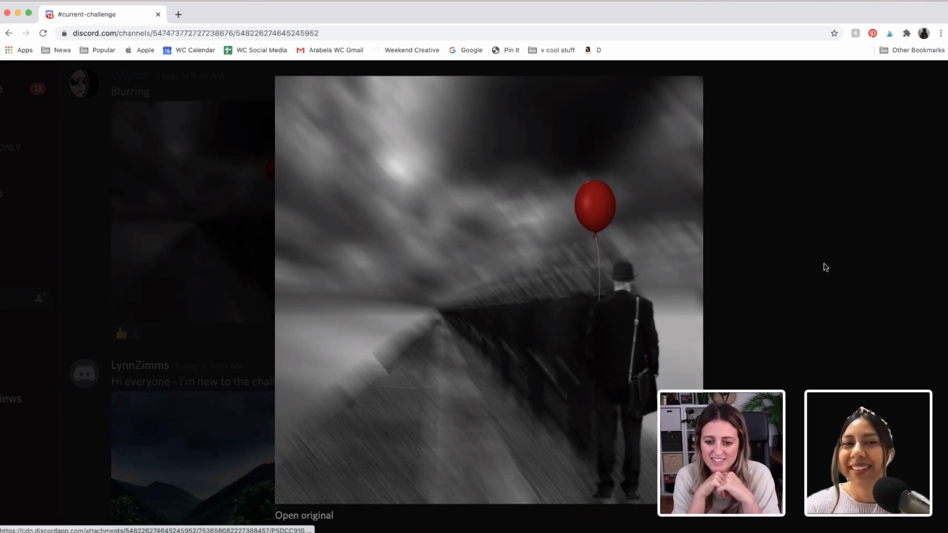
click(800, 267)
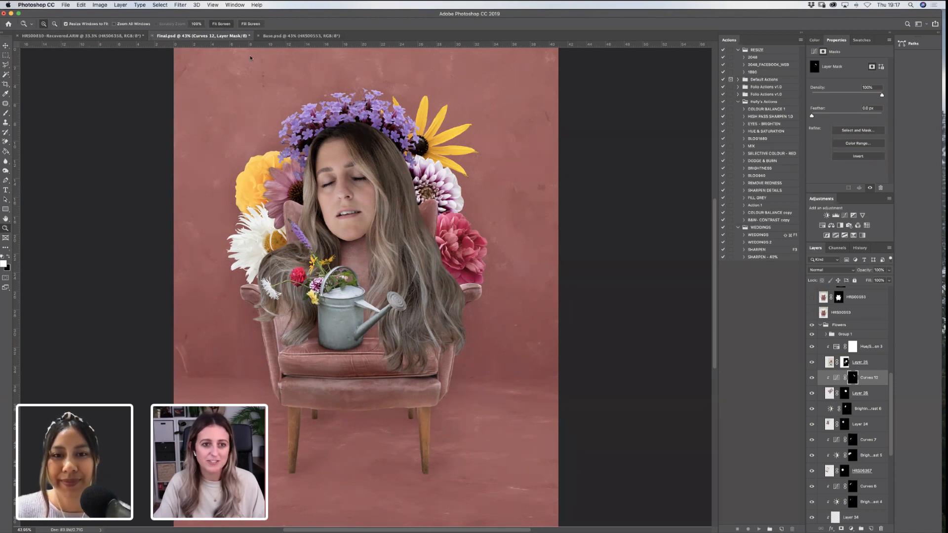
In Photoshop, show the whole Final.psd composition at 33.3% and collapse the Flowers layer group
key(alt)
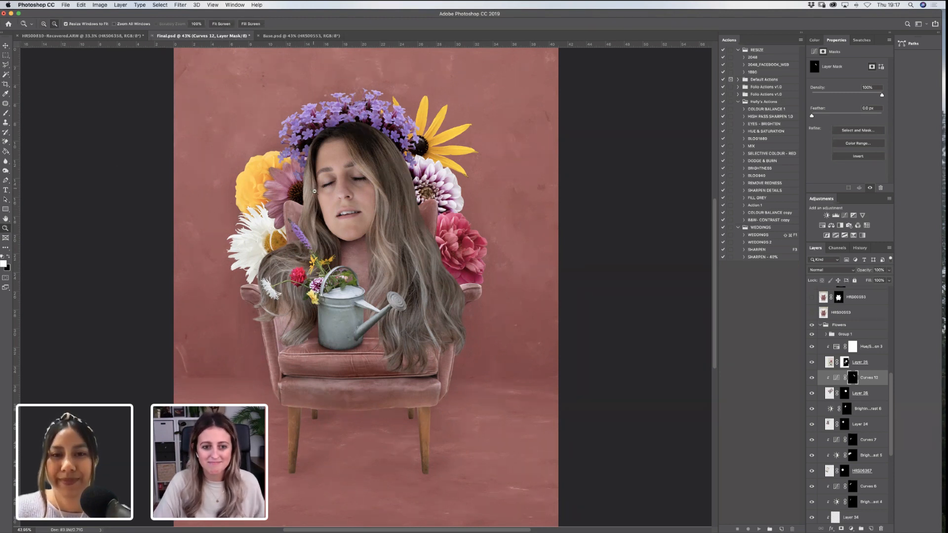
alt+click(385, 210)
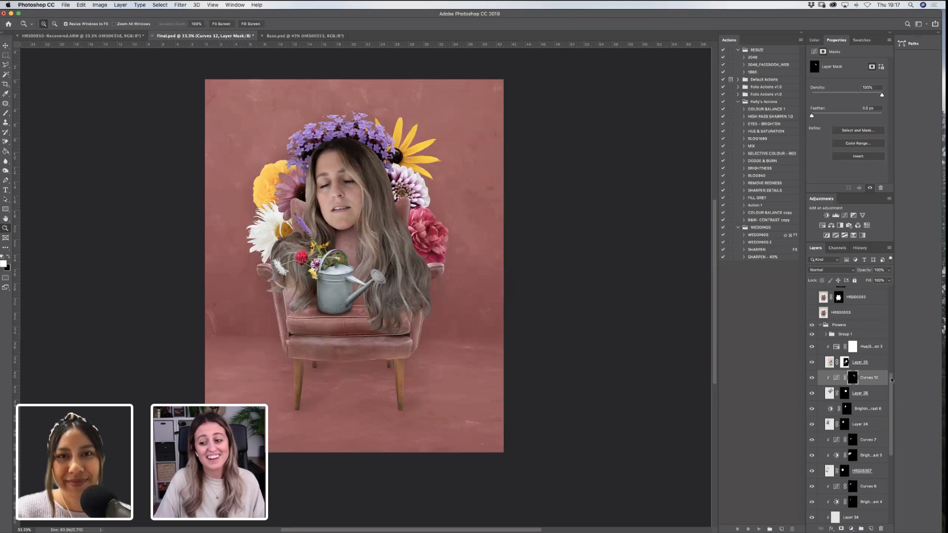
scroll(892, 383, up, 2)
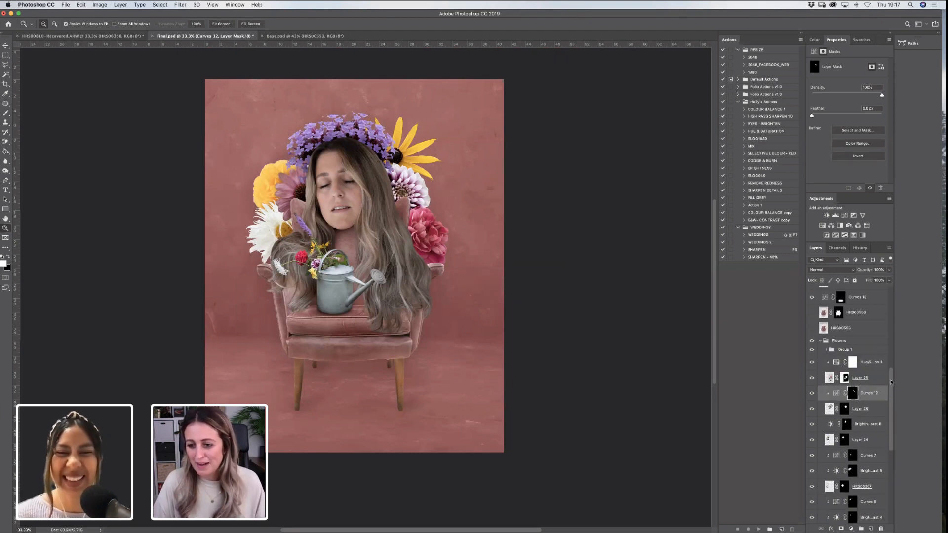
click(820, 340)
scroll(891, 387, up, 2)
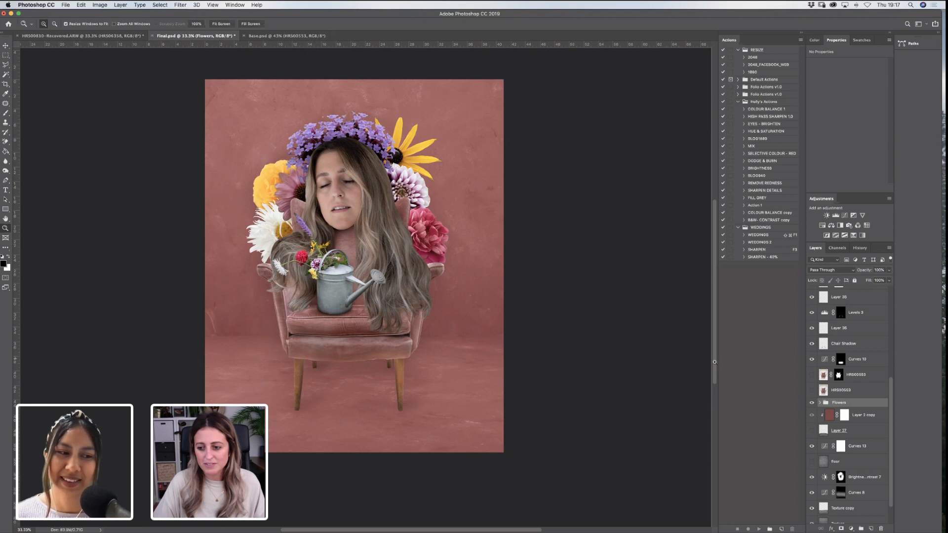
Review the Final.psd layer stack from the Flowers group up through the chair, shadow, Face, Hair and Watering Can layers
mouse_move(893, 403)
mouse_down()
mouse_move(890, 410)
mouse_move(893, 396)
mouse_up()
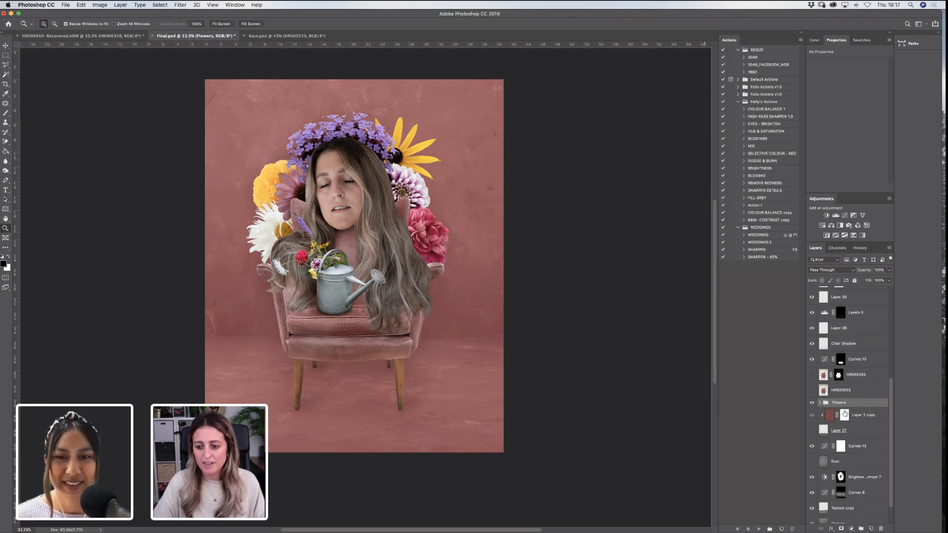
scroll(864, 338, up, 3)
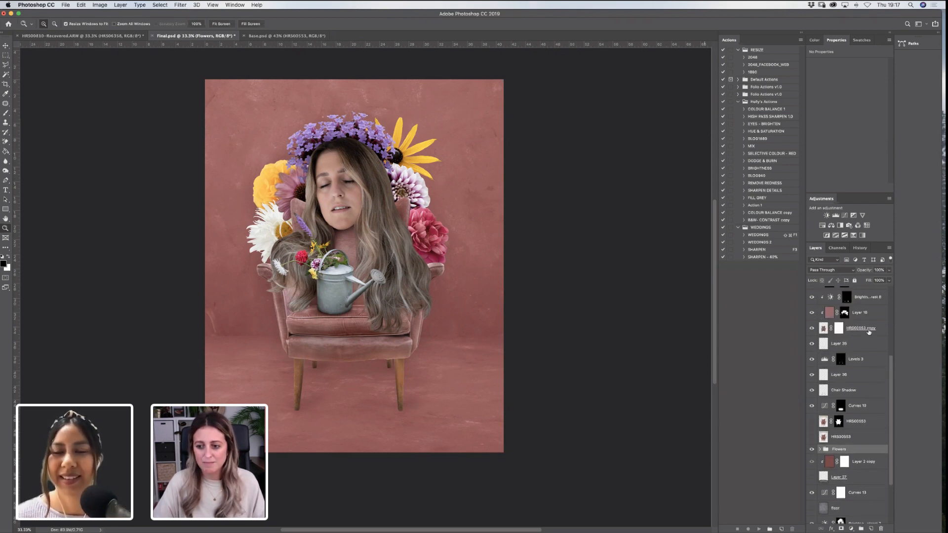
drag(891, 367, 889, 323)
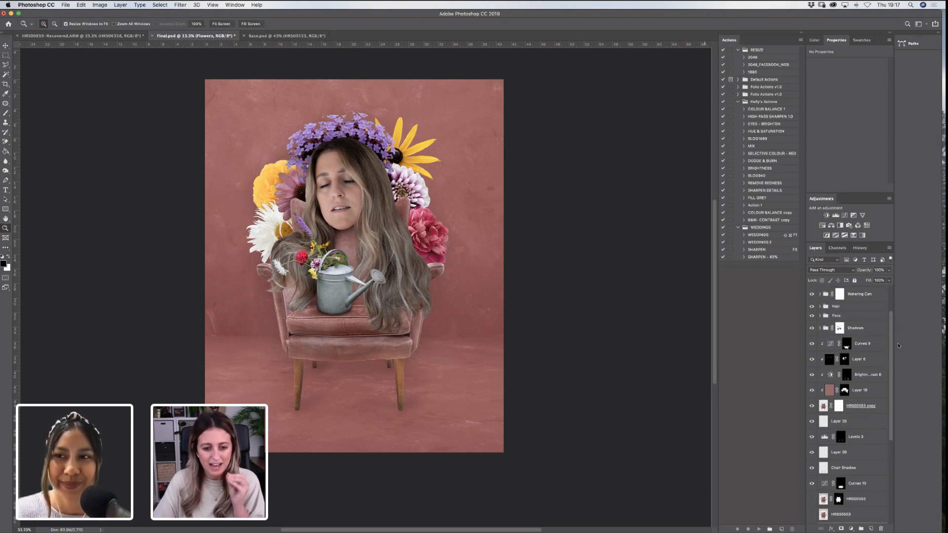
drag(893, 336, 892, 304)
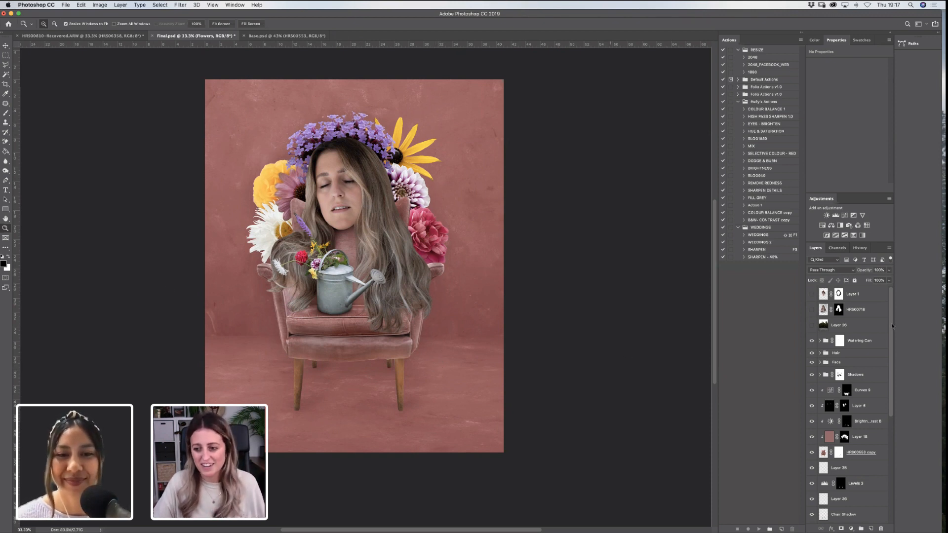
scroll(884, 336, down, 5)
scroll(879, 344, up, 5)
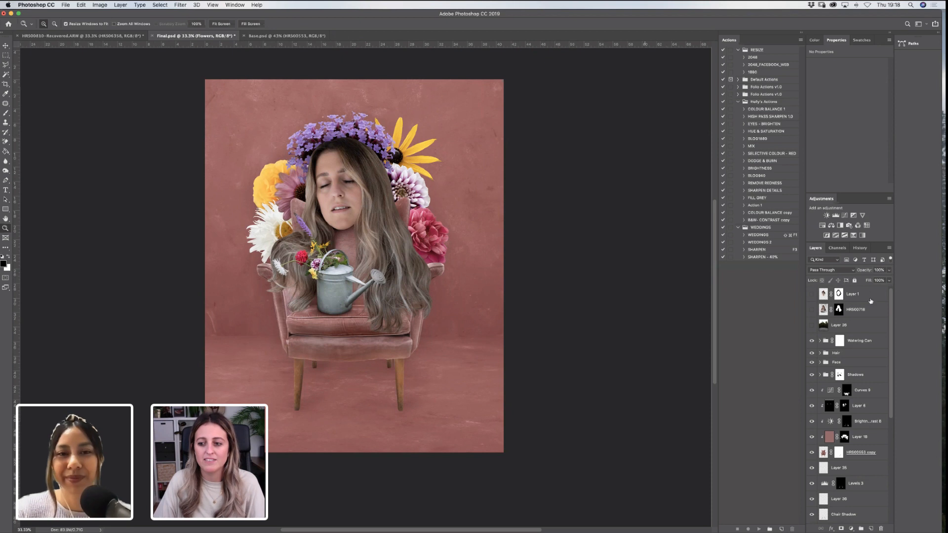
drag(891, 302, 891, 316)
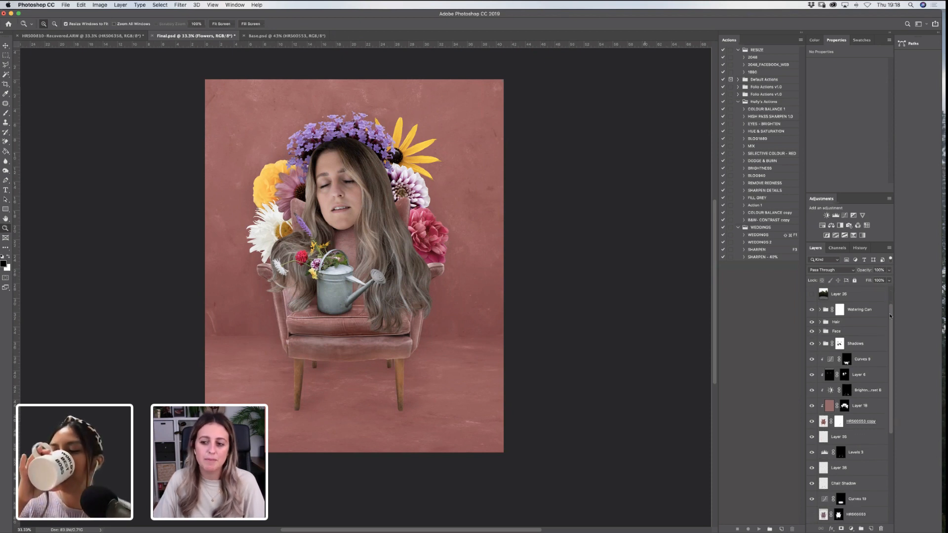
scroll(890, 317, down, 1)
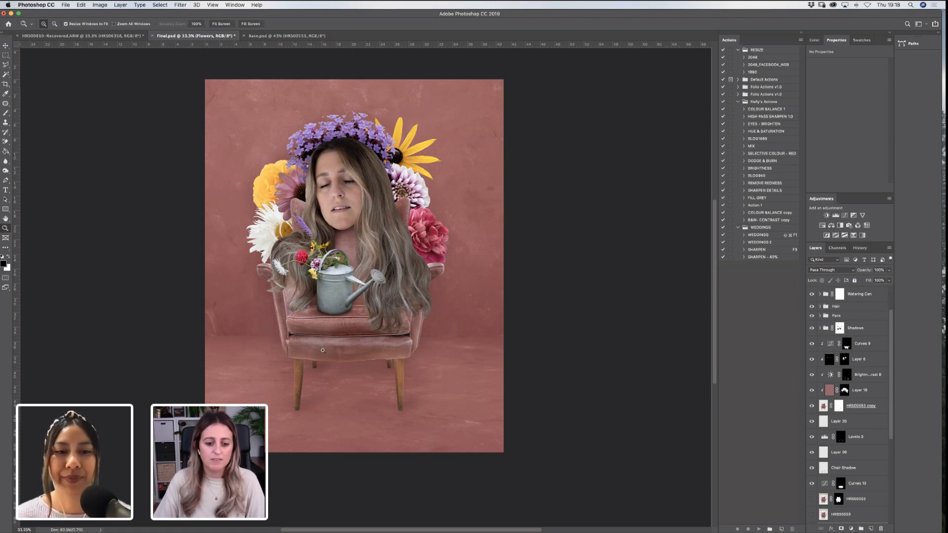
mouse_move(385, 515)
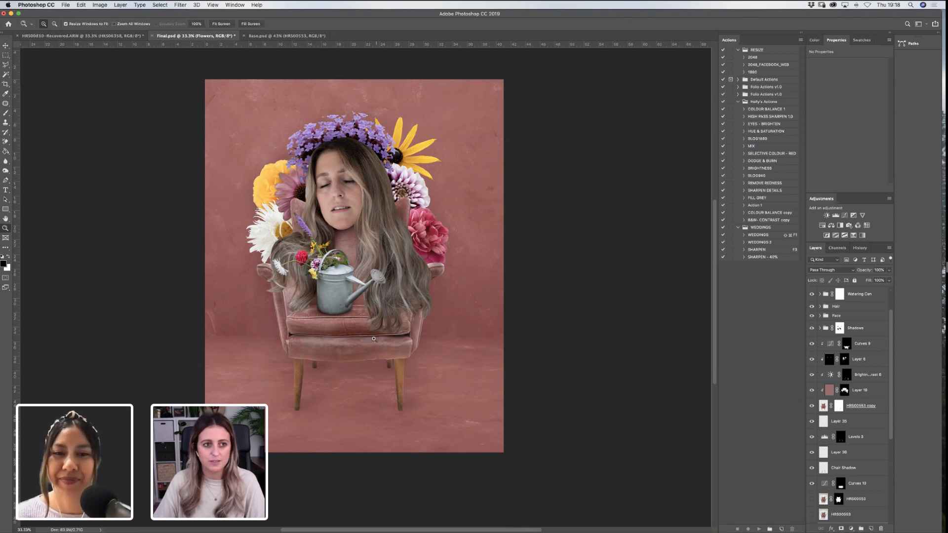
Save a JPEG copy of the composition as Finals.jpg in the Live folder, at maximum quality with the Baseline ("Standard") format
key(super+s)
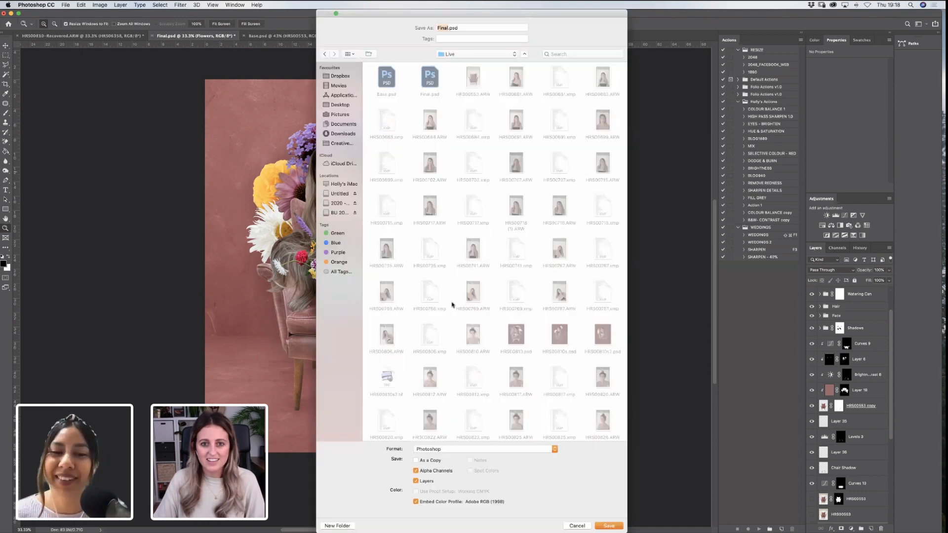
click(441, 450)
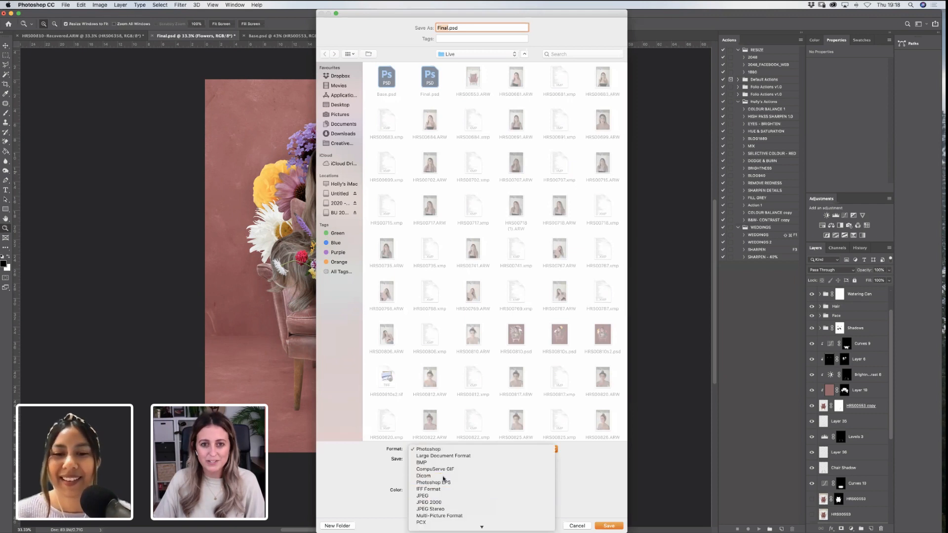
click(445, 478)
key(Right)
text(s)
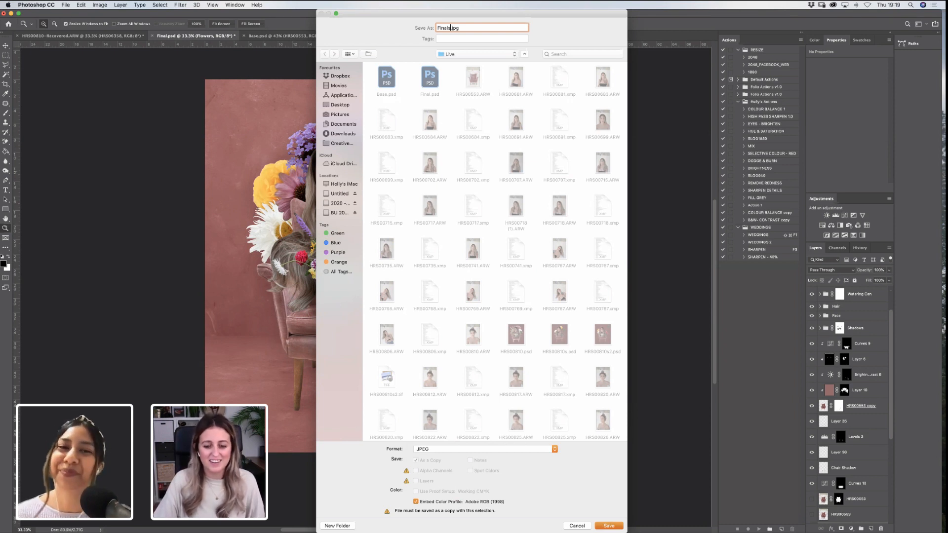
key(Return)
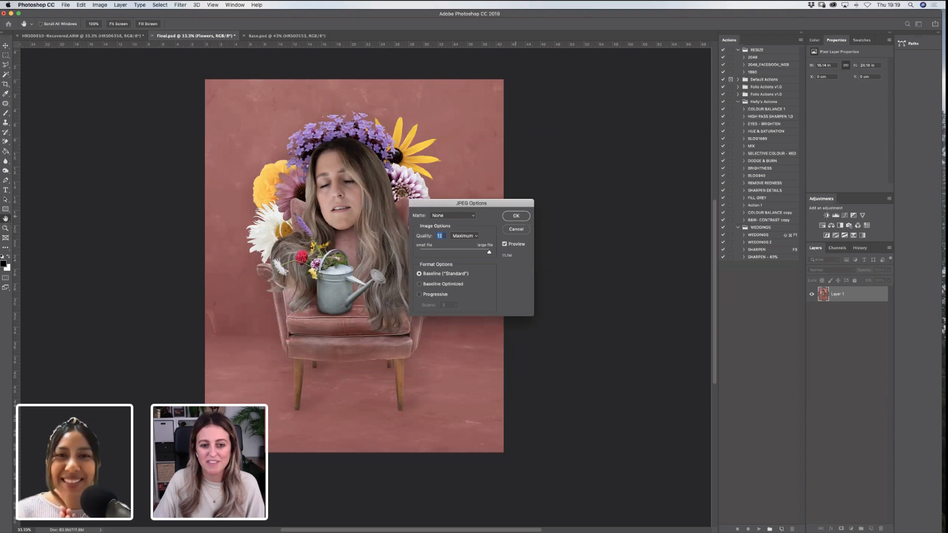
key(Return)
mouse_move(370, 532)
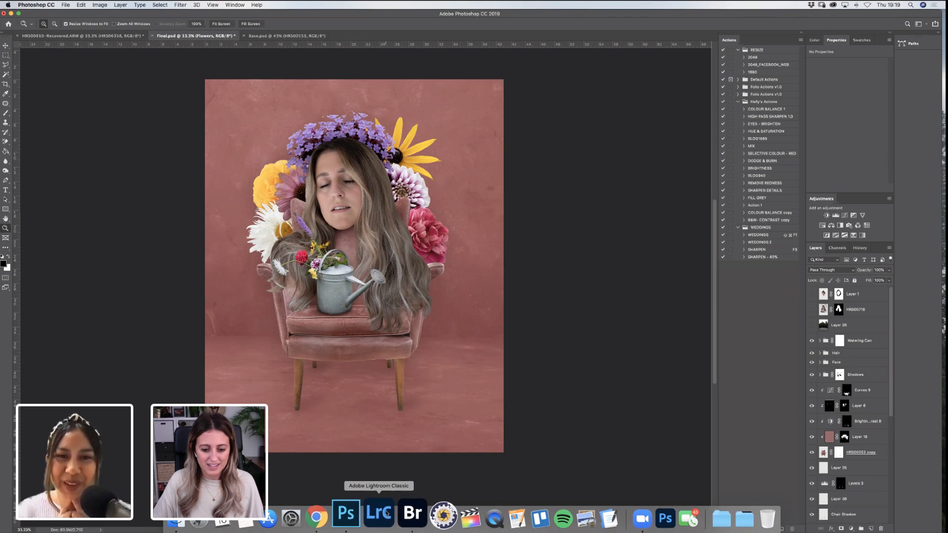
Switch to Lightroom Classic and create a new catalog named Flowers in the Documents folder
click(384, 516)
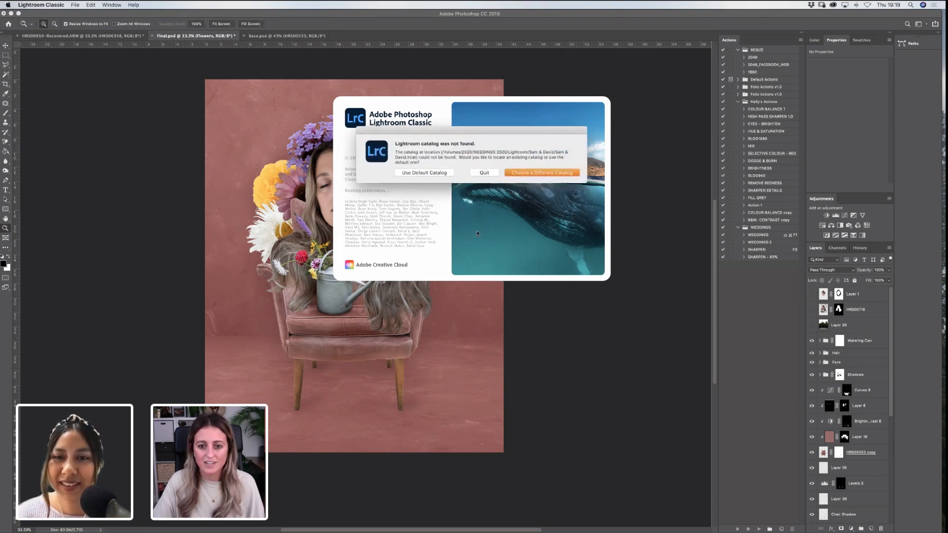
click(533, 173)
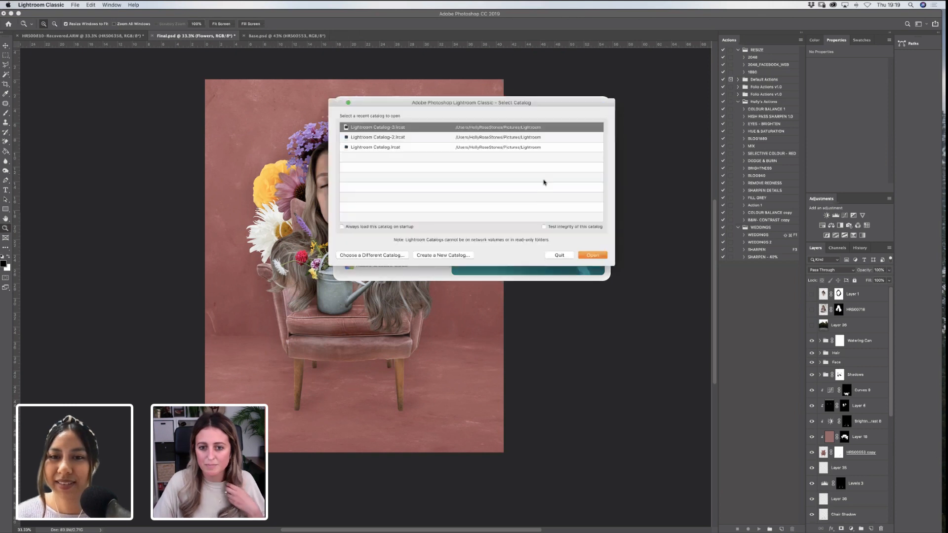
click(445, 257)
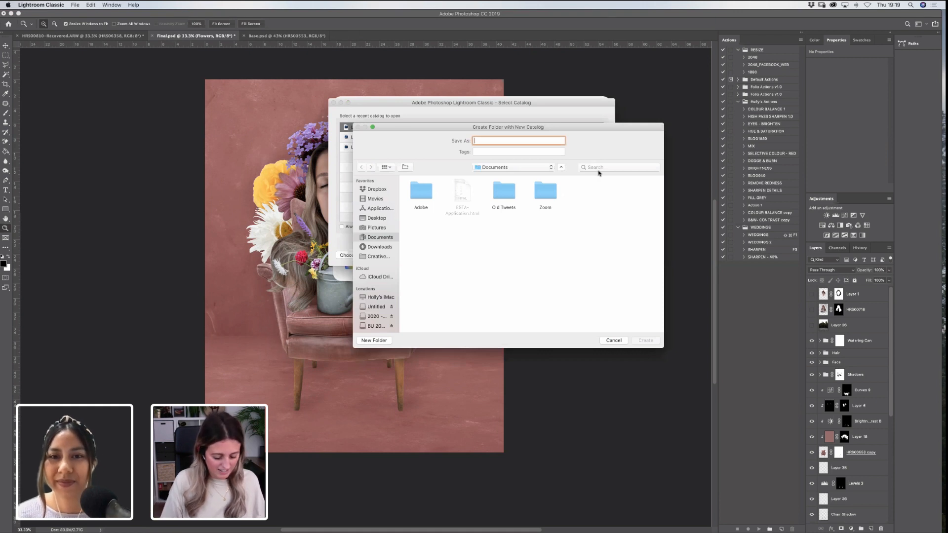
text(Flowers)
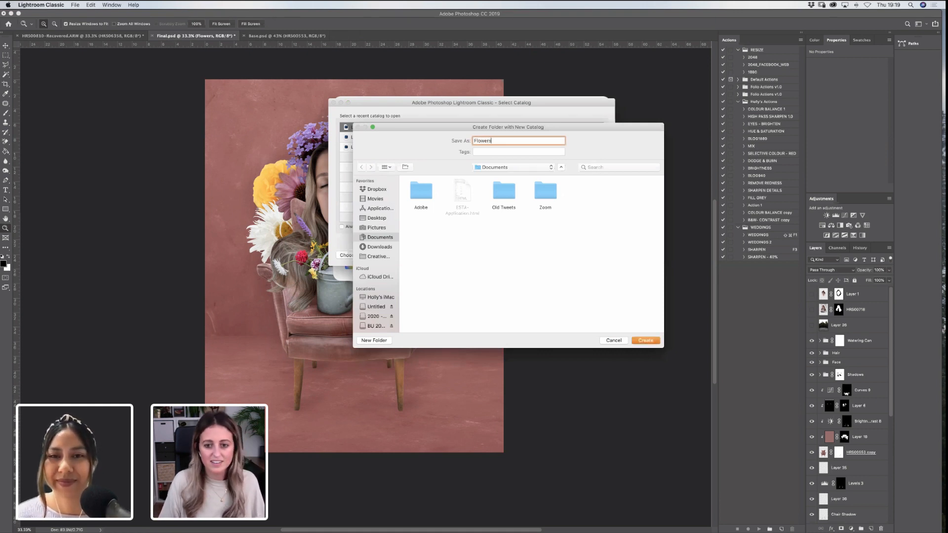
key(Return)
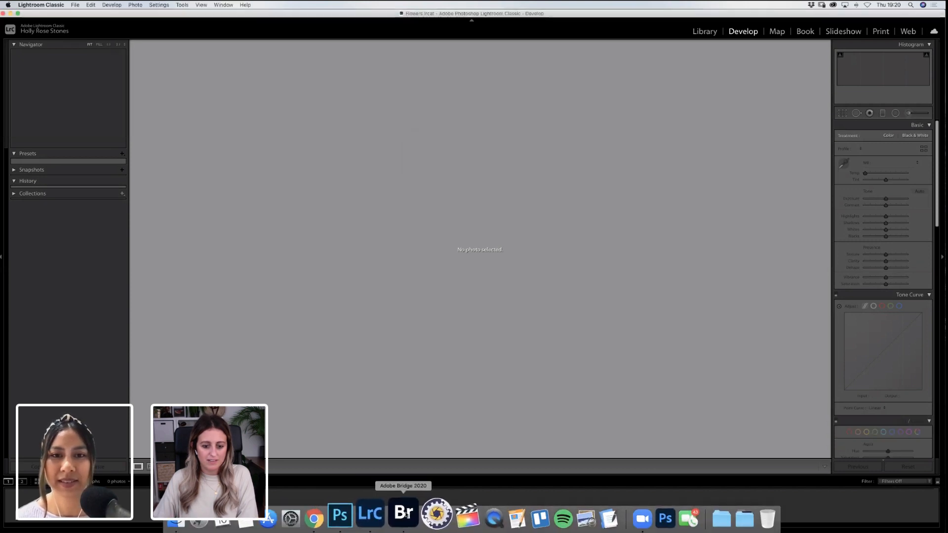
Switch to Bridge, move its window clear of the Lightroom preset update notice, and select Finals.jpg in the Live folder
click(406, 514)
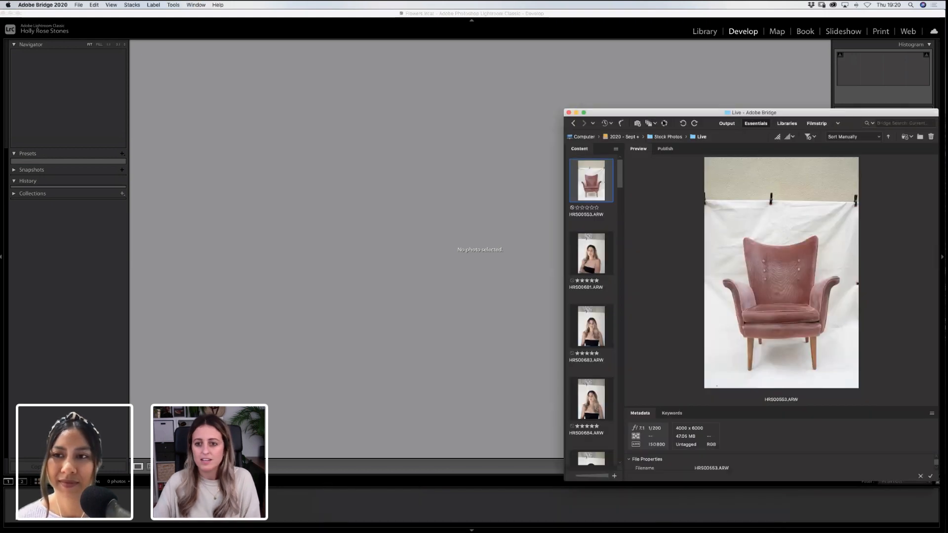
drag(665, 112, 601, 13)
drag(556, 78, 546, 337)
click(526, 202)
drag(457, 131, 258, 88)
click(511, 224)
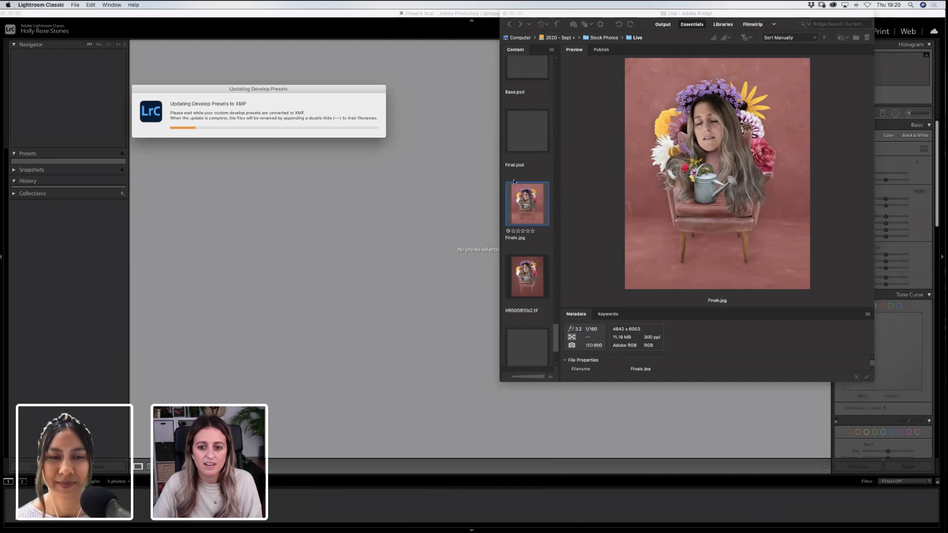
Dismiss Lightroom's preset conversion report and import Finals.jpg from Bridge into the Flowers catalog
click(263, 90)
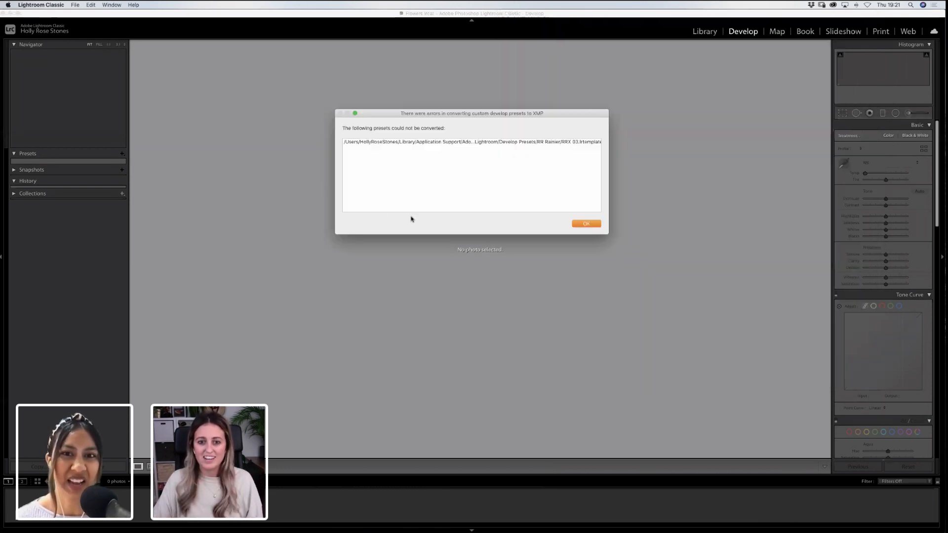
click(586, 223)
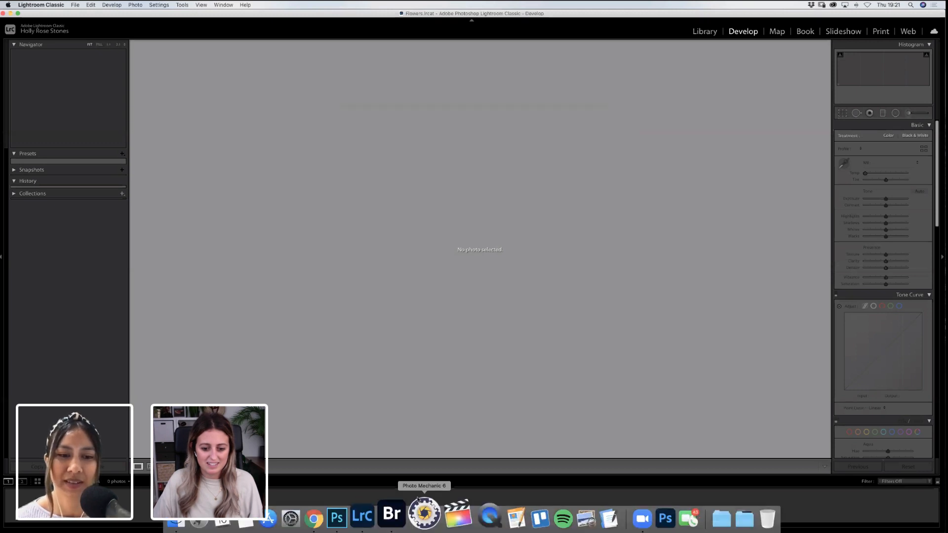
click(393, 514)
drag(527, 204, 389, 524)
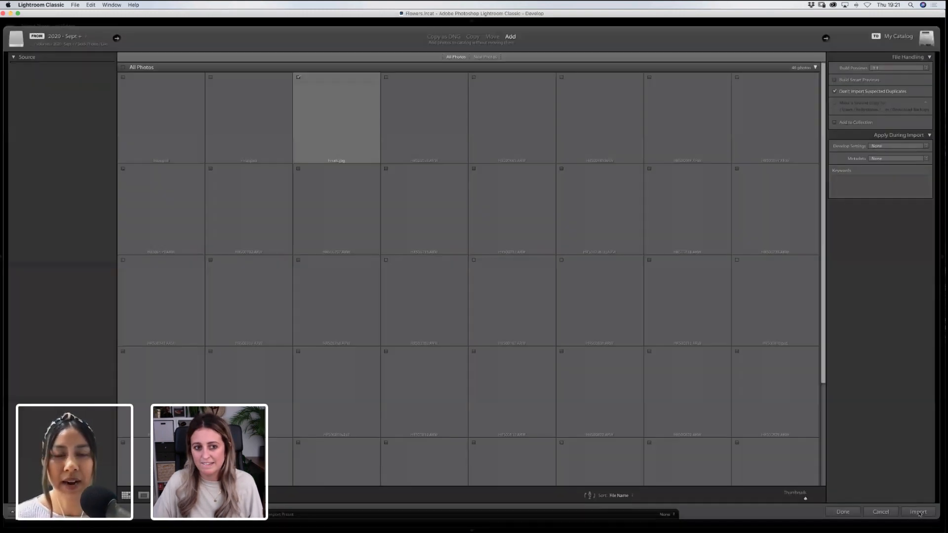
click(919, 512)
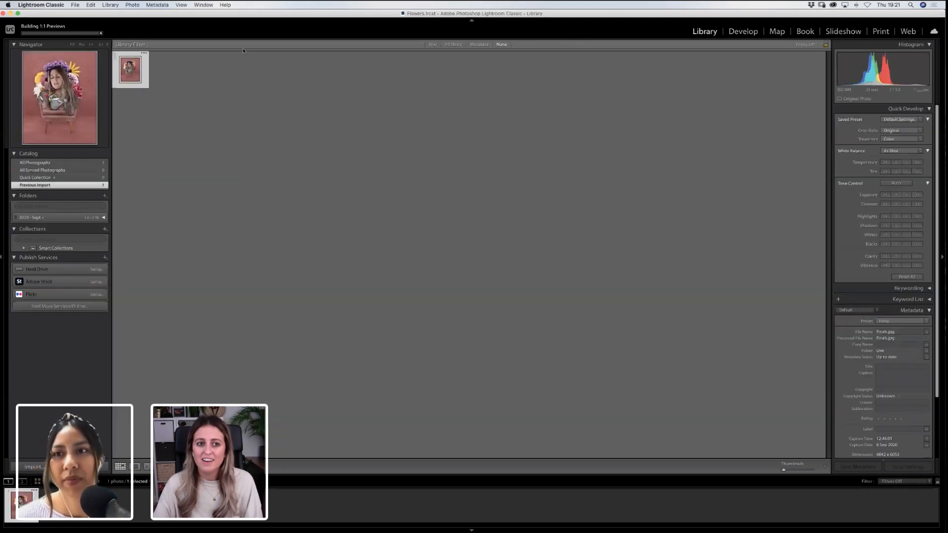
Show the imported portrait in the Develop module and apply the LXC 03 C preset
click(743, 32)
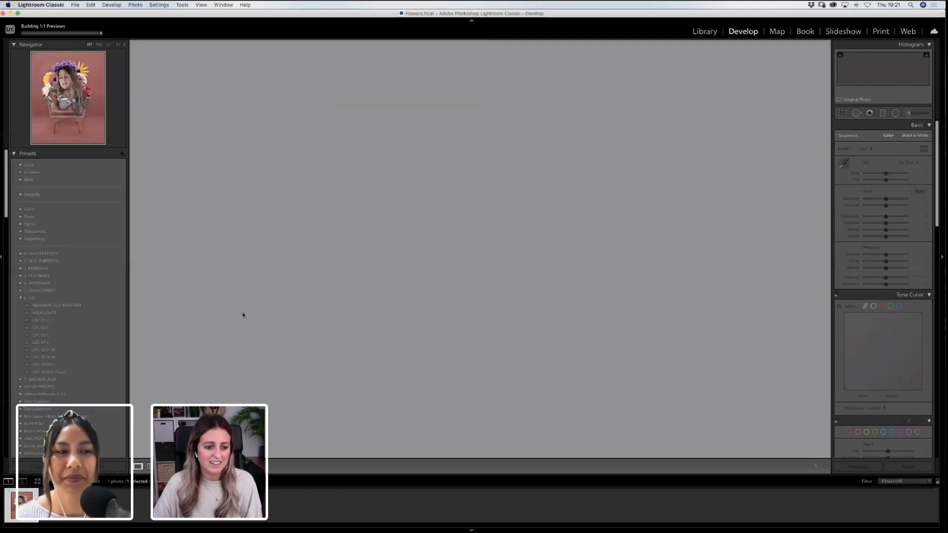
click(53, 327)
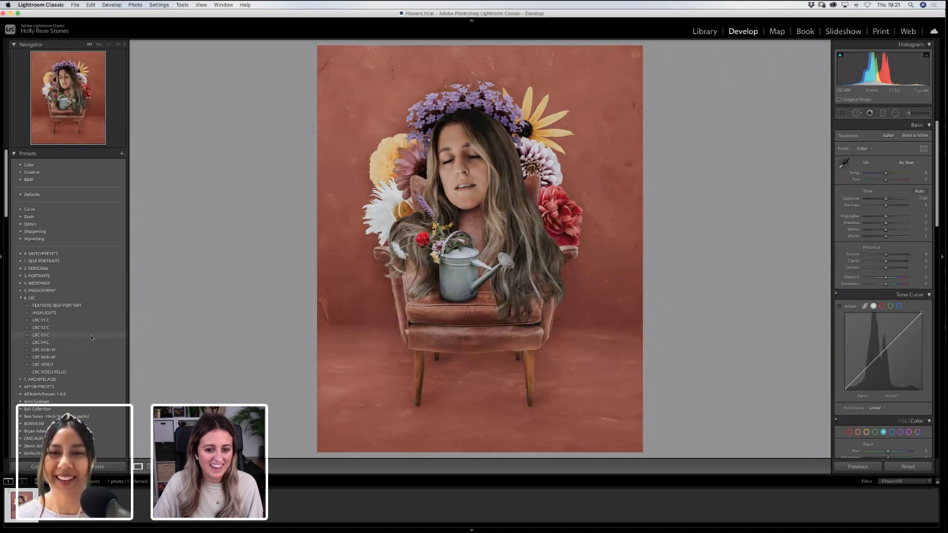
click(98, 334)
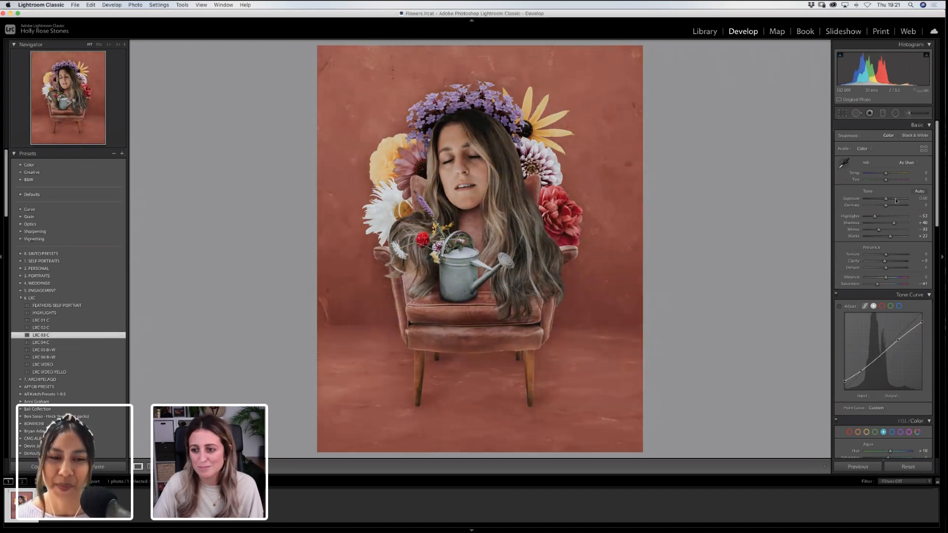
Set Exposure to +0.16 and raise the Highlights slightly, inspecting the face, hair and flowers up close
drag(885, 200, 884, 217)
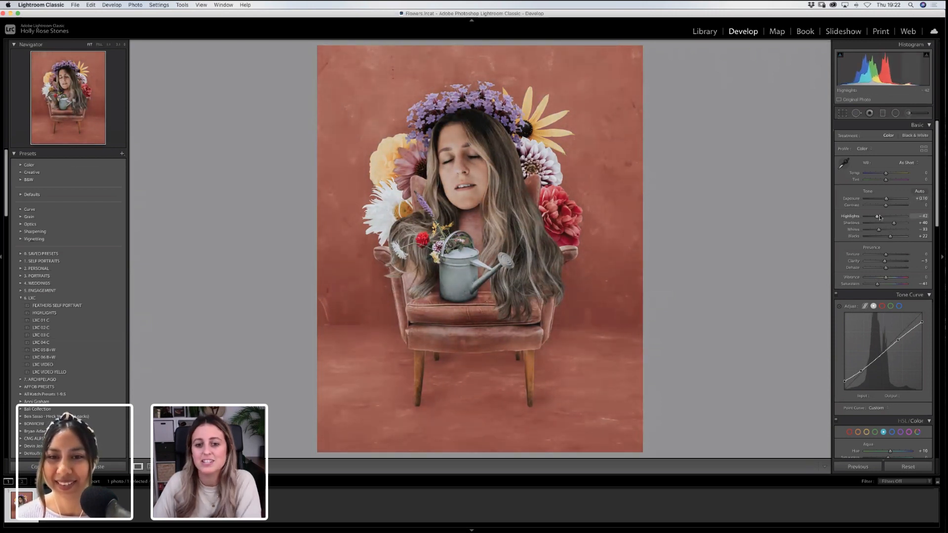
click(479, 179)
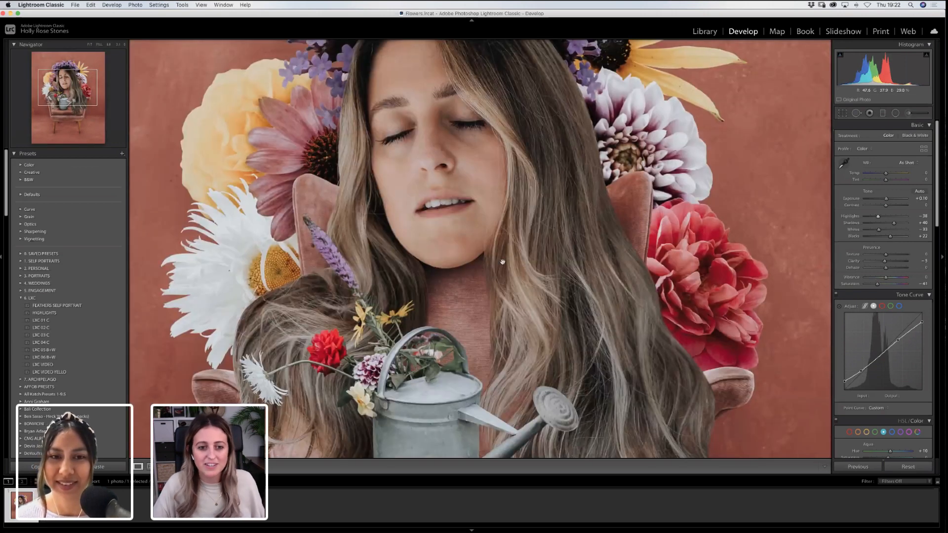
click(410, 236)
drag(466, 120, 438, 297)
click(437, 297)
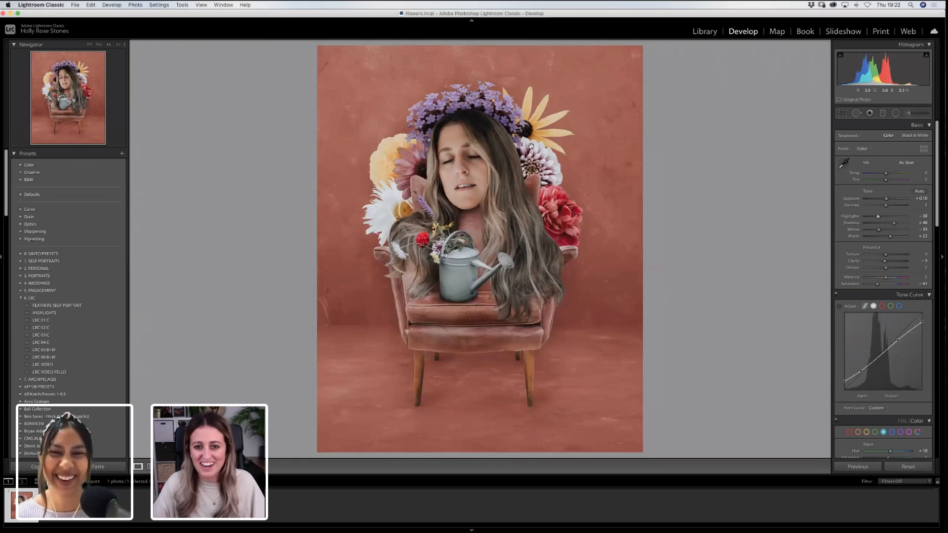
Soften the preset's tones with Highlights -16, Shadows +31, Whites -11 and weaker Blacks, and raise Contrast slightly
click(531, 145)
mouse_move(894, 224)
mouse_down()
mouse_move(878, 218)
mouse_move(892, 225)
mouse_move(888, 236)
mouse_up()
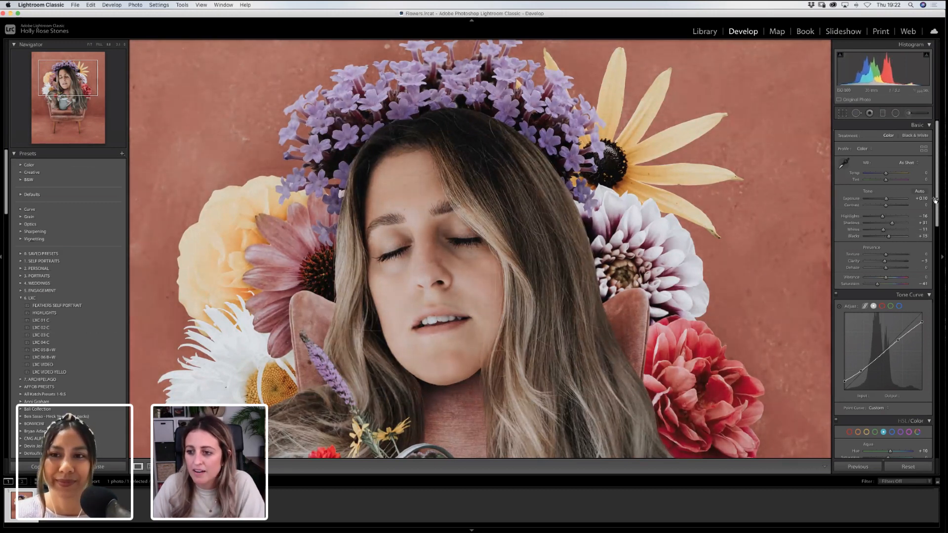
drag(886, 206, 883, 206)
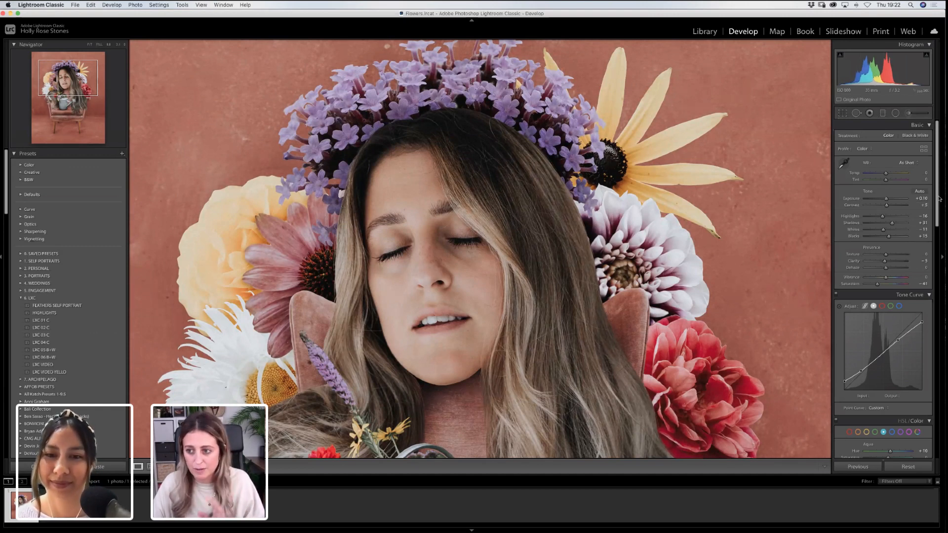
Set the sharpening Amount to 31 and the noise reduction to Luminance 14 and Color 10
scroll(938, 196, down, 10)
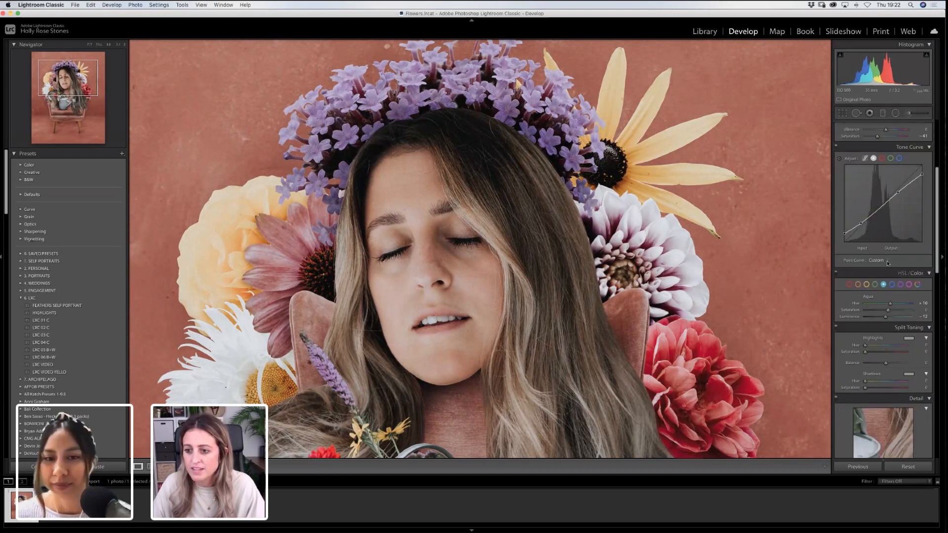
drag(875, 238, 874, 239)
click(874, 276)
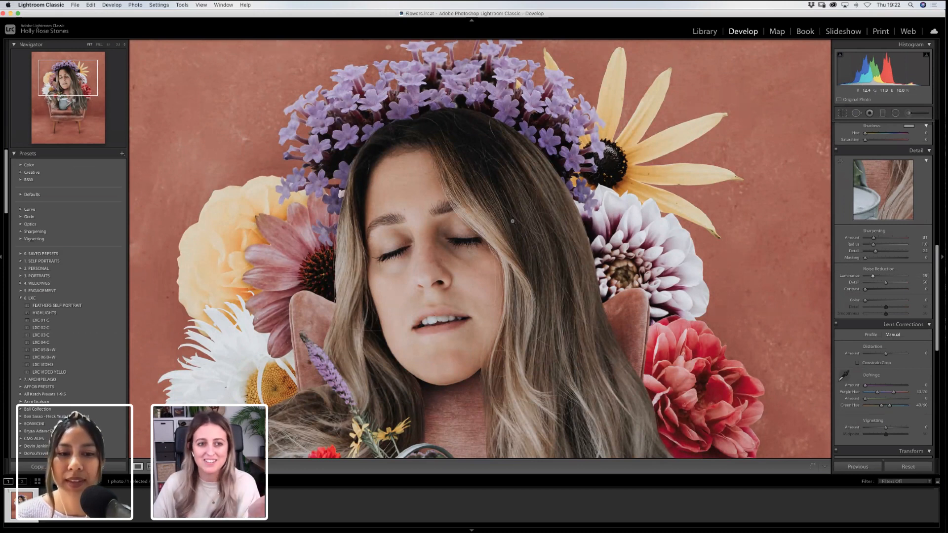
click(510, 222)
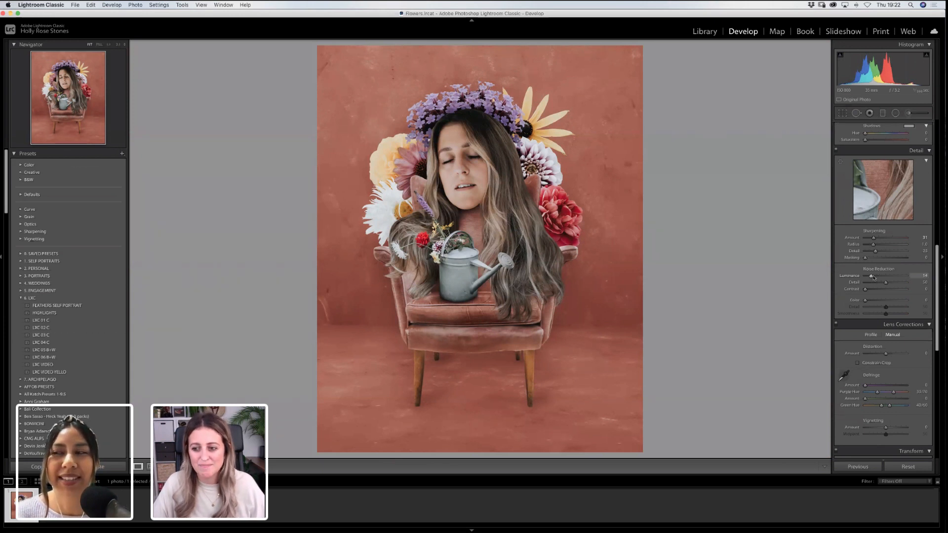
drag(874, 278, 870, 281)
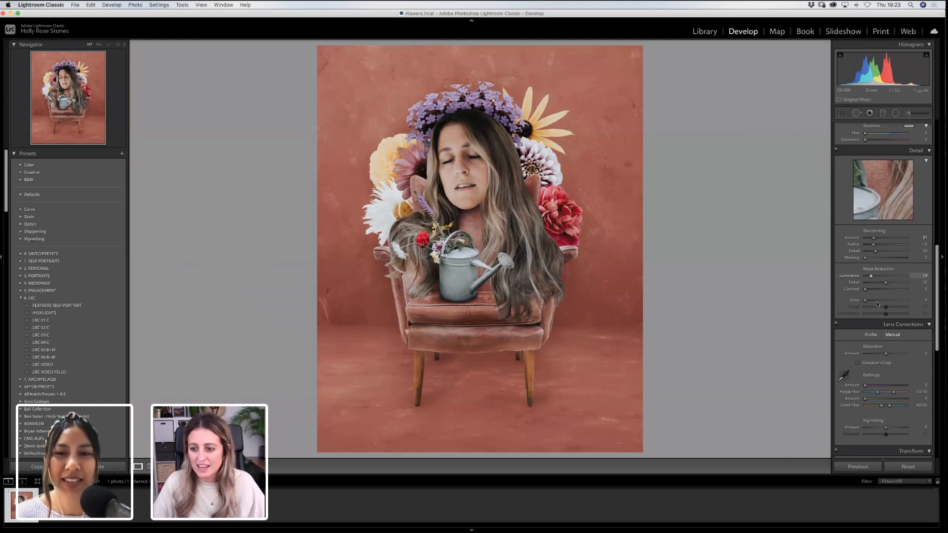
drag(865, 301, 869, 301)
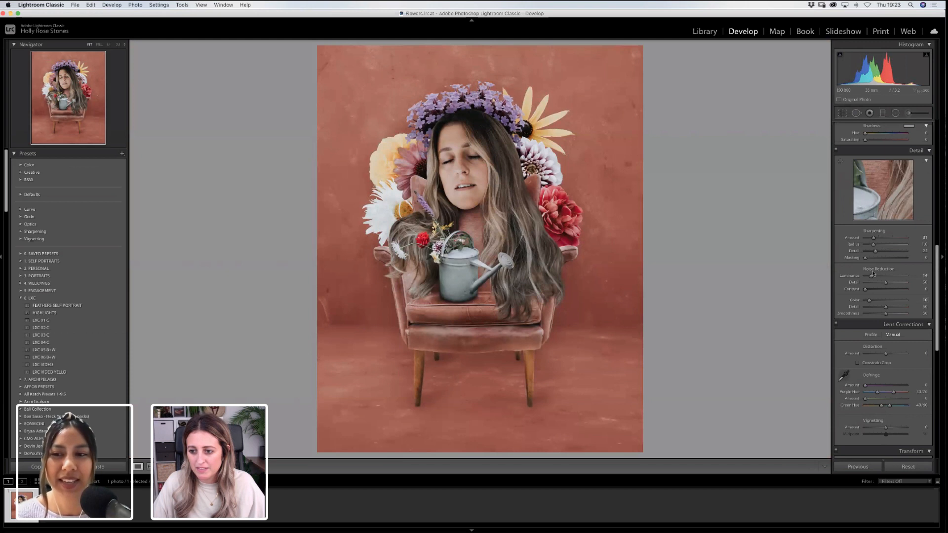
Set the grain Amount to 22 and Size to 44, checking the texture on the enlarged face
drag(936, 314, 936, 408)
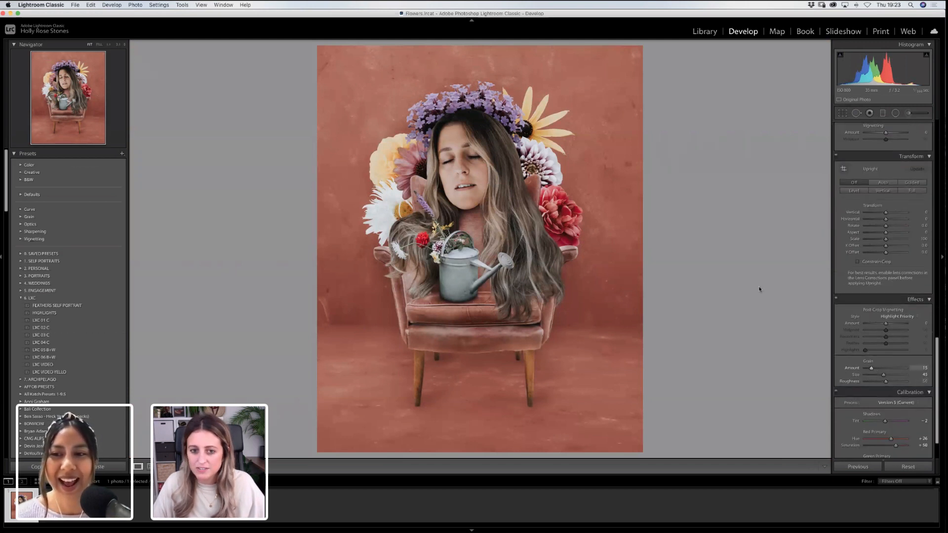
key(z)
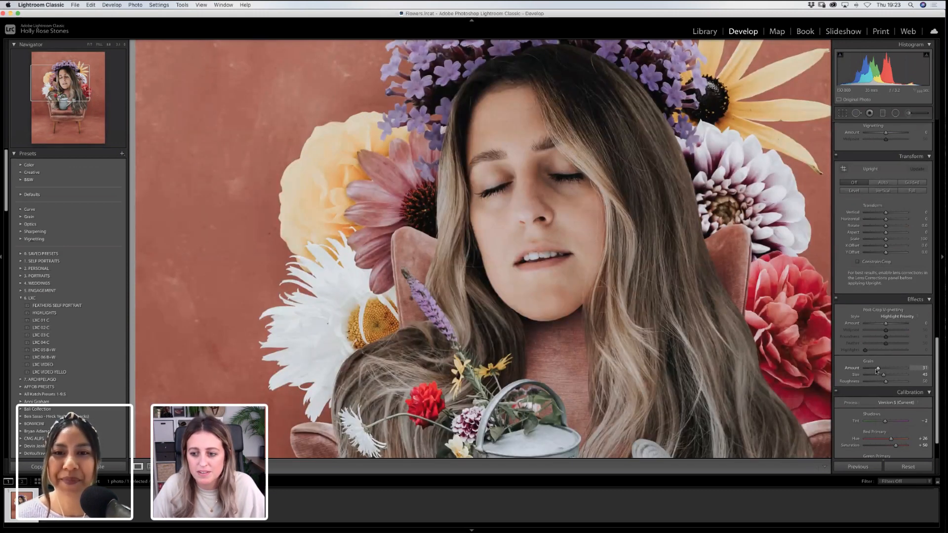
drag(877, 369, 883, 376)
click(890, 375)
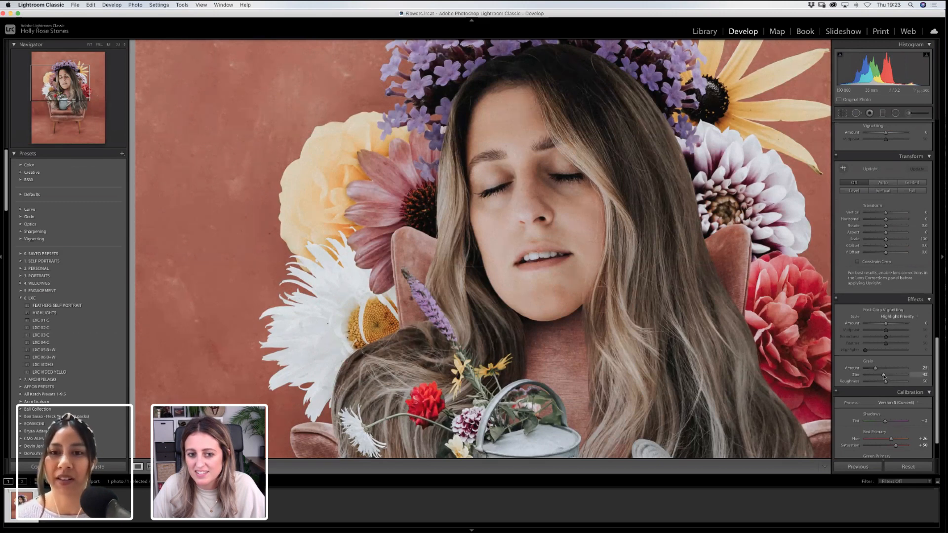
click(575, 244)
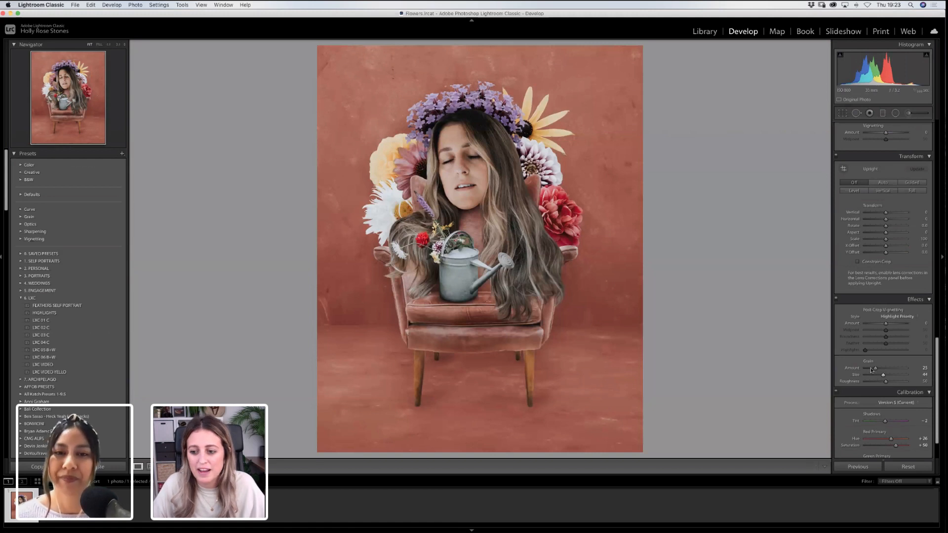
drag(873, 370, 878, 370)
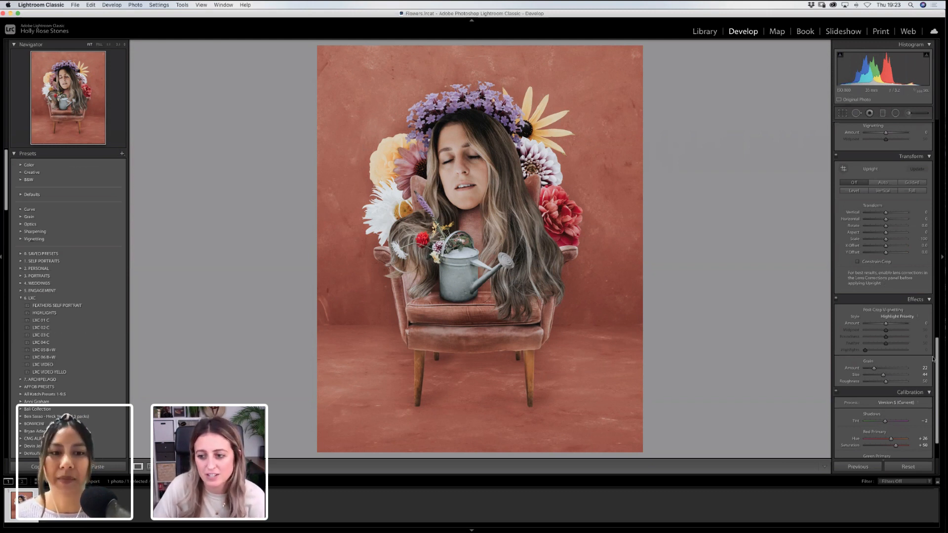
Raise the Yellow saturation to +76 in the HSL/Color adjustments to make the yellow flowers more vivid
scroll(898, 242, up, 10)
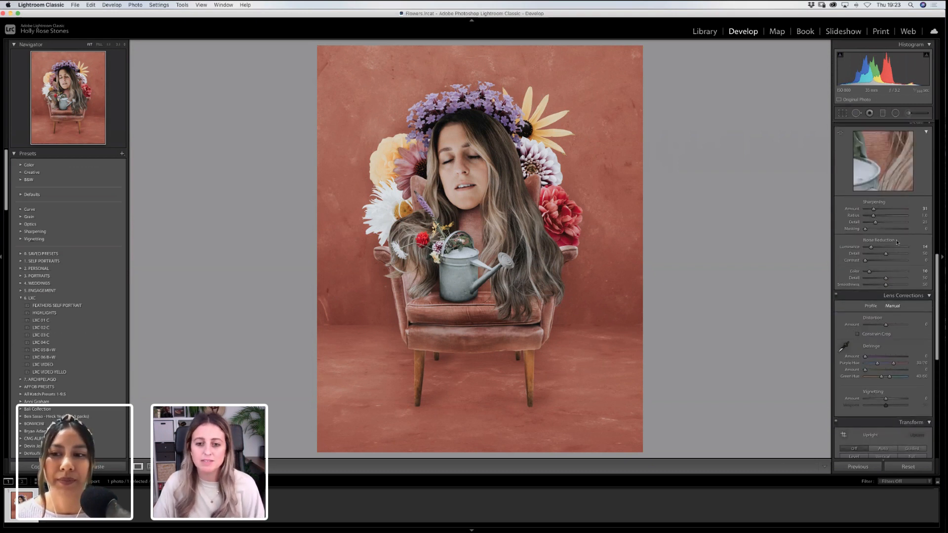
scroll(918, 242, up, 4)
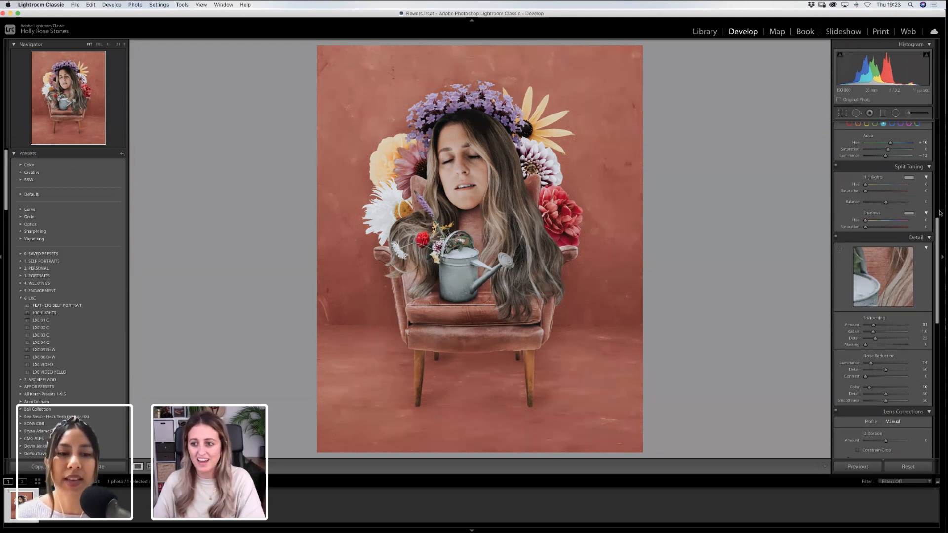
scroll(864, 204, up, 3)
click(859, 199)
click(867, 198)
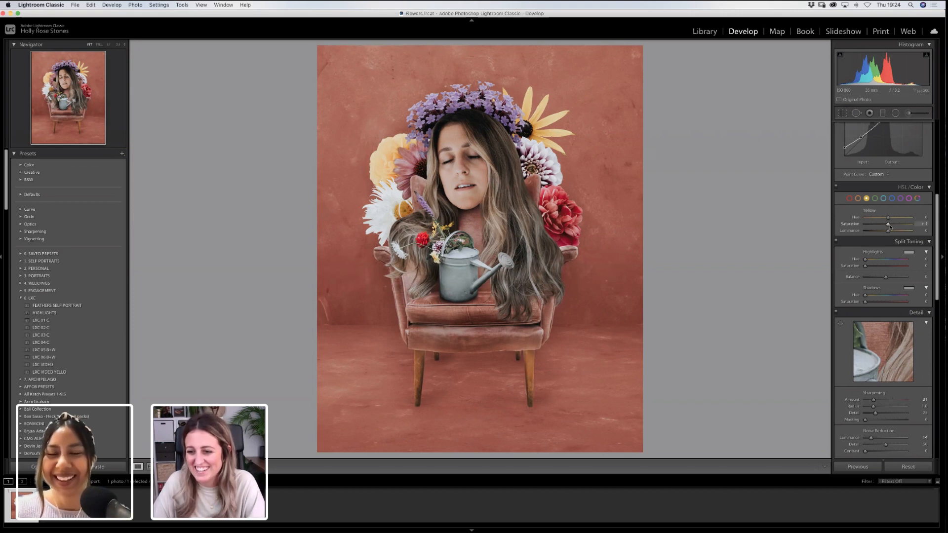
drag(894, 226, 895, 225)
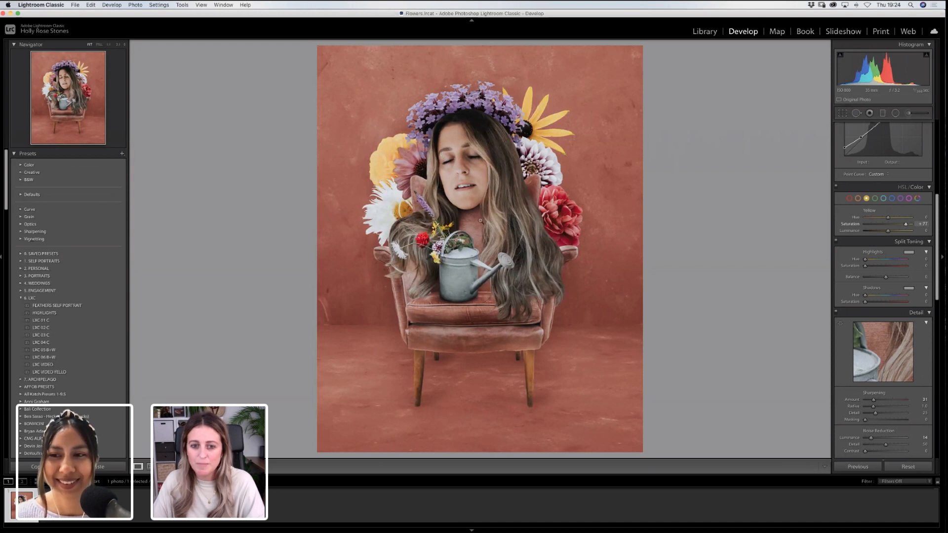
Export the graded image as a JPEG to the top level of the 2020 - Sept + drive
right_click(480, 221)
mouse_move(553, 401)
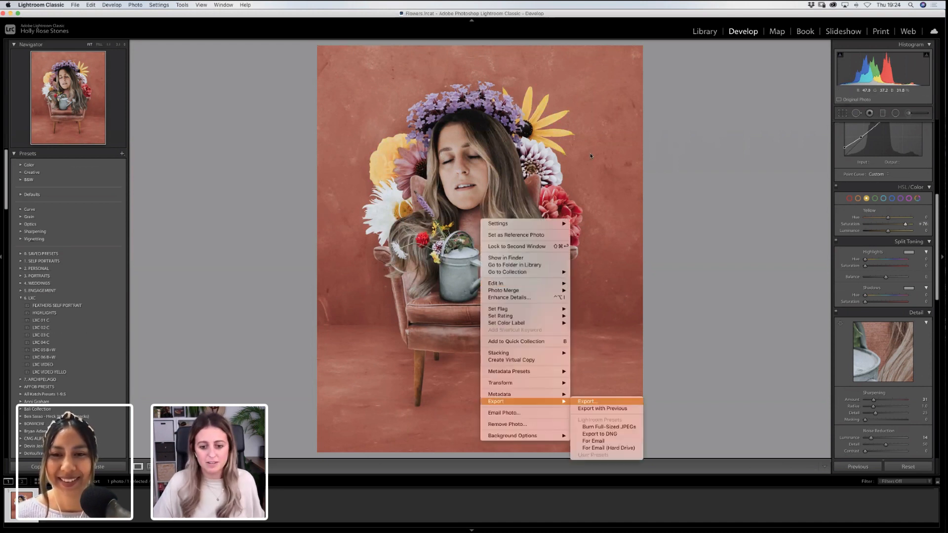
click(588, 402)
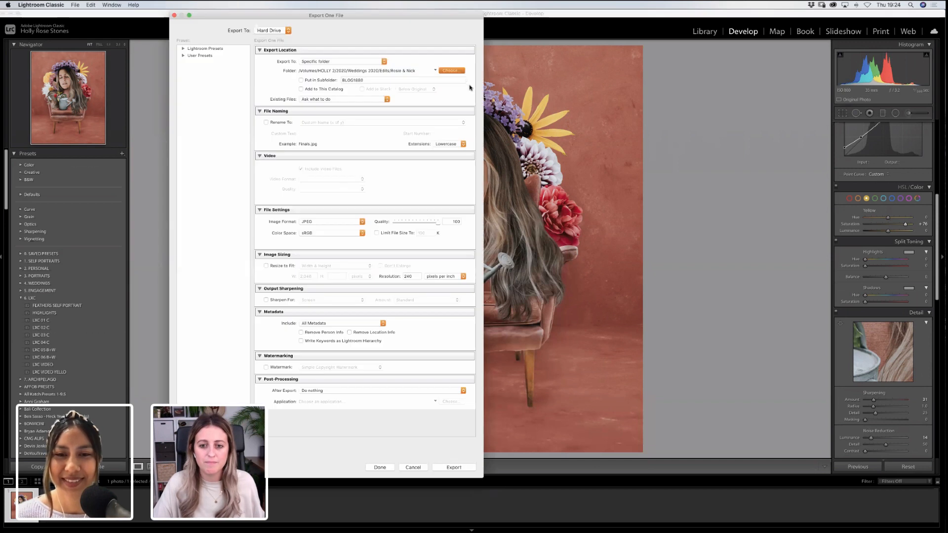
click(198, 186)
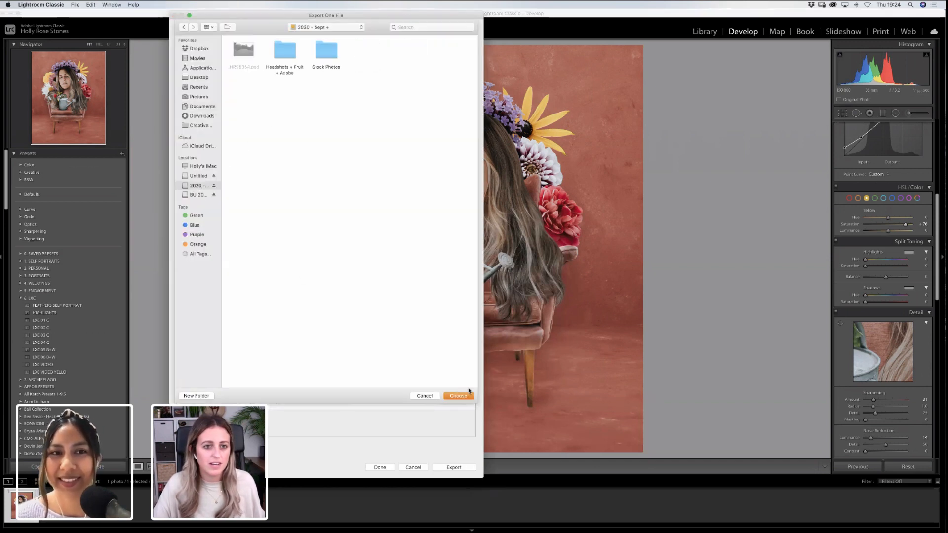
key(Return)
click(454, 468)
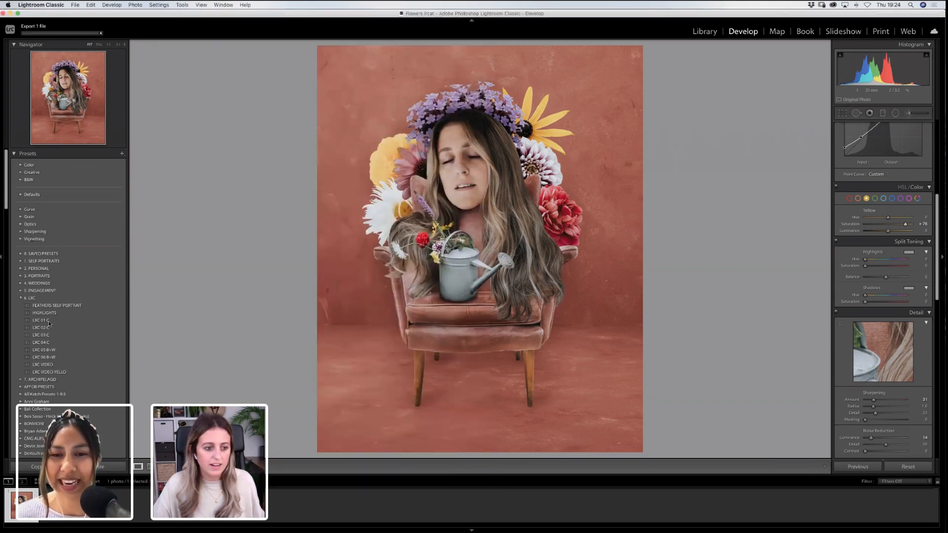
Apply the LXC 01 C preset to the image as an alternative grade and slightly adjust its Whites
click(50, 321)
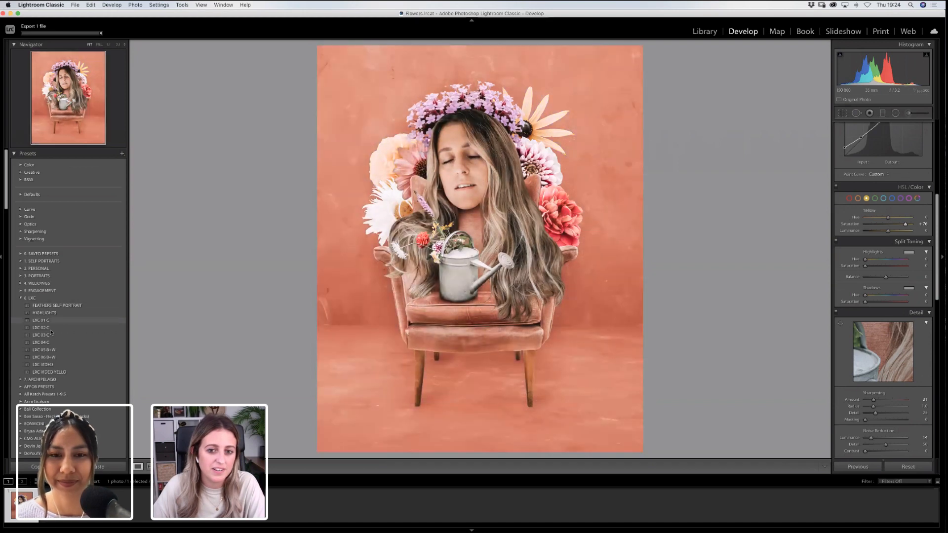
click(51, 326)
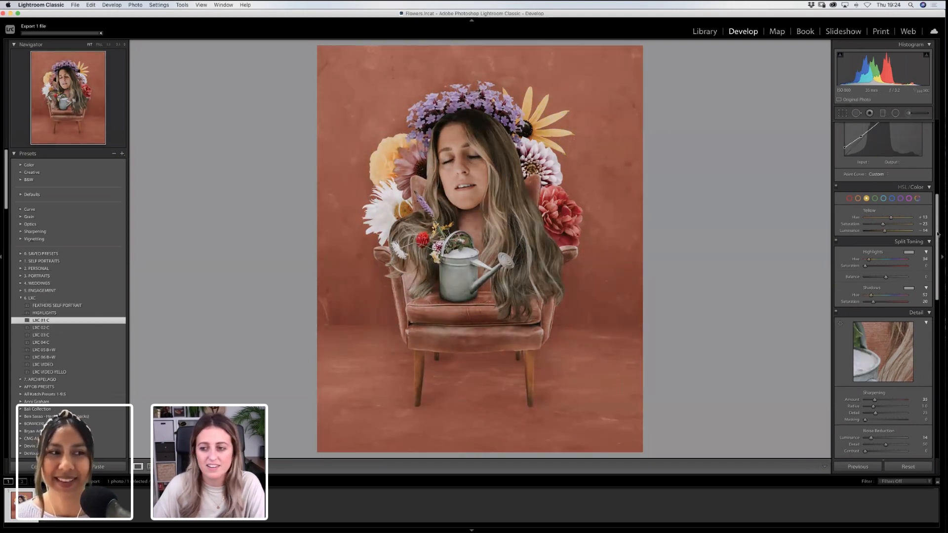
scroll(879, 143, up, 6)
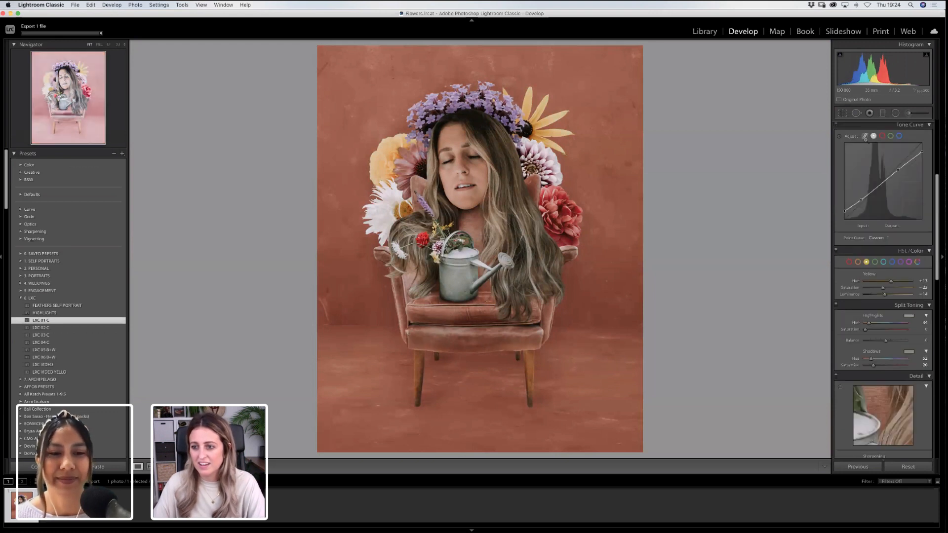
drag(874, 130, 886, 144)
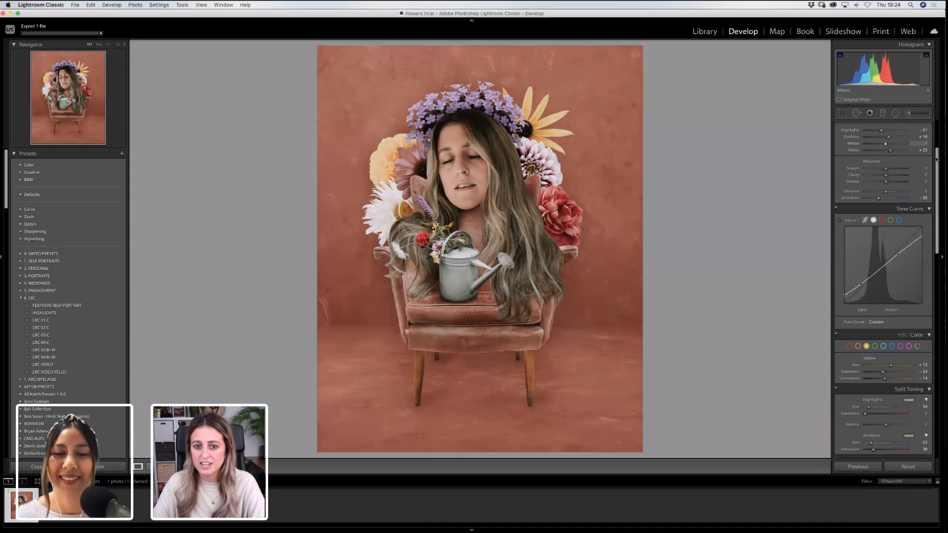
scroll(937, 146, up, 3)
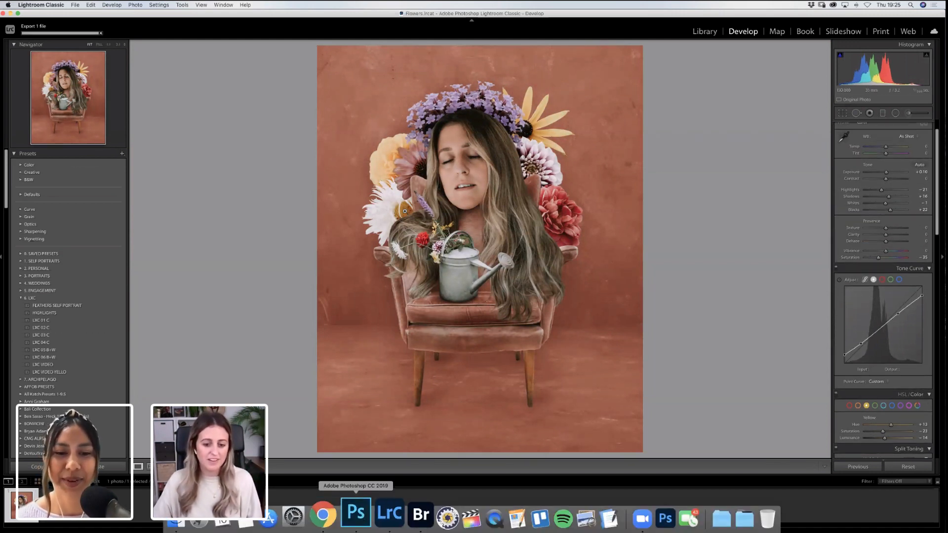
Switch to Adobe Bridge, go up to the Stock Photos folder in an enlarged window, and return to Photoshop
click(355, 518)
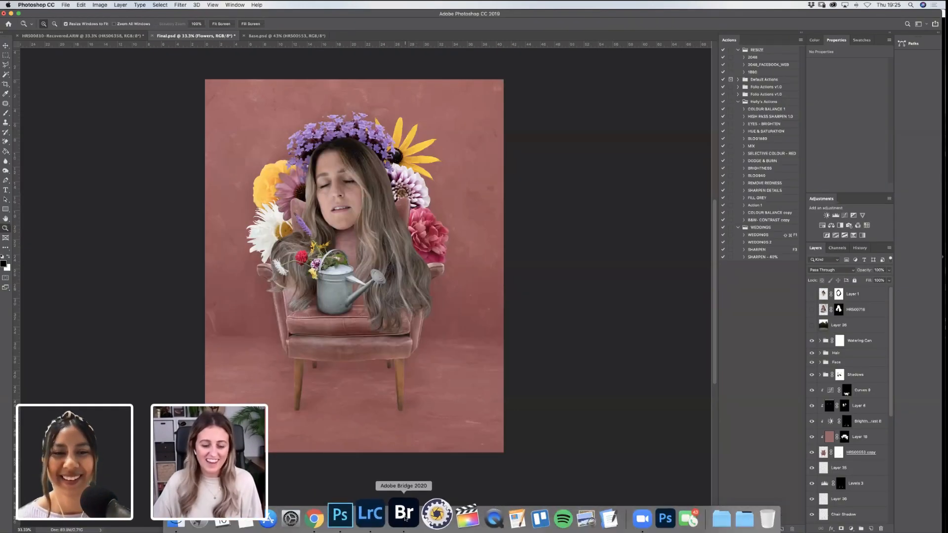
click(405, 516)
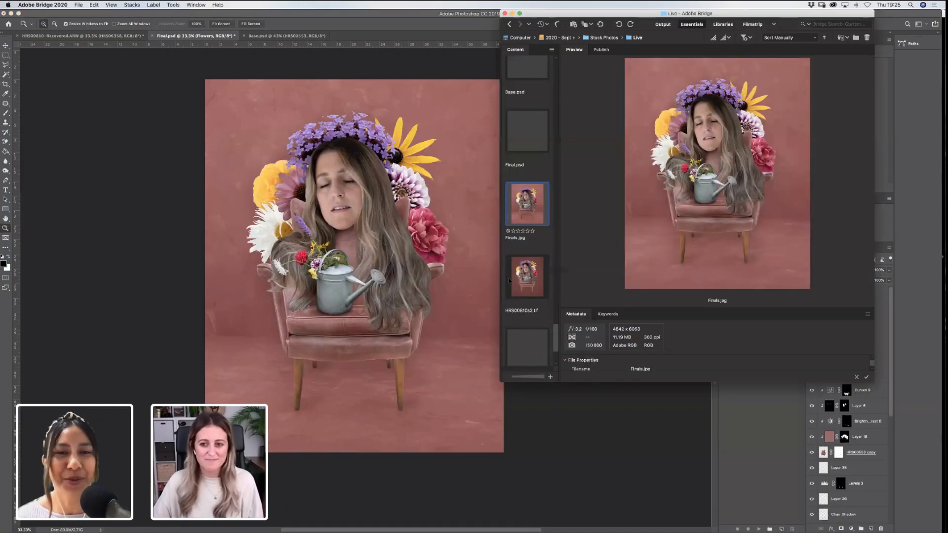
click(509, 25)
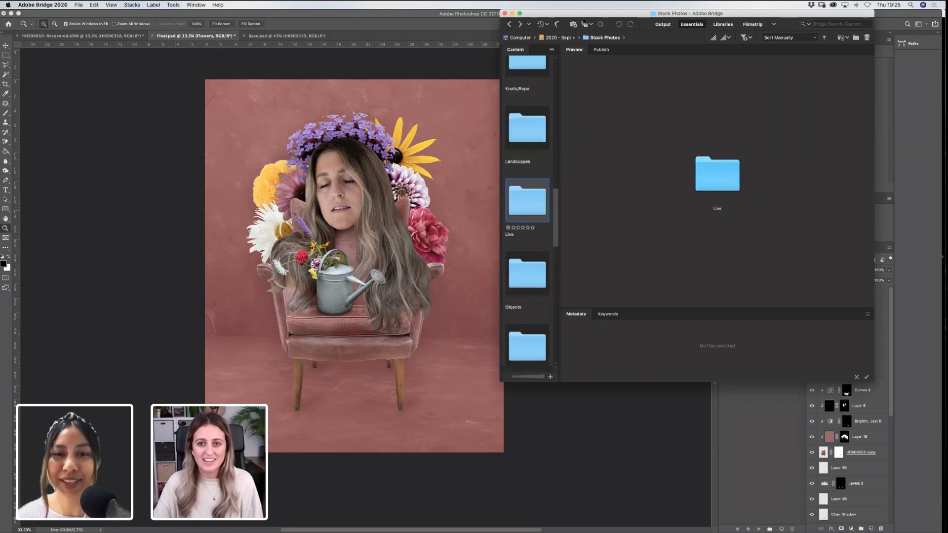
drag(581, 22, 569, 34)
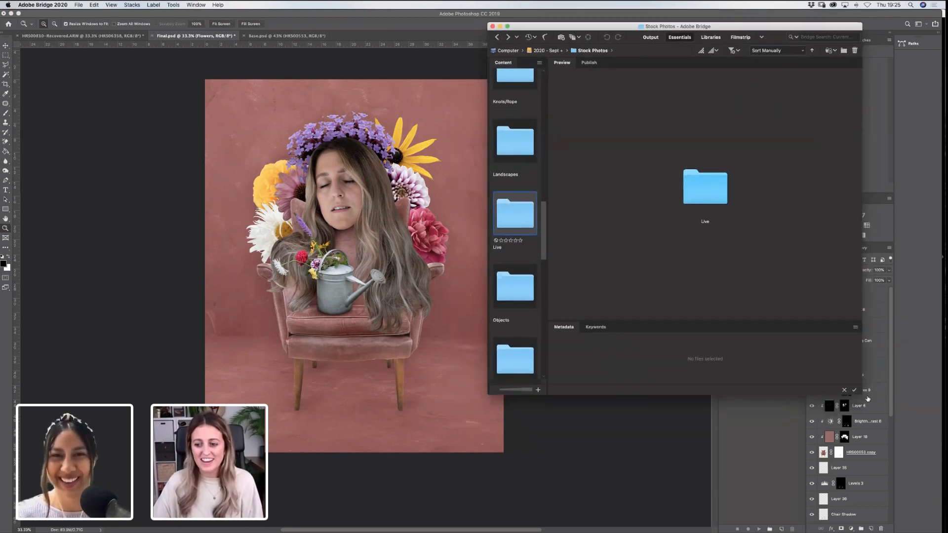
drag(863, 394, 912, 518)
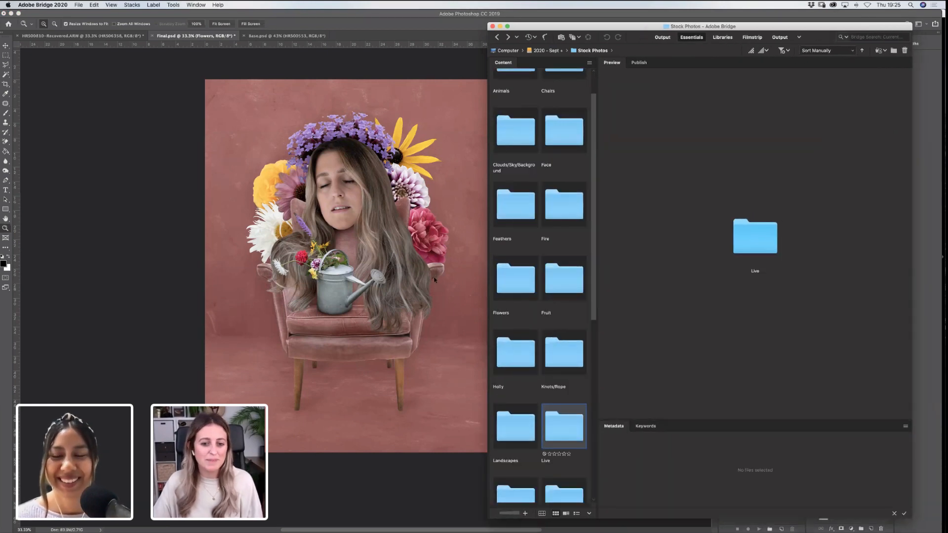
click(466, 80)
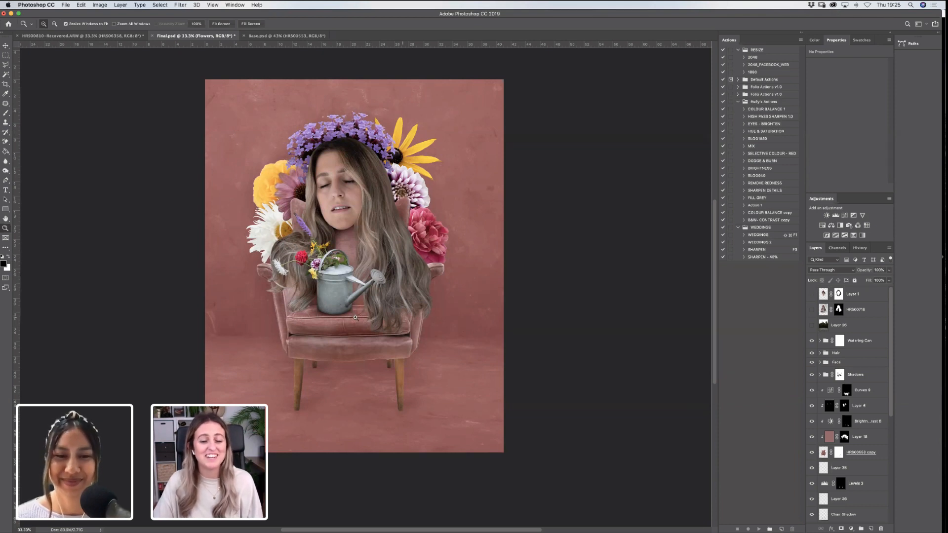
drag(196, 72, 561, 462)
drag(526, 325, 527, 325)
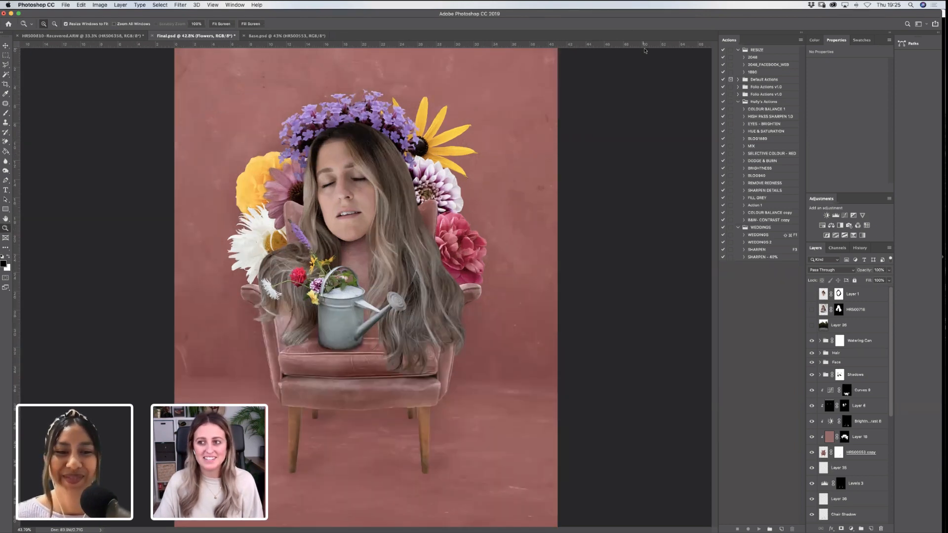
click(391, 228)
key(alt)
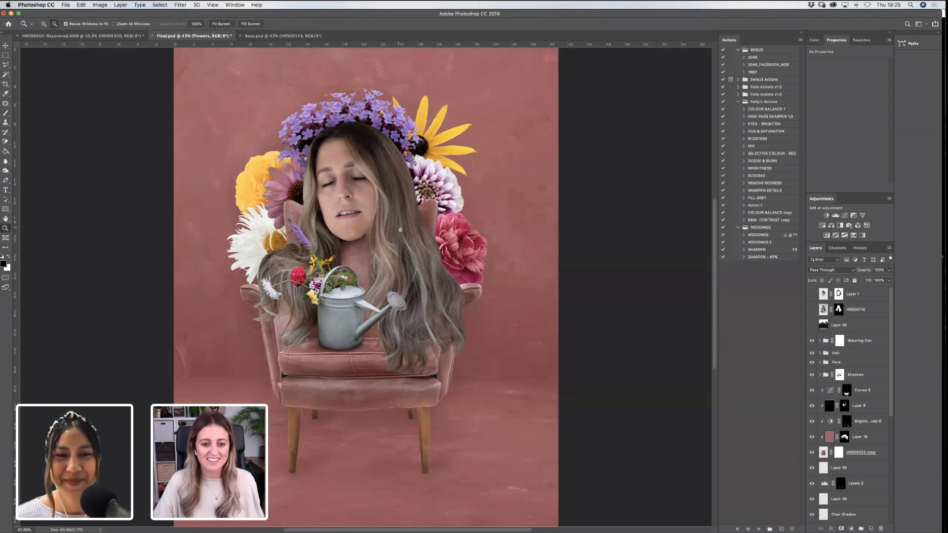
alt+click(400, 230)
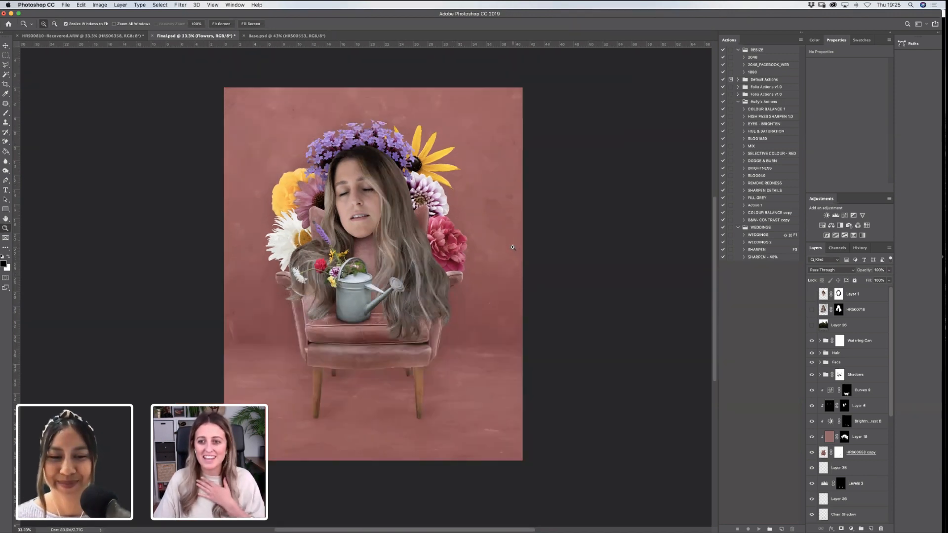